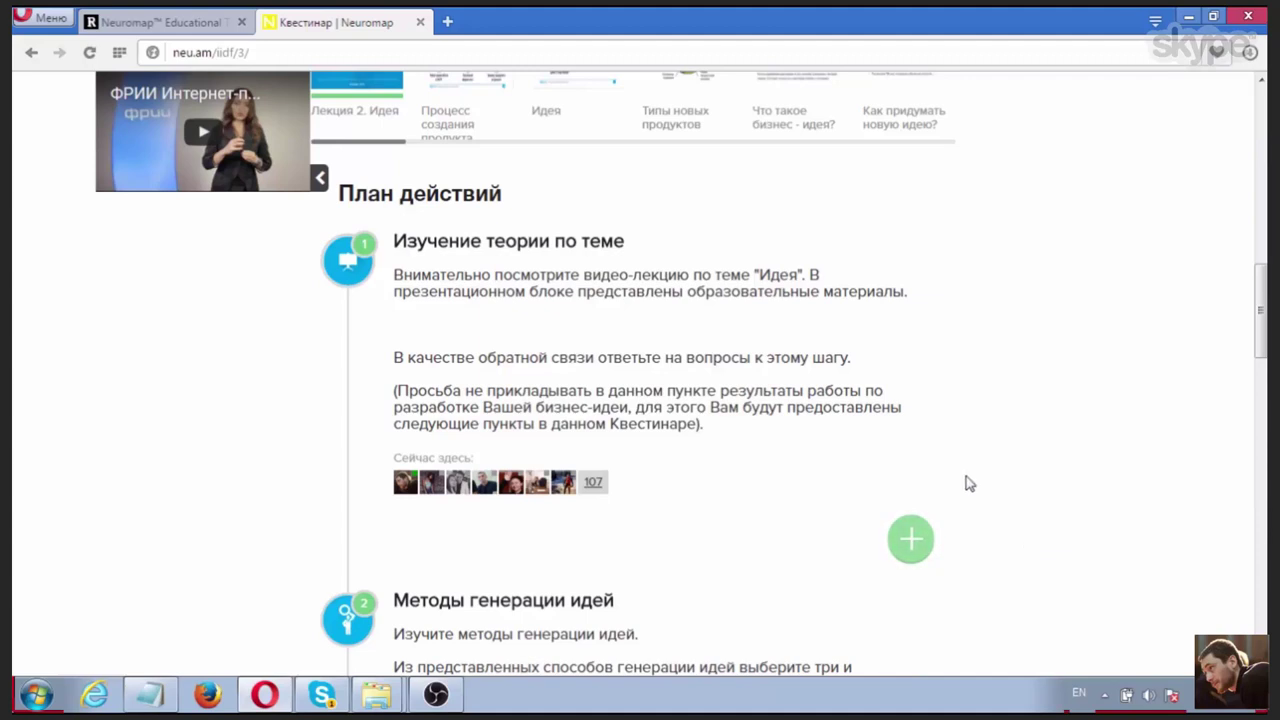
# Step: Open the answer template of the task «Задание № 1. Сформулируйте идею» in the action plan
pyautogui.scroll(-1, 709, 328)
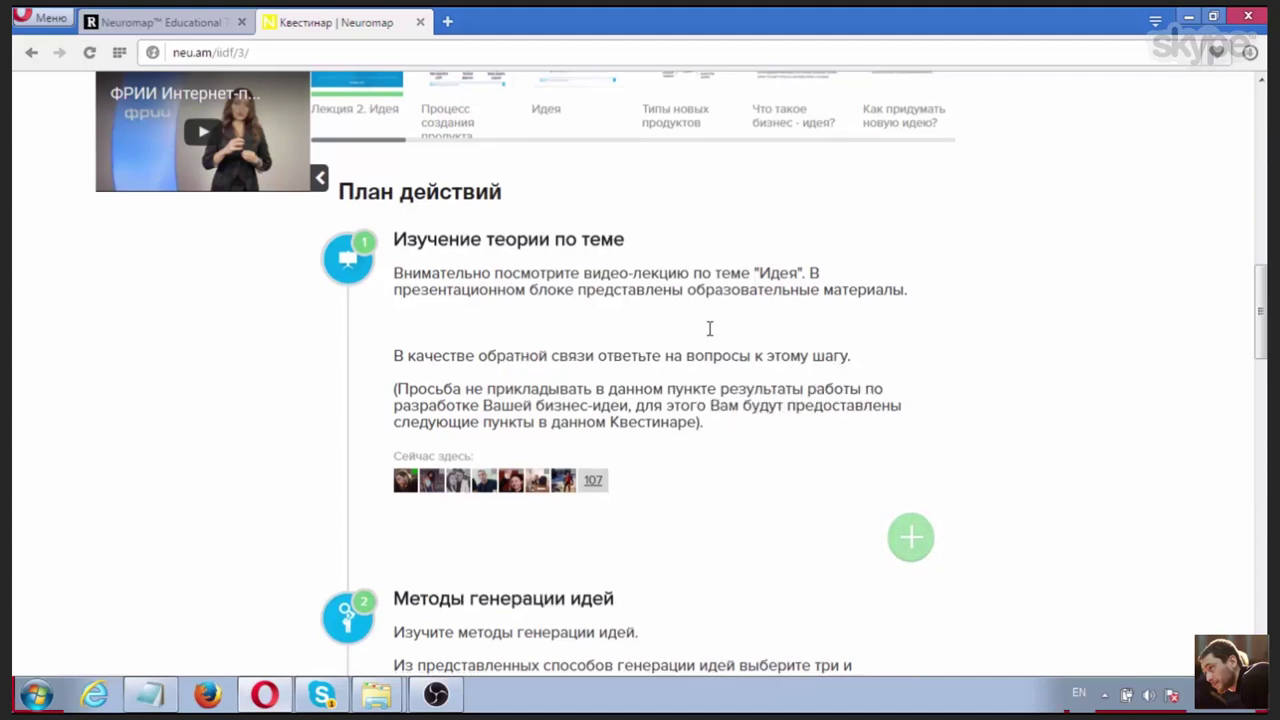
pyautogui.scroll(-10, 709, 328)
pyautogui.scroll(3, 763, 406)
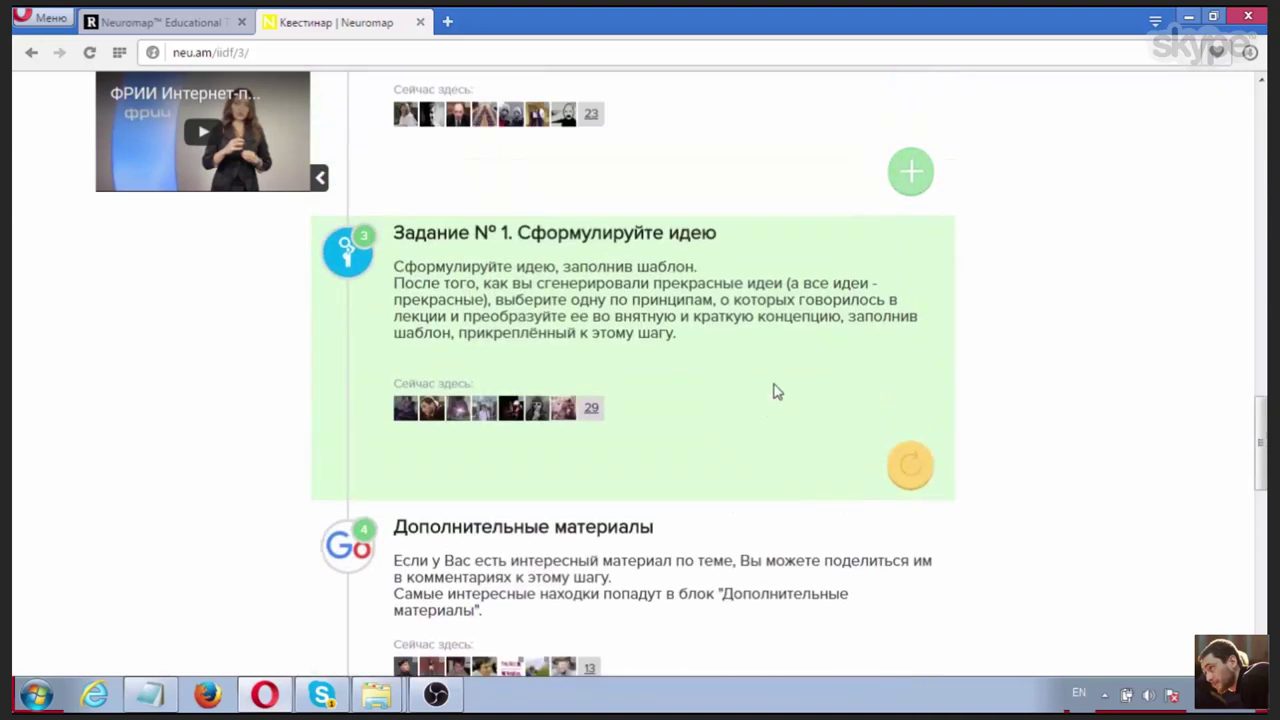
pyautogui.click(910, 477)
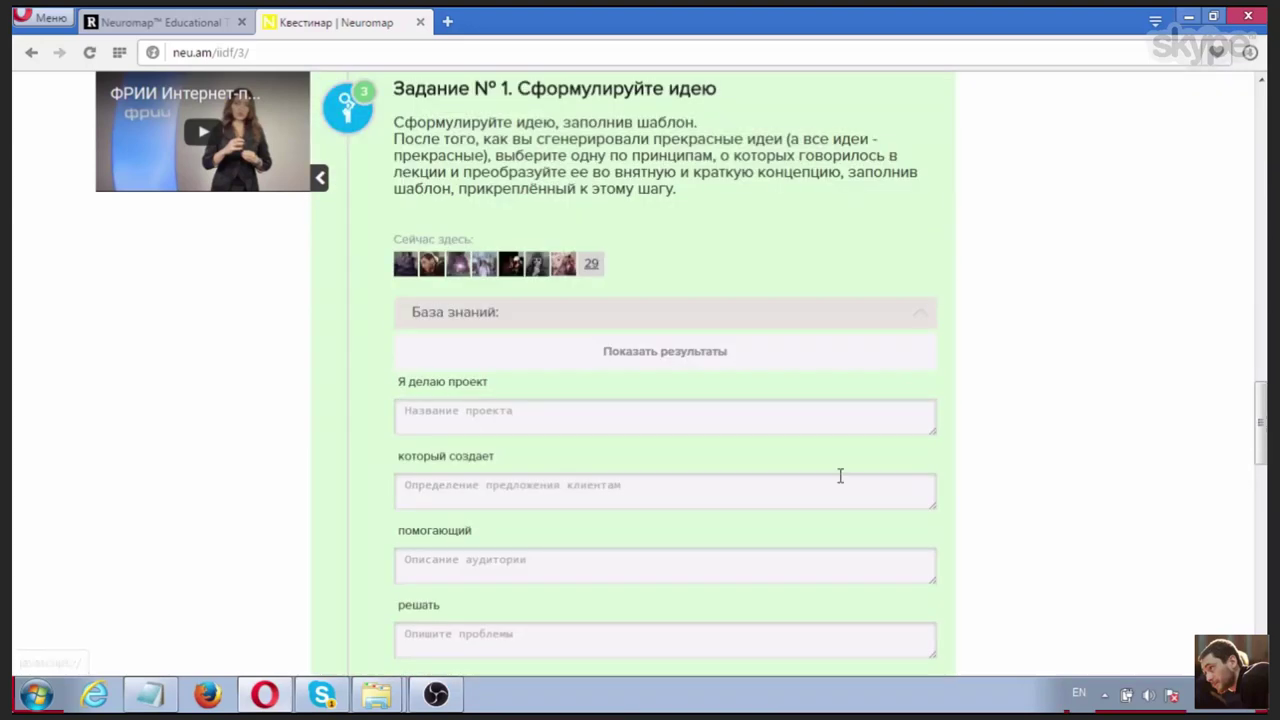
pyautogui.scroll(-2, 717, 414)
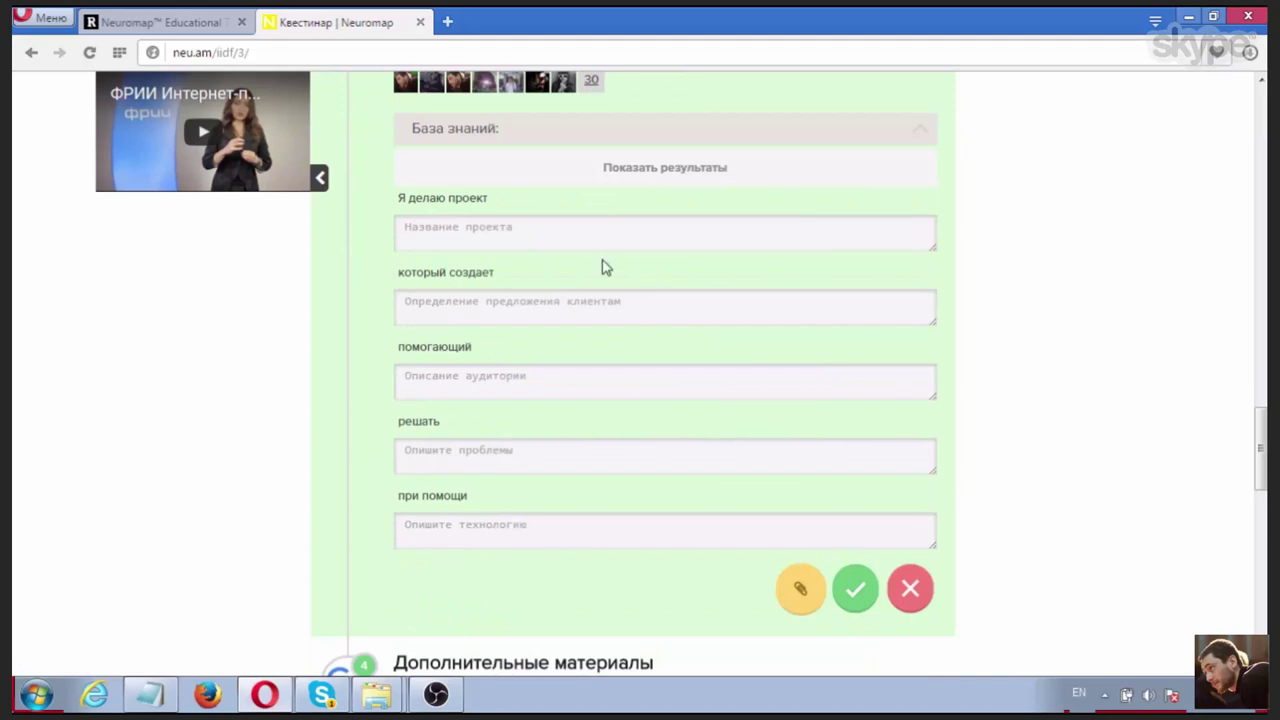
# Step: Examine the template's prompts and fields, from «Я делаю проект» through «который создает», «помогающий» and «решать» to «при помощи»
pyautogui.click(551, 306)
pyautogui.click(602, 466)
pyautogui.moveTo(418, 198); pyautogui.dragTo(549, 219)
pyautogui.click(500, 237)
pyautogui.moveTo(405, 198); pyautogui.dragTo(577, 537)
pyautogui.click(551, 534)
pyautogui.moveTo(407, 197); pyautogui.dragTo(524, 204)
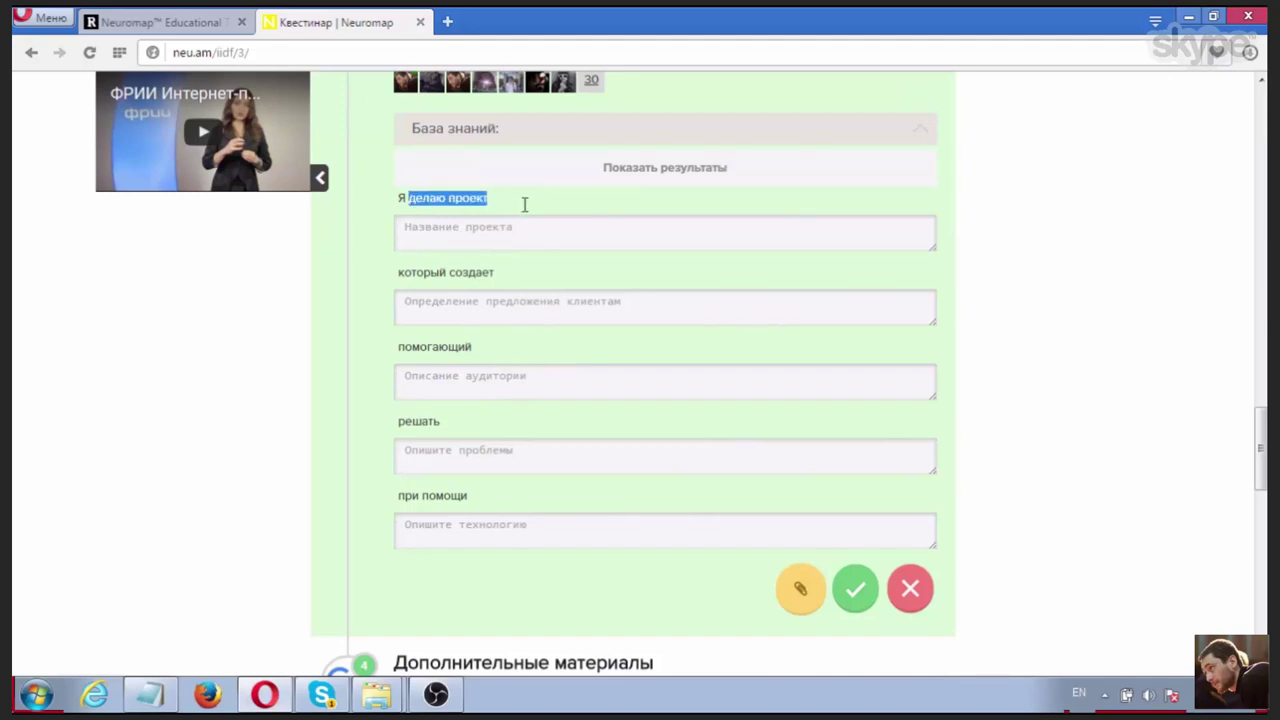
pyautogui.tripleClick(490, 200)
pyautogui.moveTo(492, 279); pyautogui.dragTo(500, 243)
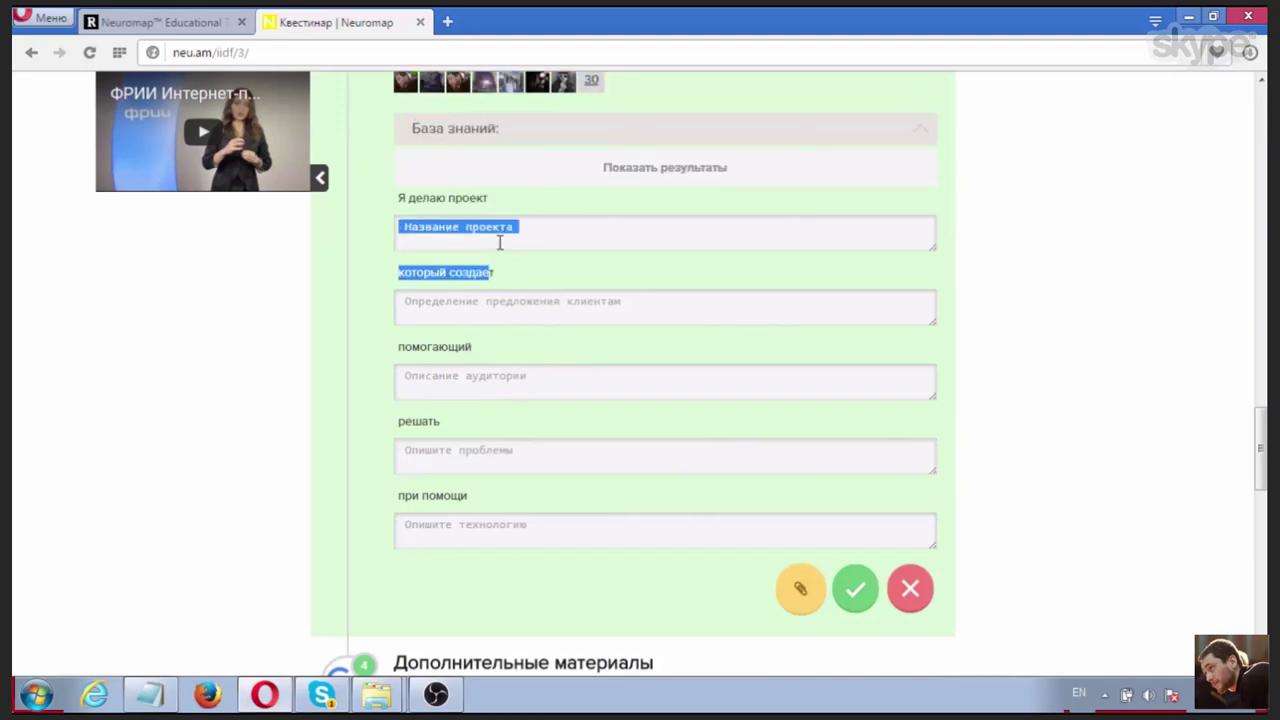
pyautogui.click(500, 243)
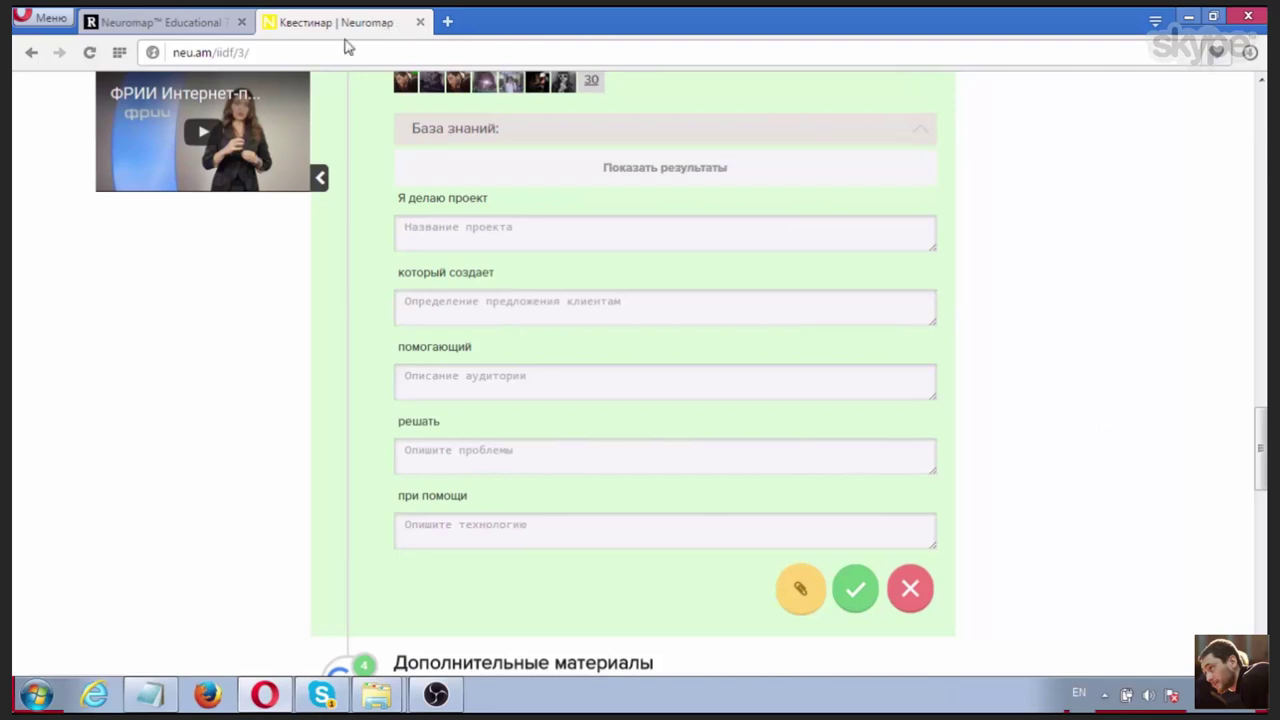
# Step: Try to open the iidf course editor by replacing the page number in the address with edit
pyautogui.click(268, 55)
pyautogui.click(242, 54)
pyautogui.moveTo(238, 52); pyautogui.dragTo(272, 55)
pyautogui.write('edit')
pyautogui.press('Return')
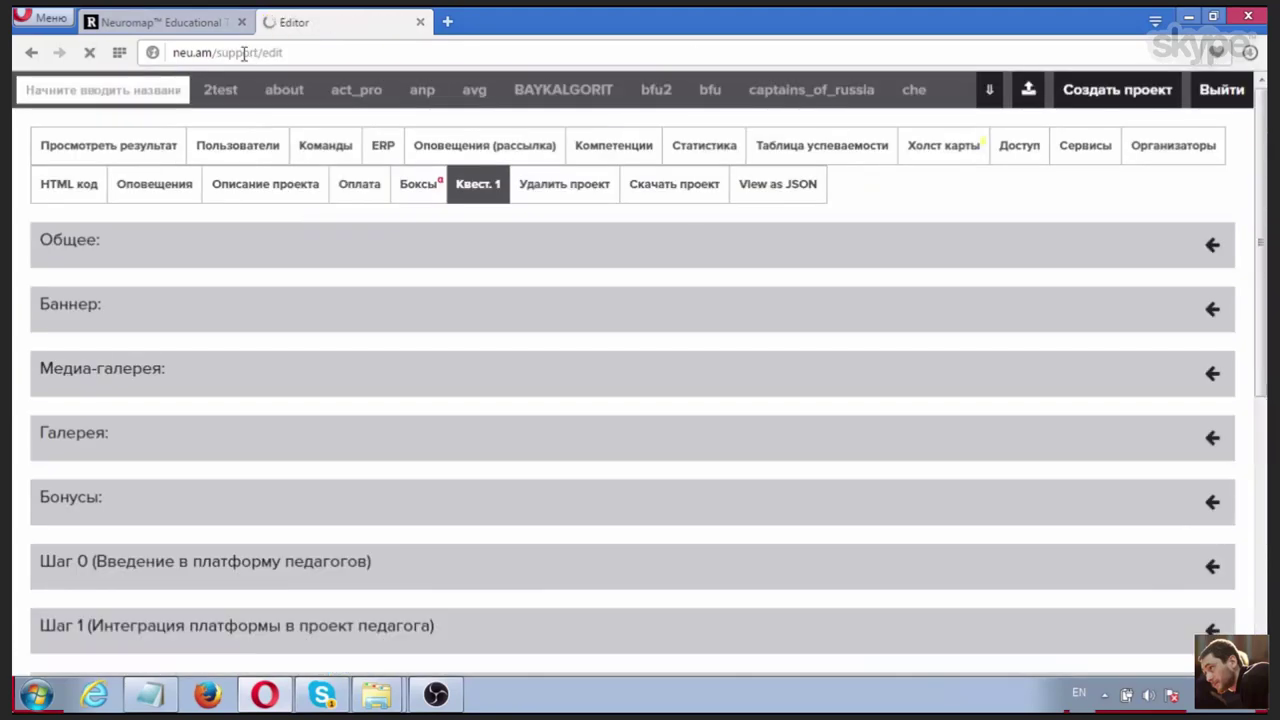
# Step: Correct the address to neu.am/iidf/edit, without the redirect parameter, and load the iidf project editor
pyautogui.doubleClick(236, 52)
pyautogui.write('ii')
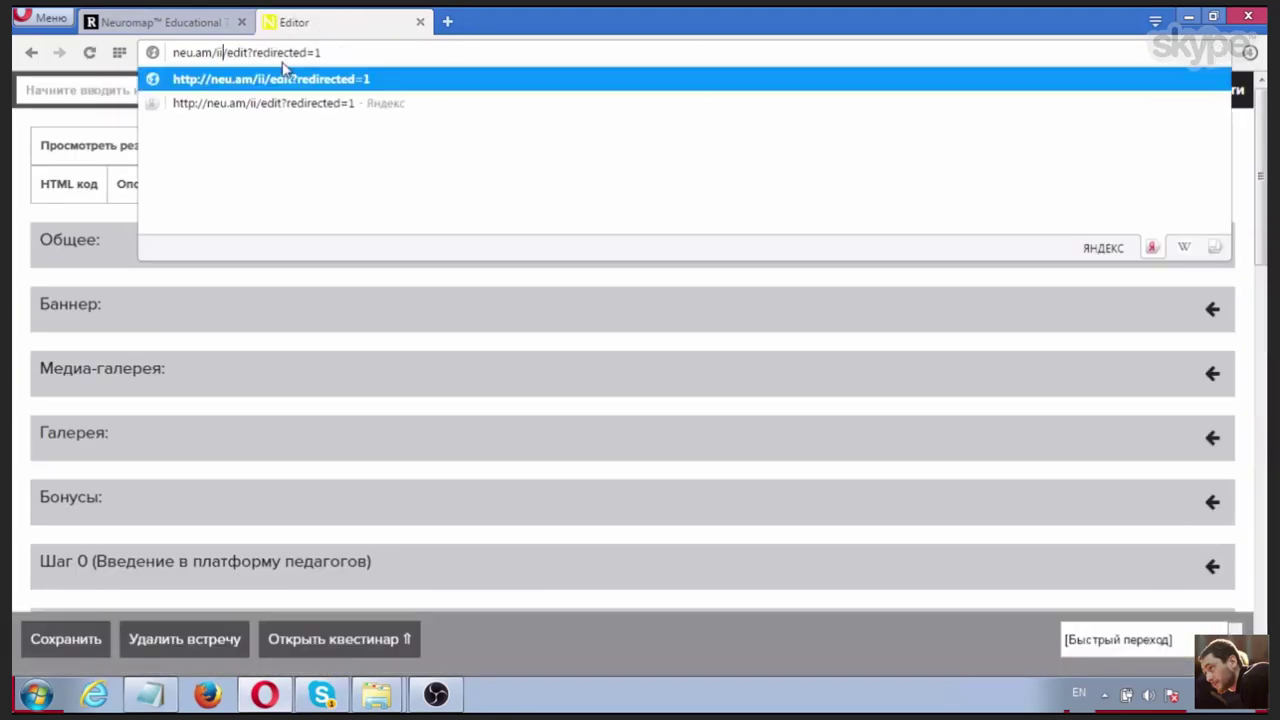
pyautogui.write('df')
pyautogui.press('Right')
pyautogui.press('Right')
pyautogui.press('Right')
pyautogui.press('Right')
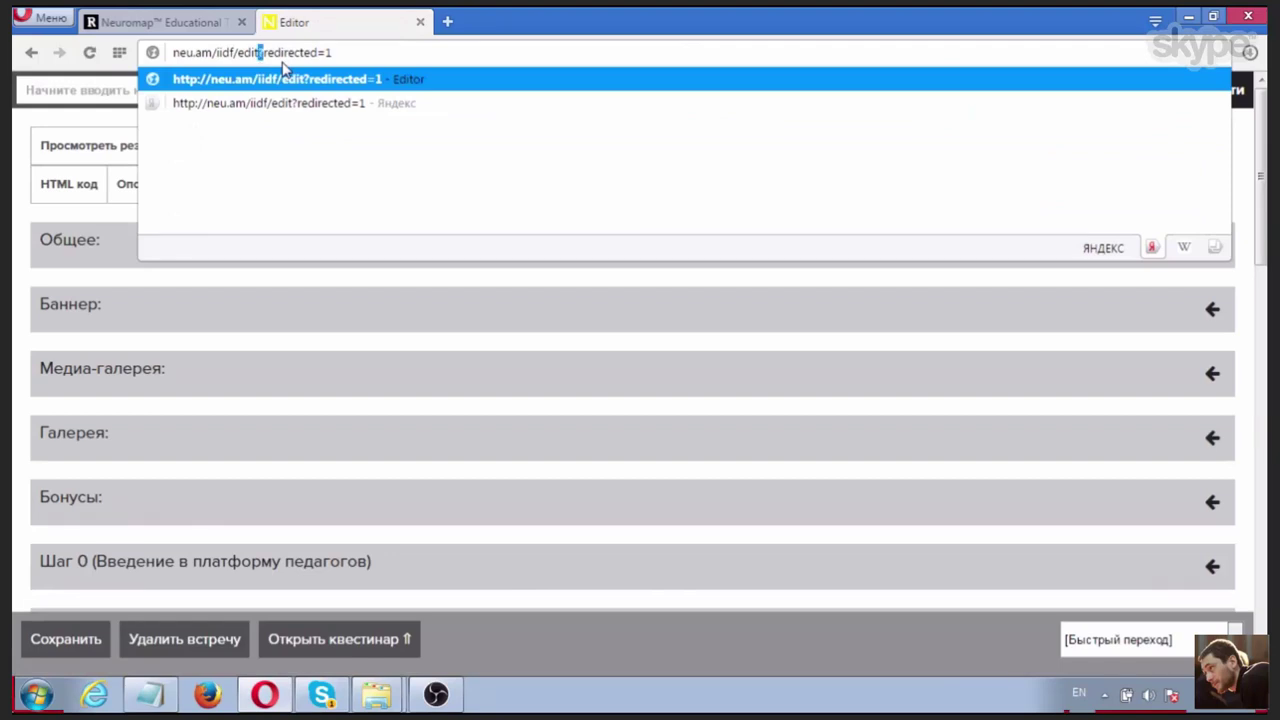
pyautogui.hotkey('shift', 'Right')
pyautogui.hotkey('shift', 'Right')
pyautogui.hotkey('shift', 'Right')
pyautogui.hotkey('shift', 'Right')
pyautogui.hotkey('shift', 'Right')
pyautogui.hotkey('shift', 'Right')
pyautogui.hotkey('shift', 'Right')
pyautogui.hotkey('shift', 'Right')
pyautogui.hotkey('shift', 'Right')
pyautogui.hotkey('shift', 'Right')
pyautogui.hotkey('shift', 'Right')
pyautogui.hotkey('shift', 'Right')
pyautogui.hotkey('shift', 'Right')
pyautogui.press('Delete')
pyautogui.press('Return')
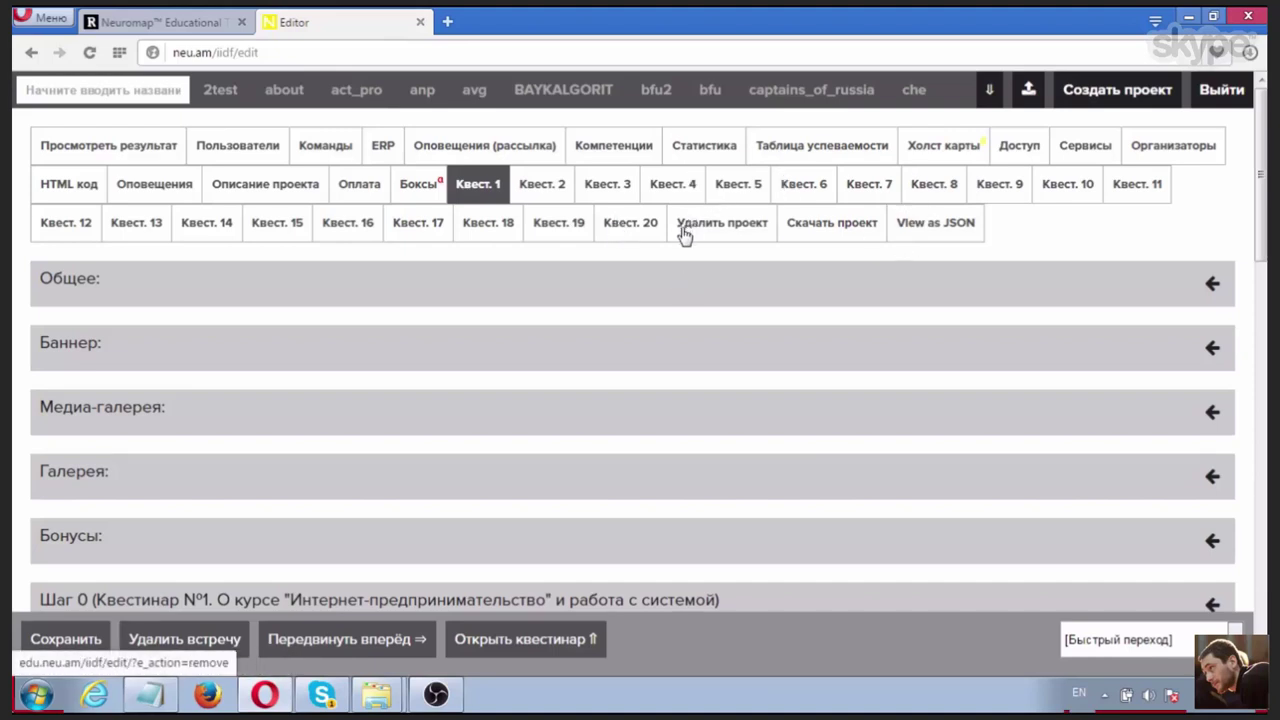
# Step: Open Квест. 3 in the editor and expand «Шаг 3 (Задание № 1. Сформулируйте идею)»
pyautogui.click(614, 188)
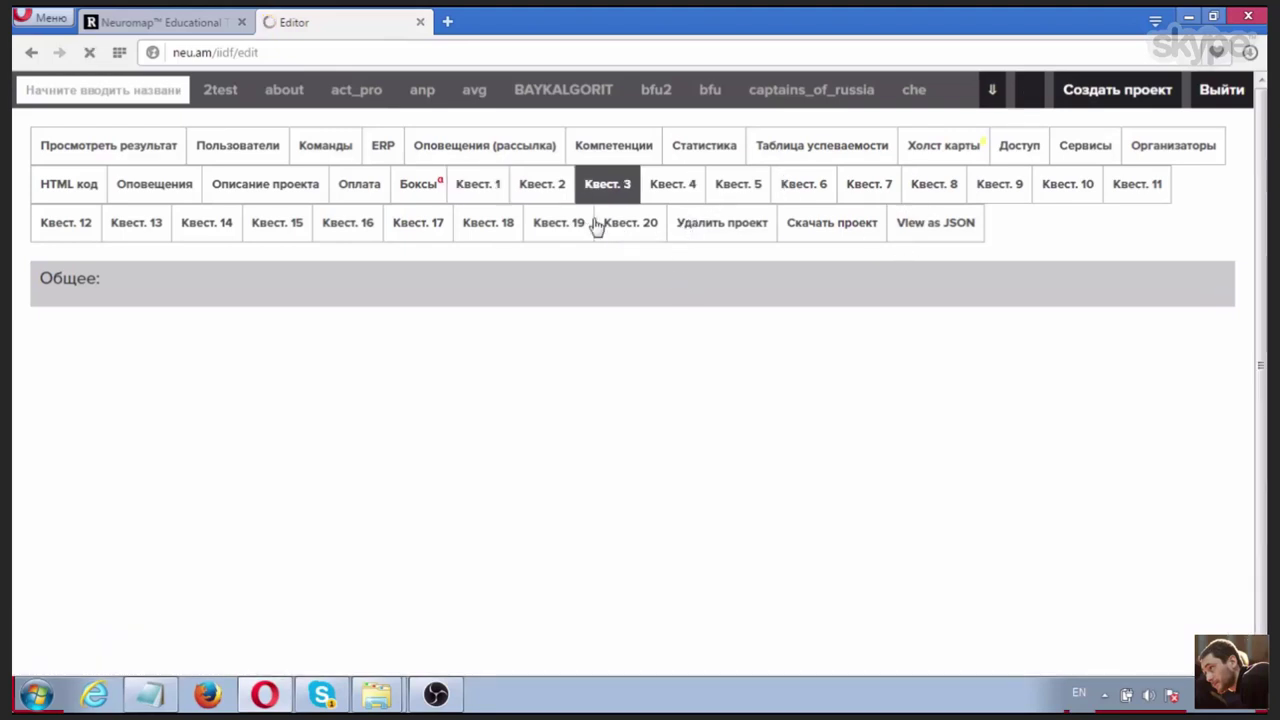
pyautogui.scroll(-5, 457, 331)
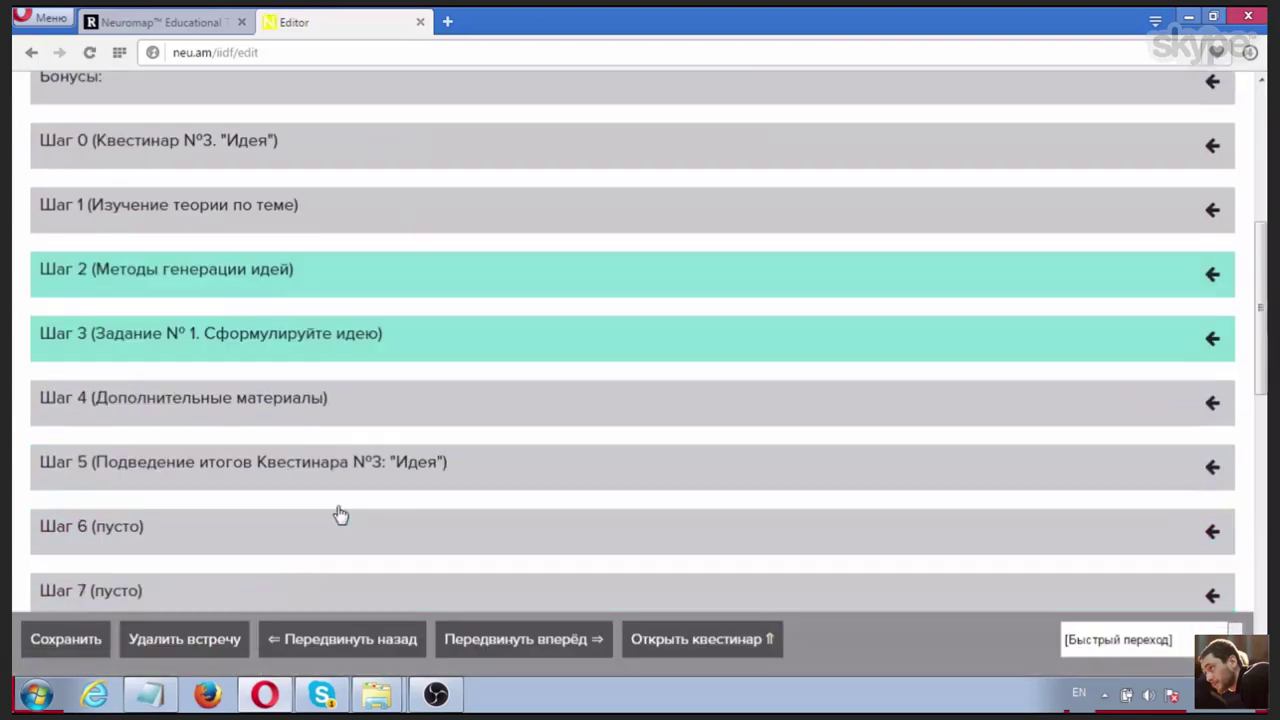
pyautogui.click(266, 292)
pyautogui.click(228, 289)
pyautogui.moveTo(207, 352); pyautogui.dragTo(214, 350)
# Step: Set Chat view to «Да» for Шаг 3 and save the quest
pyautogui.click(120, 420)
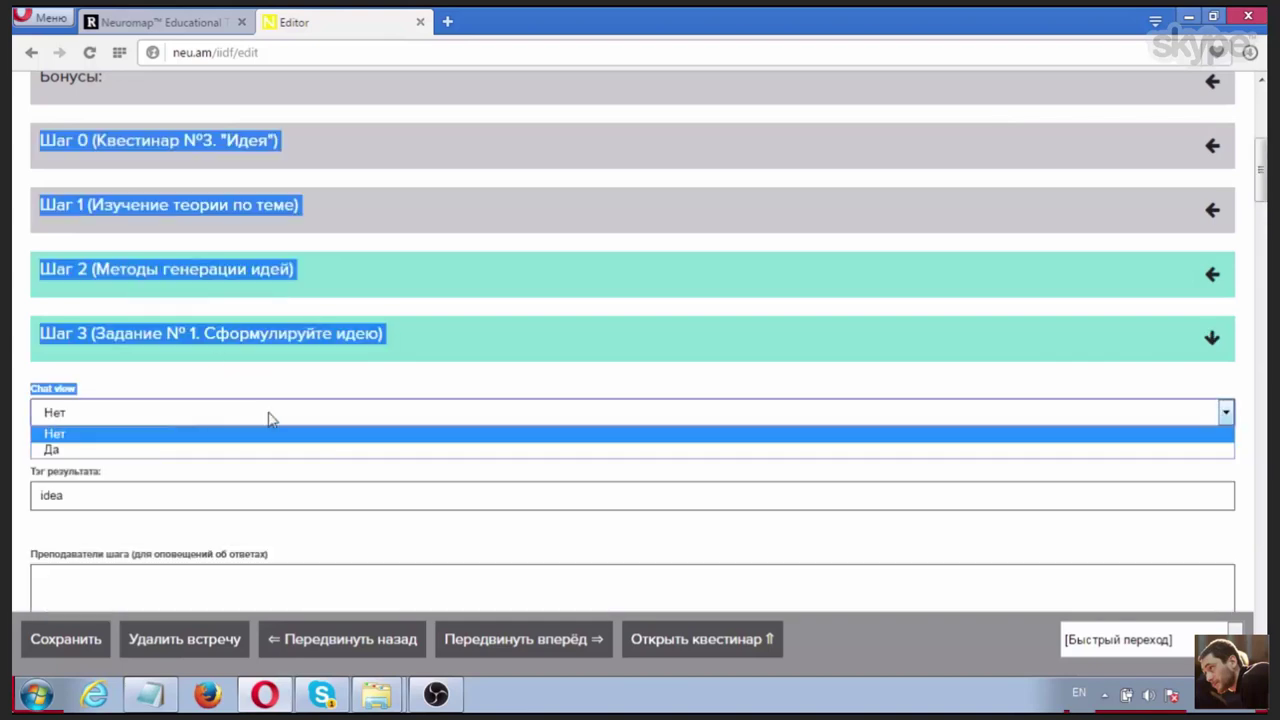
pyautogui.click(136, 451)
pyautogui.click(322, 471)
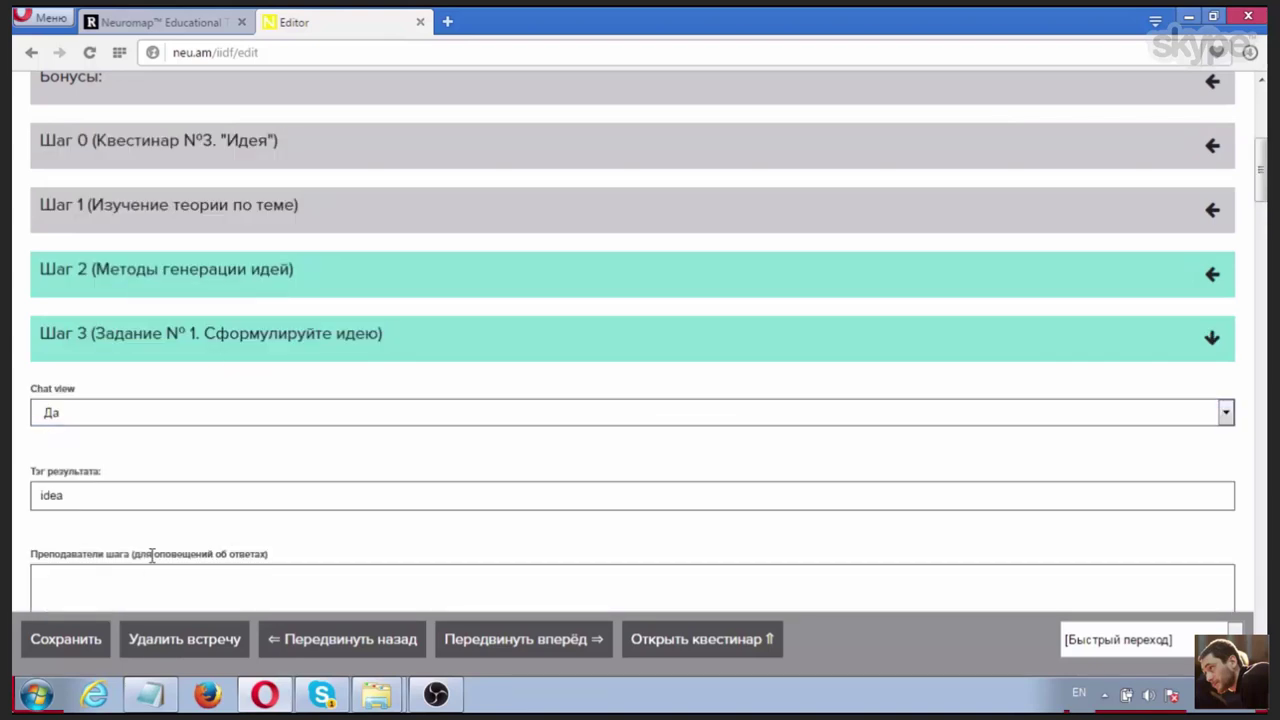
pyautogui.click(55, 650)
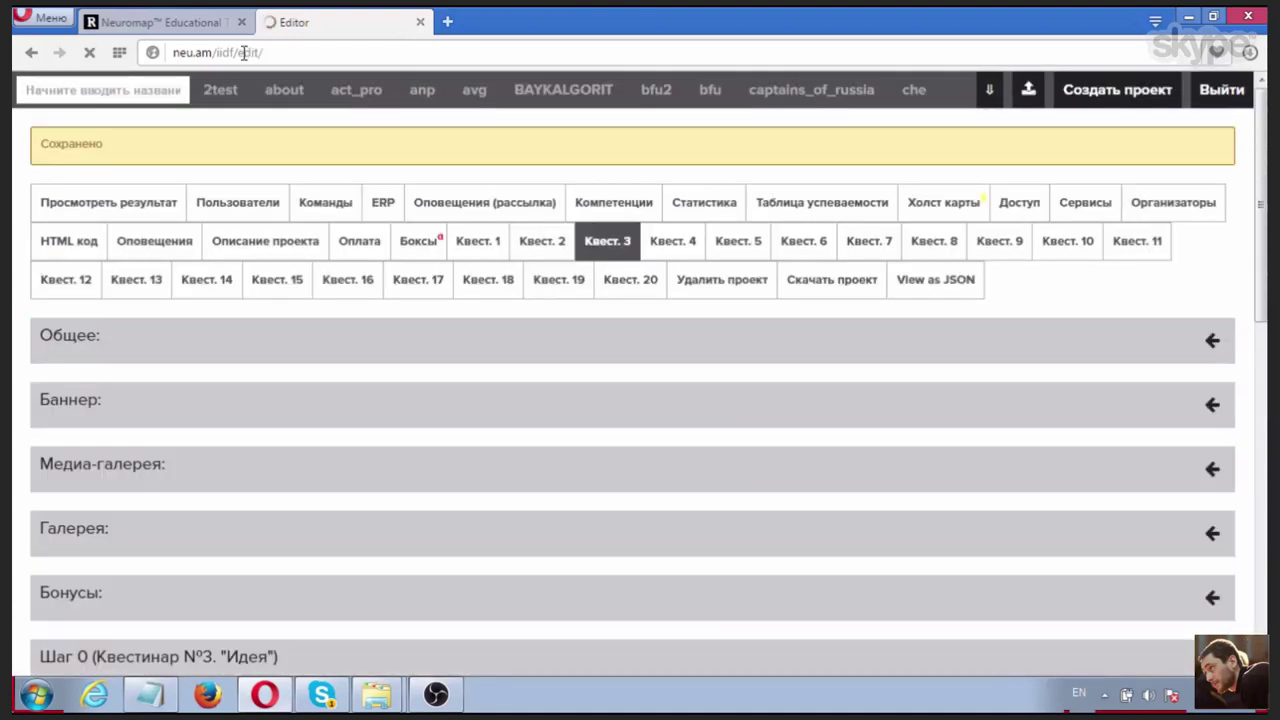
# Step: Return to the quest page neu.am/iidf/3 and locate «Задание № 1. Сформулируйте идею» in the action plan
pyautogui.moveTo(238, 52); pyautogui.dragTo(265, 52)
pyautogui.write('3')
pyautogui.press('Return')
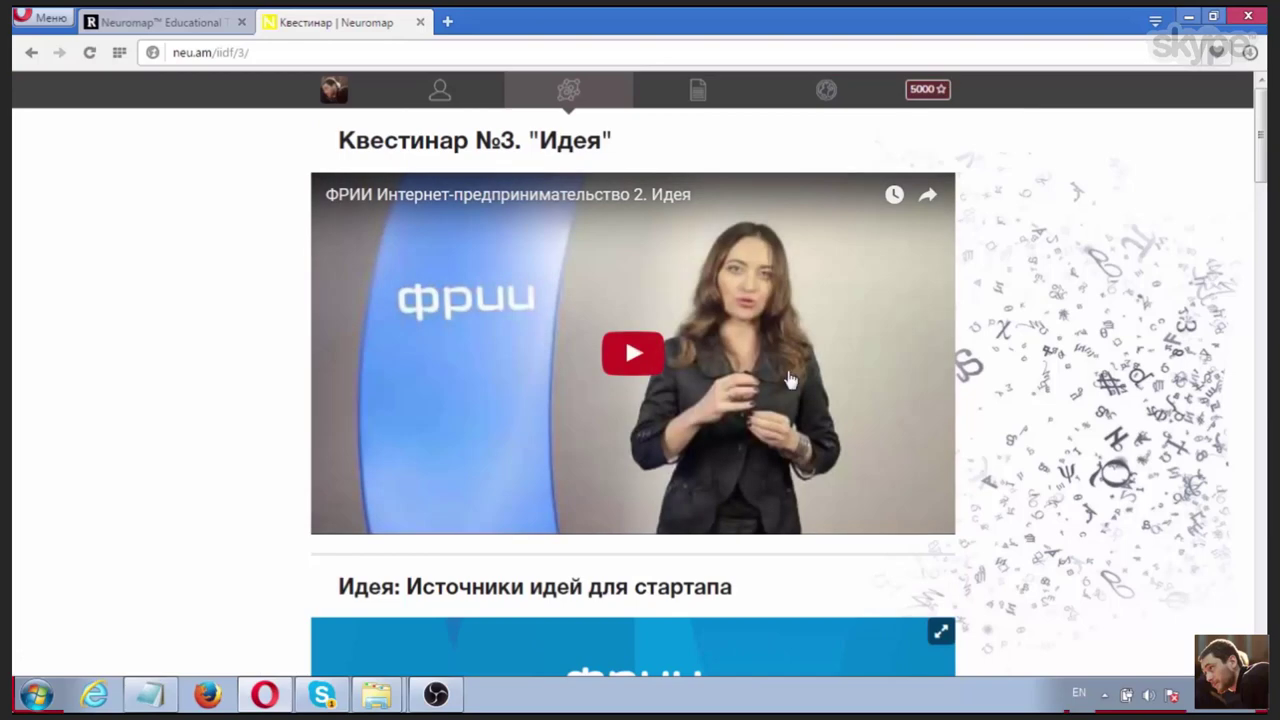
pyautogui.scroll(-7, 1149, 337)
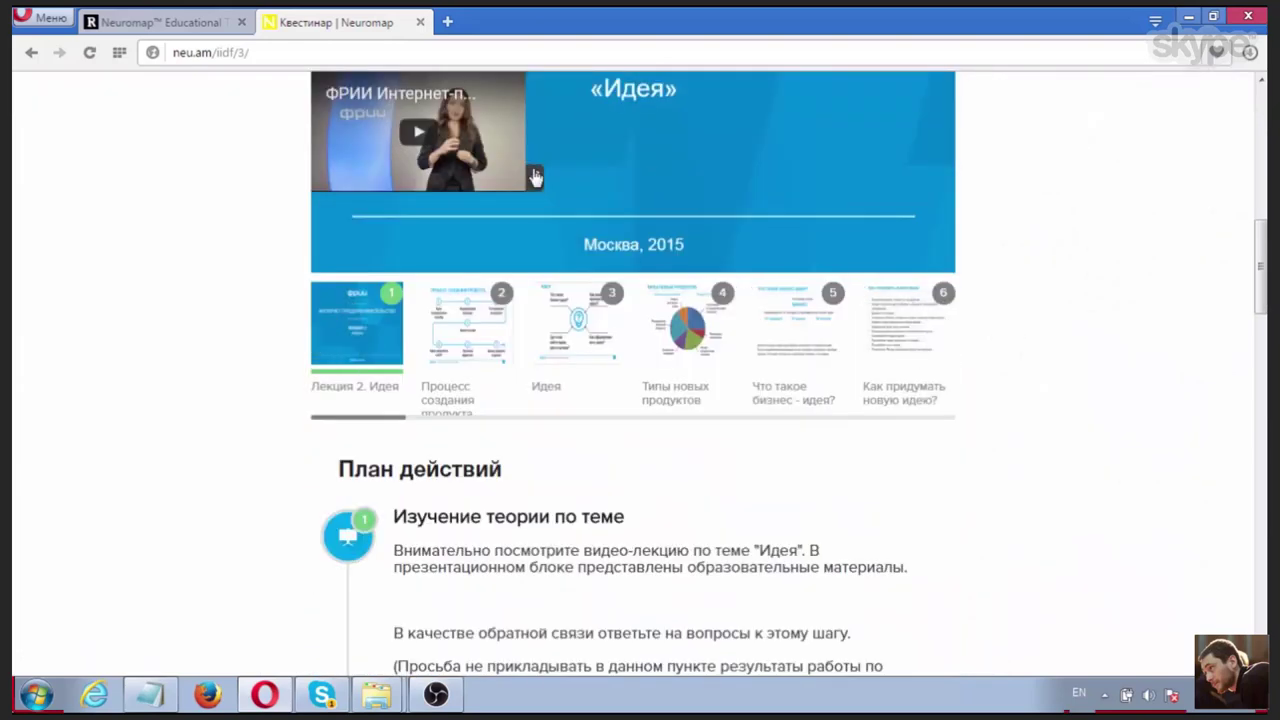
pyautogui.scroll(-10, 1120, 346)
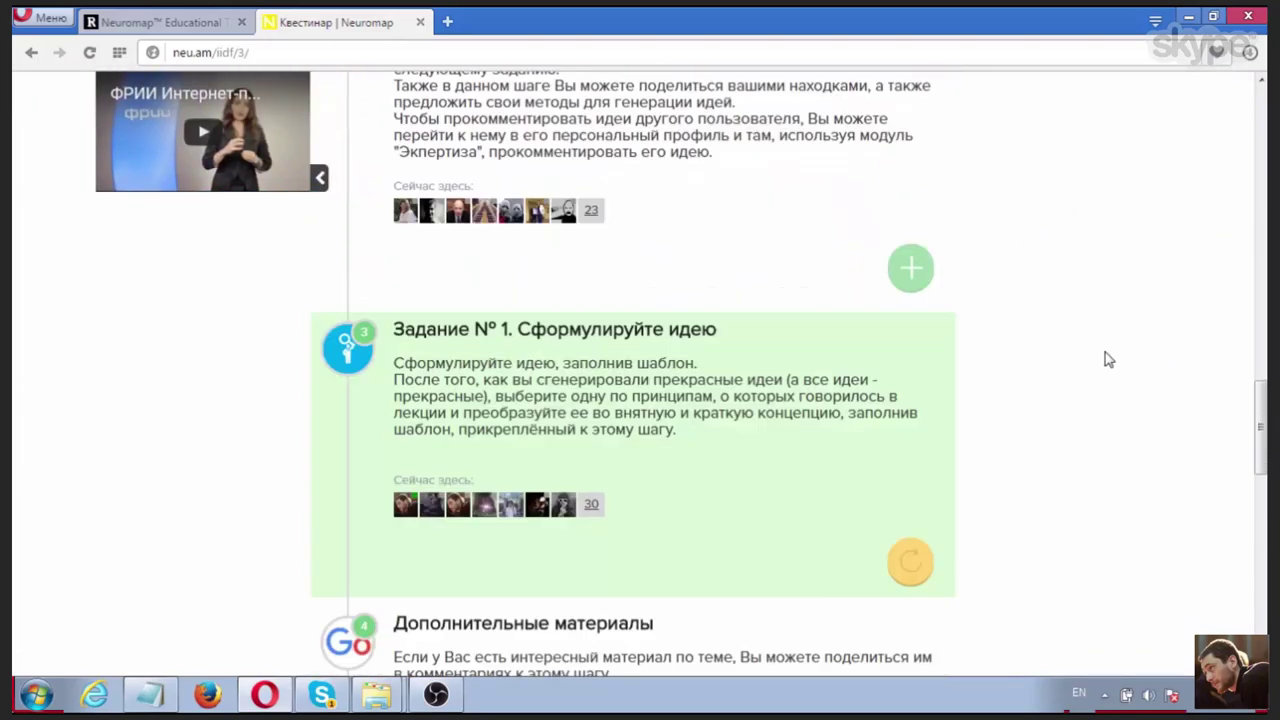
pyautogui.scroll(-1, 1105, 360)
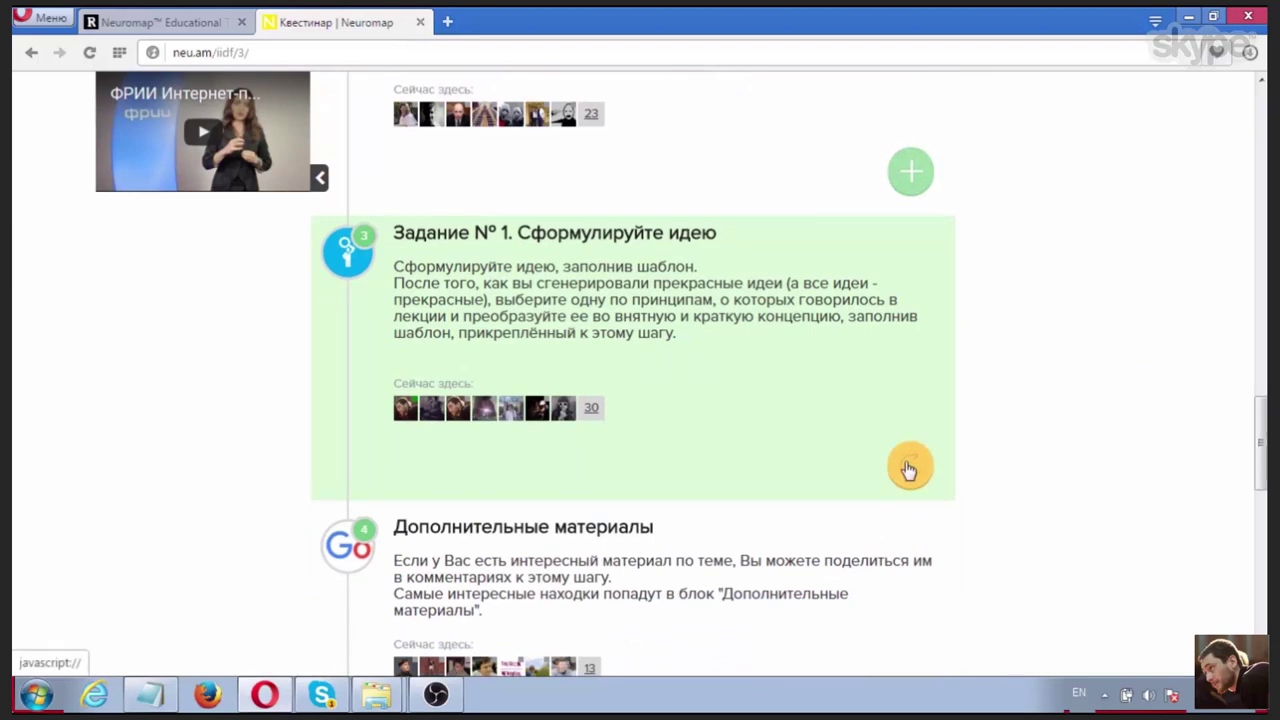
# Step: Lower the computer's speaker volume to 27
pyautogui.moveTo(796, 677)
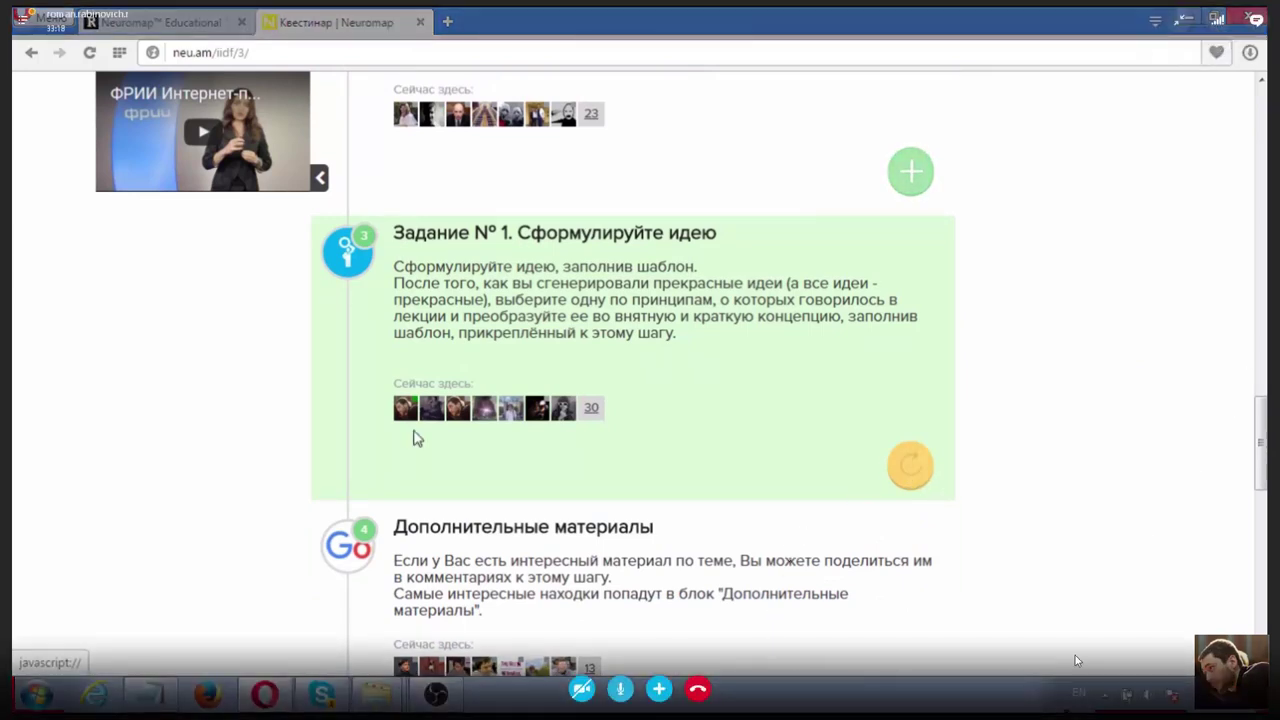
pyautogui.press('super')
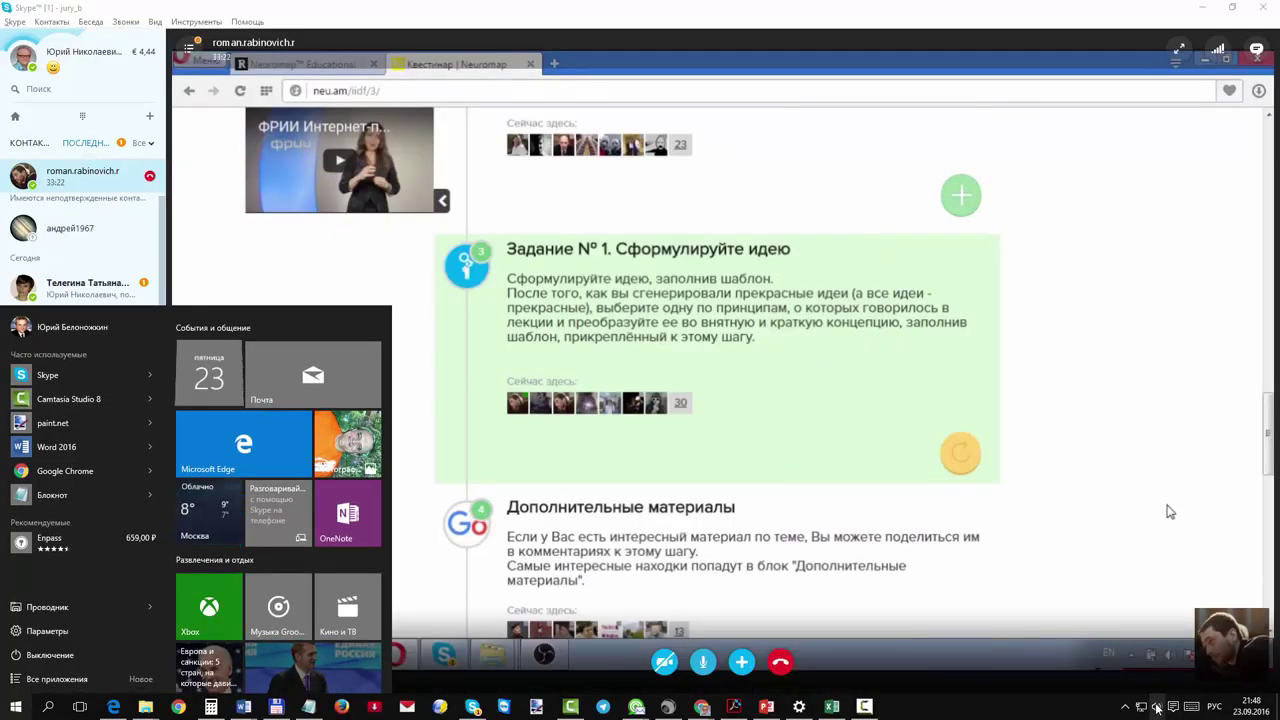
pyautogui.click(1157, 707)
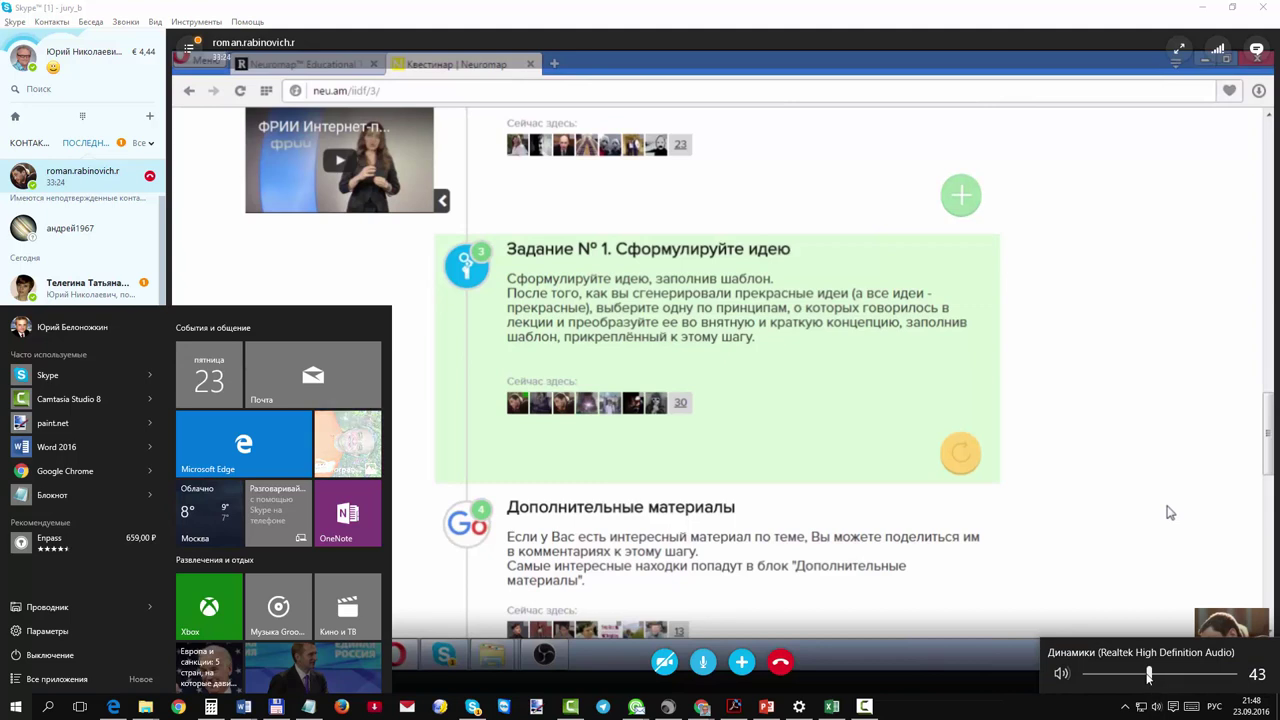
pyautogui.moveTo(1149, 674); pyautogui.dragTo(1127, 674)
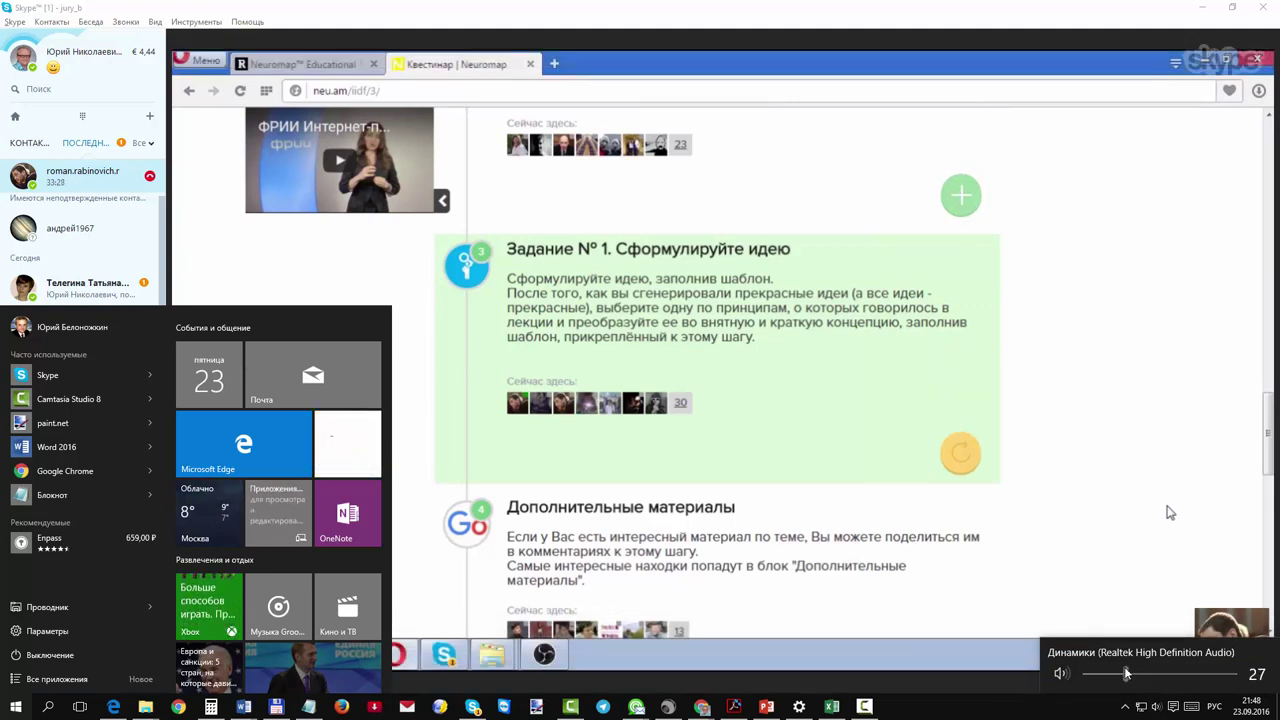
pyautogui.click(1079, 580)
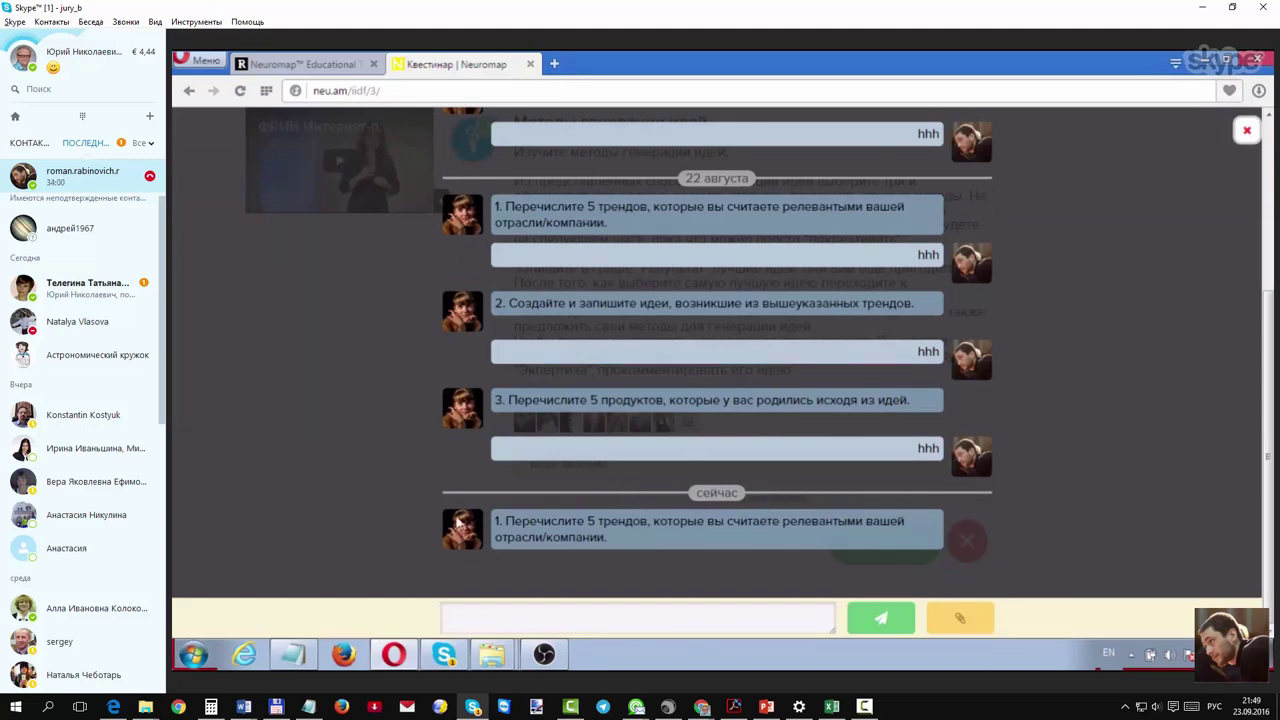
# Step: Close the chat of the «Методы генерации идей» step and start it again
pyautogui.moveTo(331, 442)
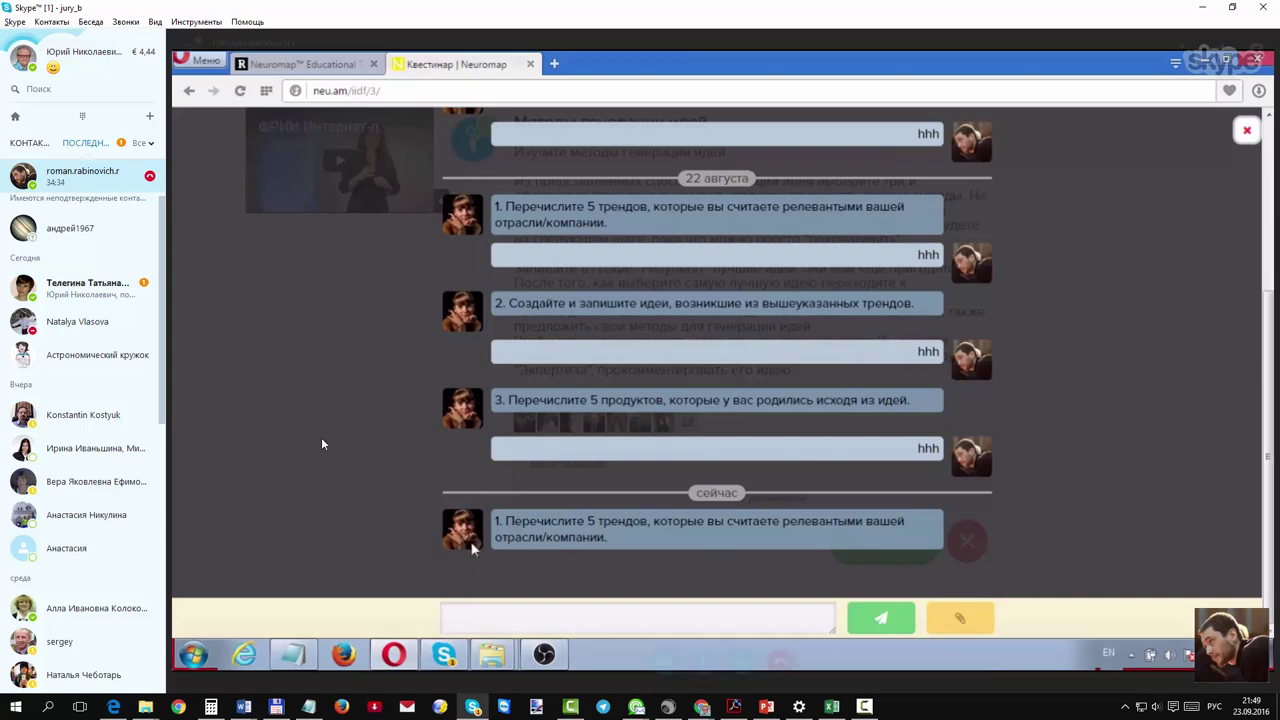
pyautogui.moveTo(295, 517)
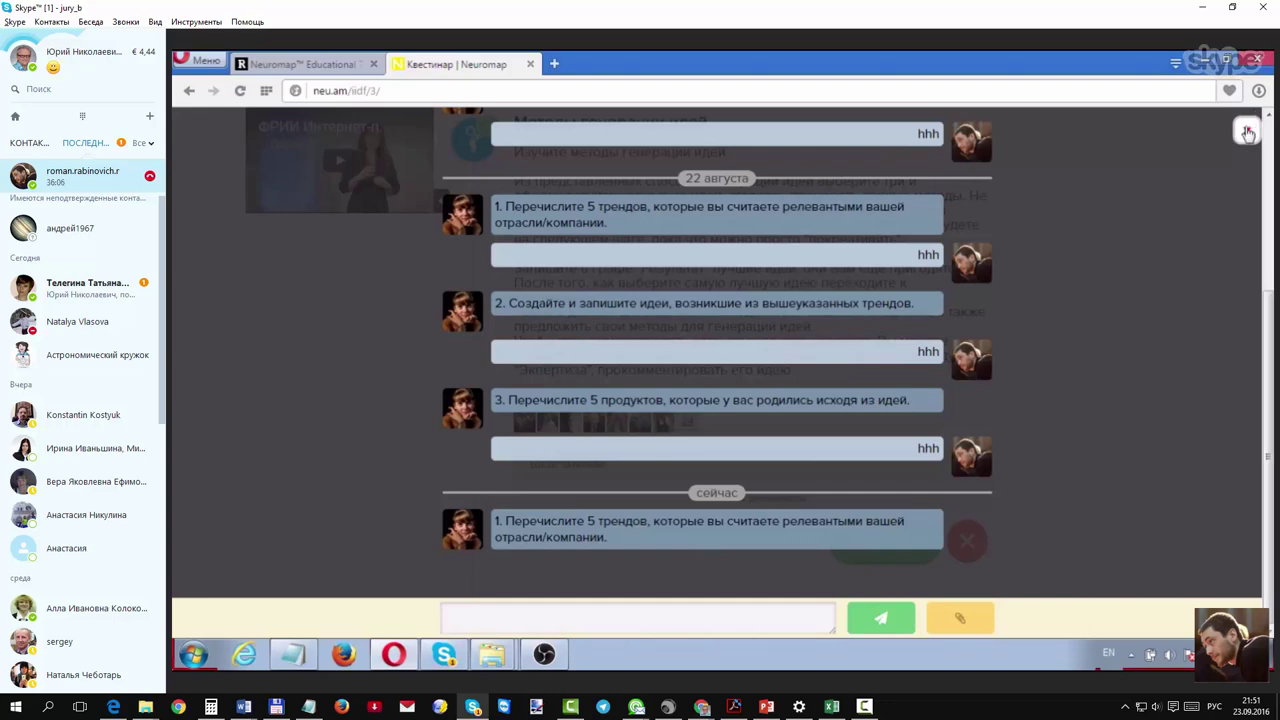
pyautogui.click(1087, 235)
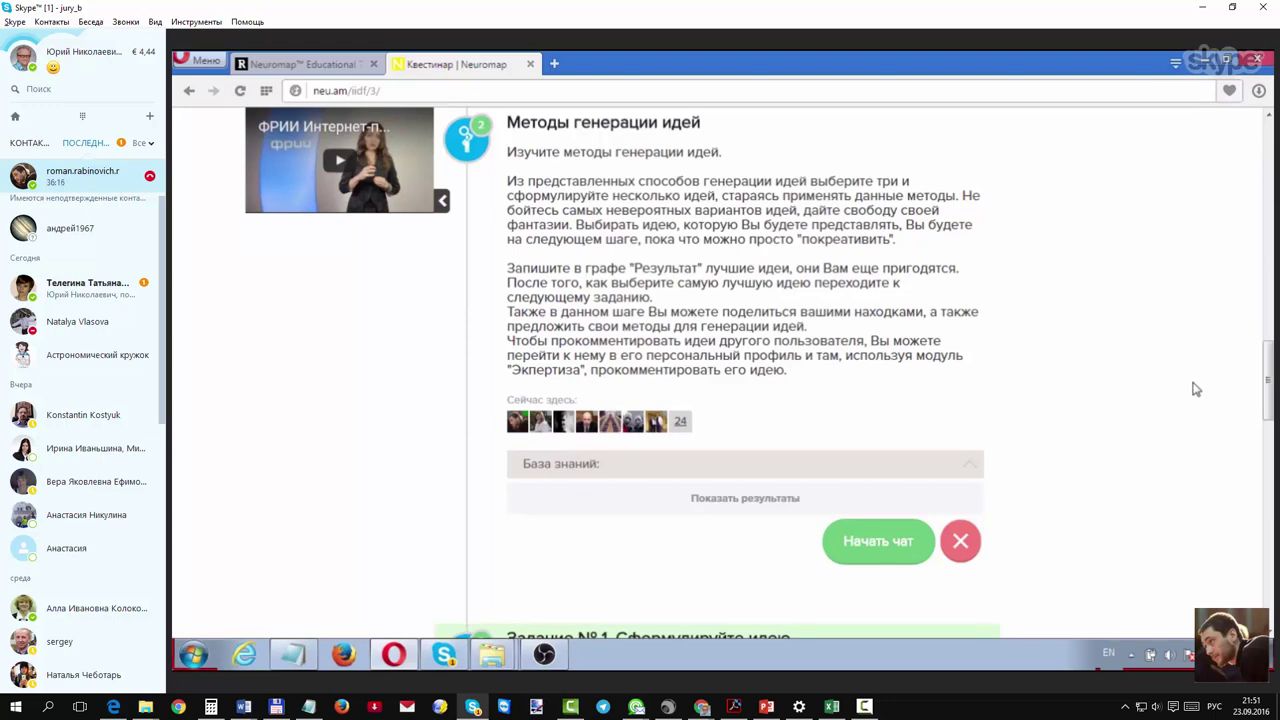
pyautogui.click(870, 541)
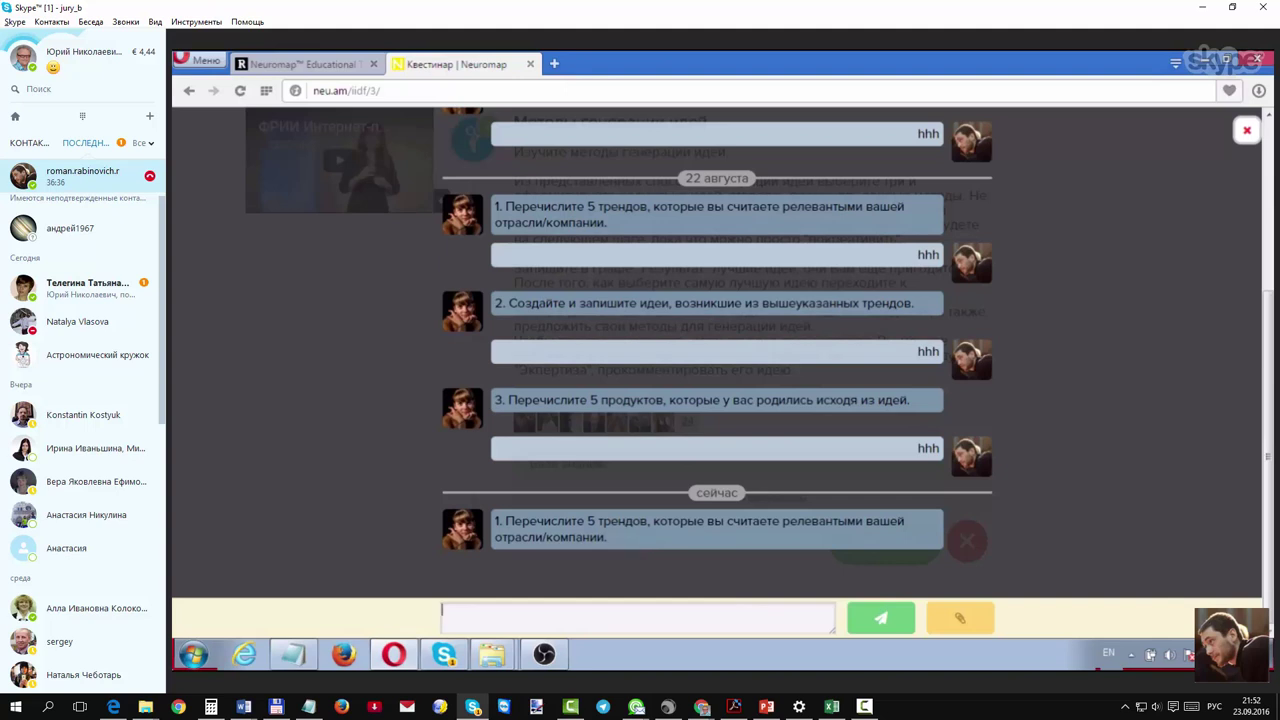
# Step: Write a numbered answer to the five-trends question: VR, Crowdsourcing, Blended Learning, Life Long Learning, Inverted Modeling
pyautogui.moveTo(550, 521); pyautogui.dragTo(700, 540)
pyautogui.click(732, 538)
pyautogui.hotkey('shift', 'Return')
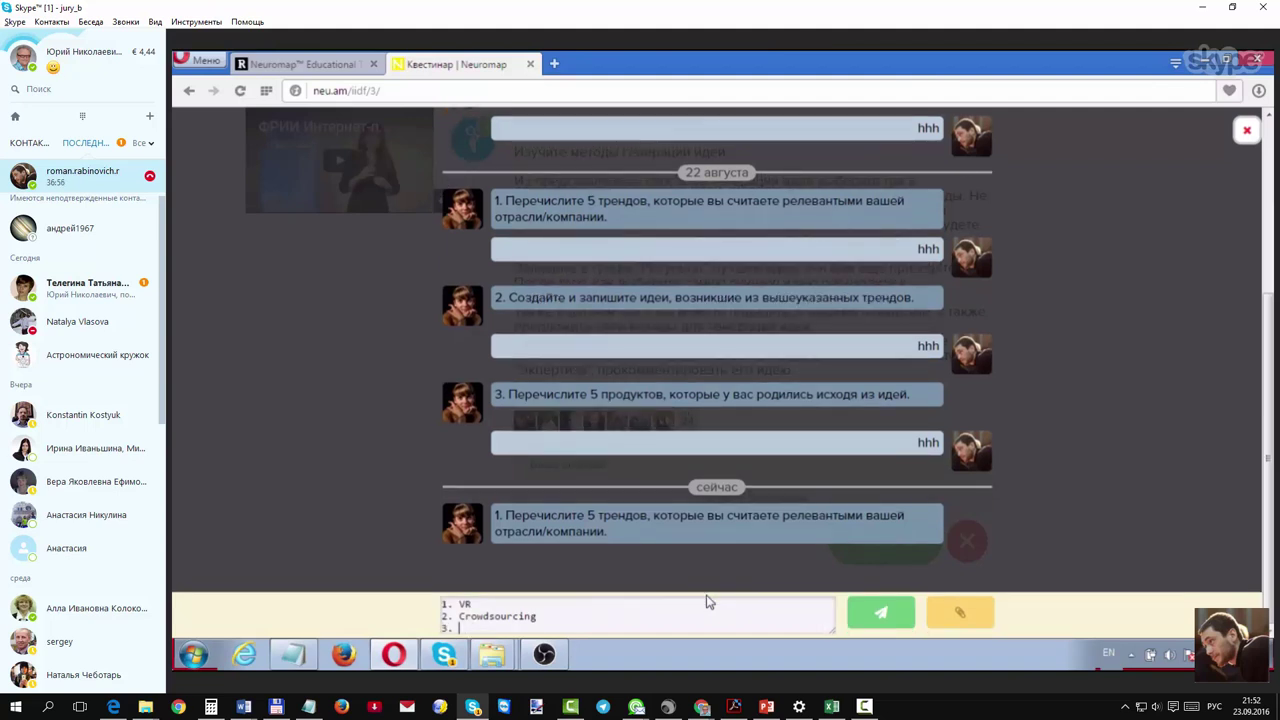
pyautogui.write('3. Blended Learning')
pyautogui.hotkey('shift', 'Return')
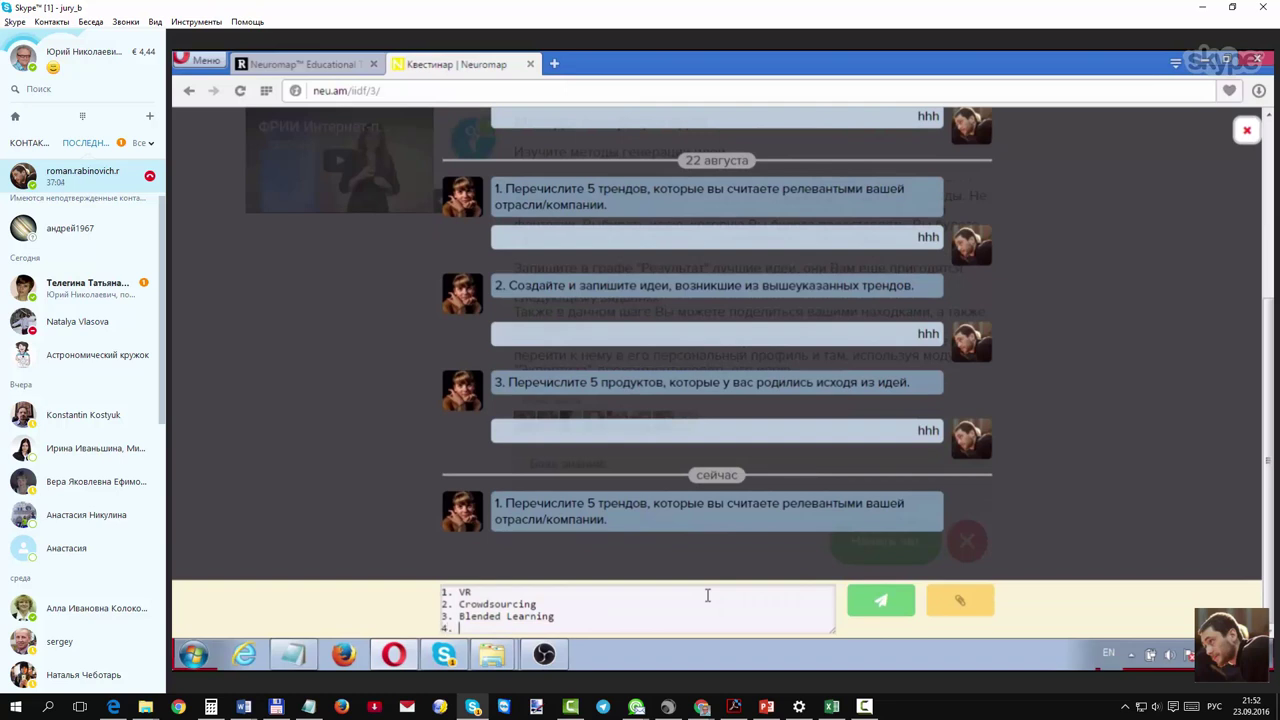
pyautogui.write('4. Life Long Learning')
pyautogui.hotkey('shift', 'Return')
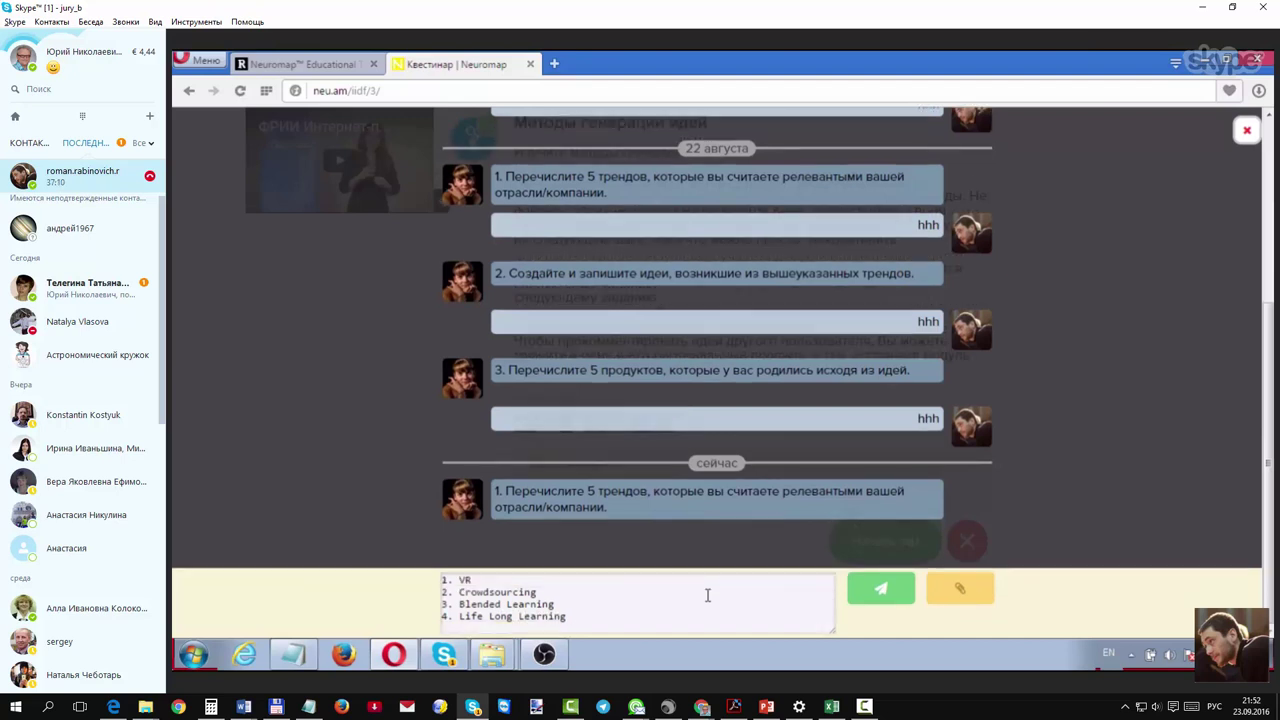
pyautogui.write('5.')
pyautogui.write('Inverted Modeling')
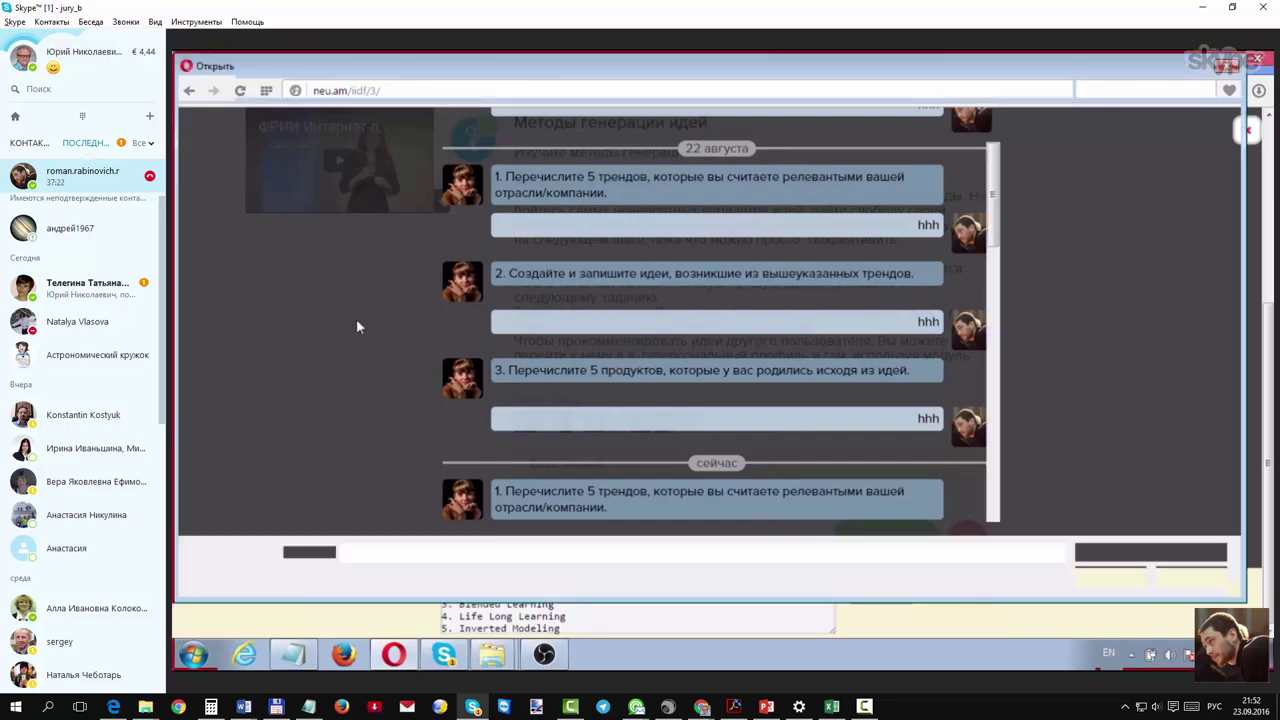
# Step: Attach the desktop photo whose name starts with 14322675 to the five-trends question and send the written numbered answer
pyautogui.scroll(-2, 997, 338)
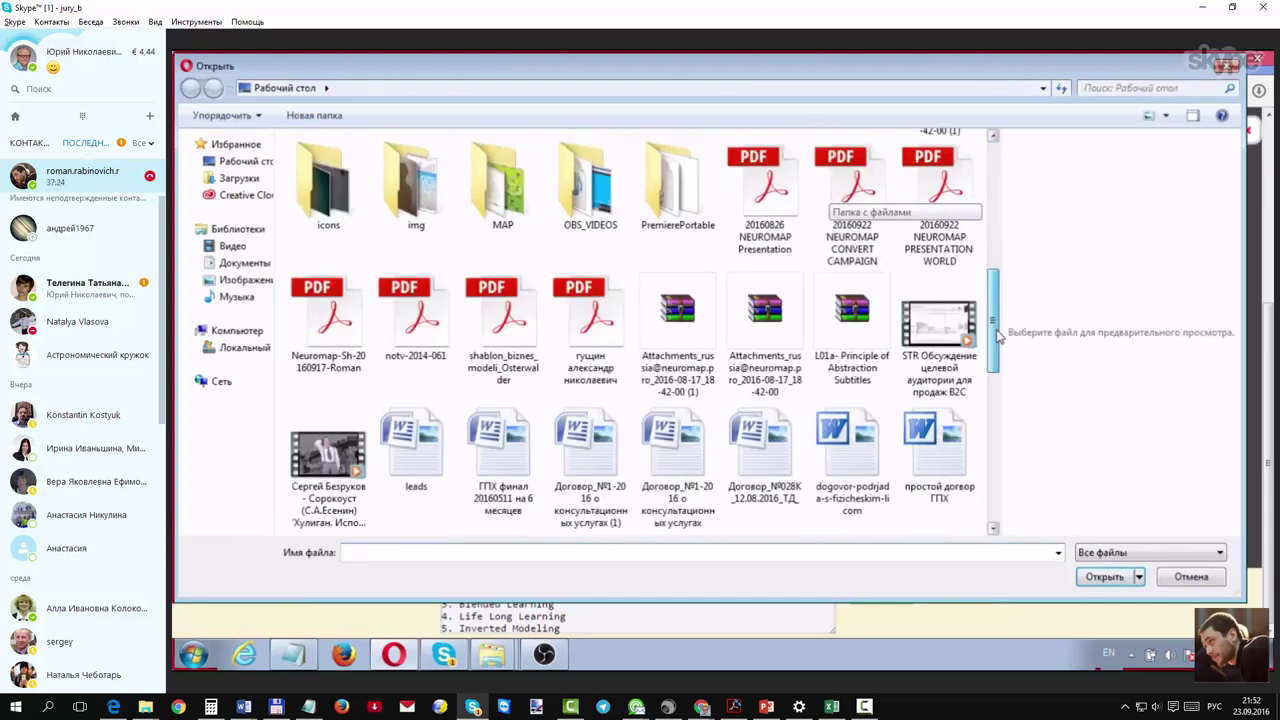
pyautogui.scroll(-2, 997, 338)
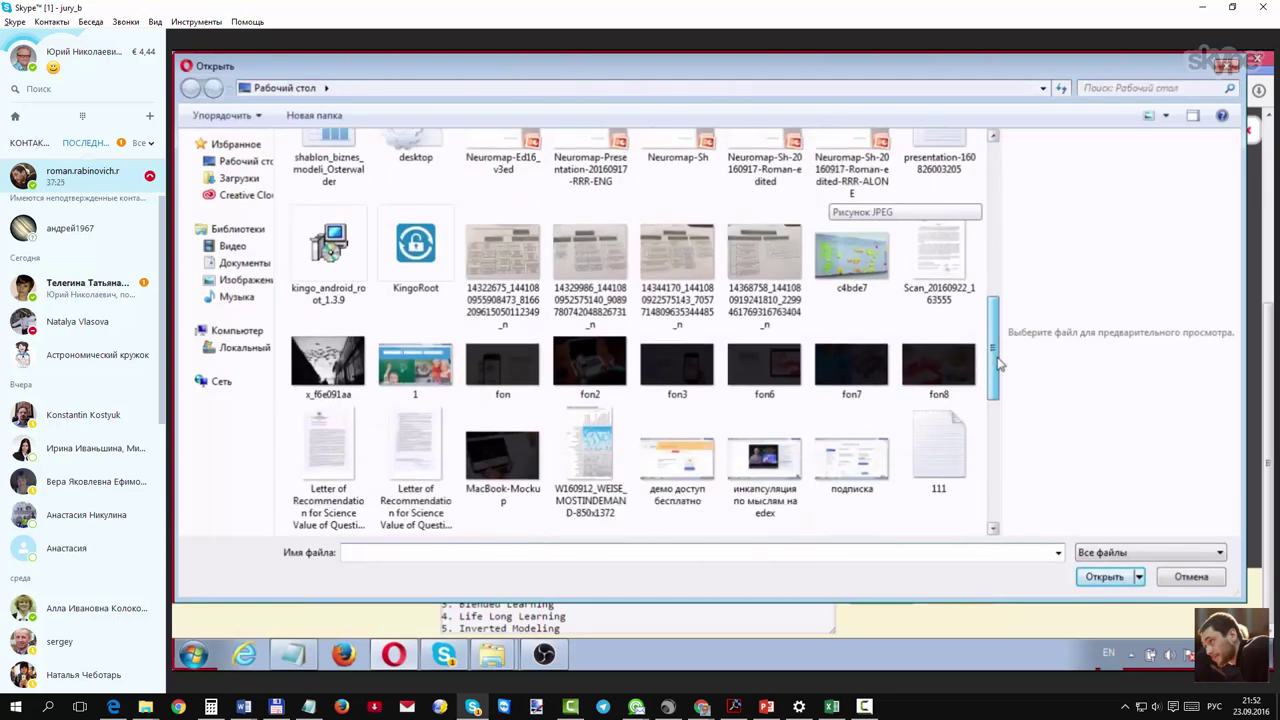
pyautogui.doubleClick(490, 262)
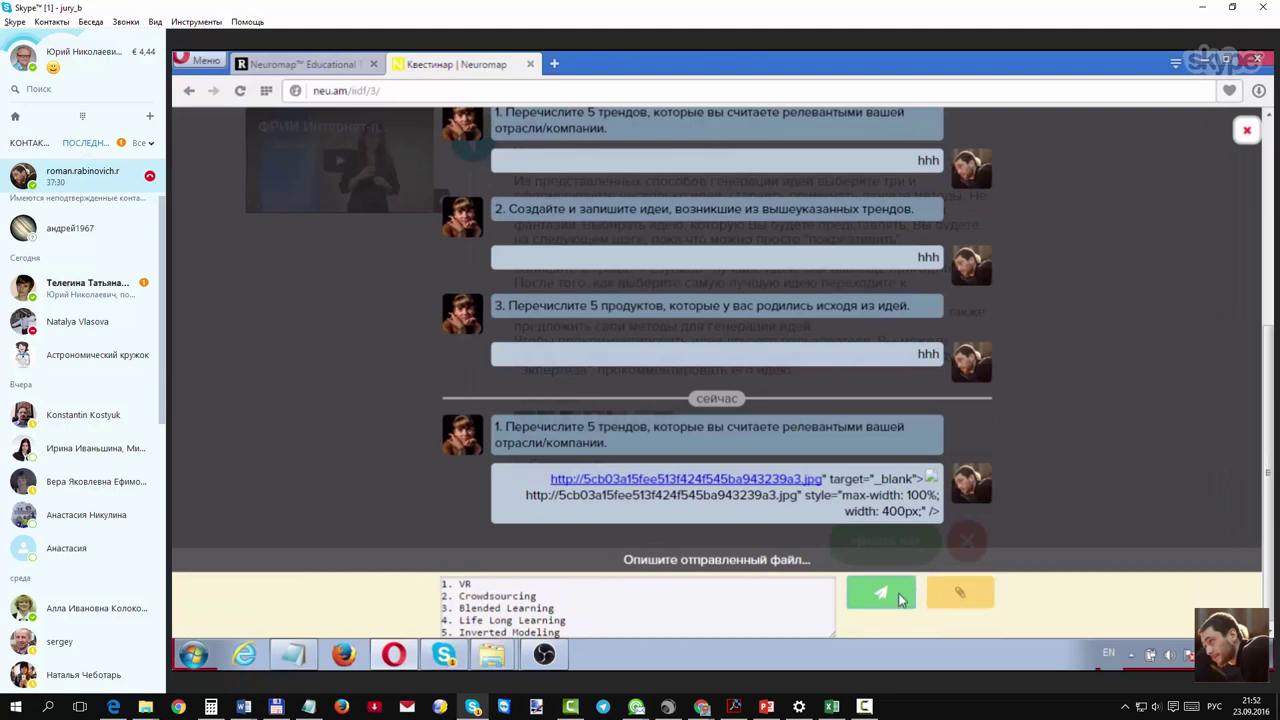
pyautogui.click(884, 597)
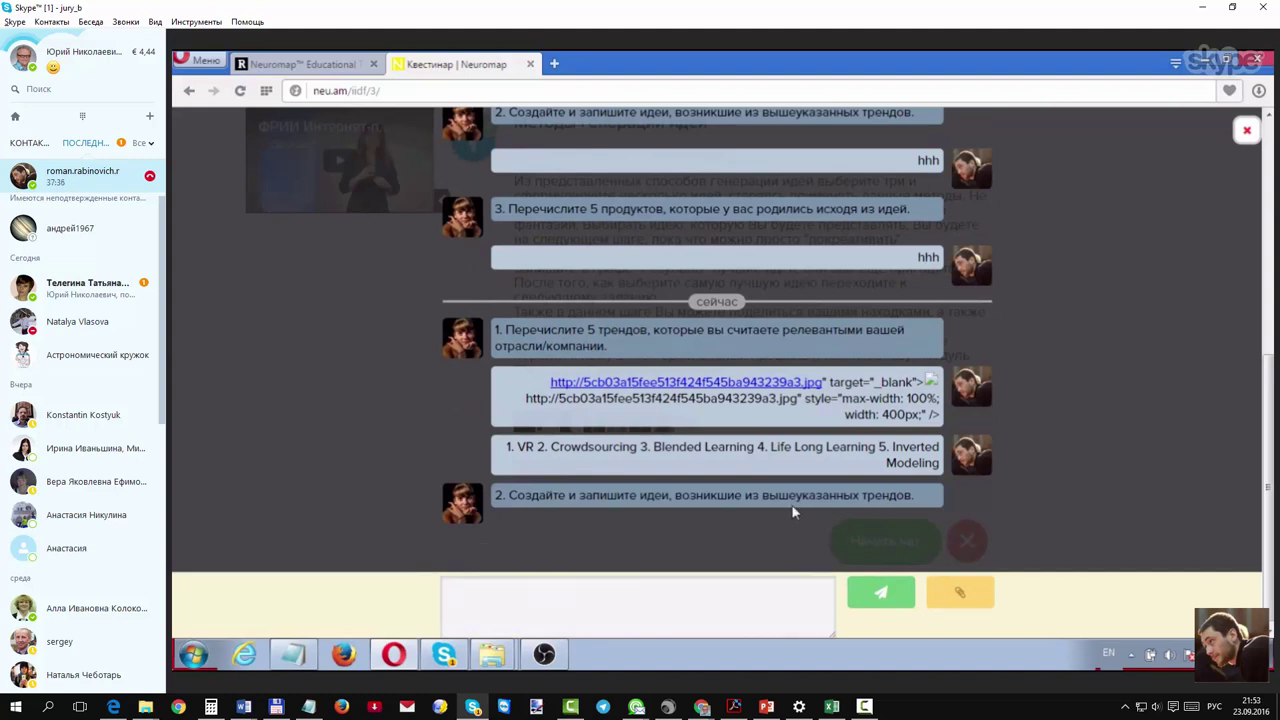
# Step: Attach the MacBook-Mockup image from the desktop in reply to the second question about ideas arising from the trends
pyautogui.click(940, 598)
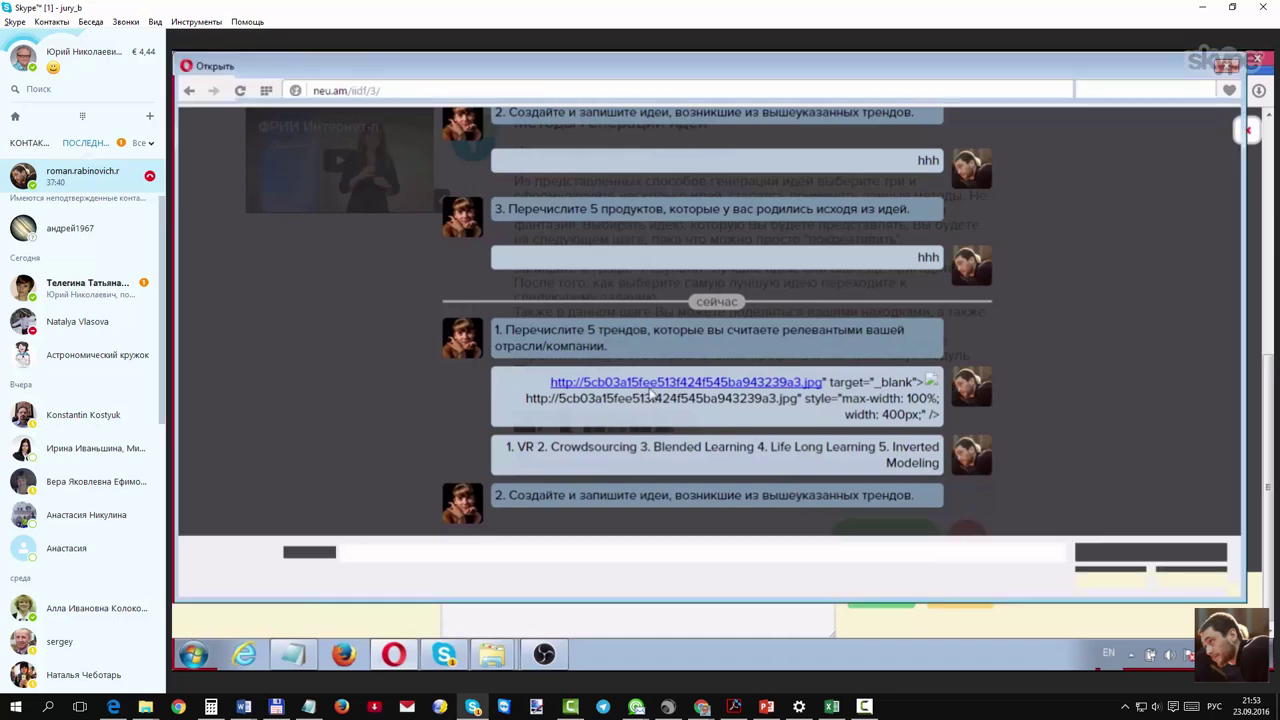
pyautogui.scroll(-1, 1000, 265)
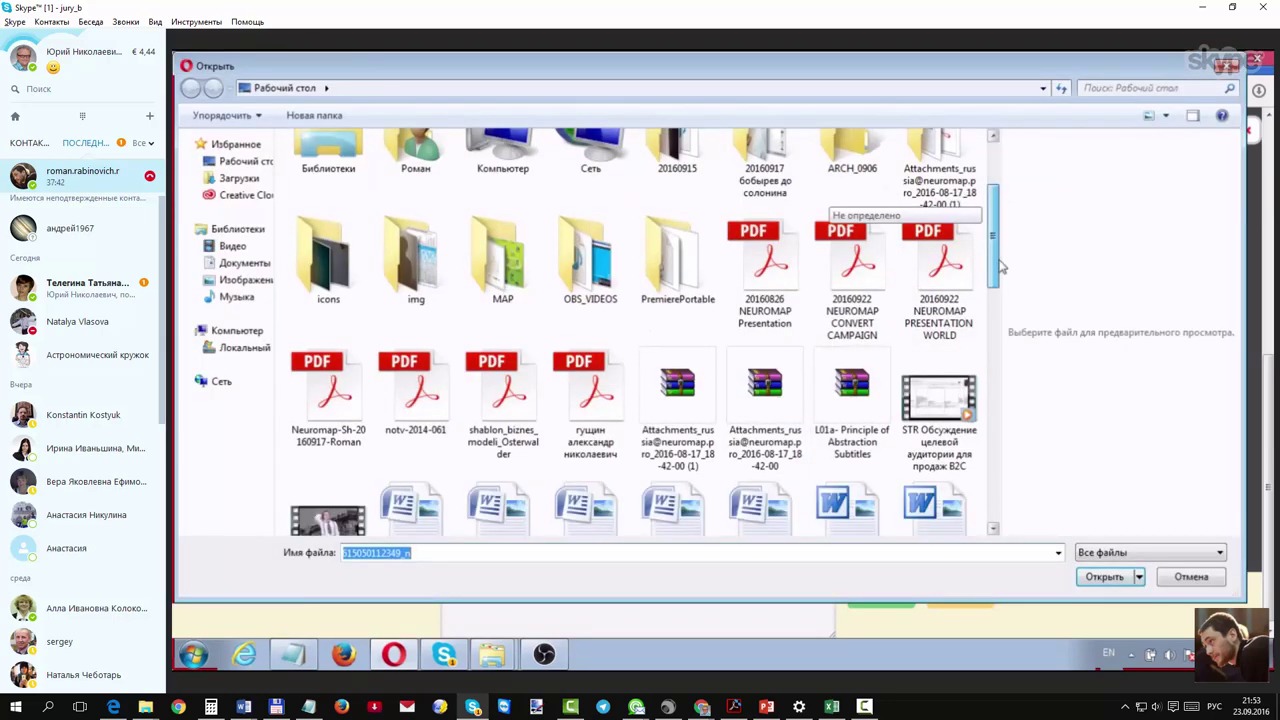
pyautogui.scroll(-5, 1000, 265)
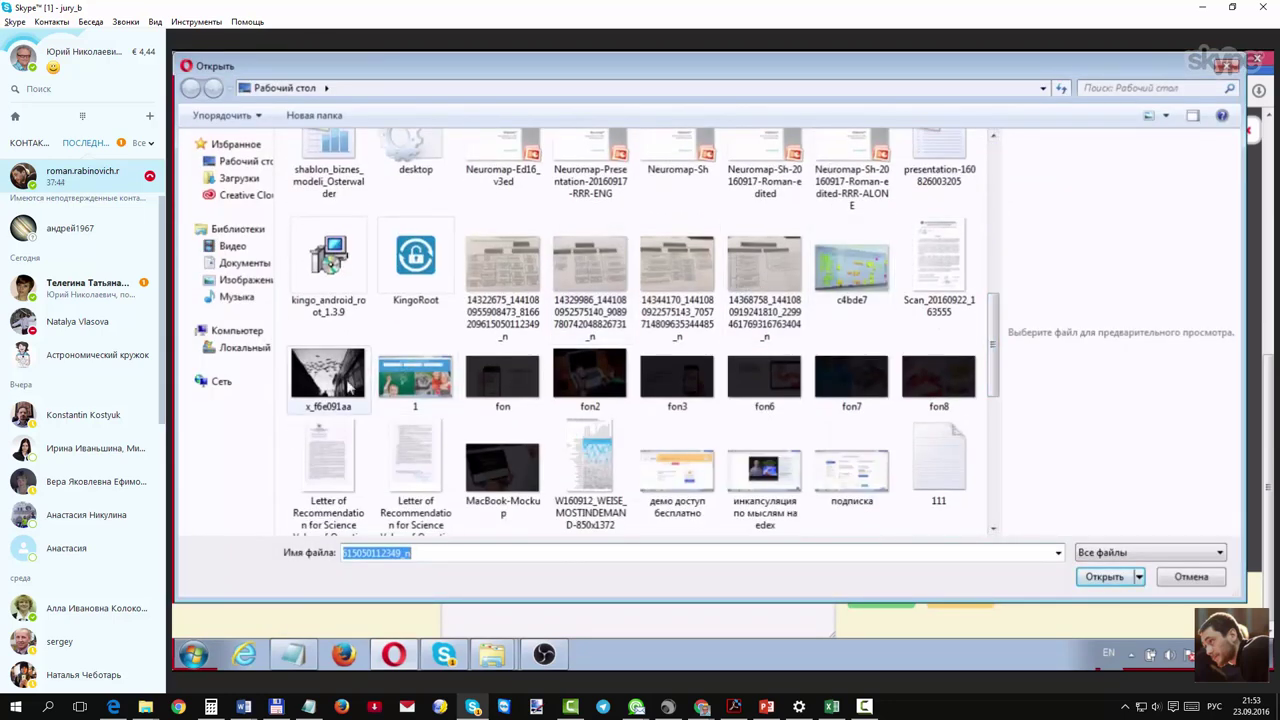
pyautogui.doubleClick(503, 467)
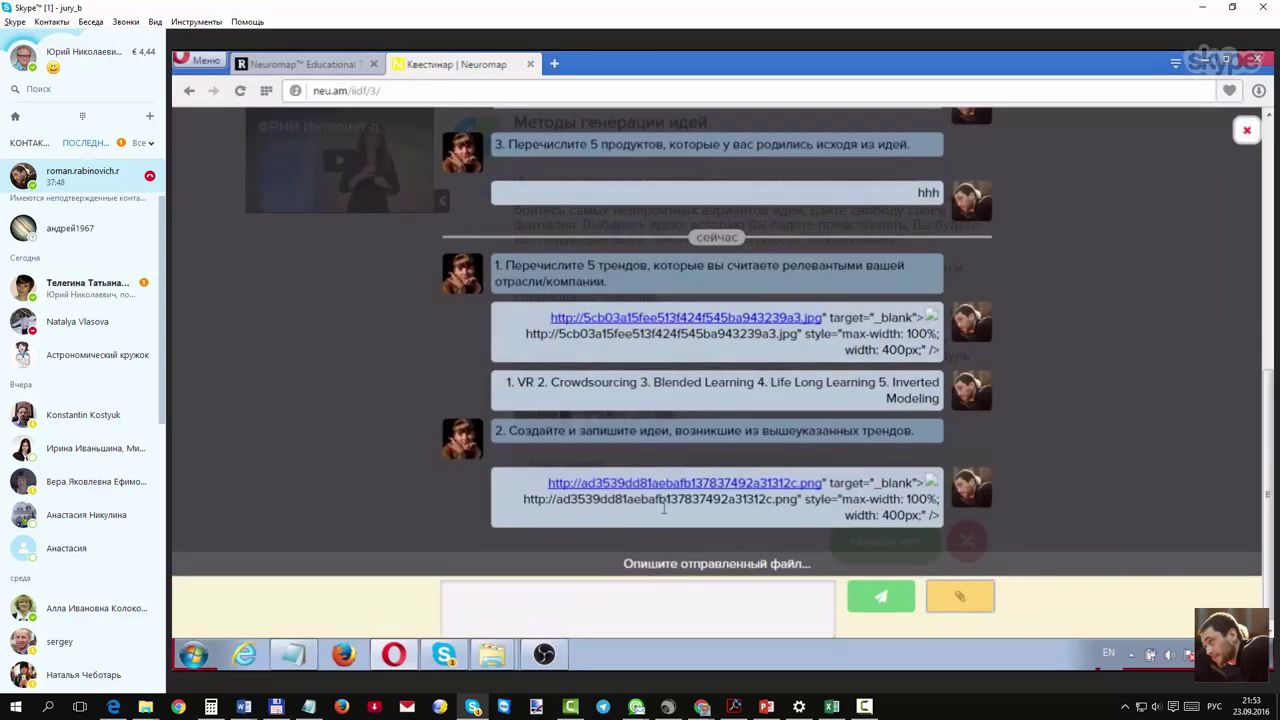
# Step: Check the list of current and wireless network connections, closing it again
pyautogui.click(1133, 657)
pyautogui.click(1155, 586)
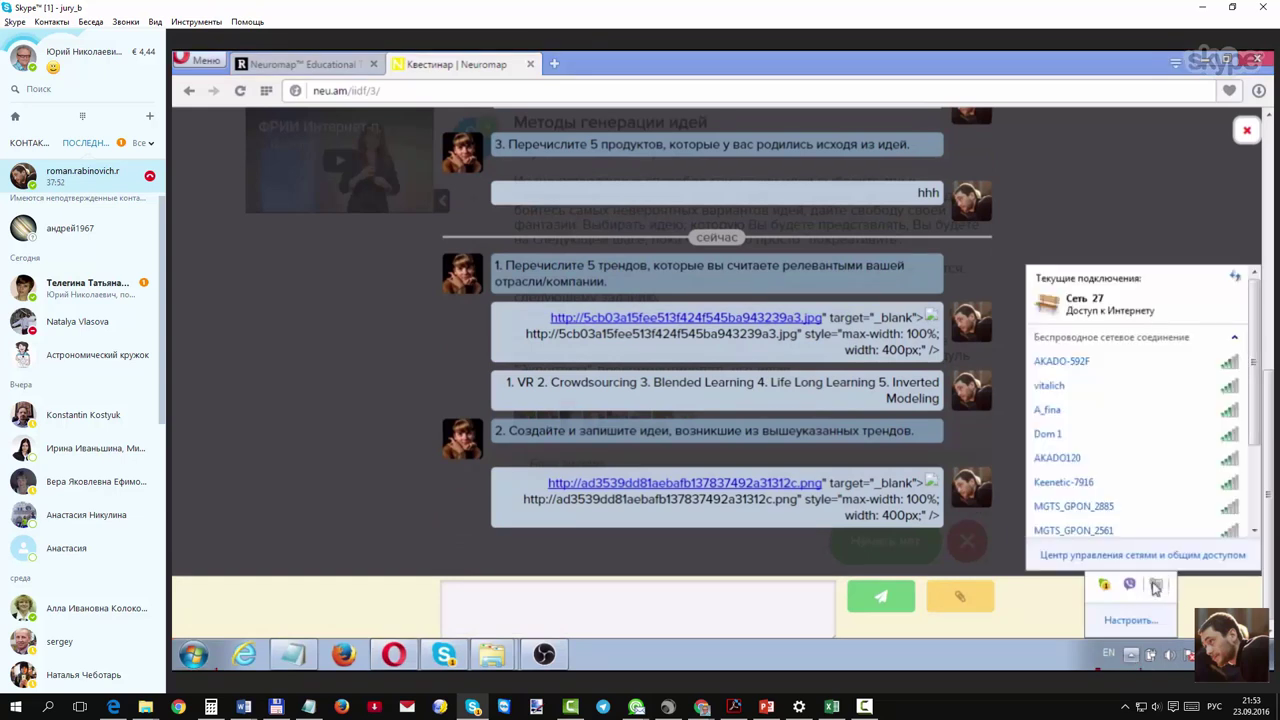
pyautogui.scroll(-1, 1262, 318)
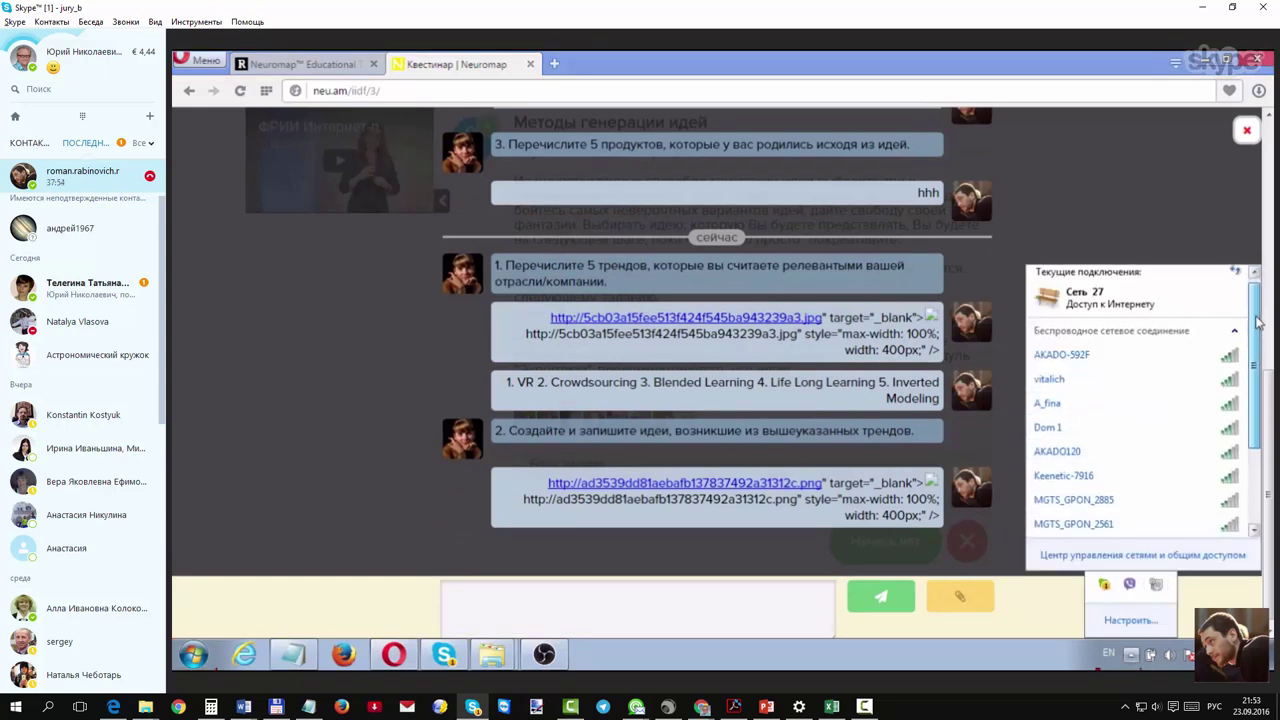
pyautogui.scroll(1, 1260, 322)
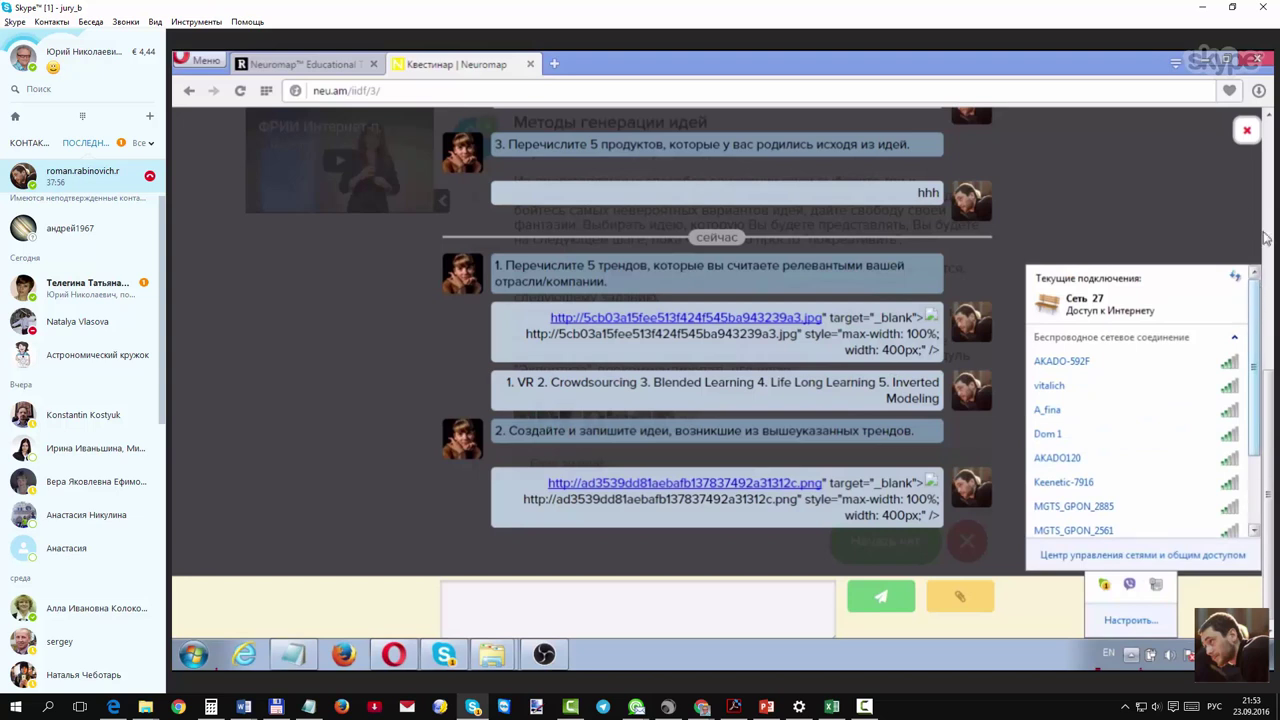
pyautogui.click(1238, 210)
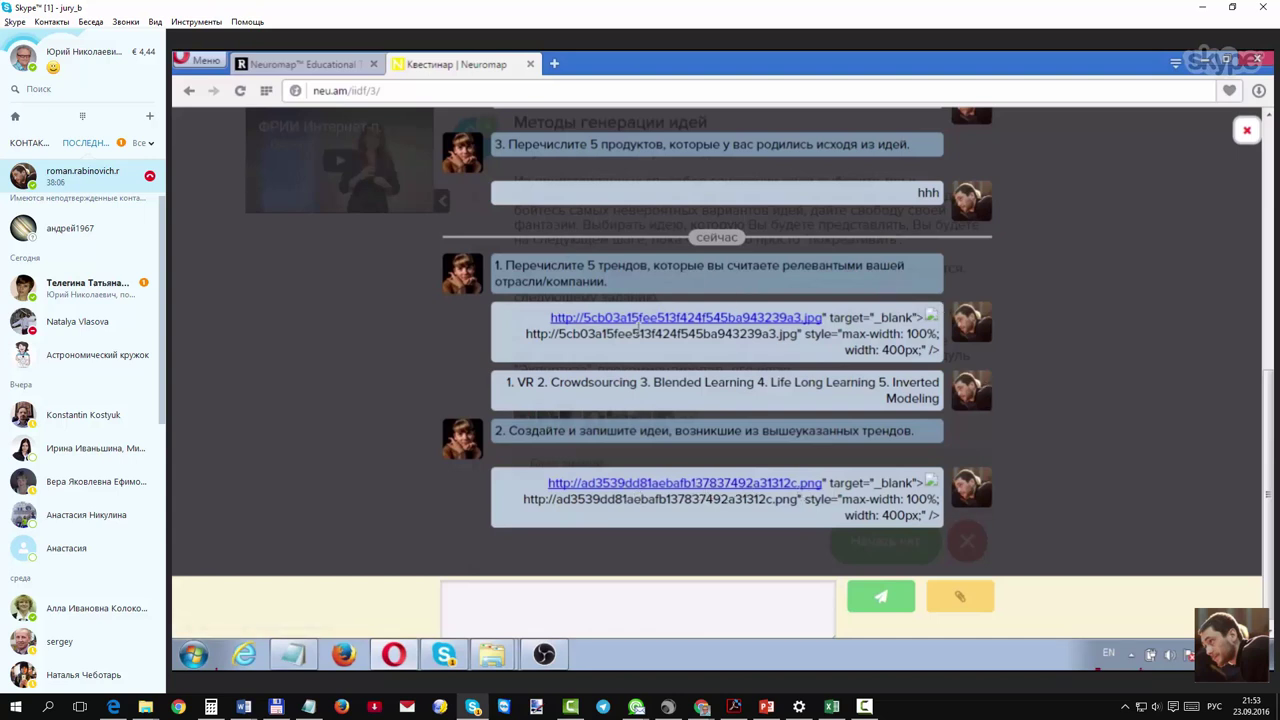
# Step: Close the chat, agree to save the intermediate results, and open the profile page
pyautogui.click(1243, 131)
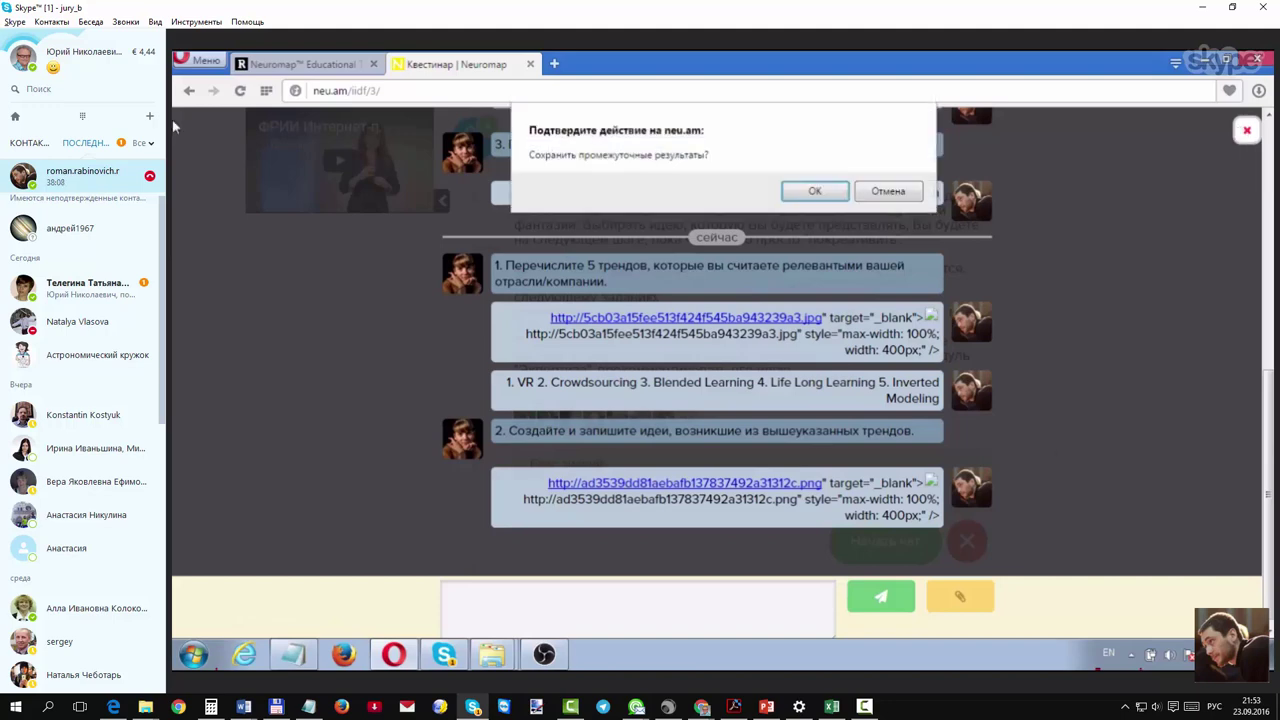
pyautogui.click(815, 181)
pyautogui.scroll(10, 800, 280)
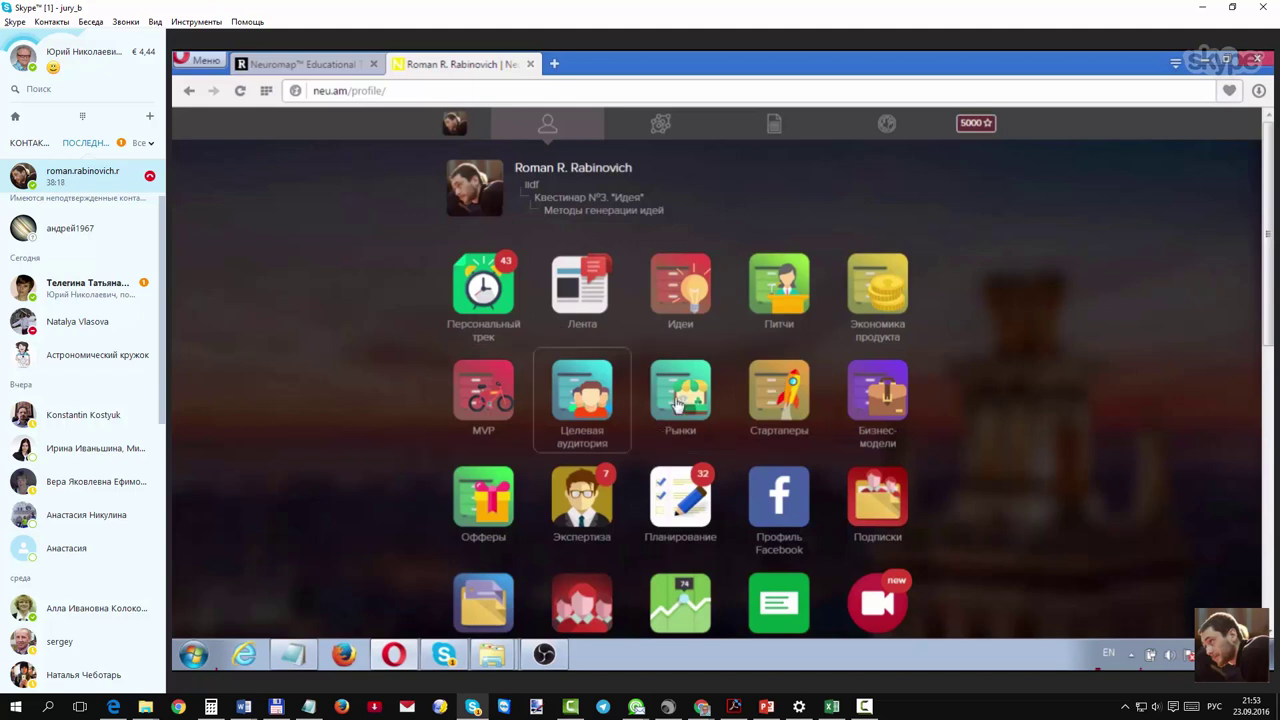
pyautogui.moveTo(522, 166); pyautogui.dragTo(708, 187)
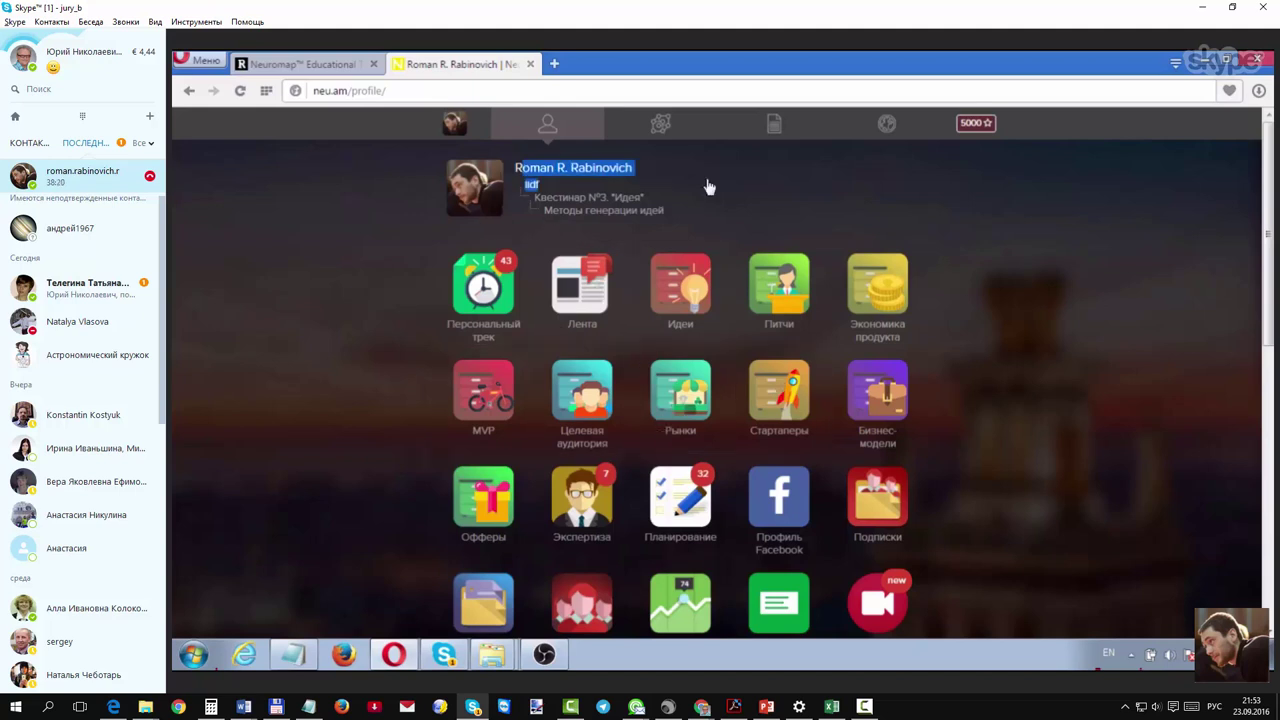
pyautogui.tripleClick(676, 178)
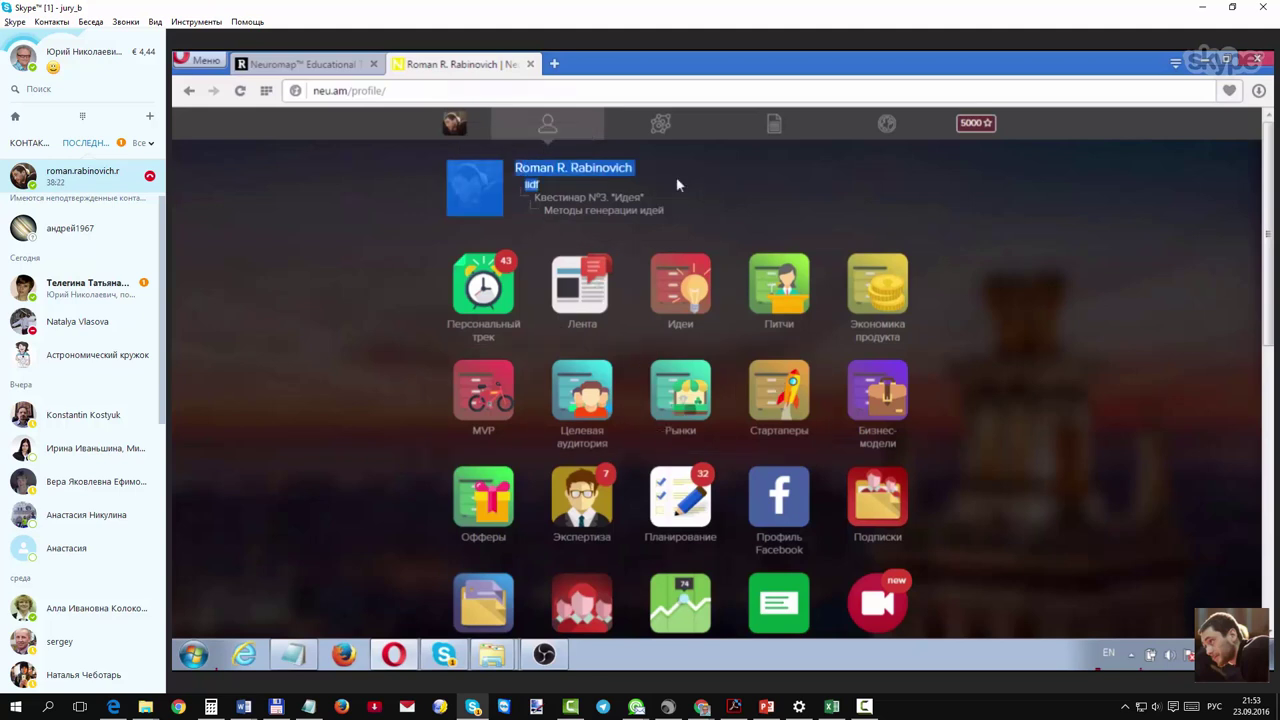
pyautogui.click(663, 170)
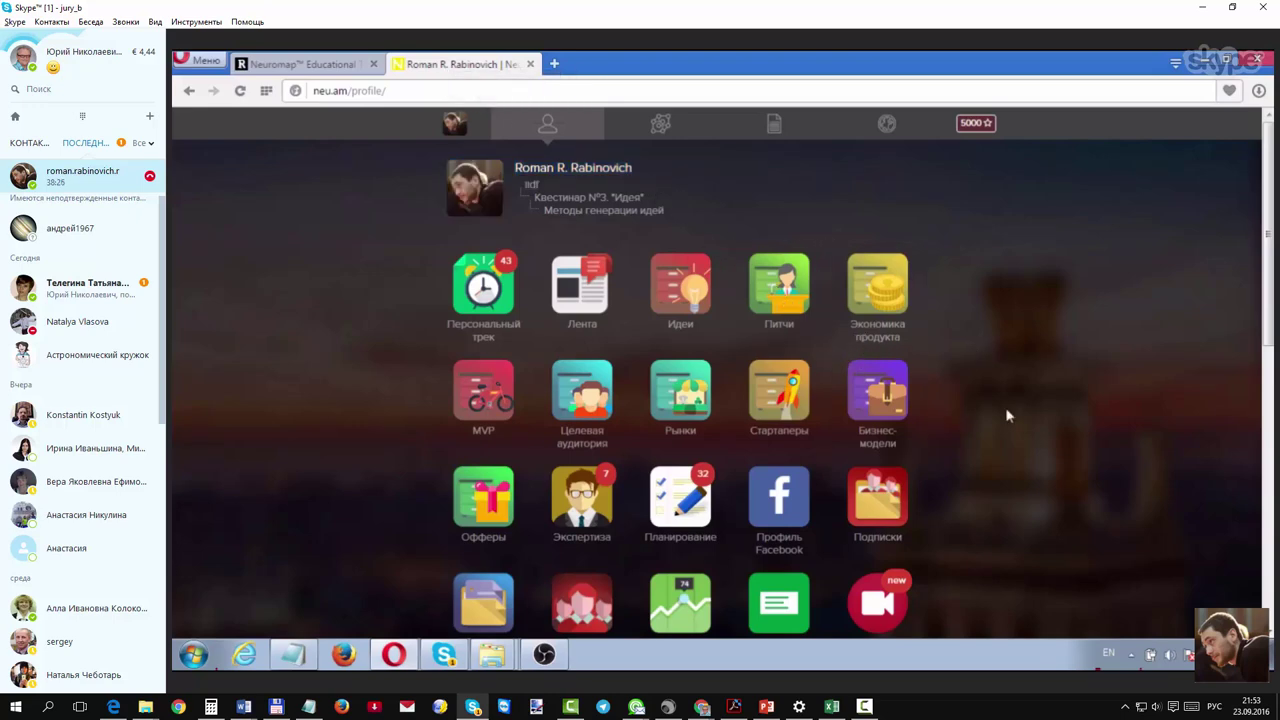
# Step: Log out of the current account and bring up the profile page of the second account, linked to VKontakte
pyautogui.scroll(-3, 978, 568)
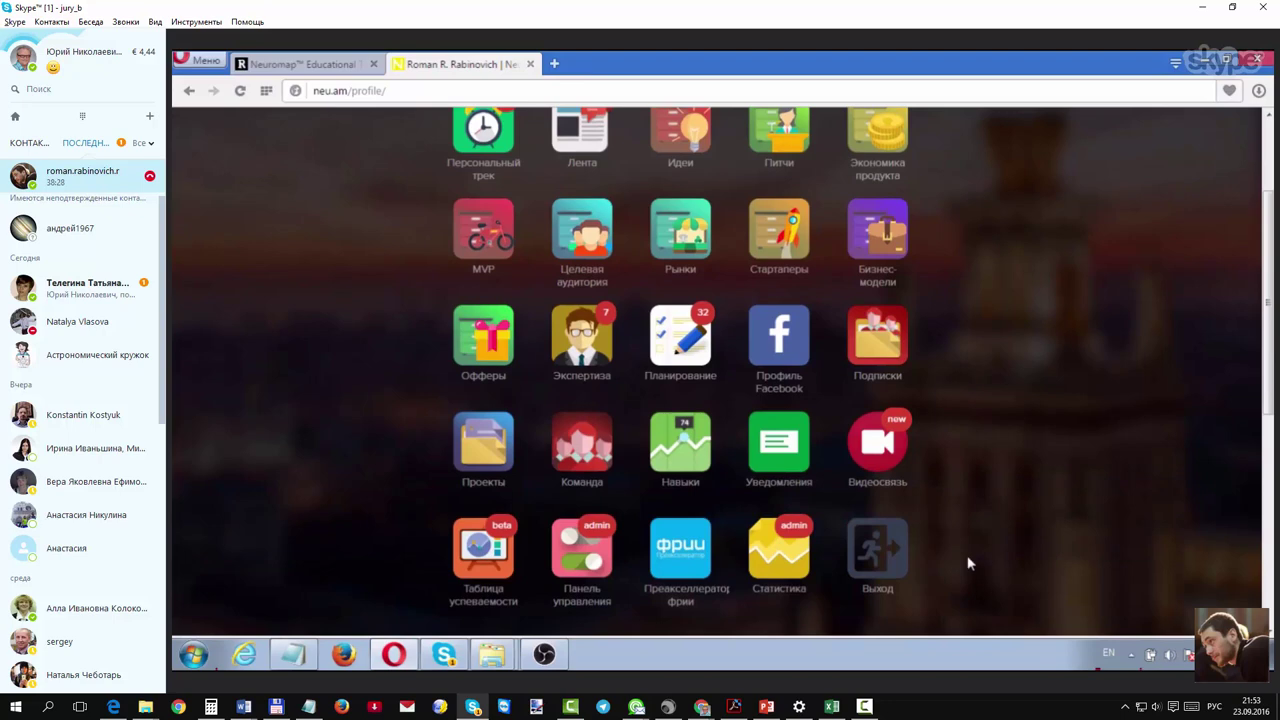
pyautogui.scroll(-4, 966, 558)
pyautogui.scroll(2, 946, 551)
pyautogui.click(906, 366)
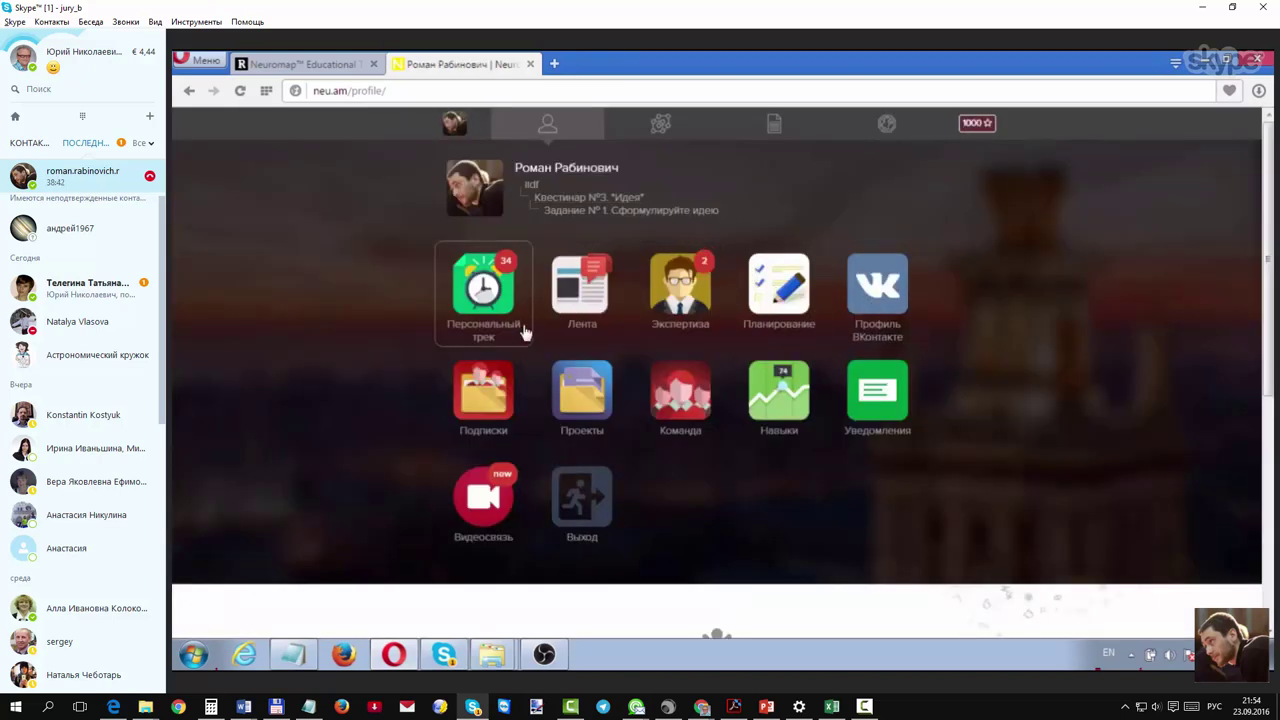
# Step: Open Квестинар №3 "Идея" from the profile, move the lecture video aside, and locate the «Методы генерации идей» step
pyautogui.click(611, 200)
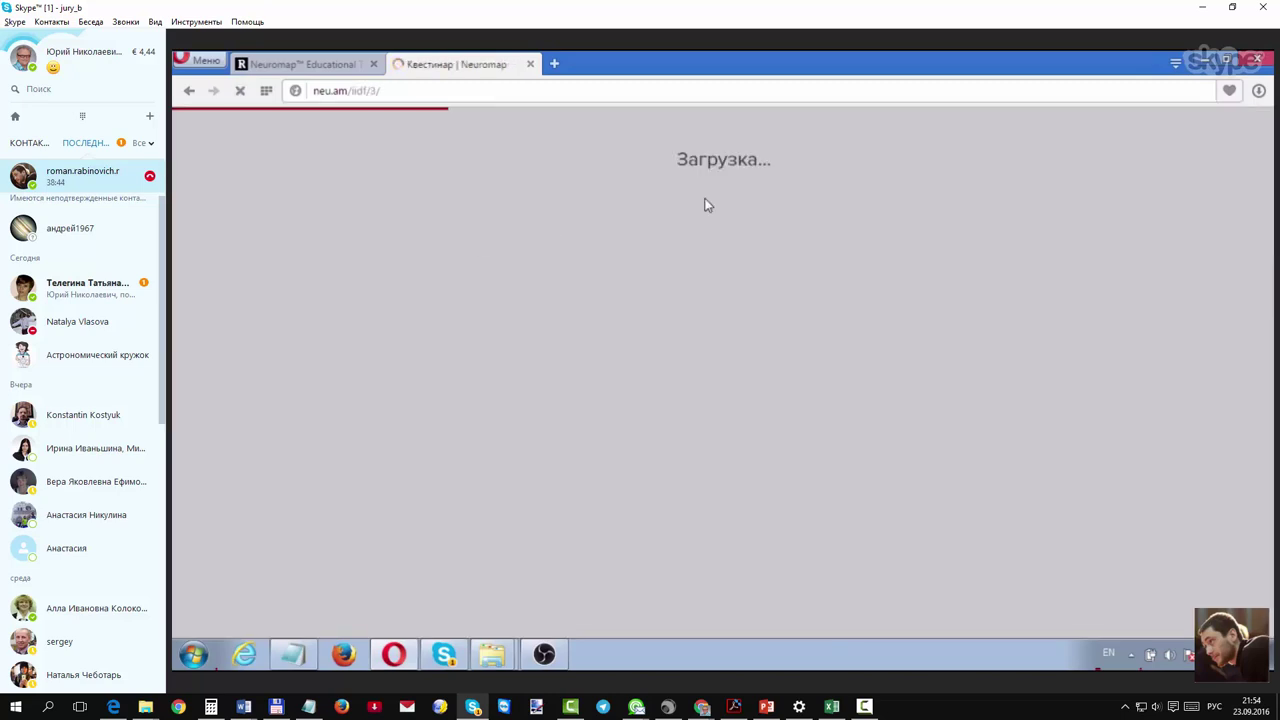
pyautogui.scroll(-5, 774, 472)
pyautogui.scroll(-1, 545, 230)
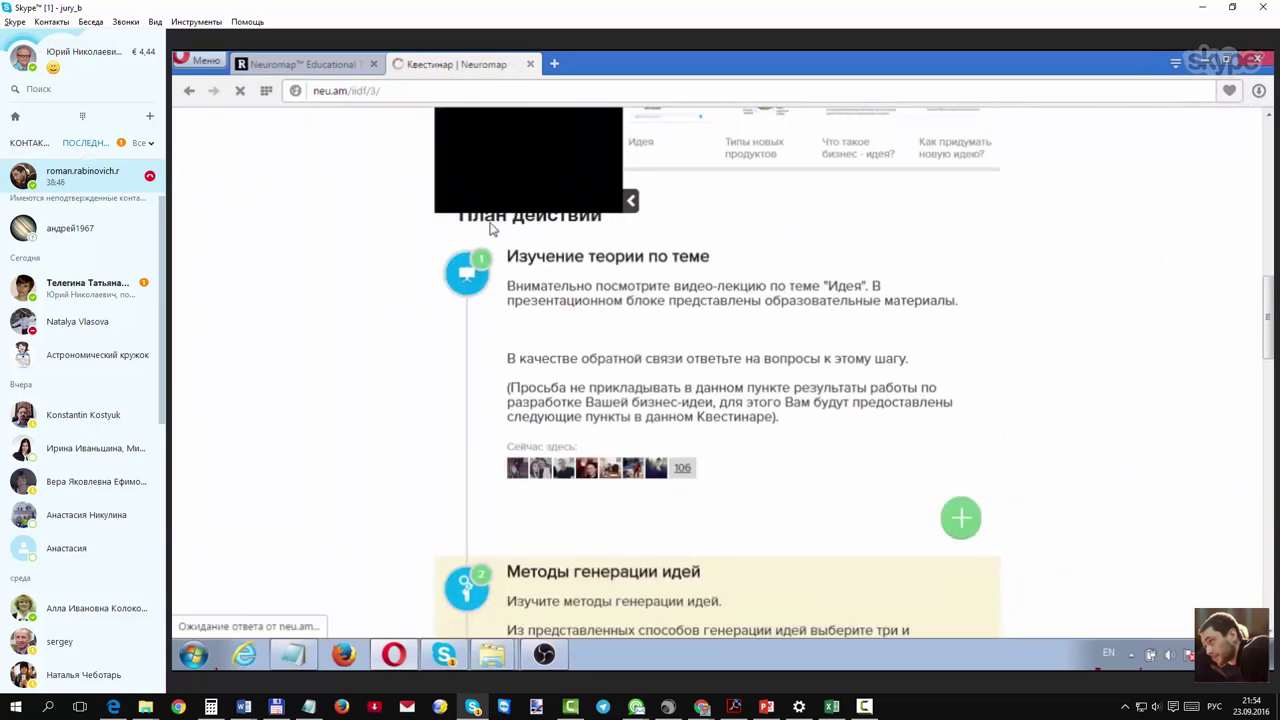
pyautogui.click(630, 202)
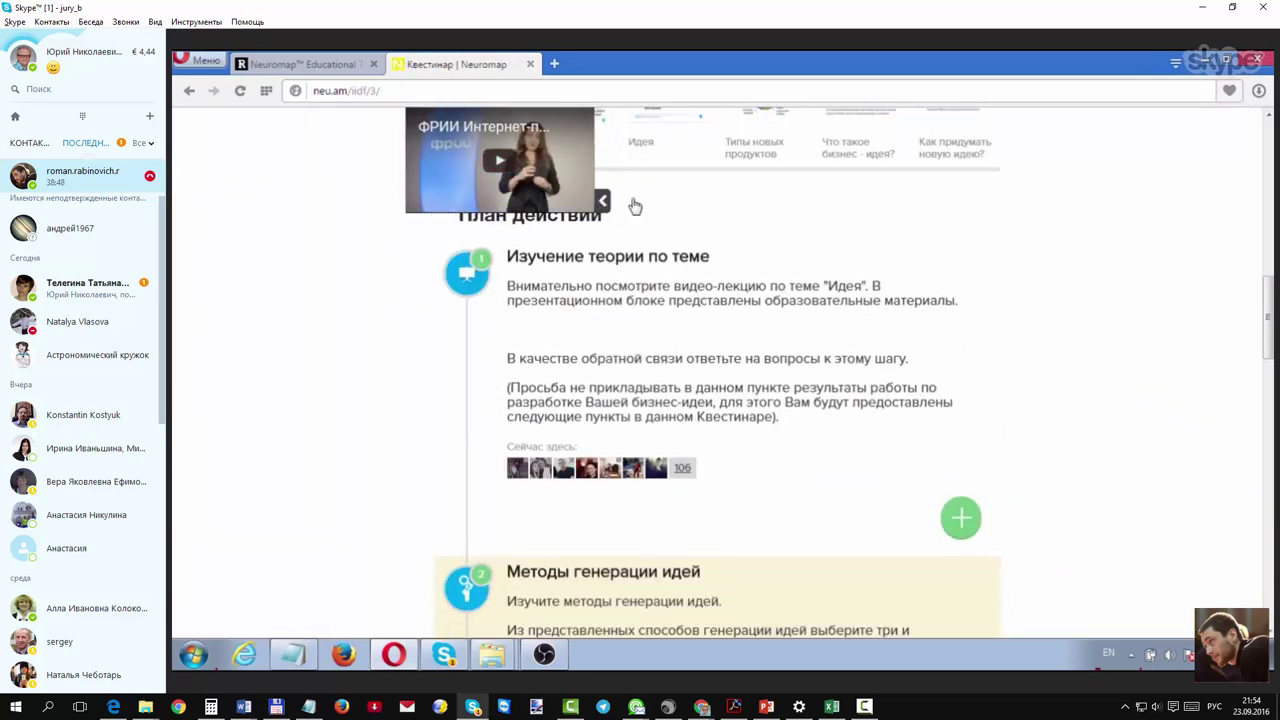
pyautogui.scroll(-5, 891, 363)
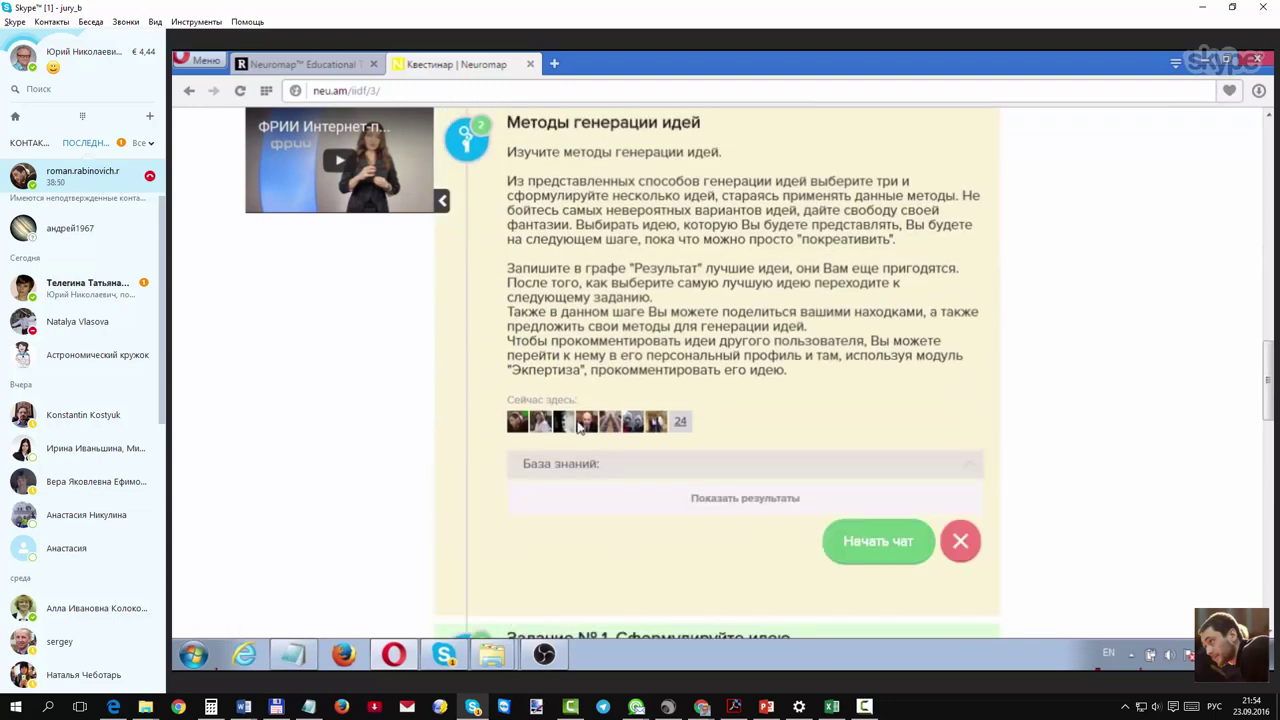
# Step: Open the chat of the «Методы генерации идей» step, review the earlier answers to its three questions, and close it
pyautogui.click(884, 541)
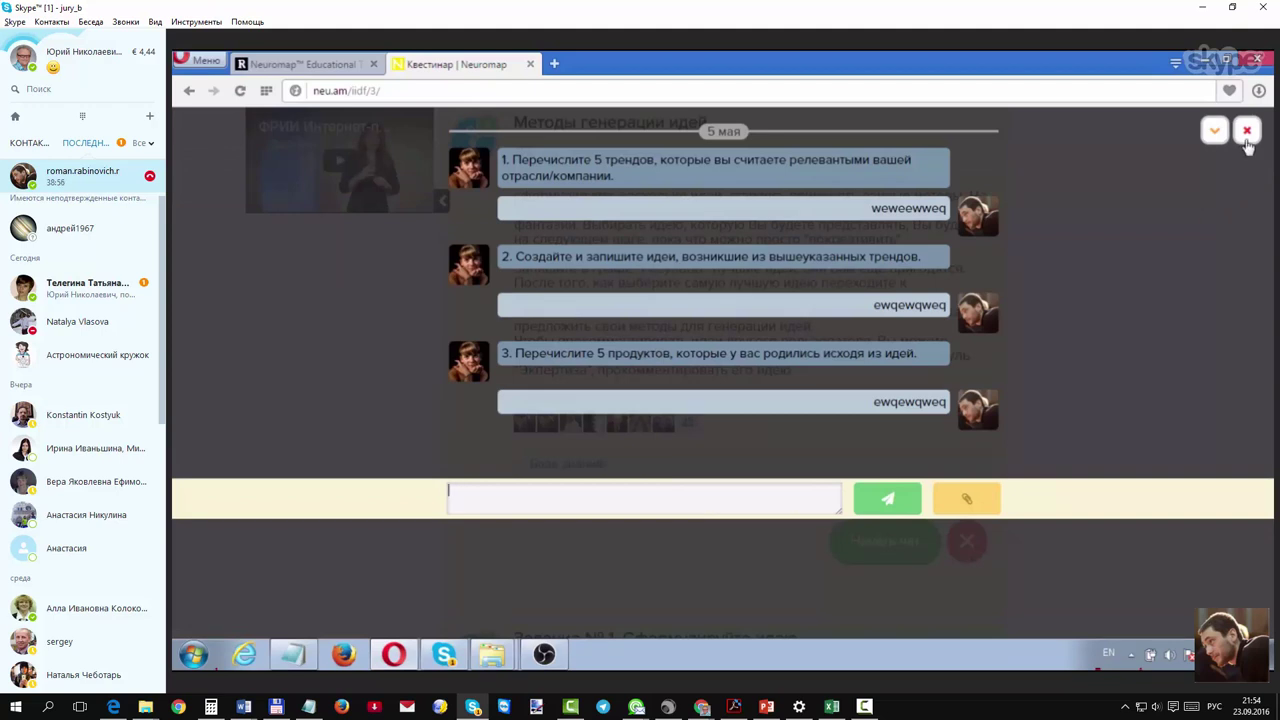
pyautogui.moveTo(868, 209); pyautogui.dragTo(947, 209)
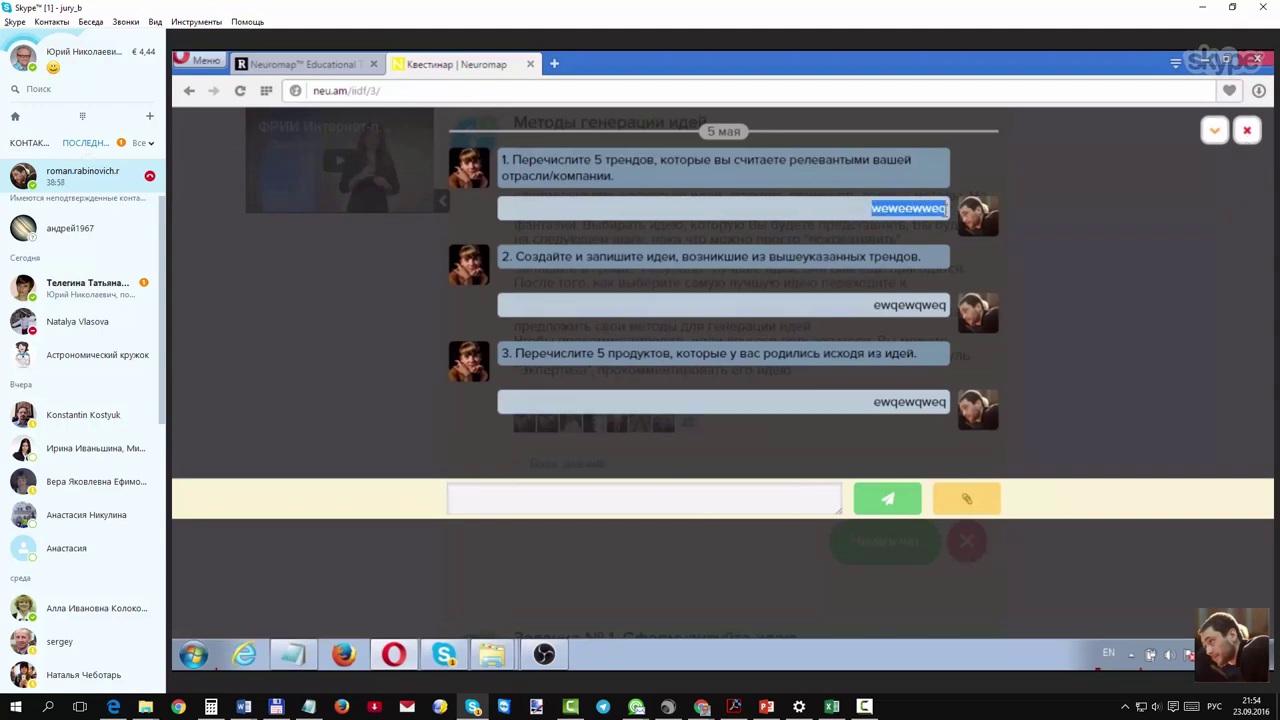
pyautogui.hotkey('ctrl', 'a')
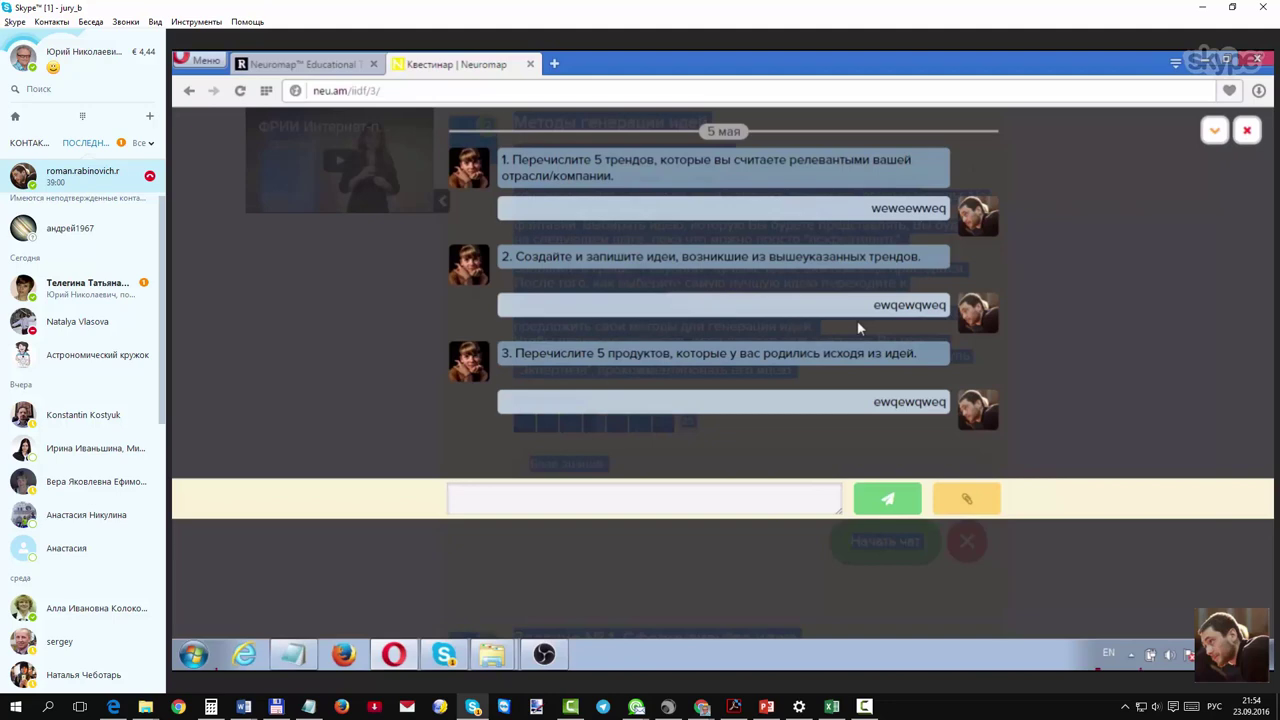
pyautogui.click(1247, 131)
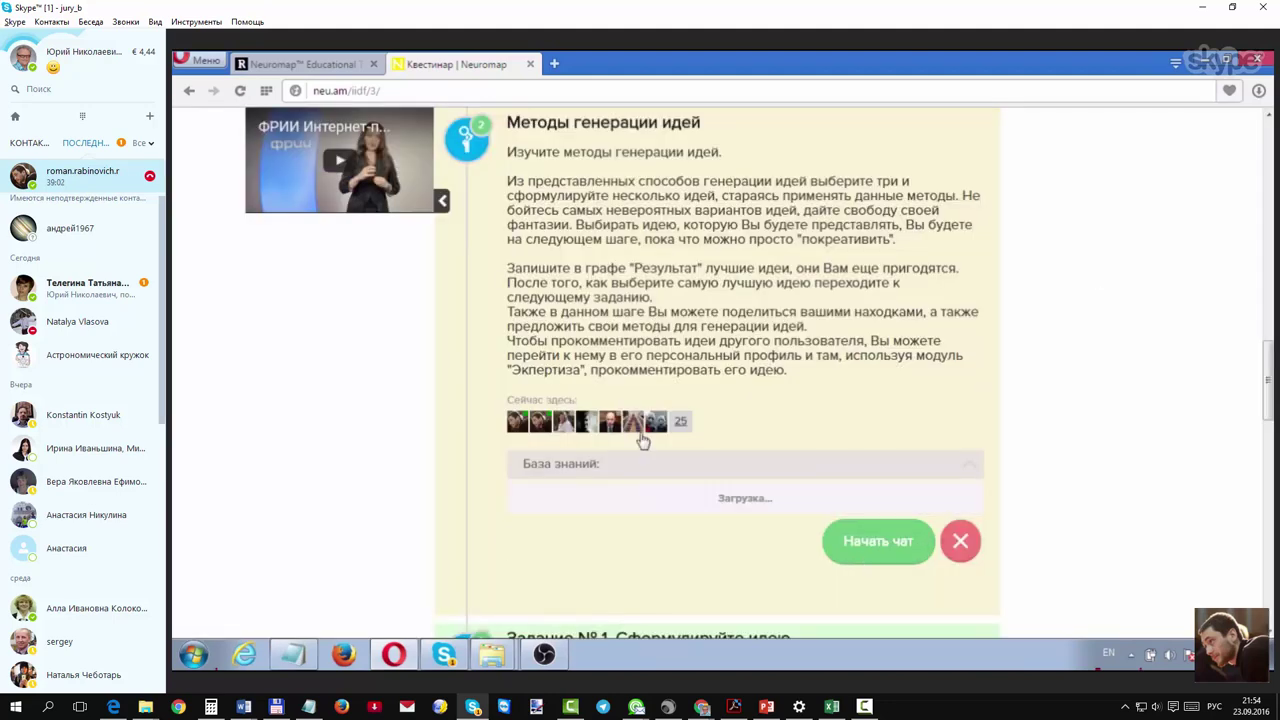
# Step: Show the results in the step's «База знаний» and browse the other participants' answers
pyautogui.scroll(-15, 805, 437)
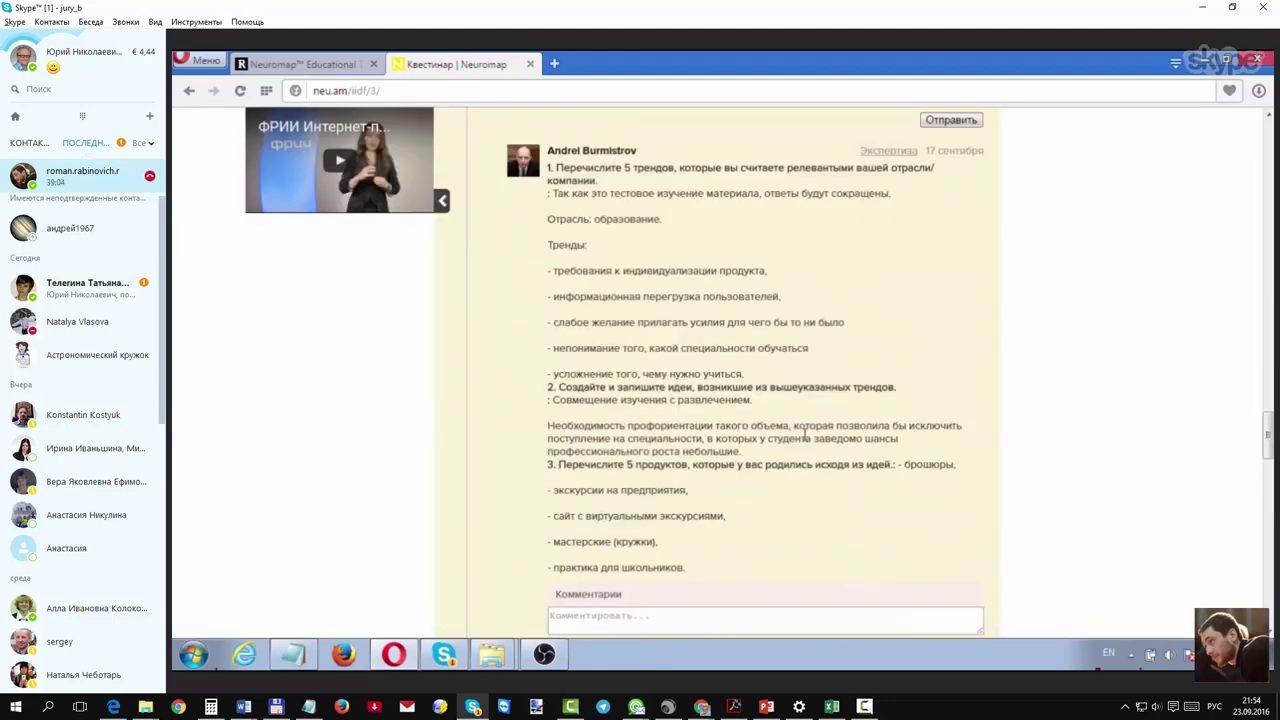
pyautogui.scroll(-10, 805, 437)
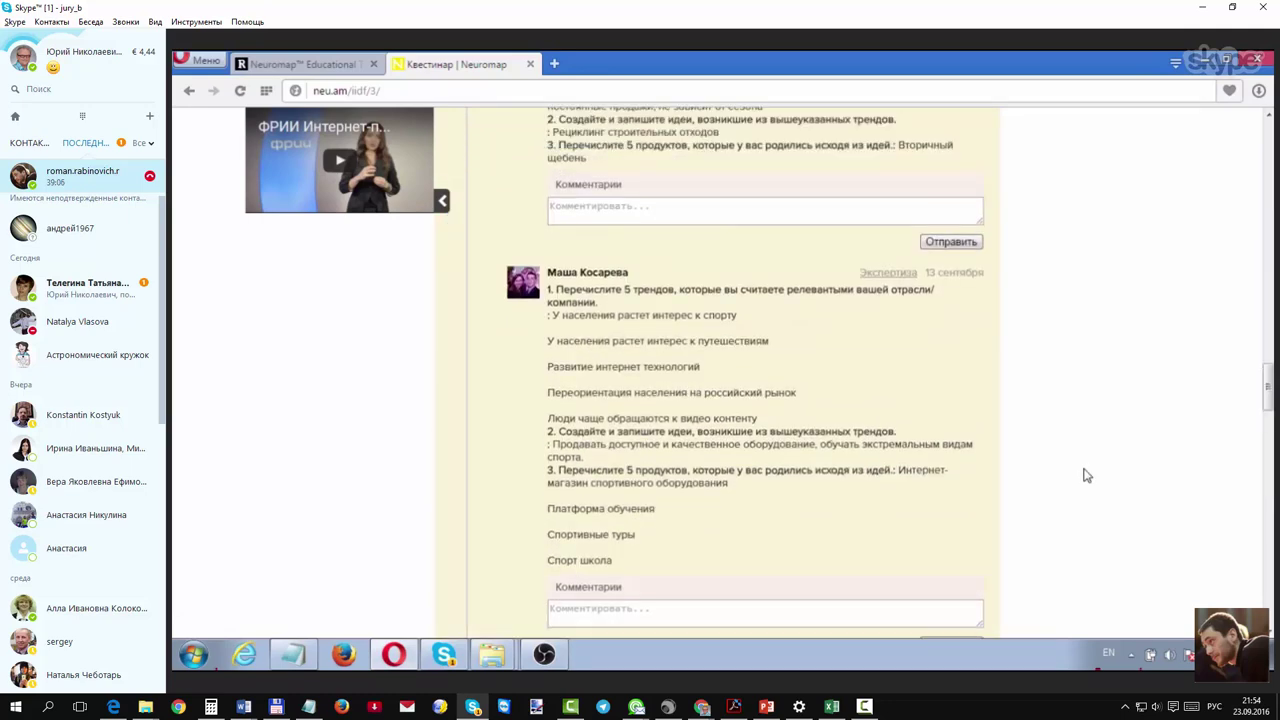
pyautogui.scroll(20, 1087, 476)
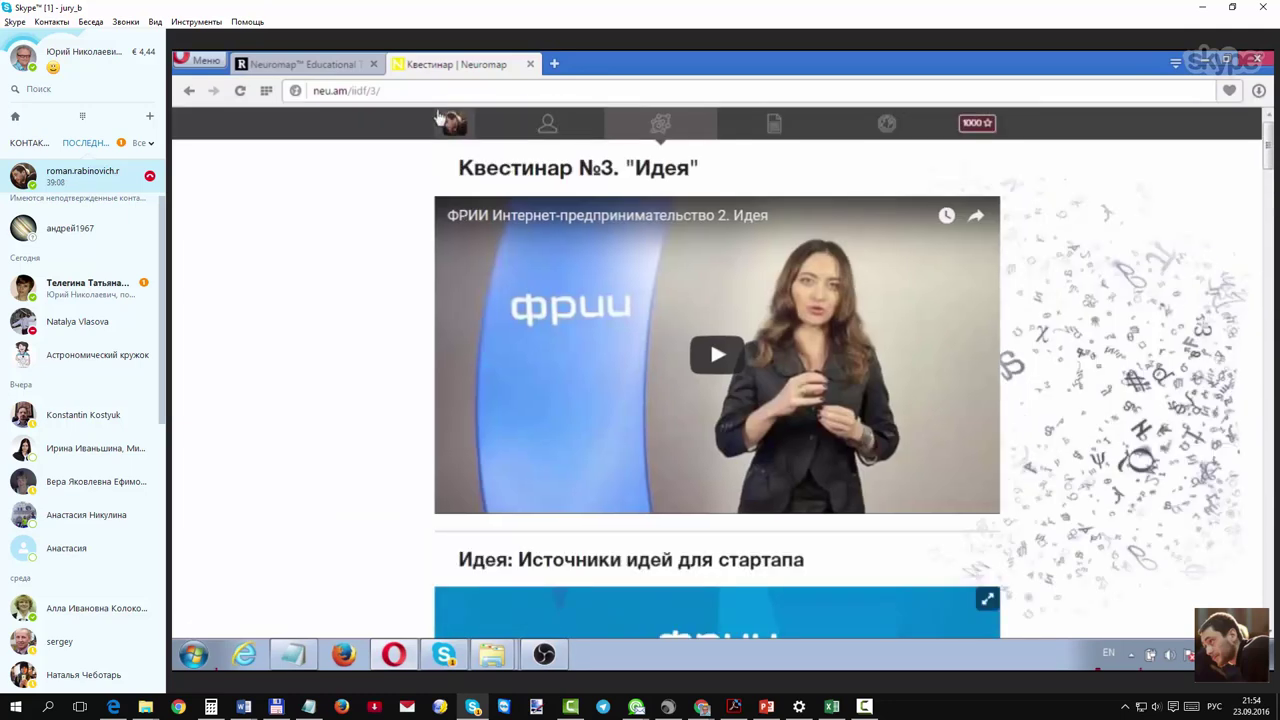
# Step: Open «Экспертиза» from the profile page and look through the submitted answers down to «Задание № 1. Сформулируйте идею»
pyautogui.click(445, 121)
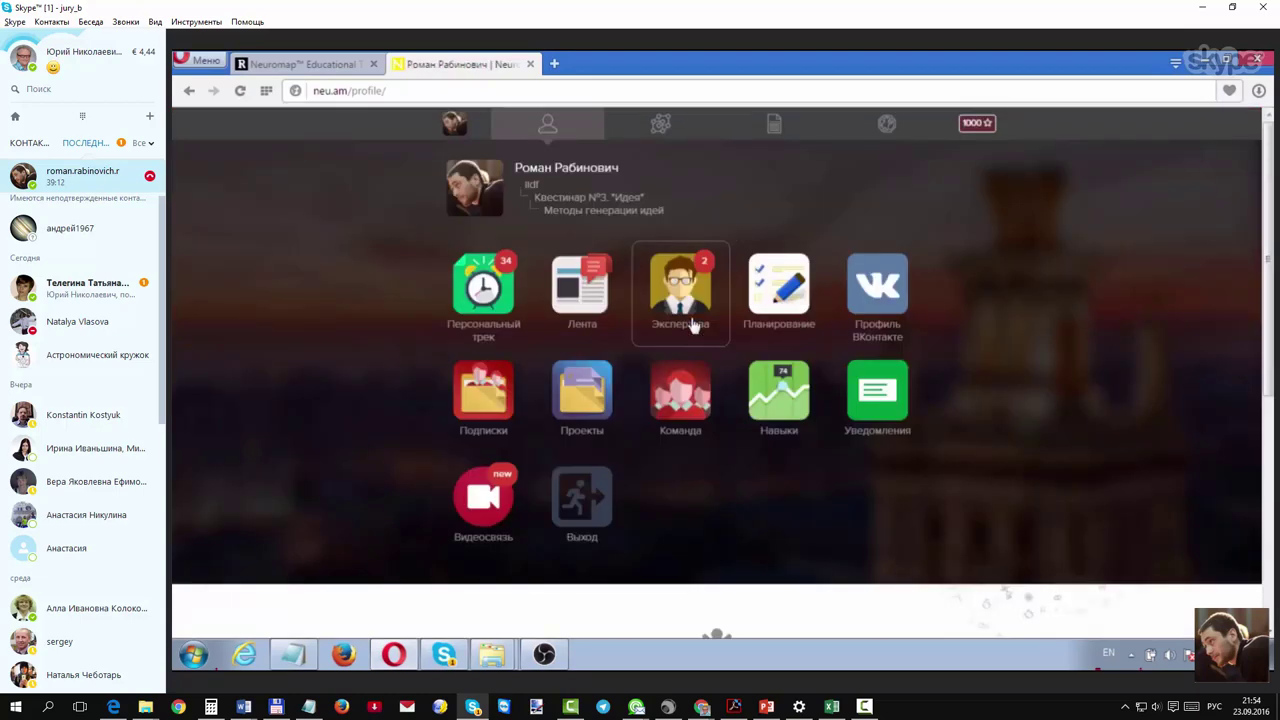
pyautogui.click(686, 290)
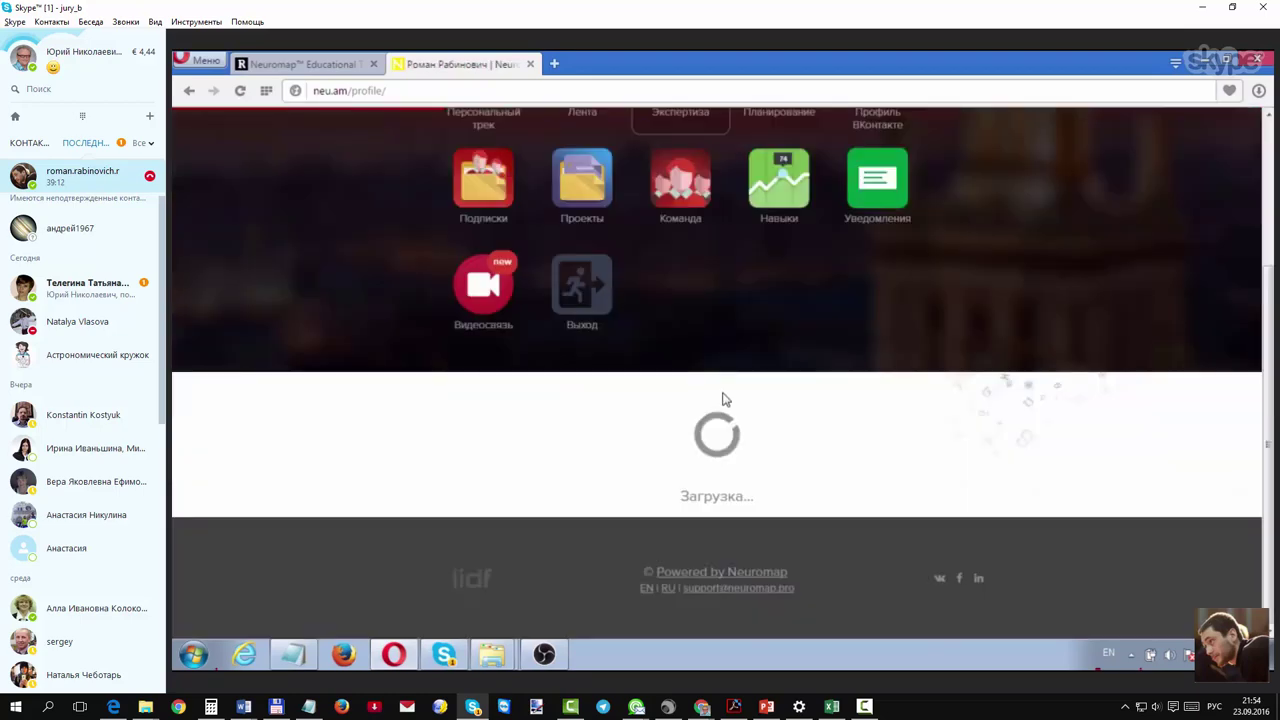
pyautogui.scroll(-10, 724, 399)
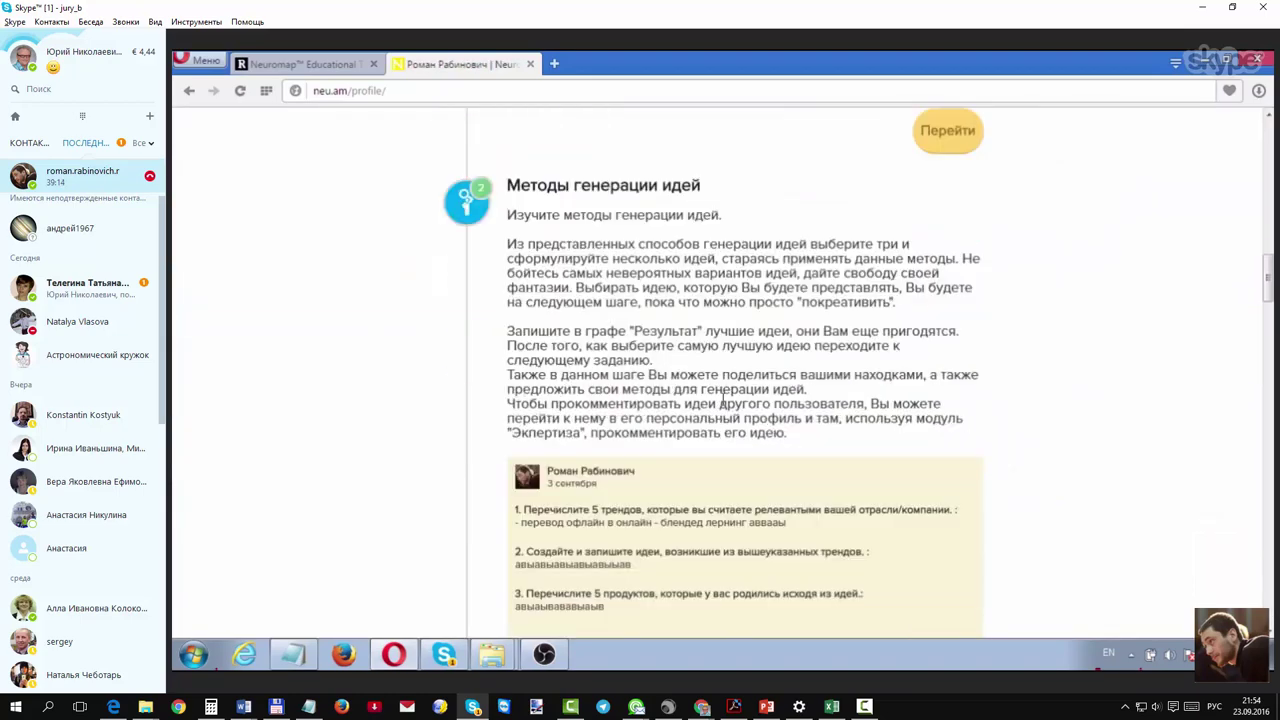
pyautogui.scroll(-10, 724, 403)
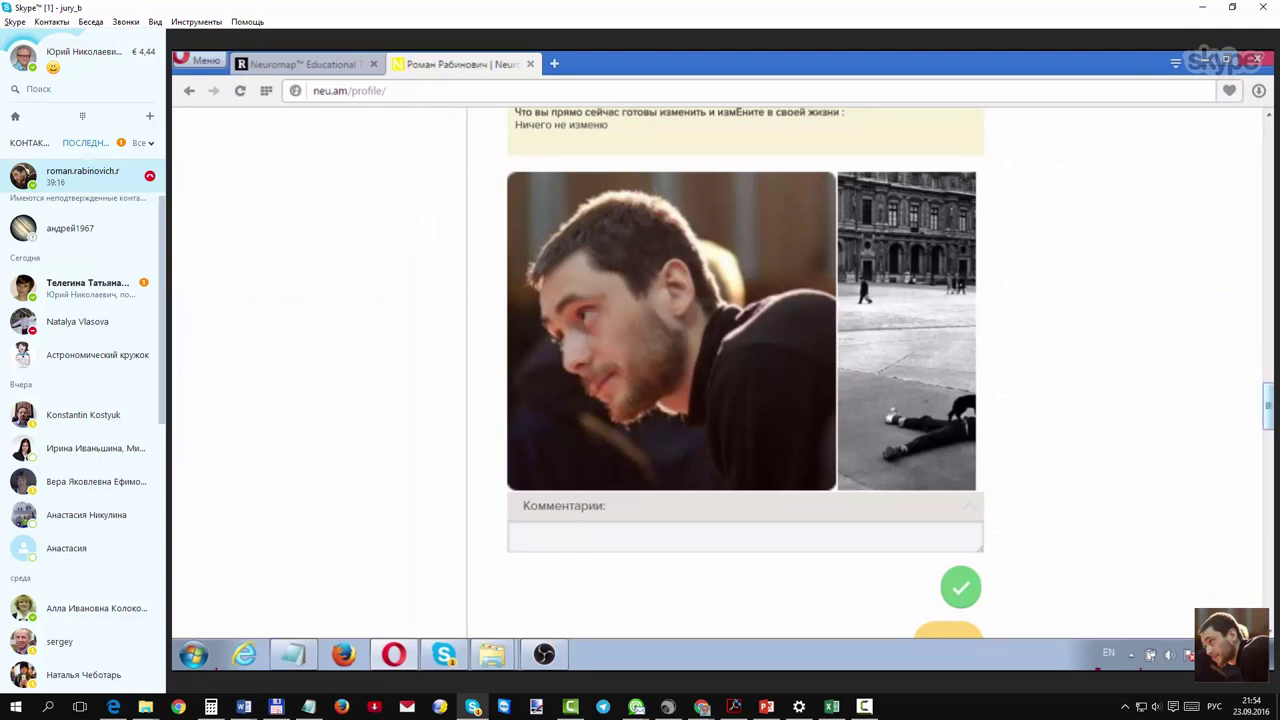
pyautogui.scroll(-6, 745, 374)
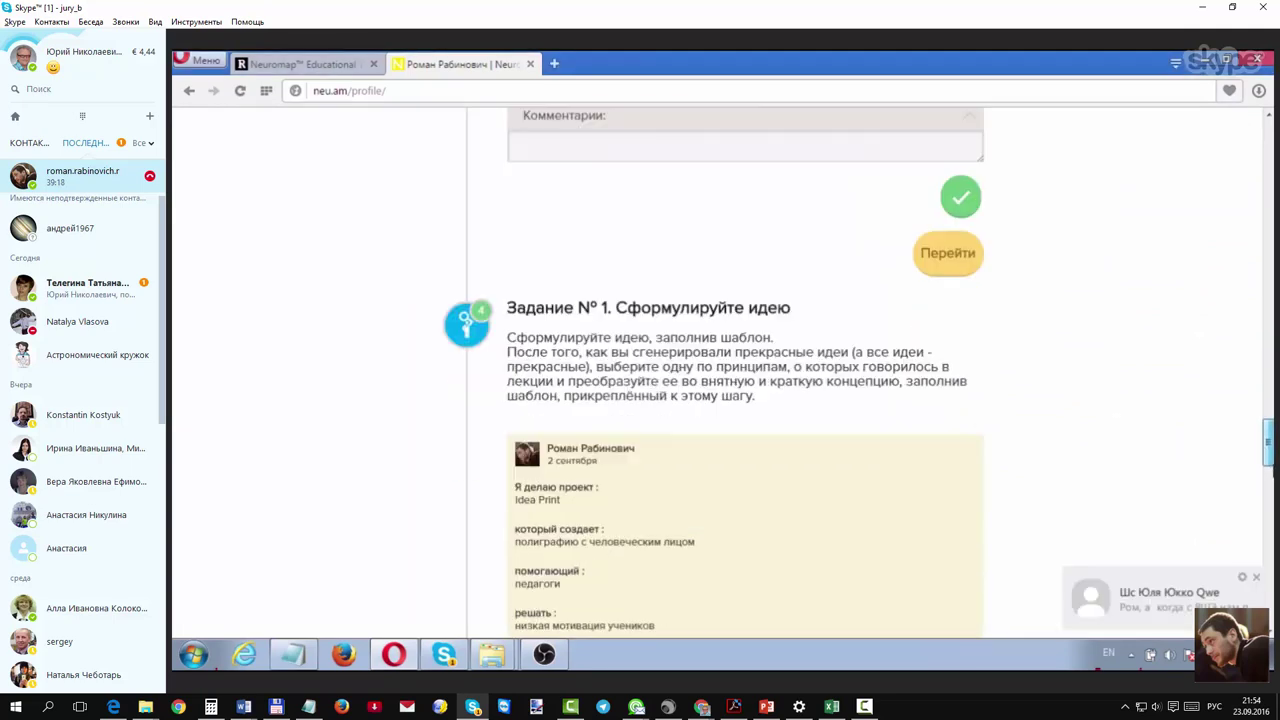
# Step: Browse the submitted answers in «Экспертиза», loading further entries, down to the answers for «Методы генерации идей»
pyautogui.scroll(-8, 724, 372)
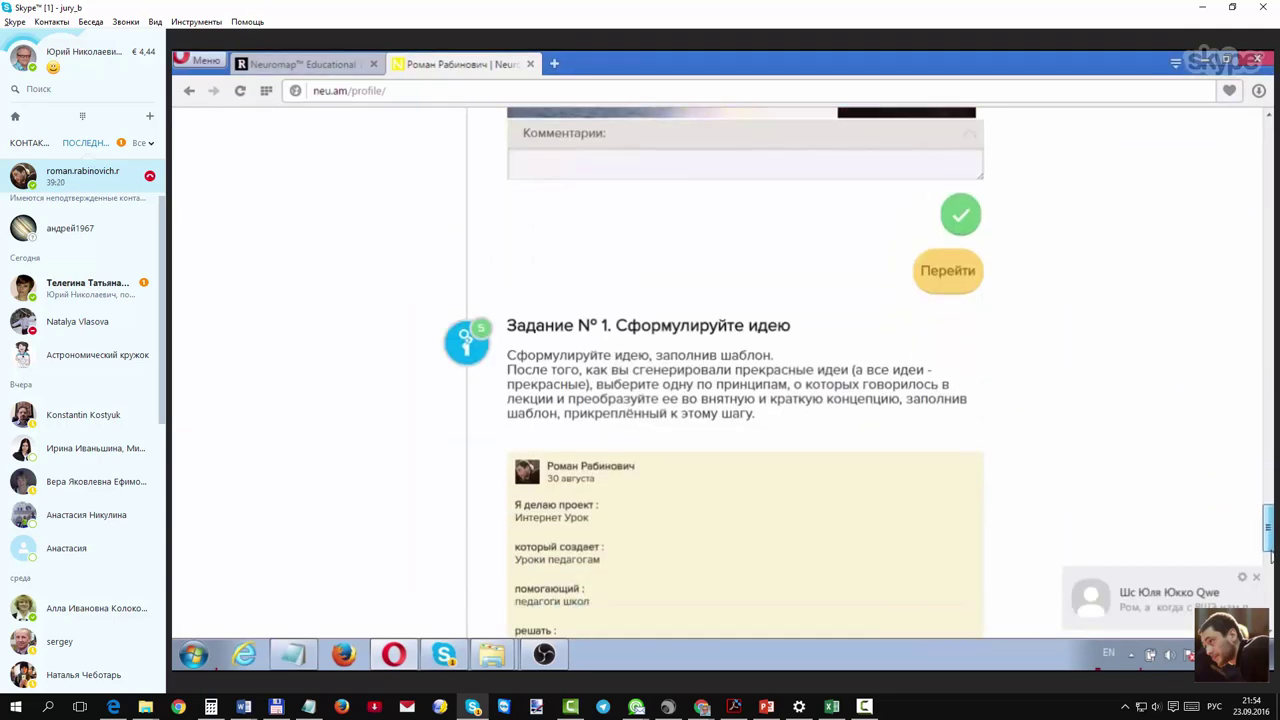
pyautogui.scroll(-8, 1123, 451)
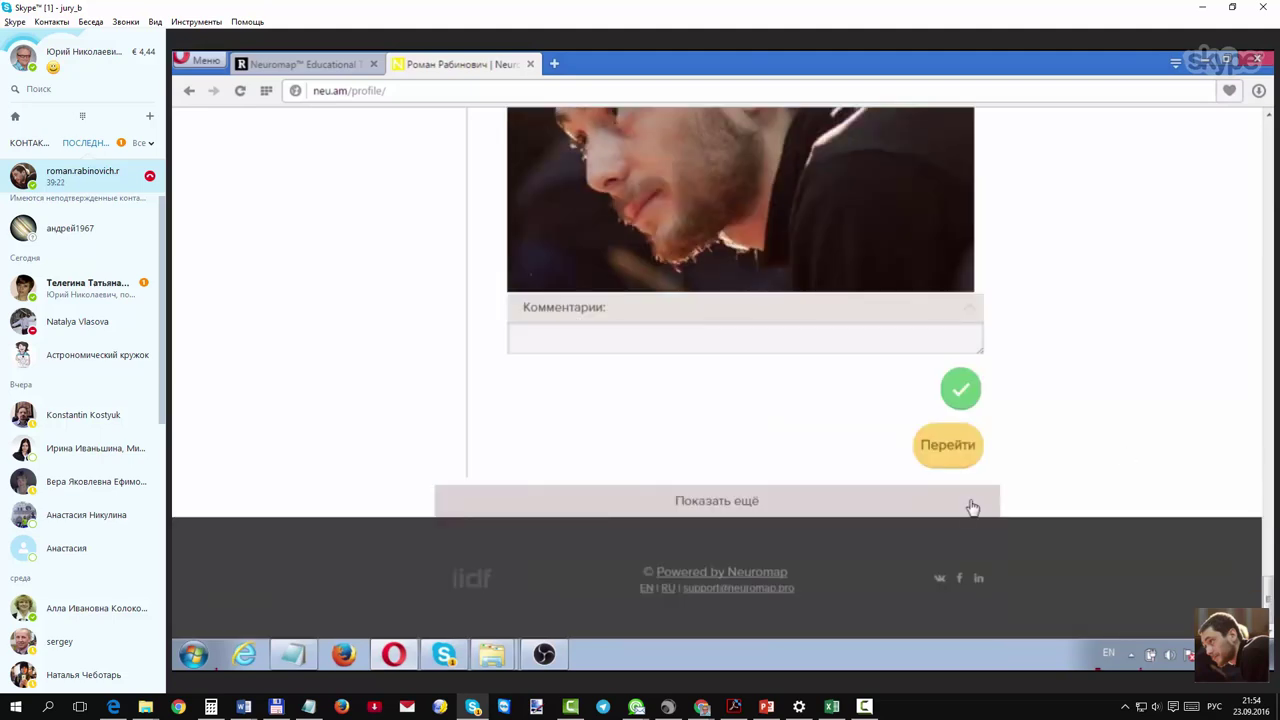
pyautogui.scroll(-8, 1051, 483)
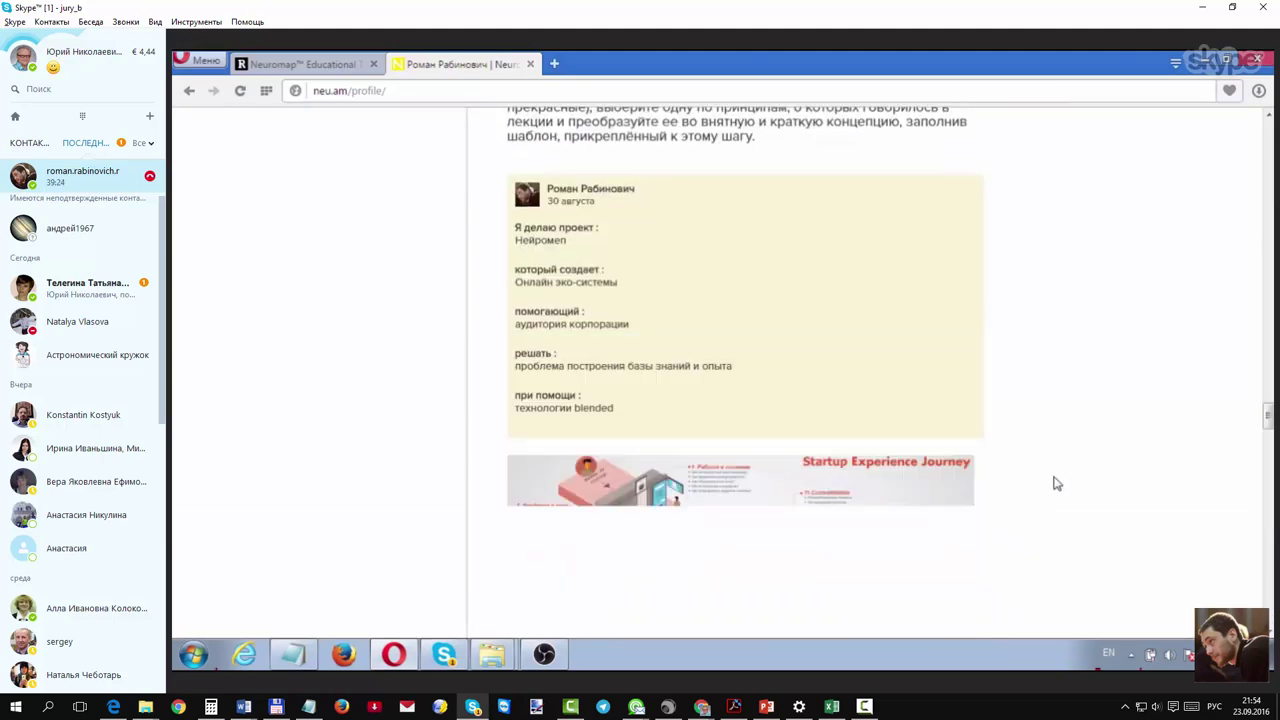
pyautogui.scroll(-10, 1056, 483)
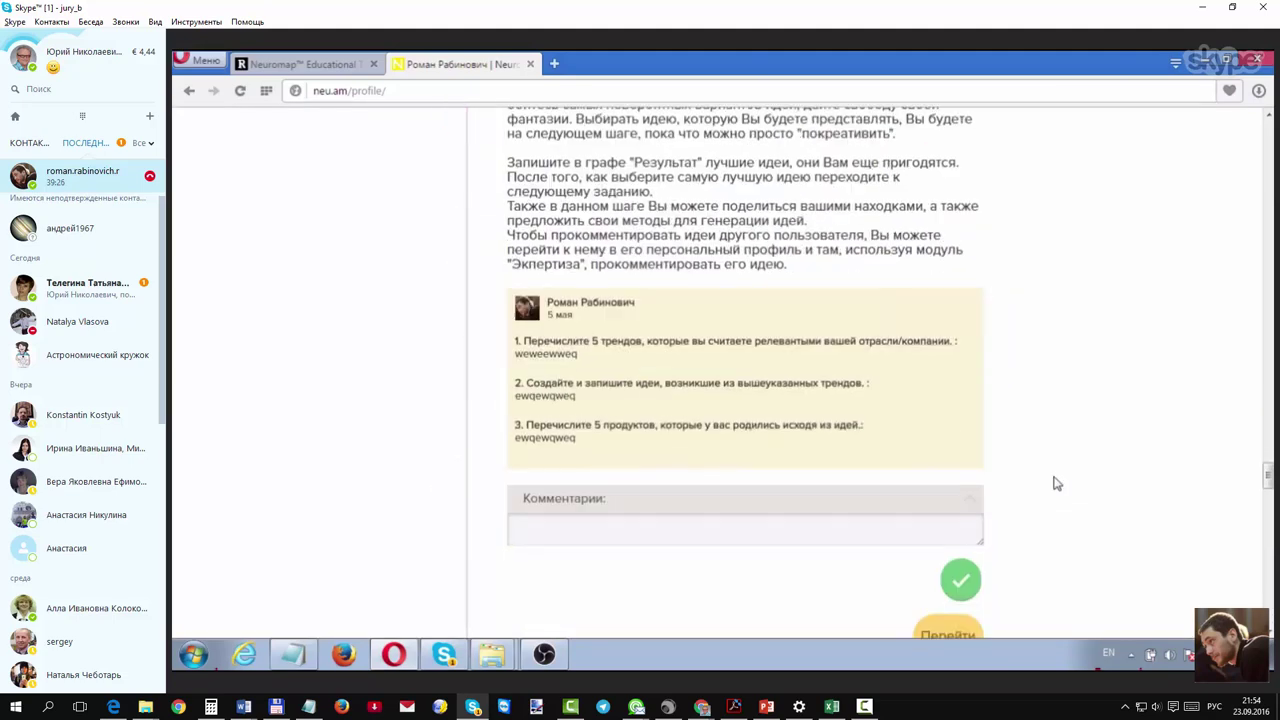
pyautogui.scroll(1, 757, 355)
# Step: Examine the three questions on trends, ideas and products together with their answers in the «Методы генерации идей» entry, highlighting them
pyautogui.moveTo(524, 421)
pyautogui.mouseDown()
pyautogui.moveTo(766, 534)
pyautogui.moveTo(566, 460)
pyautogui.moveTo(516, 420)
pyautogui.mouseUp()
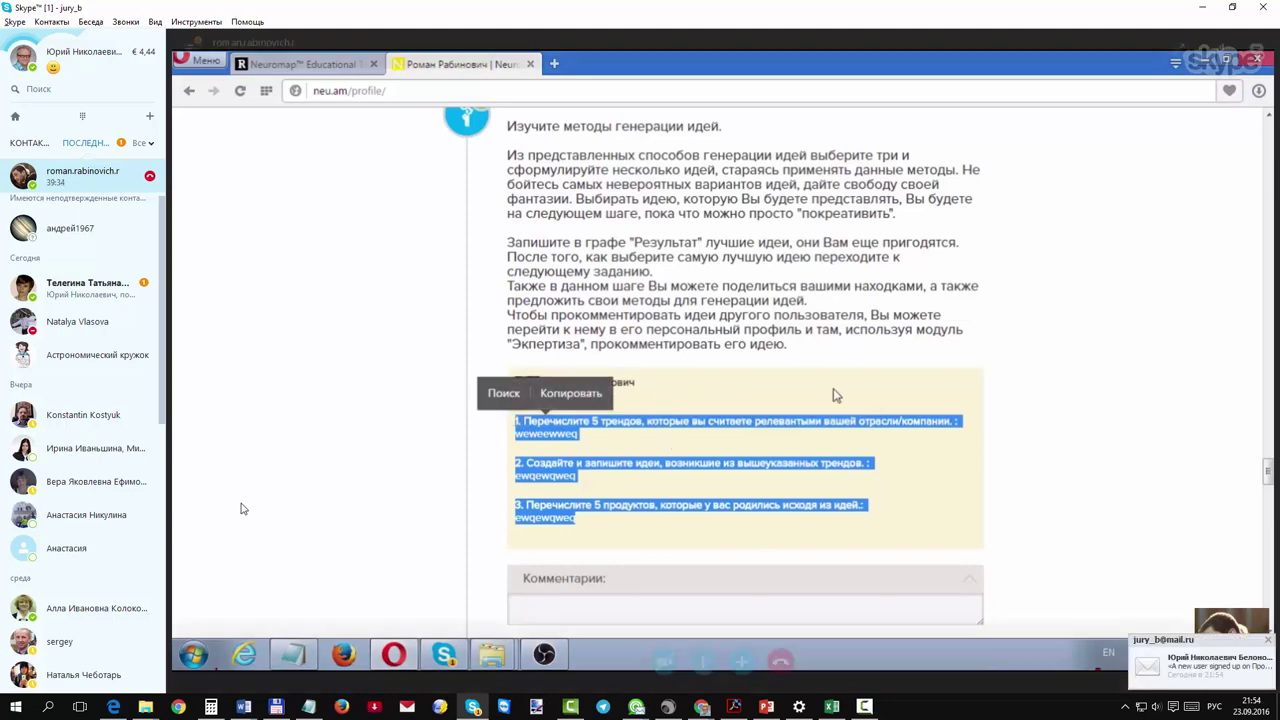
pyautogui.scroll(2, 986, 300)
pyautogui.scroll(-4, 986, 300)
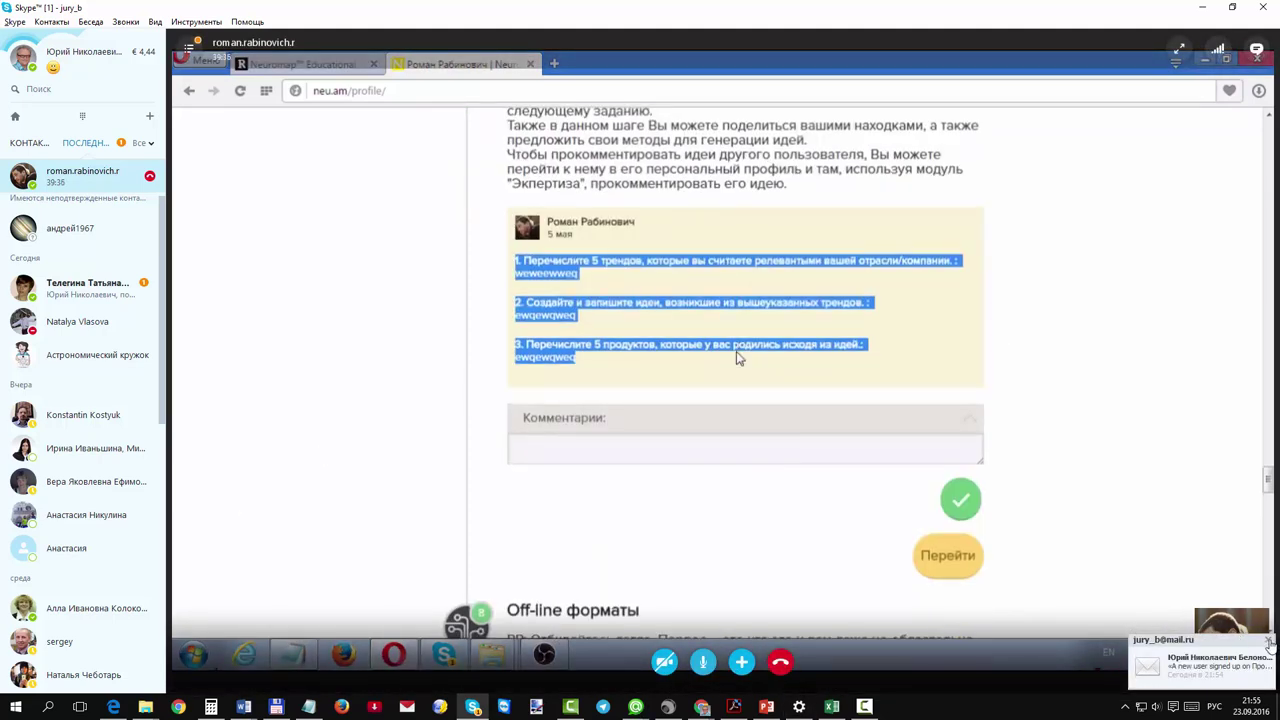
pyautogui.scroll(1, 736, 358)
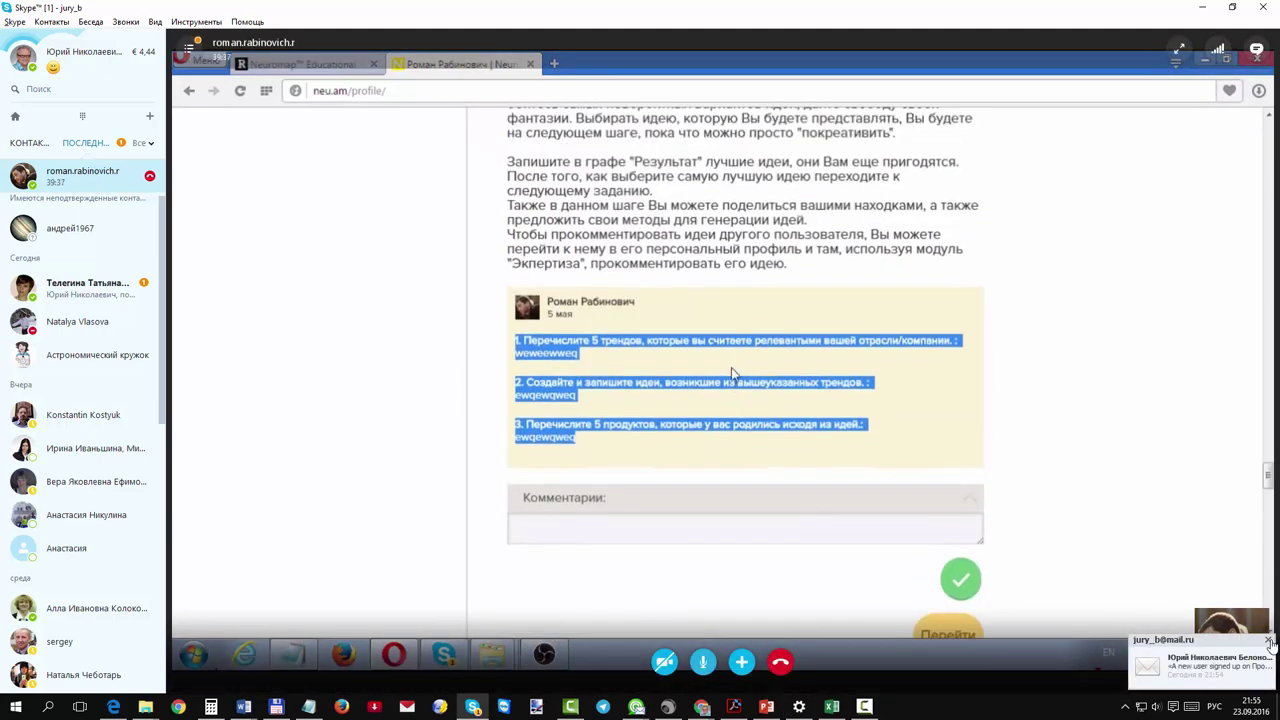
pyautogui.click(688, 413)
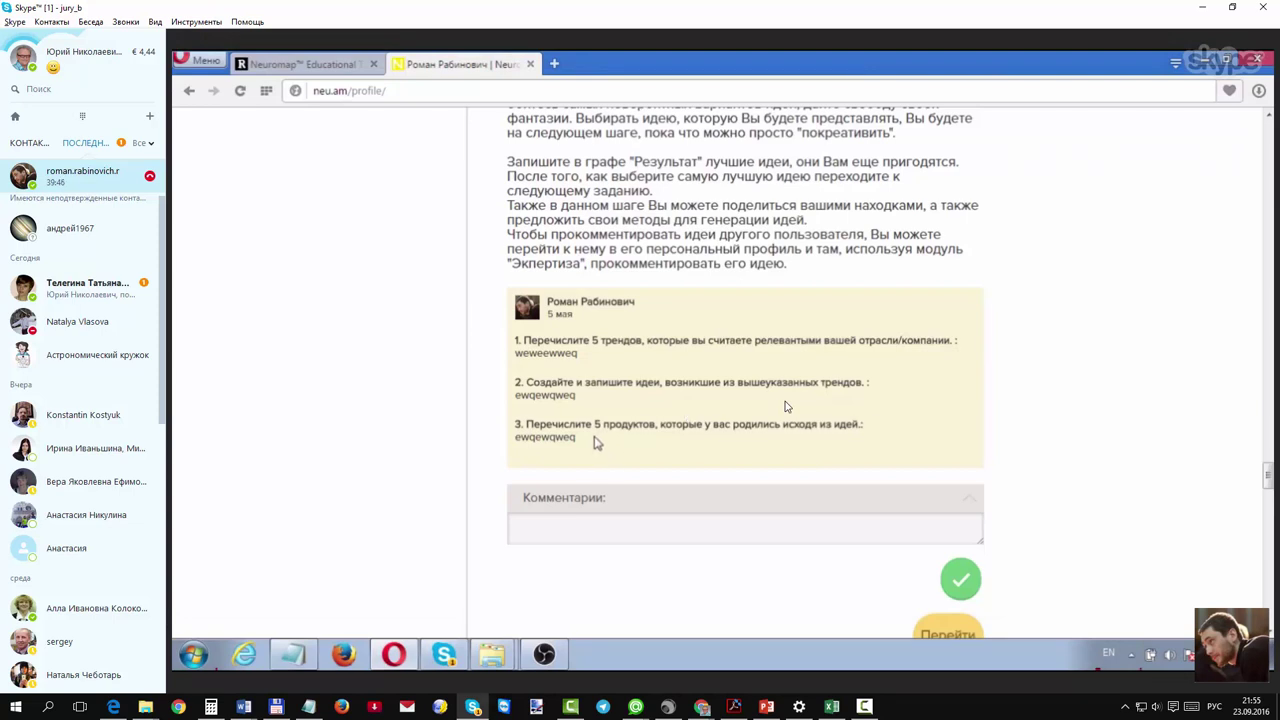
pyautogui.moveTo(594, 438); pyautogui.dragTo(517, 342)
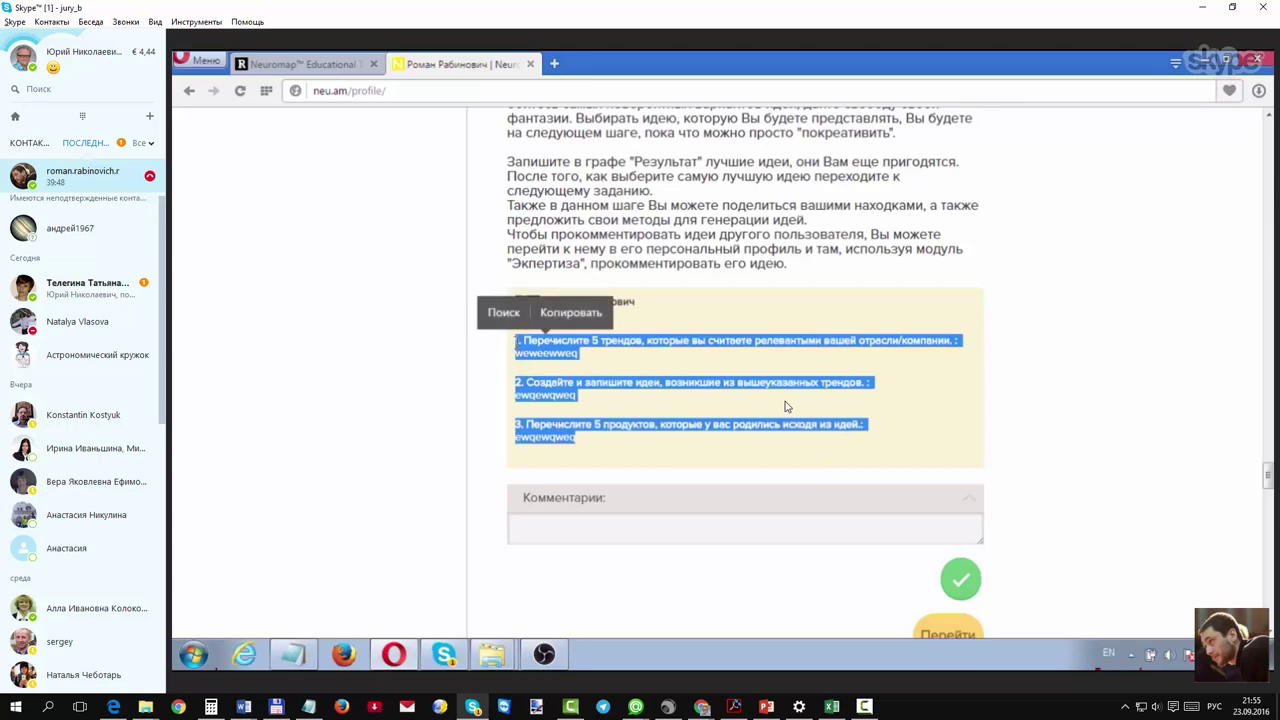
pyautogui.click(620, 372)
pyautogui.scroll(15, 668, 425)
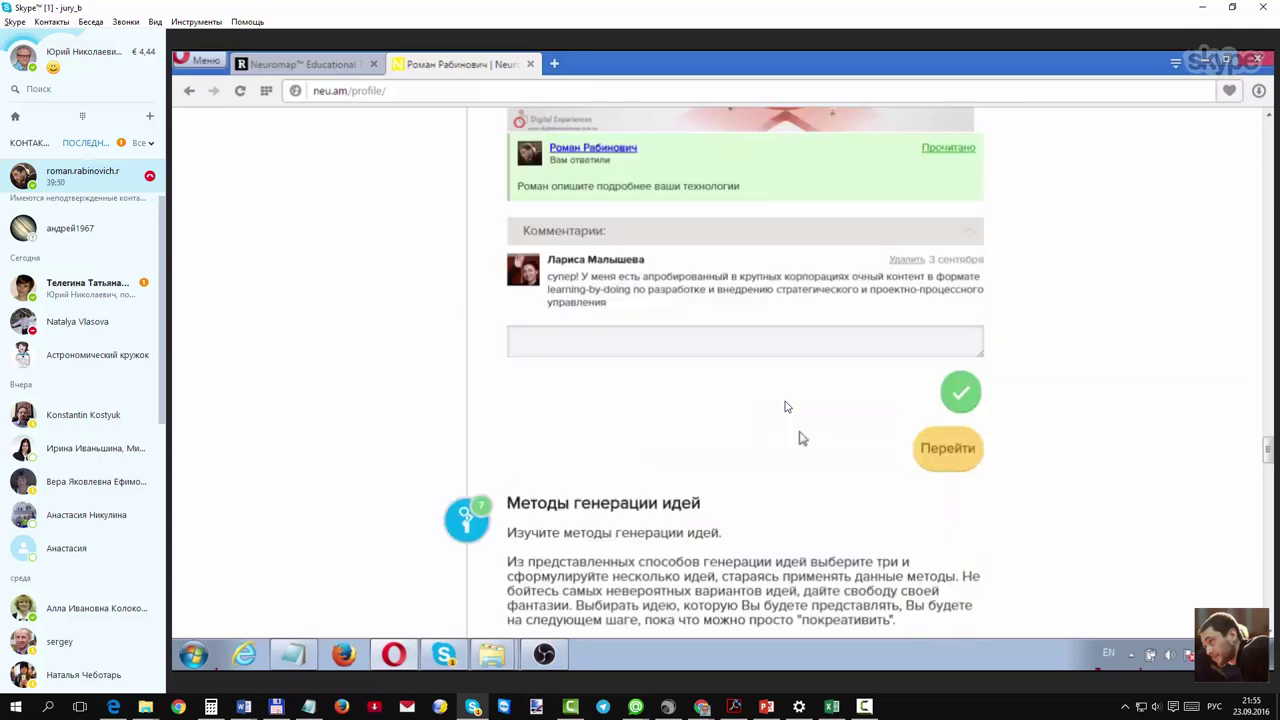
# Step: Open the first questinar of the iidf project at neu.am/iidf/1
pyautogui.doubleClick(373, 91)
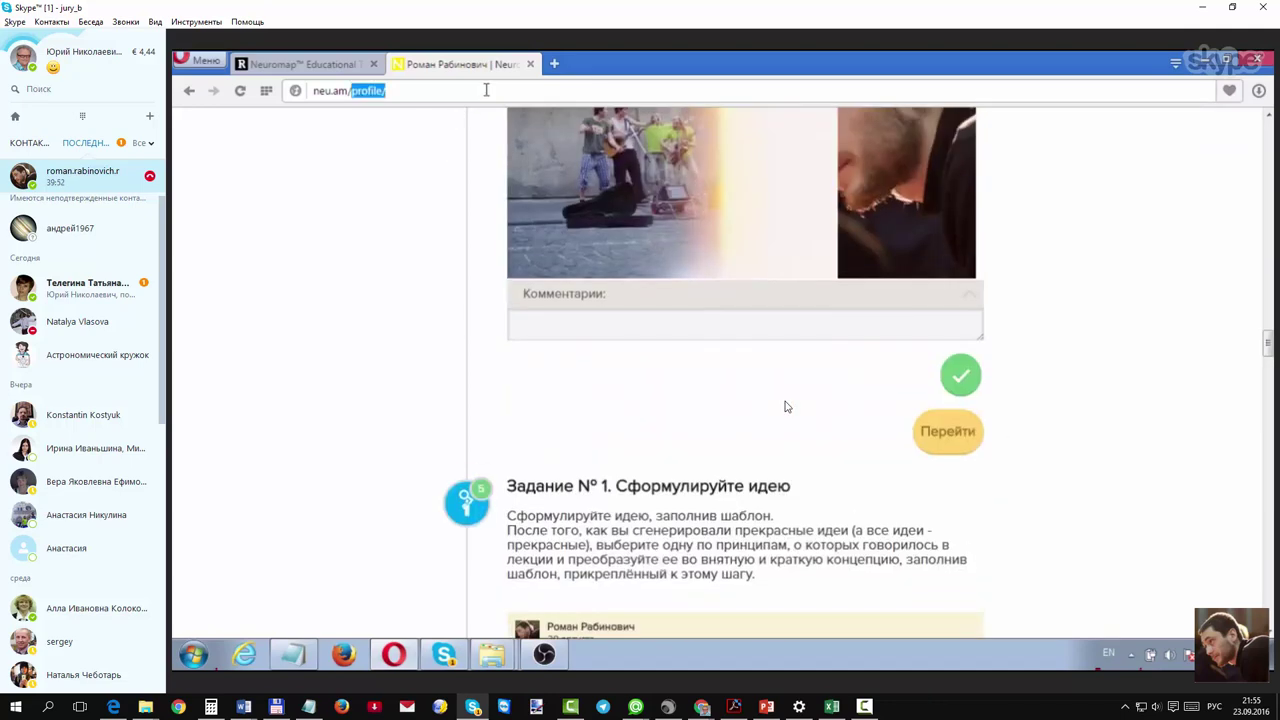
pyautogui.write('iidf1')
pyautogui.press('BackSpace')
pyautogui.write('/1')
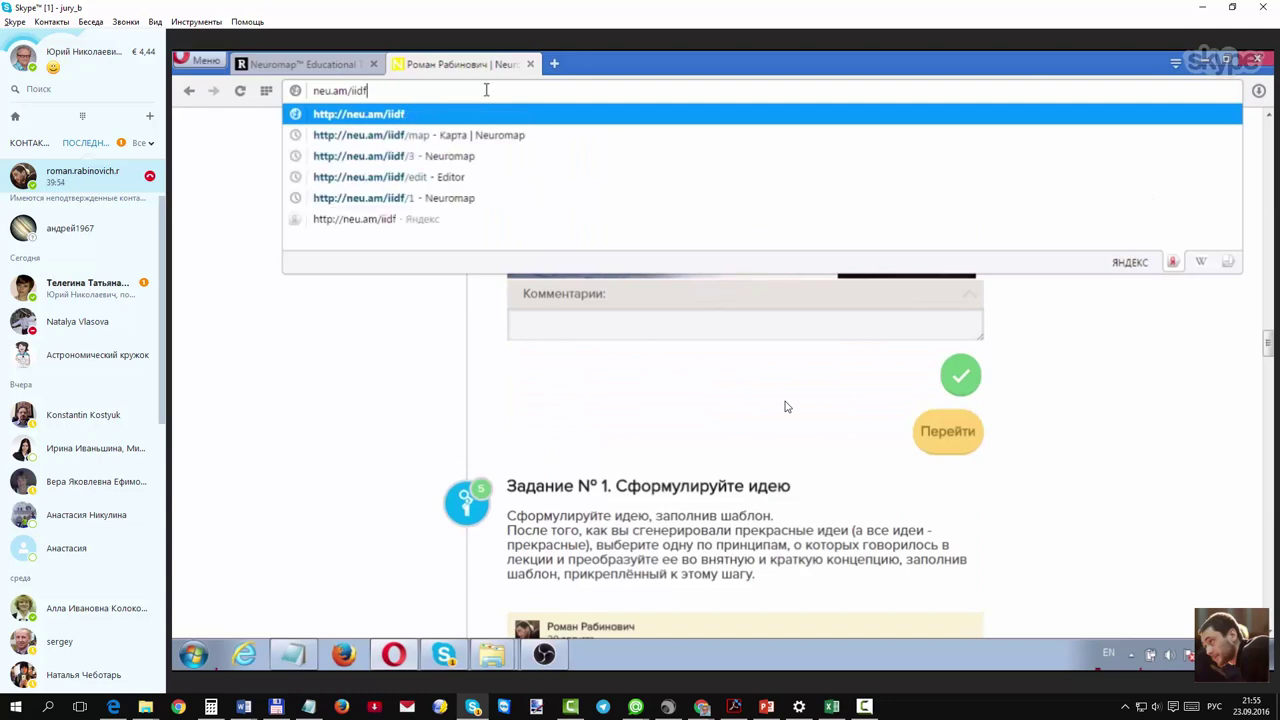
pyautogui.press('Return')
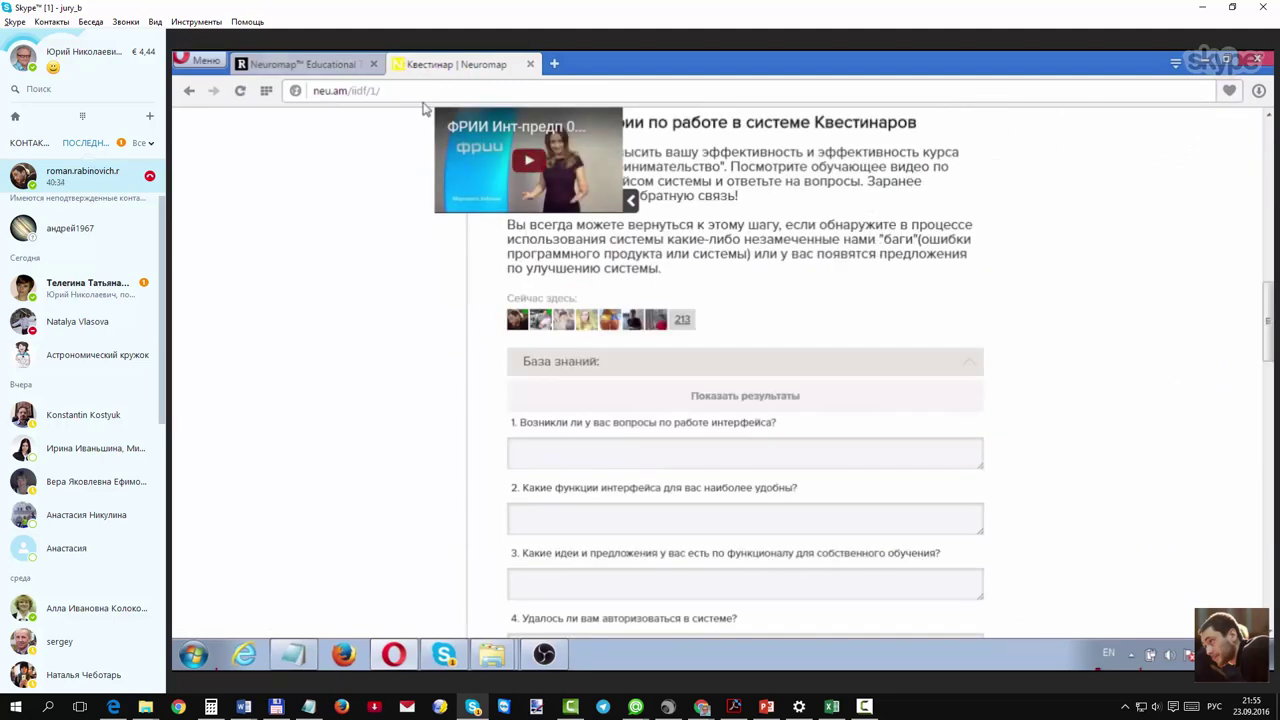
# Step: Open the project editor at neu.am/iidf/edit, enable Chat view for Шаг 1 (Изучение теории по работе в системе Квестинаров), and save
pyautogui.moveTo(376, 90); pyautogui.dragTo(430, 90)
pyautogui.write('edit')
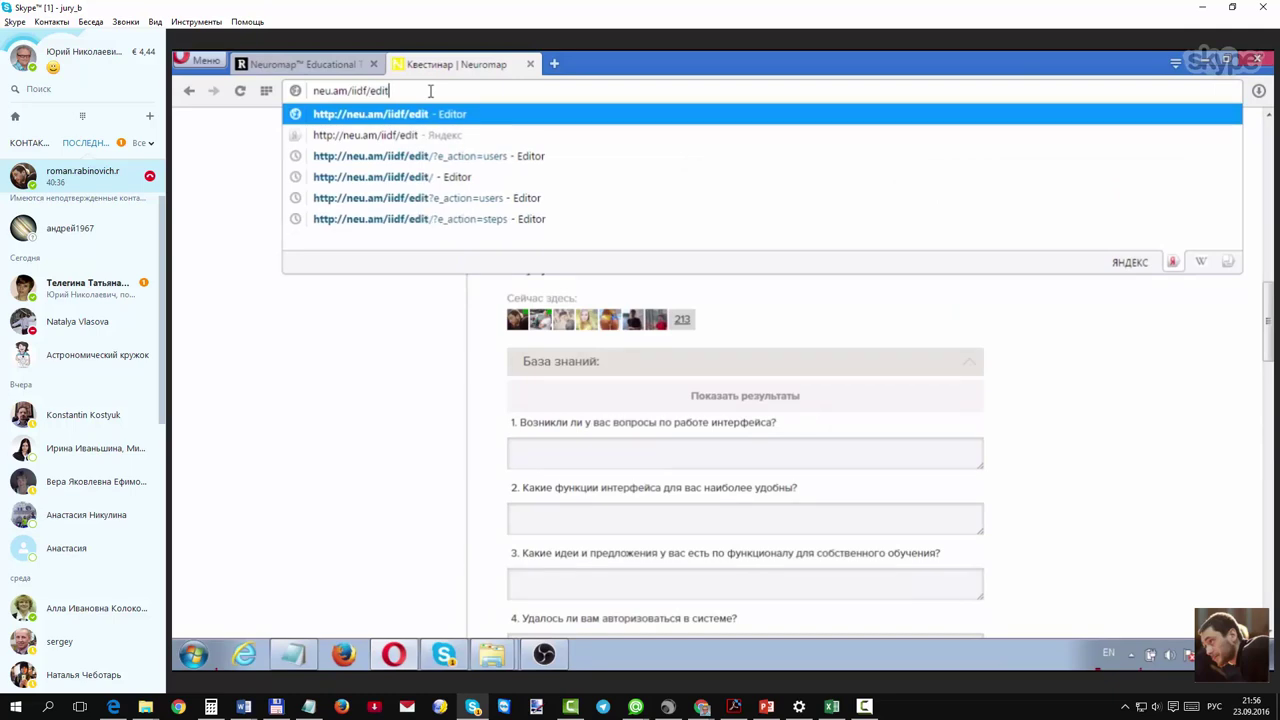
pyautogui.press('Return')
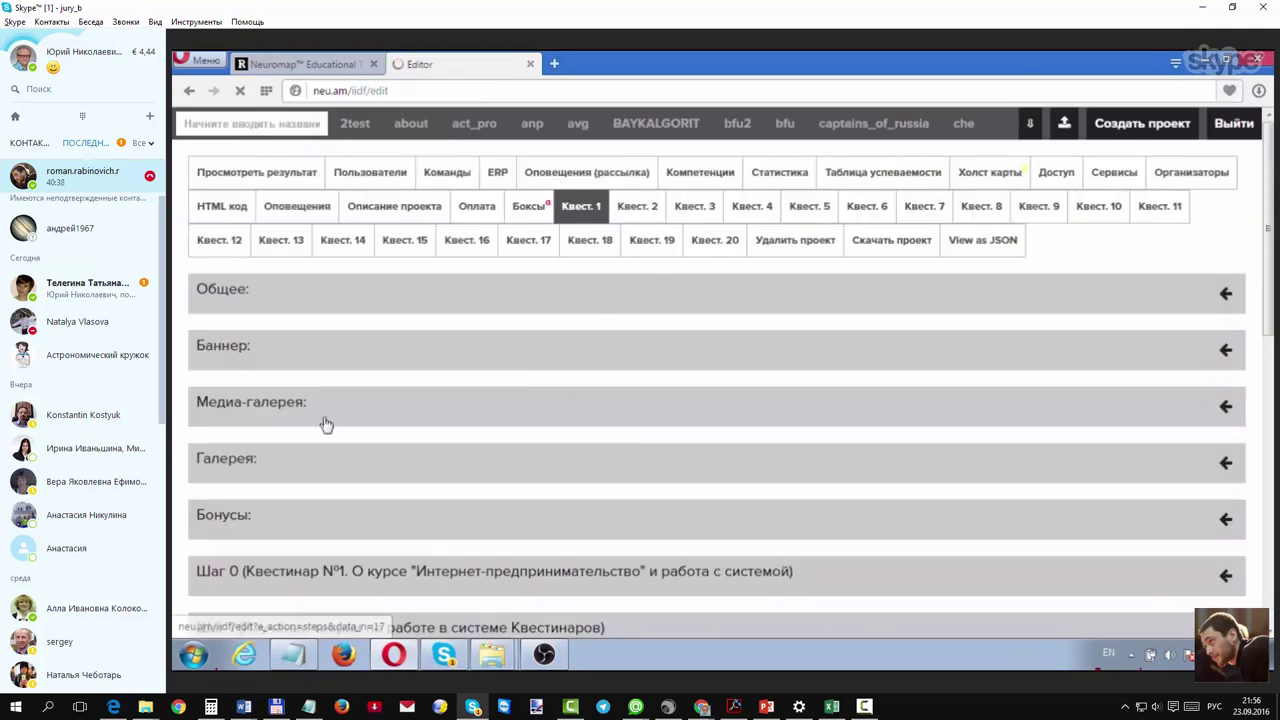
pyautogui.scroll(-3, 323, 423)
pyautogui.click(348, 484)
pyautogui.scroll(-2, 349, 480)
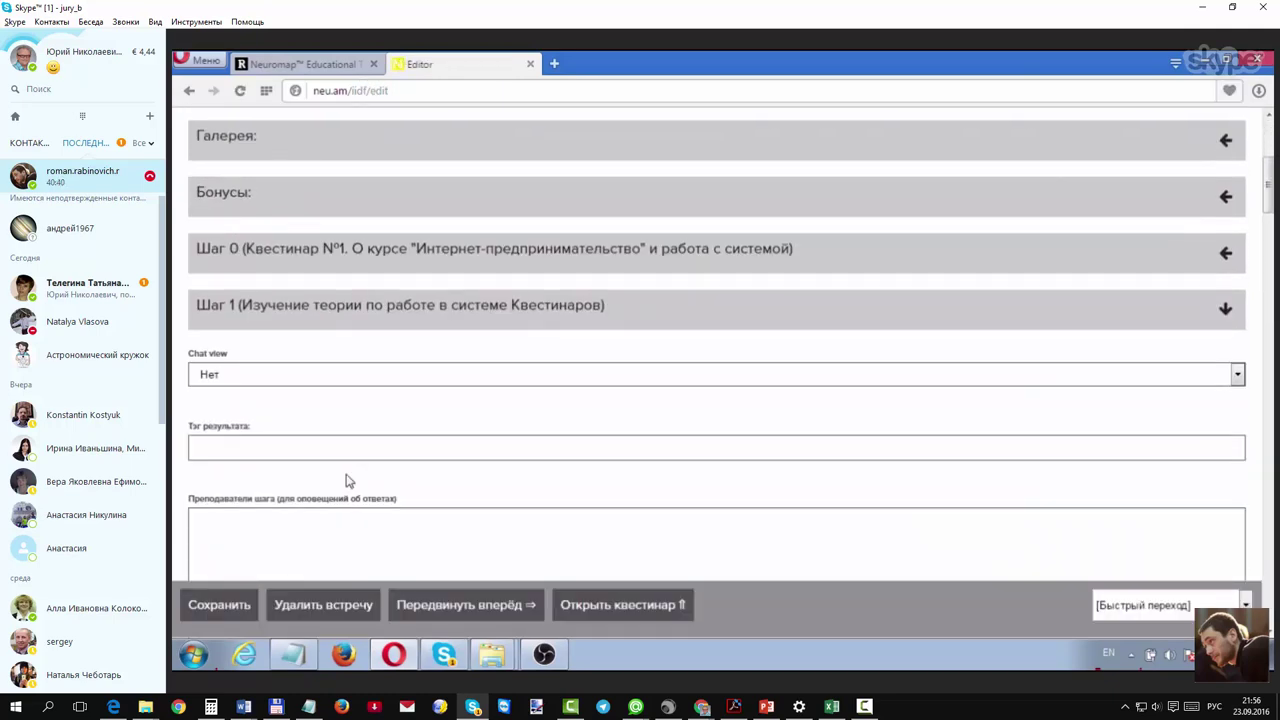
pyautogui.click(300, 375)
pyautogui.click(257, 410)
pyautogui.click(222, 605)
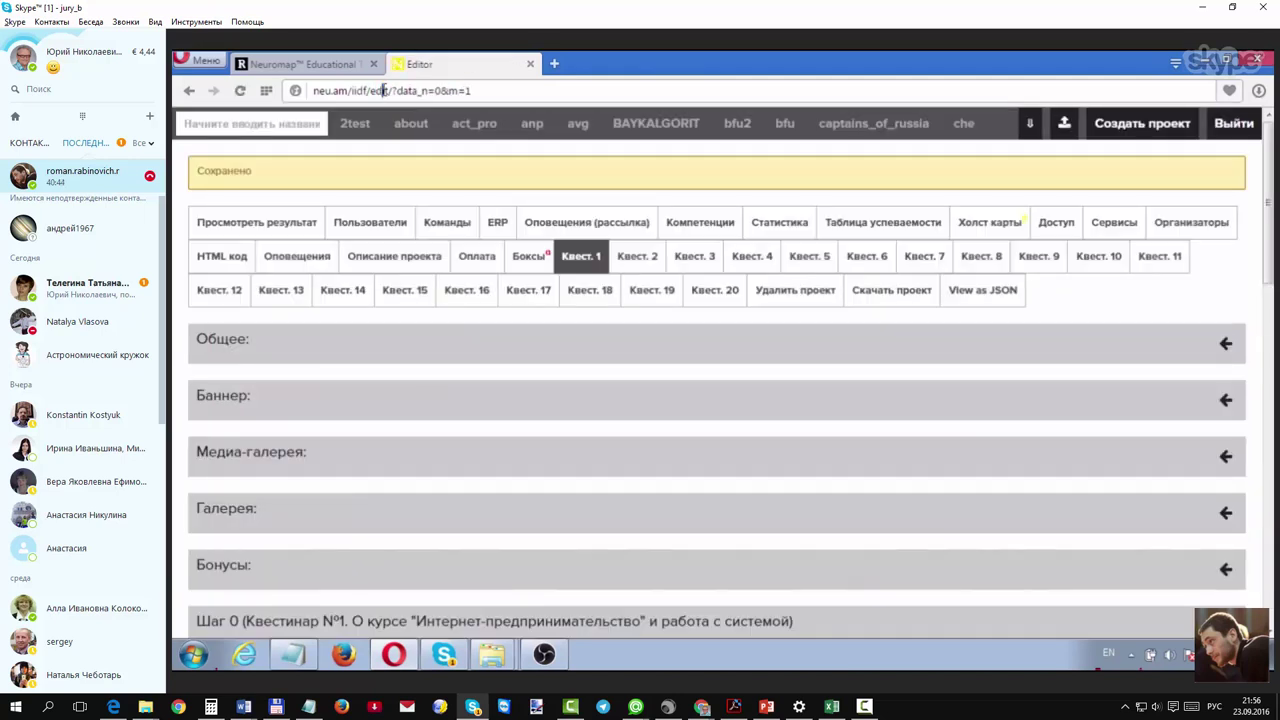
# Step: Return to neu.am/iidf/1 and start the chat of the step on studying the theory of working in the questinar system
pyautogui.doubleClick(378, 91)
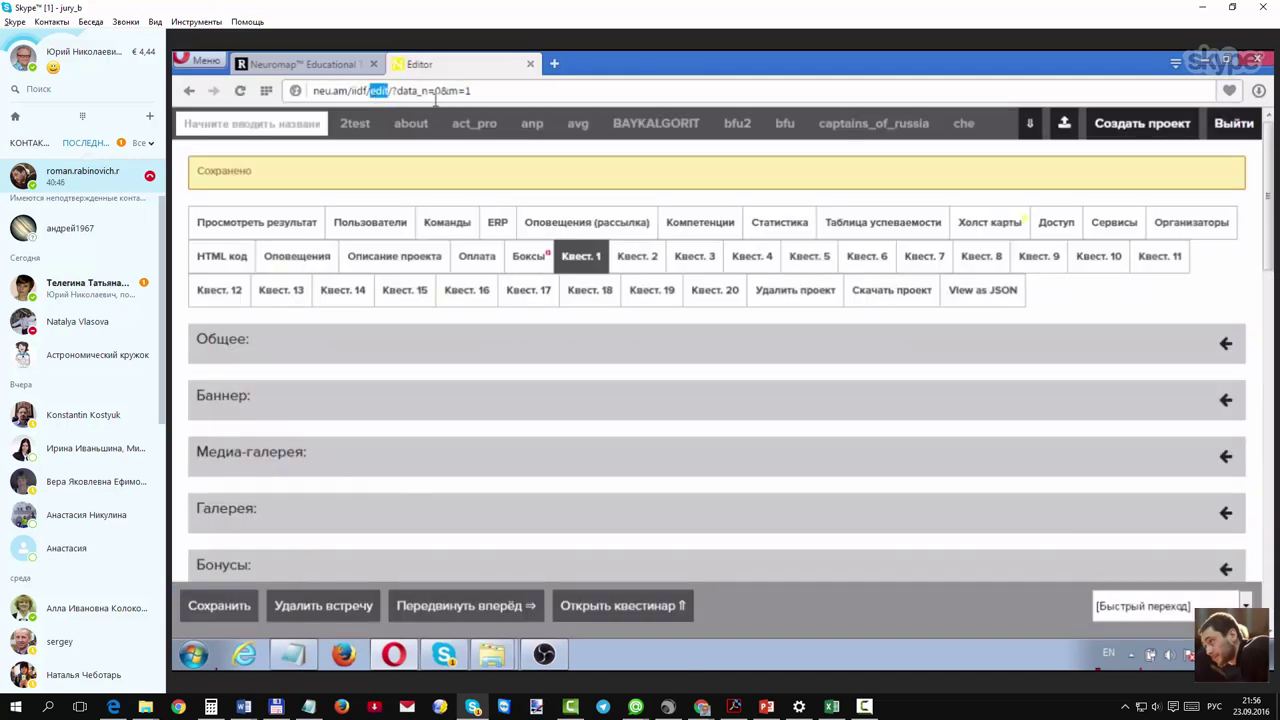
pyautogui.write('1')
pyautogui.hotkey('shift', 'End')
pyautogui.press('BackSpace')
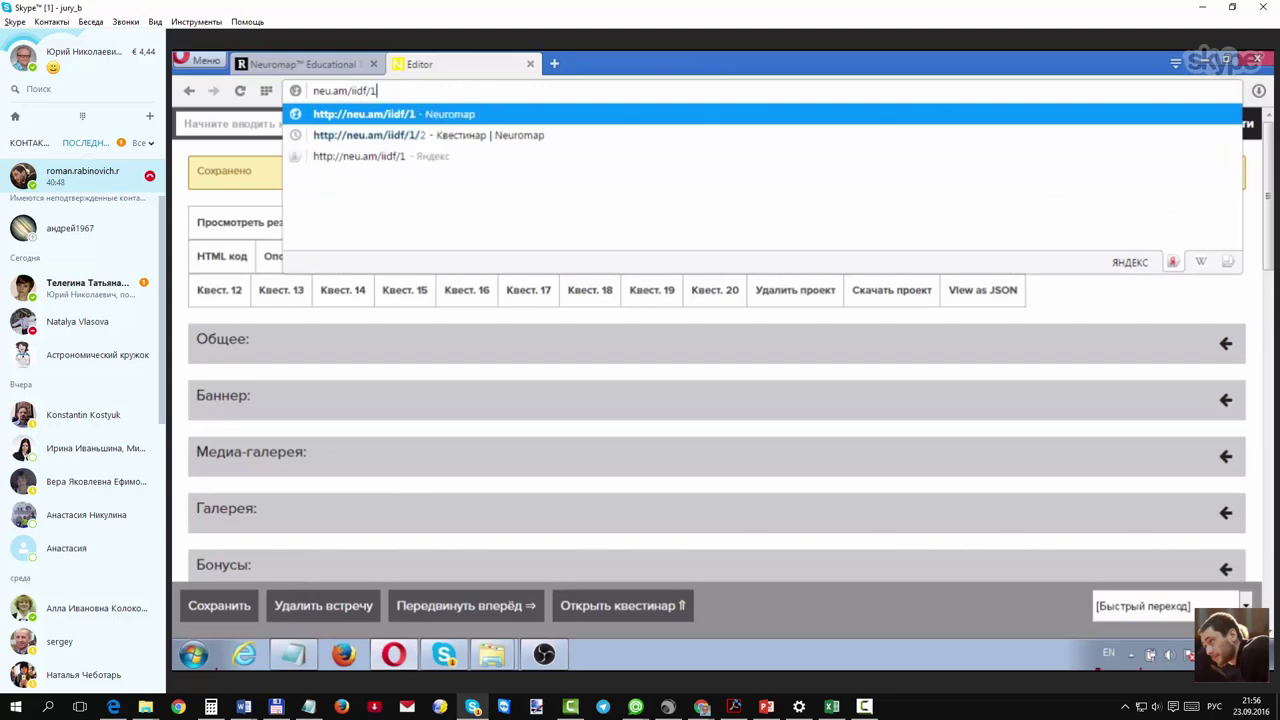
pyautogui.press('Return')
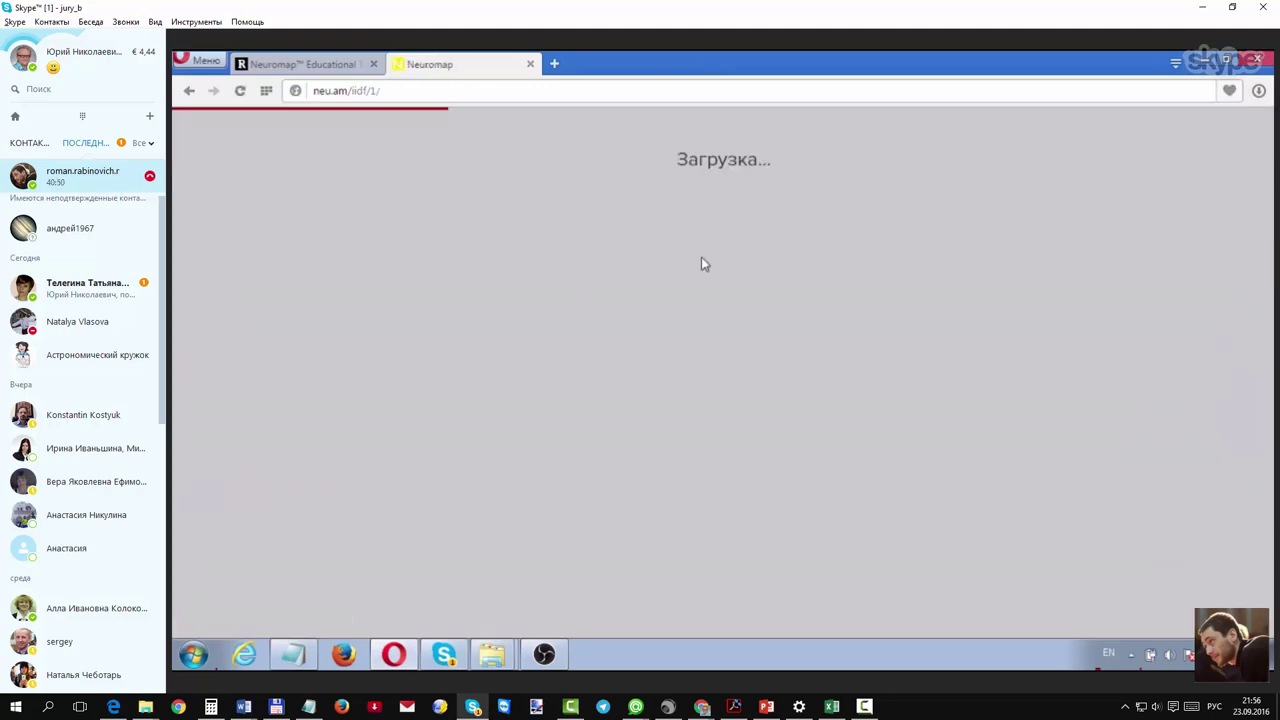
pyautogui.scroll(-10, 733, 340)
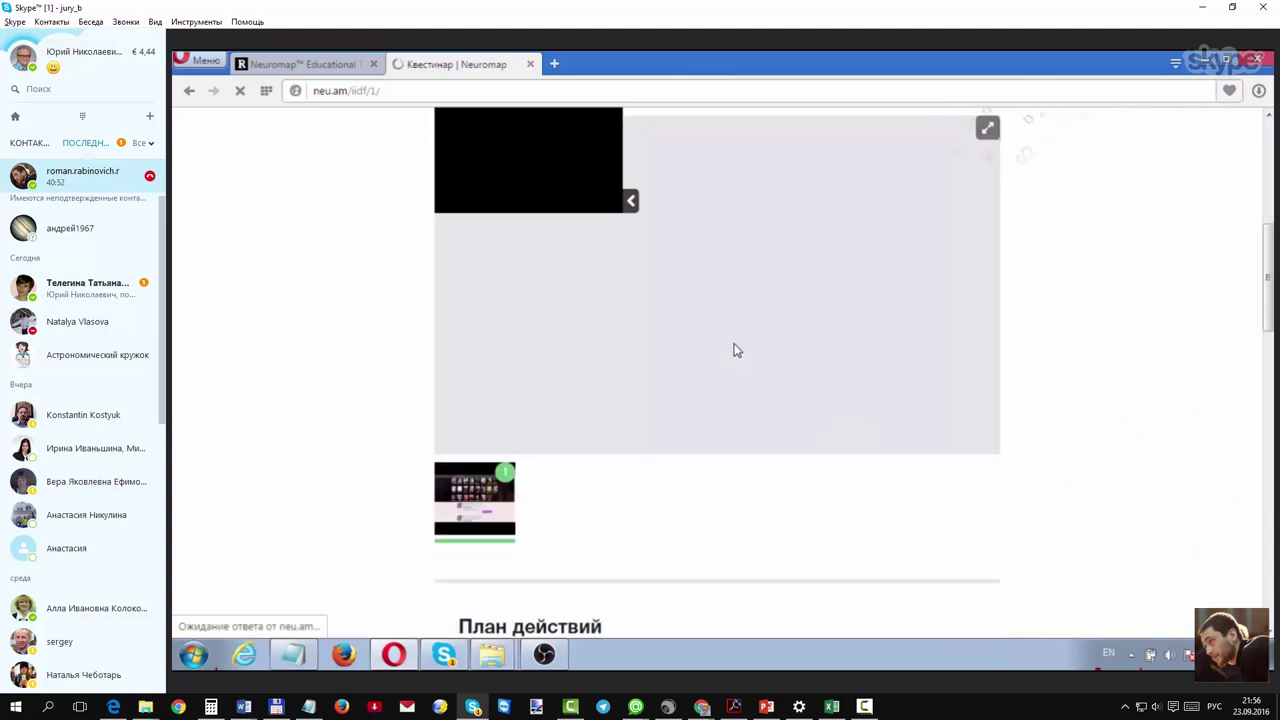
pyautogui.scroll(-3, 699, 376)
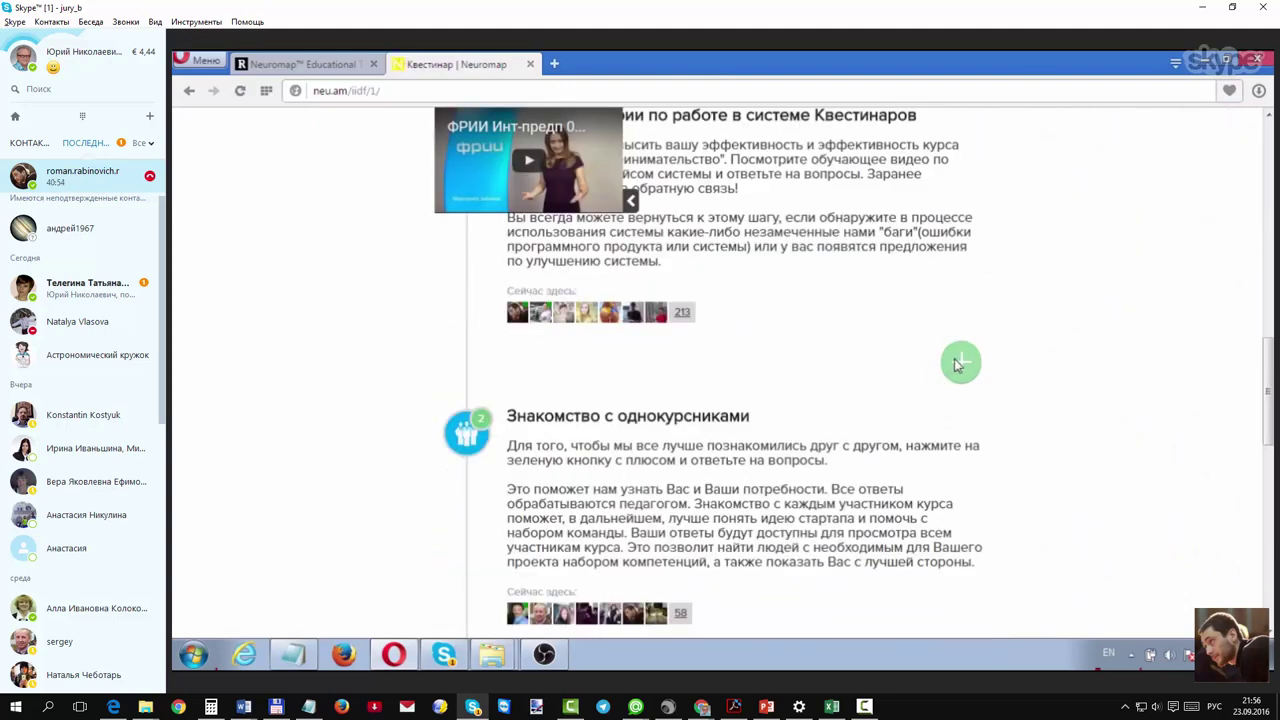
pyautogui.click(960, 362)
pyautogui.click(848, 442)
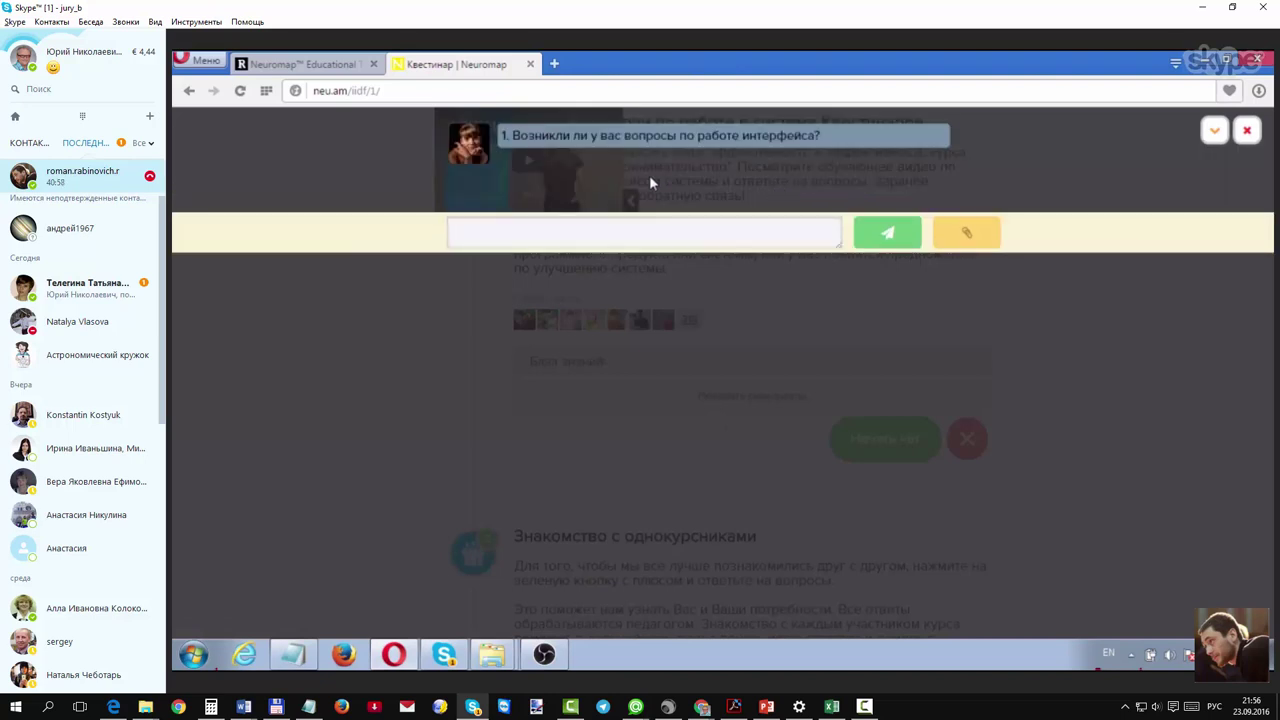
# Step: Draft the answer to the first chat question: «Возникли вопросы связанные с чат-ботом - Когда он включен, а когда обычные формы?»
pyautogui.moveTo(512, 135); pyautogui.dragTo(860, 154)
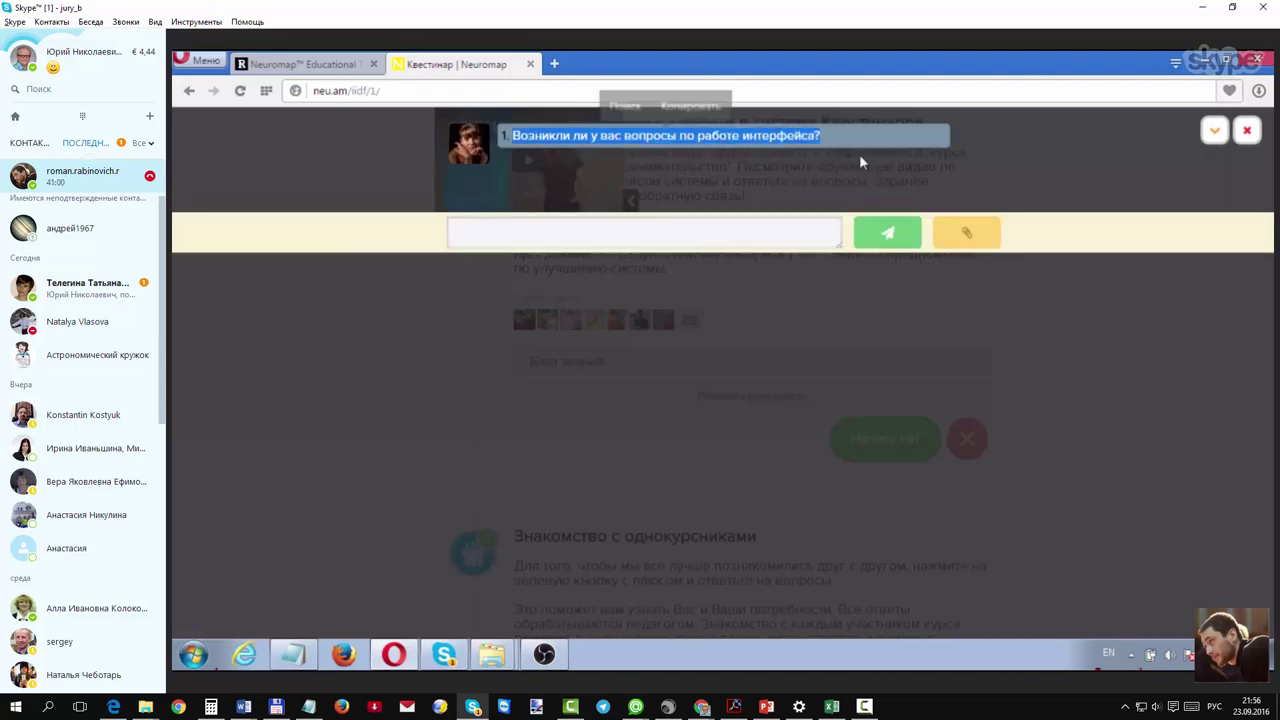
pyautogui.click(702, 241)
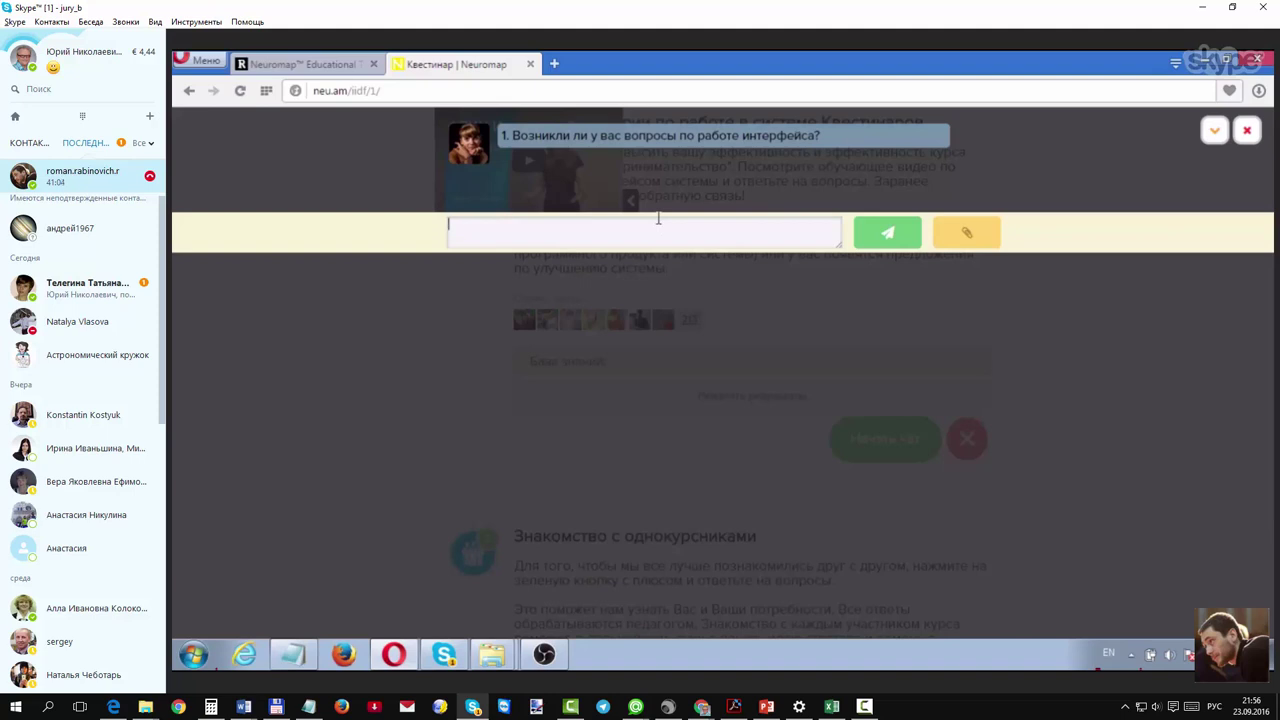
pyautogui.write('Возникли вопросы связанные с чат-')
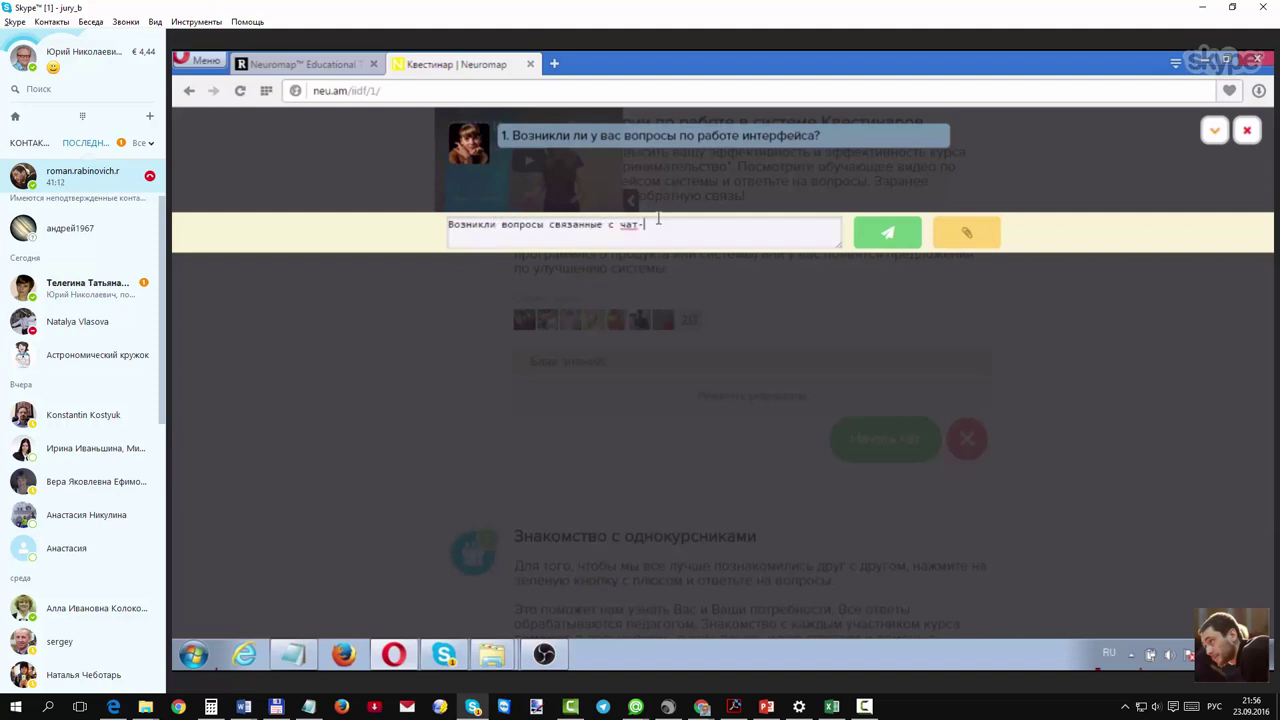
pyautogui.write('бото')
pyautogui.write('м - Когда он включен а когда')
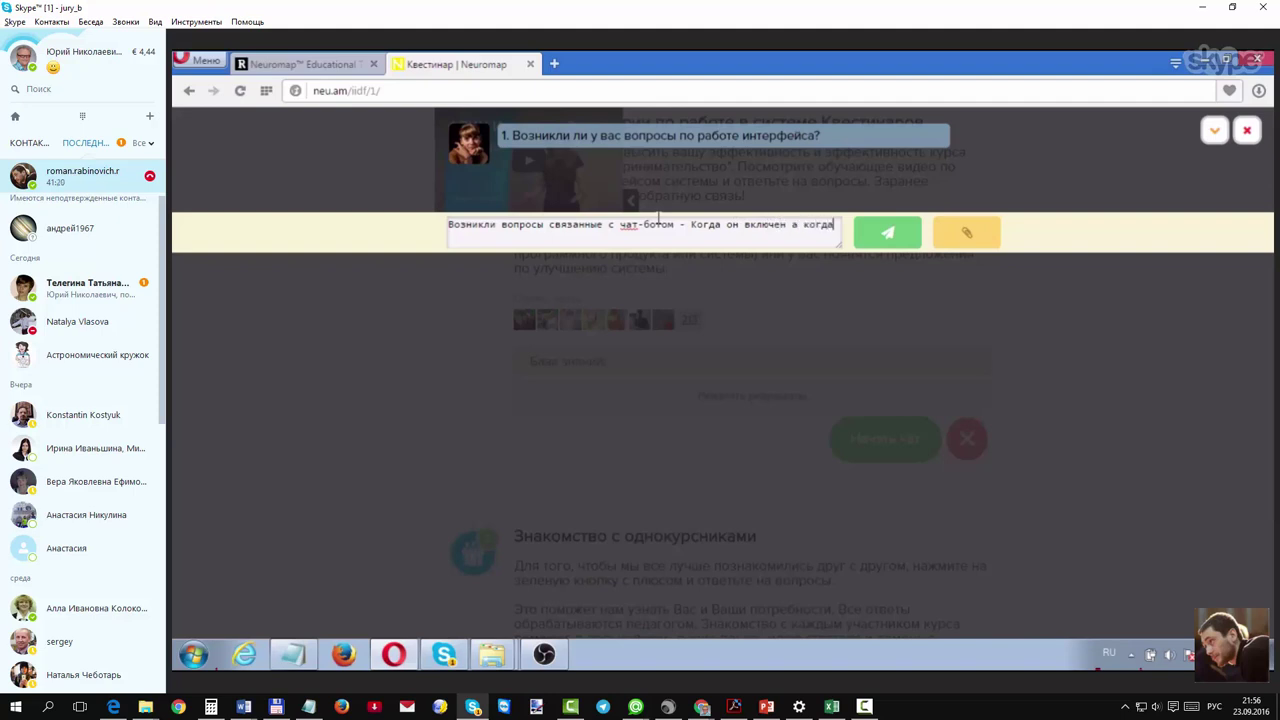
pyautogui.press('BackSpace')
pyautogui.press('BackSpace')
pyautogui.press('BackSpace')
pyautogui.press('BackSpace')
pyautogui.press('BackSpace')
pyautogui.press('BackSpace')
pyautogui.press('BackSpace')
pyautogui.write(', а когда обычные формы?')
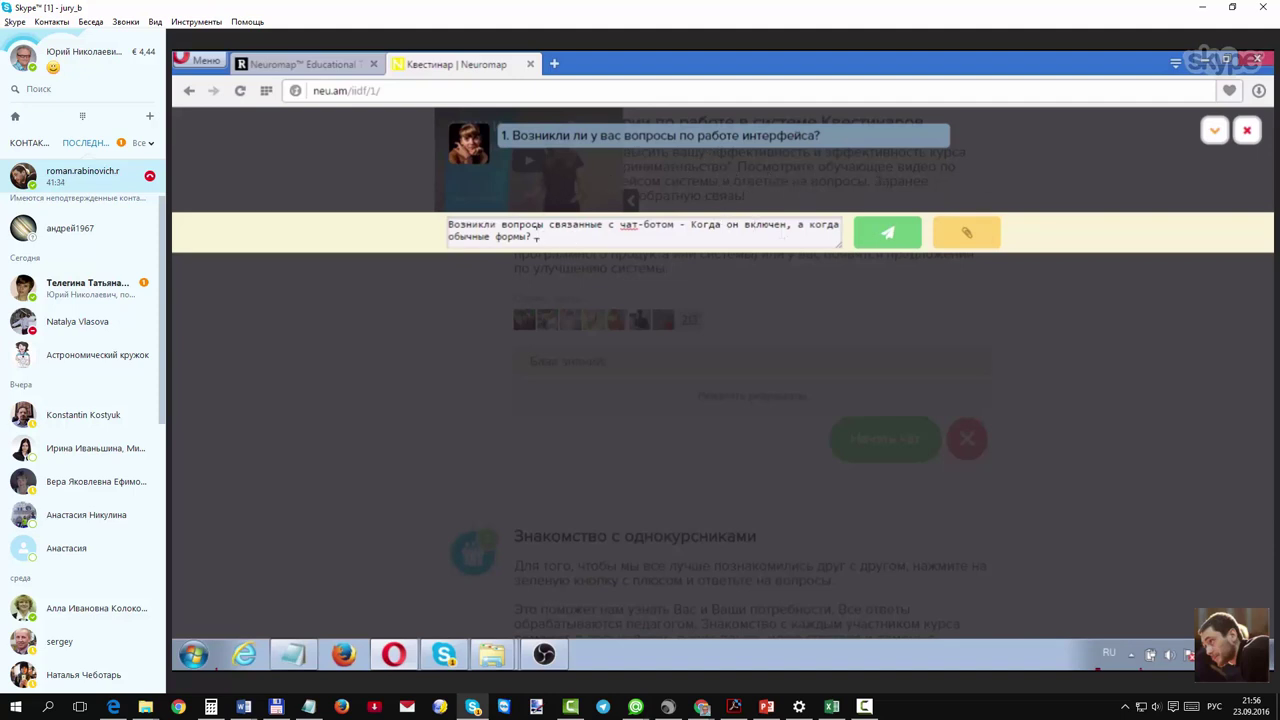
# Step: Review the drafted answer, highlighting «чат-ботом» and «обычные формы», and send it
pyautogui.moveTo(447, 230); pyautogui.dragTo(639, 236)
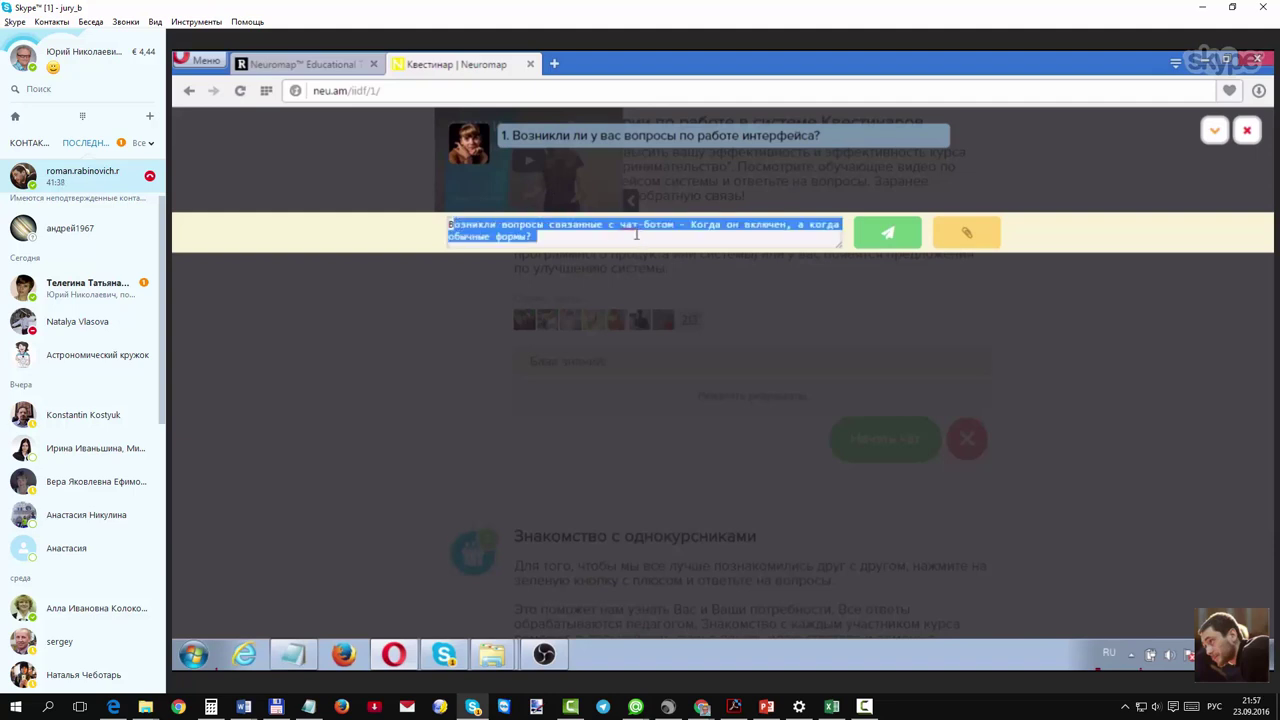
pyautogui.click(636, 233)
pyautogui.moveTo(676, 224); pyautogui.dragTo(624, 226)
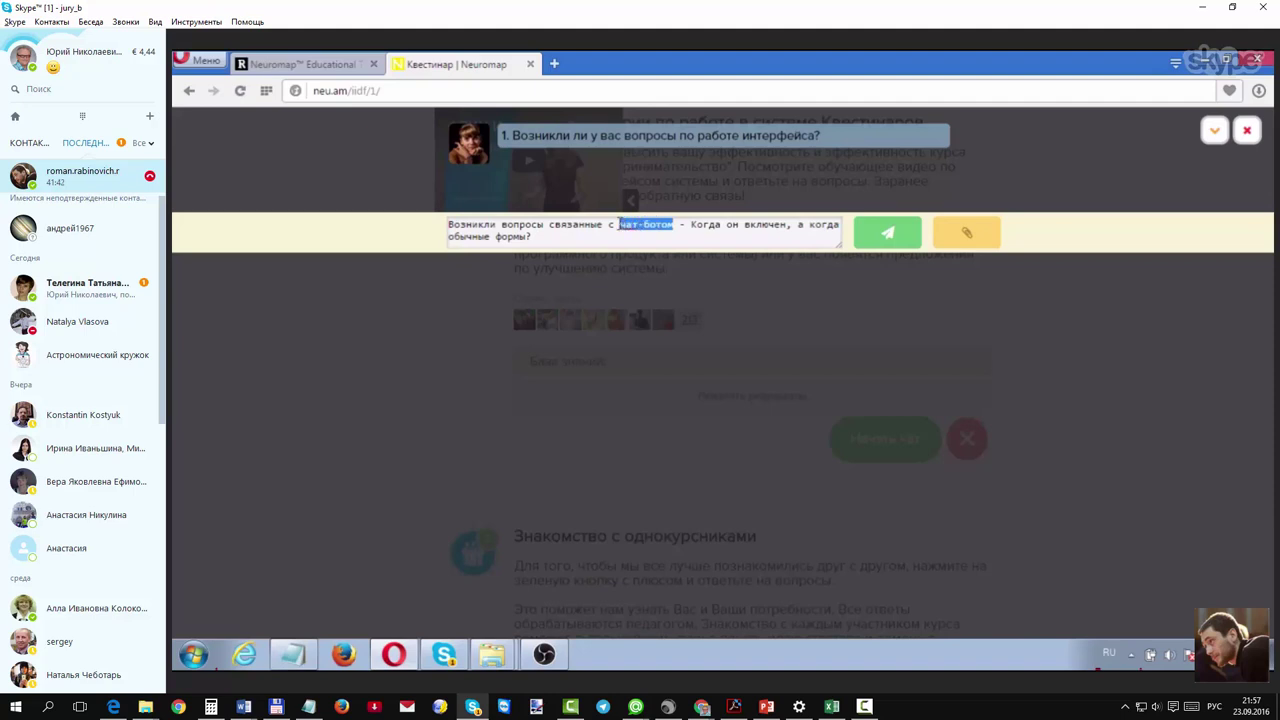
pyautogui.click(620, 226)
pyautogui.moveTo(531, 238); pyautogui.dragTo(460, 238)
pyautogui.click(462, 238)
pyautogui.moveTo(672, 224); pyautogui.dragTo(619, 226)
pyautogui.moveTo(682, 226); pyautogui.dragTo(619, 226)
pyautogui.click(898, 240)
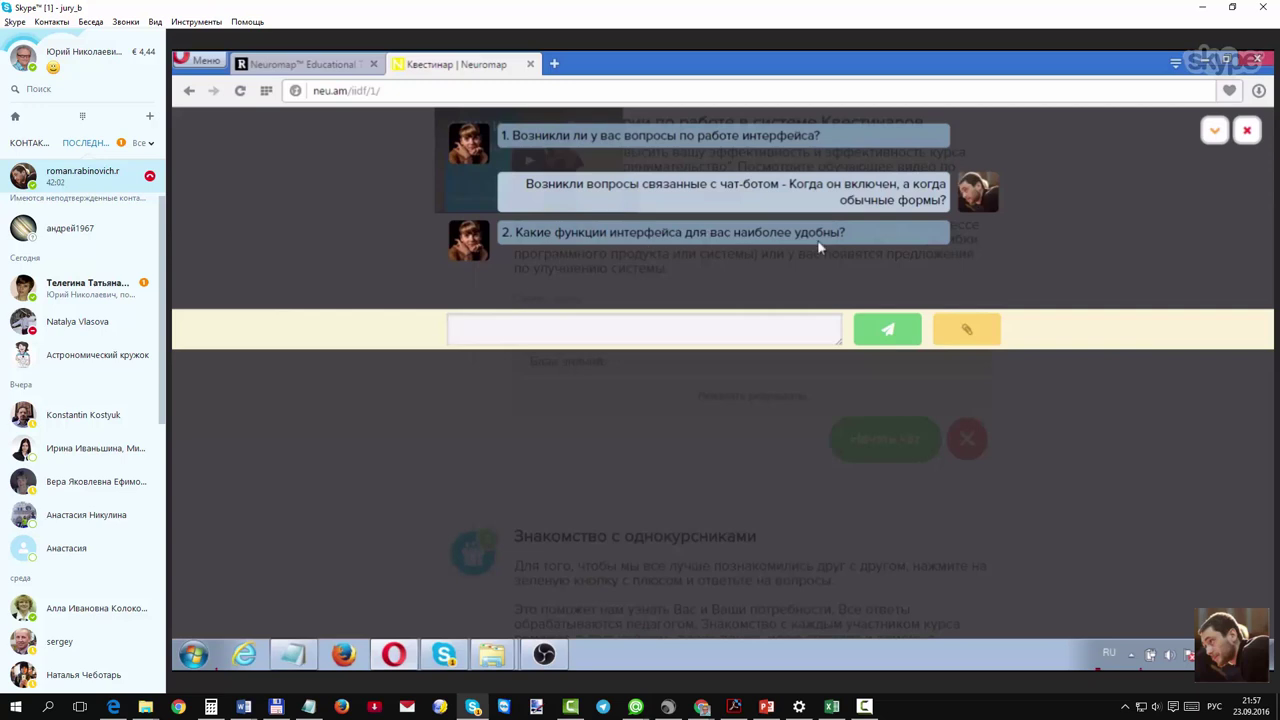
# Step: Close the chat with its intermediate results saved, and reopen it to check the saved first answer
pyautogui.click(732, 327)
pyautogui.click(1247, 132)
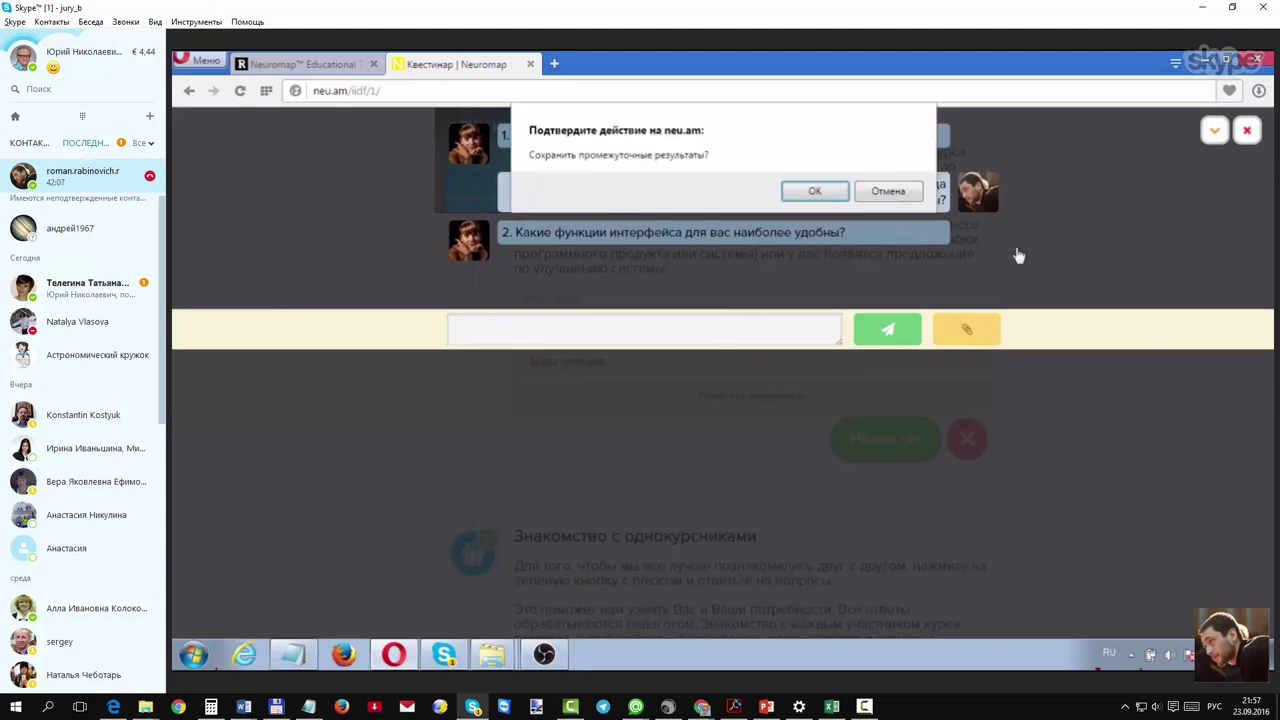
pyautogui.click(815, 192)
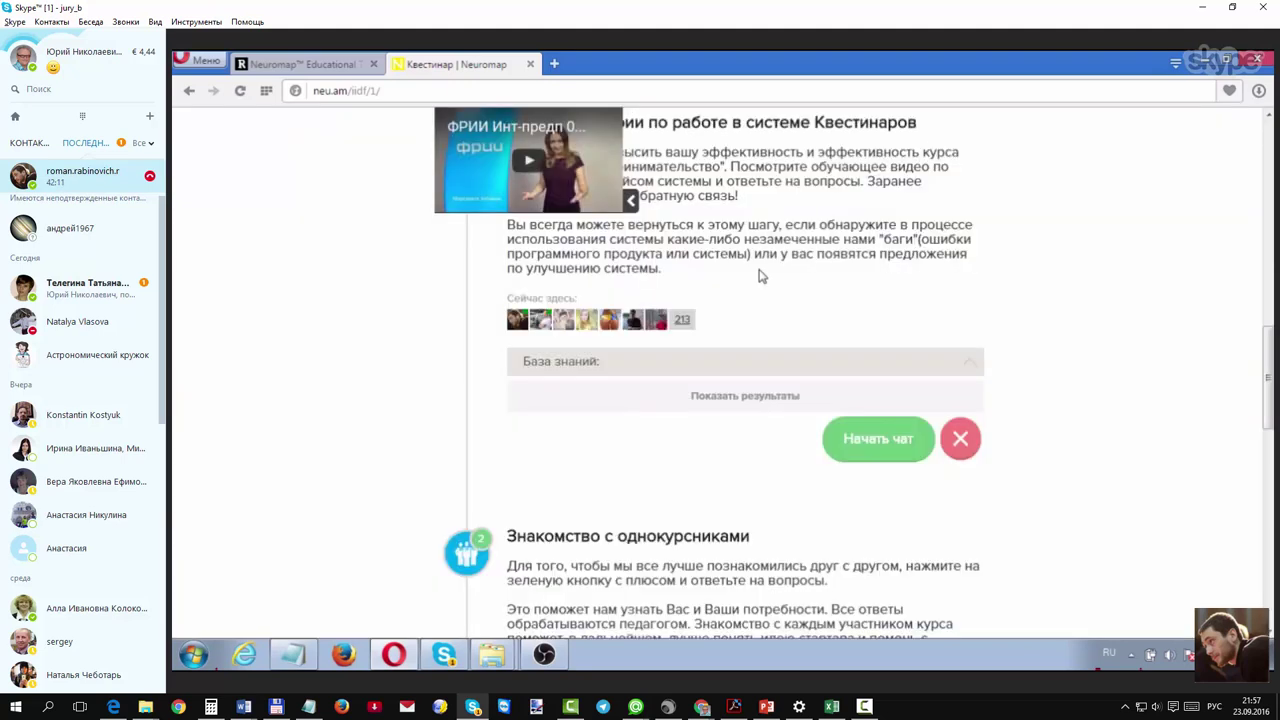
pyautogui.click(860, 448)
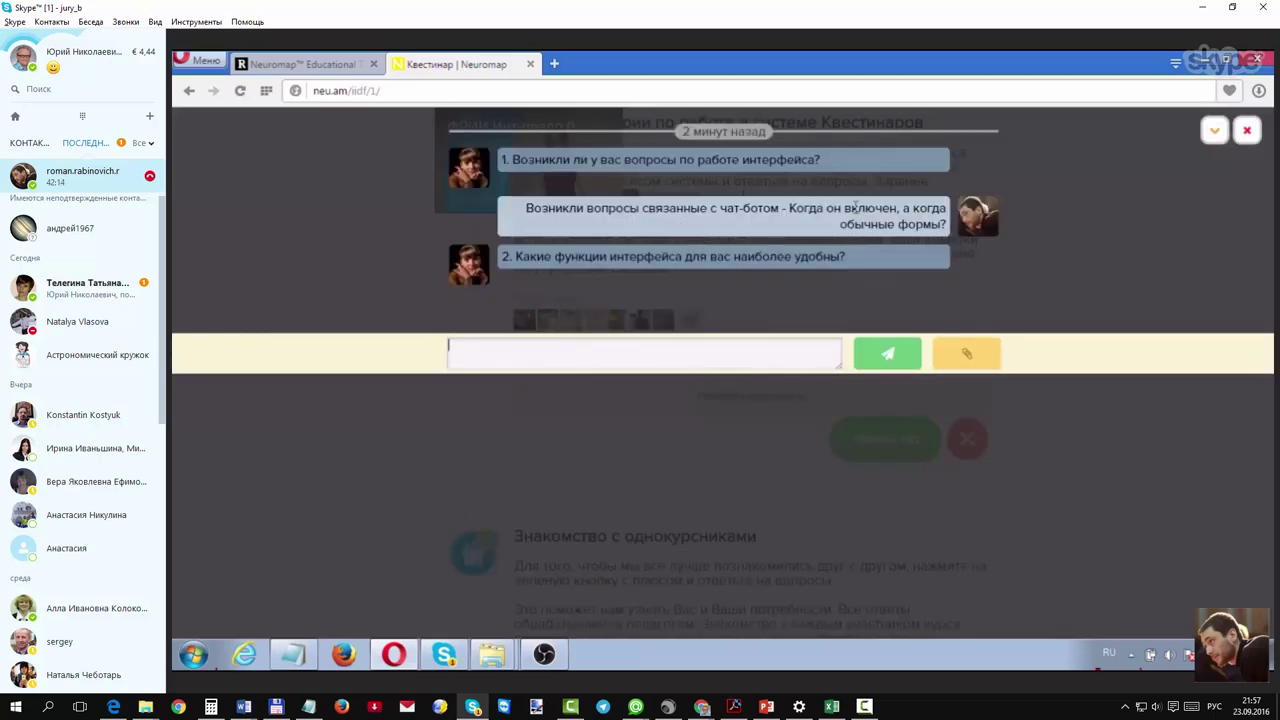
pyautogui.moveTo(943, 226); pyautogui.dragTo(511, 214)
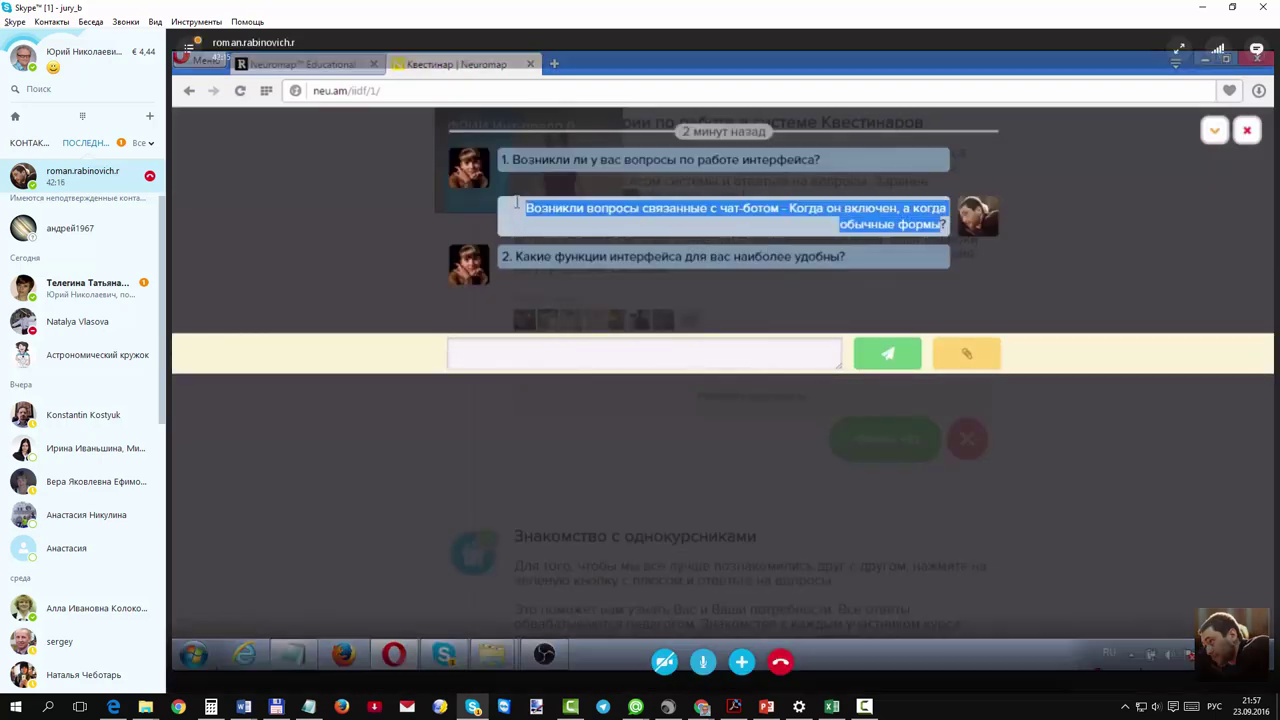
# Step: Clear the text highlight in the reopened chat and close it, returning to the theory step on the questinar page
pyautogui.click(607, 217)
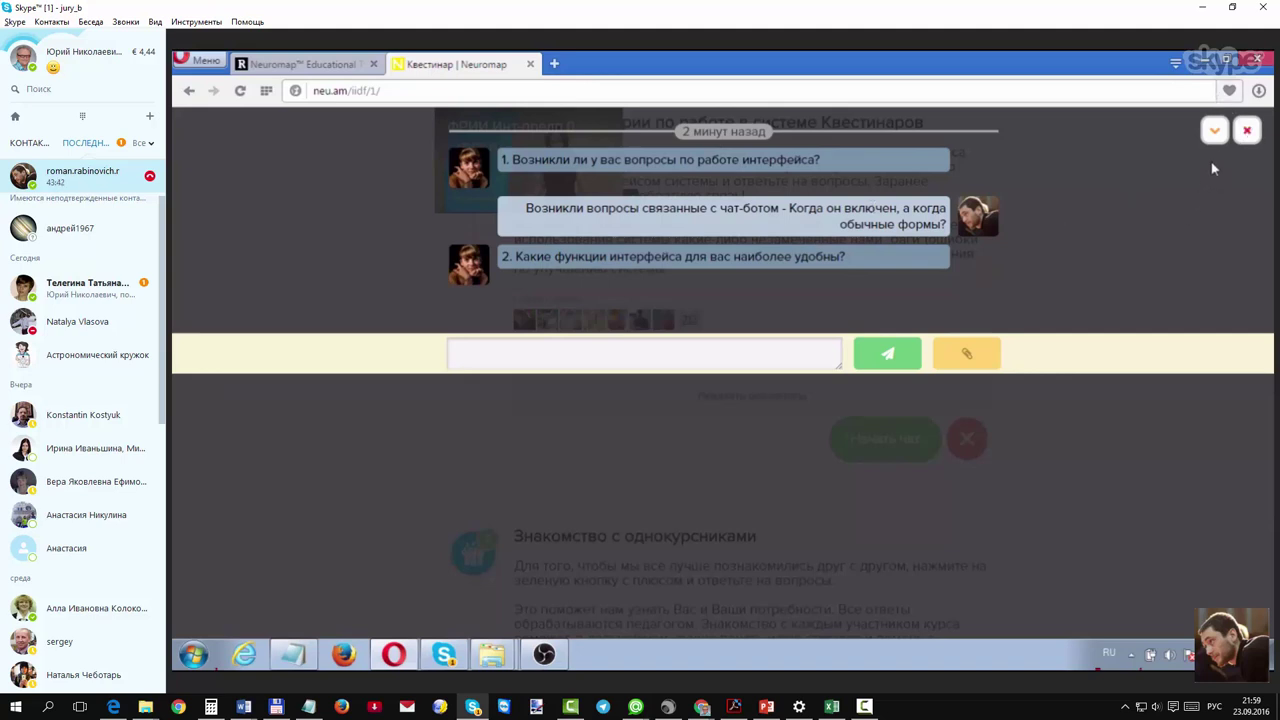
pyautogui.click(1247, 133)
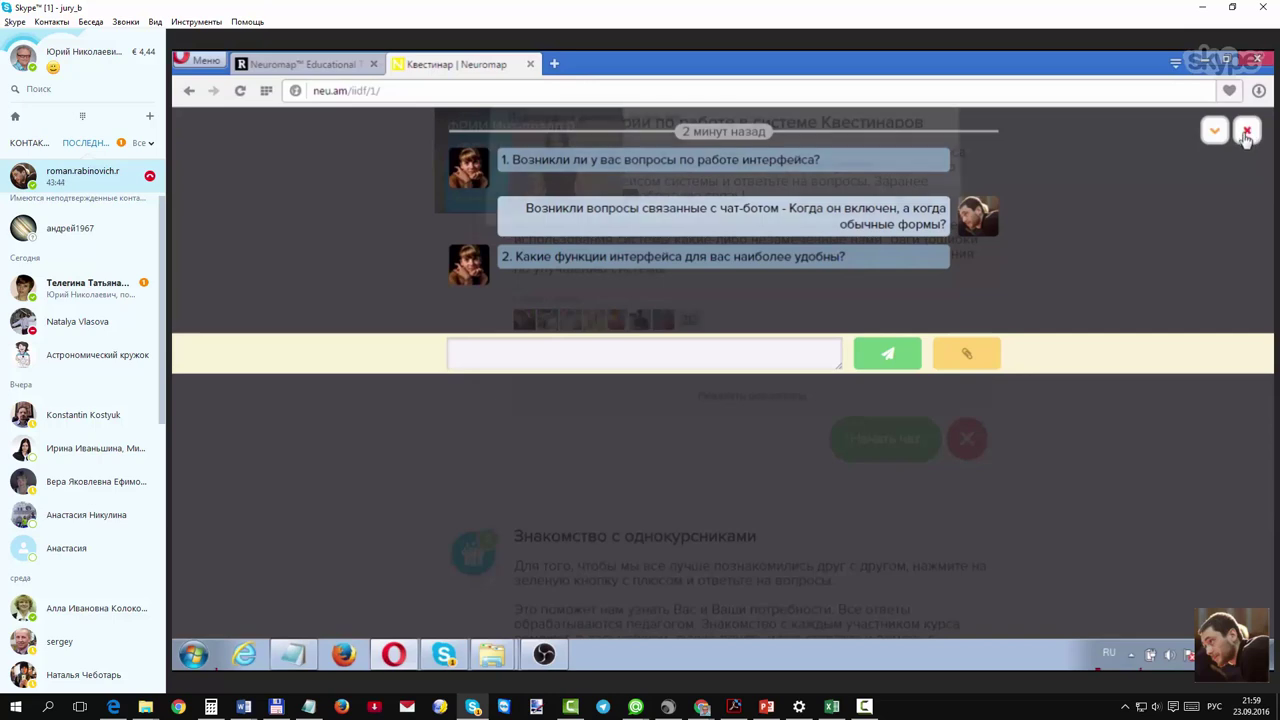
pyautogui.click(855, 222)
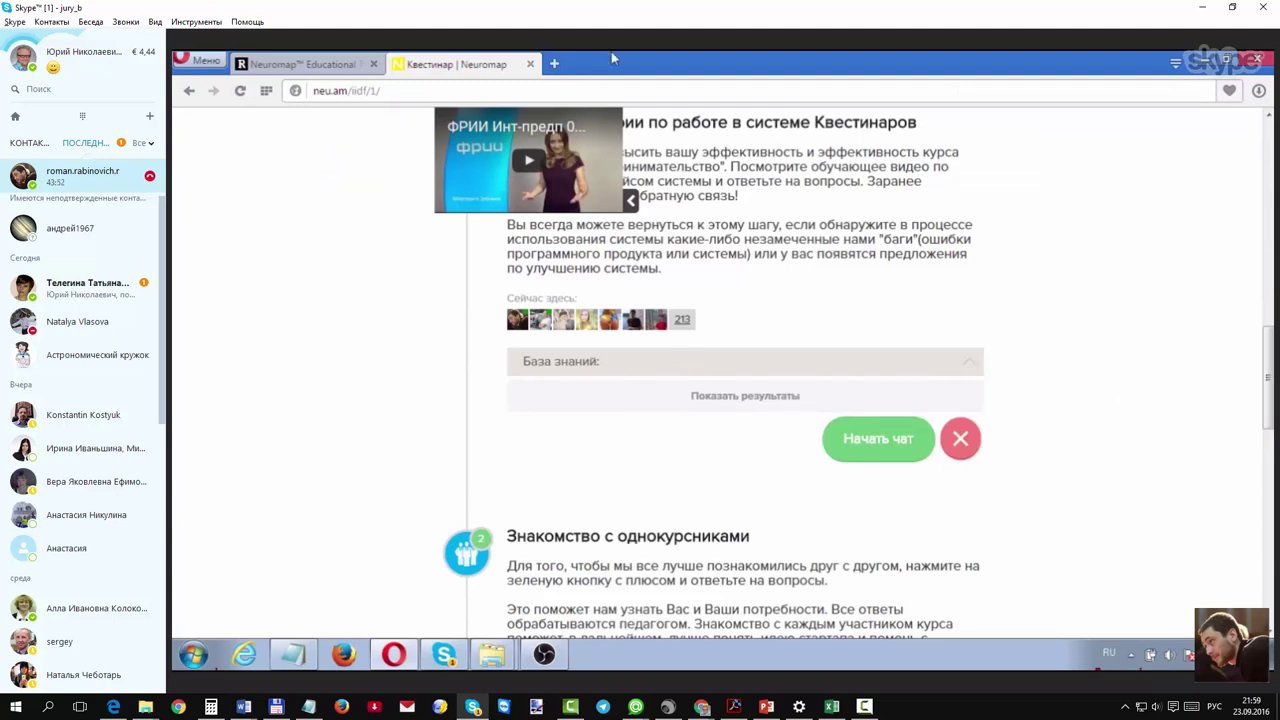
# Step: Open Facebook in a new browser tab
pyautogui.click(553, 64)
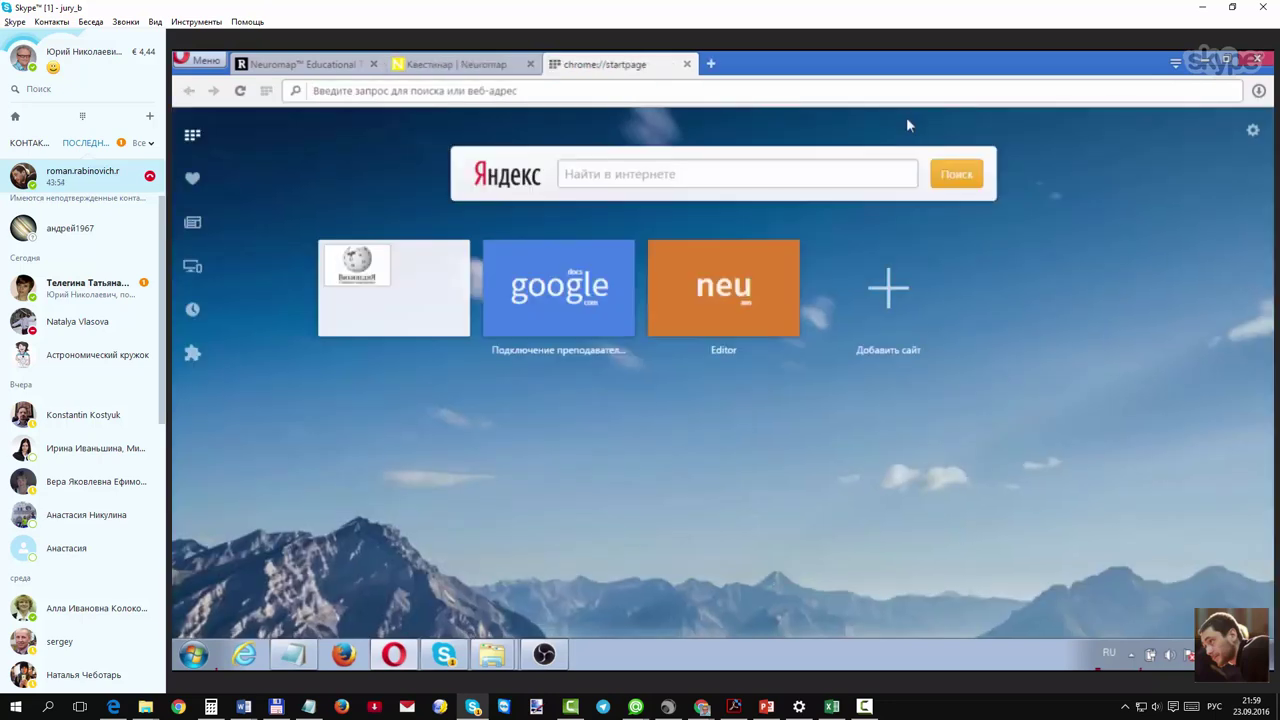
pyautogui.write('а')
pyautogui.press('BackSpace')
pyautogui.press('BackSpace')
pyautogui.hotkey('alt', 'shift')
pyautogui.write('face')
pyautogui.press('Return')
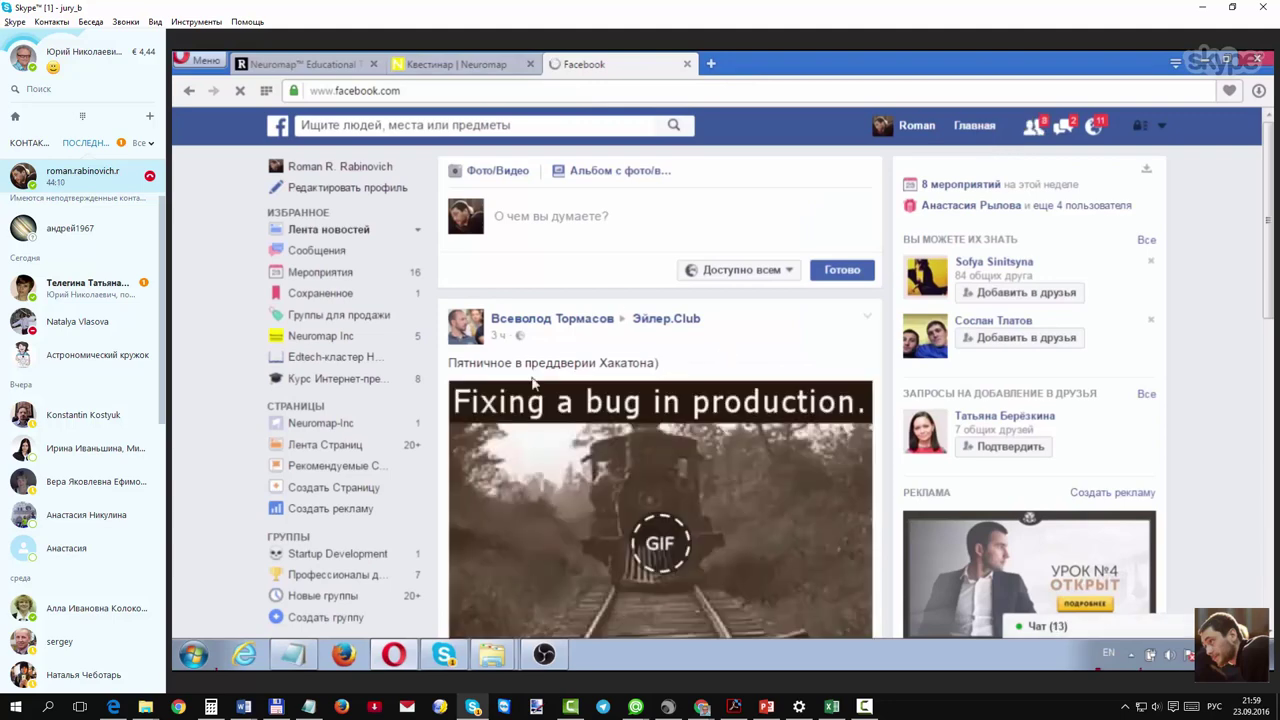
# Step: Open the account owner's Facebook profile and play the animated GIF post from promo.themakeapp.com in the timeline
pyautogui.scroll(-4, 423, 289)
pyautogui.scroll(1, 370, 218)
pyautogui.scroll(4, 365, 210)
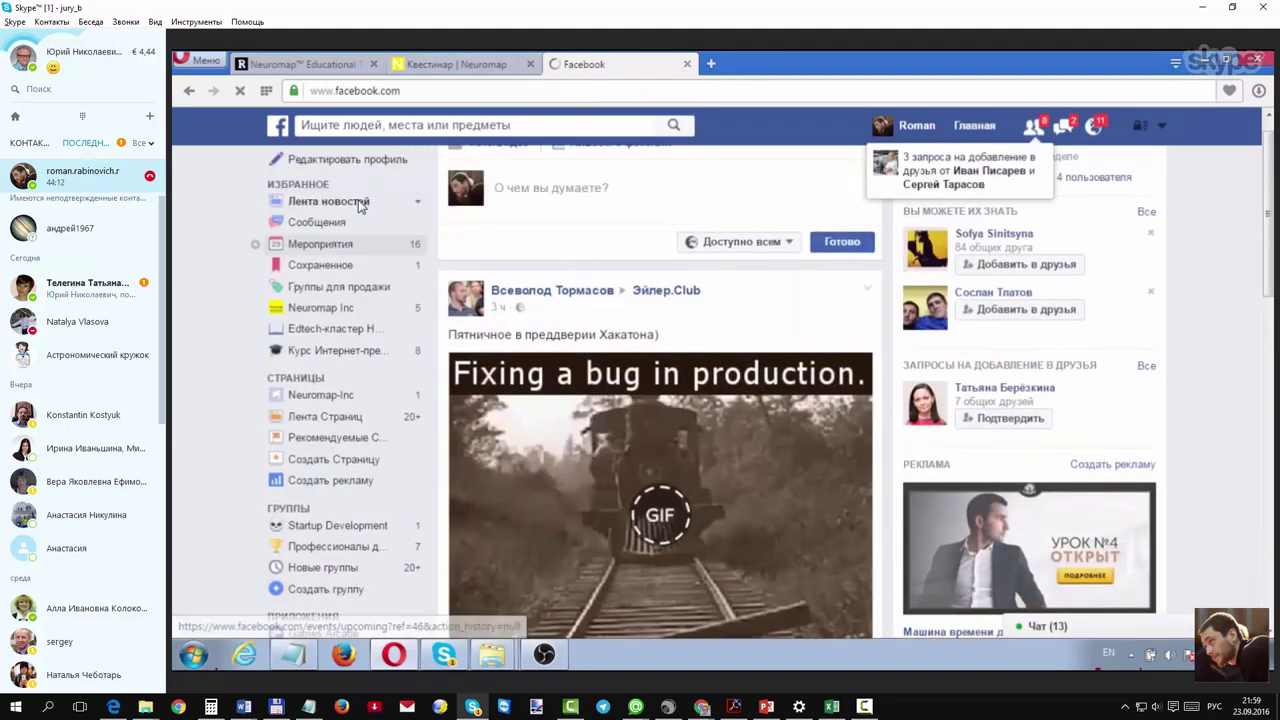
pyautogui.click(340, 167)
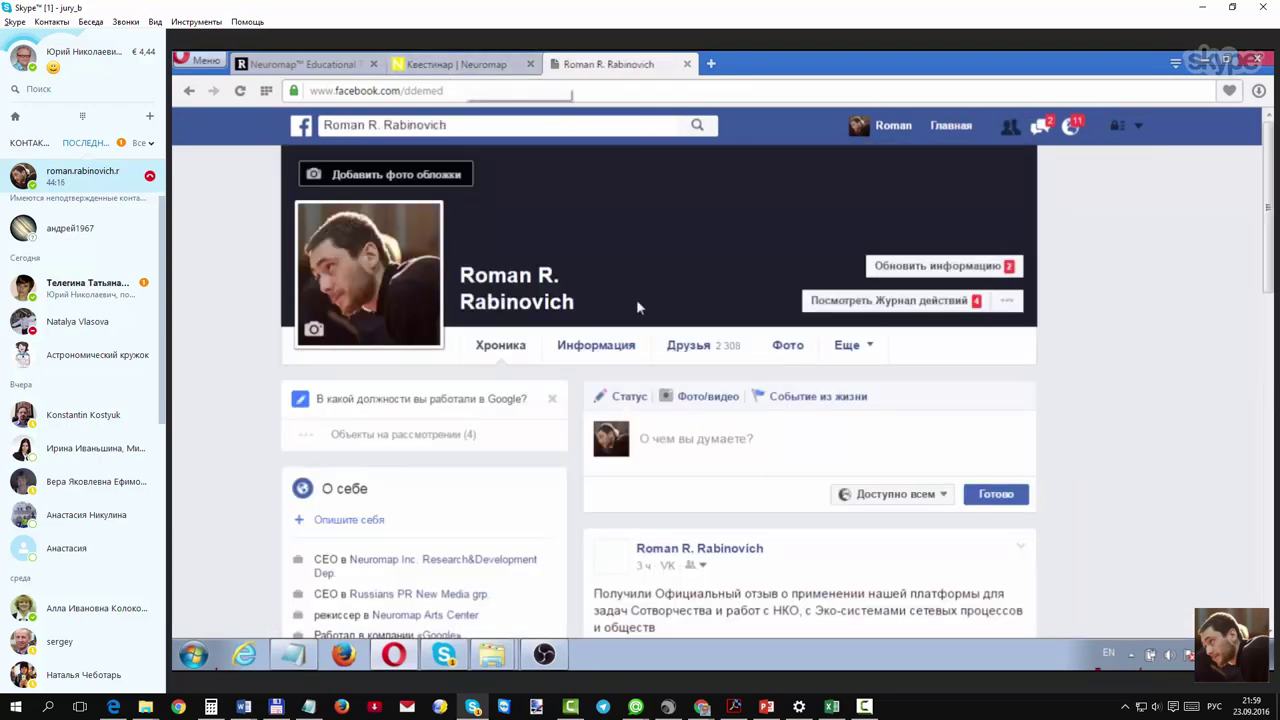
pyautogui.scroll(-4, 820, 375)
pyautogui.scroll(-15, 845, 384)
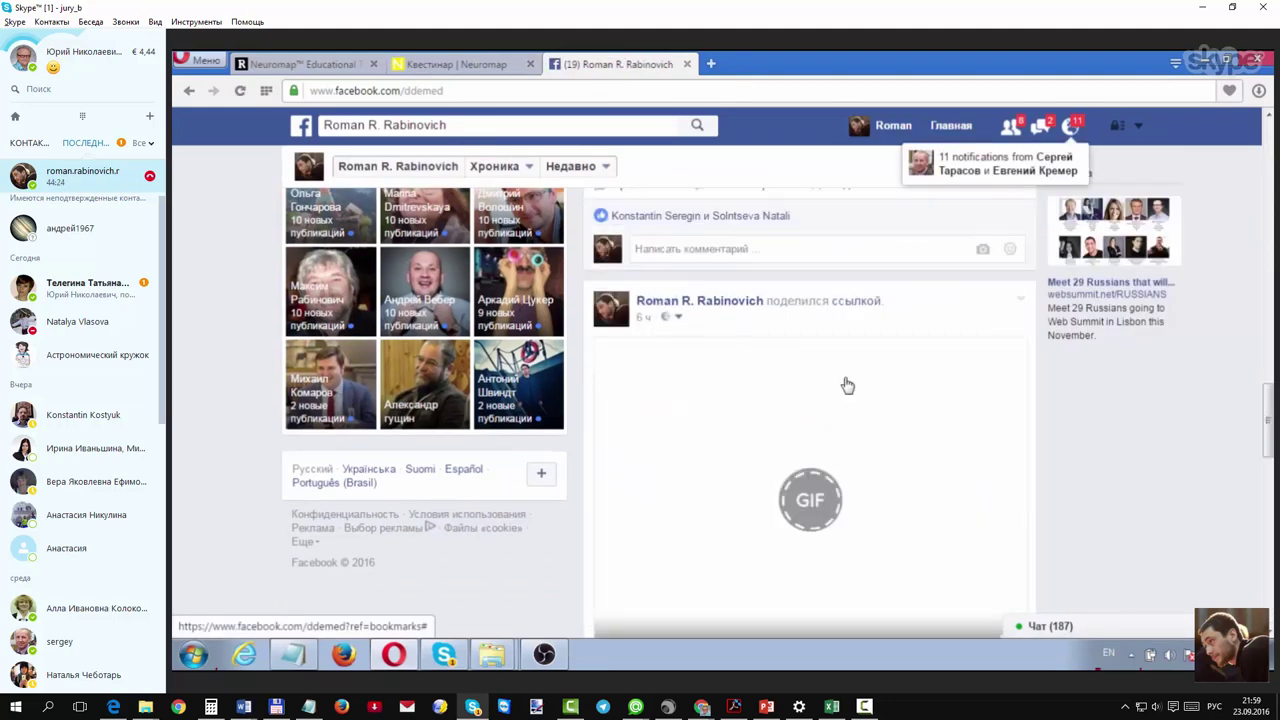
pyautogui.scroll(2, 850, 390)
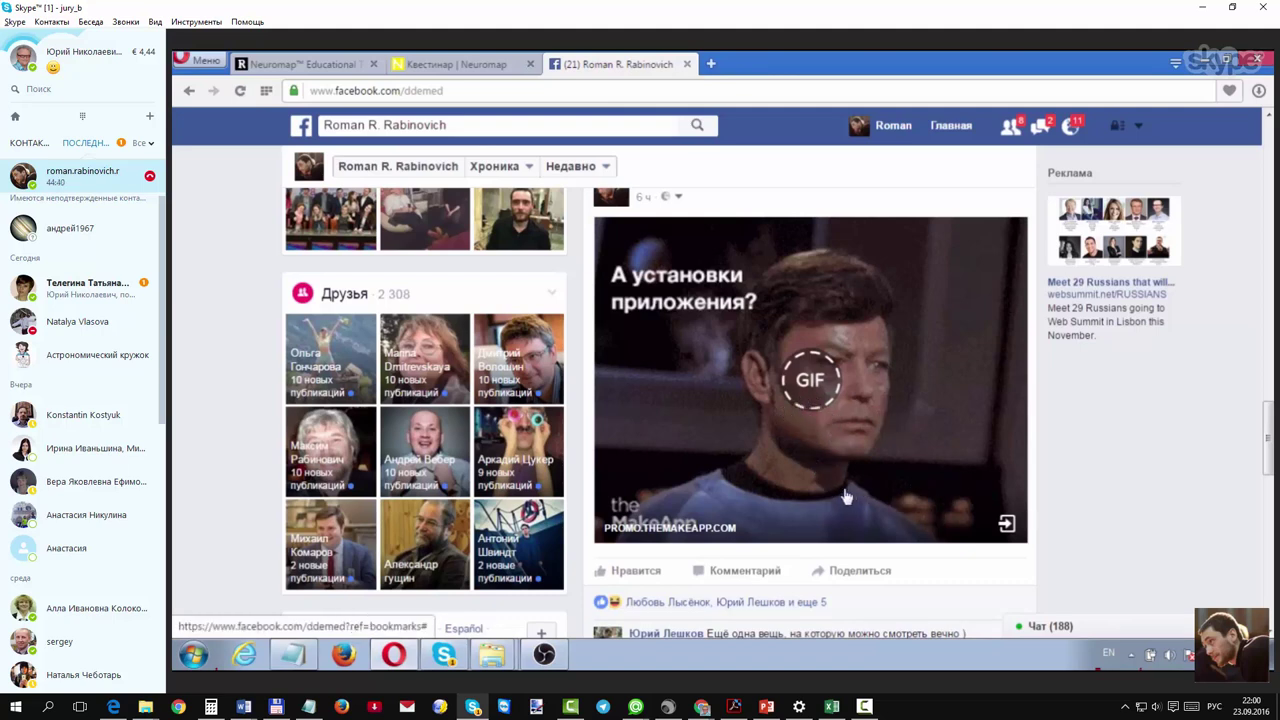
pyautogui.click(810, 396)
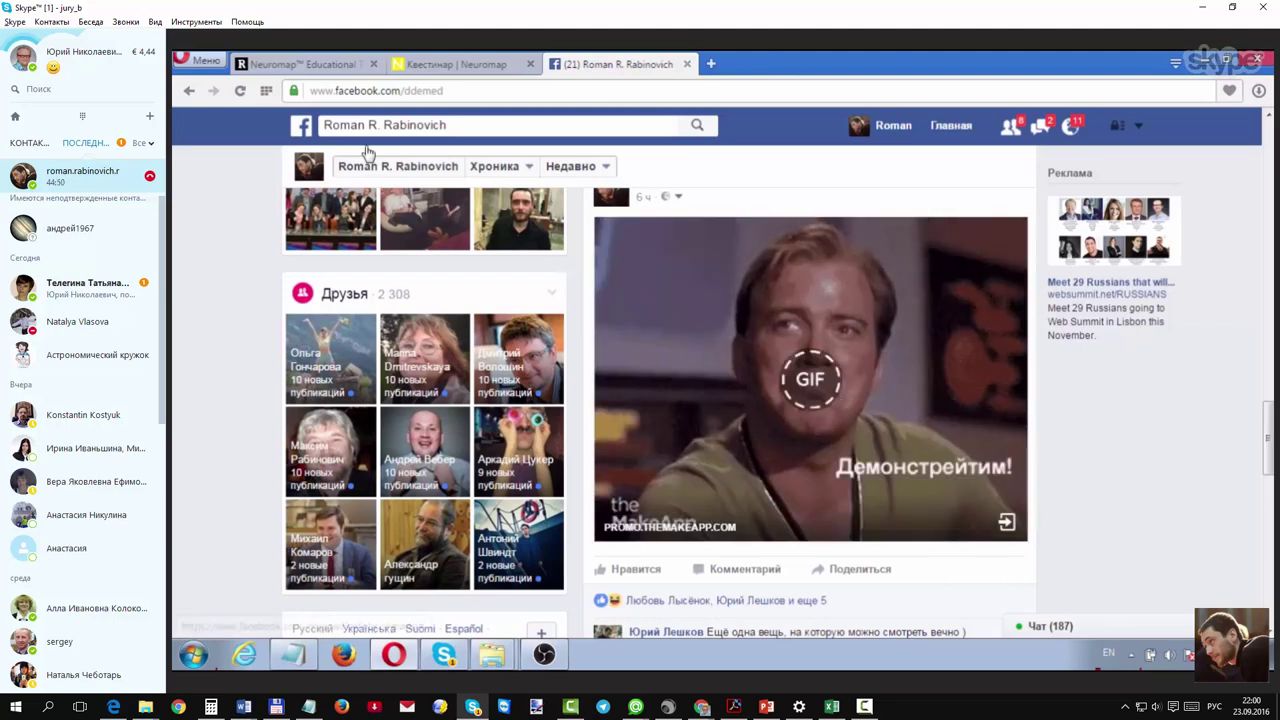
# Step: Return to the questinar tab and load the third questinar at neu.am/iidf/3
pyautogui.click(458, 66)
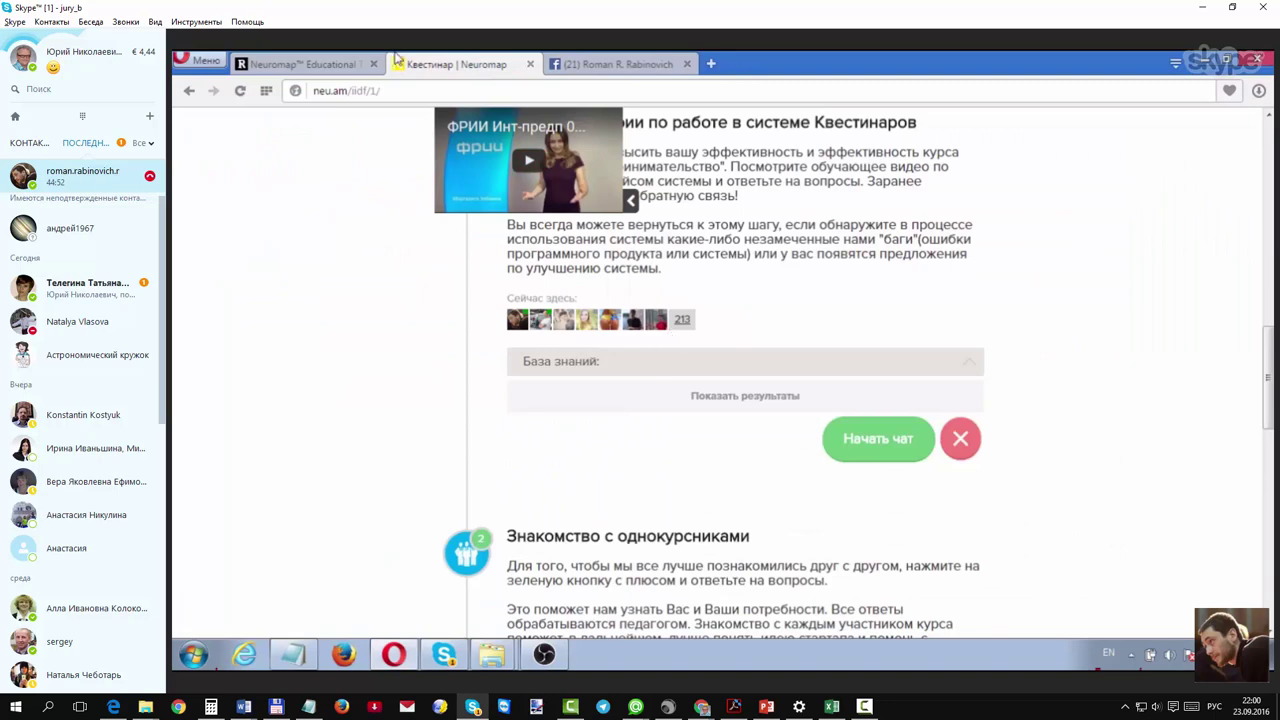
pyautogui.scroll(10, 675, 313)
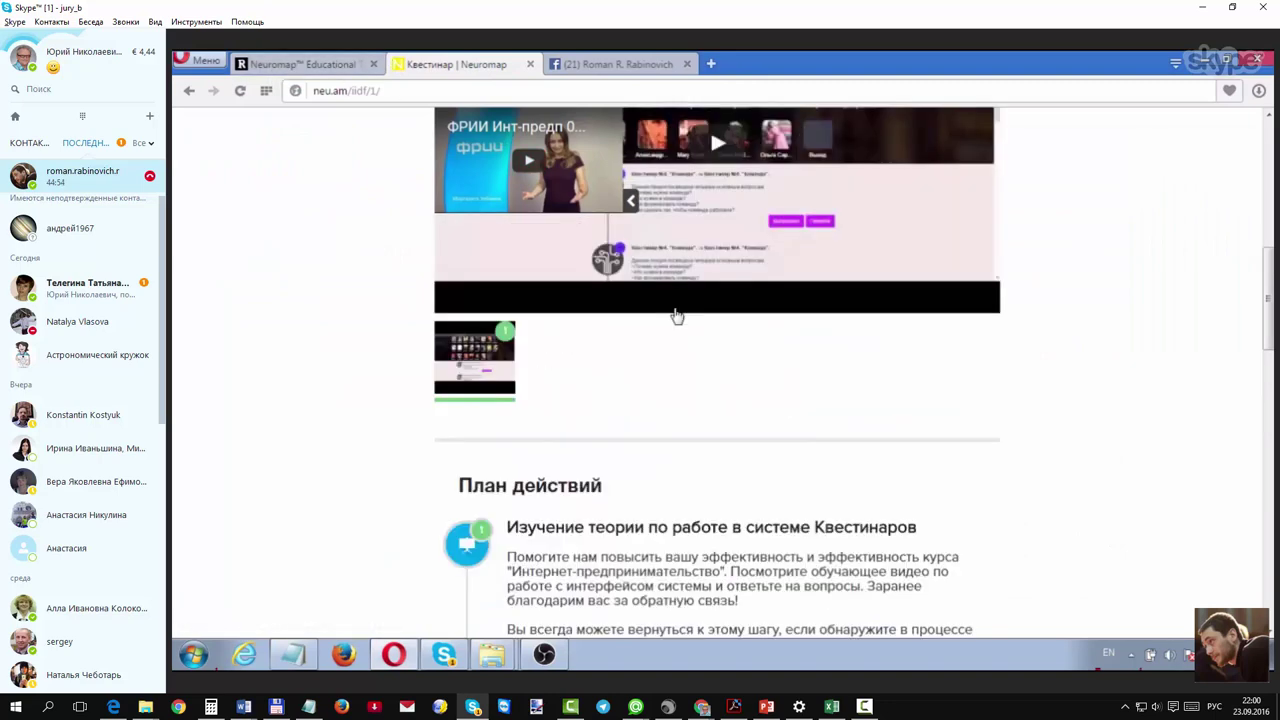
pyautogui.scroll(-10, 606, 273)
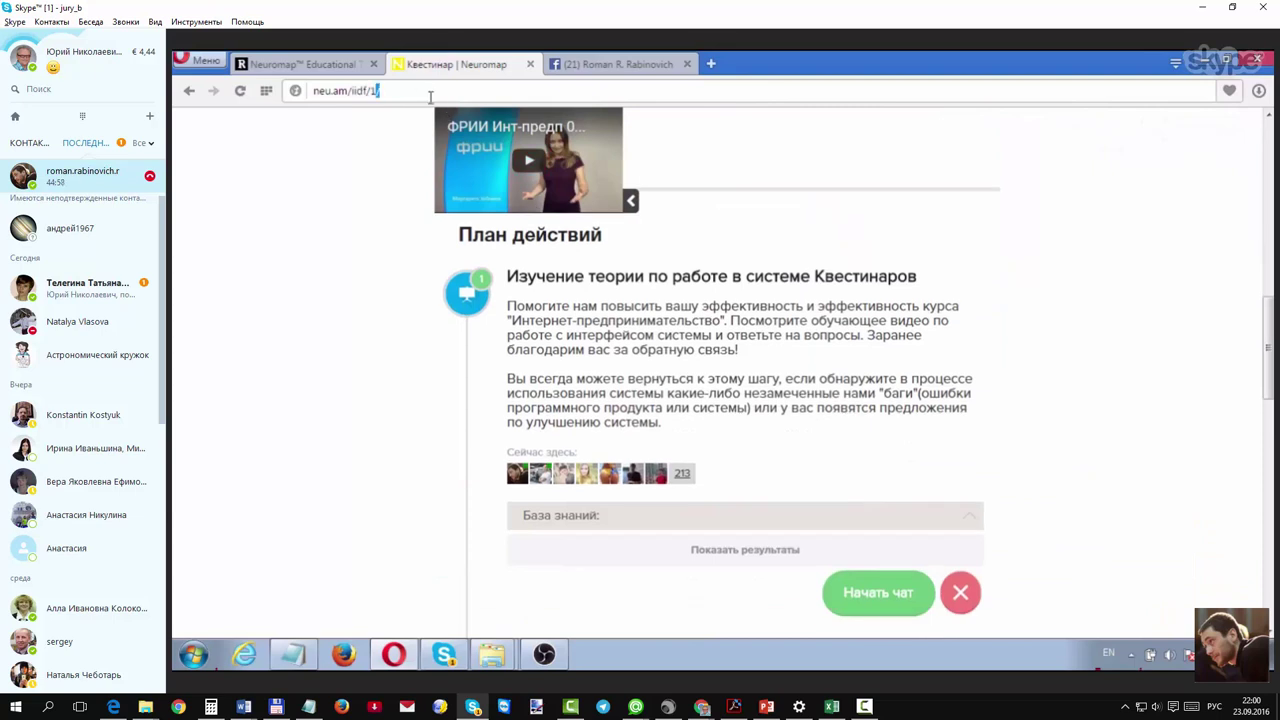
pyautogui.press('BackSpace')
pyautogui.write('edit')
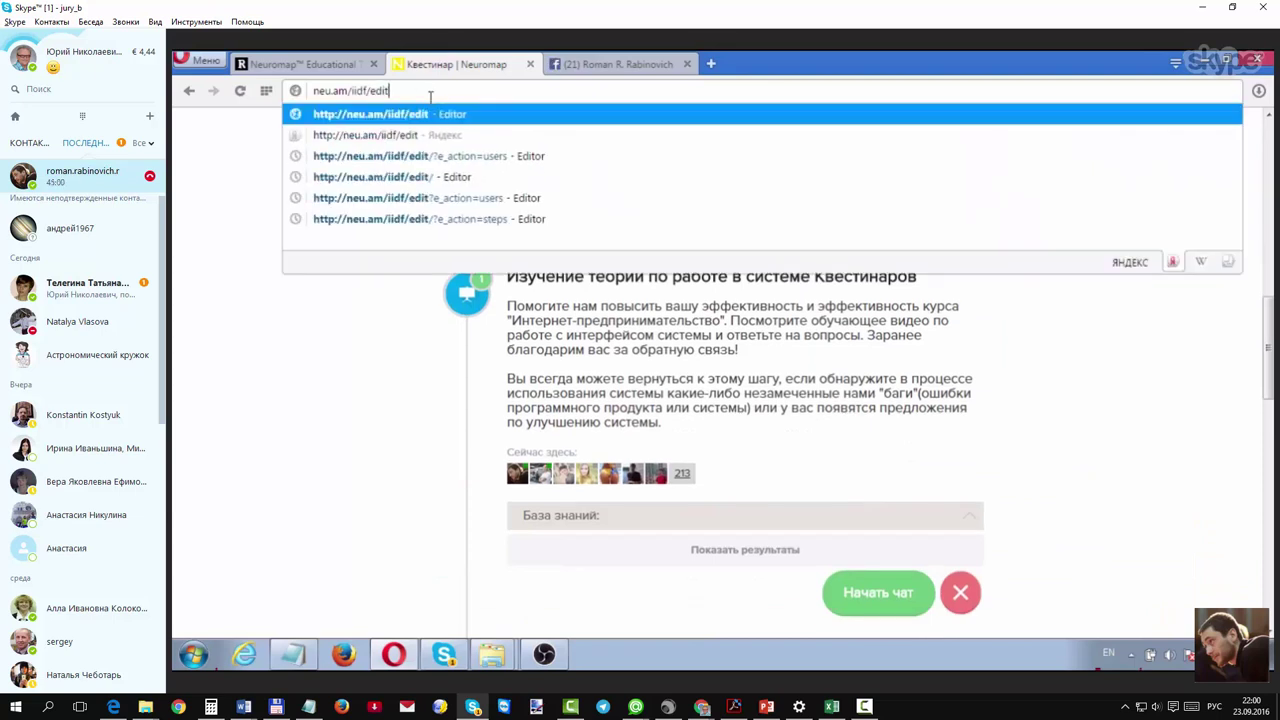
pyautogui.press('BackSpace')
pyautogui.press('BackSpace')
pyautogui.press('BackSpace')
pyautogui.press('BackSpace')
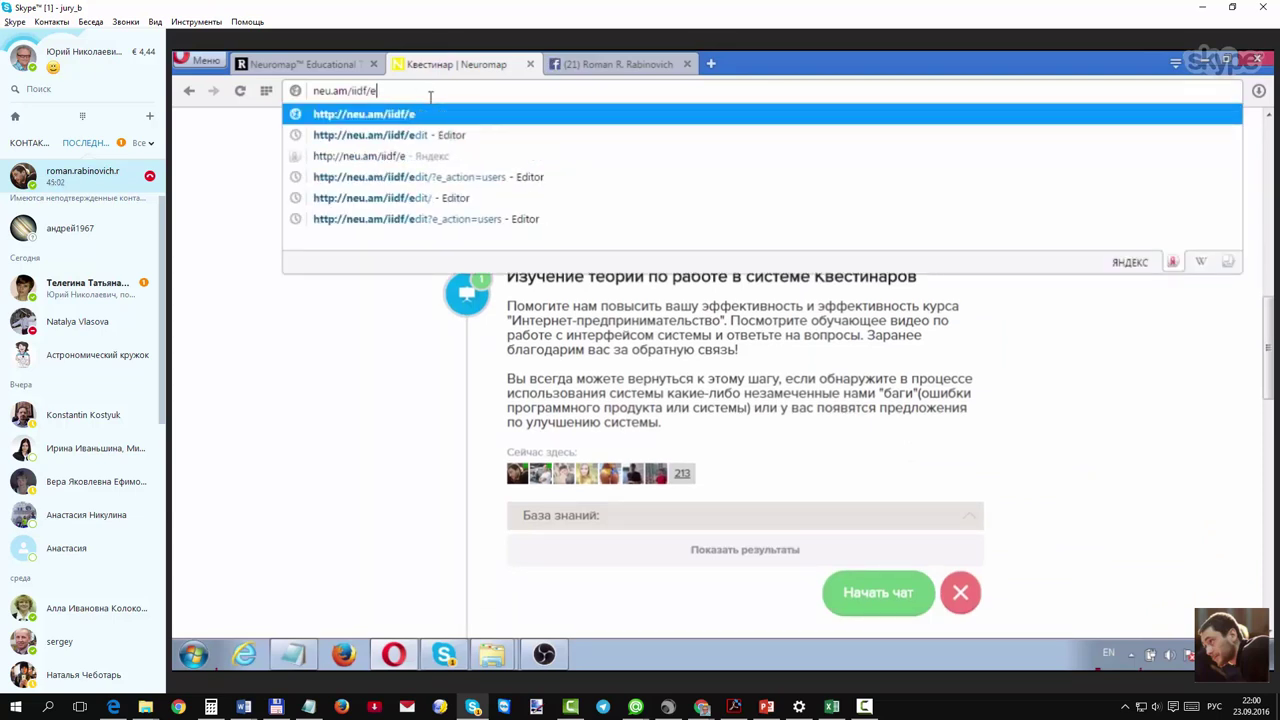
pyautogui.write('3')
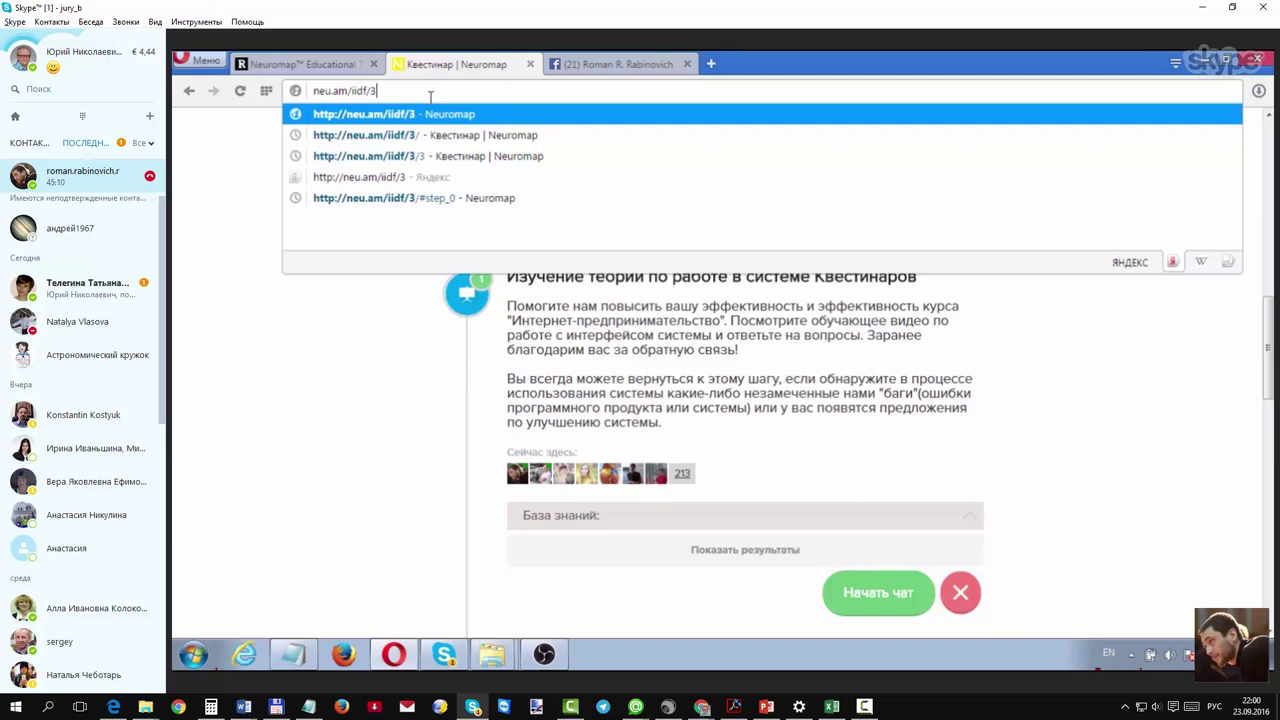
pyautogui.press('Return')
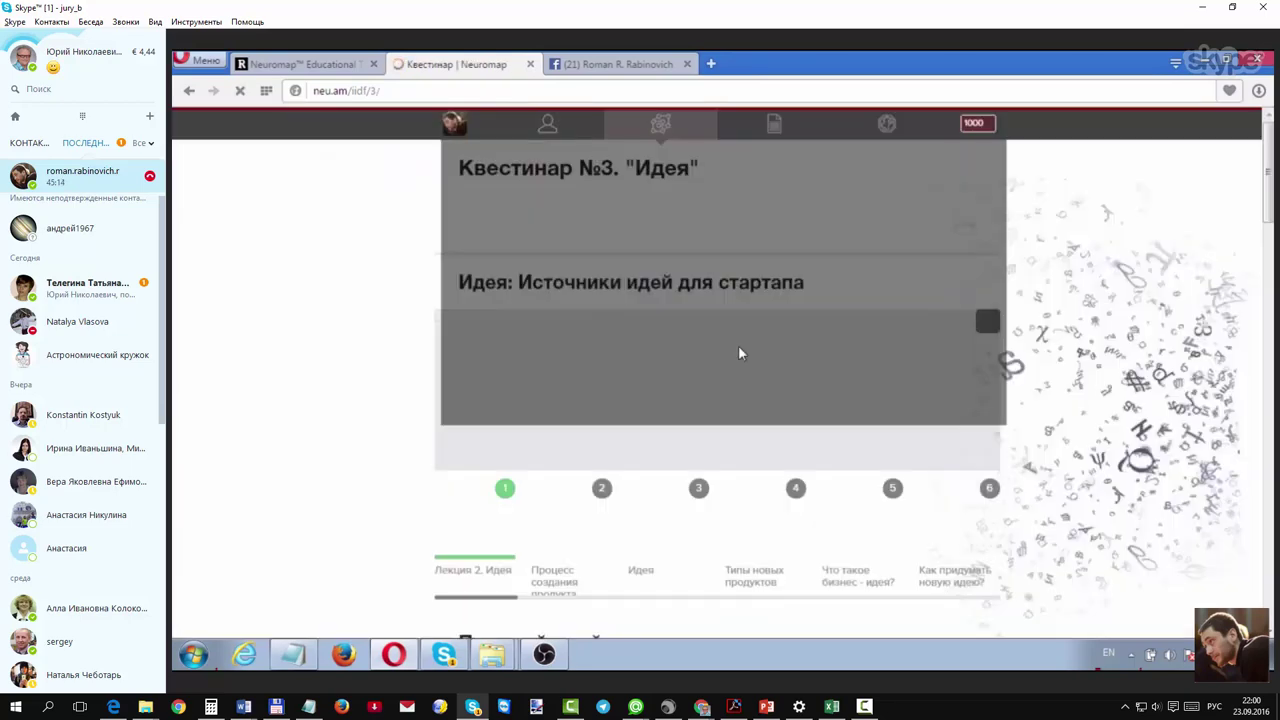
# Step: Open the step «Задание № 1. Сформулируйте идею» and display its submitted results
pyautogui.scroll(-5, 660, 300)
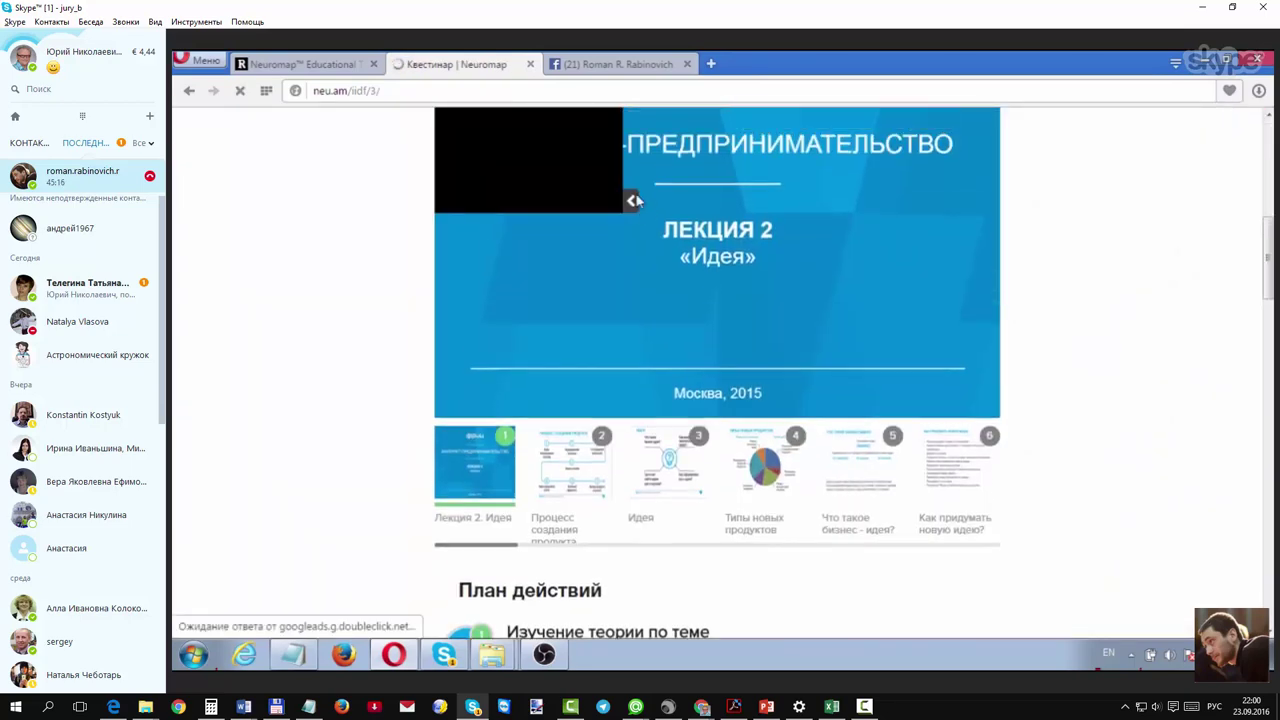
pyautogui.scroll(-1, 970, 403)
pyautogui.scroll(-9, 985, 406)
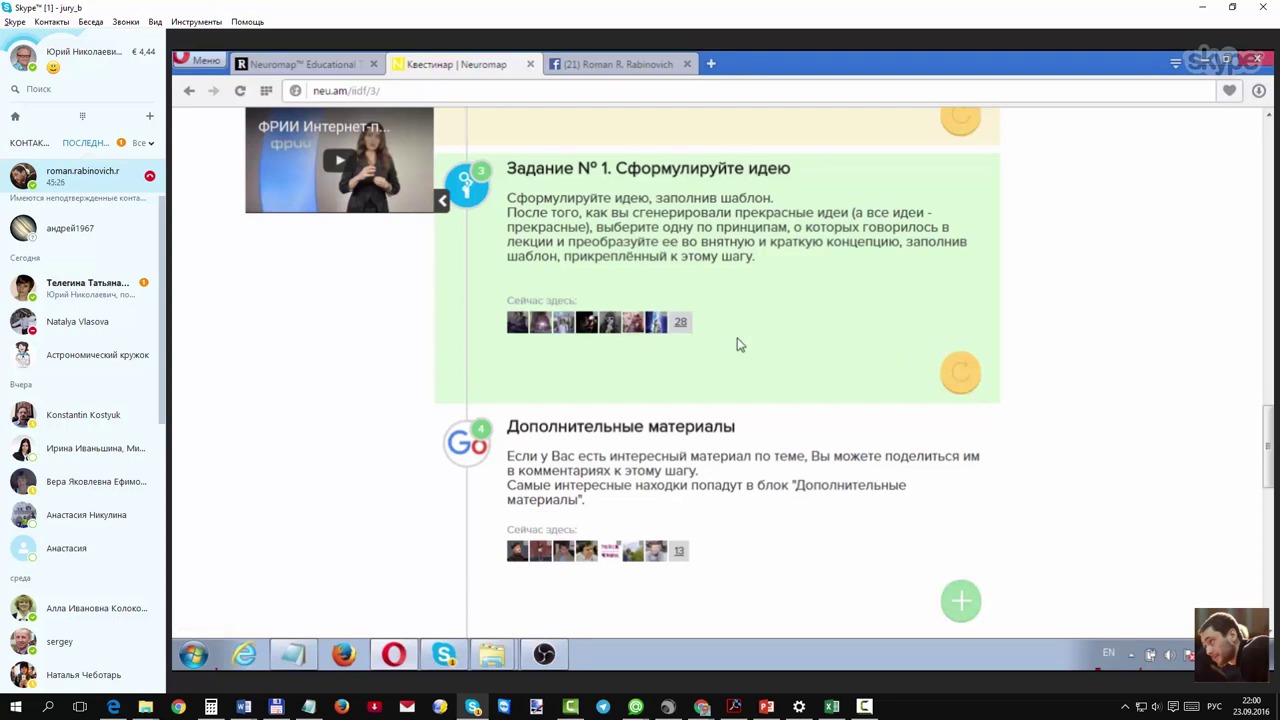
pyautogui.click(947, 388)
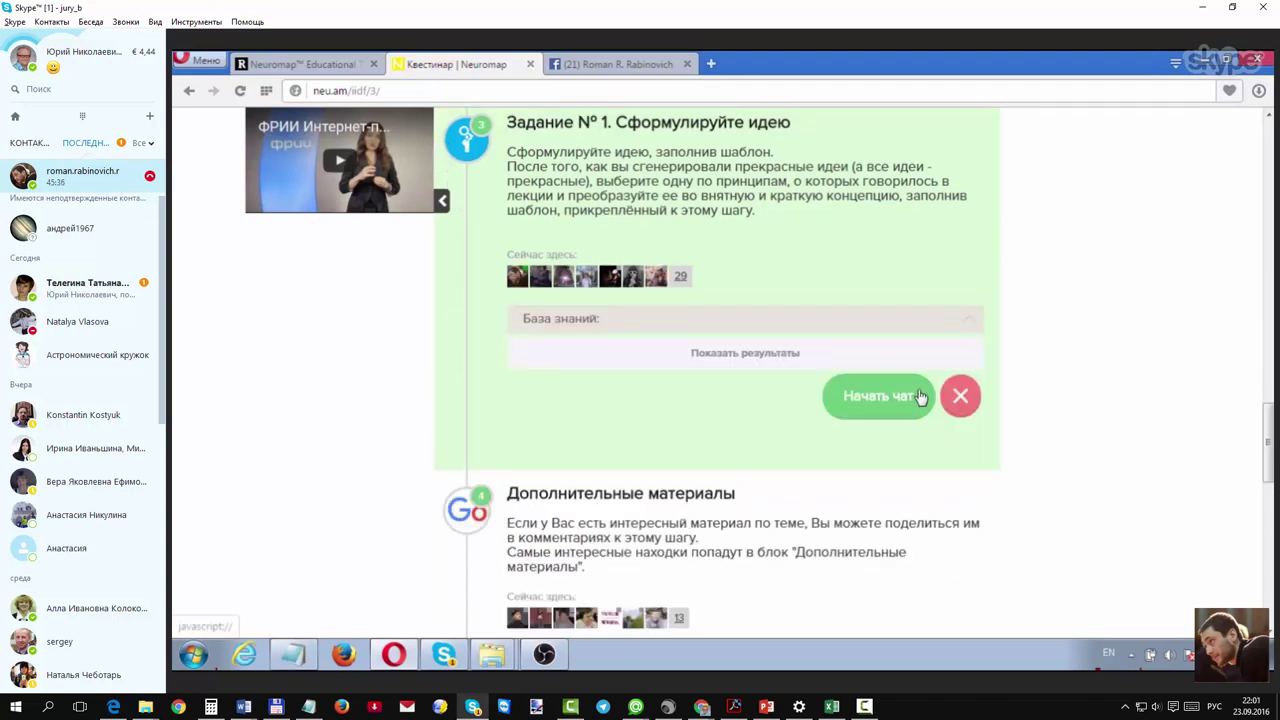
pyautogui.click(790, 368)
# Step: Skim the submitted answers and highlight the task title, especially the words «Сформулируйте идею»
pyautogui.scroll(-2, 808, 408)
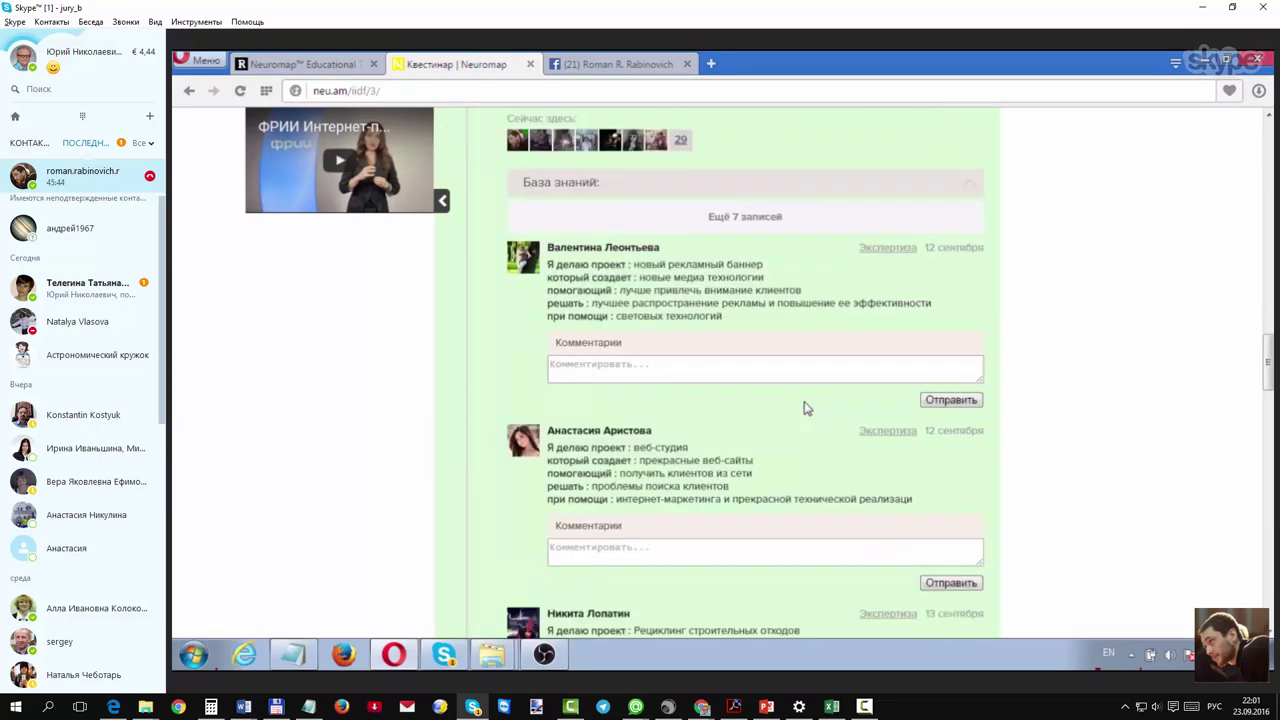
pyautogui.scroll(-5, 808, 408)
pyautogui.scroll(3, 795, 325)
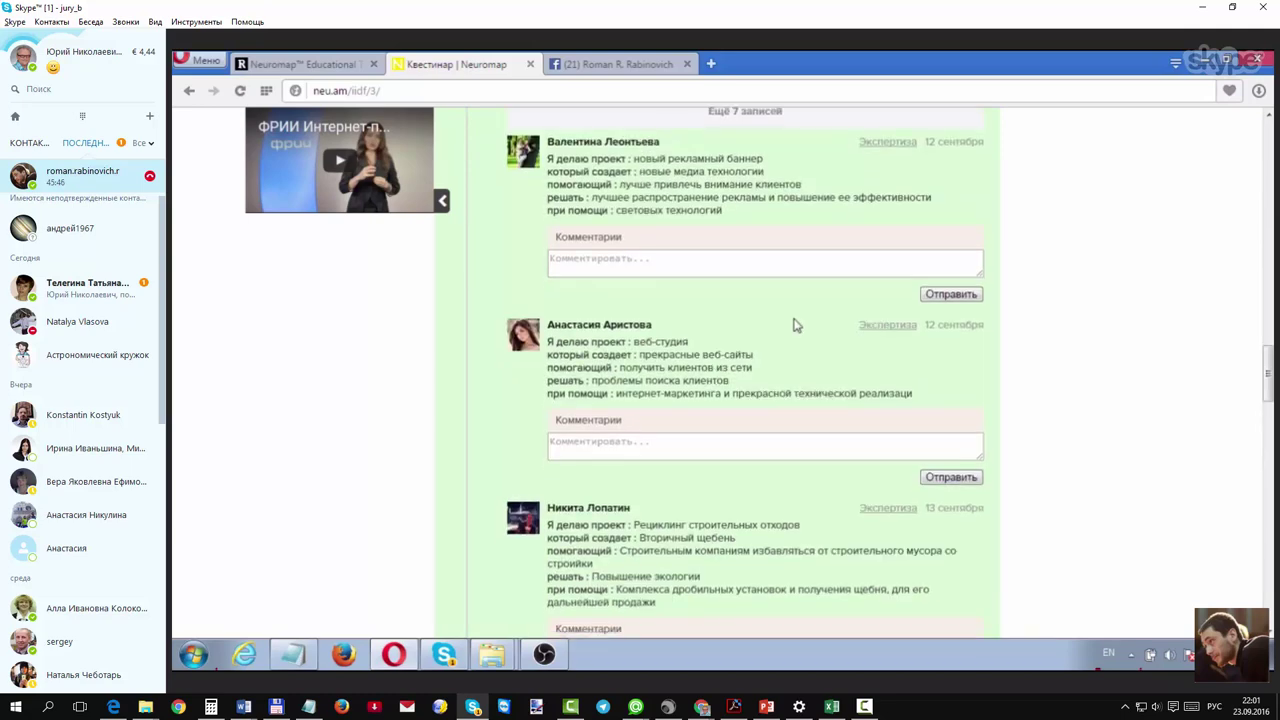
pyautogui.scroll(4, 795, 325)
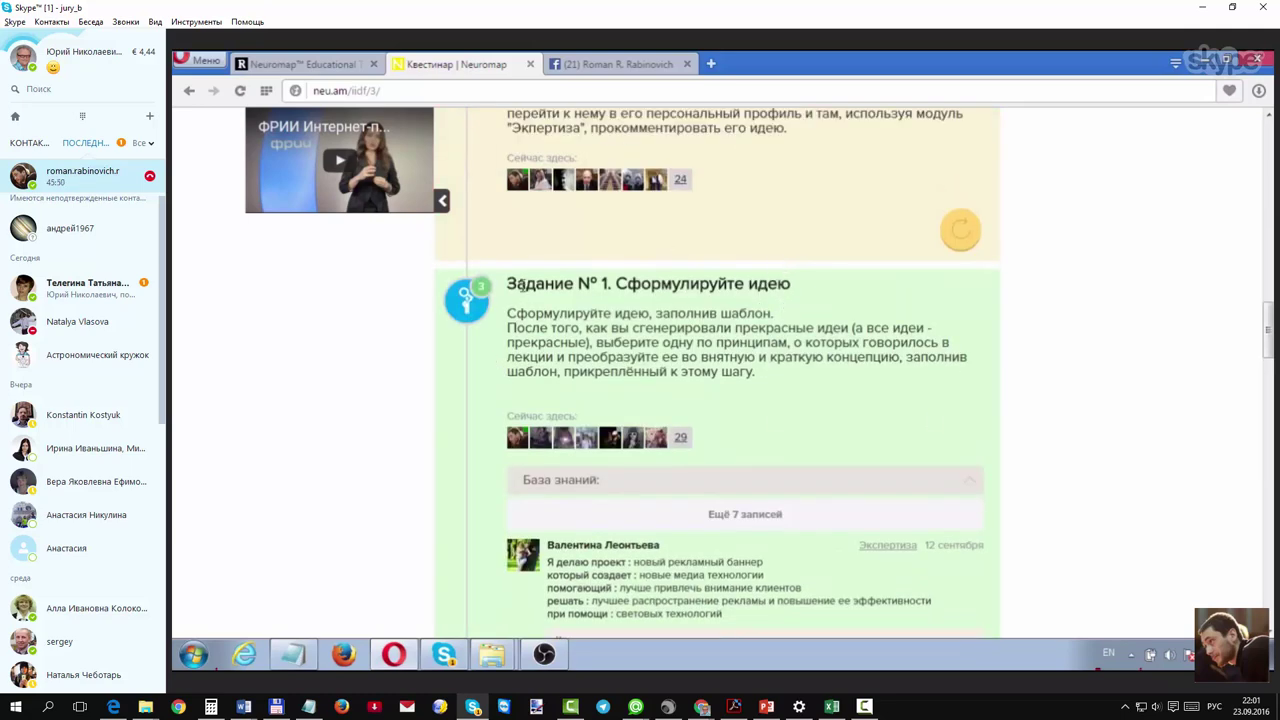
pyautogui.moveTo(512, 284); pyautogui.dragTo(834, 292)
pyautogui.click(830, 298)
pyautogui.moveTo(617, 284); pyautogui.dragTo(799, 290)
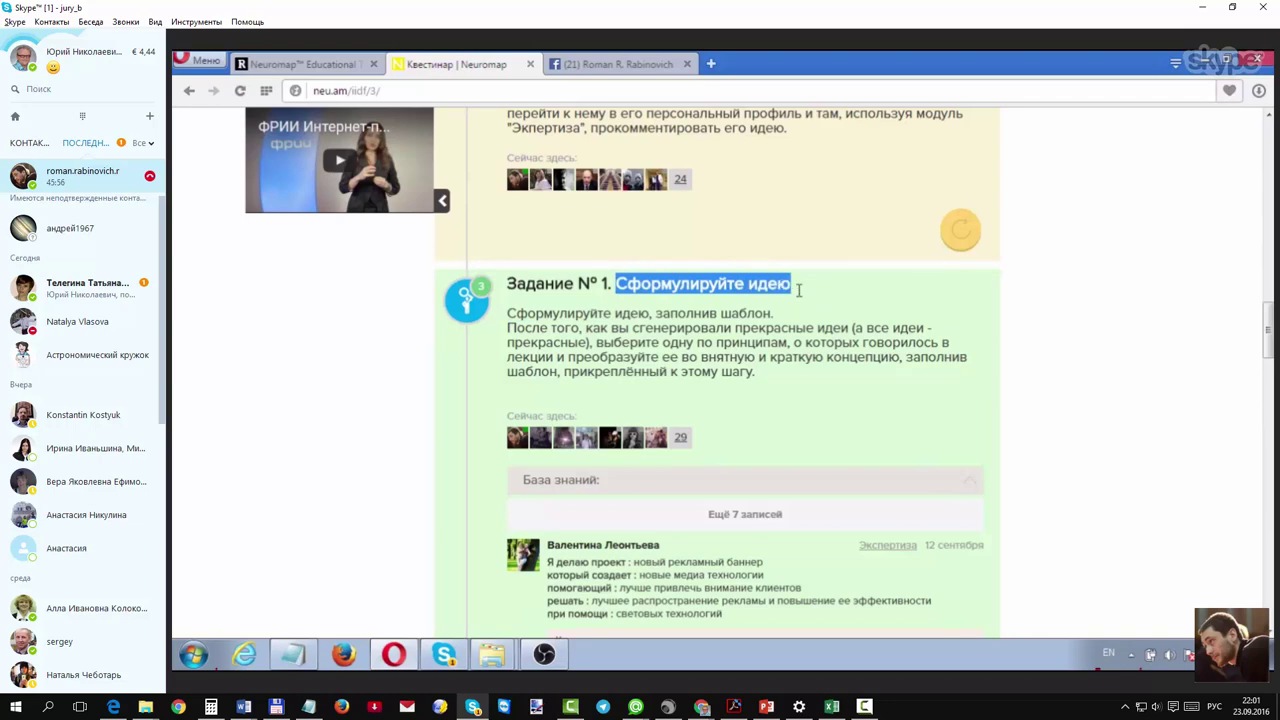
pyautogui.click(799, 296)
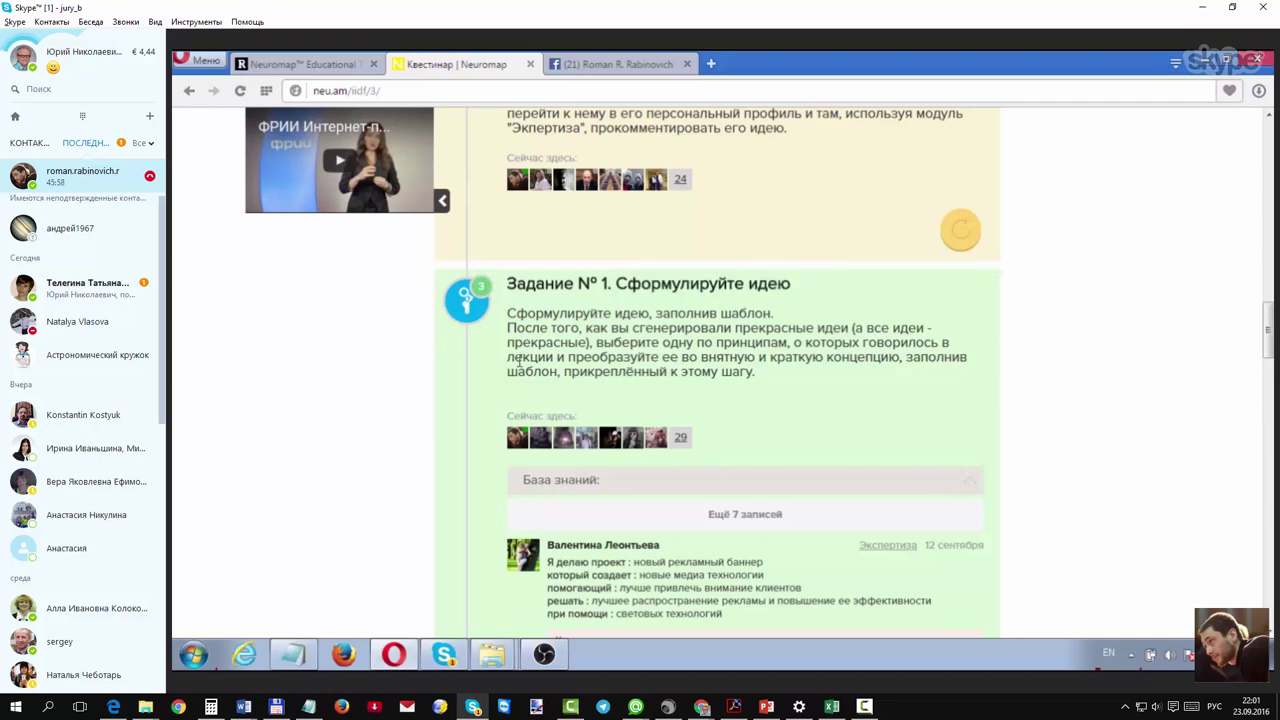
# Step: Examine the description of Задание № 1 and the participants' filled-in idea templates, from the first displayed entry to the last
pyautogui.scroll(-4, 550, 340)
pyautogui.scroll(6, 570, 390)
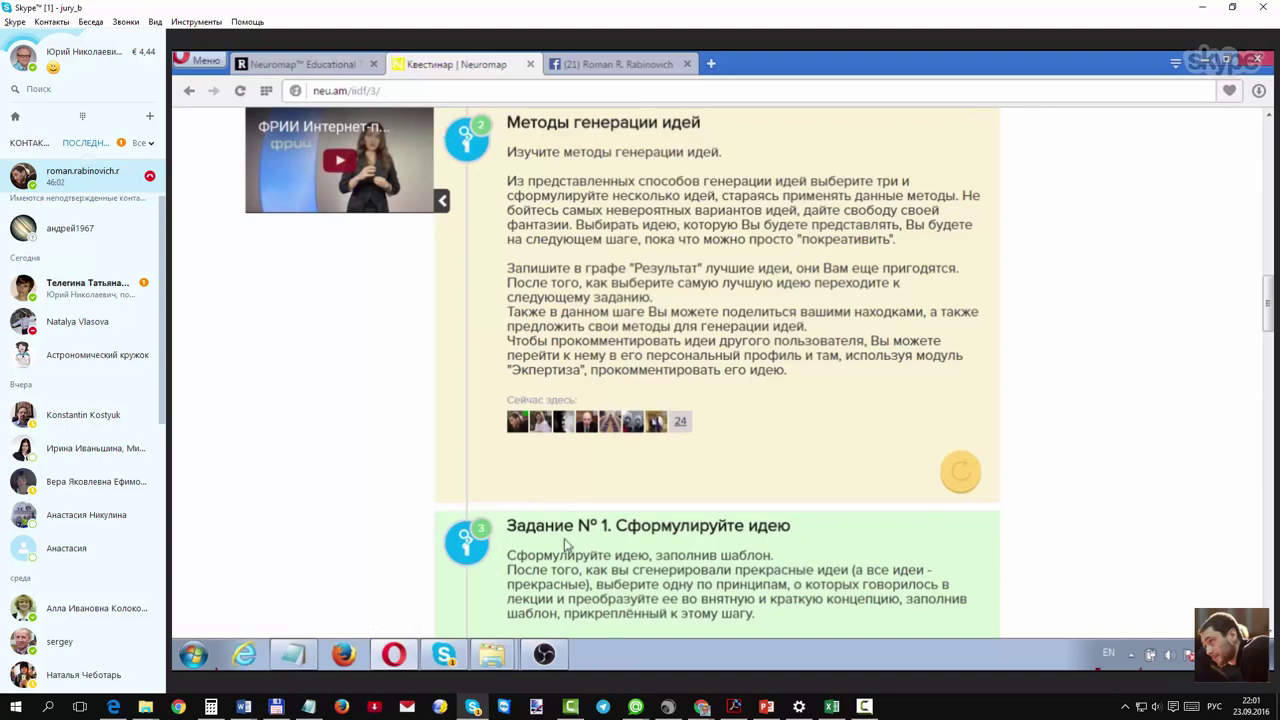
pyautogui.scroll(-2, 585, 535)
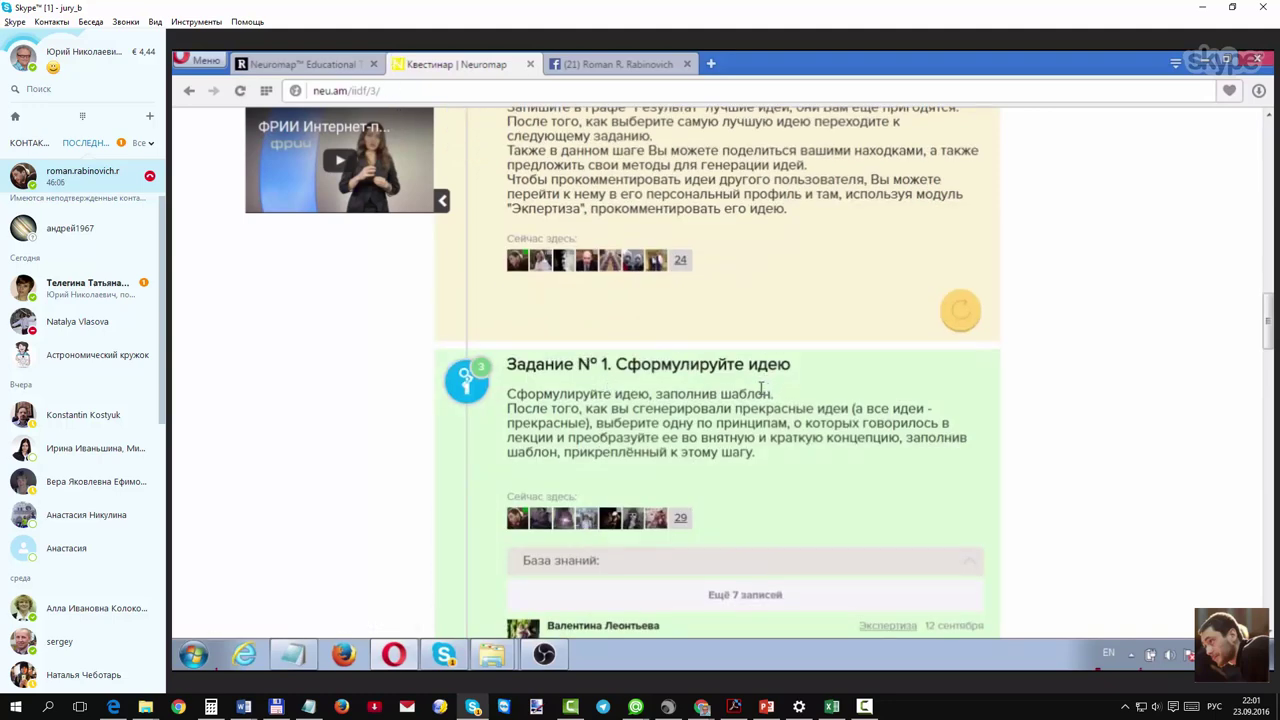
pyautogui.scroll(-4, 760, 388)
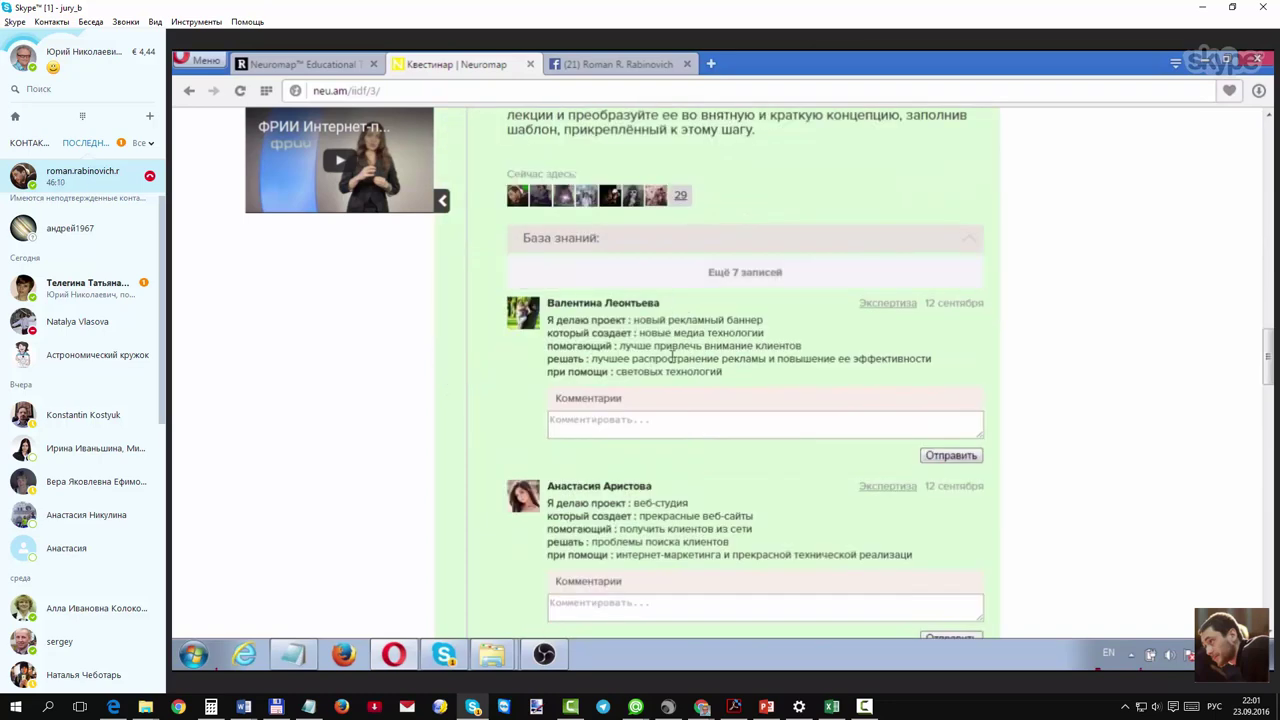
pyautogui.scroll(2, 716, 348)
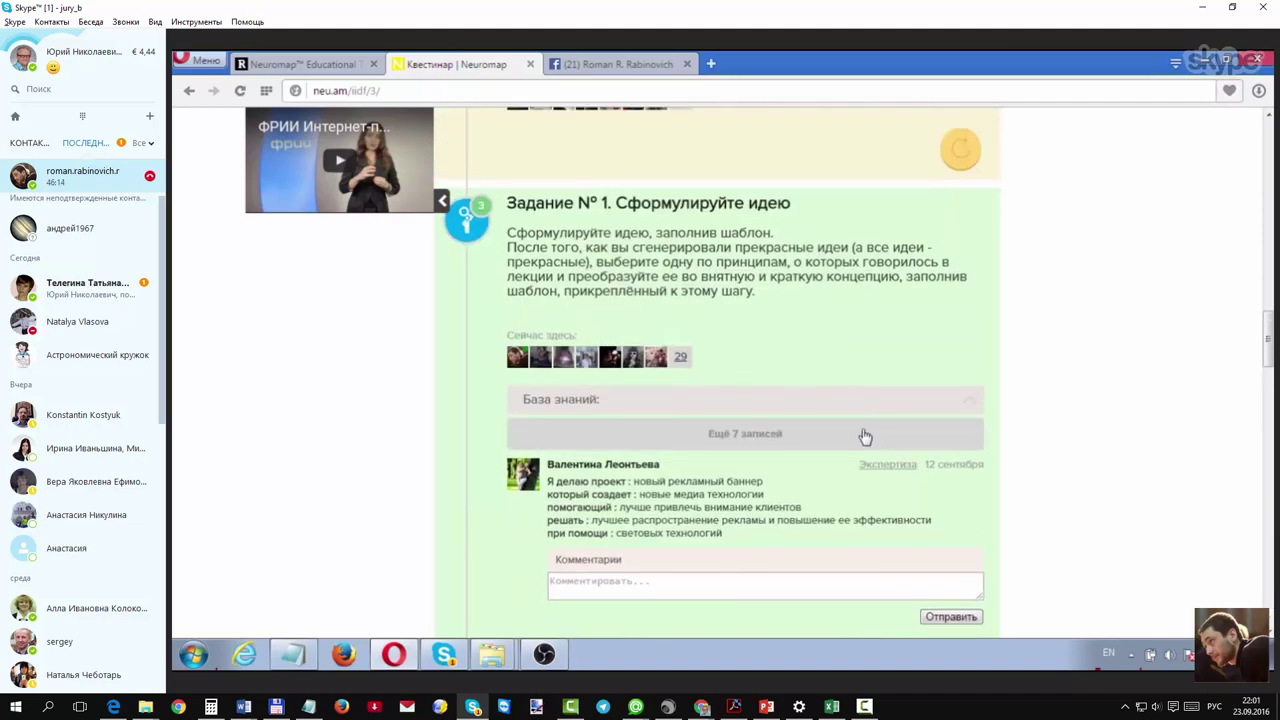
pyautogui.scroll(-1, 840, 436)
pyautogui.scroll(-5, 800, 430)
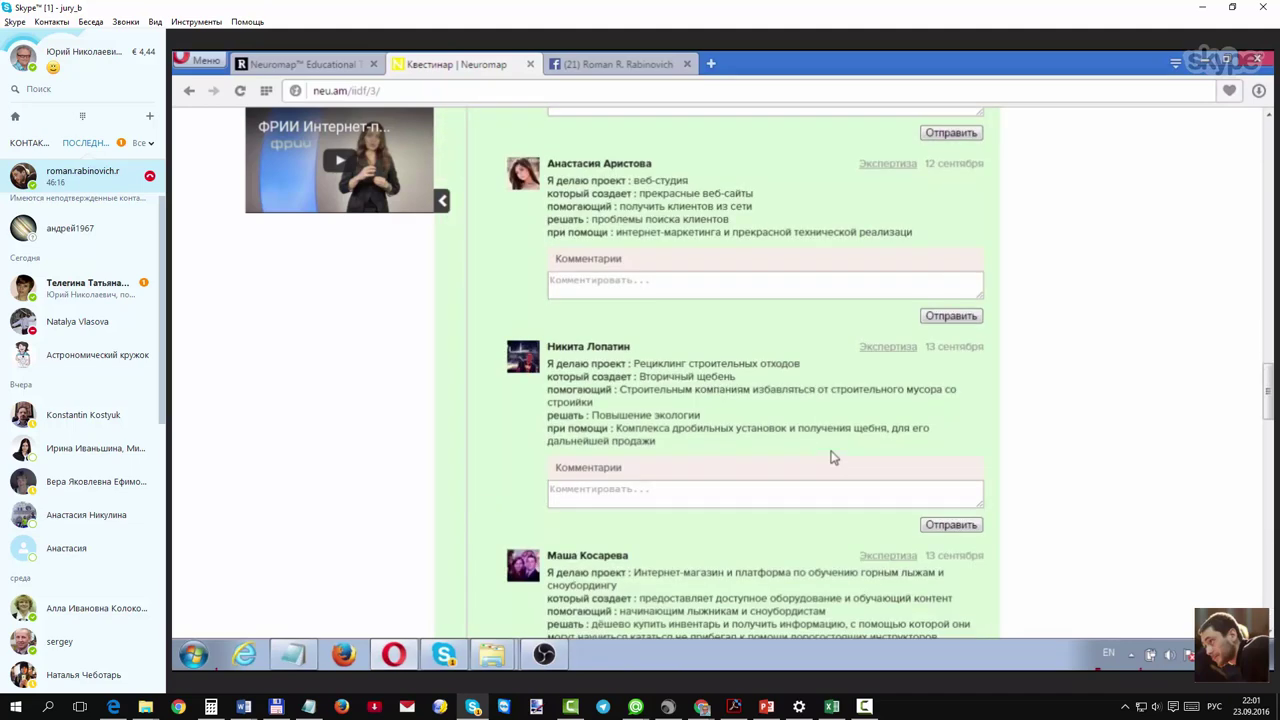
pyautogui.scroll(5, 815, 435)
pyautogui.scroll(-2, 850, 400)
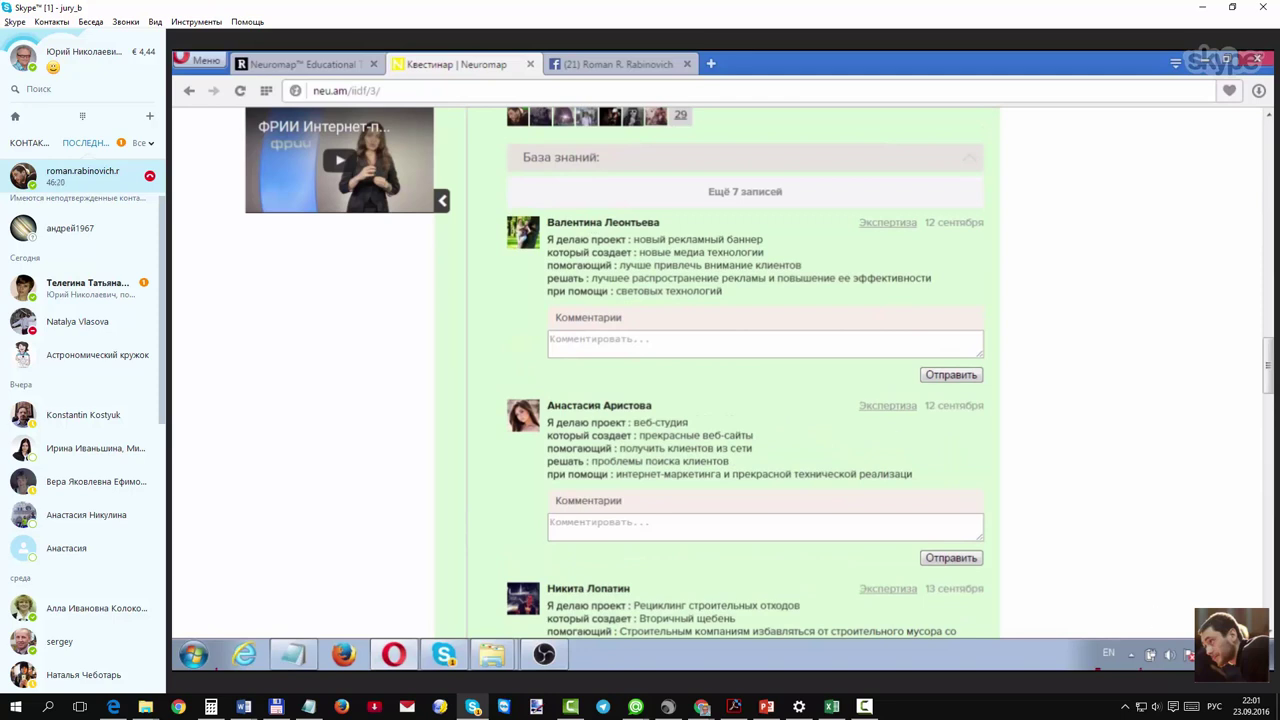
pyautogui.scroll(2, 900, 490)
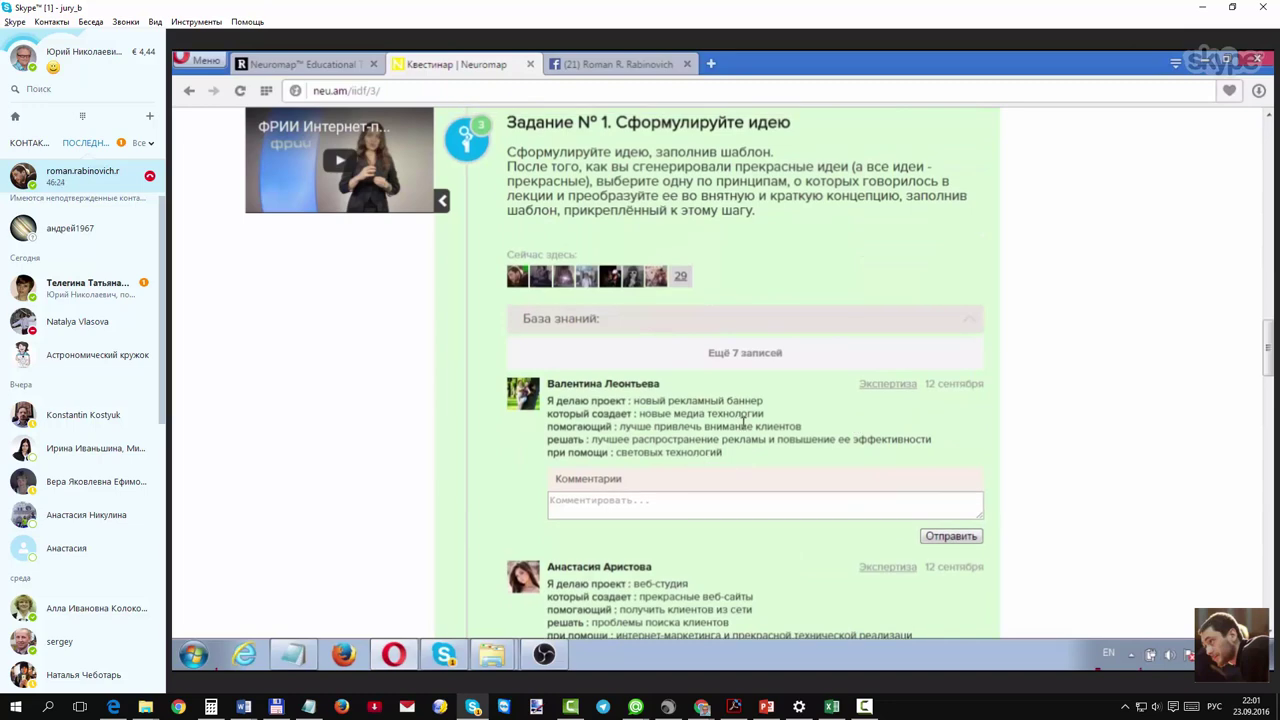
pyautogui.scroll(-6, 752, 449)
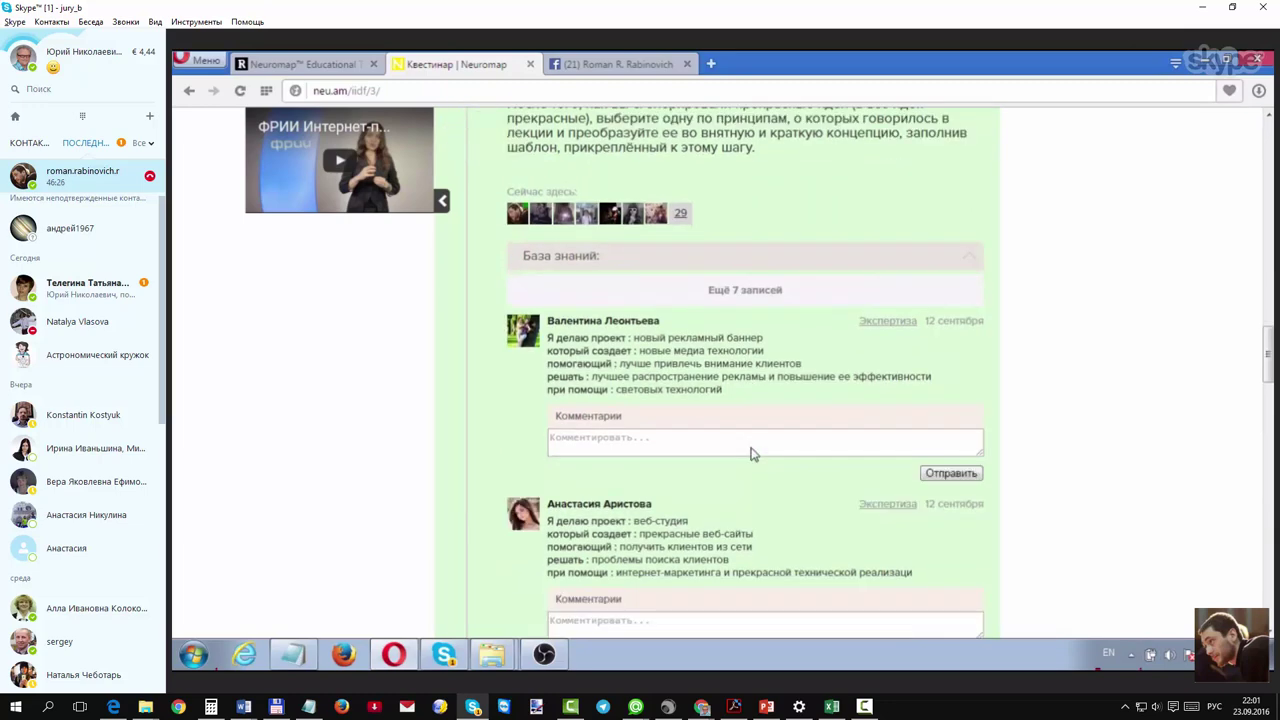
pyautogui.scroll(-15, 670, 365)
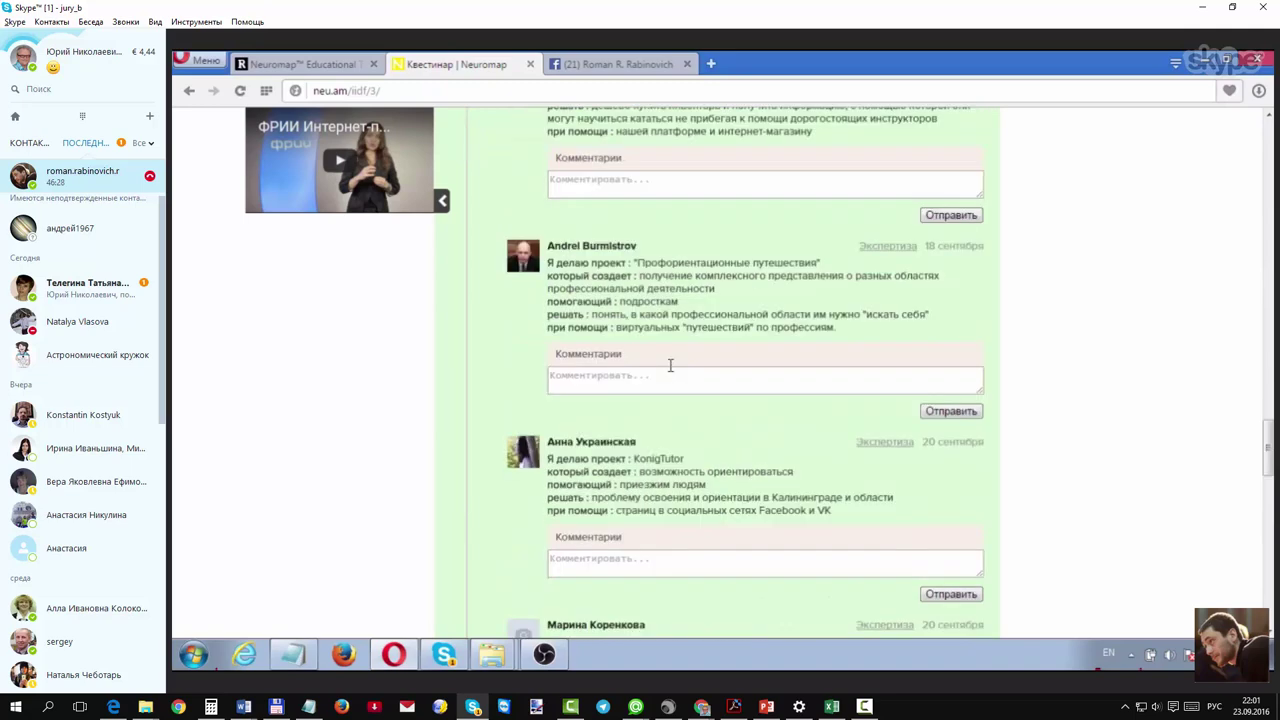
pyautogui.scroll(6, 753, 393)
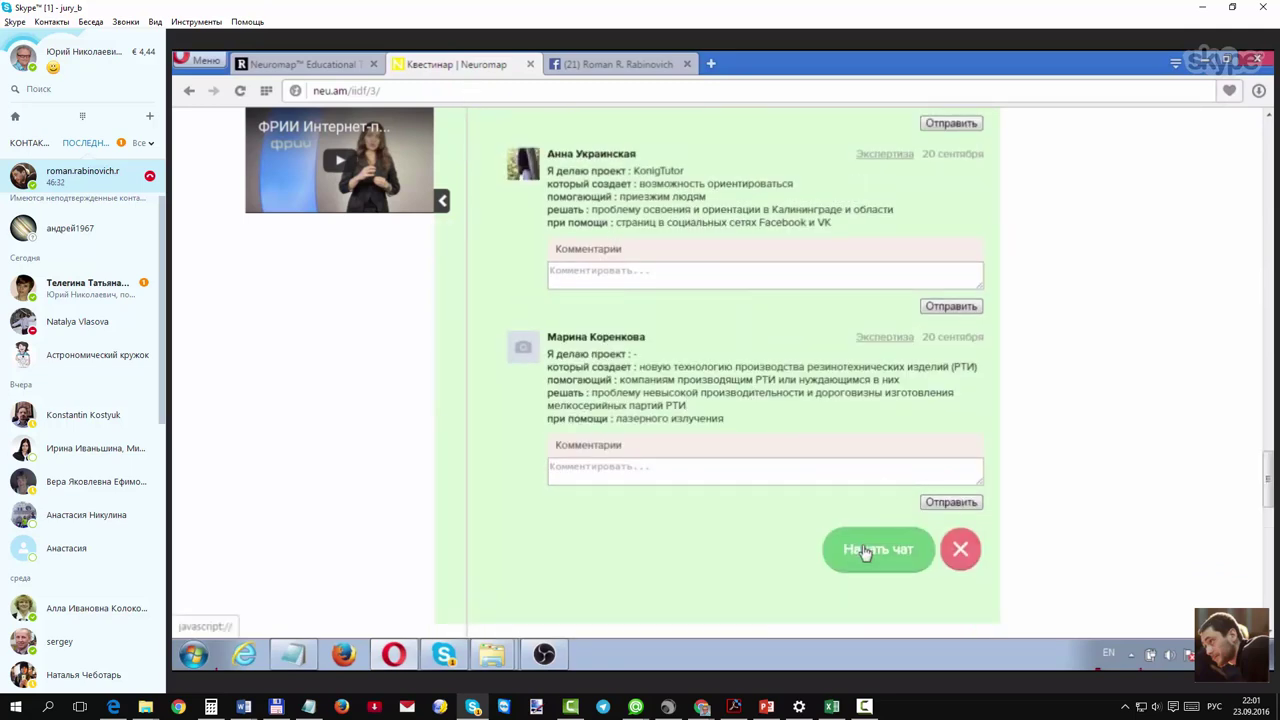
# Step: Load the project editor at neu.am/iidf/edit and expand «Шаг 3 (Задание № 1. Сформулируйте идею)»
pyautogui.click(454, 91)
pyautogui.press('BackSpace')
pyautogui.press('BackSpace')
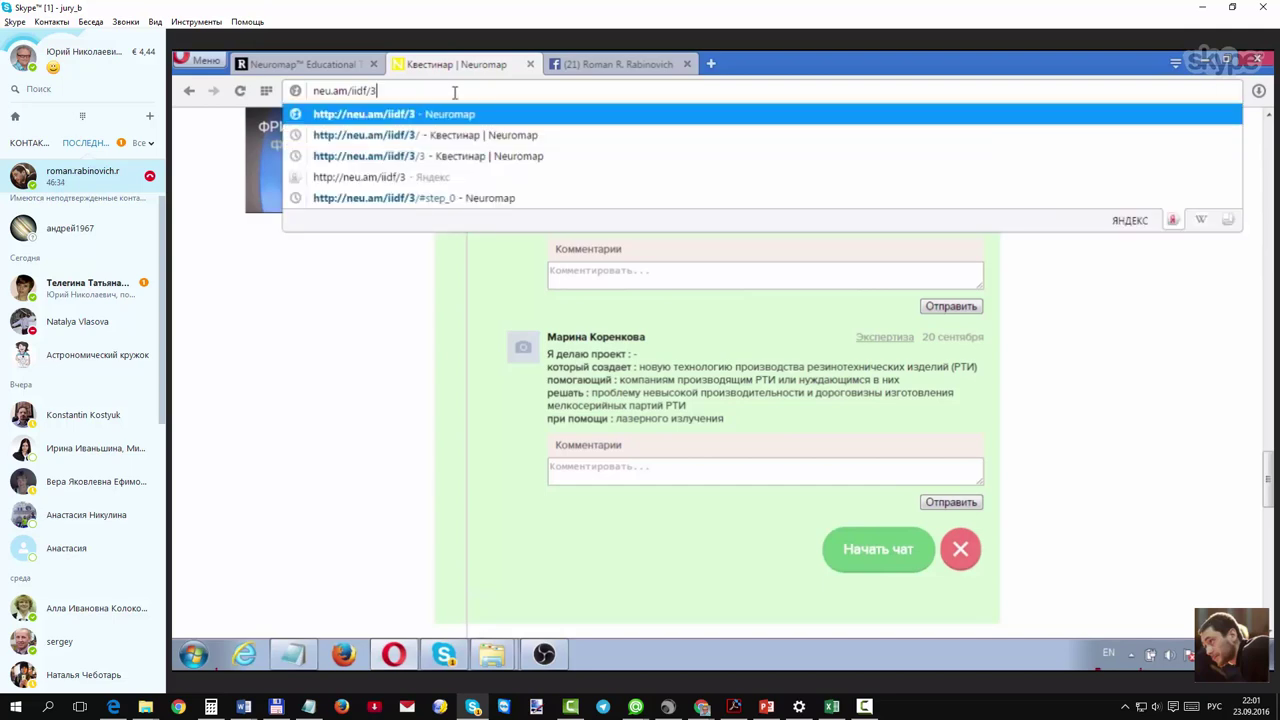
pyautogui.write('edit')
pyautogui.press('Return')
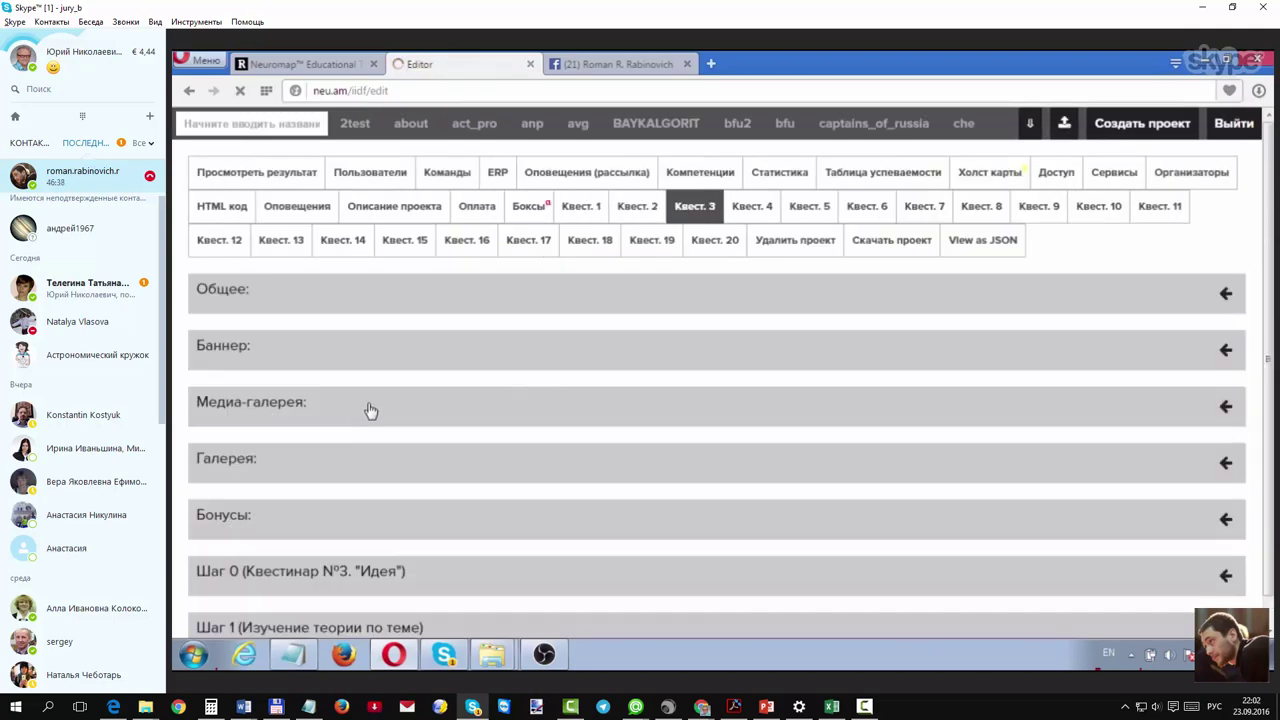
pyautogui.scroll(-3, 369, 409)
pyautogui.click(437, 458)
pyautogui.click(449, 460)
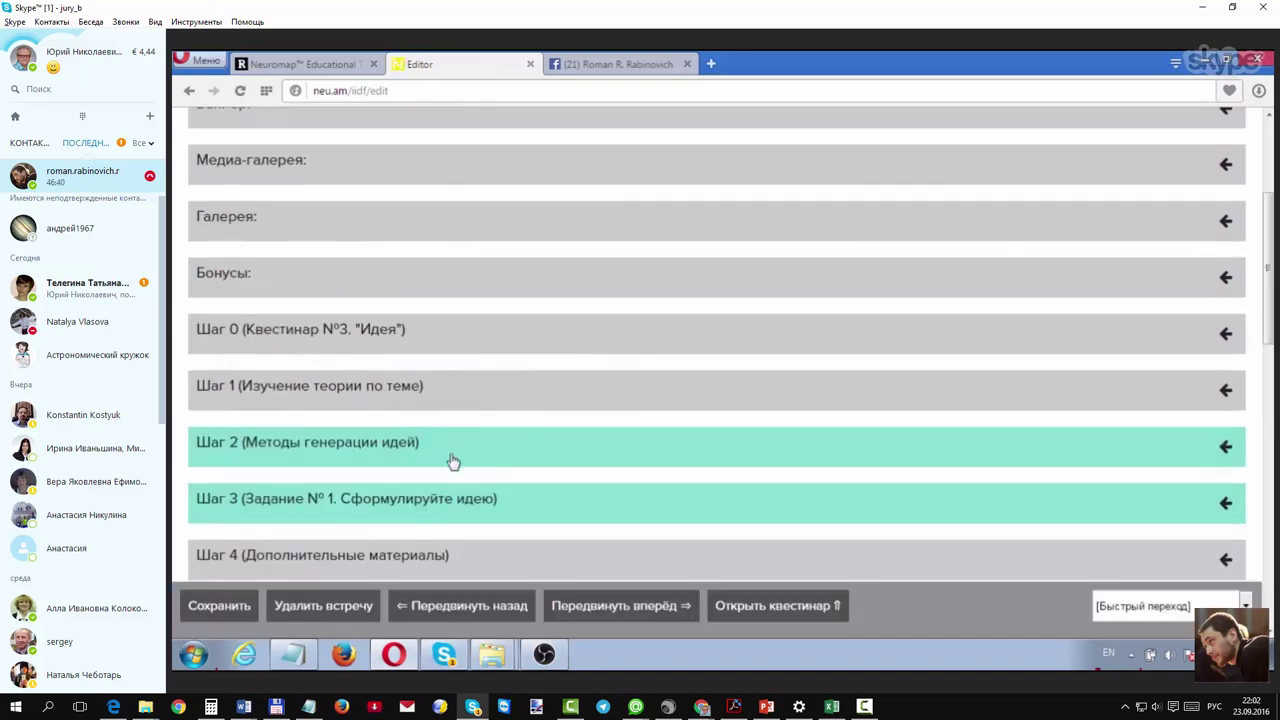
pyautogui.click(400, 512)
# Step: Set Chat view to «Нет» for Шаг 3 and save the questinar
pyautogui.scroll(-2, 337, 517)
pyautogui.click(366, 410)
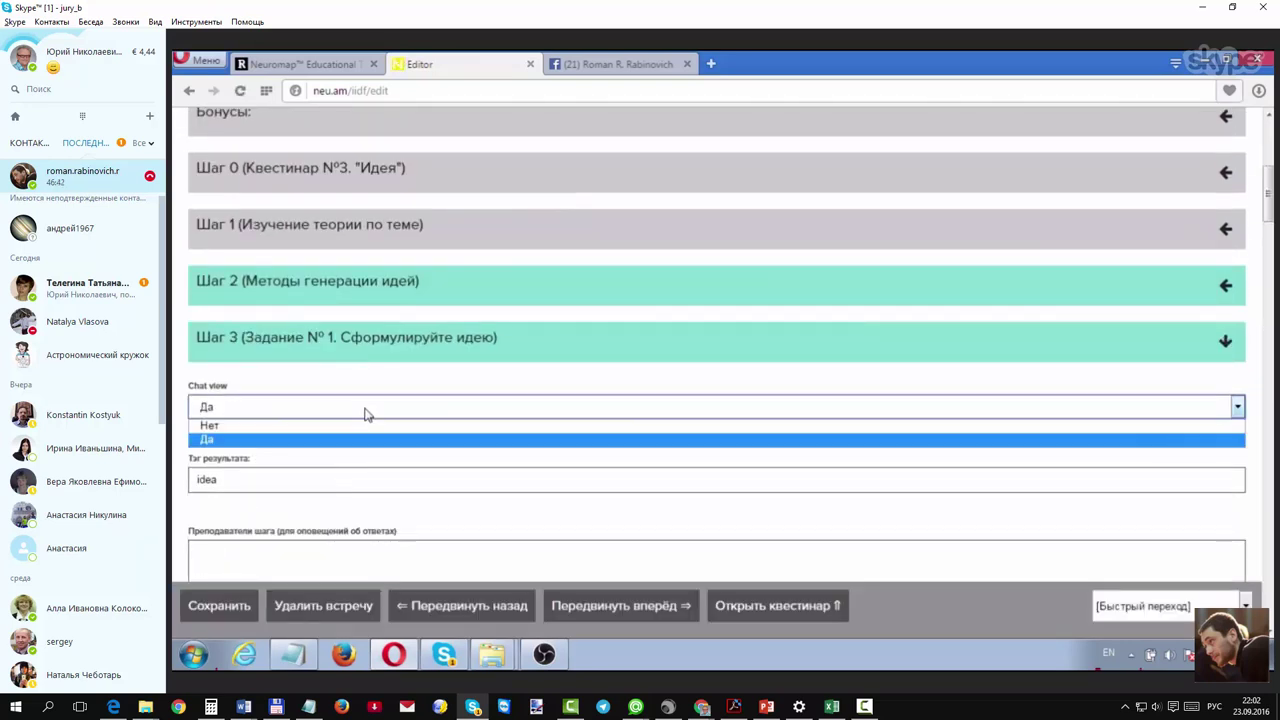
pyautogui.click(298, 424)
pyautogui.click(289, 421)
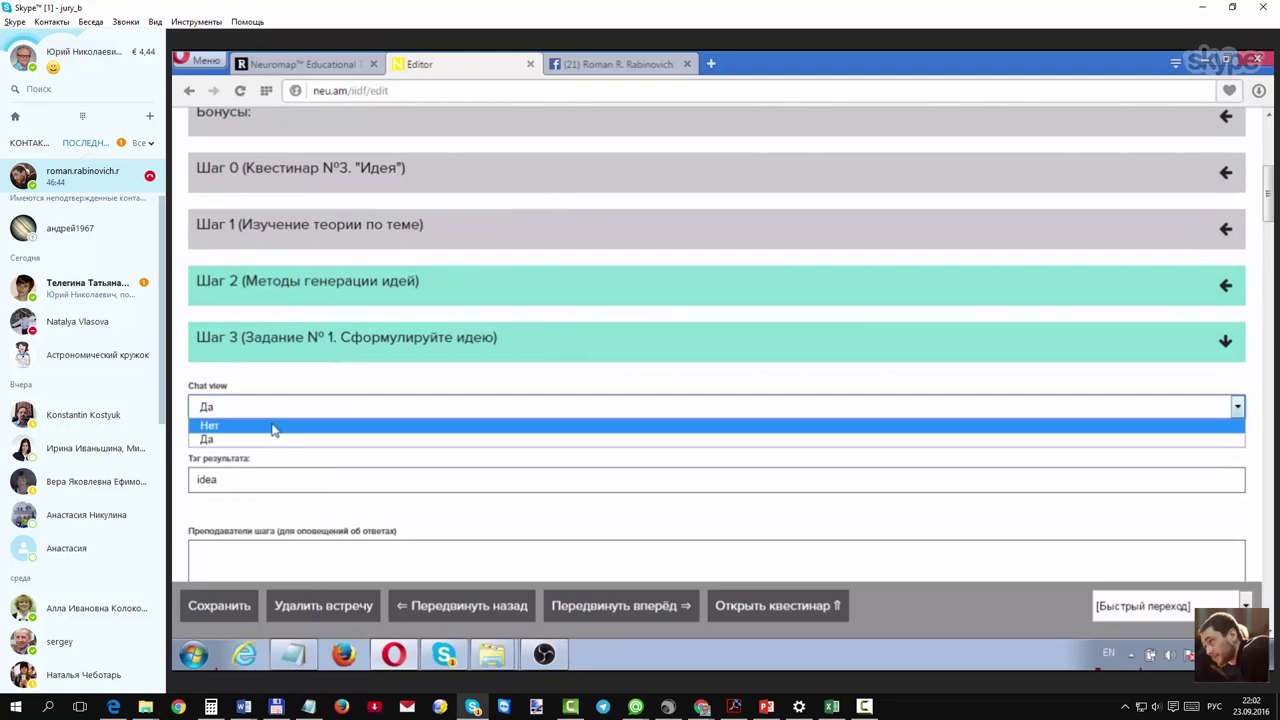
pyautogui.click(284, 438)
pyautogui.click(220, 610)
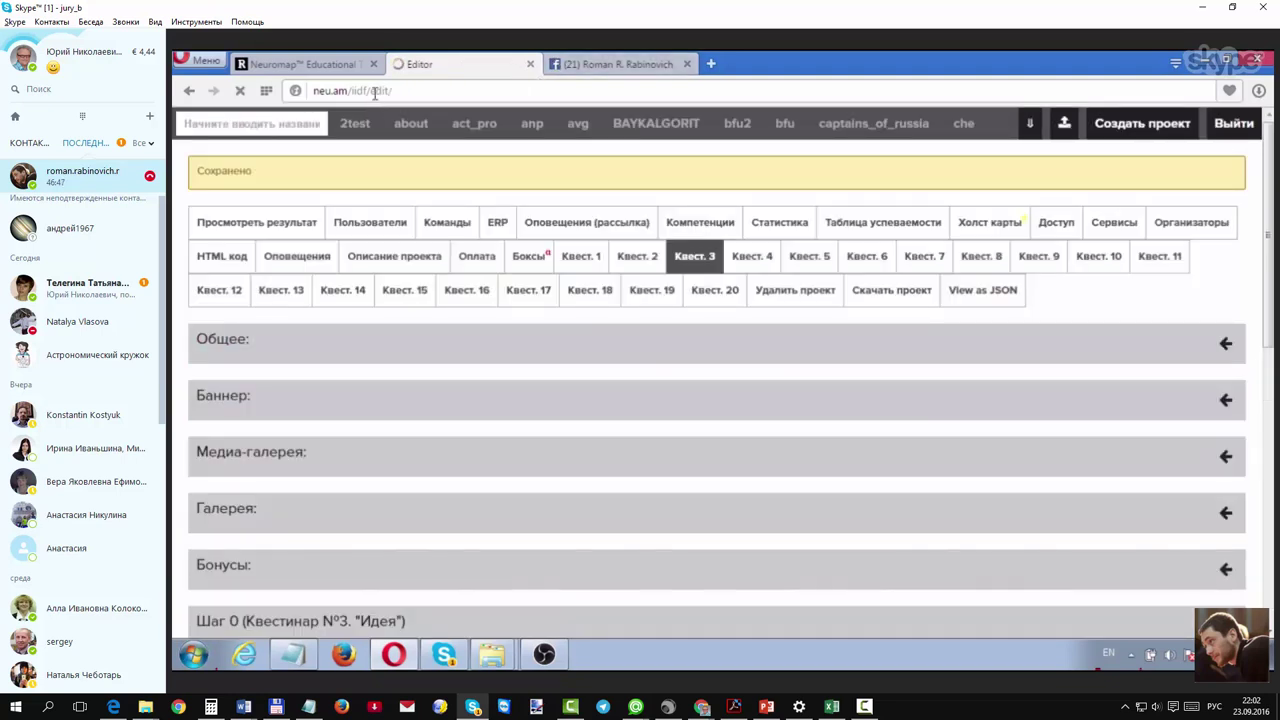
# Step: Replace the editor part of the address to load the third questinar at neu.am/iidf/3
pyautogui.moveTo(372, 91); pyautogui.dragTo(471, 91)
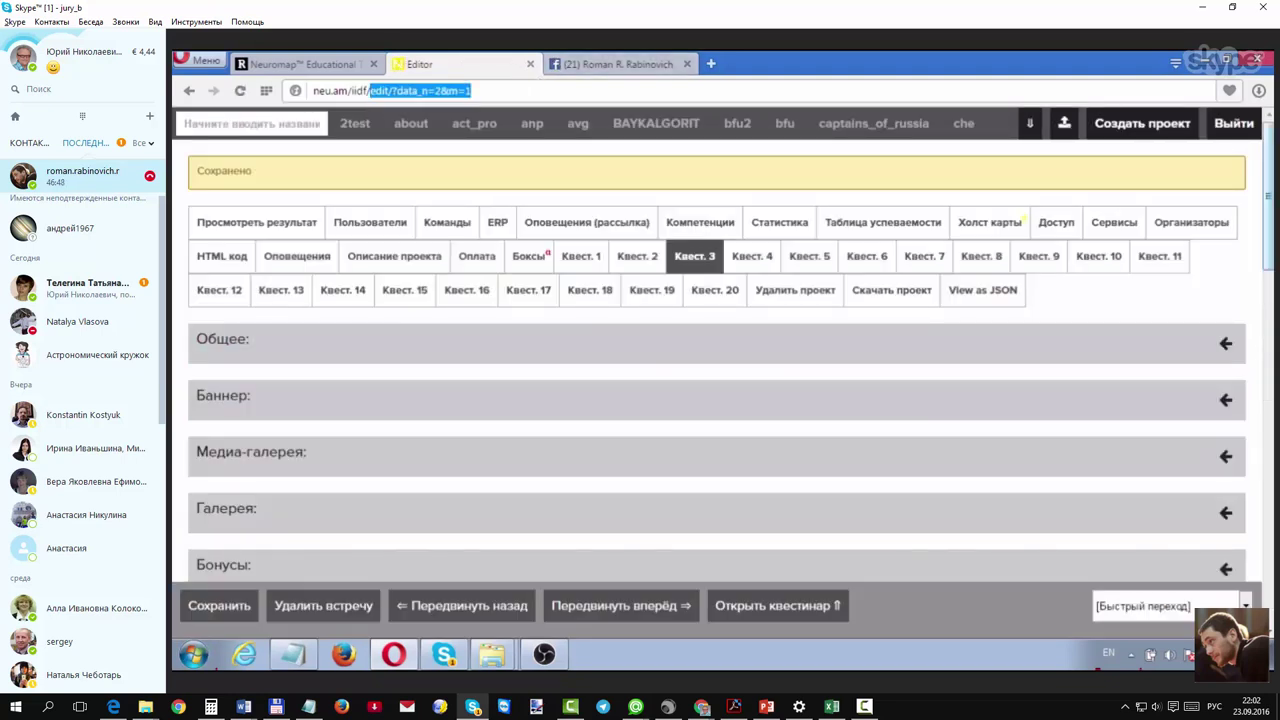
pyautogui.write('3')
pyautogui.press('Return')
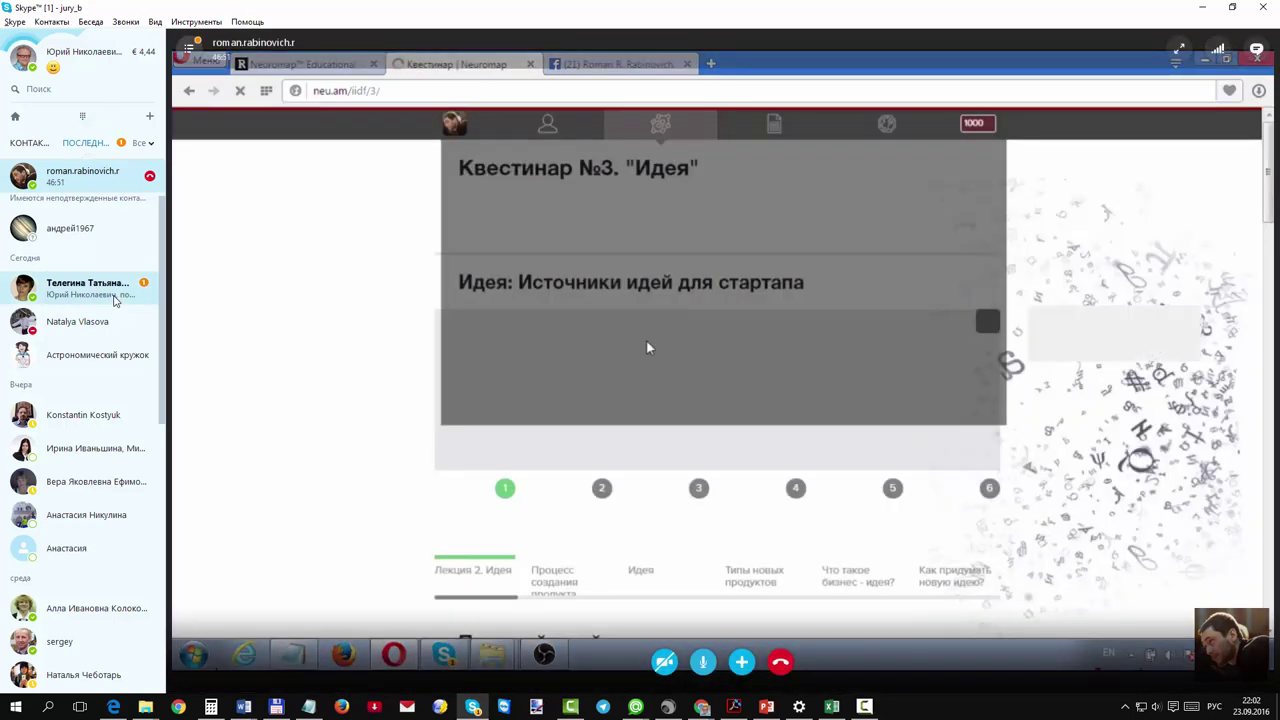
# Step: Open the Skype conversation with the unread message and reply «да»
pyautogui.click(115, 299)
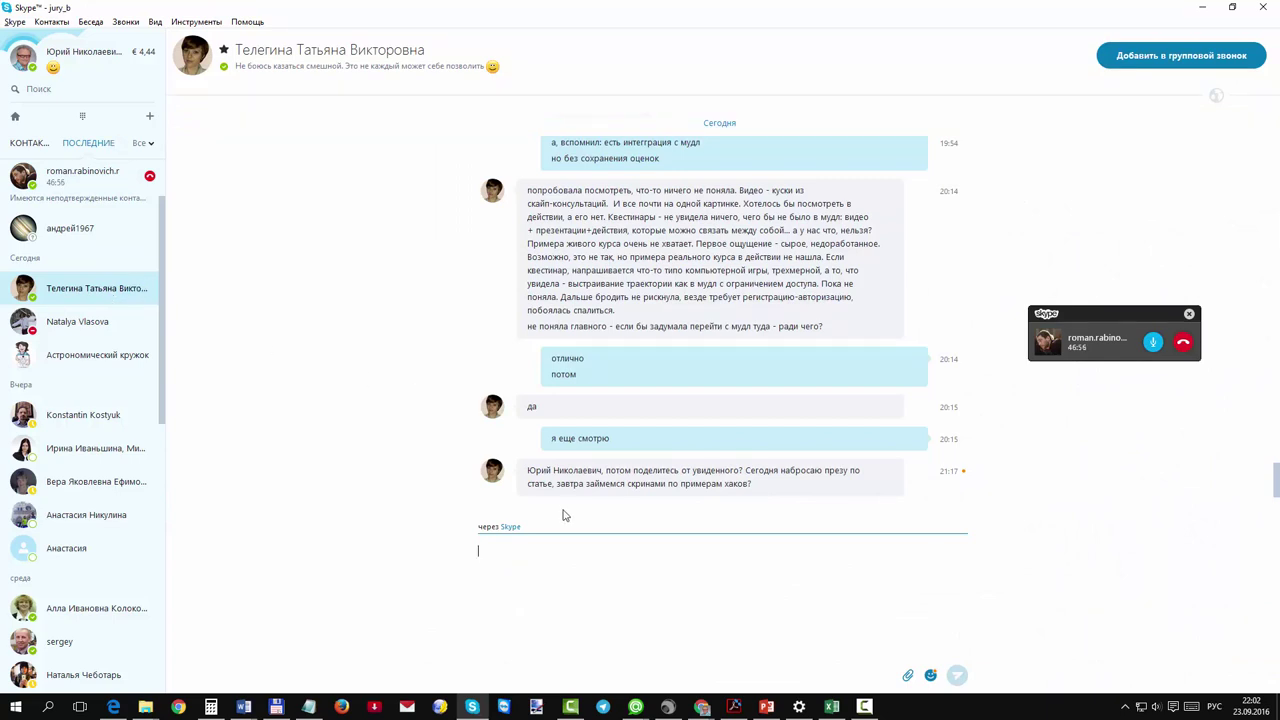
pyautogui.write('да')
pyautogui.press('Return')
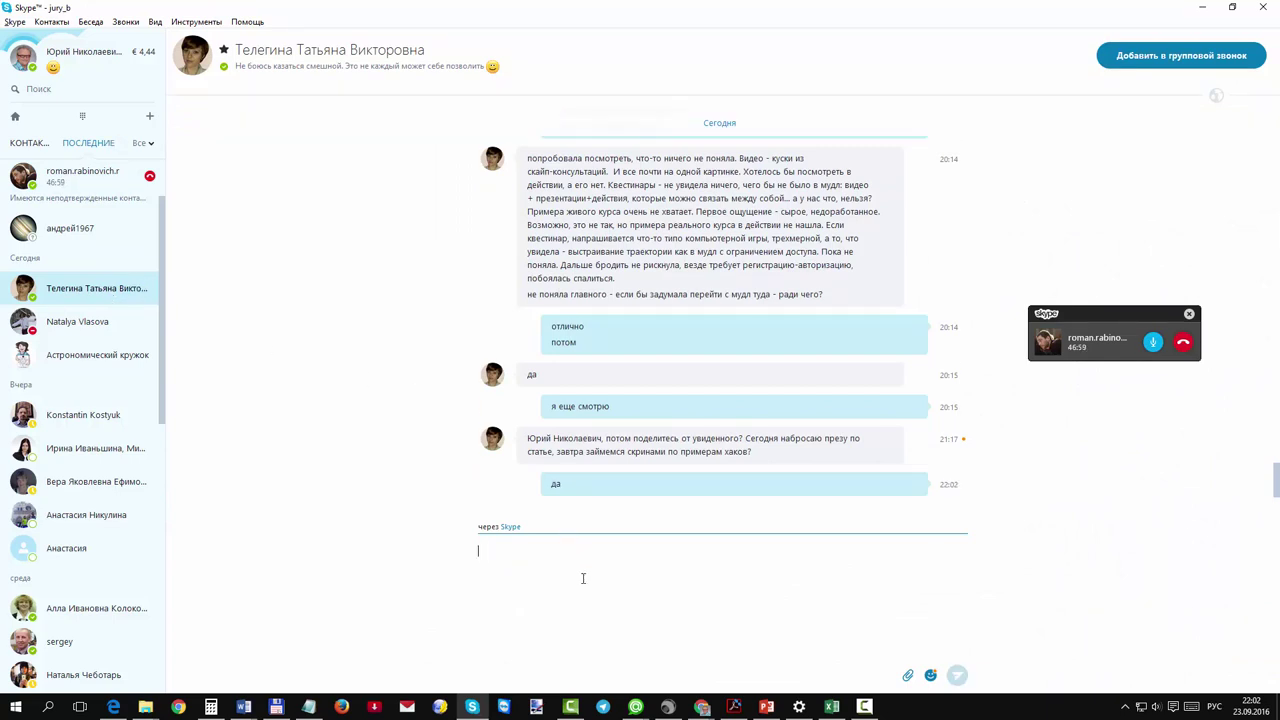
pyautogui.click(1199, 10)
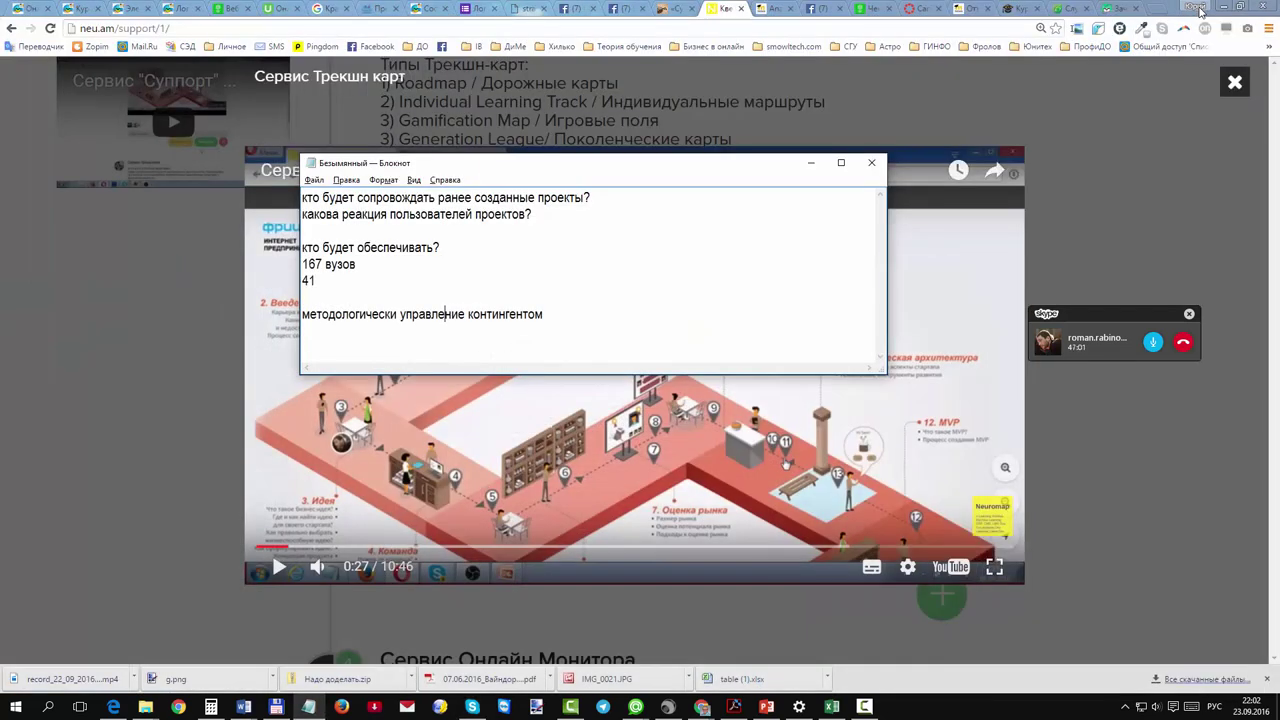
pyautogui.click(1095, 101)
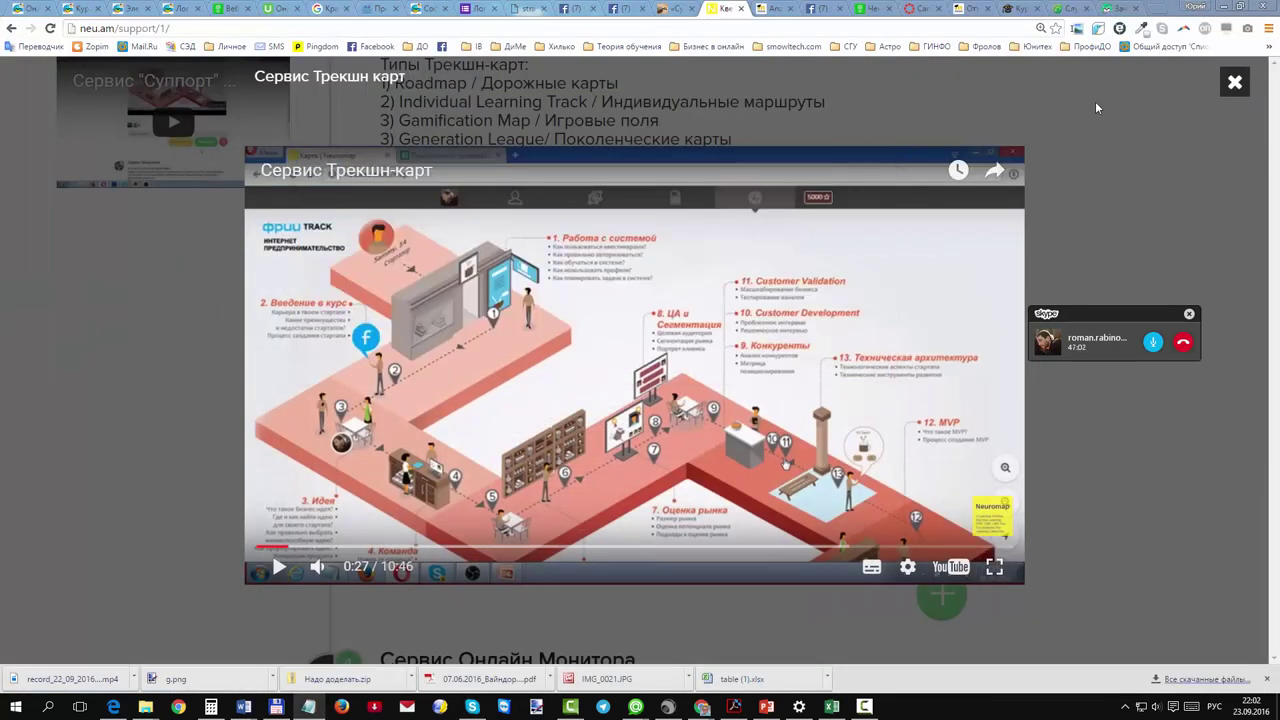
pyautogui.click(472, 706)
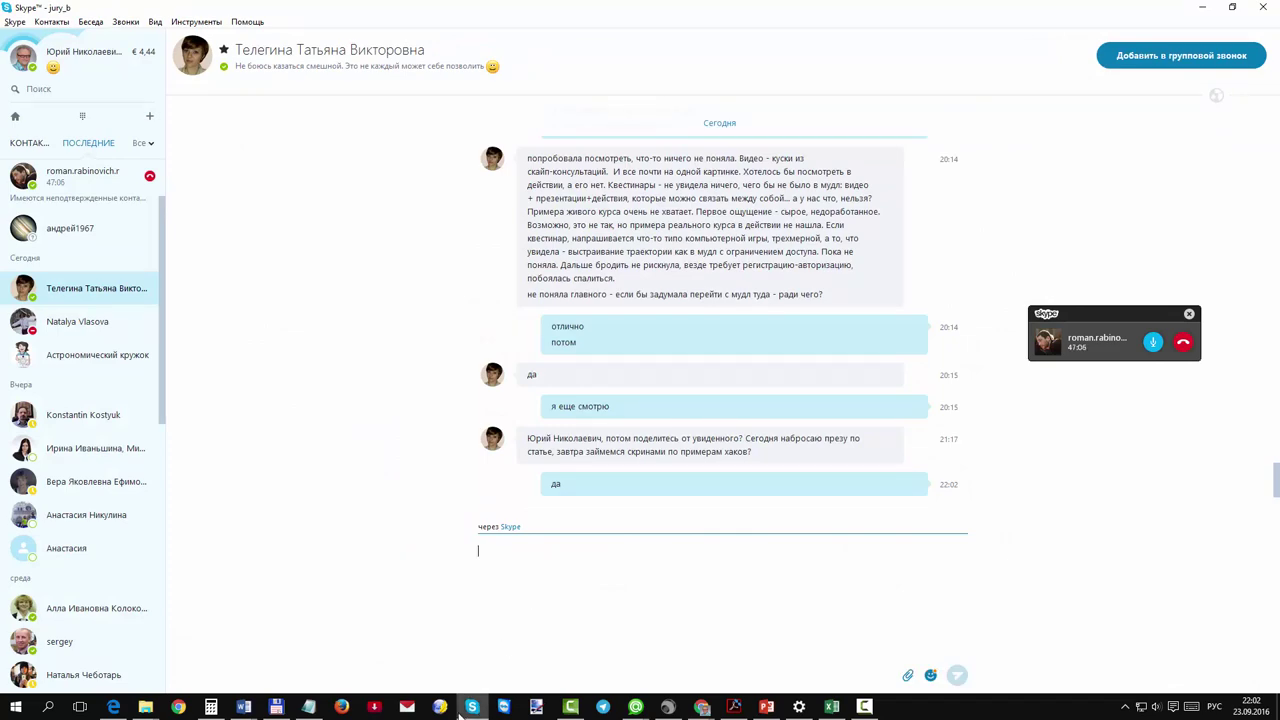
pyautogui.click(472, 706)
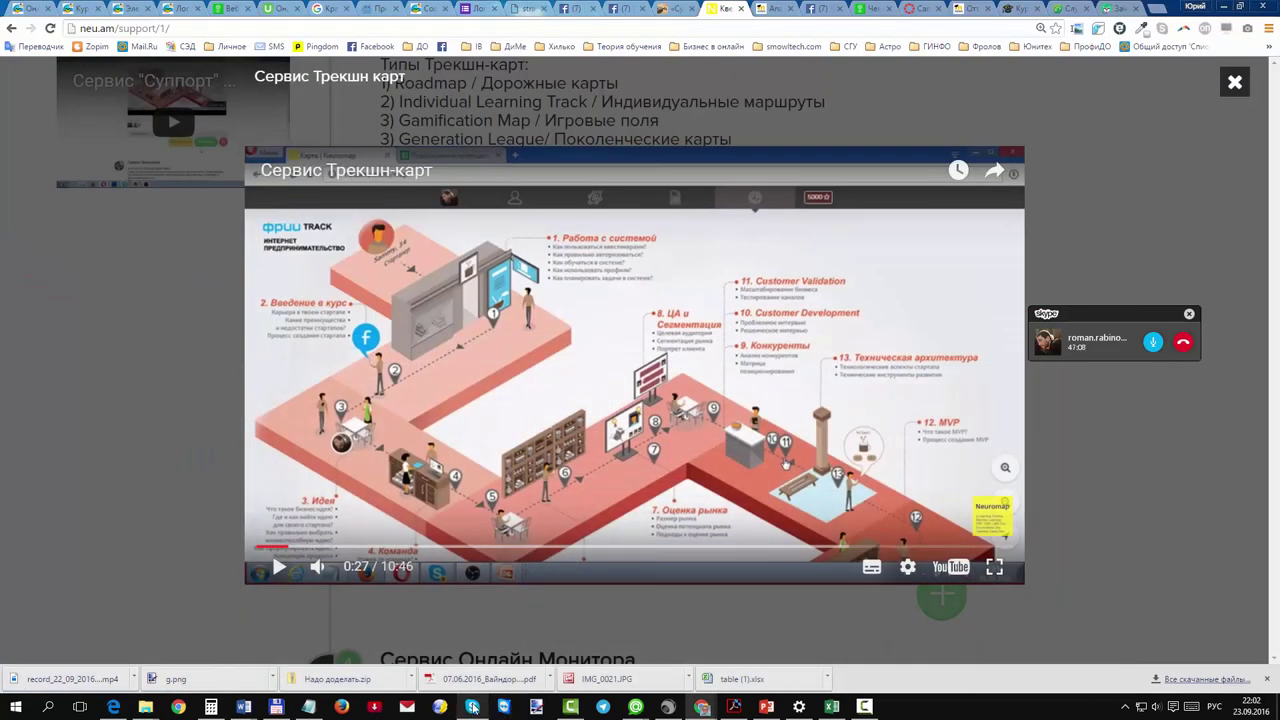
pyautogui.click(472, 706)
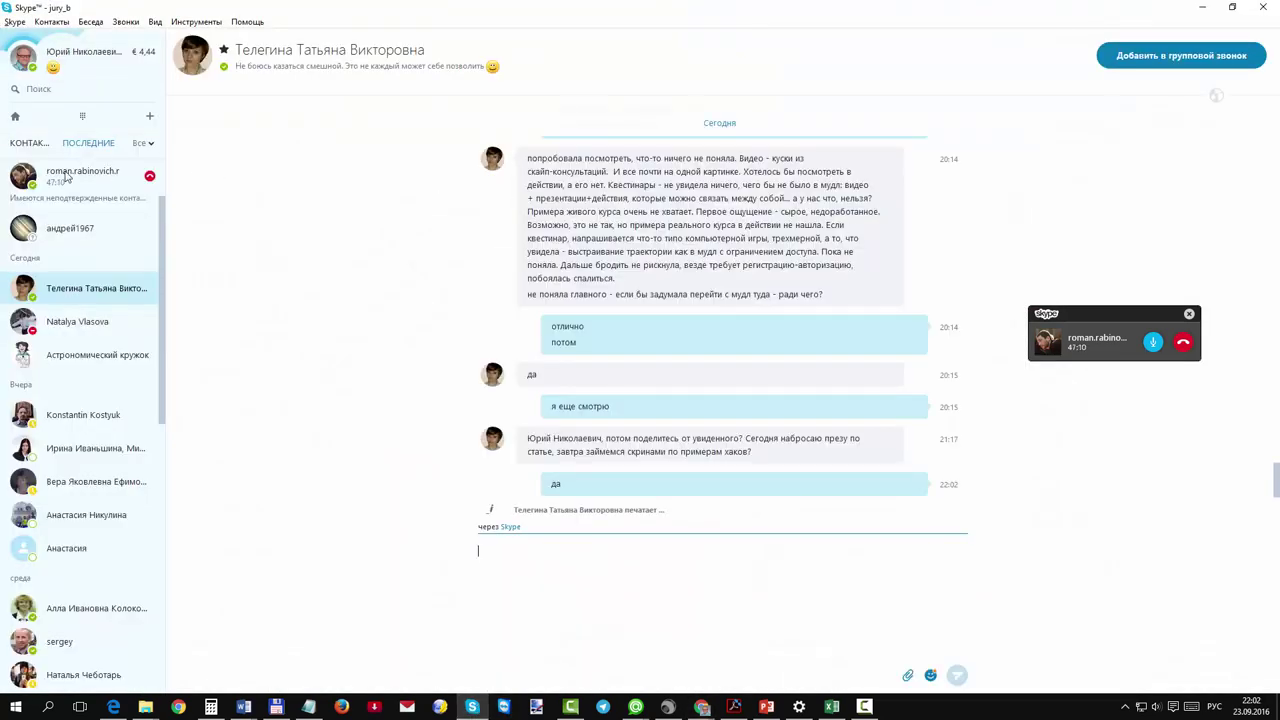
# Step: Return to the ongoing call, dismiss the incoming message notification and show the shared screen full screen
pyautogui.click(66, 176)
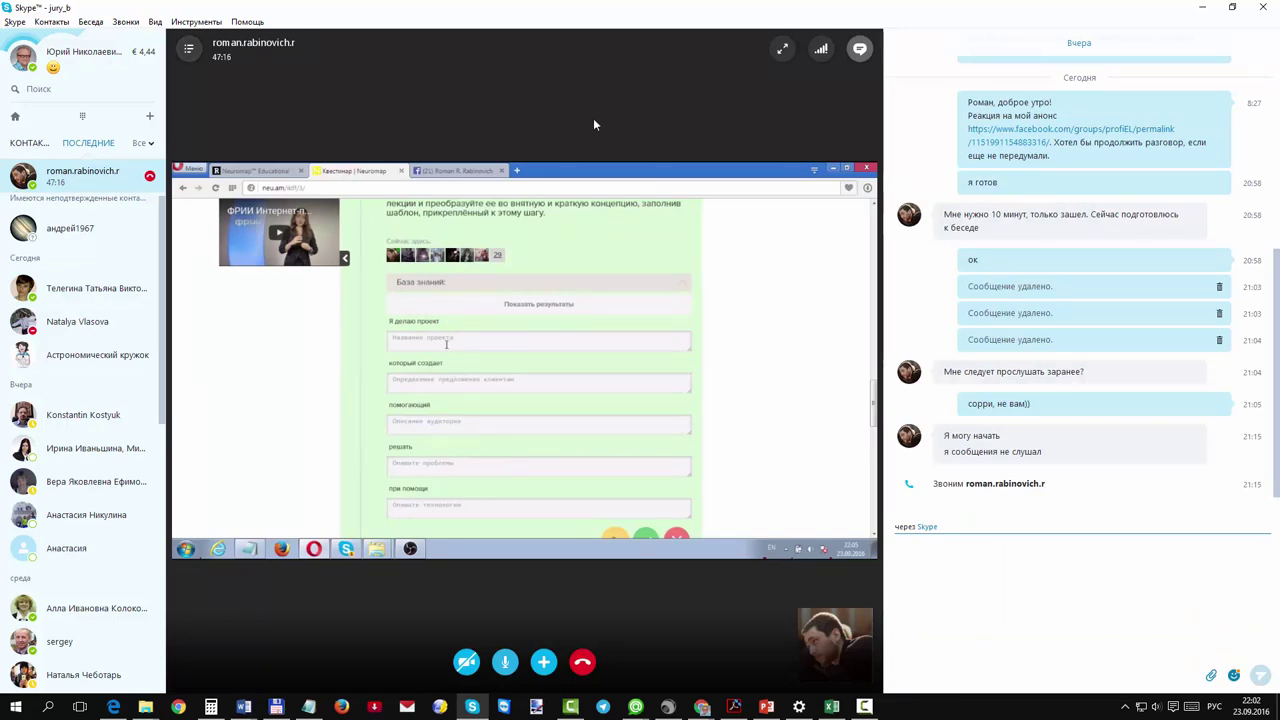
pyautogui.click(782, 49)
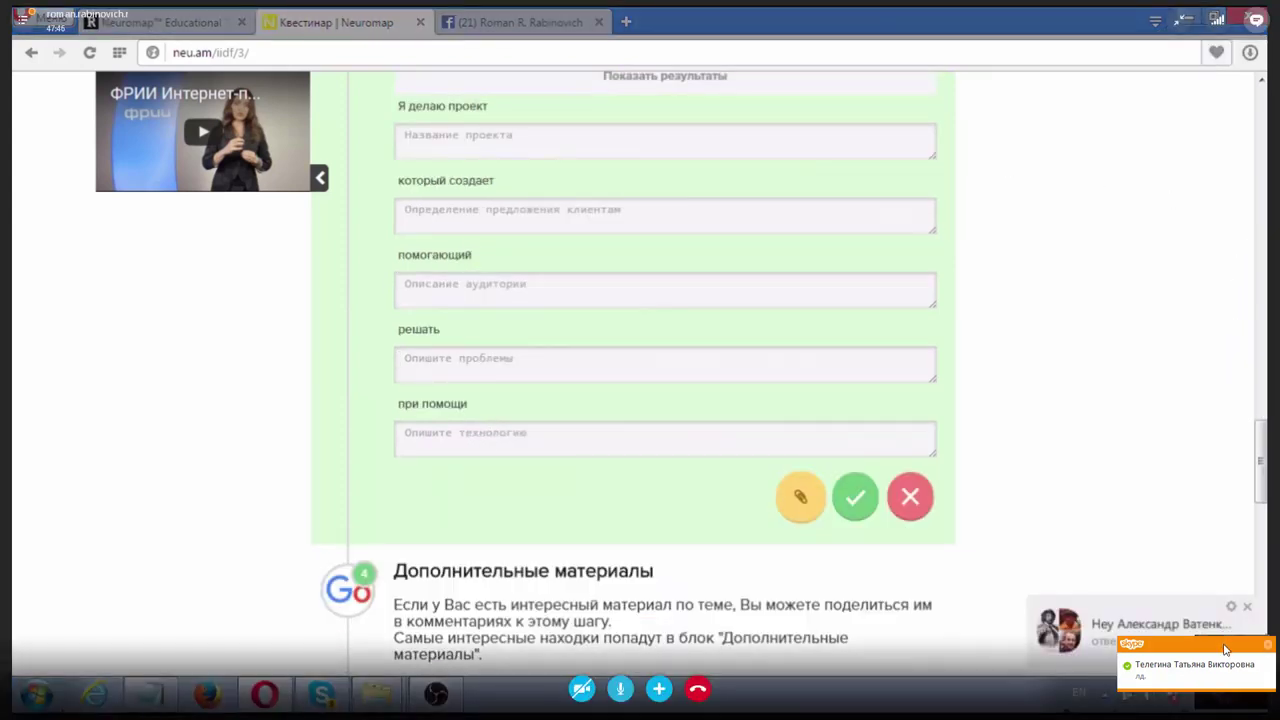
pyautogui.press('Escape')
pyautogui.click(1267, 645)
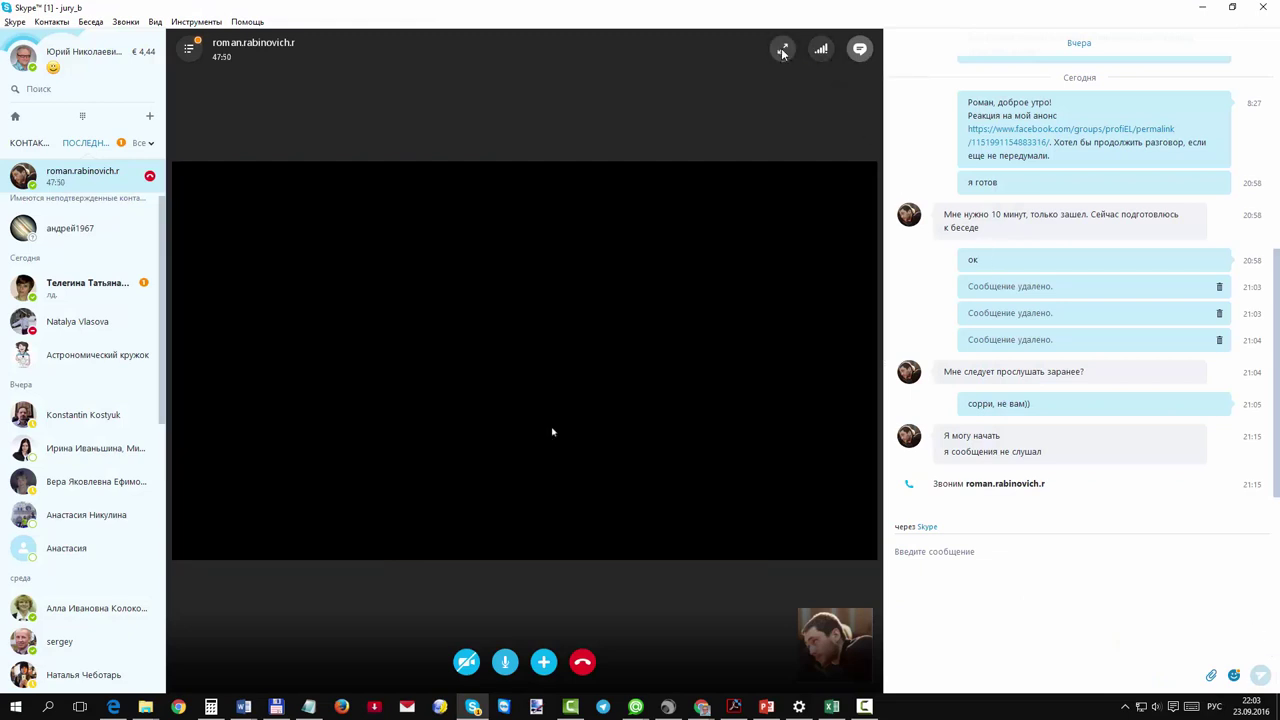
pyautogui.click(783, 52)
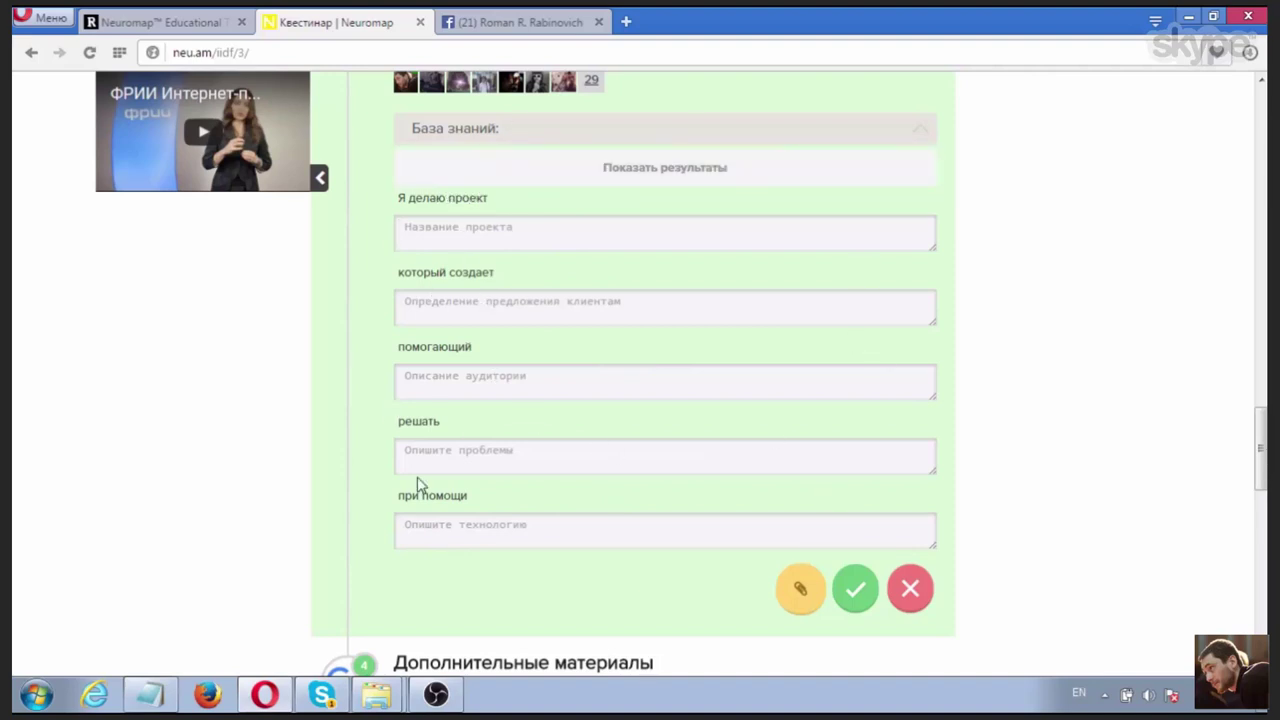
# Step: Examine the idea template of Задание № 1, going through its fields such as «помогающий» and «решать»
pyautogui.click(794, 243)
pyautogui.click(490, 393)
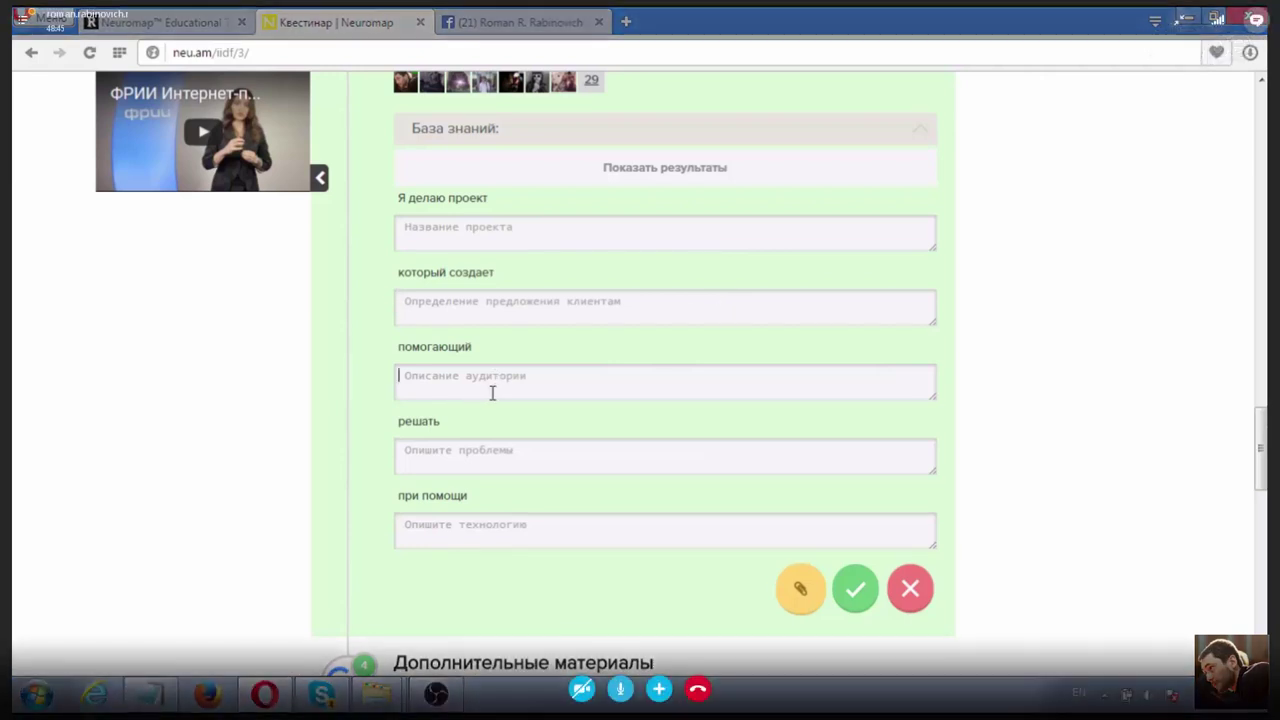
pyautogui.click(518, 447)
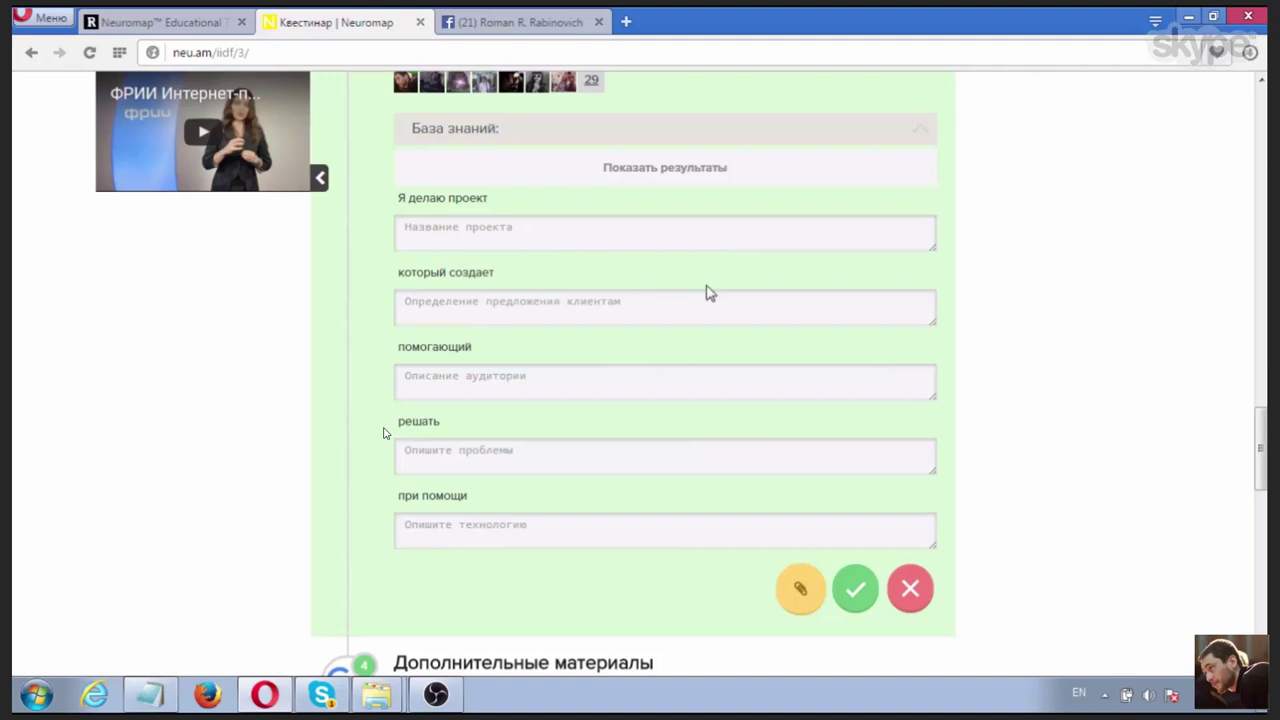
# Step: Display the submitted results of Задание № 1 and review the participants' entries and their comment boxes
pyautogui.click(675, 178)
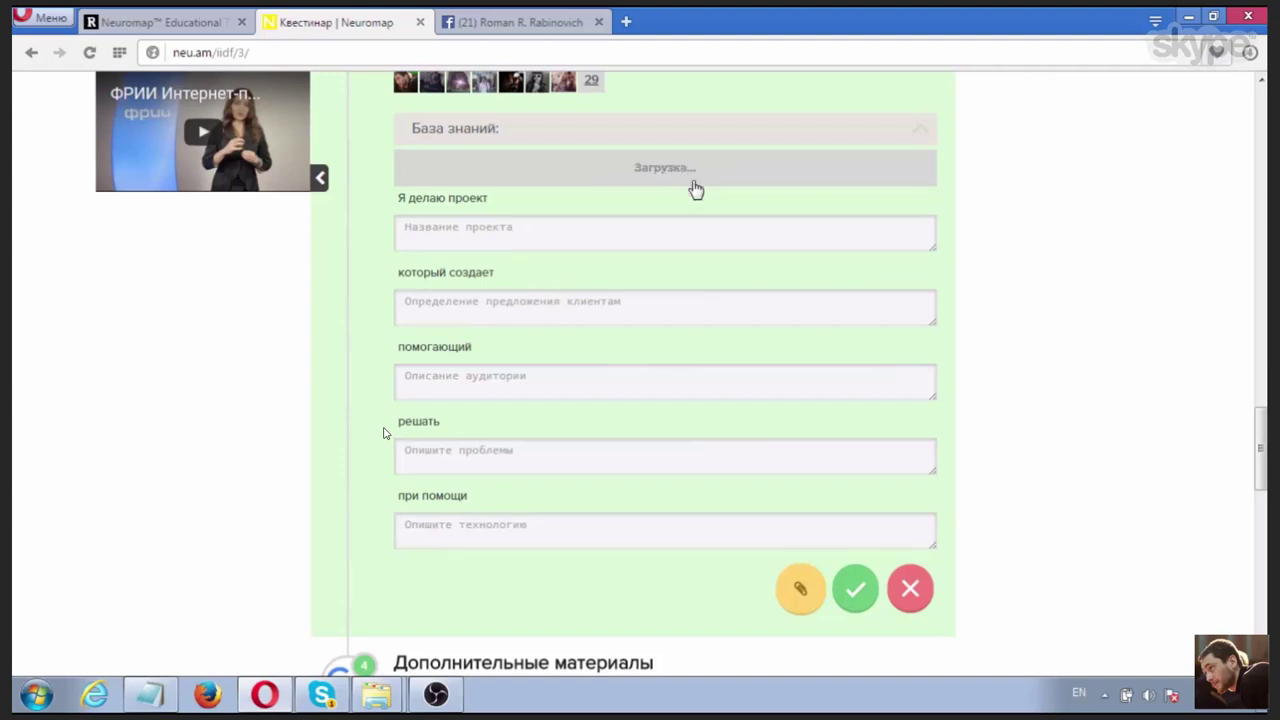
pyautogui.scroll(-1, 600, 325)
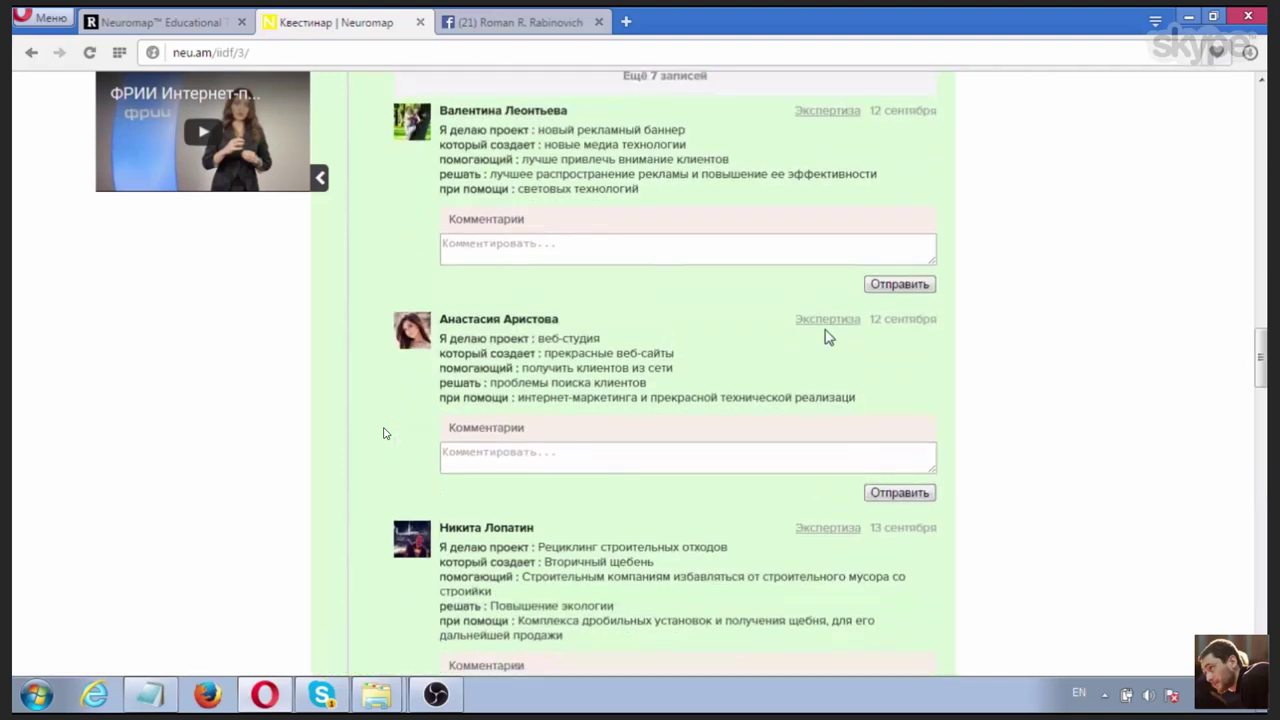
pyautogui.click(460, 460)
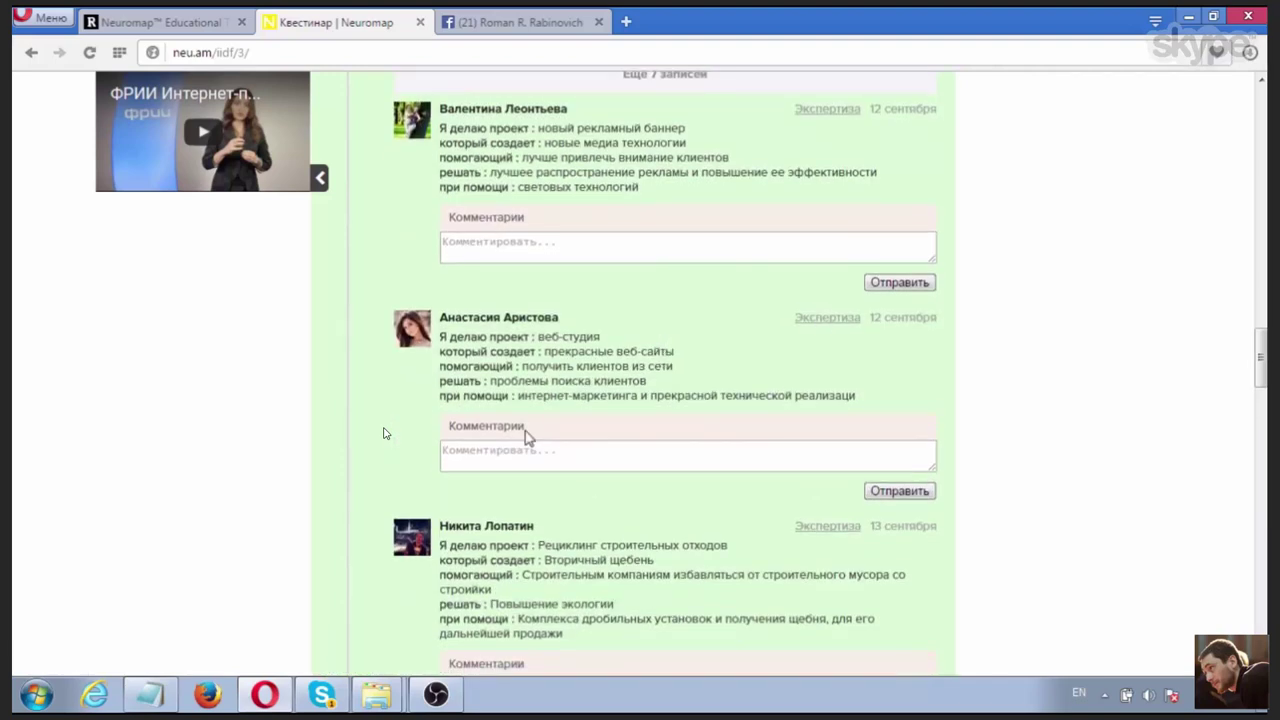
pyautogui.scroll(-1, 540, 400)
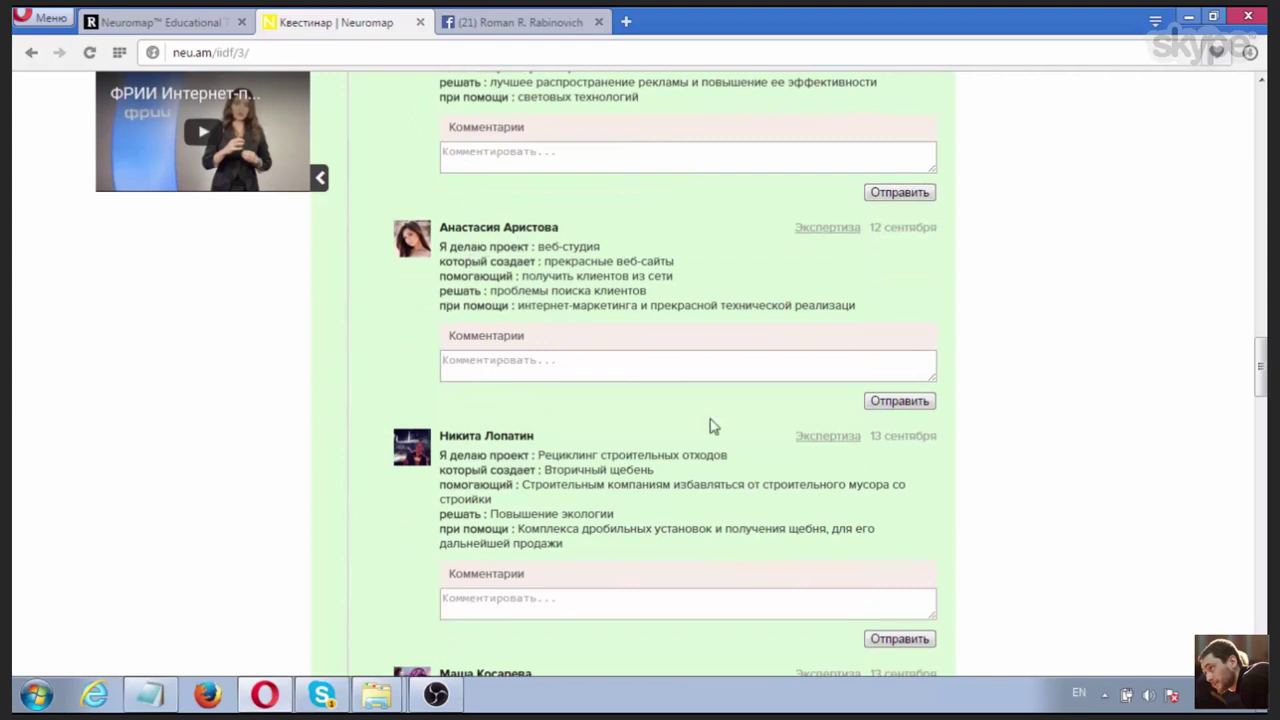
pyautogui.scroll(1, 720, 430)
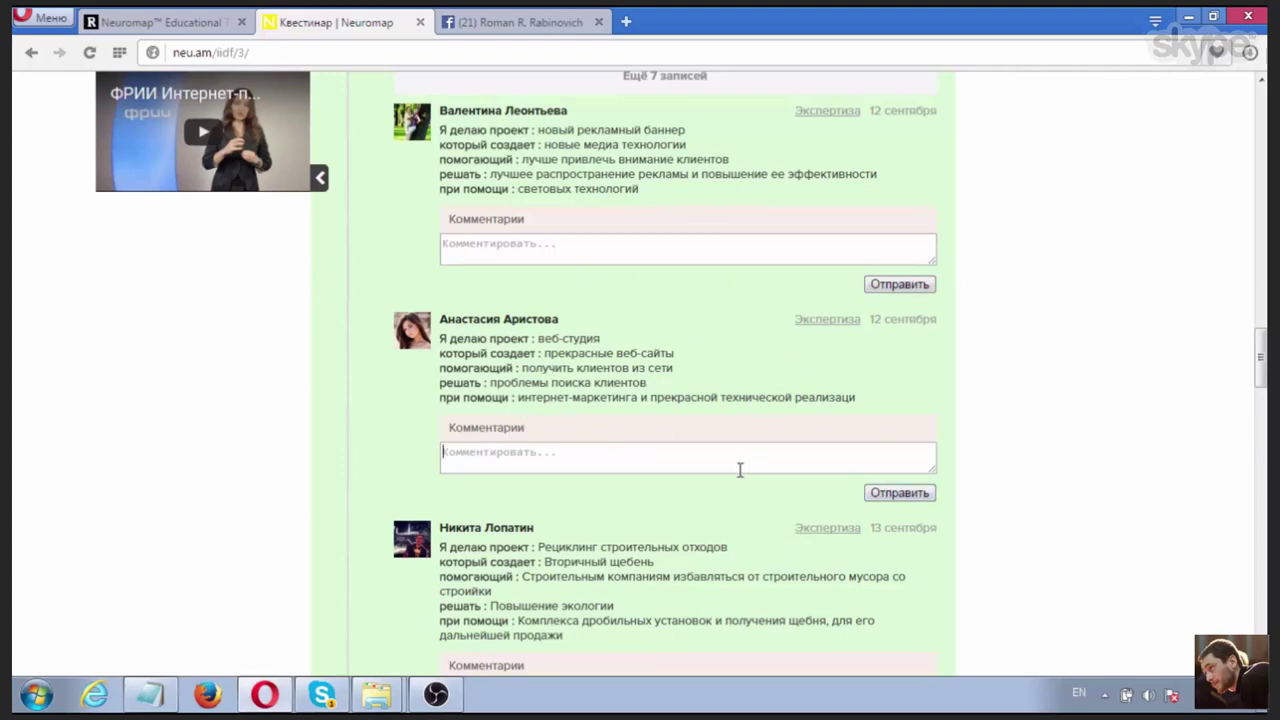
pyautogui.scroll(1, 700, 340)
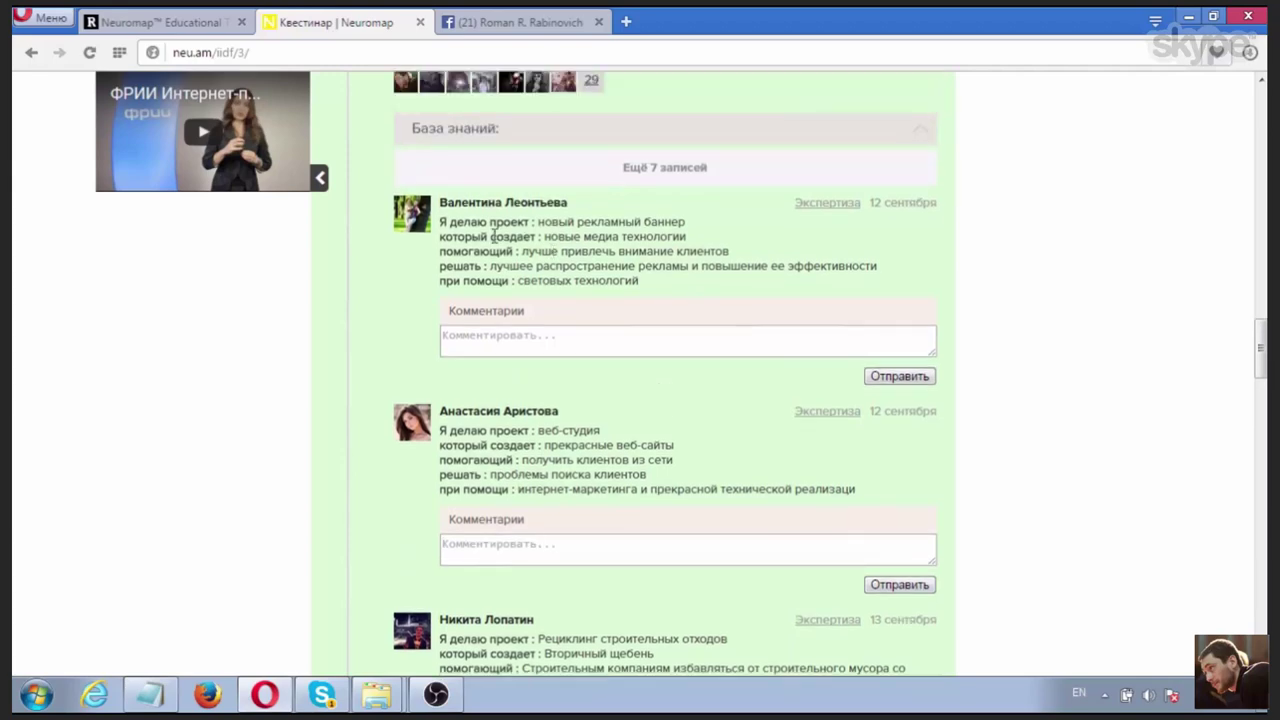
pyautogui.scroll(-4, 505, 420)
pyautogui.scroll(2, 600, 470)
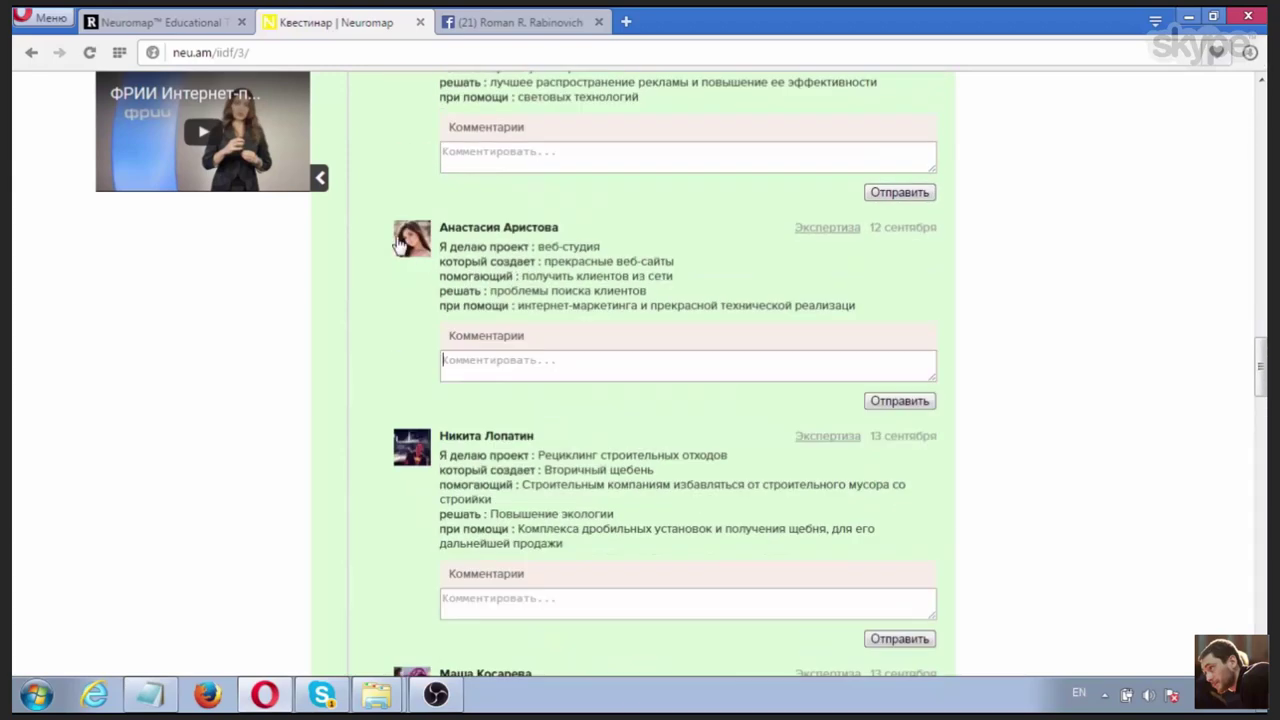
# Step: Open the profile of the participant with the «веб-студия» project and launch its Экспертиза module
pyautogui.rightClick(414, 249)
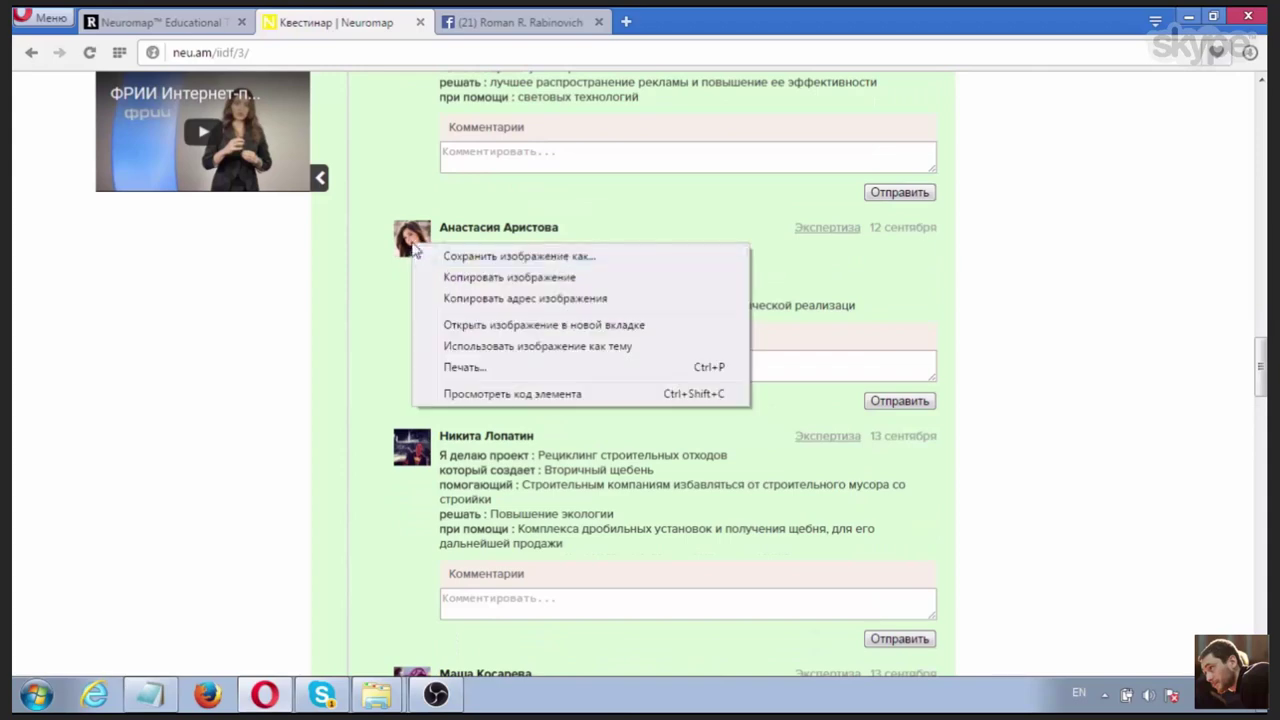
pyautogui.click(620, 206)
pyautogui.click(418, 248)
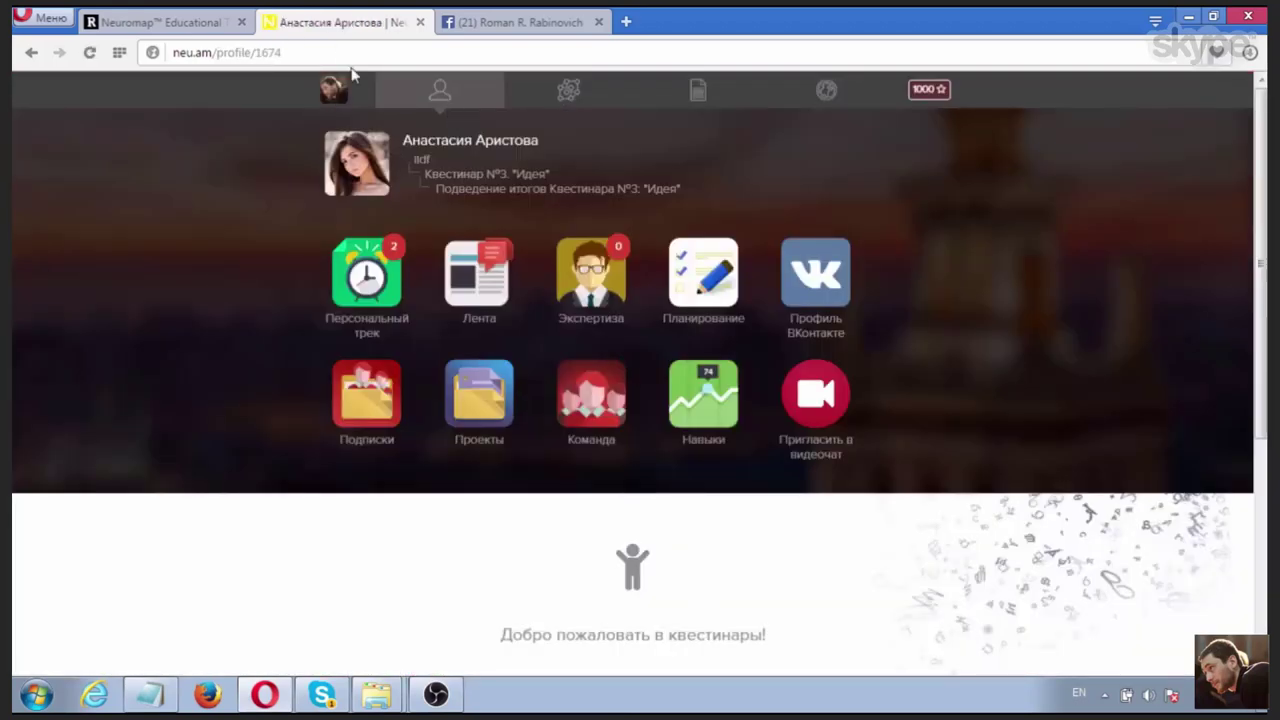
pyautogui.click(580, 295)
# Step: Examine the participant's answers to each questinar step, especially the filled-in idea template of Задание № 1, and return to the profile header
pyautogui.scroll(-20, 919, 369)
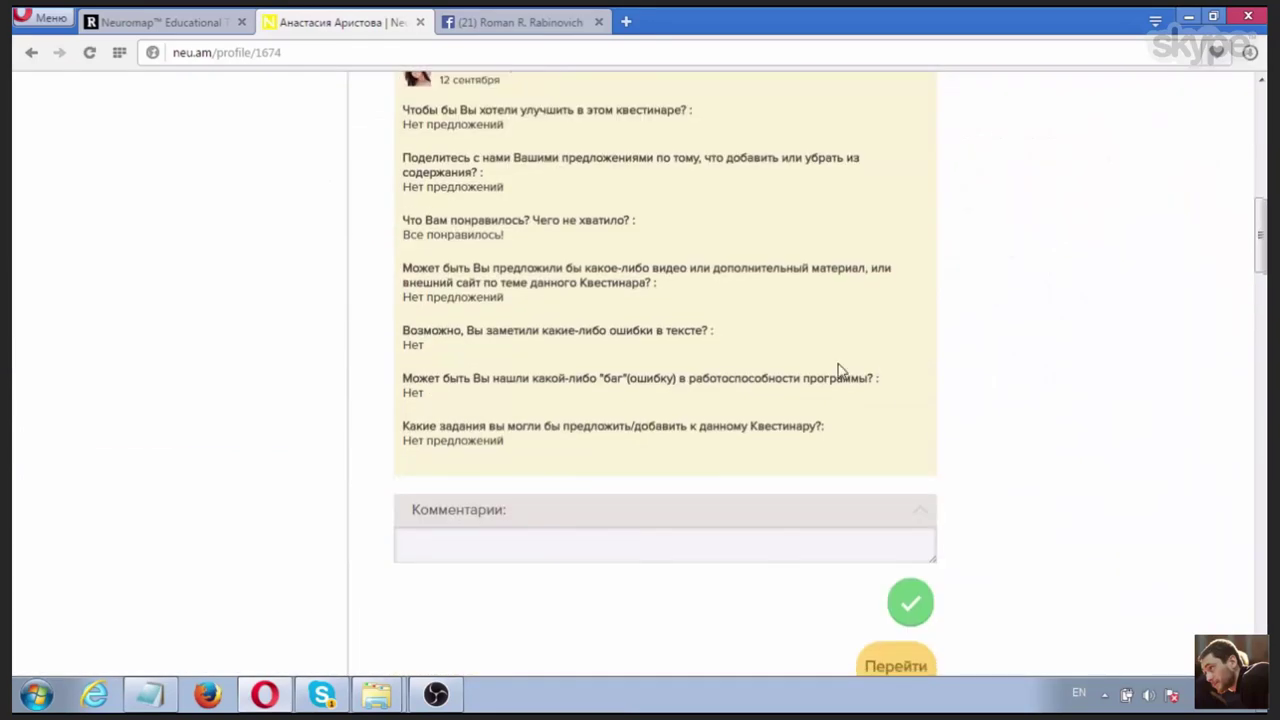
pyautogui.scroll(-4, 659, 375)
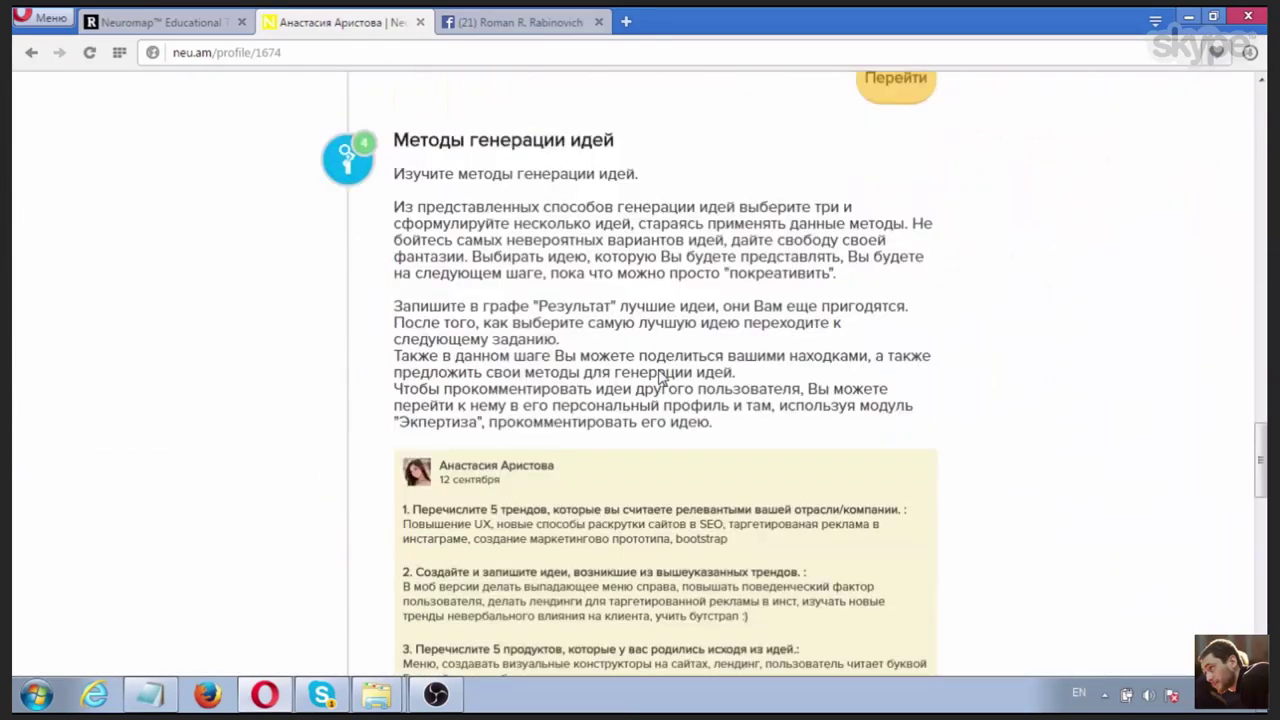
pyautogui.scroll(7, 660, 374)
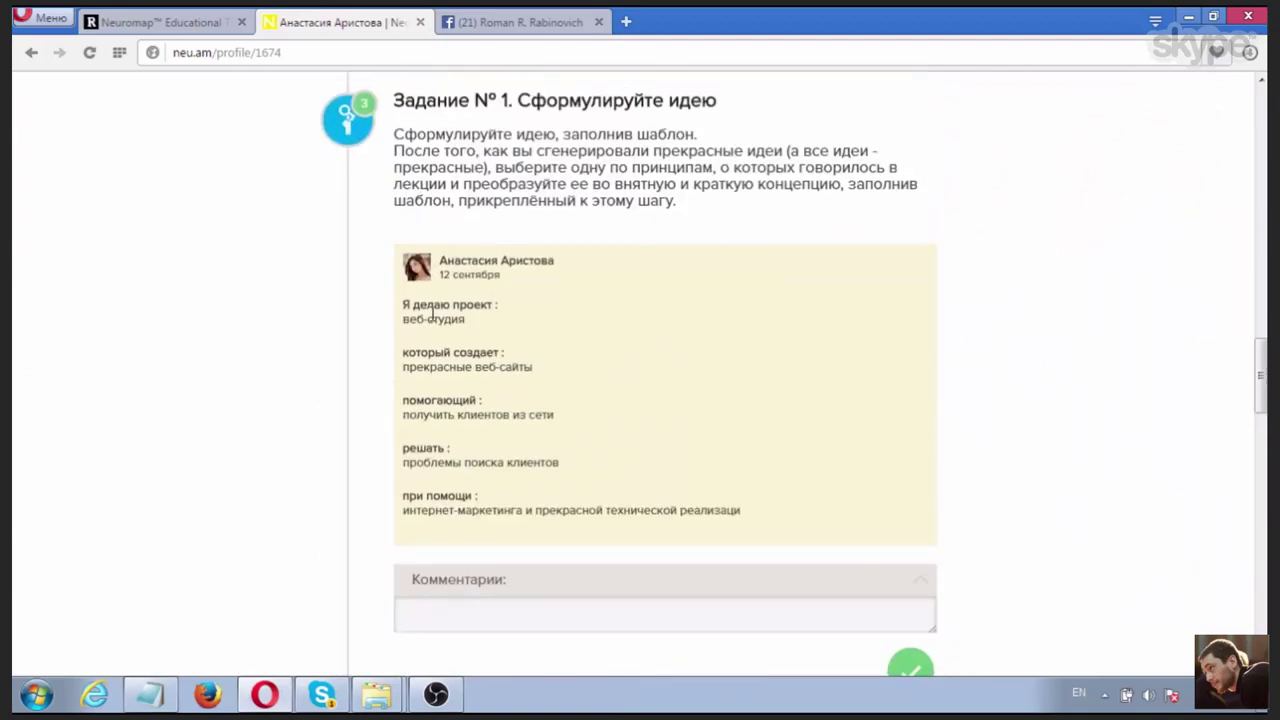
pyautogui.moveTo(405, 290); pyautogui.dragTo(672, 533)
pyautogui.click(672, 533)
pyautogui.scroll(-1, 592, 342)
pyautogui.scroll(-2, 591, 342)
pyautogui.scroll(3, 589, 323)
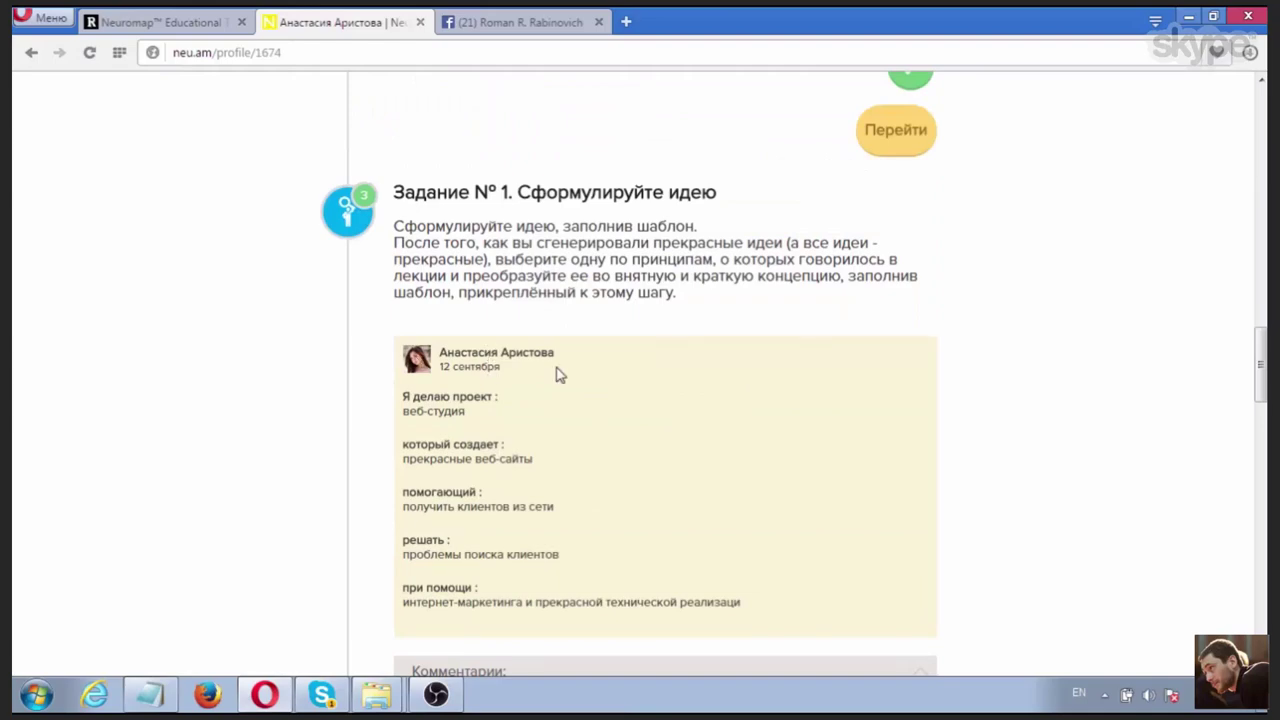
pyautogui.scroll(15, 560, 372)
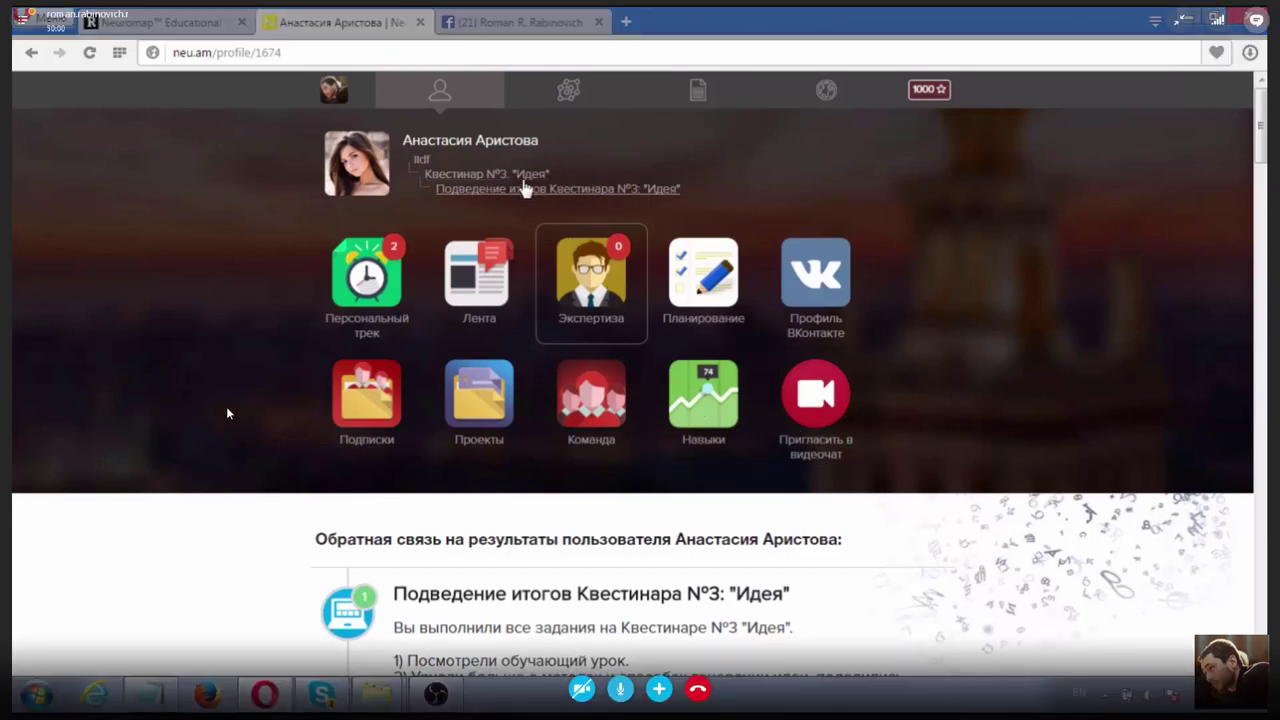
# Step: Open Квестинар №3 from the participant's profile, expand Задание № 1 and display its submitted results down to the «веб-студия» entry
pyautogui.click(523, 190)
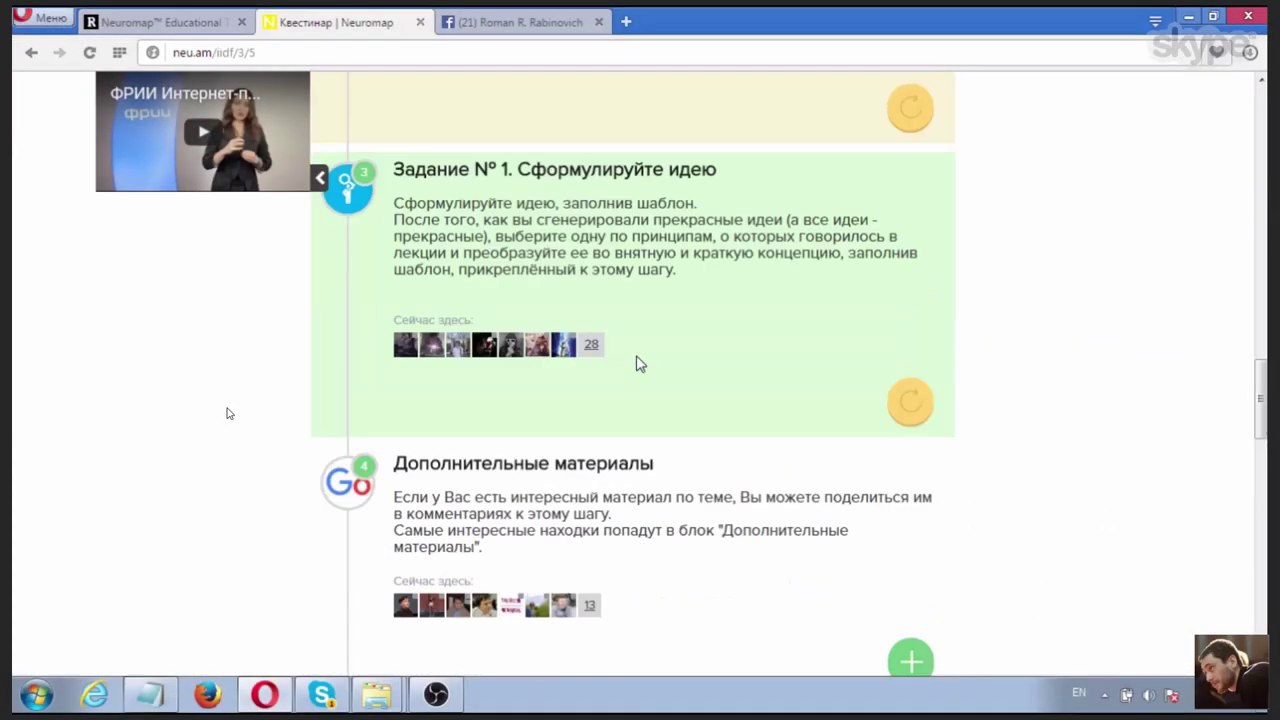
pyautogui.click(922, 422)
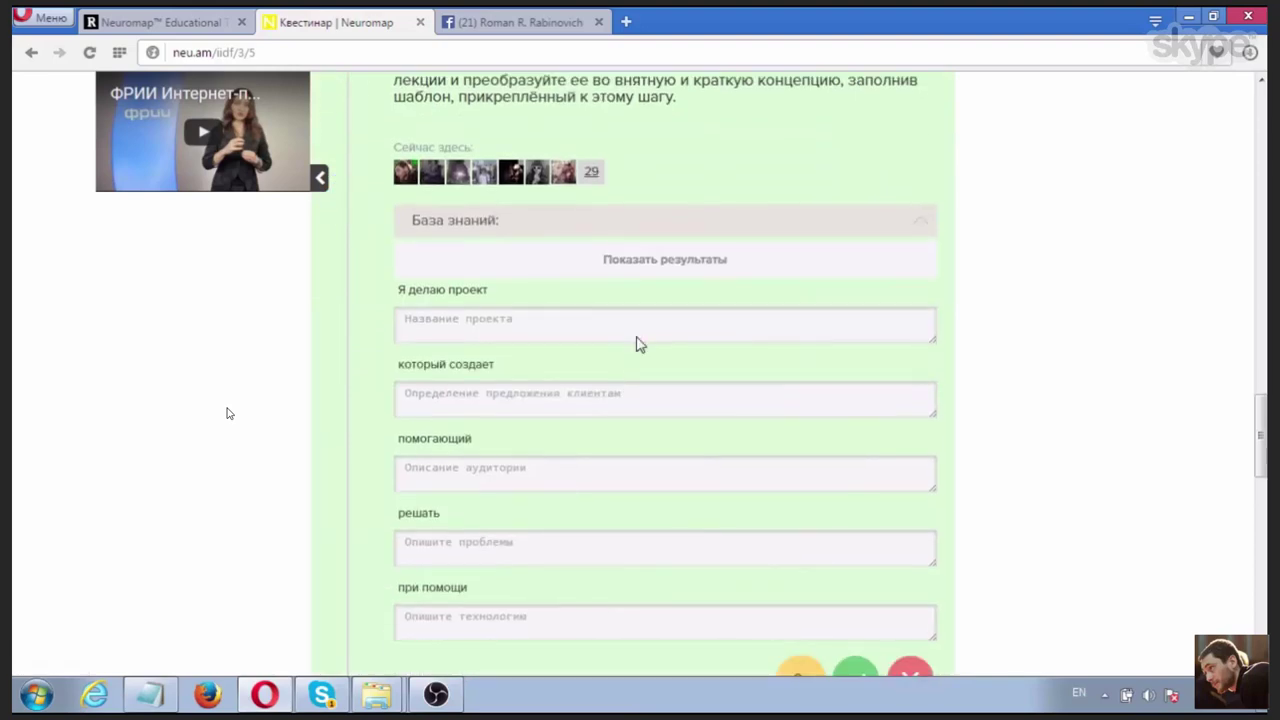
pyautogui.click(678, 266)
pyautogui.scroll(-3, 600, 394)
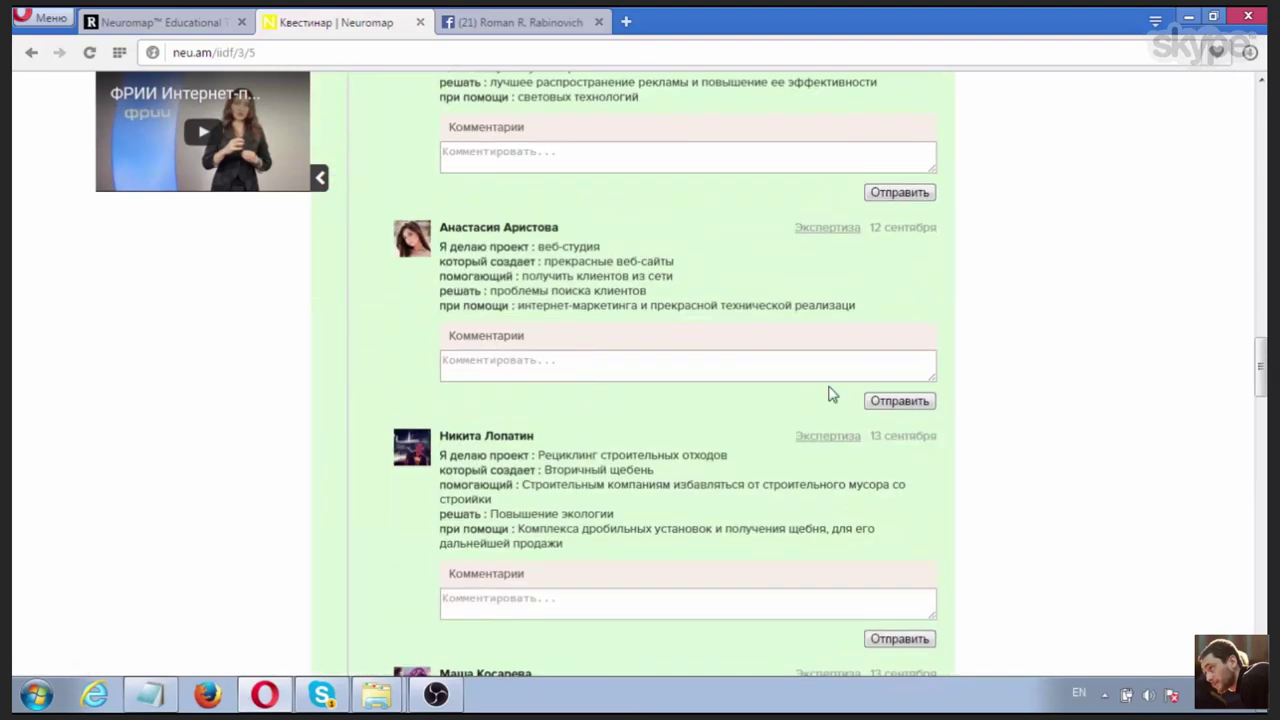
# Step: Begin a comment on the «веб-студия» entry with the participant's first name and «веб-студия, это достаточно общно. Давайте уточним, что за проект»
pyautogui.click(488, 357)
pyautogui.write('Py')
pyautogui.press('BackSpace')
pyautogui.press('BackSpace')
pyautogui.write('A')
pyautogui.hotkey('alt', 'shift')
pyautogui.write('настасия, веб-студи')
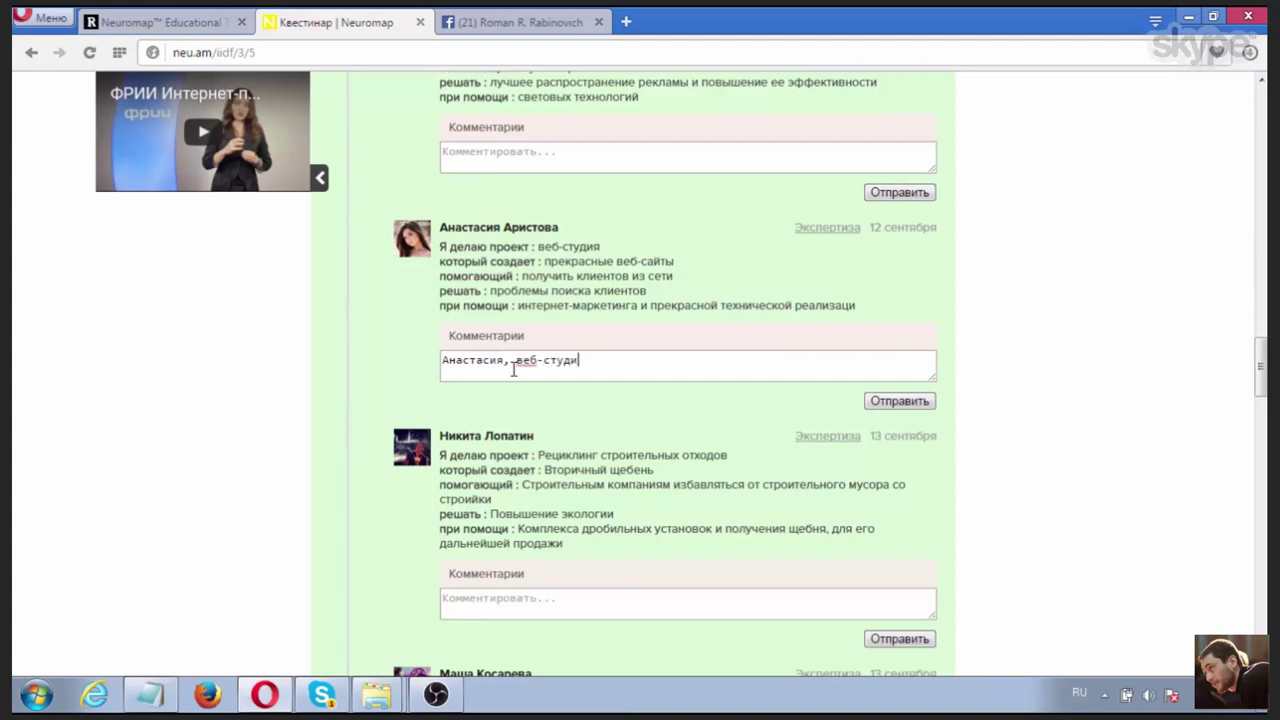
pyautogui.write('я, это достаточно общно. Дава')
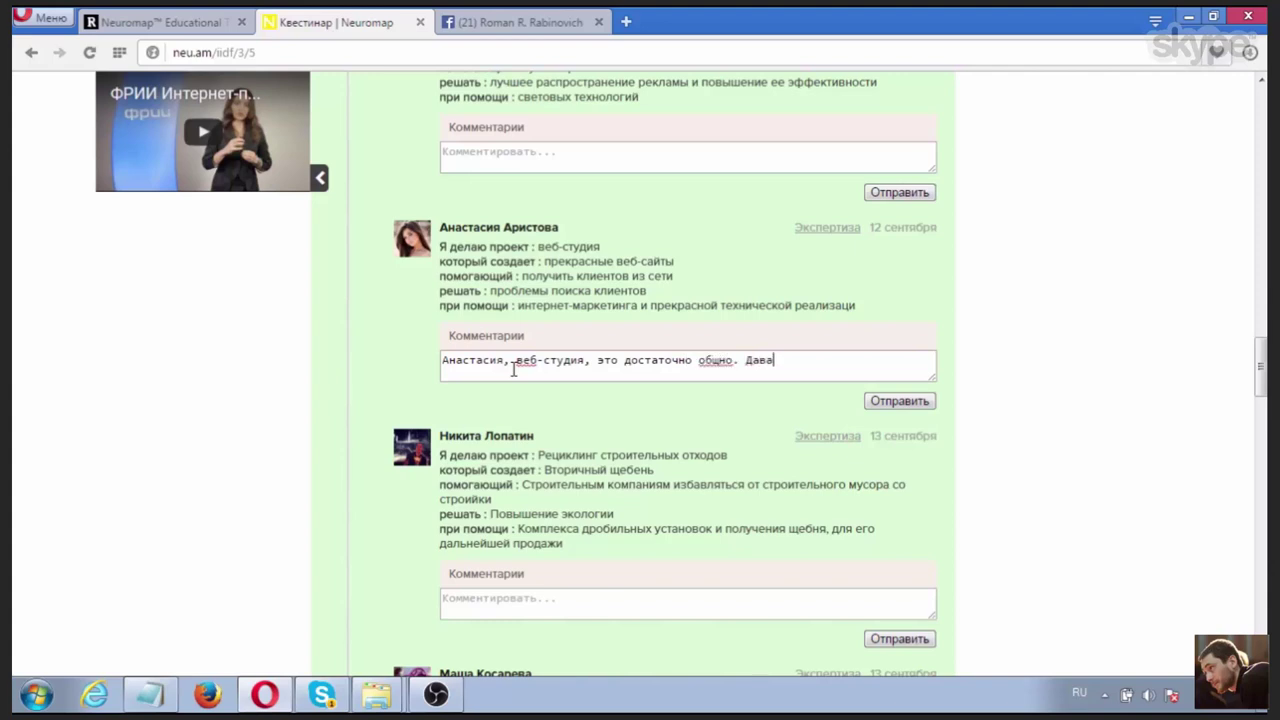
pyautogui.write('йте уточн')
pyautogui.write('им, что именно')
pyautogui.press('BackSpace')
pyautogui.press('BackSpace')
pyautogui.press('BackSpace')
pyautogui.press('BackSpace')
pyautogui.press('BackSpace')
pyautogui.press('BackSpace')
pyautogui.press('BackSpace')
pyautogui.press('BackSpace')
pyautogui.press('BackSpace')
pyautogui.write('что за проект')
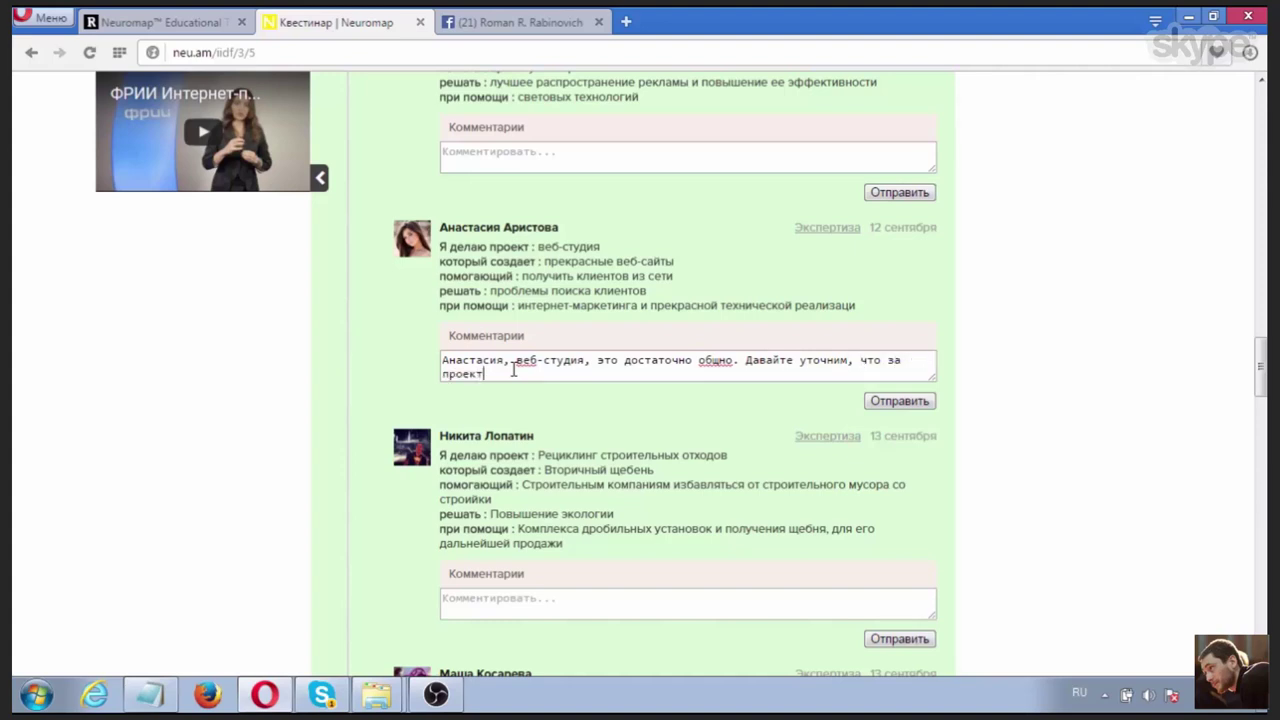
# Step: Finish the comment with «а не организационная форма. То есть что отличает вашу веб-студию, от всех других на рынке. В чем новизна?» and send it
pyautogui.write(', а ме организационная форма')
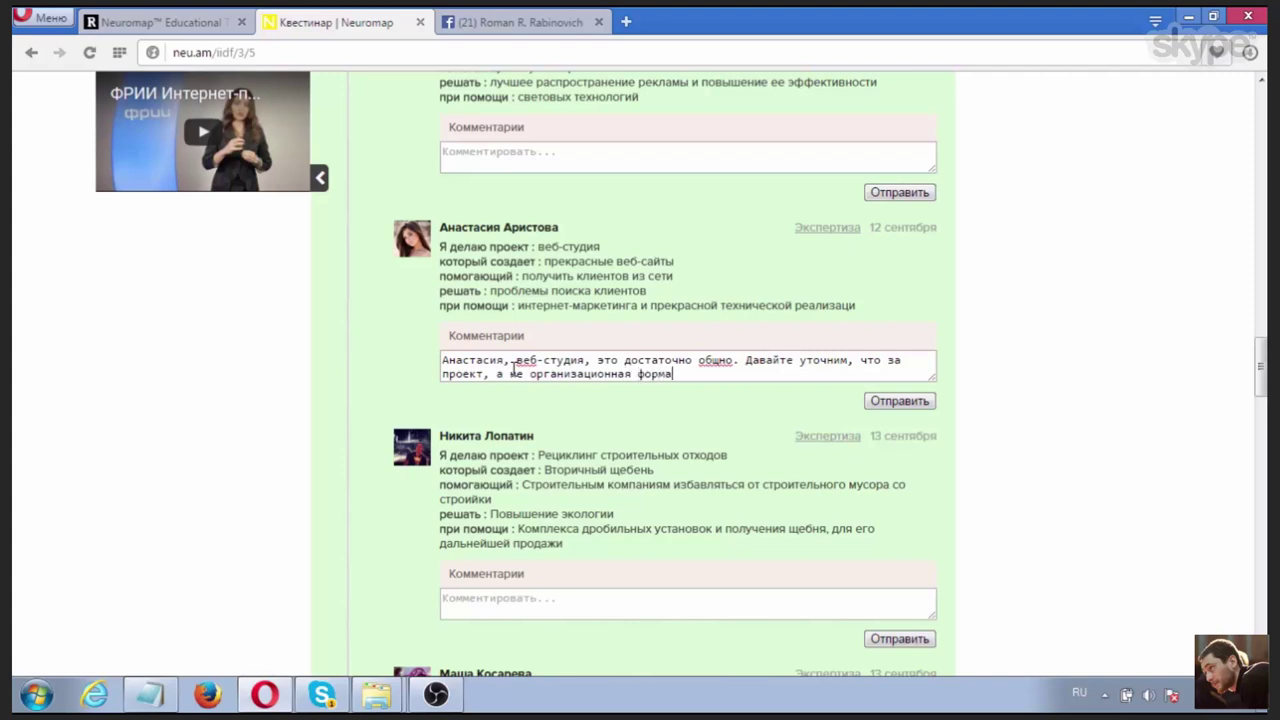
pyautogui.write('. То есть что отличает вашу ве')
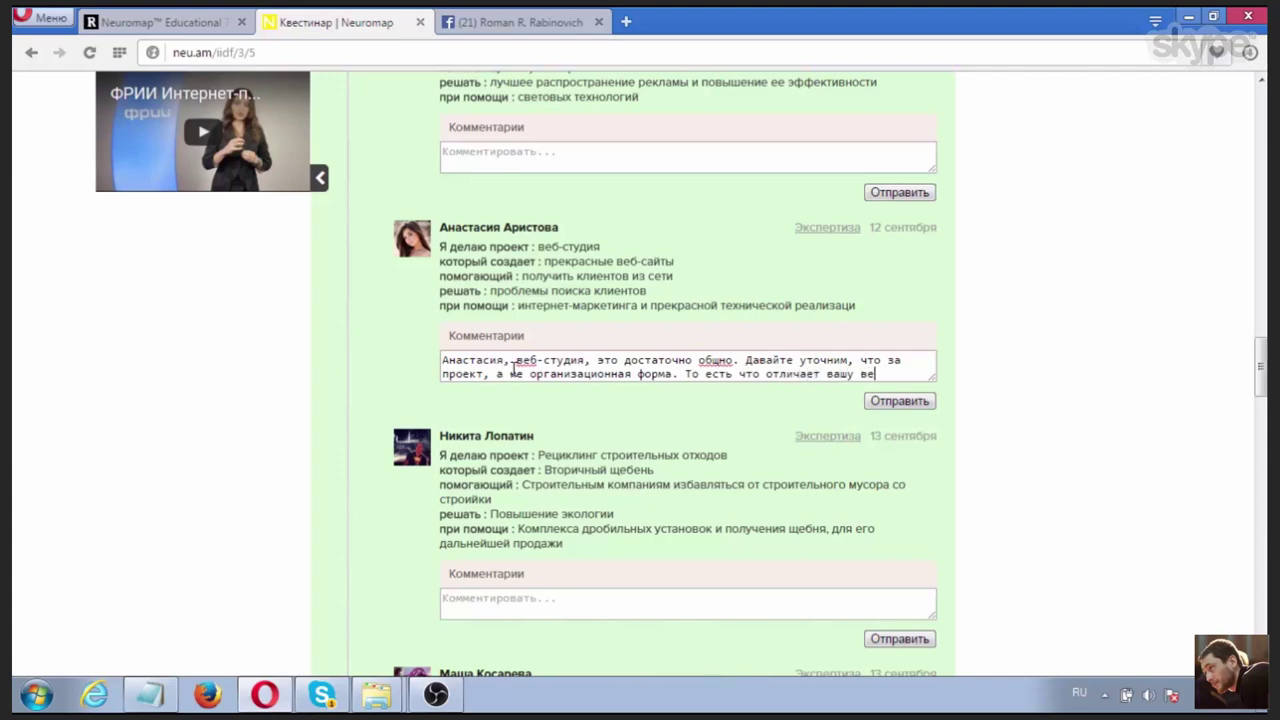
pyautogui.write('б-студию, от вс')
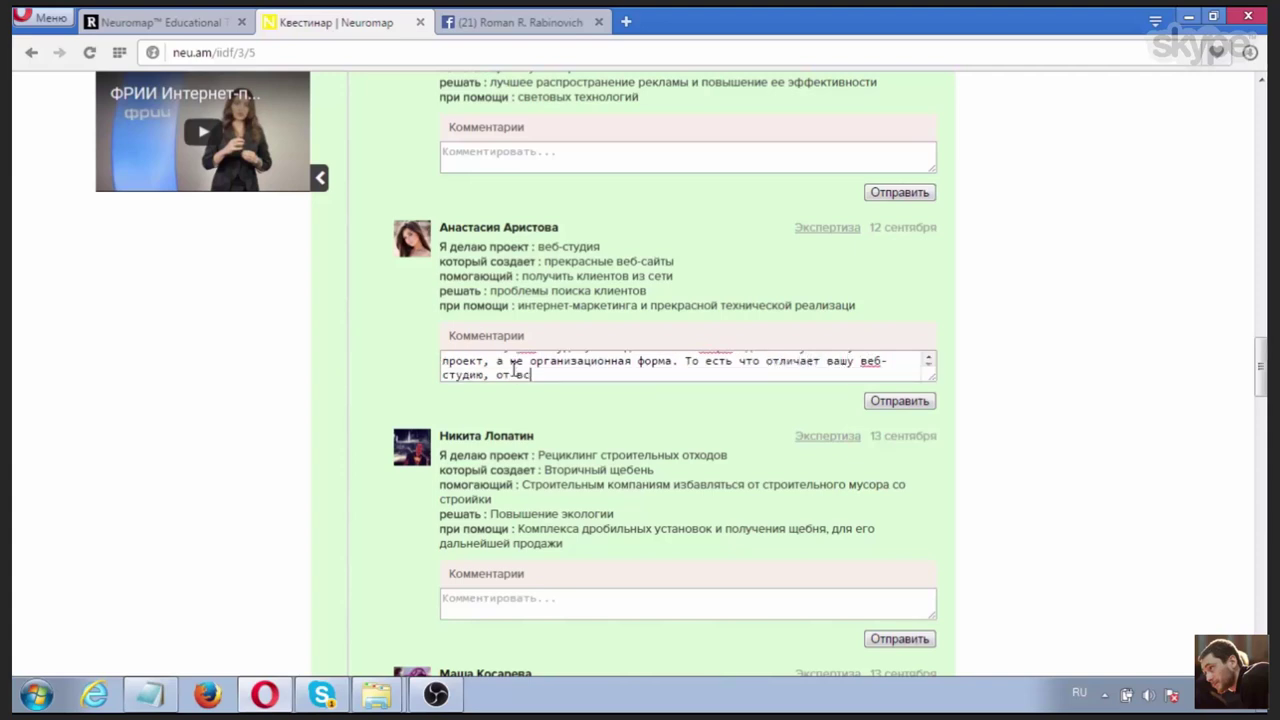
pyautogui.write('ех ж')
pyautogui.write('других на рынке')
pyautogui.write('. В ч')
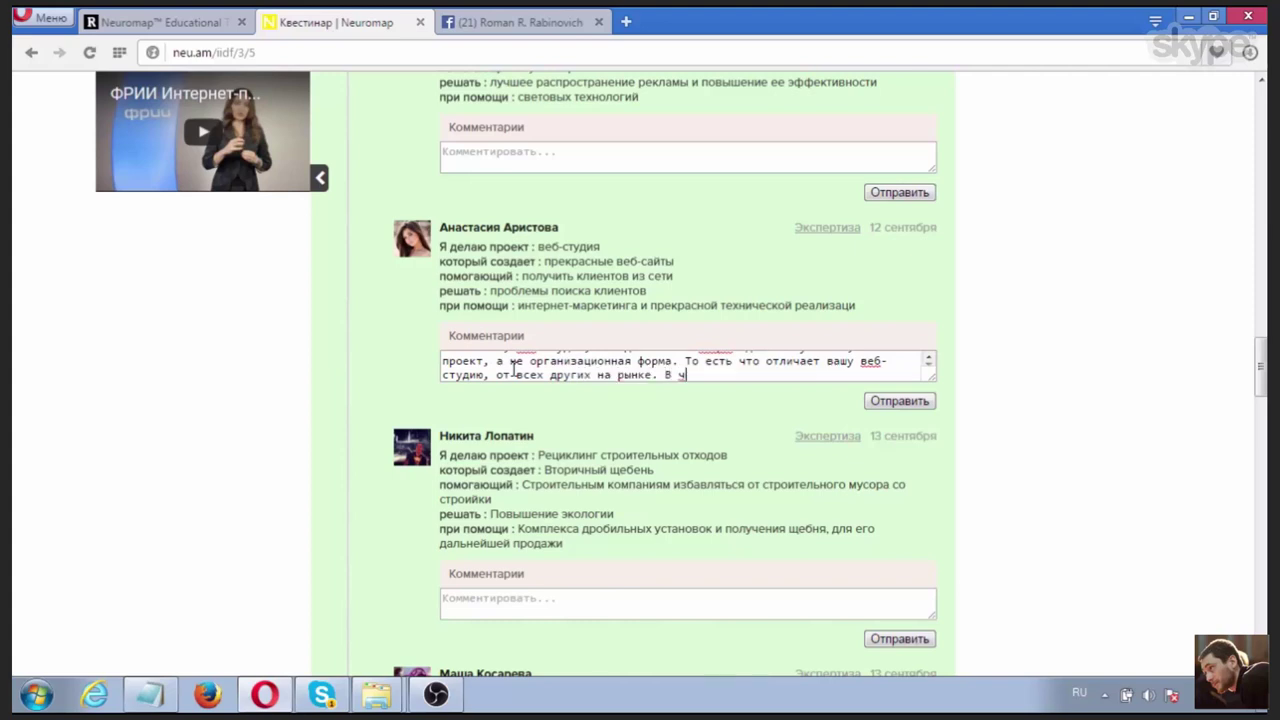
pyautogui.write('ем новизна?')
pyautogui.click(917, 406)
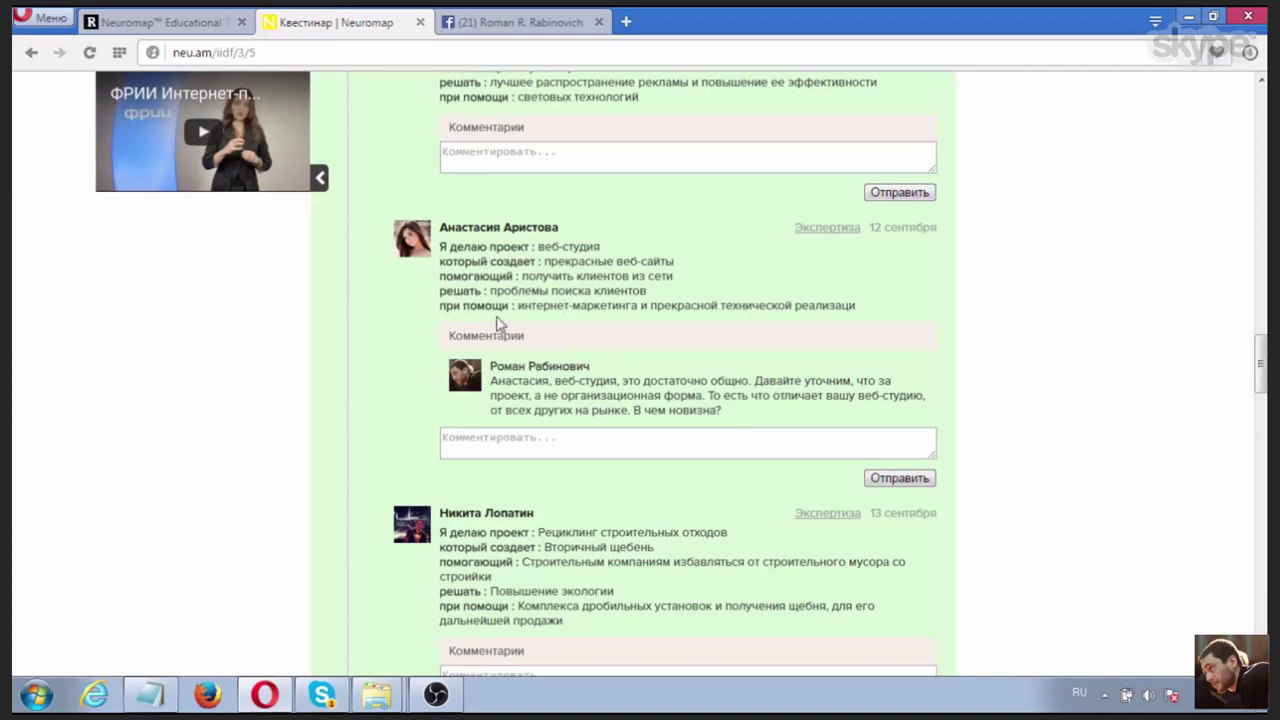
# Step: Open the Экспертиза form on the «веб-студия» entry and examine its Экспертиза, Навыки and Баланс fields
pyautogui.click(826, 228)
pyautogui.scroll(-3, 780, 297)
pyautogui.scroll(2, 594, 251)
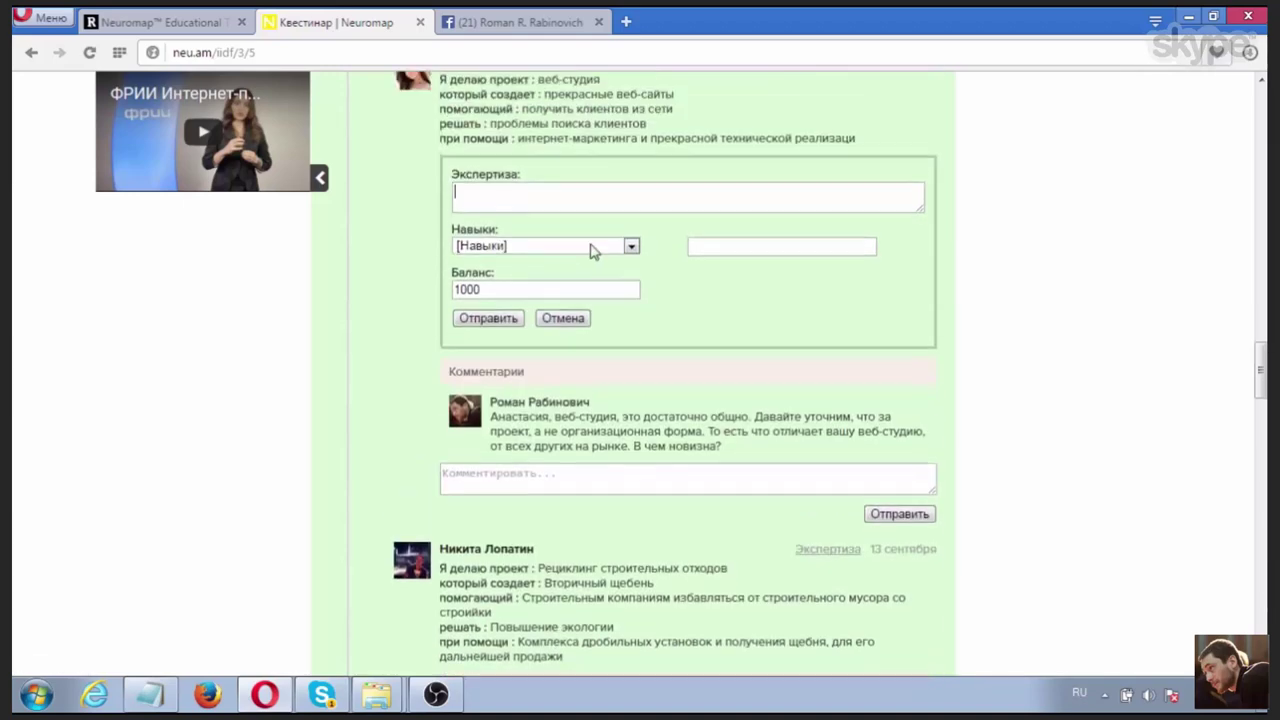
pyautogui.click(603, 304)
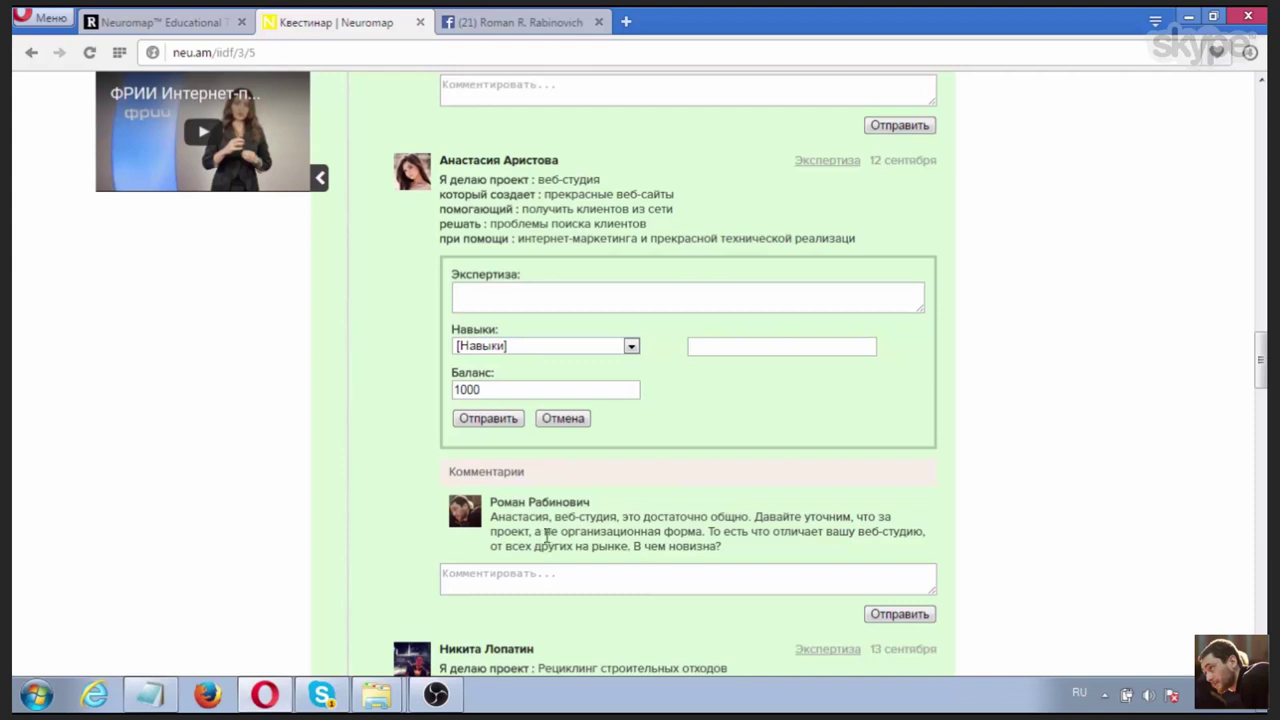
pyautogui.scroll(-1, 643, 546)
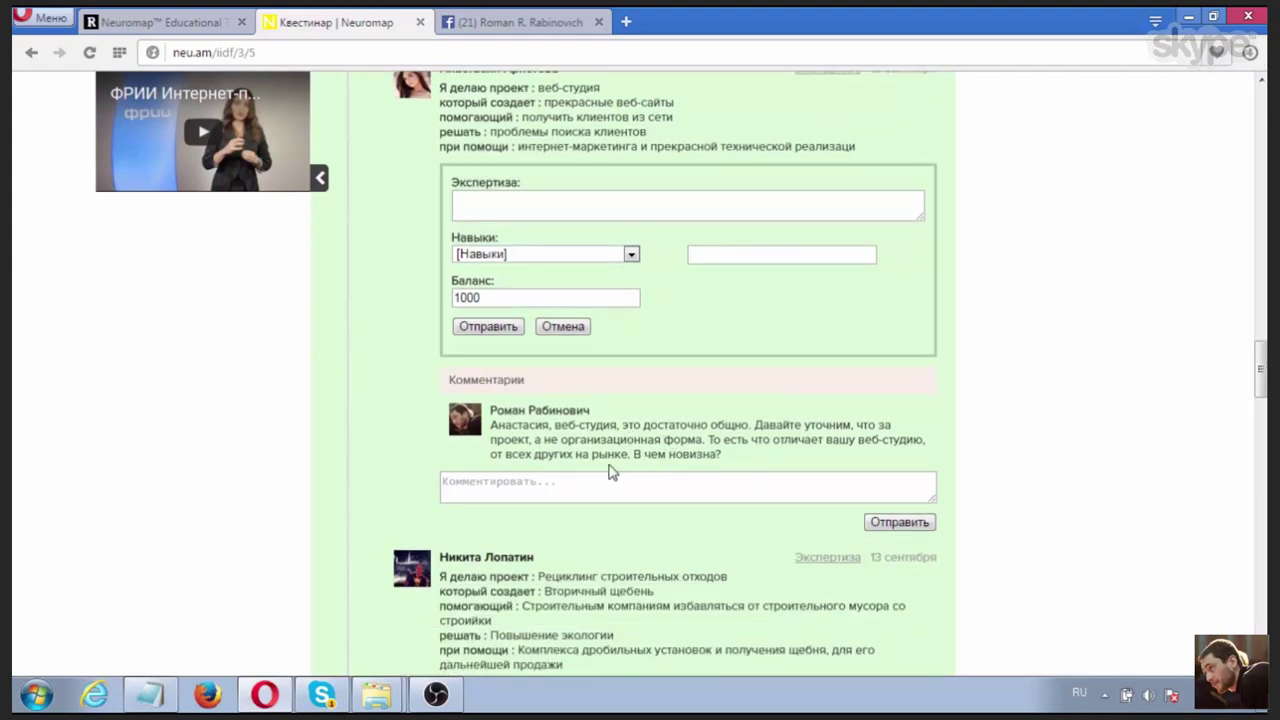
pyautogui.scroll(1, 586, 503)
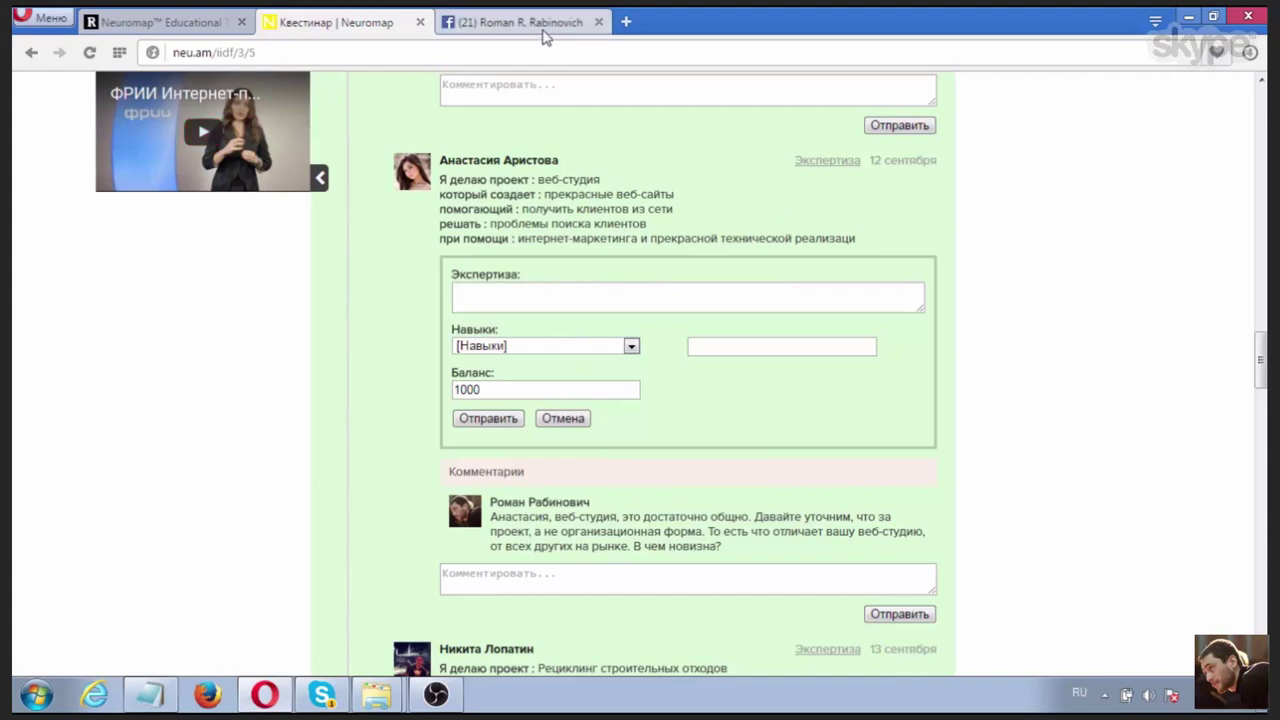
# Step: Open the questinar at neu.am/neu_tec/6 in a new browser tab
pyautogui.click(627, 22)
pyautogui.write('туг')
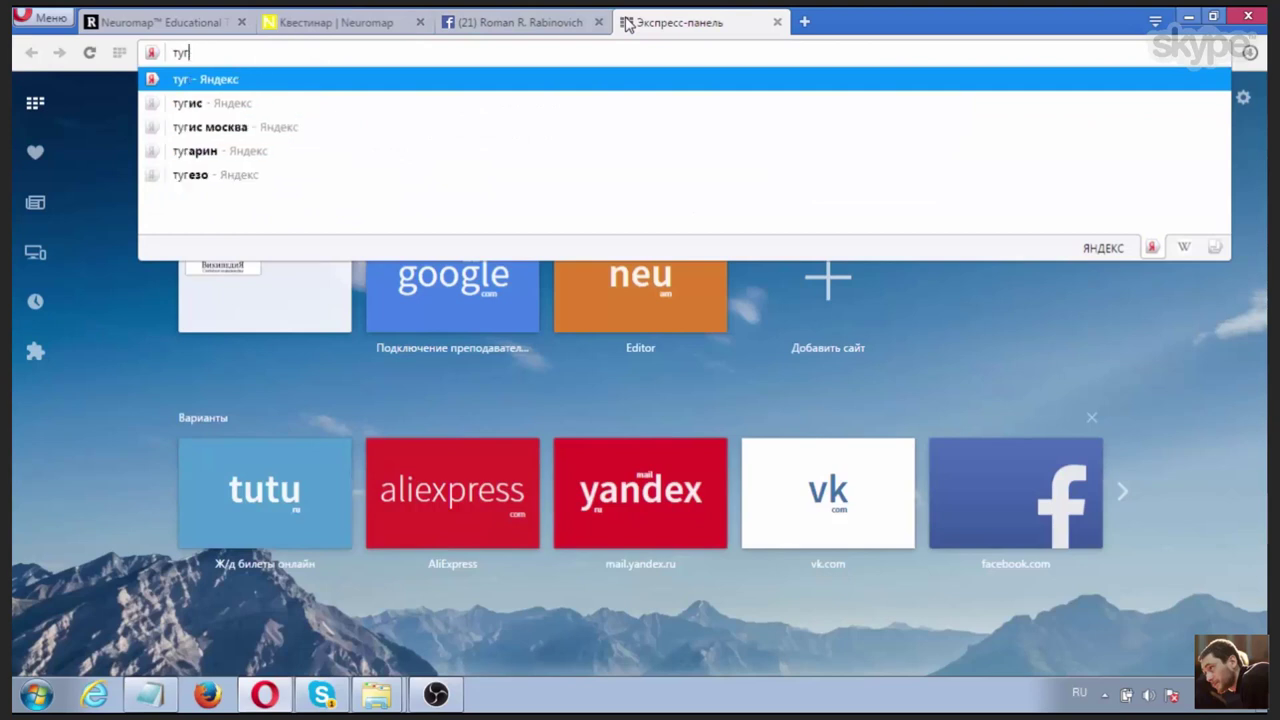
pyautogui.press('BackSpace')
pyautogui.press('BackSpace')
pyautogui.press('BackSpace')
pyautogui.hotkey('alt', 'shift')
pyautogui.write('neu.am/')
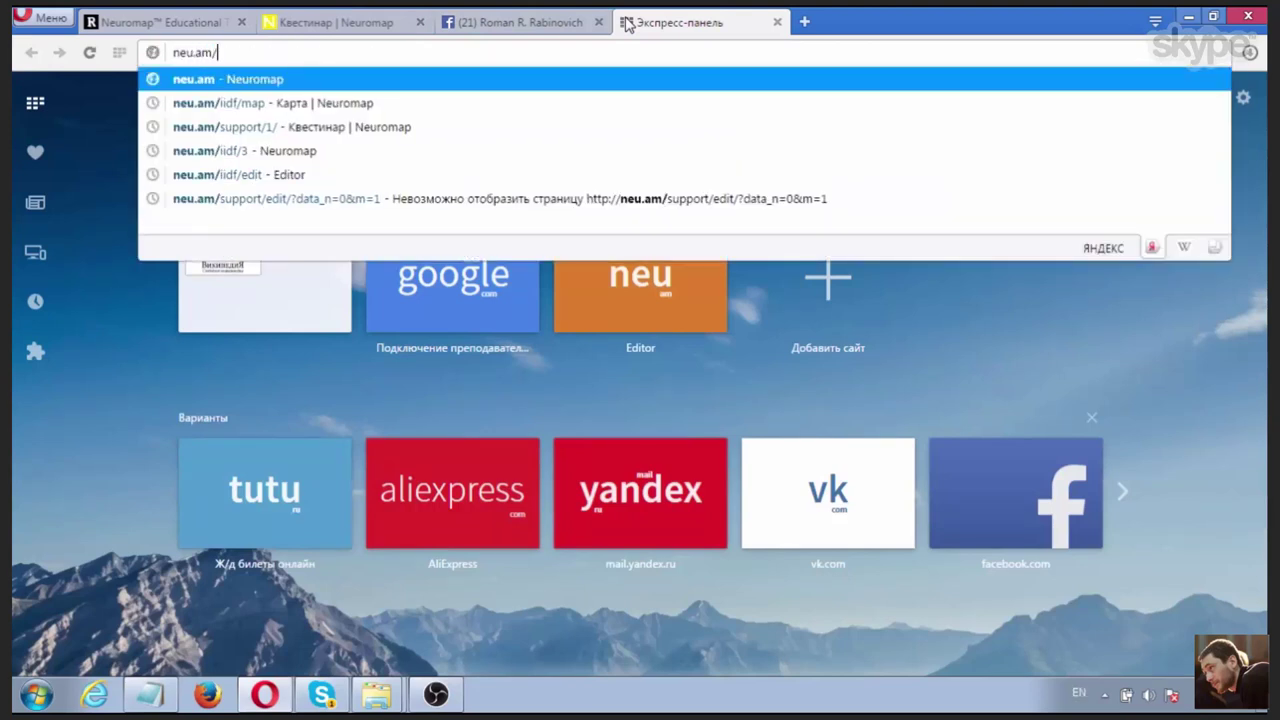
pyautogui.write('neu_lab/19')
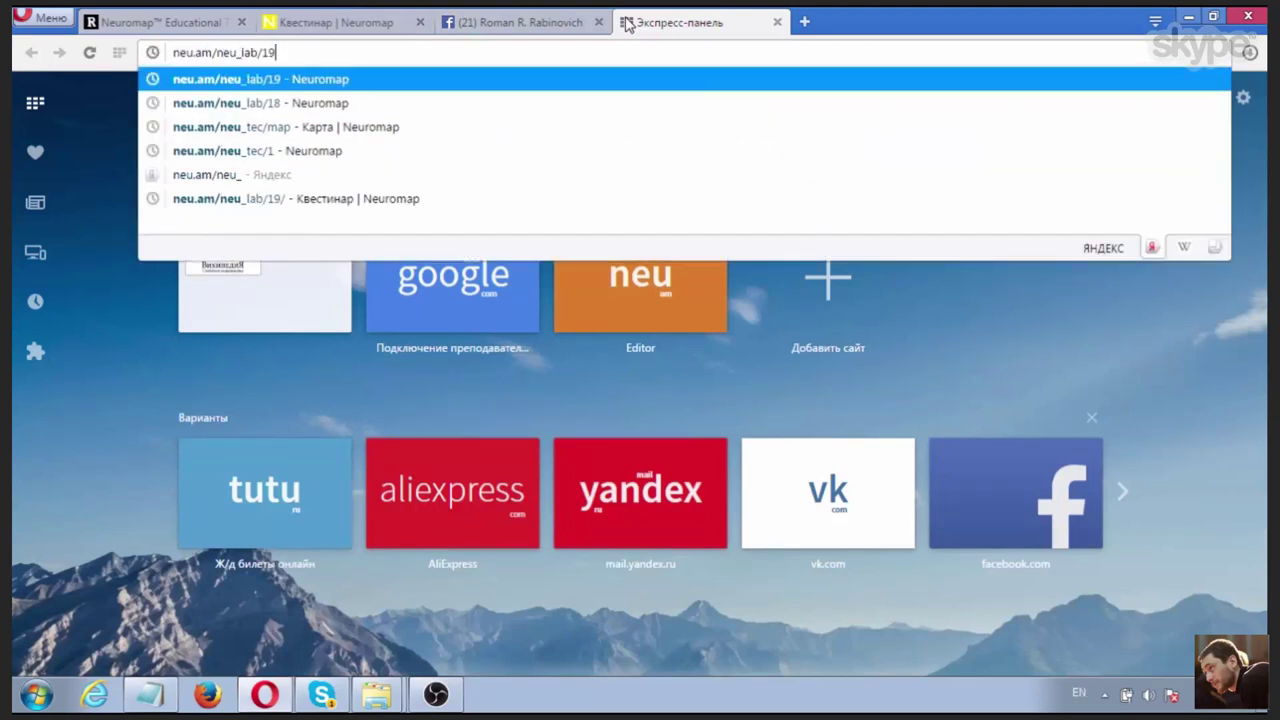
pyautogui.press('BackSpace')
pyautogui.press('BackSpace')
pyautogui.press('BackSpace')
pyautogui.press('BackSpace')
pyautogui.press('BackSpace')
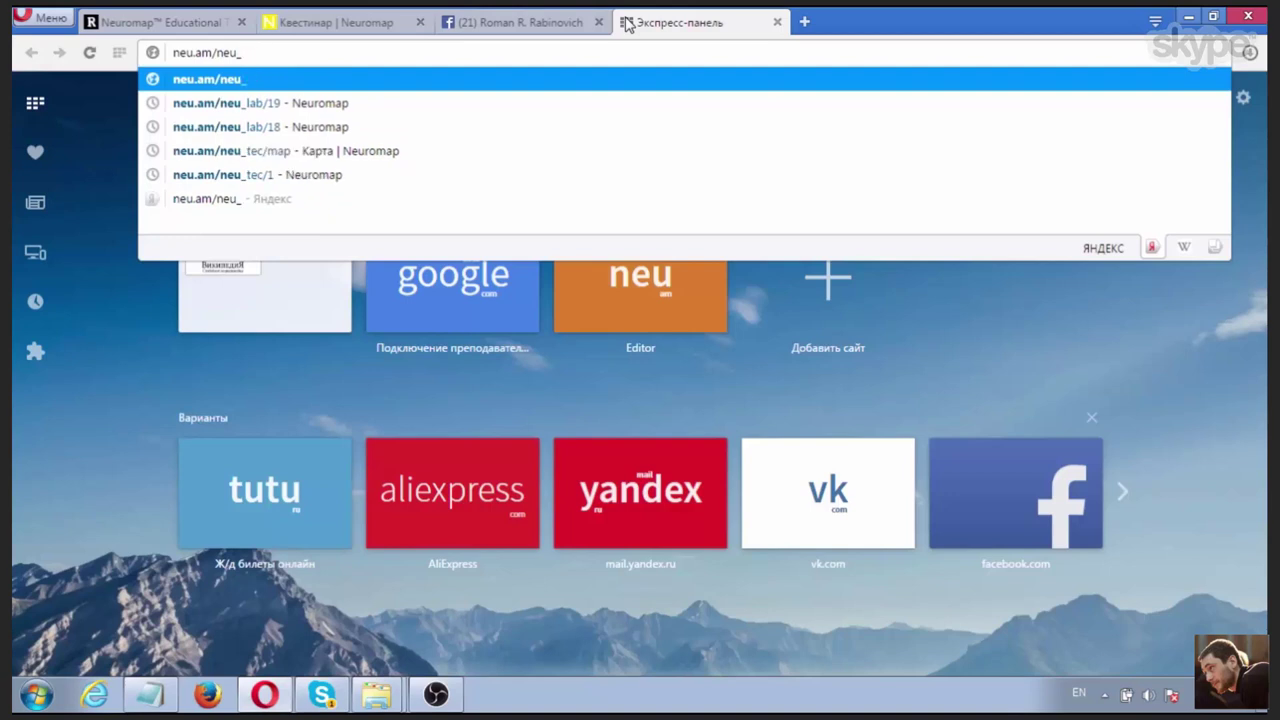
pyautogui.write('tec/')
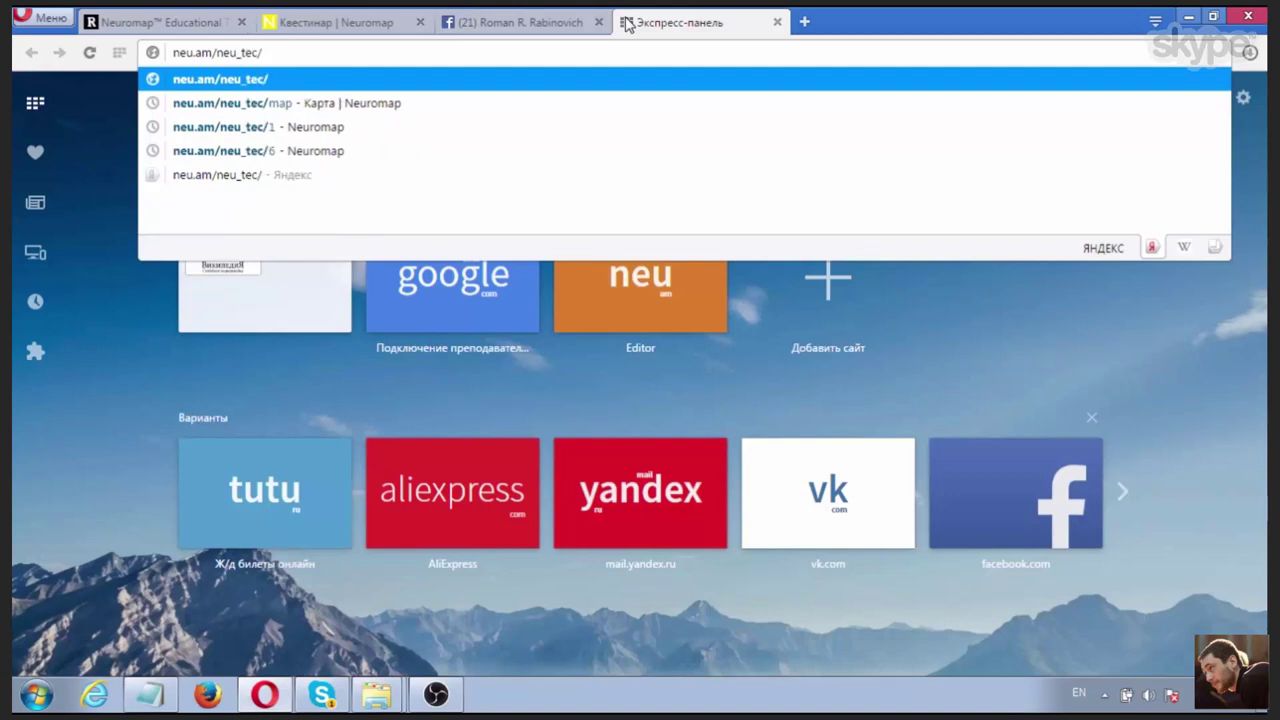
pyautogui.write('6')
pyautogui.press('Return')
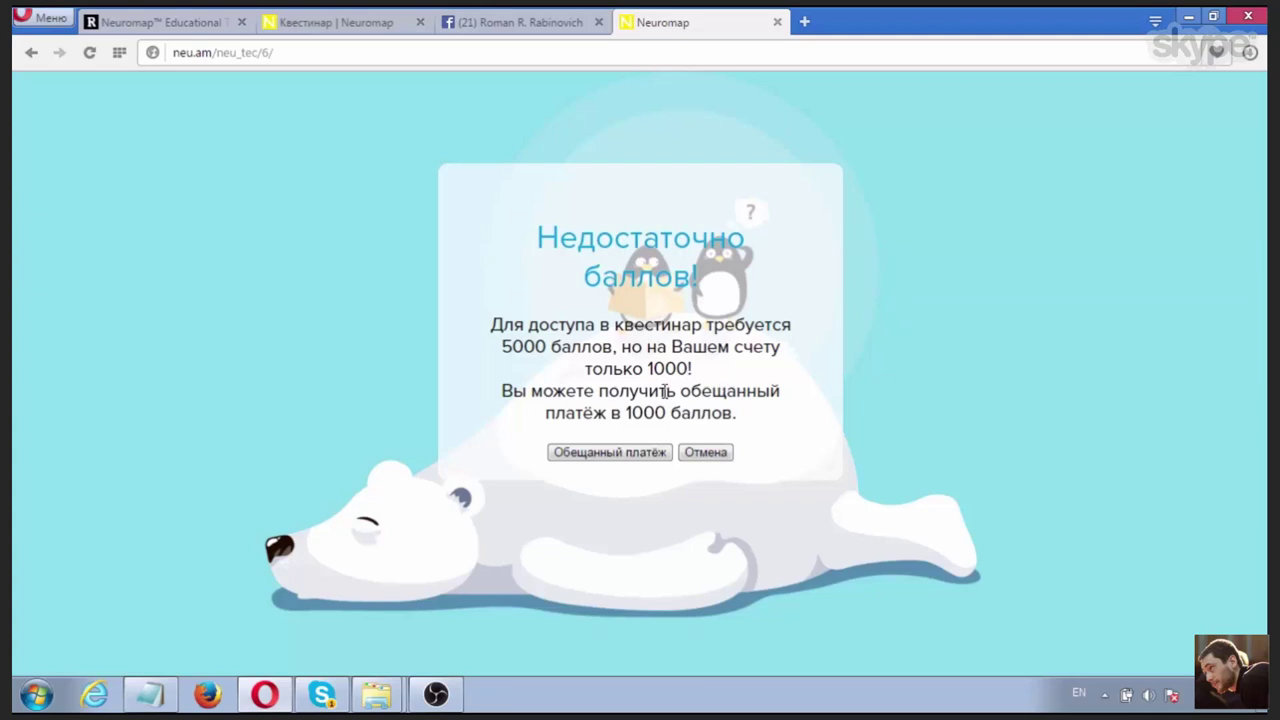
# Step: Read through the questinar's access notice, highlighting its heading and its text on required points and the promised payment
pyautogui.moveTo(512, 326); pyautogui.dragTo(725, 300)
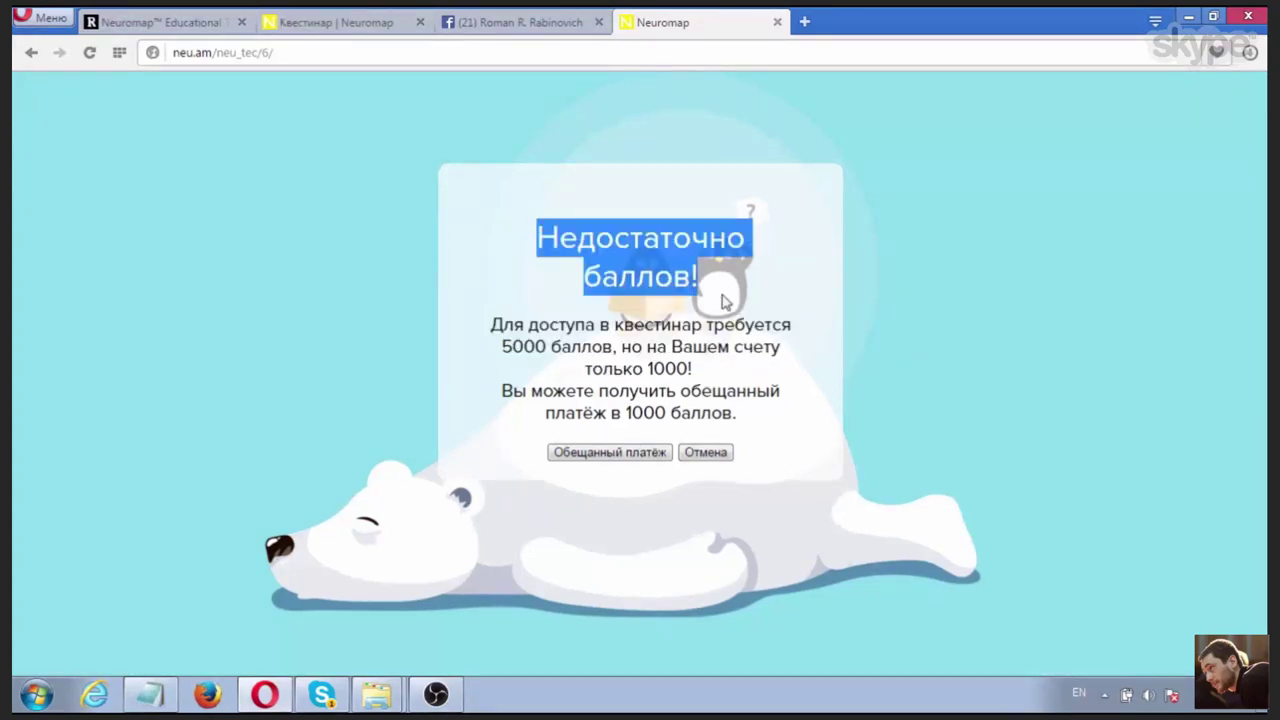
pyautogui.click(725, 300)
pyautogui.moveTo(722, 372); pyautogui.dragTo(490, 322)
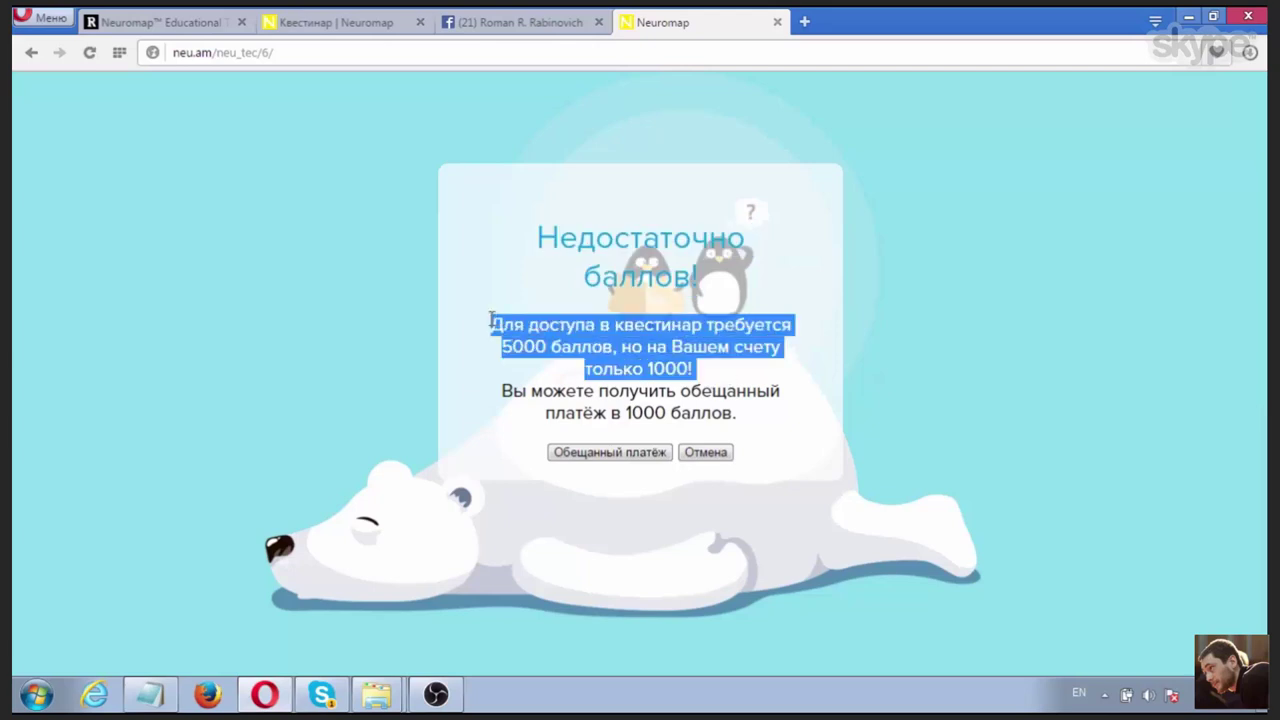
pyautogui.click(490, 322)
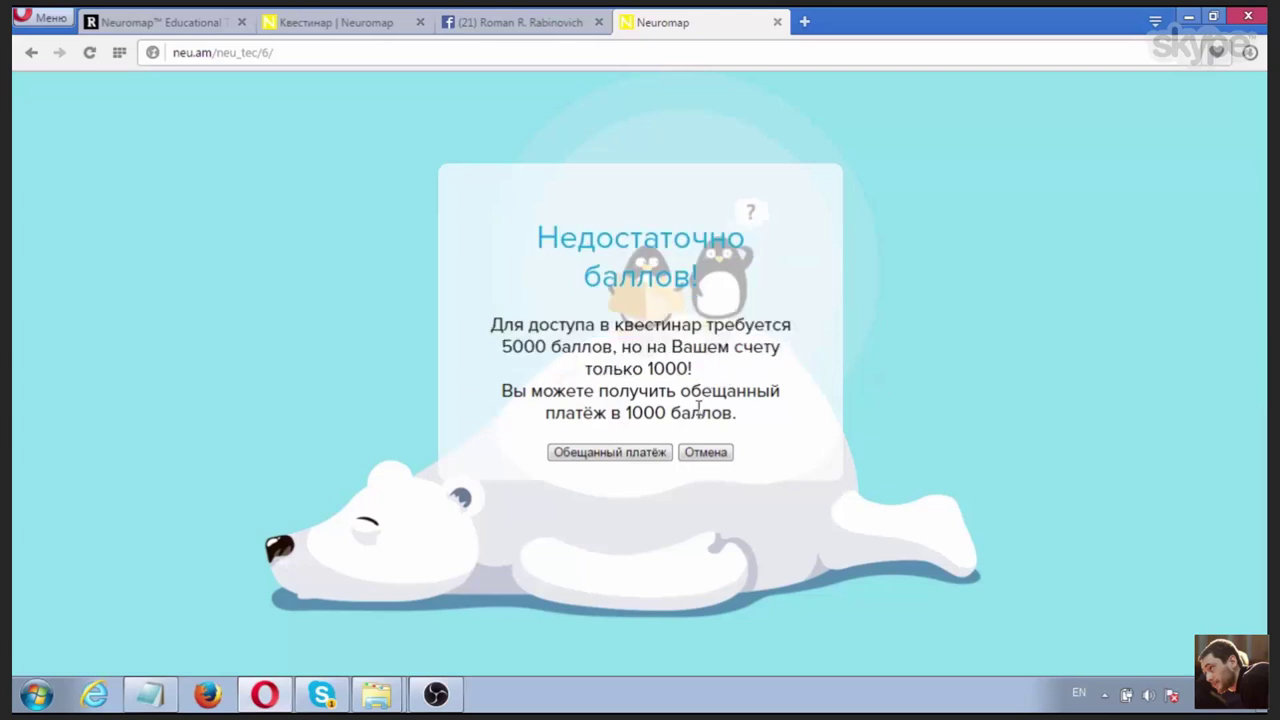
pyautogui.moveTo(738, 416); pyautogui.dragTo(490, 322)
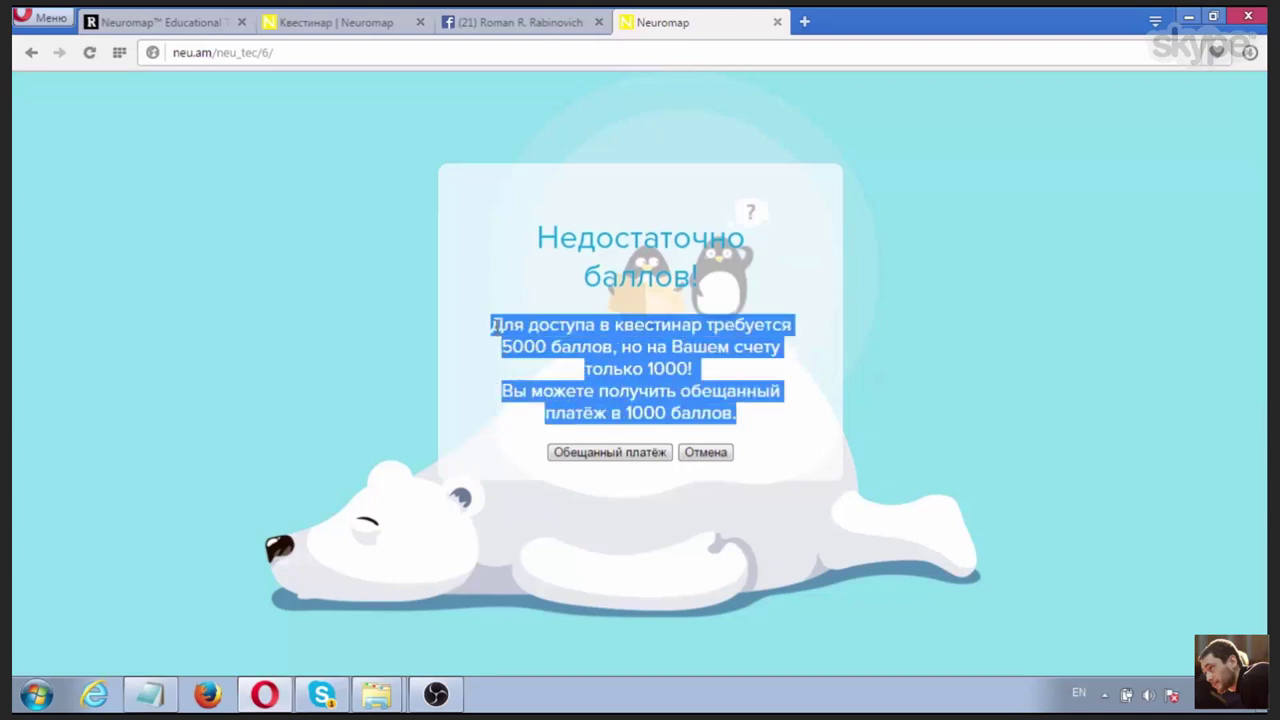
pyautogui.tripleClick(671, 366)
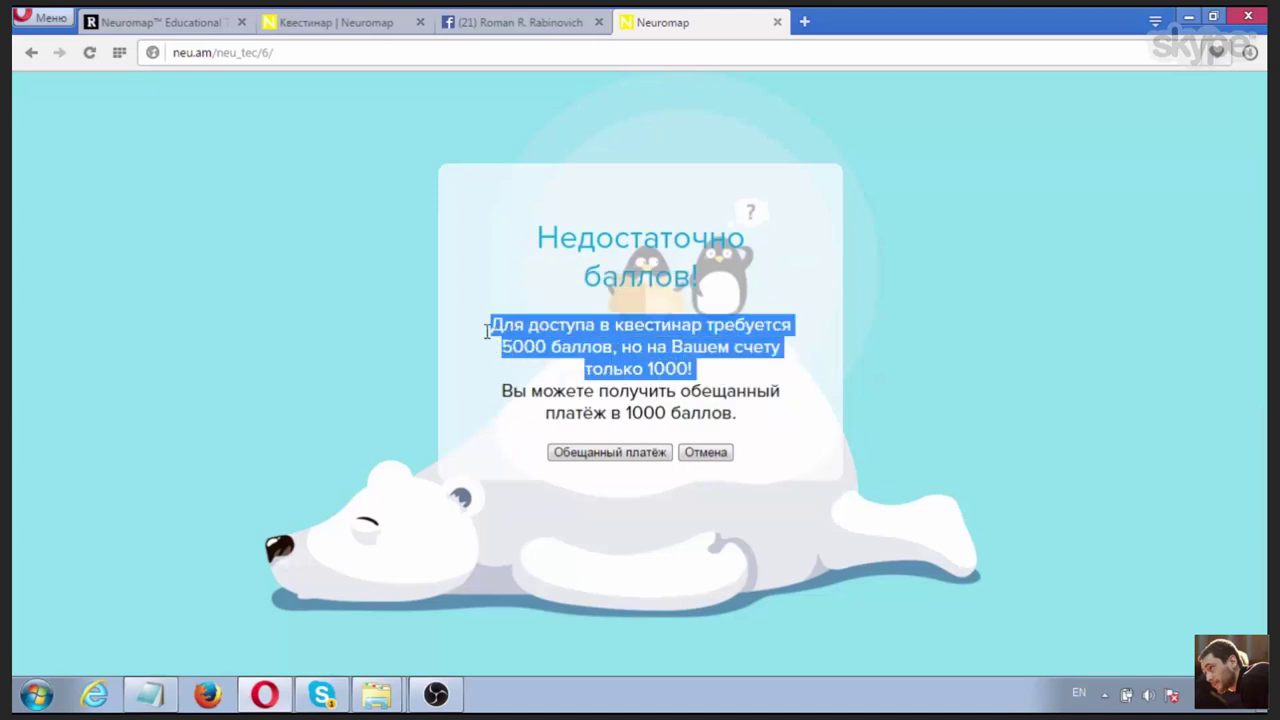
pyautogui.hotkey('ctrl', 'a')
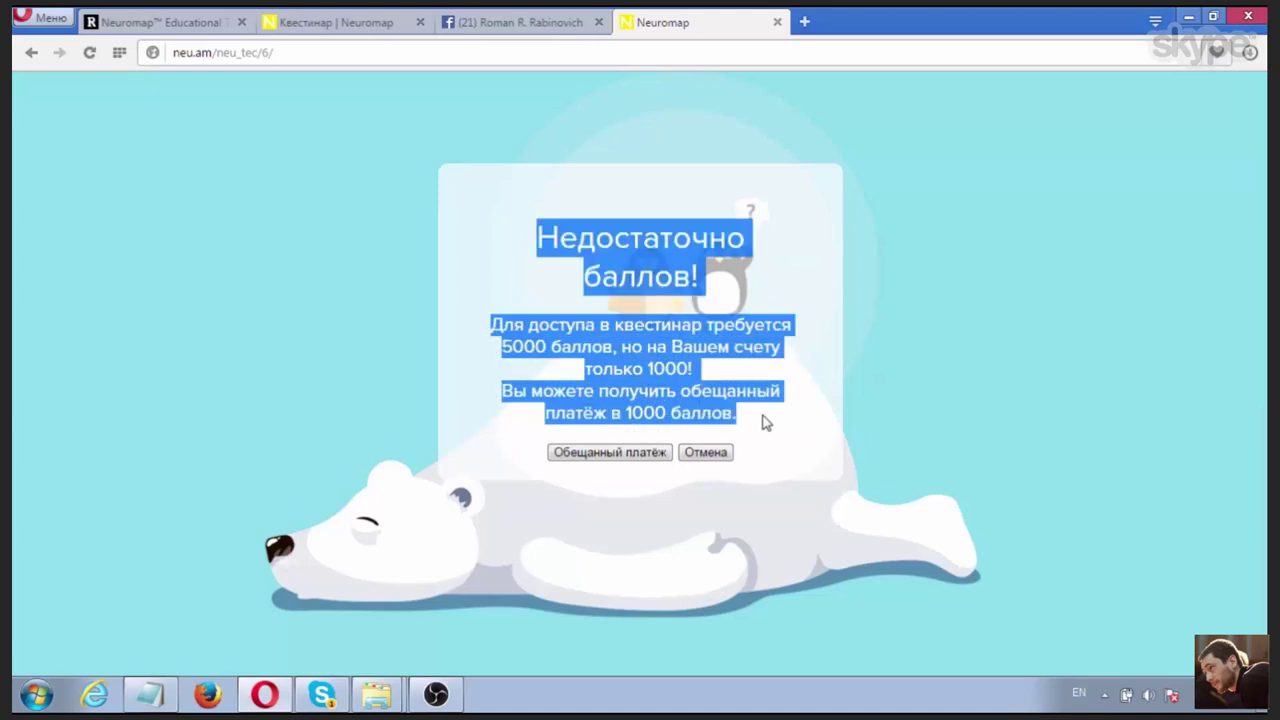
# Step: Take the 1000-point promised payment four times, reloading the page after the first, to gain access to the questinar
pyautogui.click(586, 461)
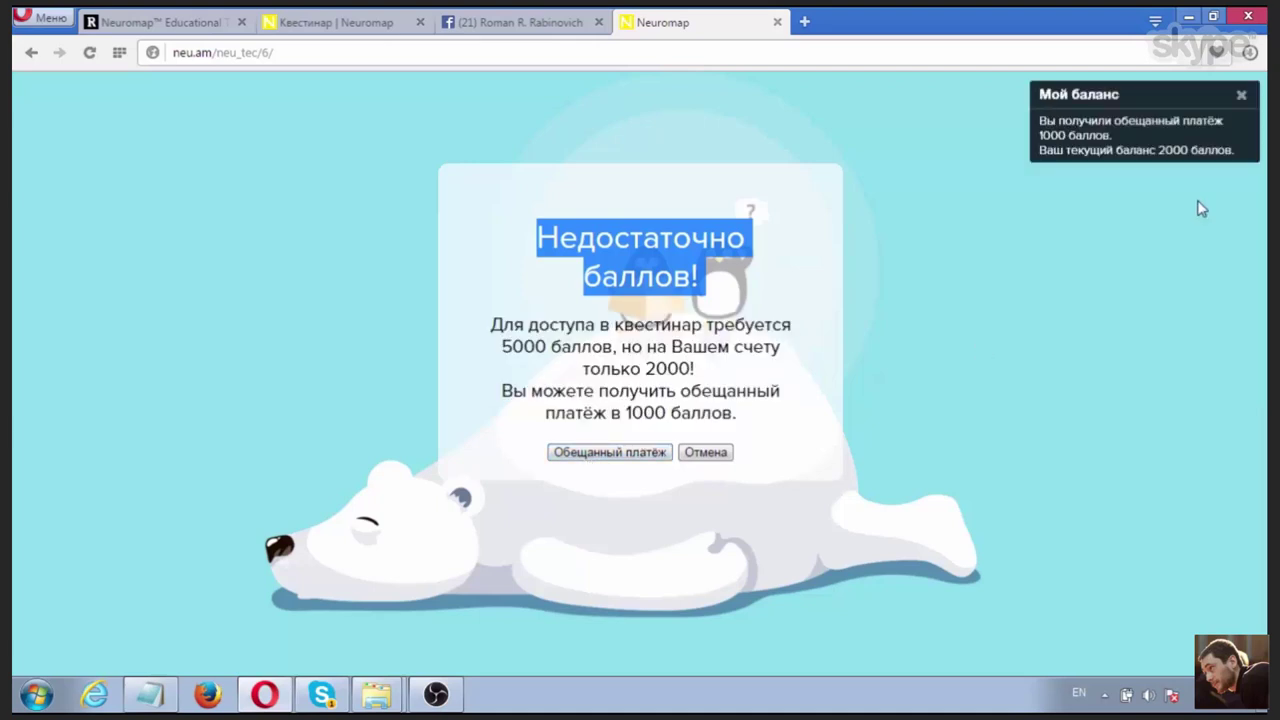
pyautogui.click(290, 53)
pyautogui.press('Return')
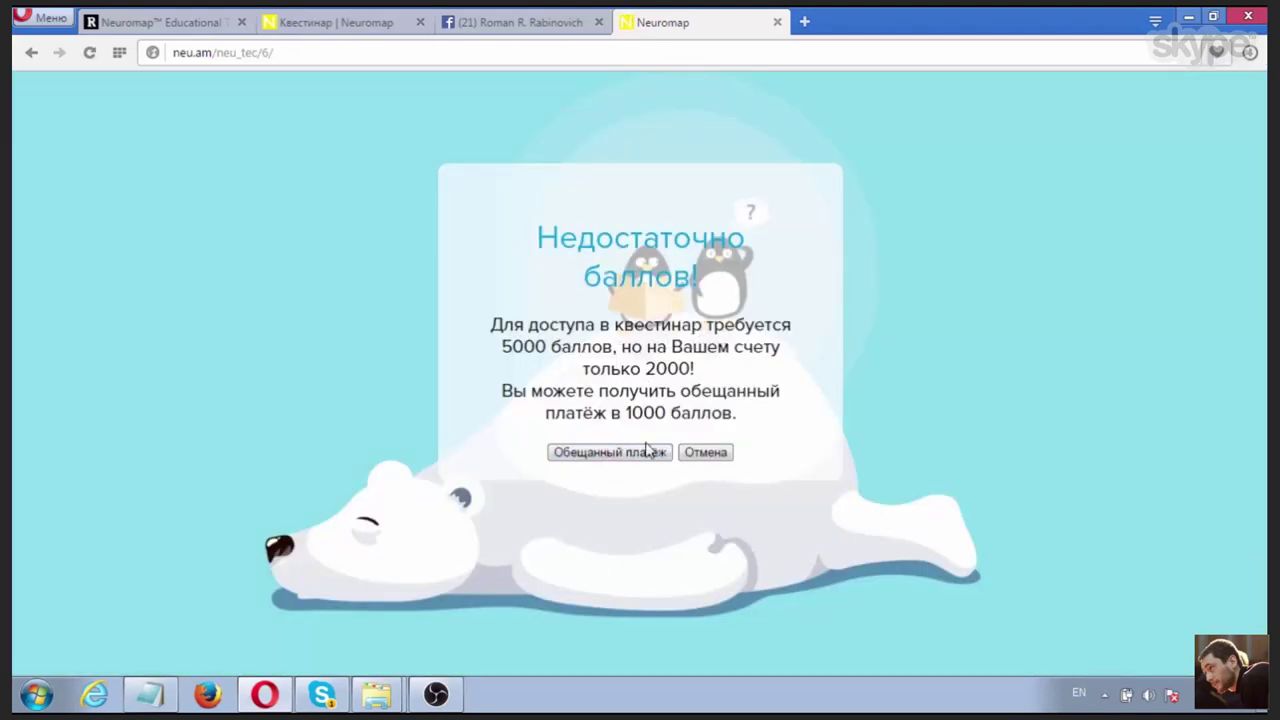
pyautogui.click(629, 457)
pyautogui.click(629, 457)
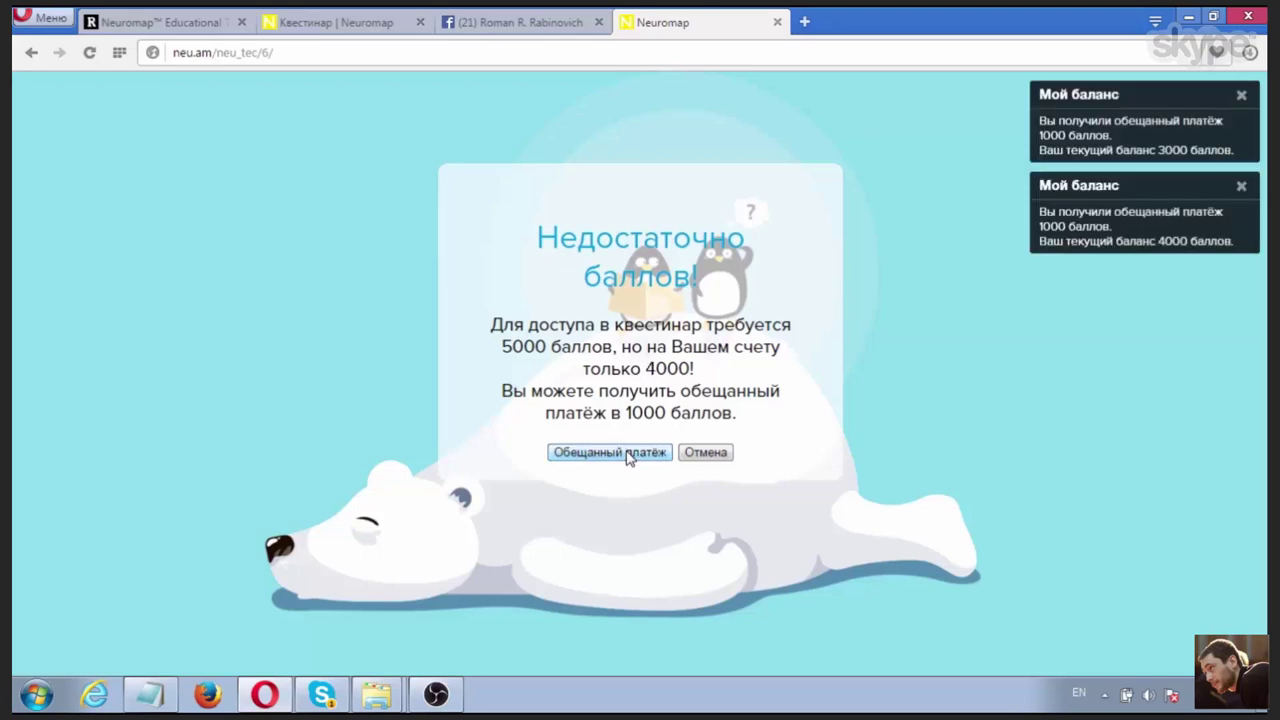
pyautogui.click(629, 457)
pyautogui.click(628, 455)
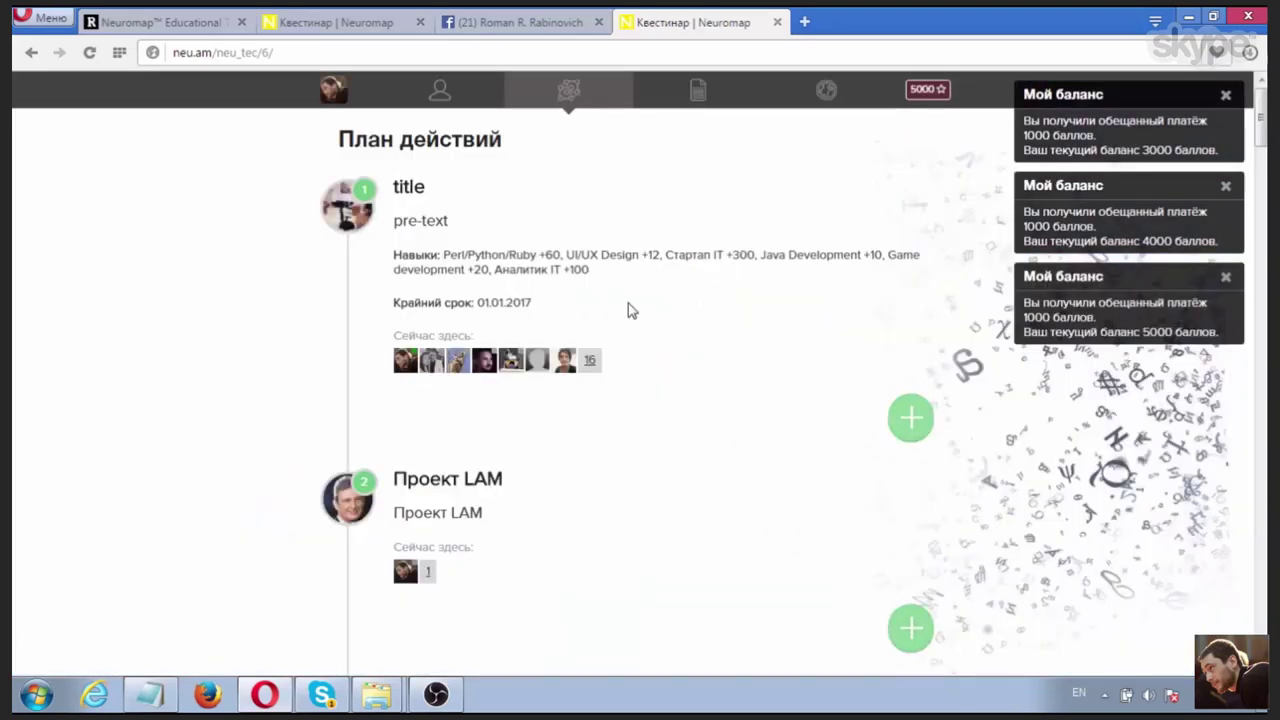
# Step: Dismiss the three «Мой баланс» notifications on the questinar page
pyautogui.click(1227, 96)
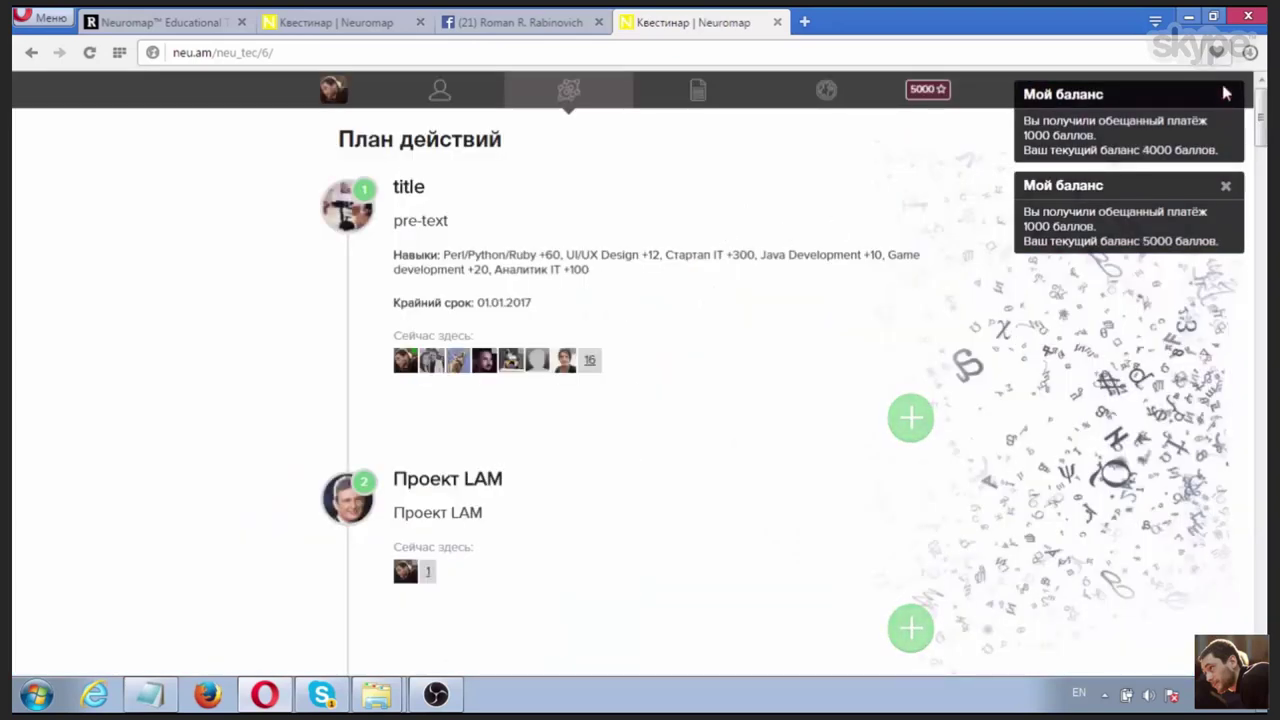
pyautogui.click(1227, 96)
pyautogui.click(1227, 96)
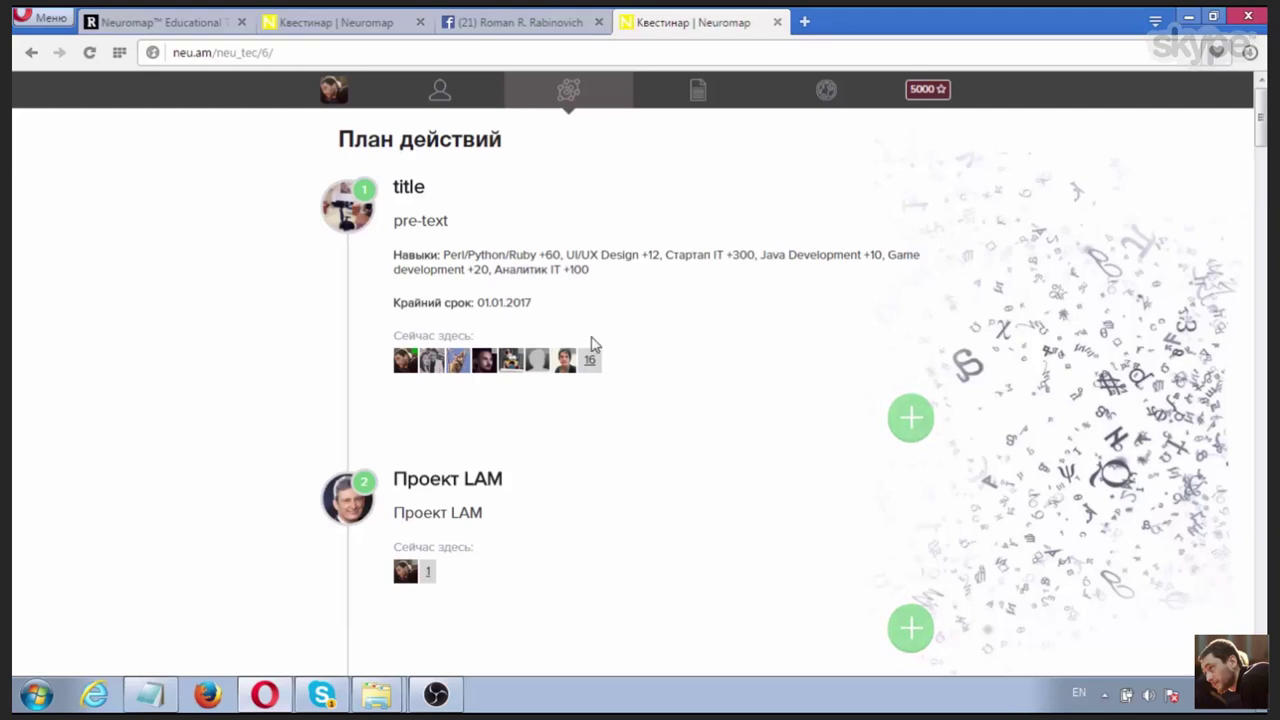
# Step: Examine the first action-plan step «title», highlighting its skills and its Крайний срок line
pyautogui.moveTo(91, 471)
pyautogui.moveTo(394, 306); pyautogui.dragTo(560, 306)
pyautogui.click(559, 307)
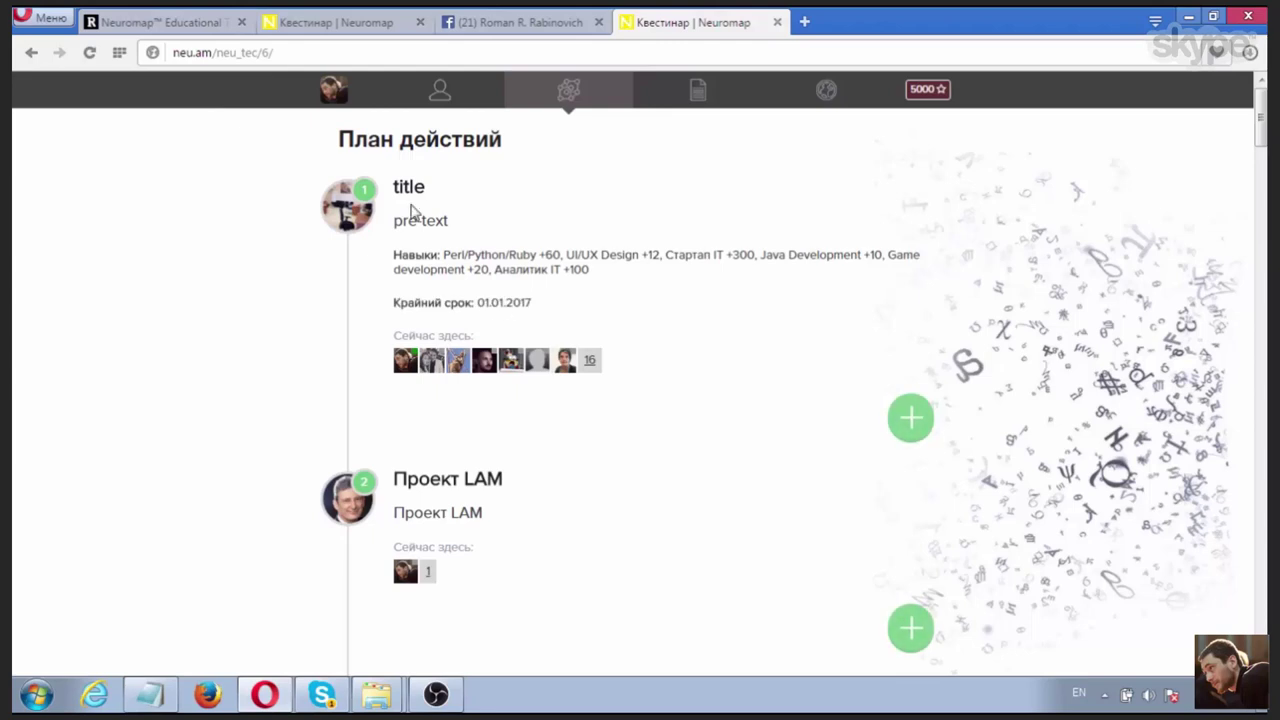
pyautogui.tripleClick(510, 303)
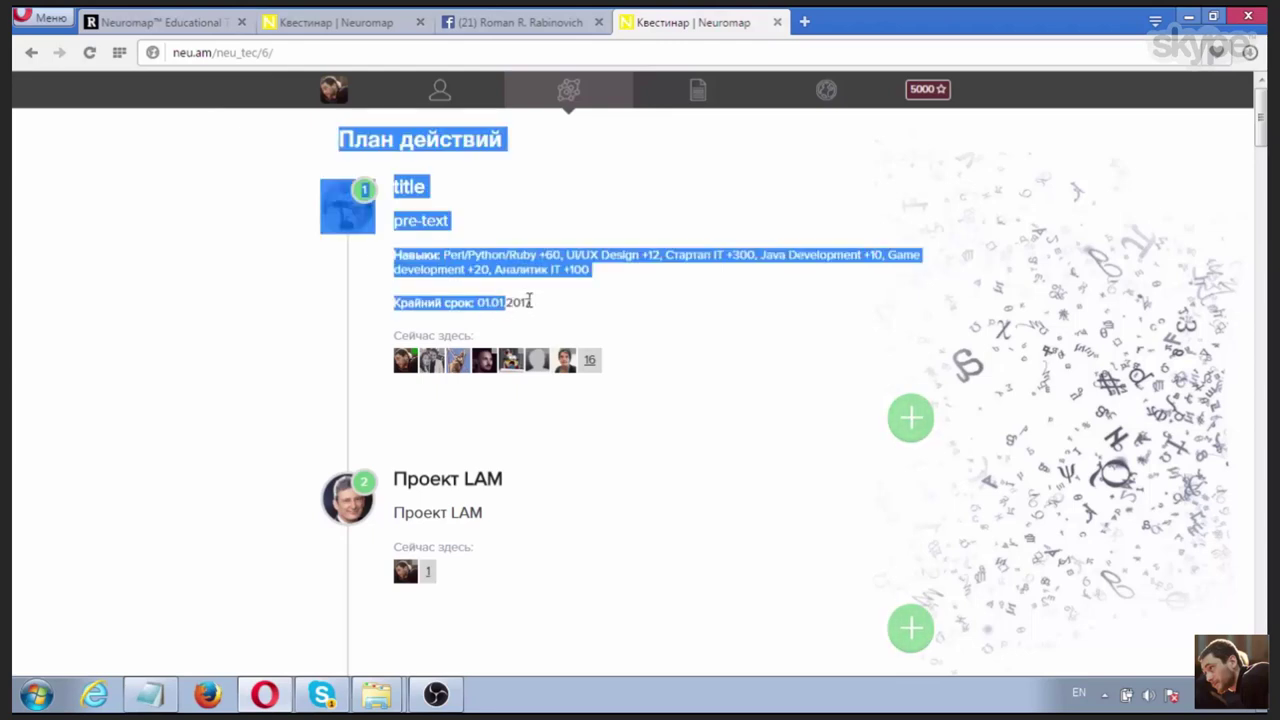
# Step: Highlight the Крайний срок date of the first action-plan step «title» several times, clearing each selection
pyautogui.click(529, 297)
pyautogui.moveTo(538, 310); pyautogui.dragTo(481, 309)
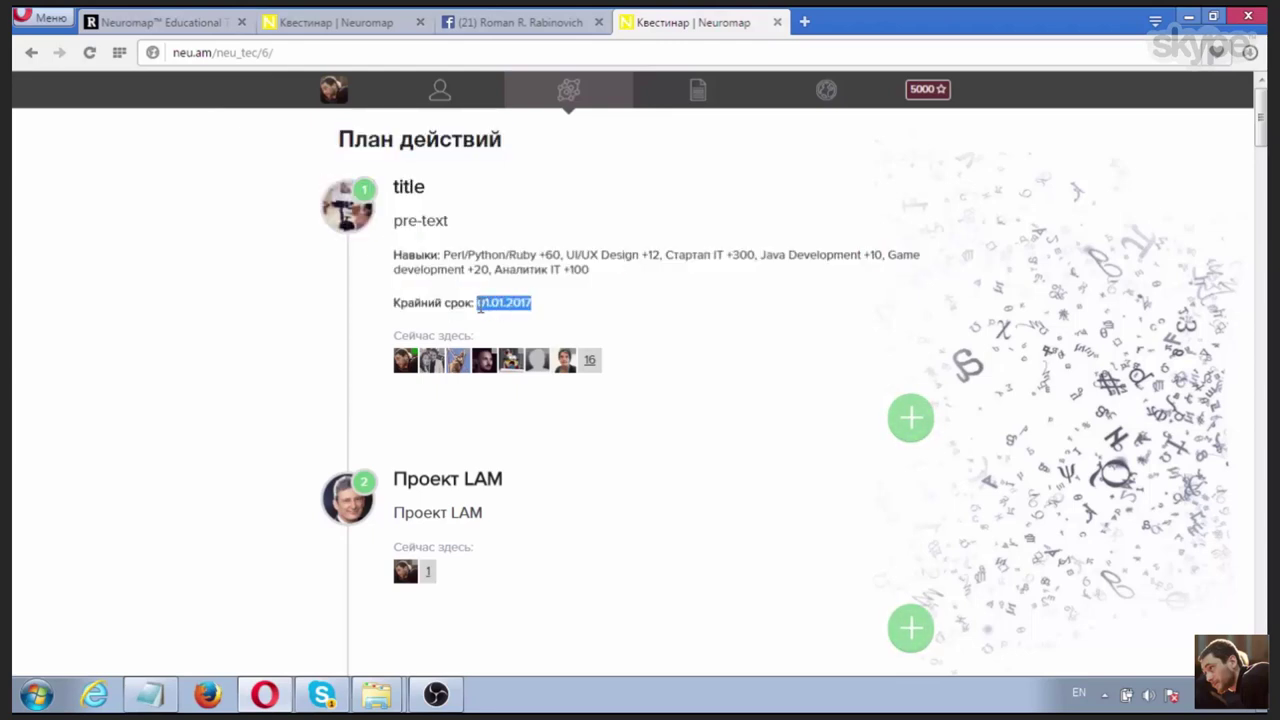
pyautogui.tripleClick(481, 305)
pyautogui.click(543, 316)
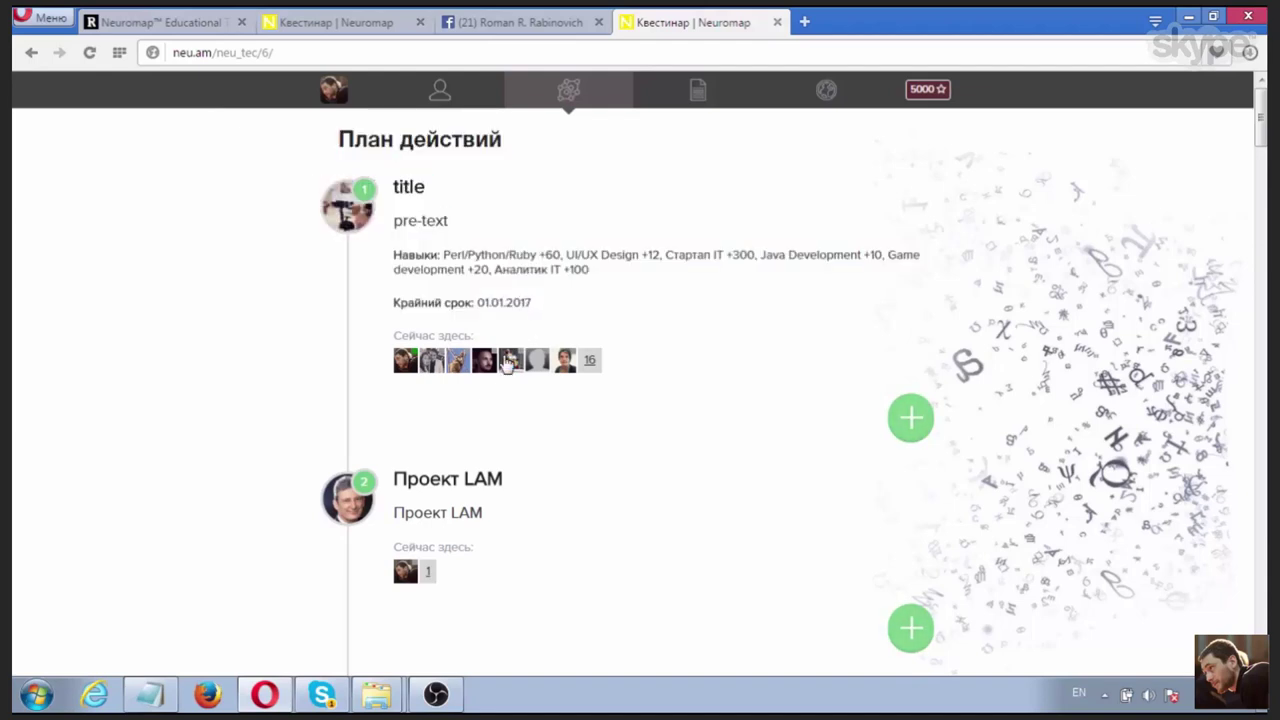
pyautogui.moveTo(534, 306); pyautogui.dragTo(563, 314)
pyautogui.click(515, 310)
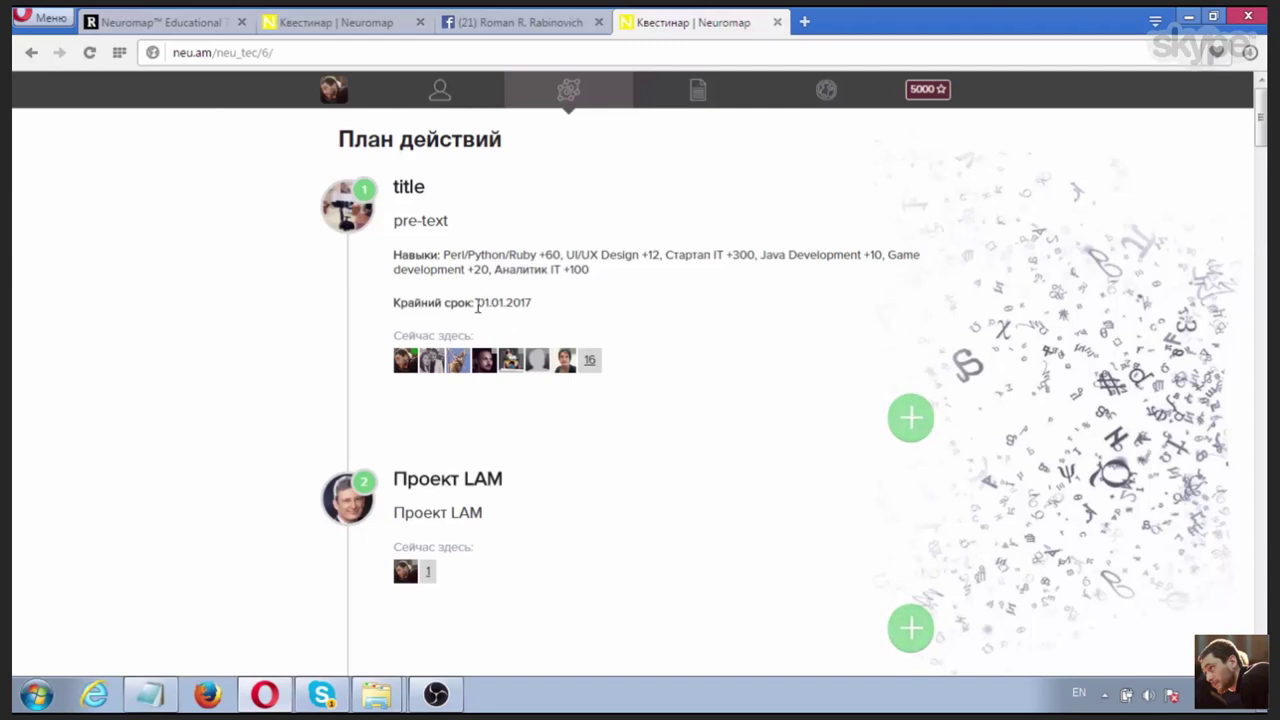
pyautogui.moveTo(477, 303); pyautogui.dragTo(553, 305)
pyautogui.click(503, 302)
pyautogui.moveTo(478, 303); pyautogui.dragTo(569, 300)
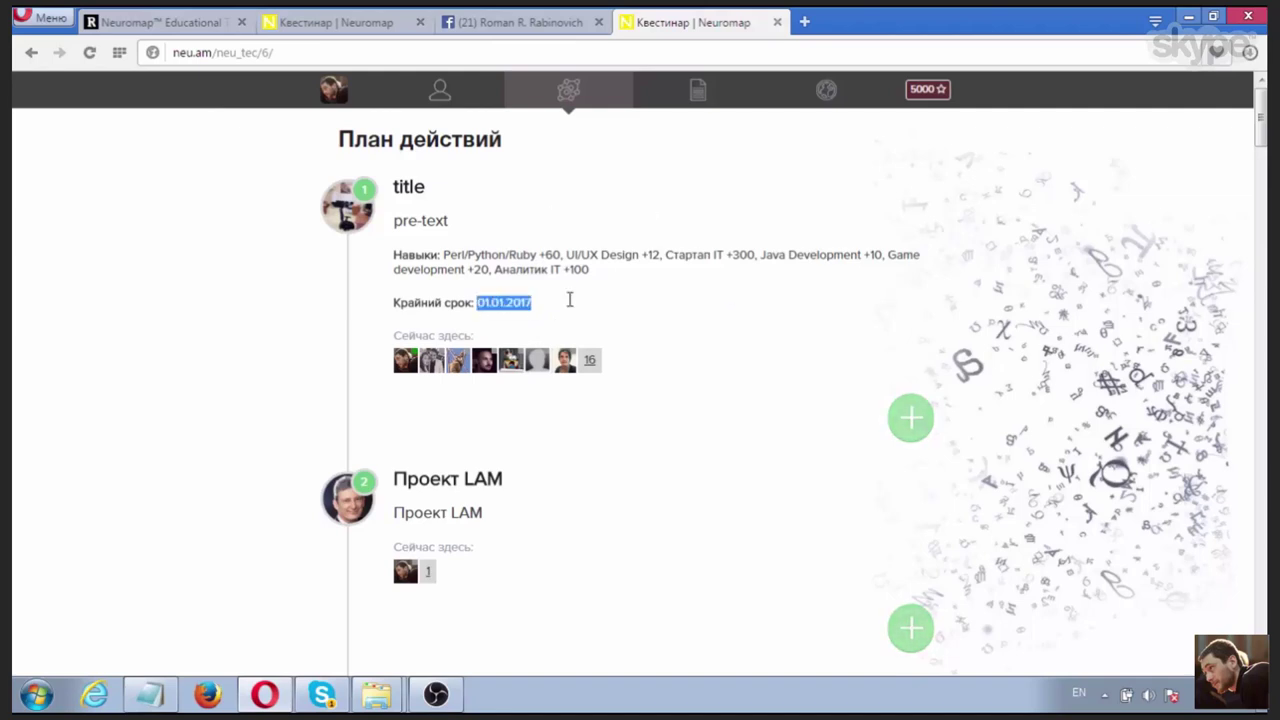
pyautogui.click(569, 300)
pyautogui.moveTo(485, 305); pyautogui.dragTo(545, 316)
pyautogui.click(545, 316)
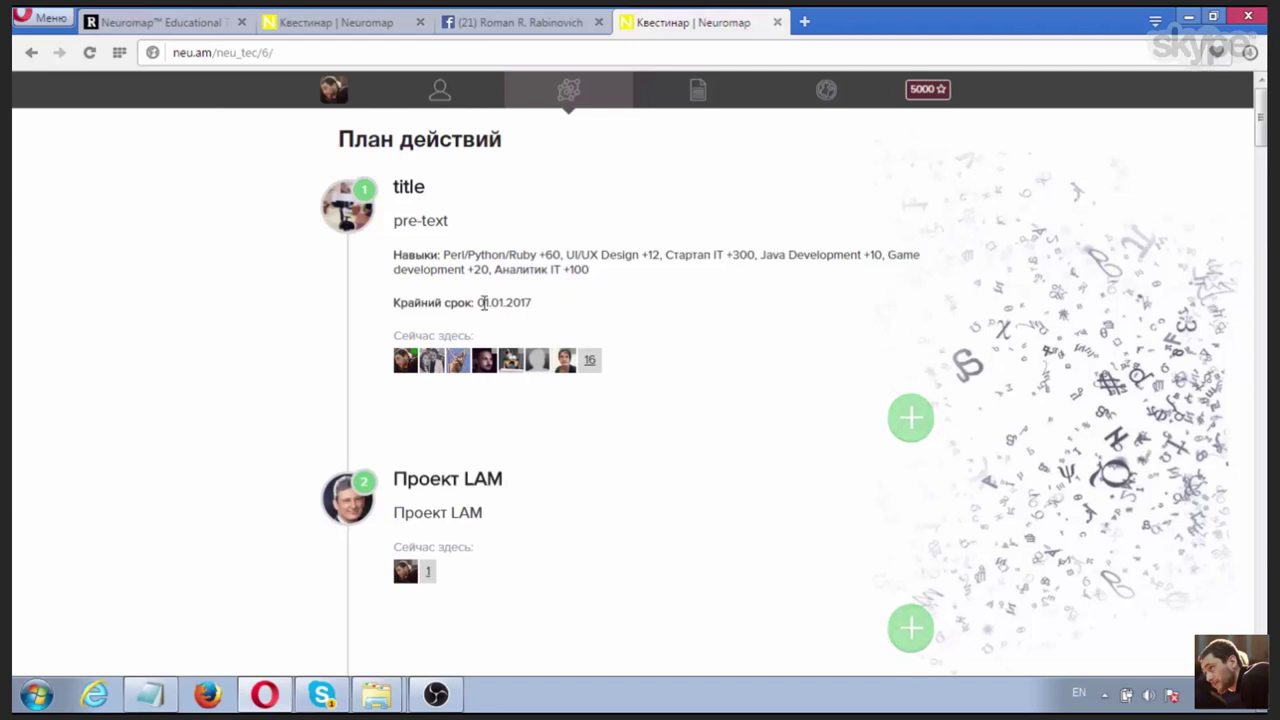
pyautogui.moveTo(478, 302); pyautogui.dragTo(538, 309)
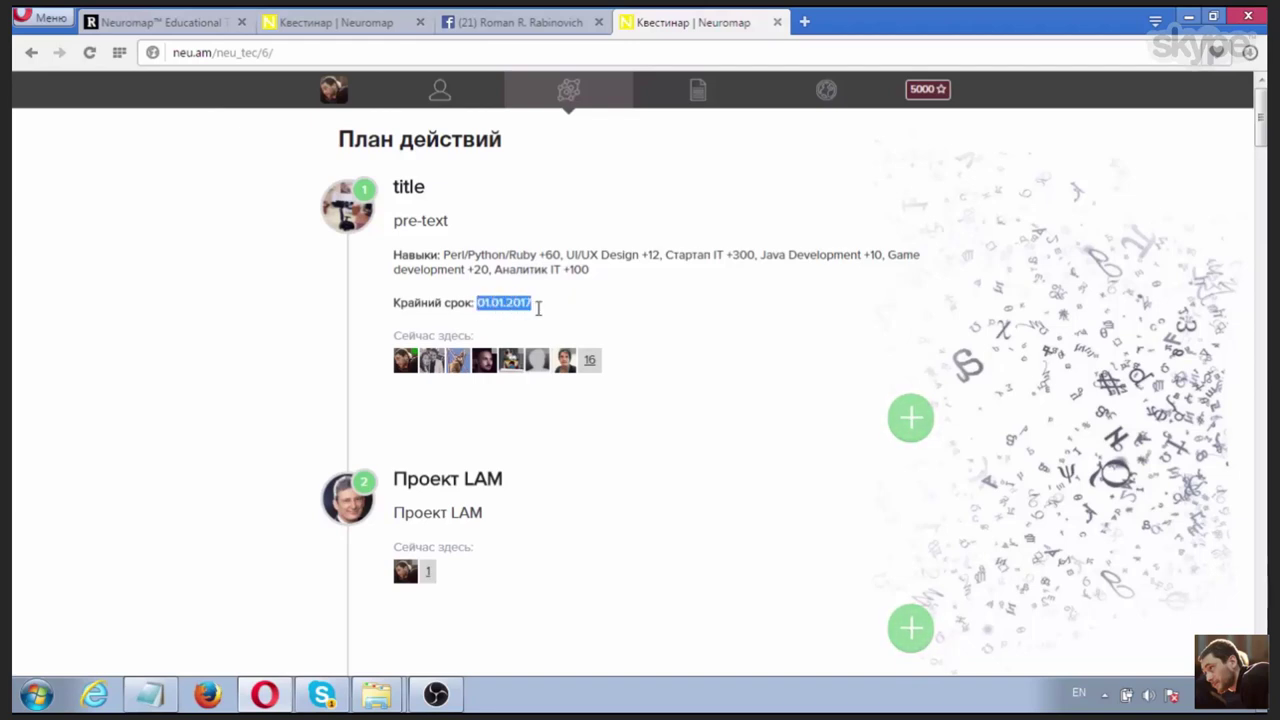
pyautogui.click(541, 316)
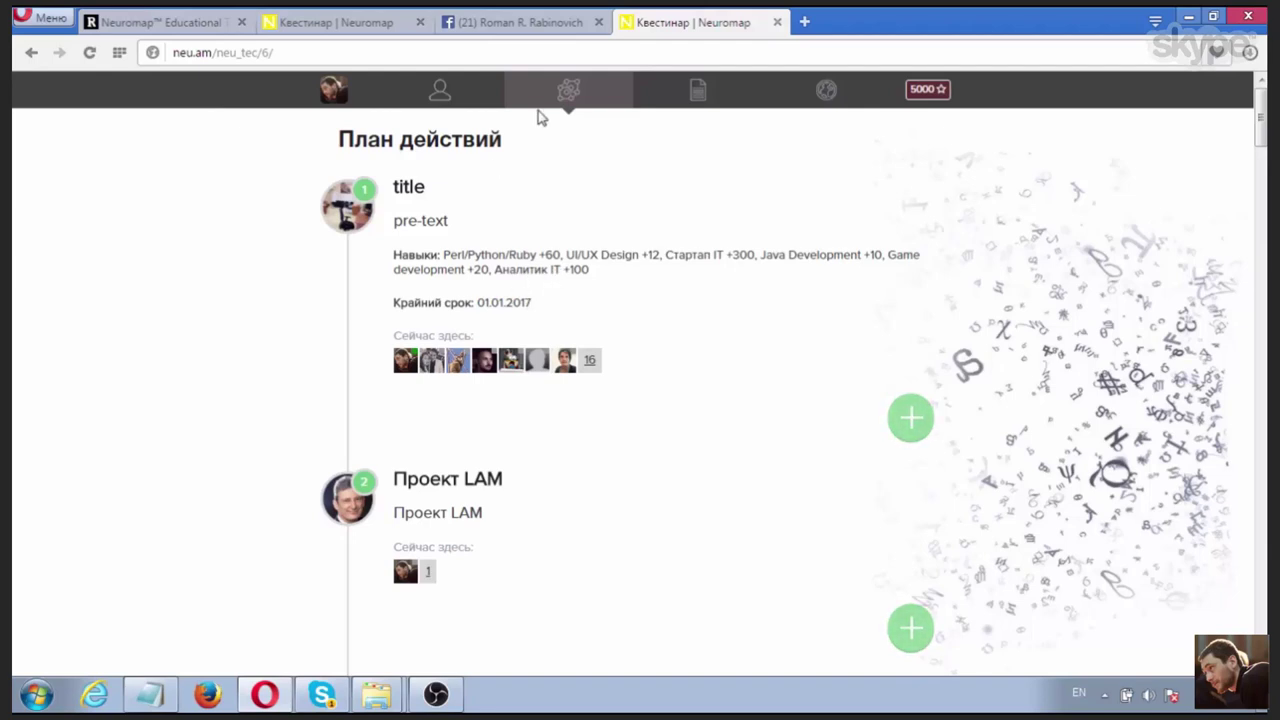
# Step: Return to the iidf questinar page and look at the Навыки choices in the open Экспертиза form under the web-studio answer
pyautogui.click(330, 30)
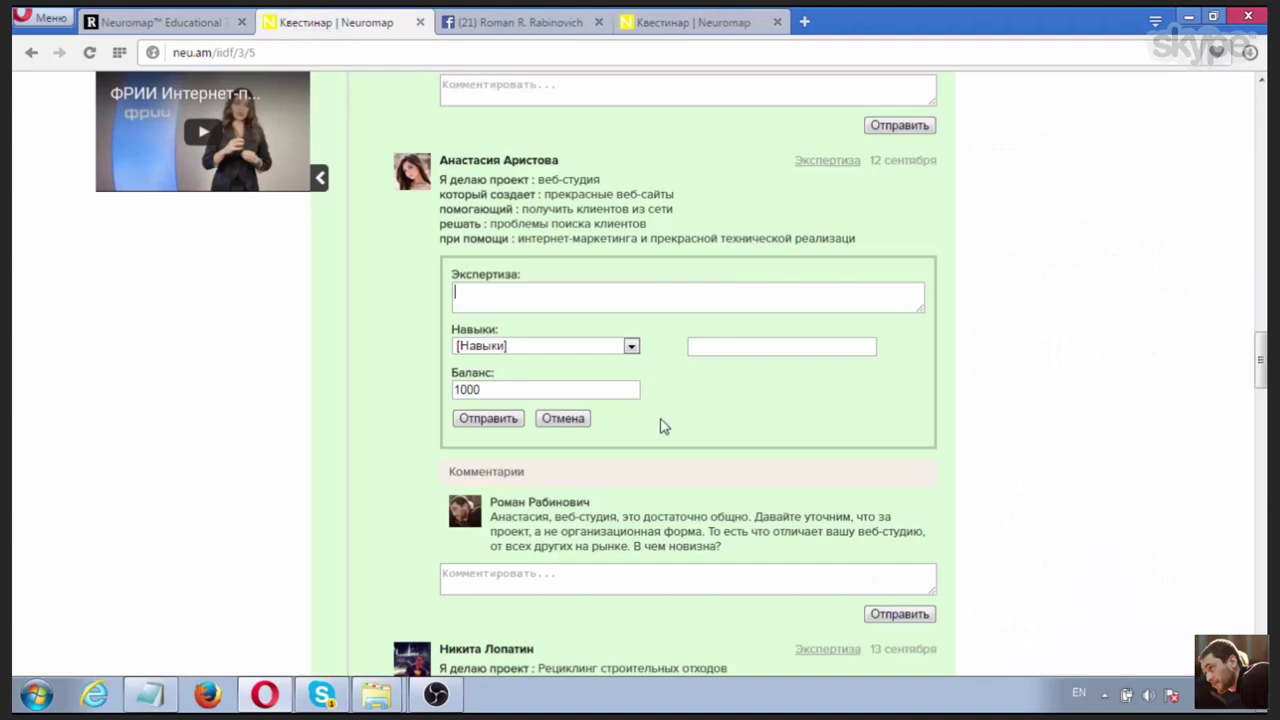
pyautogui.click(620, 346)
pyautogui.click(620, 346)
pyautogui.scroll(-3, 505, 443)
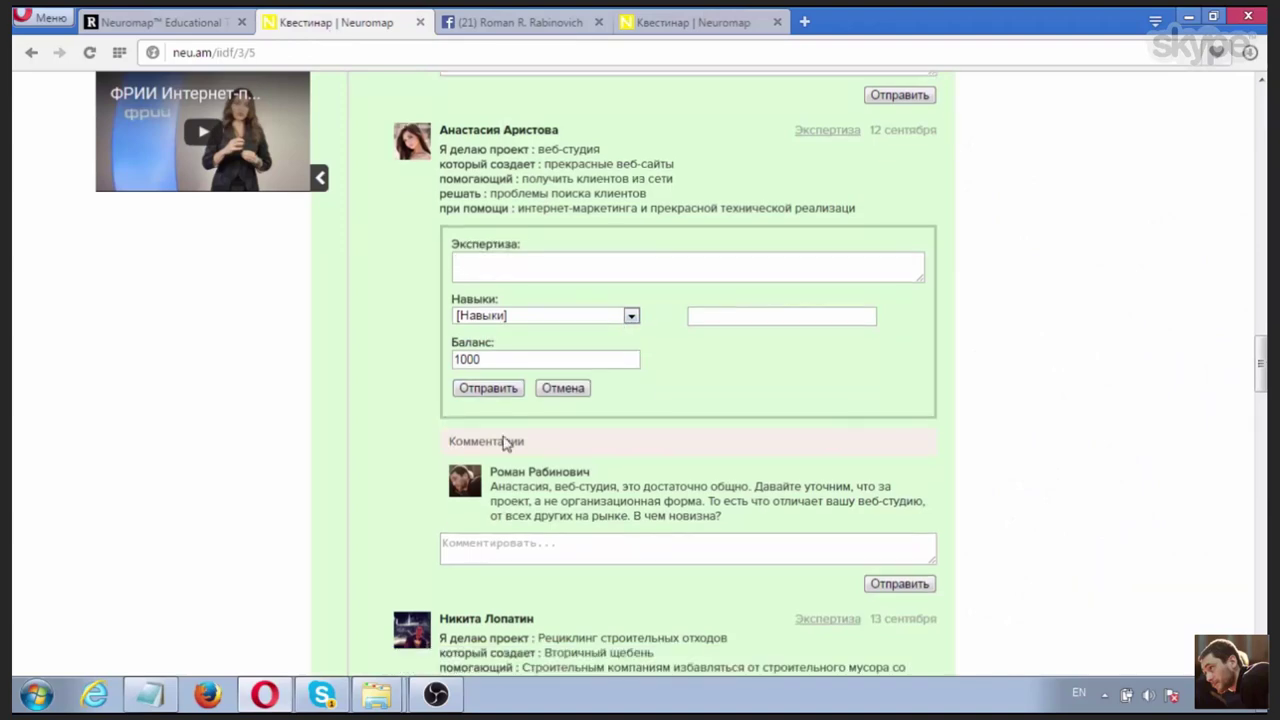
# Step: Load the earlier База знаний entries under «Задание № 1. Сформулируйте идею», going back to the 21 июля answer
pyautogui.scroll(8, 586, 394)
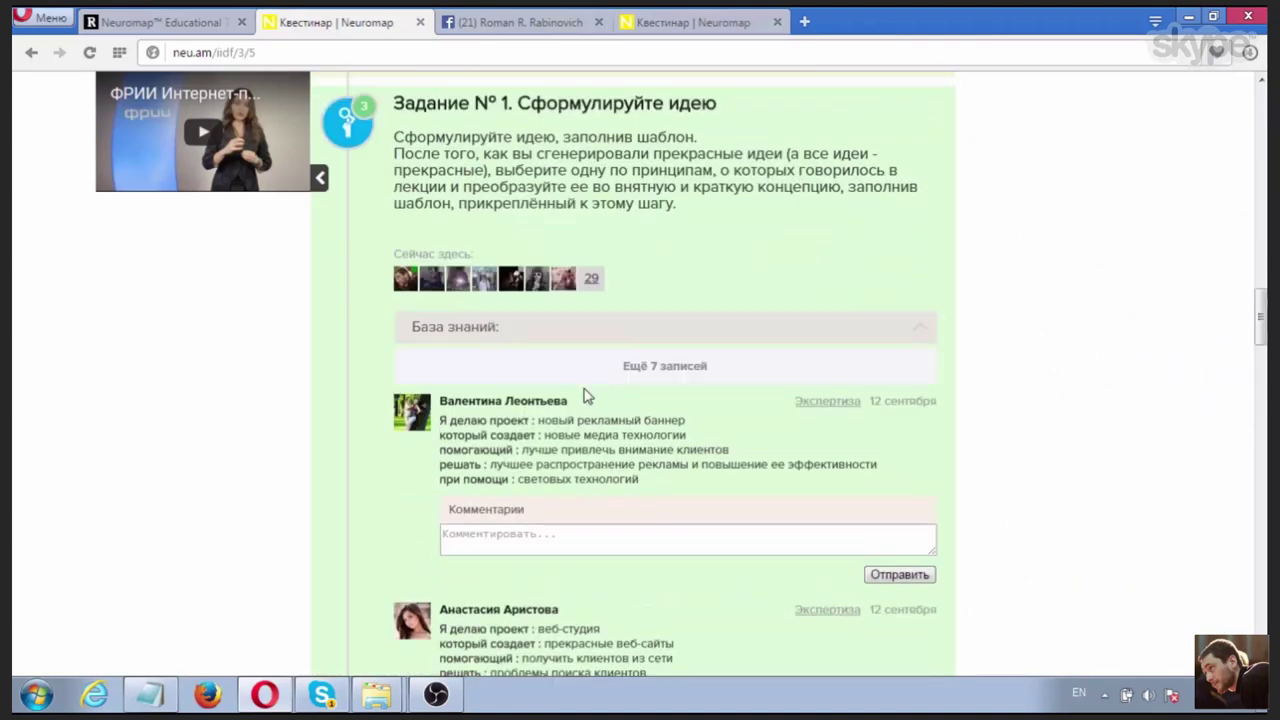
pyautogui.click(684, 483)
pyautogui.scroll(-6, 694, 468)
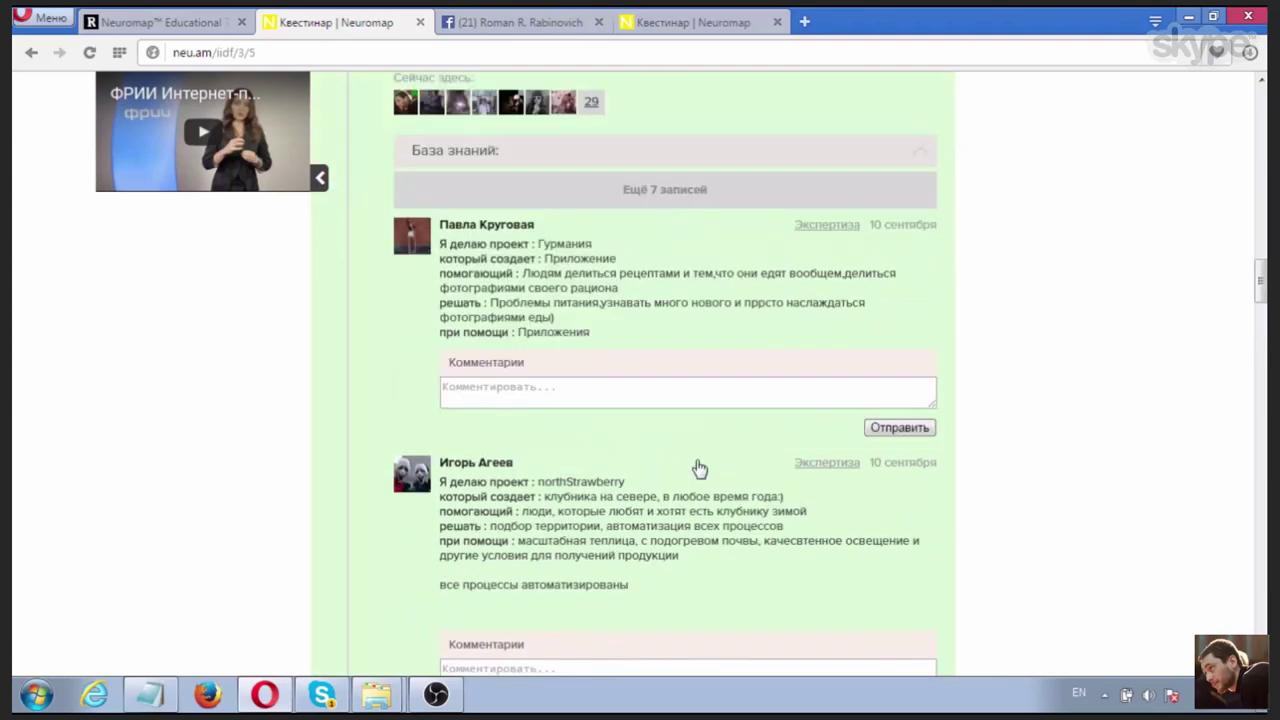
pyautogui.scroll(-4, 700, 452)
pyautogui.scroll(5, 686, 448)
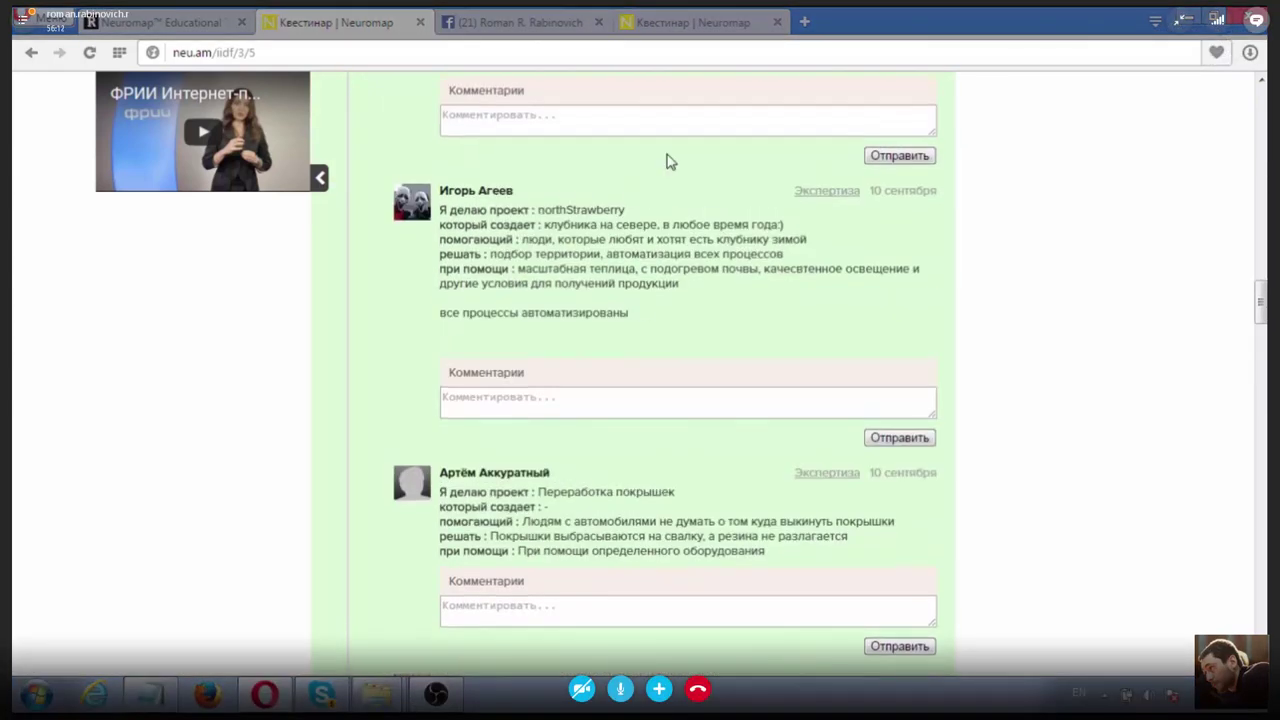
pyautogui.scroll(3, 671, 175)
pyautogui.doubleClick(673, 196)
pyautogui.click(660, 198)
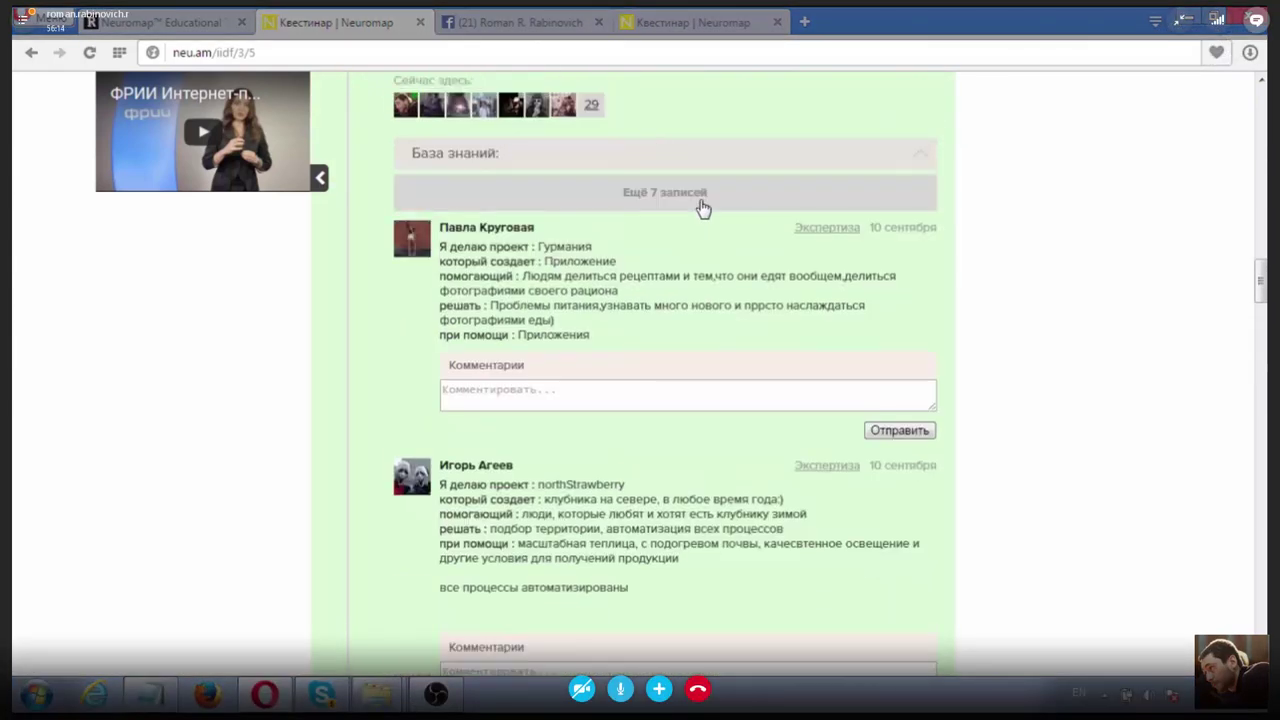
pyautogui.click(700, 200)
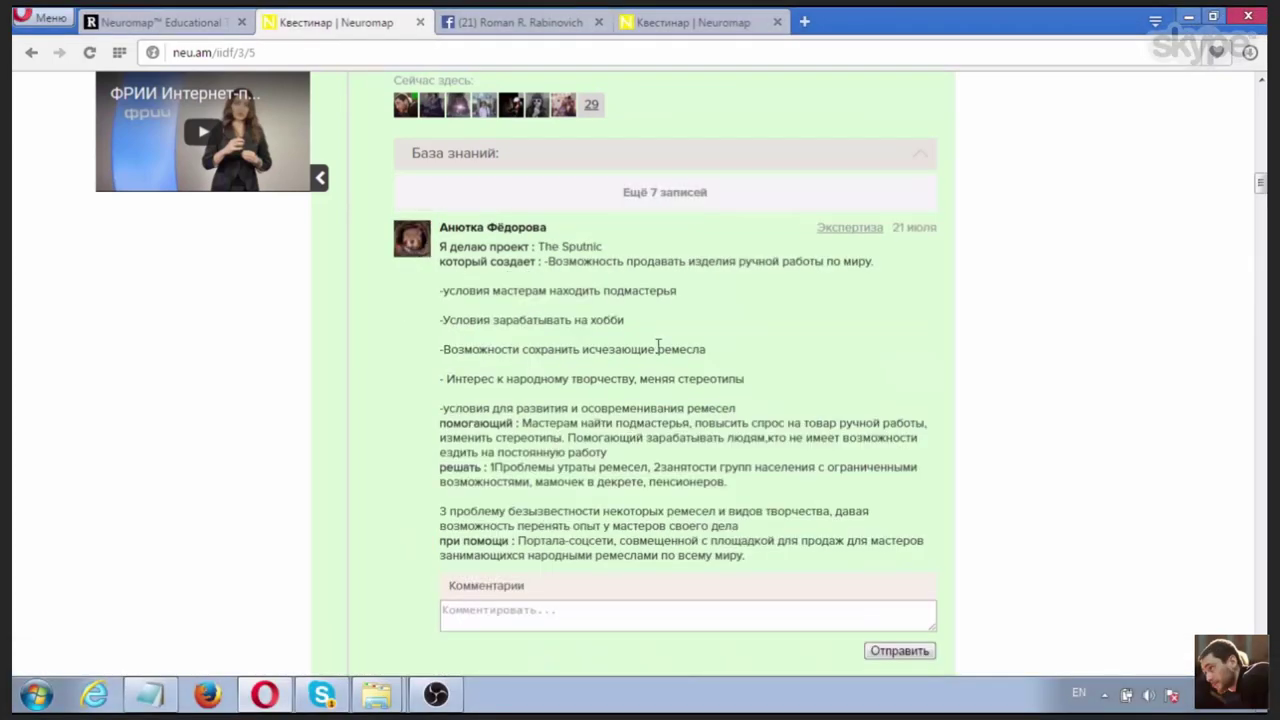
# Step: Look through the older База знаний answers and their attached images to find one suitable for an expert assessment
pyautogui.scroll(-8, 657, 348)
pyautogui.scroll(-10, 657, 355)
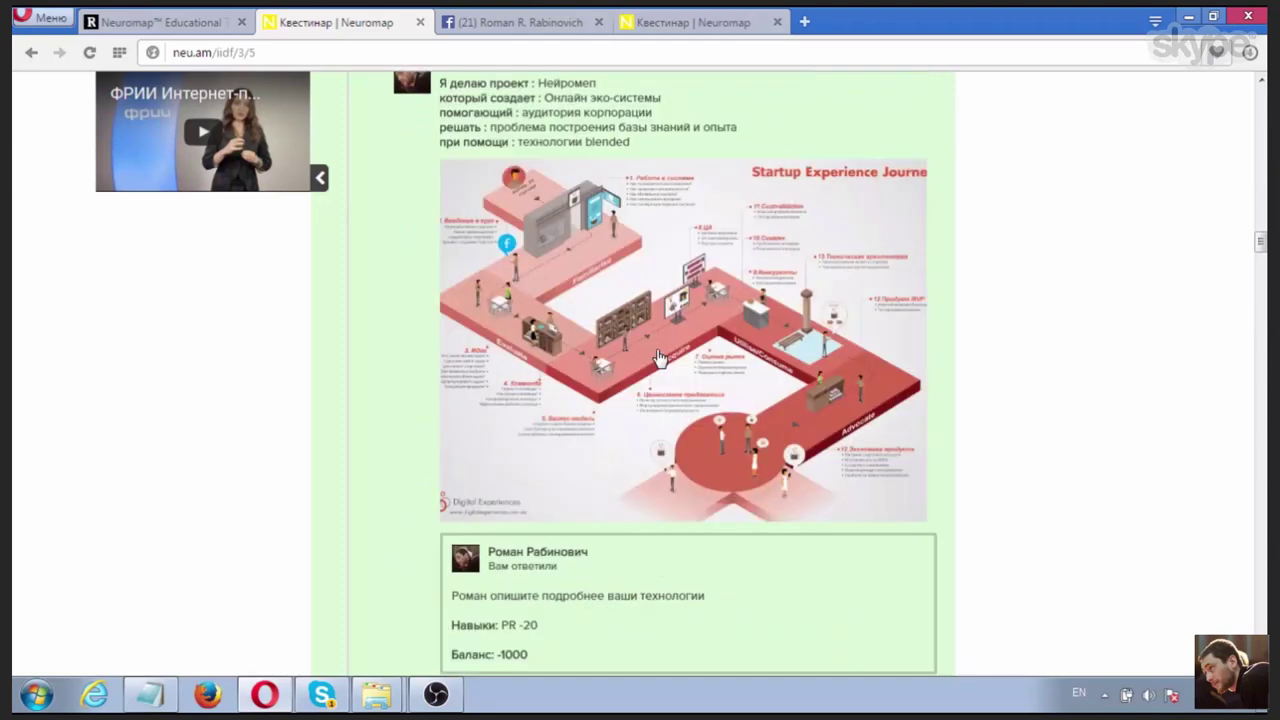
pyautogui.scroll(4, 657, 355)
pyautogui.scroll(2, 662, 352)
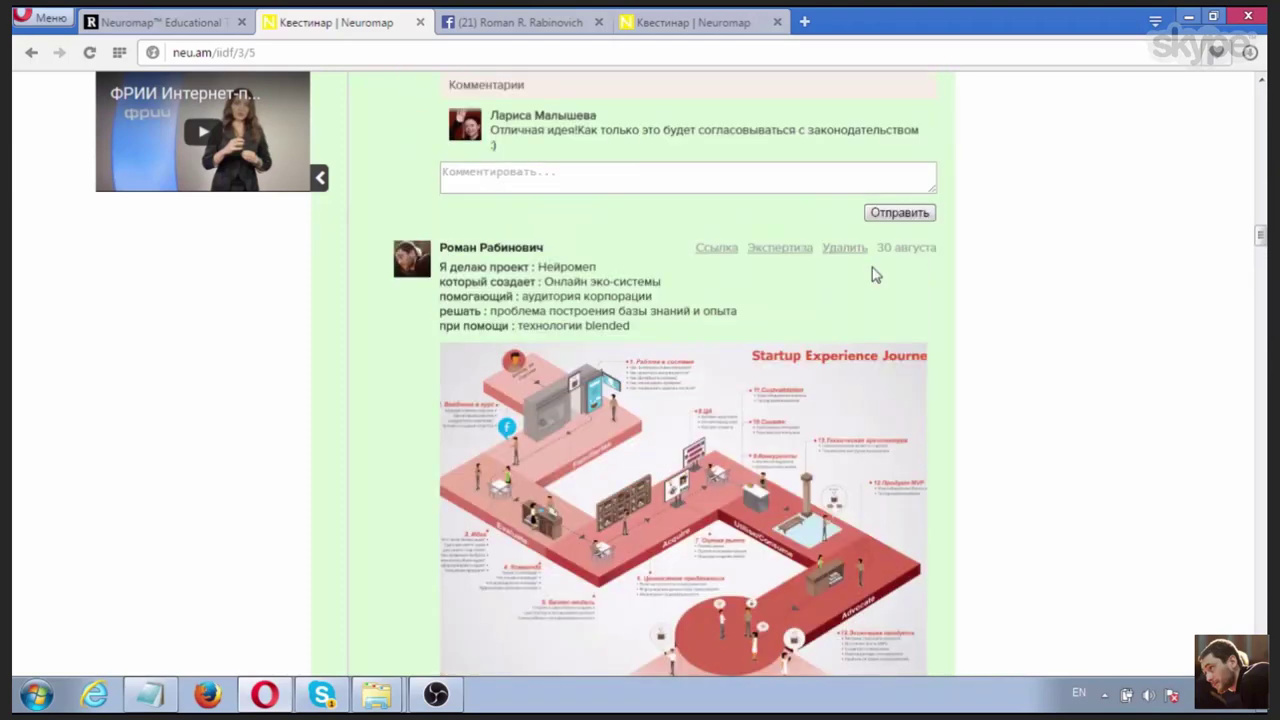
pyautogui.scroll(-20, 788, 333)
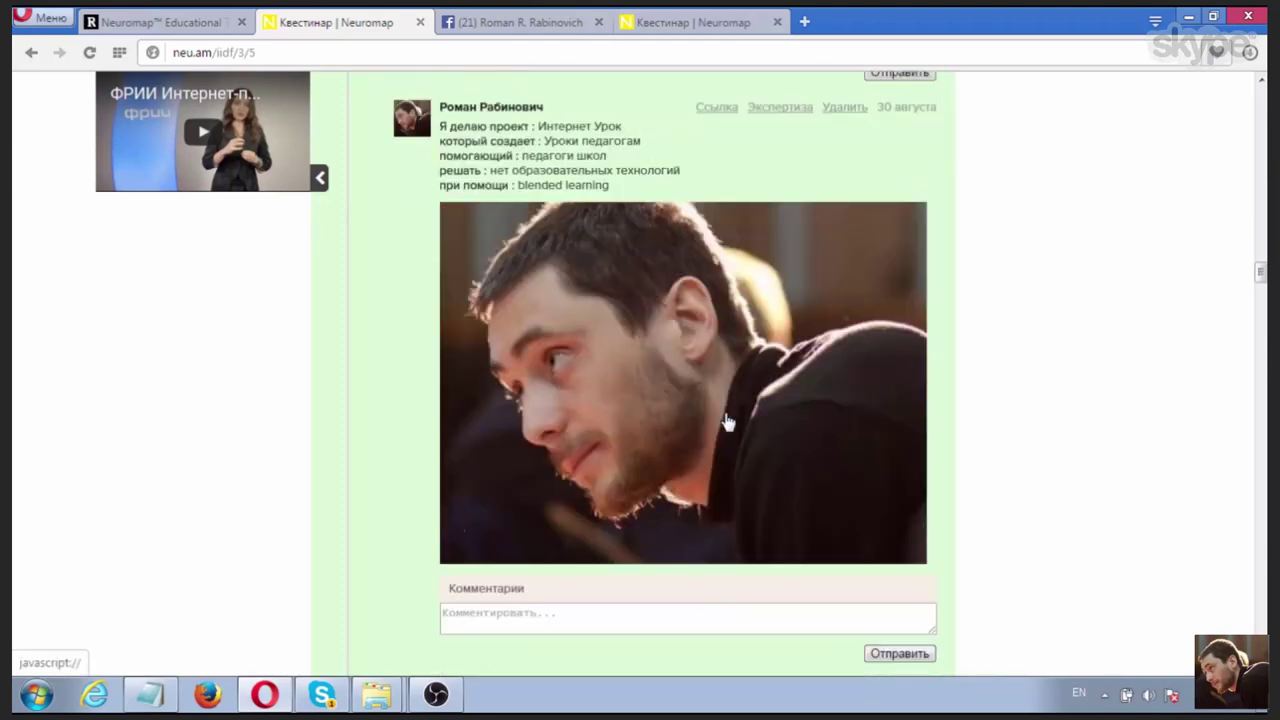
pyautogui.scroll(-7, 728, 423)
pyautogui.scroll(5, 728, 423)
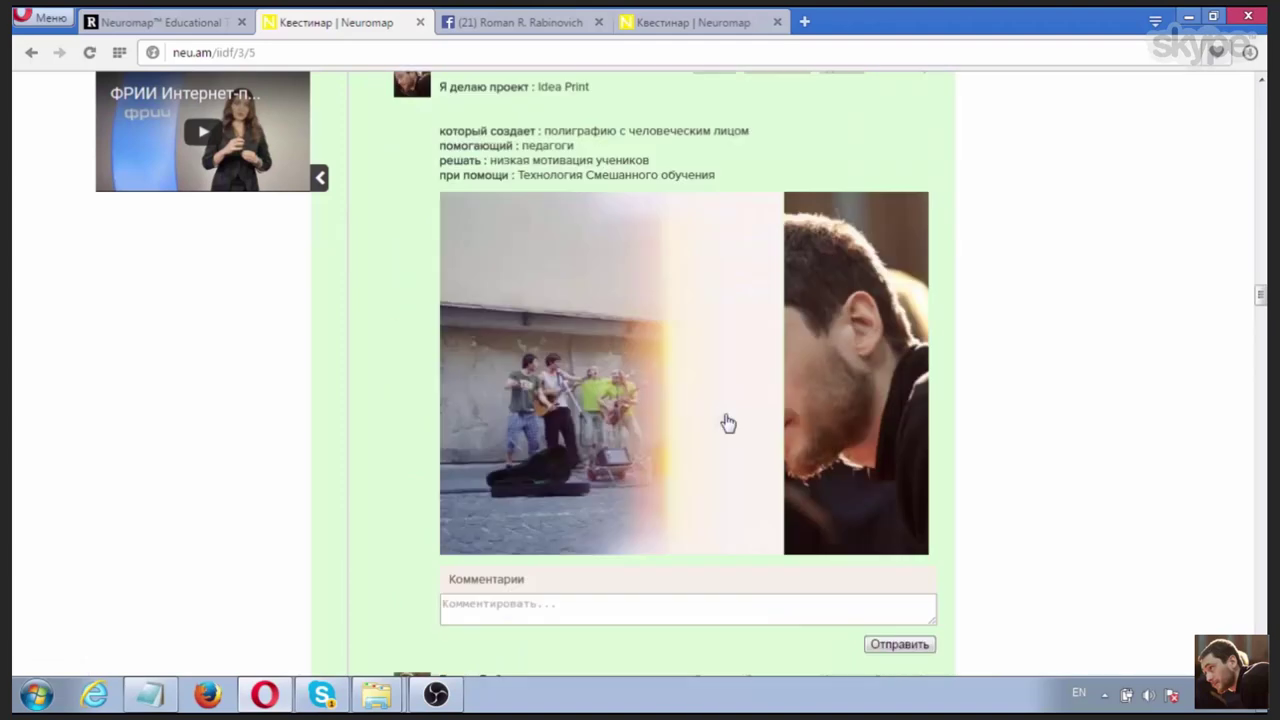
pyautogui.scroll(-6, 728, 423)
pyautogui.scroll(-4, 728, 423)
pyautogui.scroll(6, 726, 414)
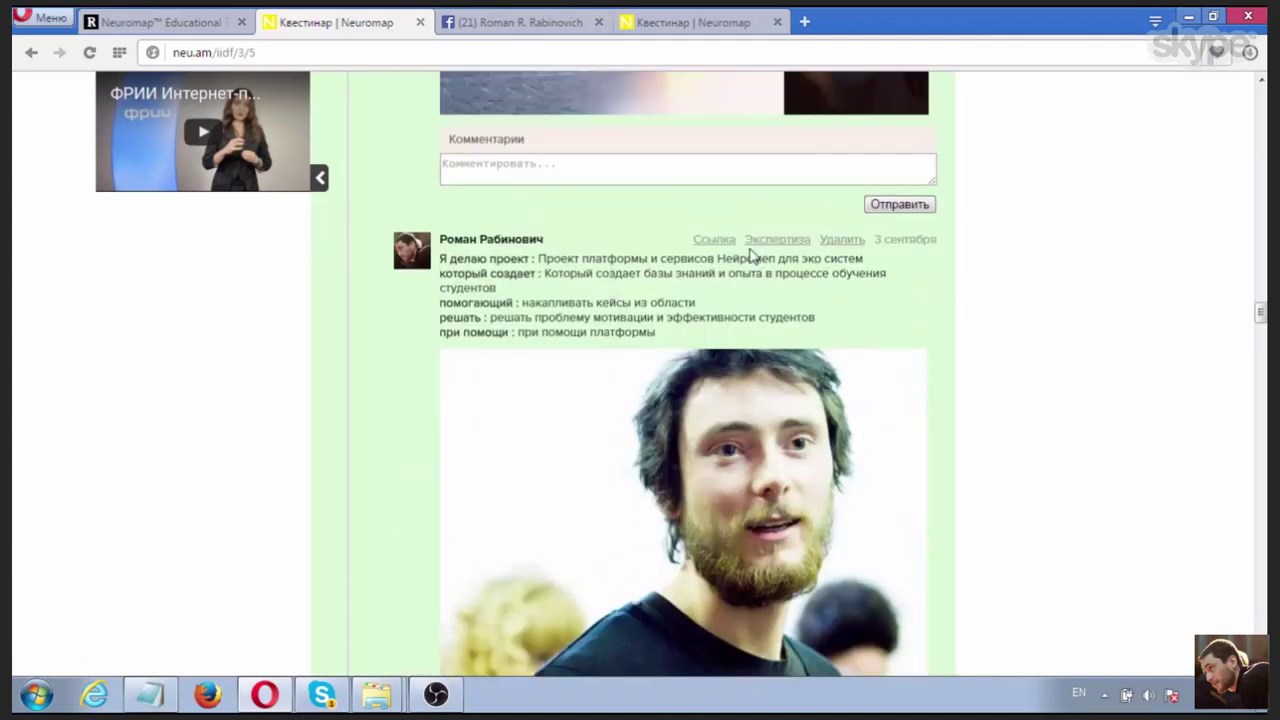
pyautogui.scroll(-5, 735, 290)
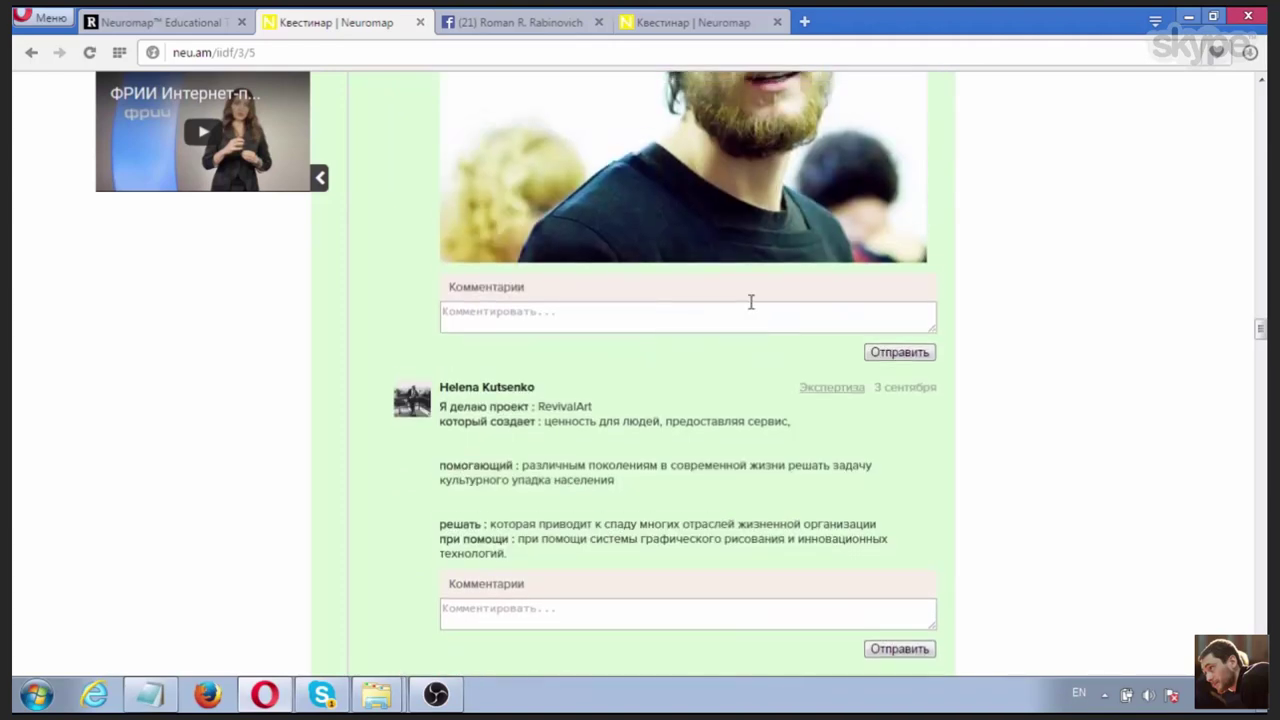
# Step: Open the Экспертиза form for the 3 сентября answer about the Нейромеп platform and services
pyautogui.scroll(3, 751, 300)
pyautogui.scroll(2, 783, 313)
pyautogui.click(776, 244)
pyautogui.scroll(-6, 780, 286)
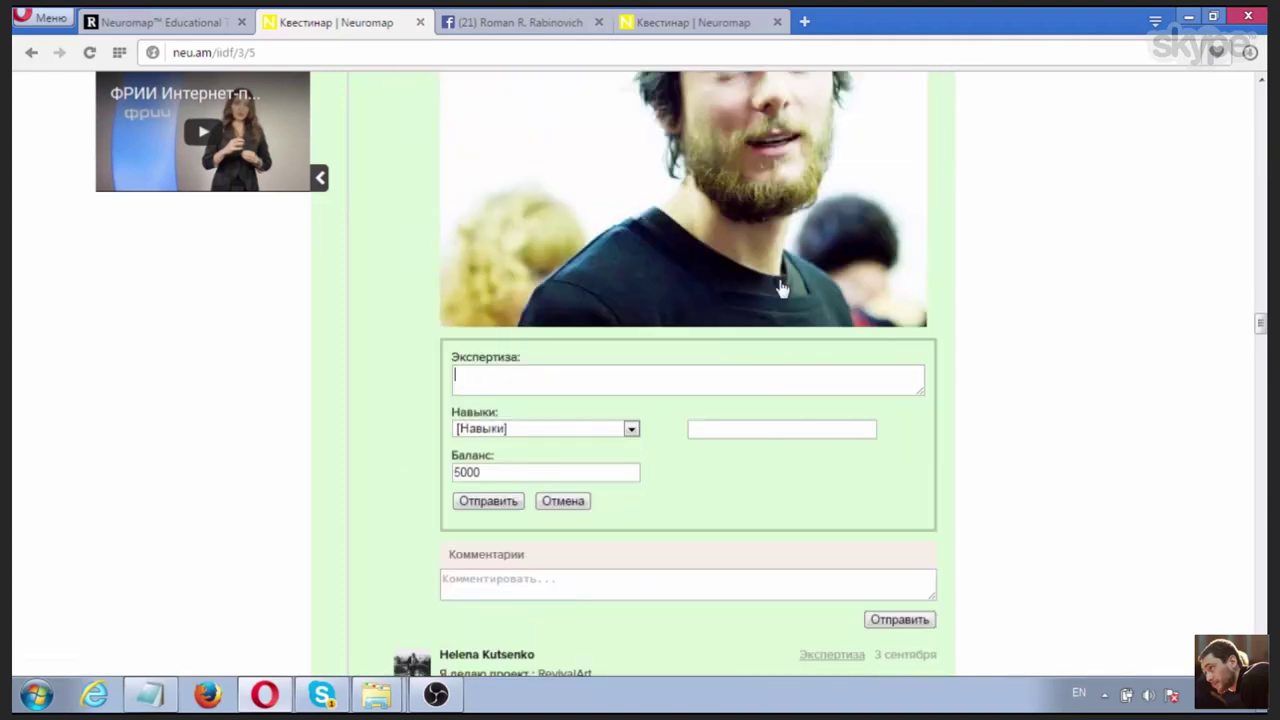
# Step: Examine the Экспертиза, Навыки and Баланс fields of the assessment form against the 3 сентября answer, including the skills list
pyautogui.scroll(1, 622, 294)
pyautogui.scroll(3, 545, 335)
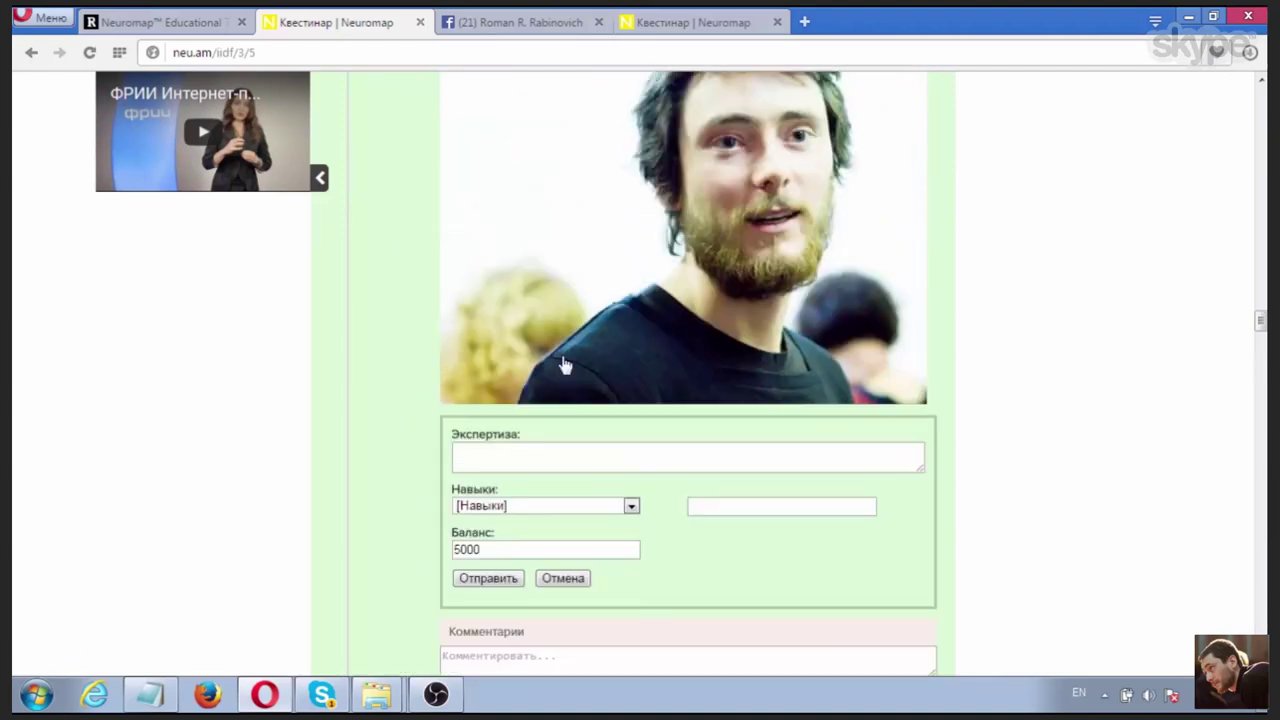
pyautogui.scroll(-5, 620, 500)
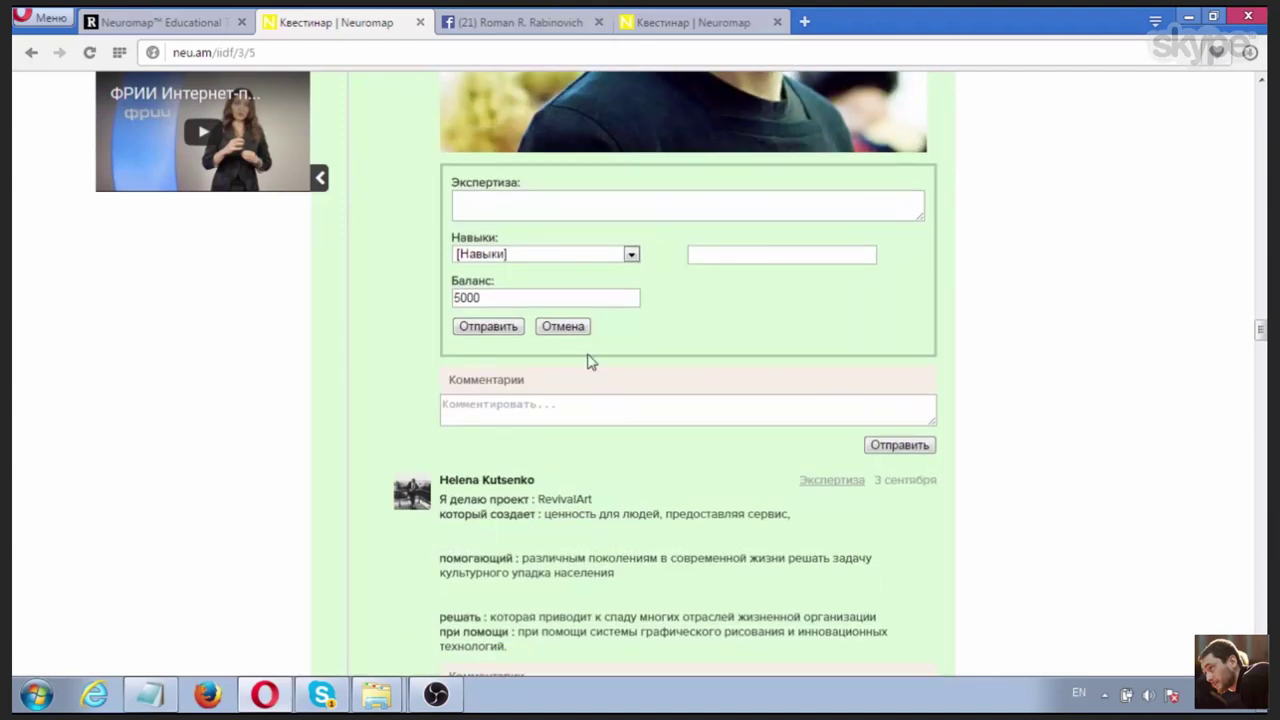
pyautogui.scroll(2, 589, 254)
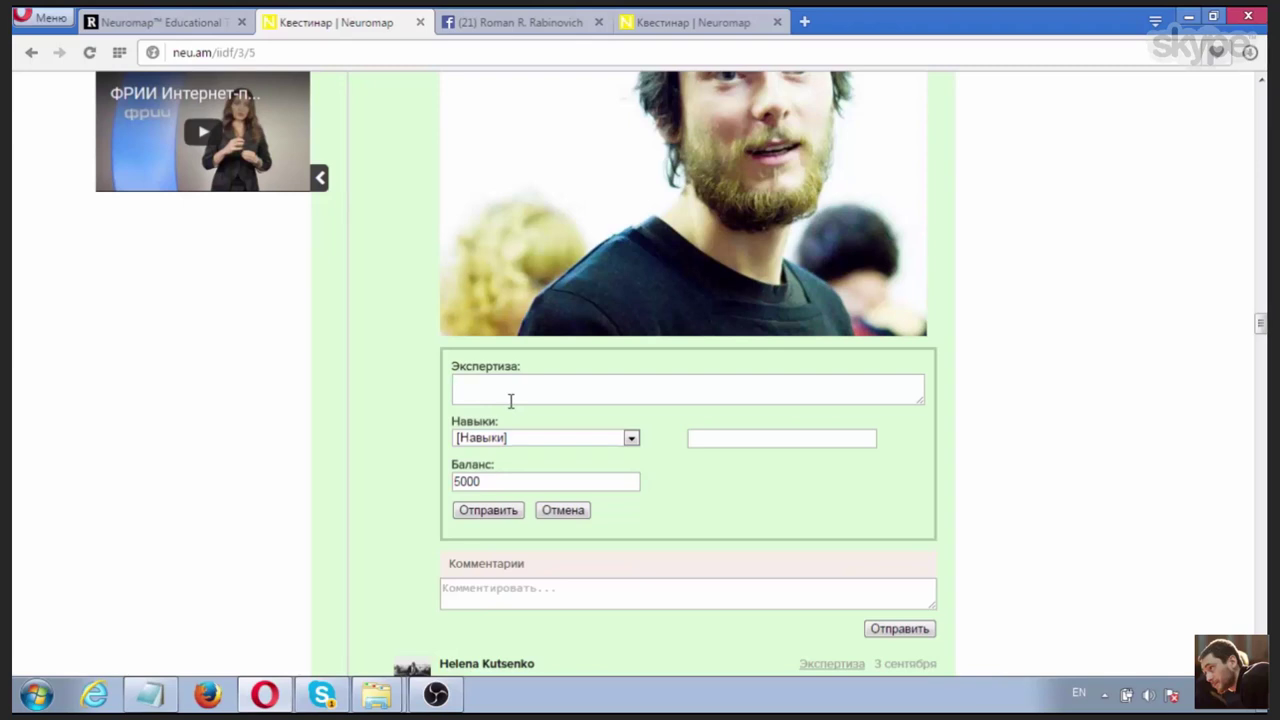
pyautogui.scroll(3, 510, 400)
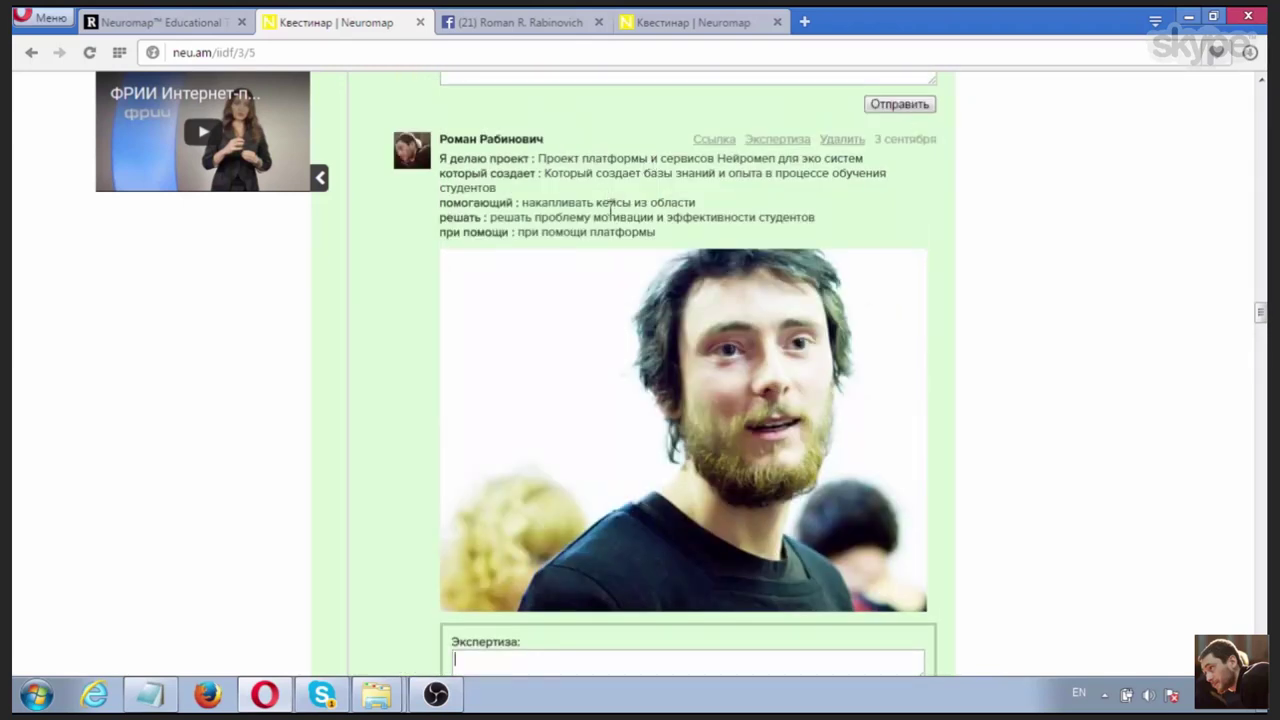
pyautogui.scroll(-1, 606, 551)
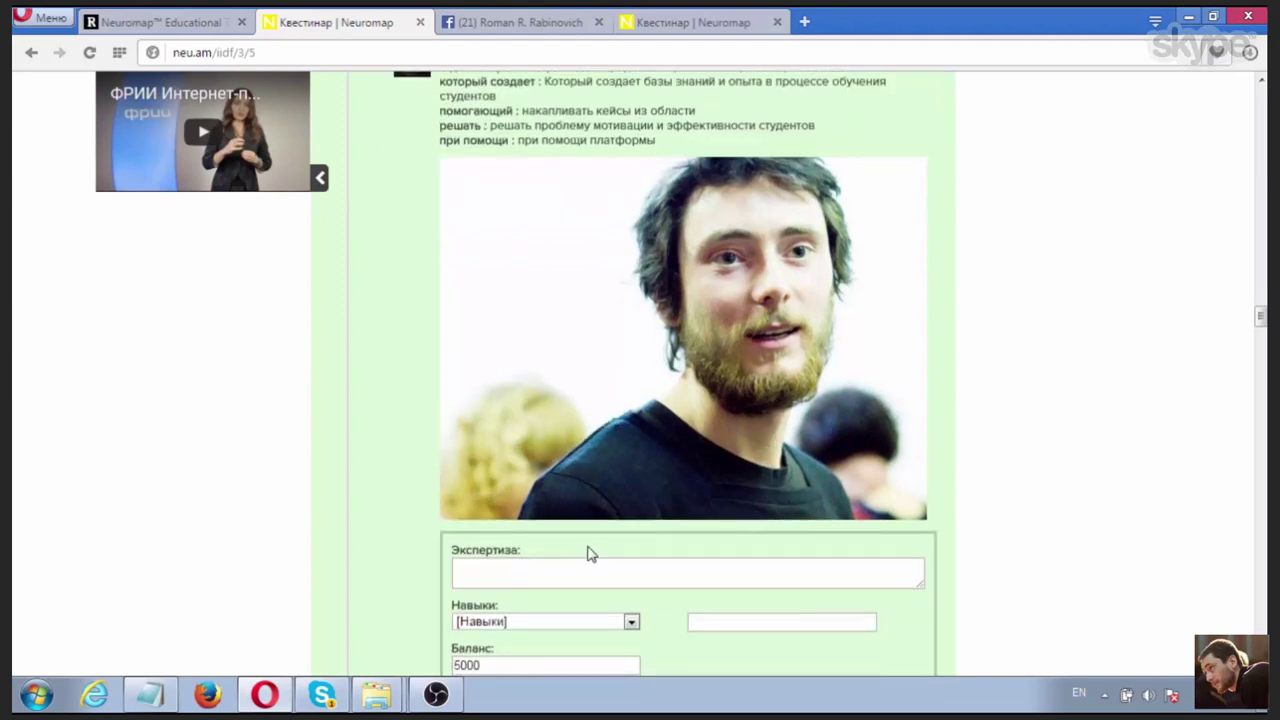
pyautogui.click(633, 580)
pyautogui.scroll(1, 654, 551)
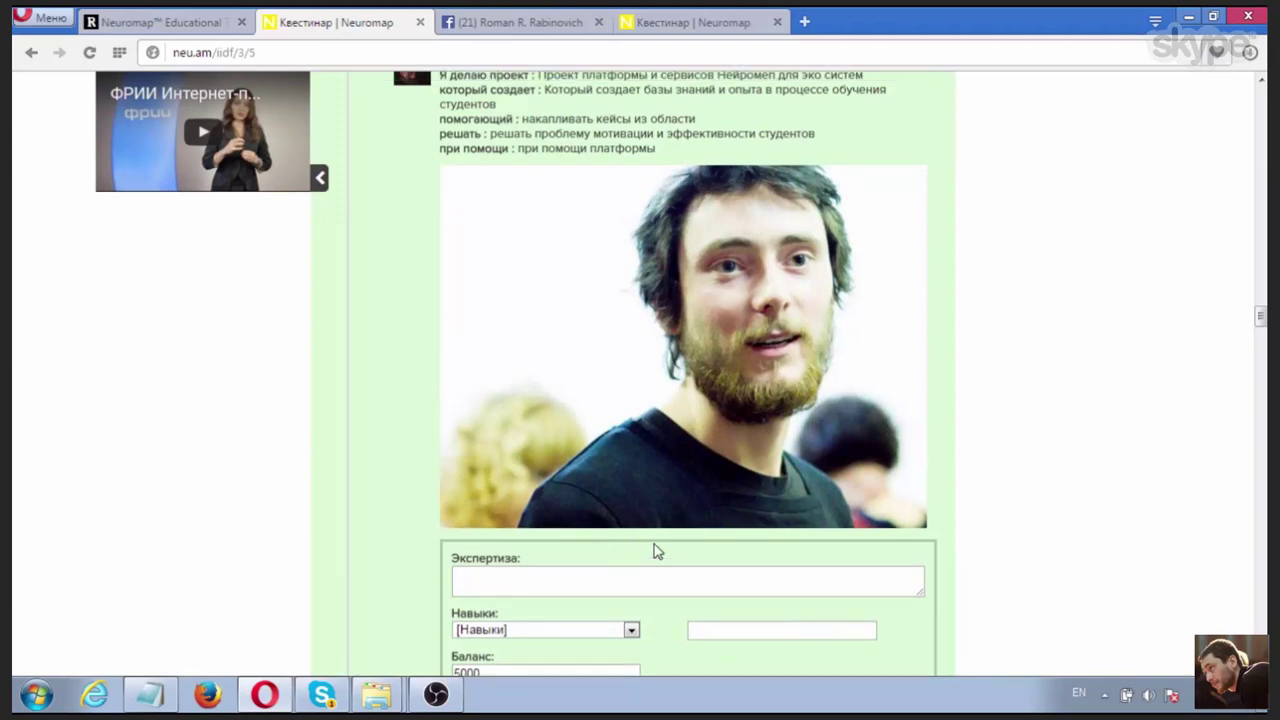
pyautogui.scroll(-1, 649, 551)
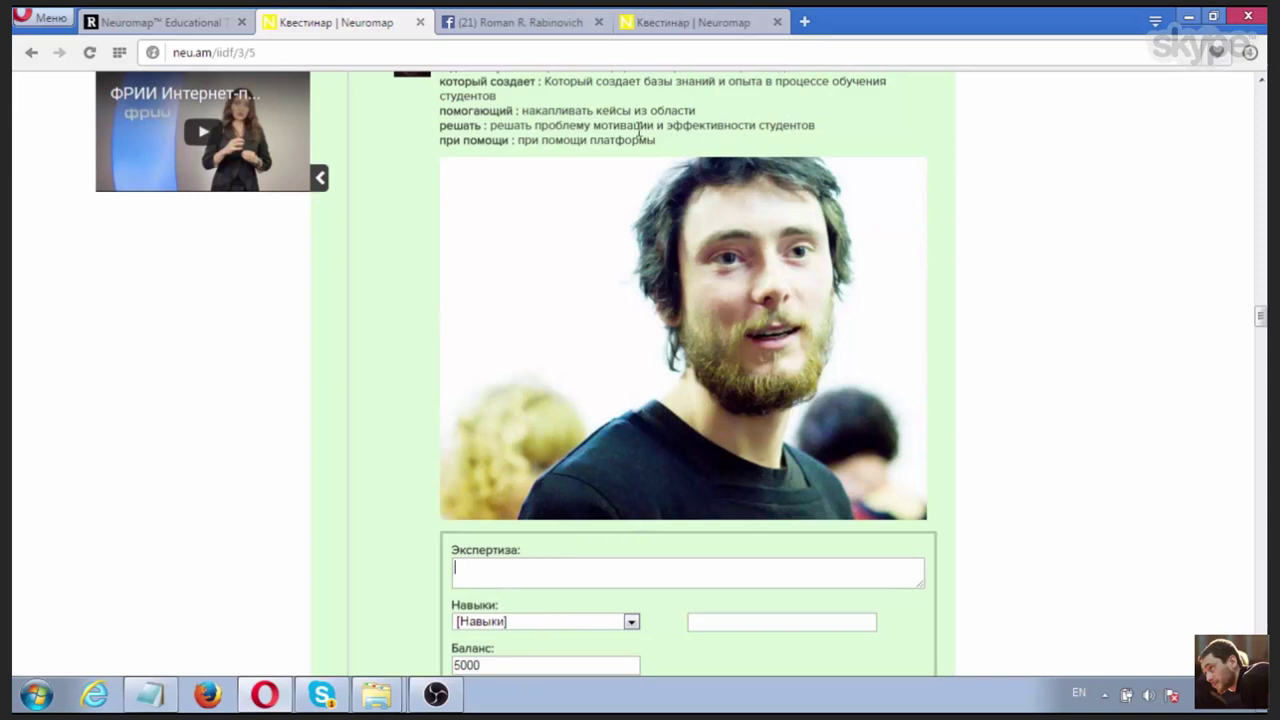
pyautogui.click(730, 570)
pyautogui.scroll(-2, 658, 500)
pyautogui.scroll(2, 603, 506)
pyautogui.scroll(-1, 558, 622)
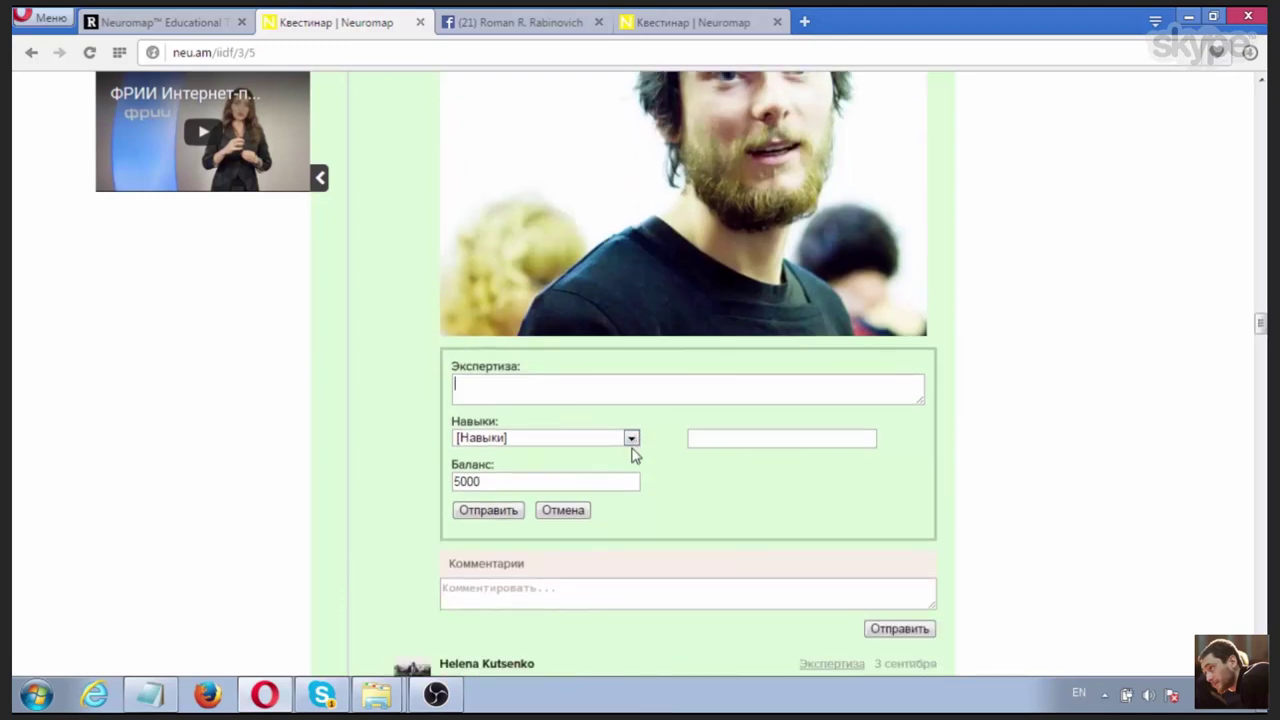
pyautogui.click(632, 440)
pyautogui.click(632, 440)
# Step: Read through the template text of the 3 сентября answer, highlighting the whole answer and its «Я делаю проект» response
pyautogui.scroll(3, 632, 440)
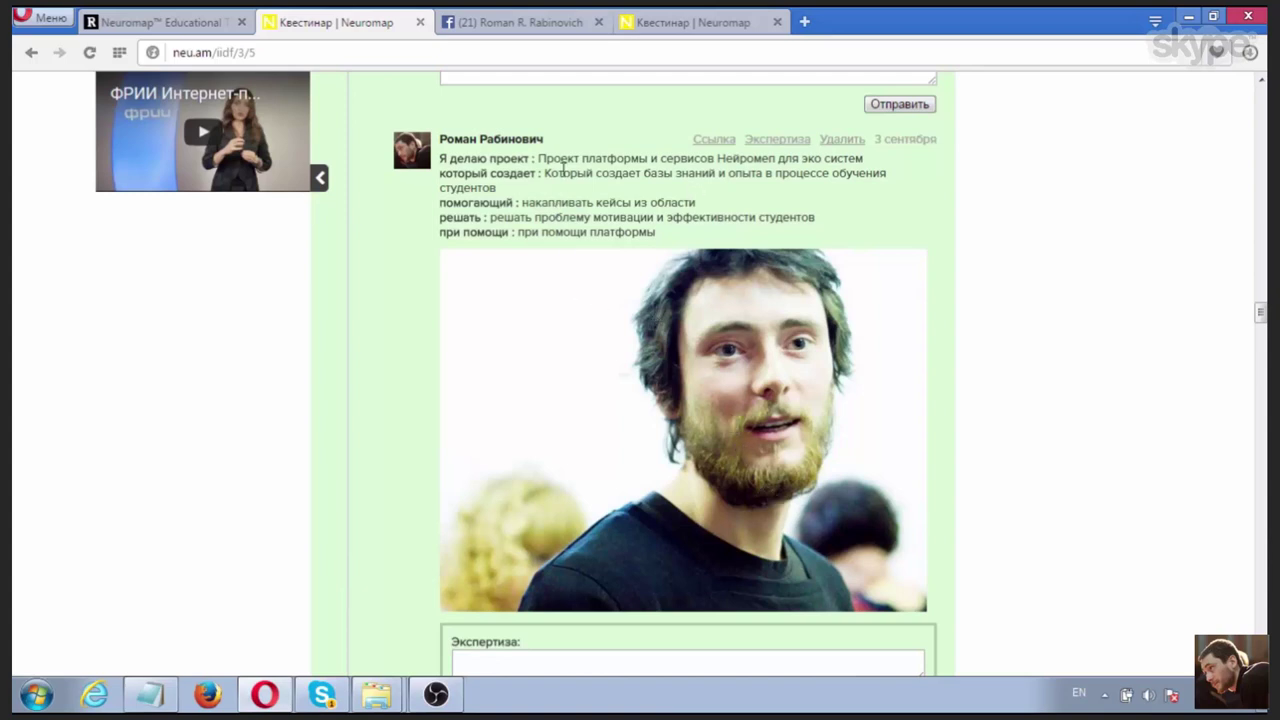
pyautogui.moveTo(526, 159); pyautogui.dragTo(440, 159)
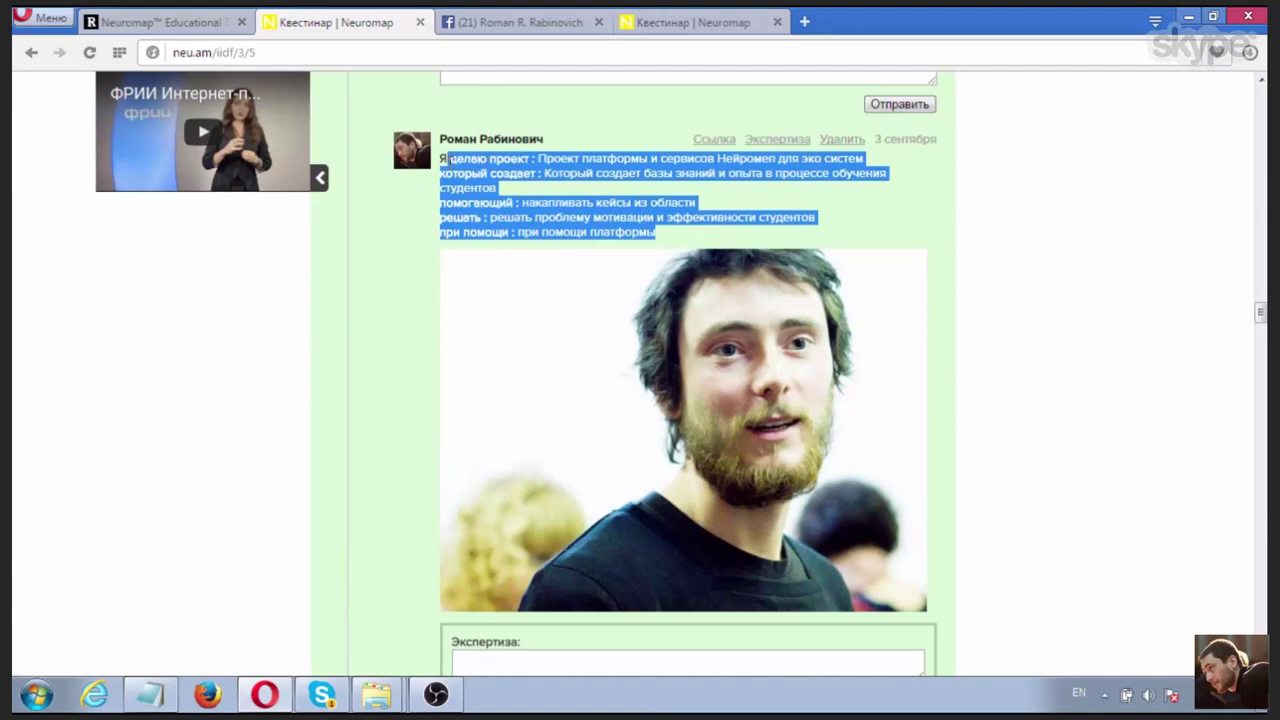
pyautogui.click(568, 181)
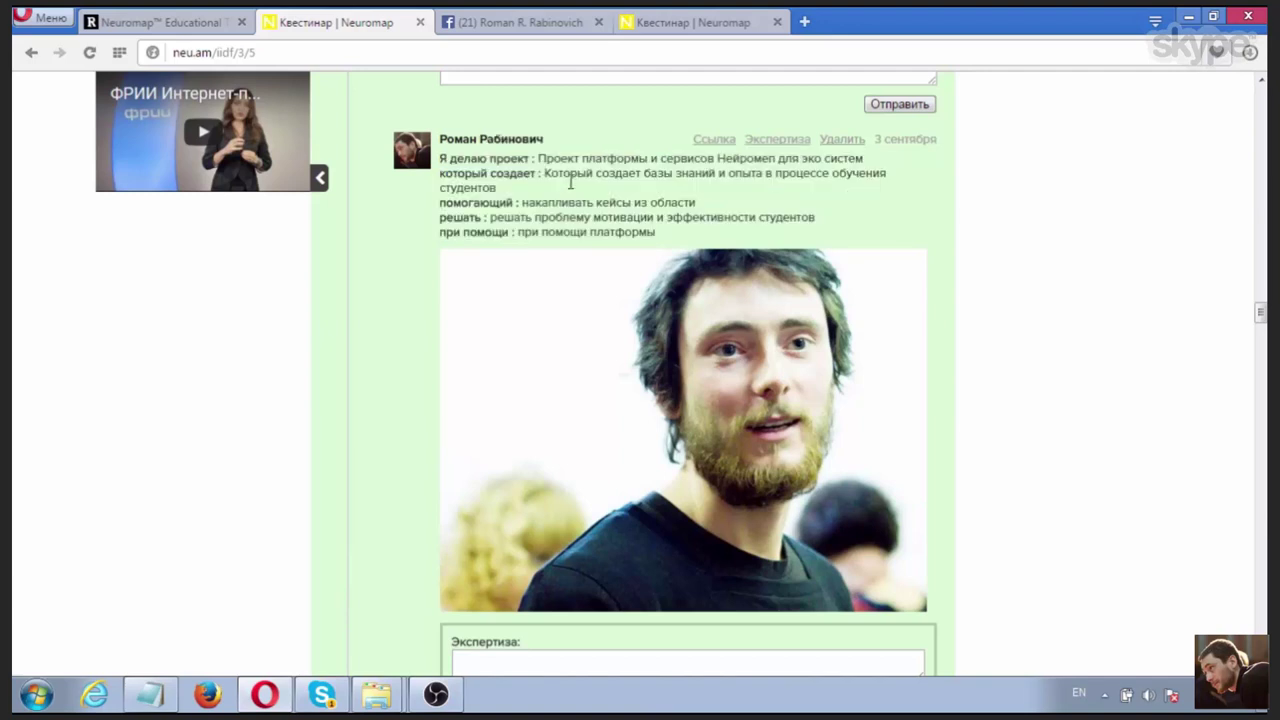
pyautogui.moveTo(533, 160); pyautogui.dragTo(725, 160)
pyautogui.click(677, 159)
pyautogui.moveTo(538, 160); pyautogui.dragTo(866, 162)
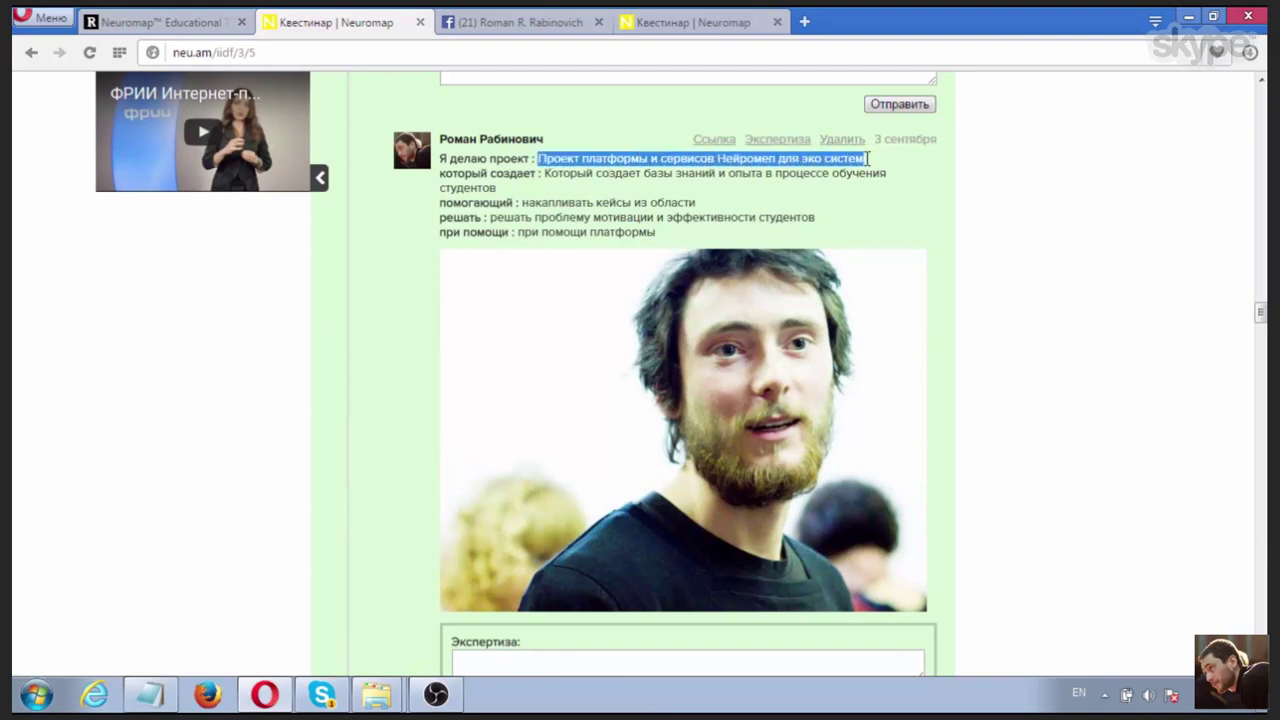
pyautogui.click(868, 165)
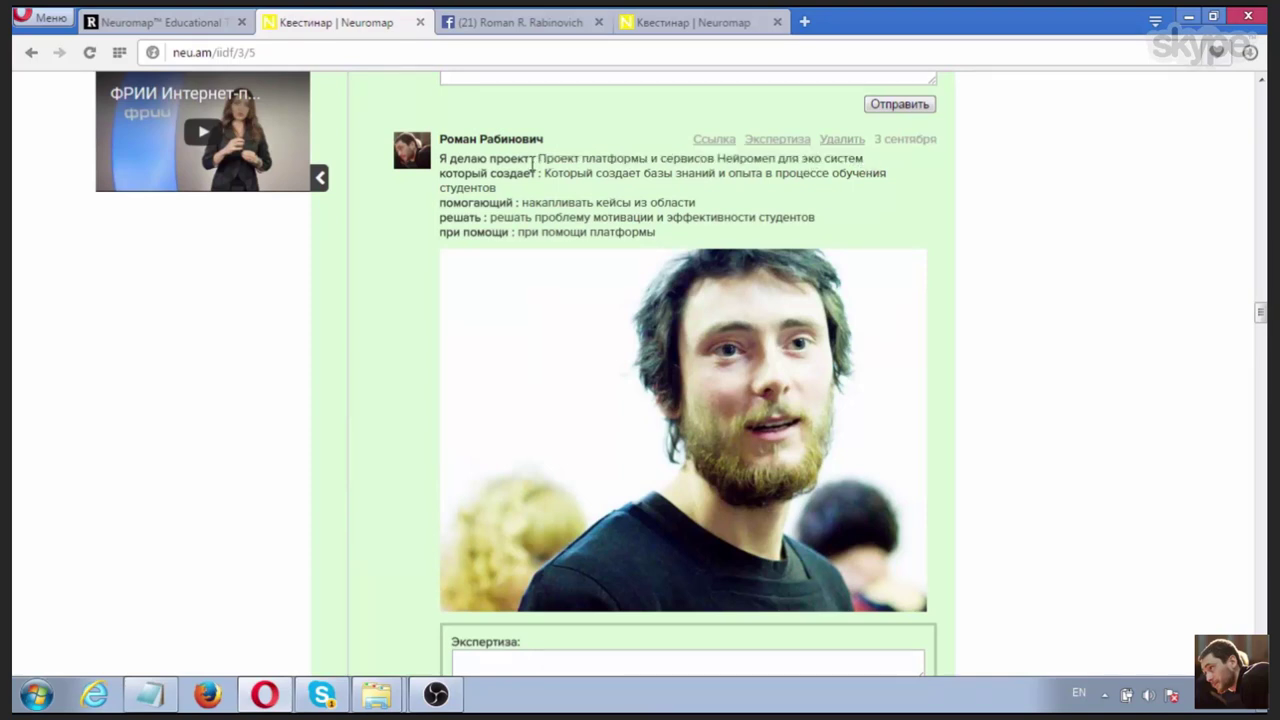
pyautogui.moveTo(538, 160); pyautogui.dragTo(873, 161)
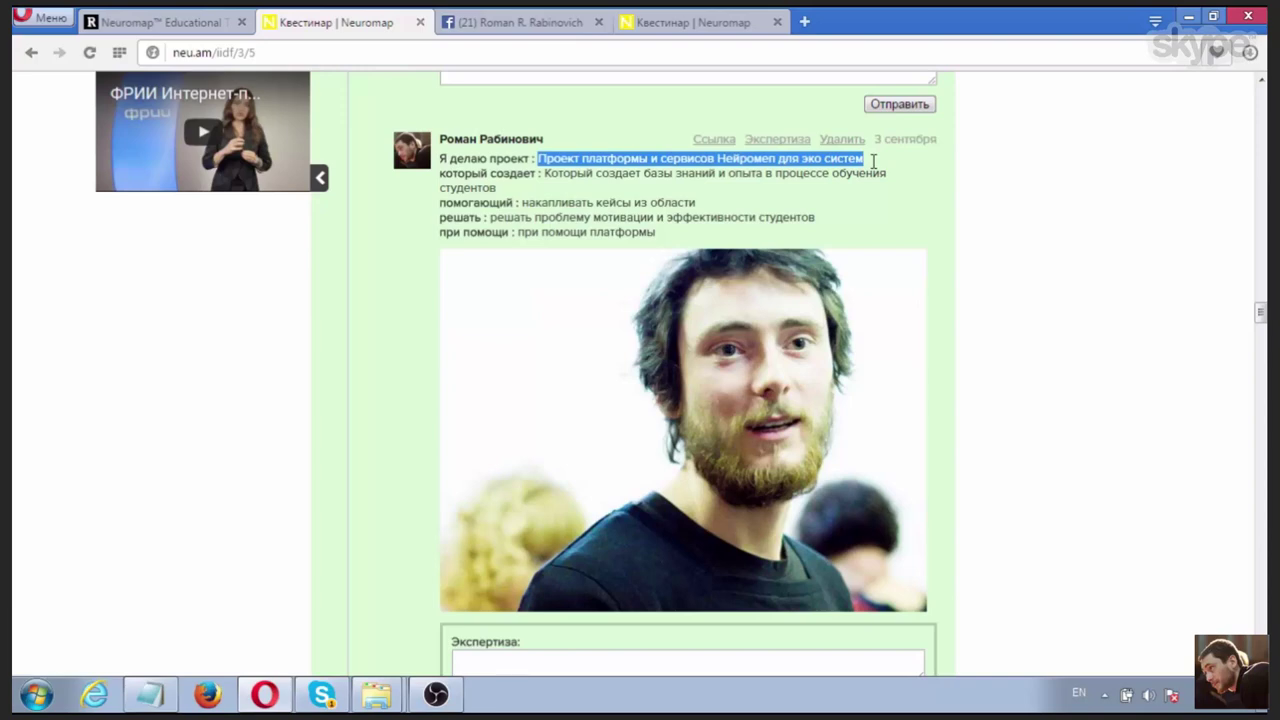
# Step: Review the 3 сентября answer's Экспертиза form once more, checking its Навыки and Баланс fields
pyautogui.click(780, 198)
pyautogui.scroll(-2, 658, 210)
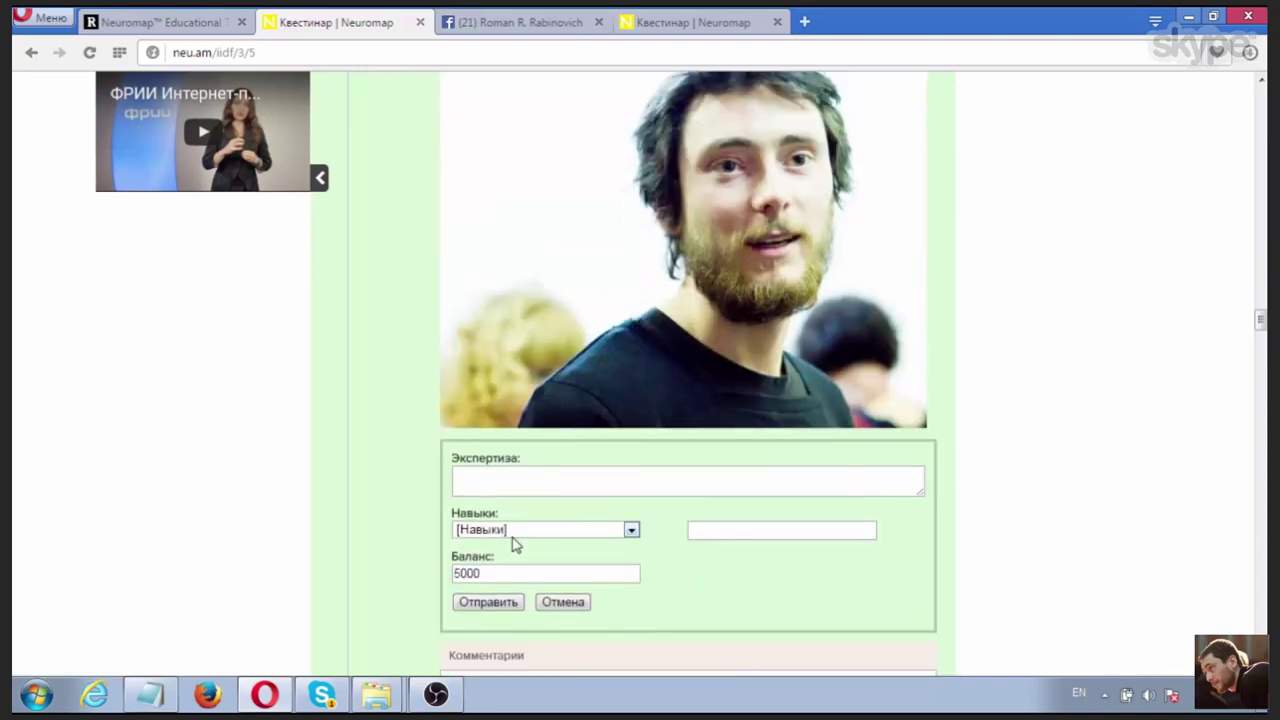
pyautogui.click(557, 537)
pyautogui.click(998, 345)
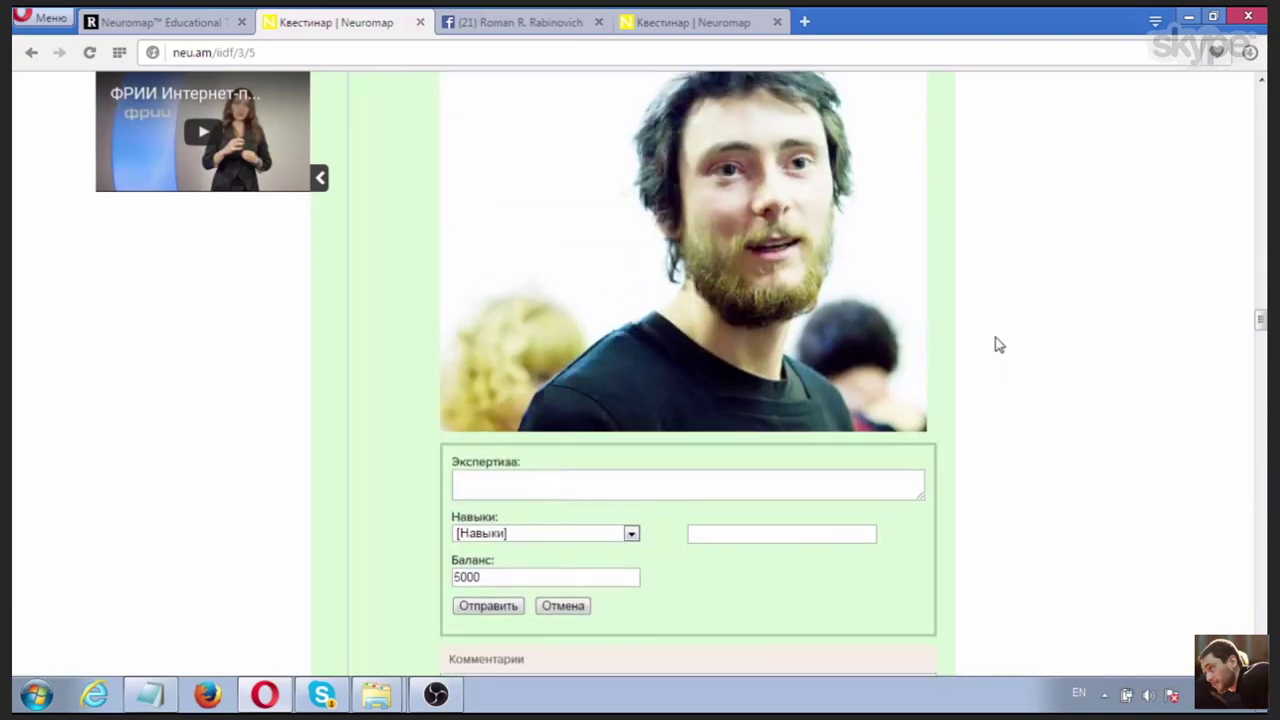
pyautogui.scroll(-5, 998, 345)
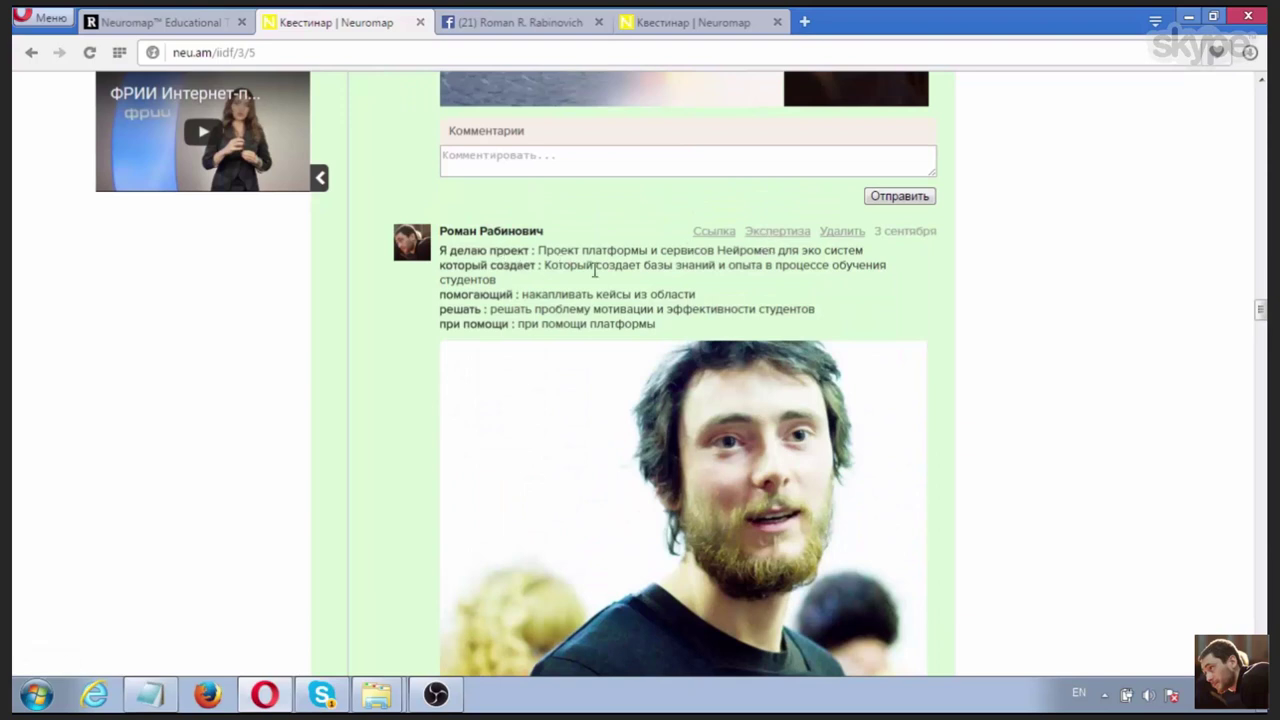
# Step: Switch to the other Квестинар page and open neu.am/planeta/1/ there
pyautogui.doubleClick(252, 53)
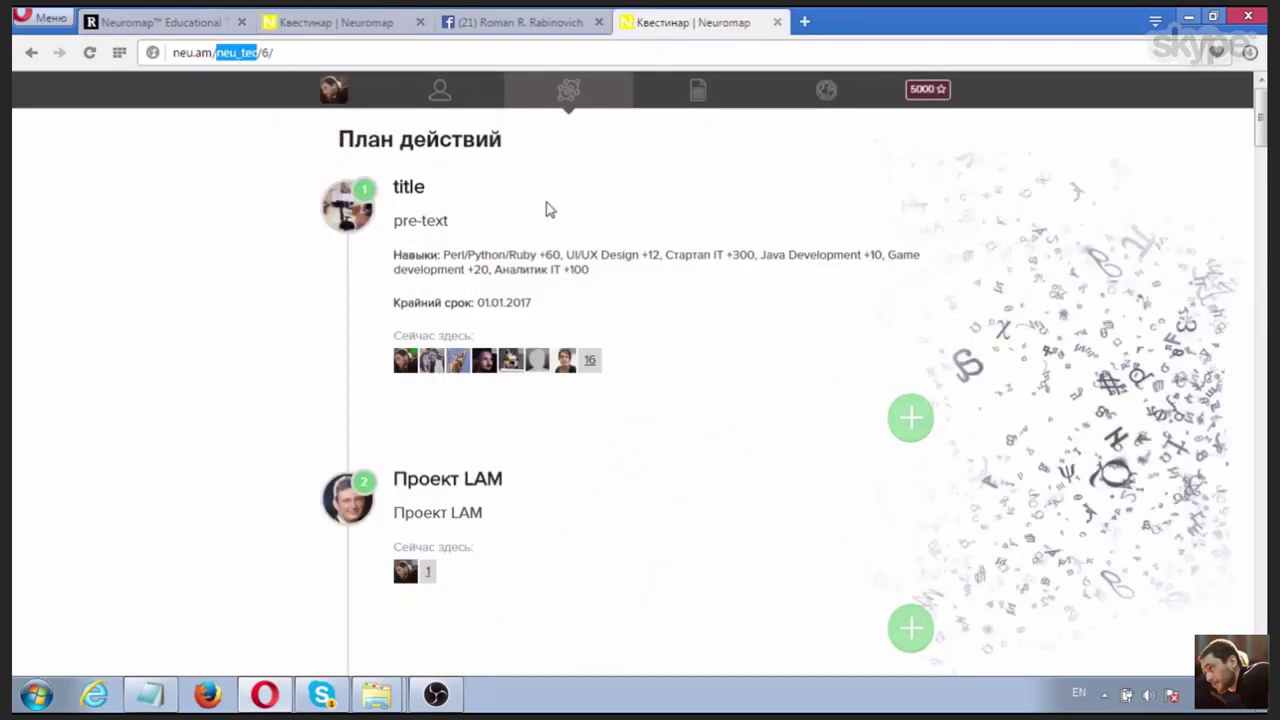
pyautogui.write('planeta')
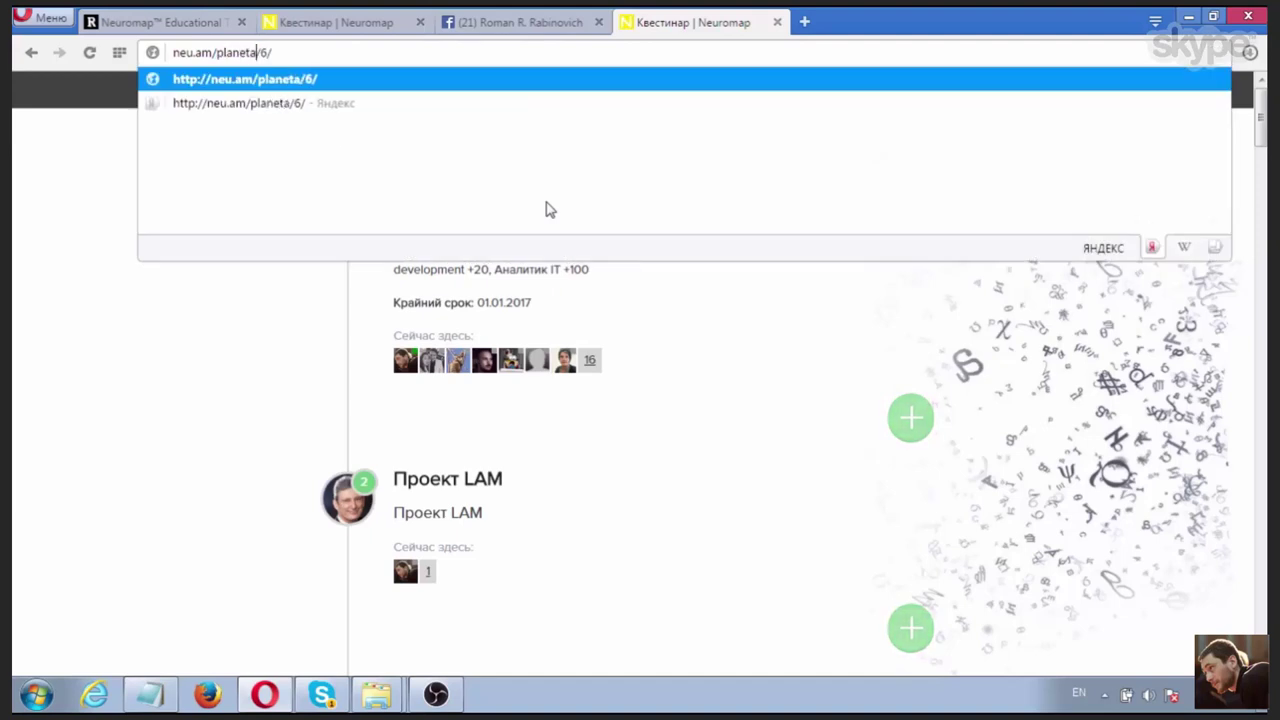
pyautogui.press('End')
pyautogui.press('BackSpace')
pyautogui.press('BackSpace')
pyautogui.write('1')
pyautogui.press('Return')
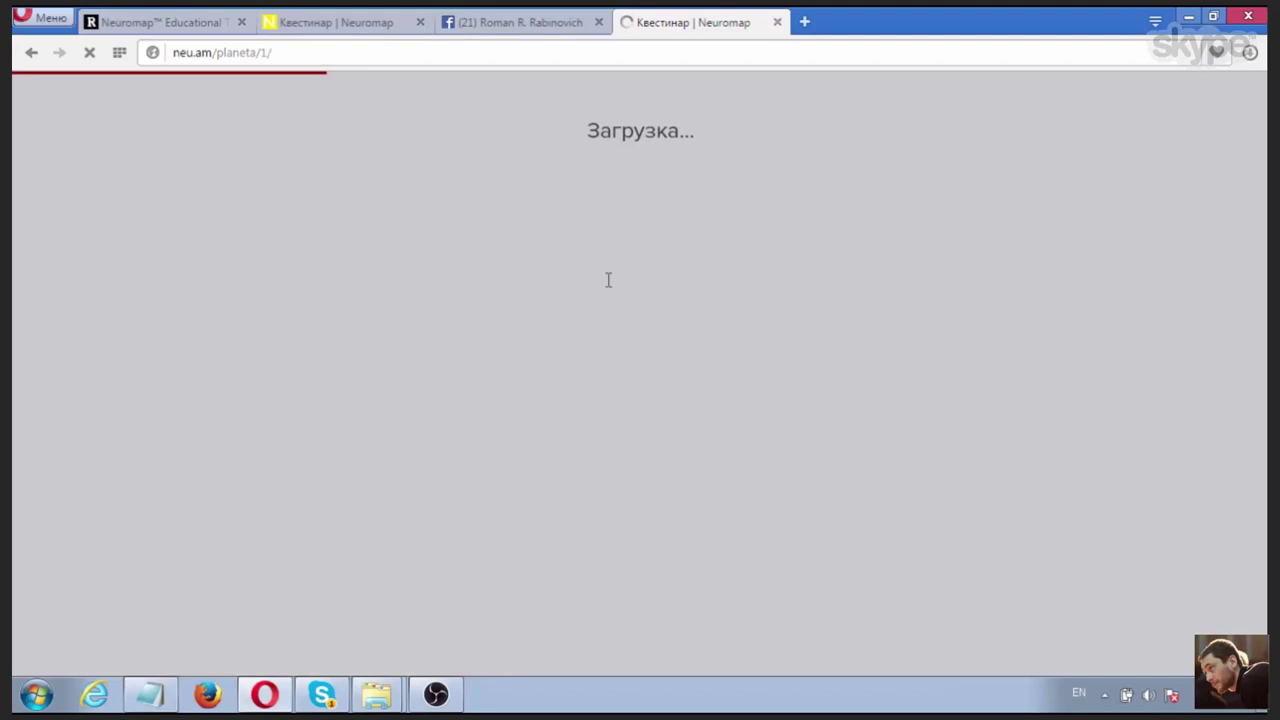
# Step: Look through the planeta course's План действий and highlight the title of task 1, «Освоение навыка самопрезентации и персональное знакомство в игре»
pyautogui.scroll(-10, 620, 455)
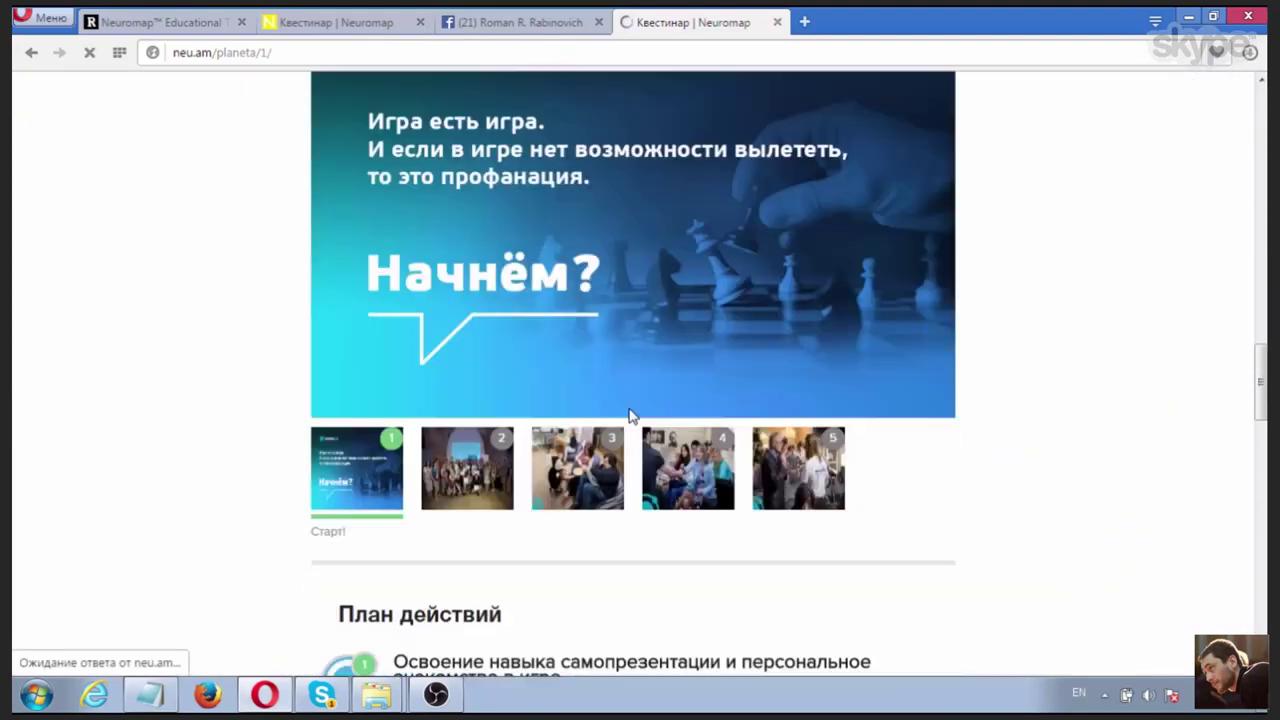
pyautogui.scroll(-10, 630, 415)
pyautogui.scroll(4, 632, 415)
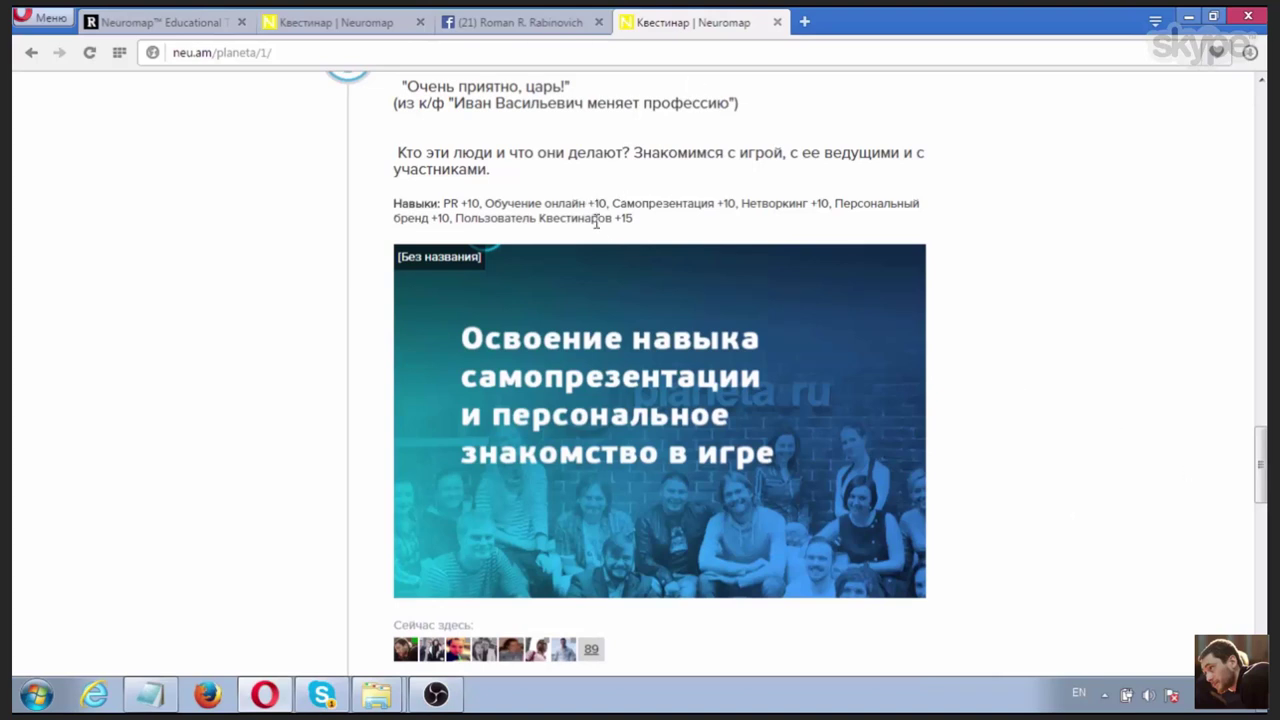
pyautogui.scroll(1, 617, 235)
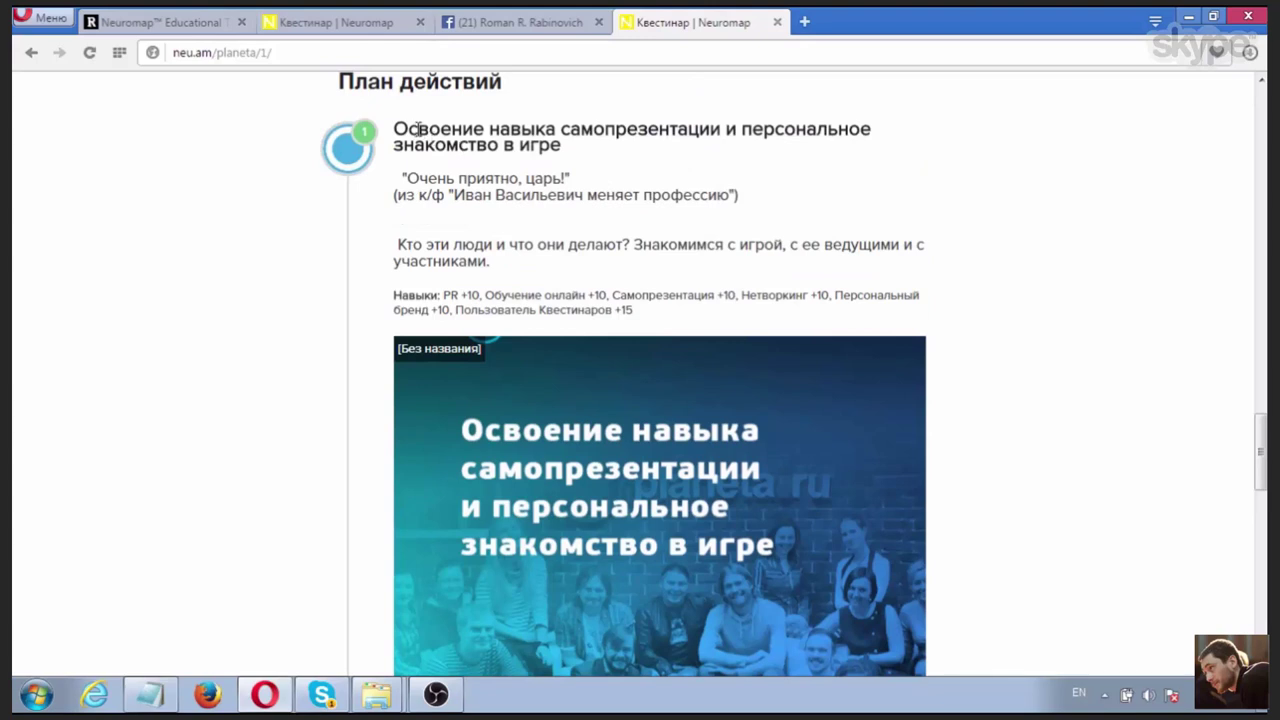
pyautogui.moveTo(398, 128); pyautogui.dragTo(601, 149)
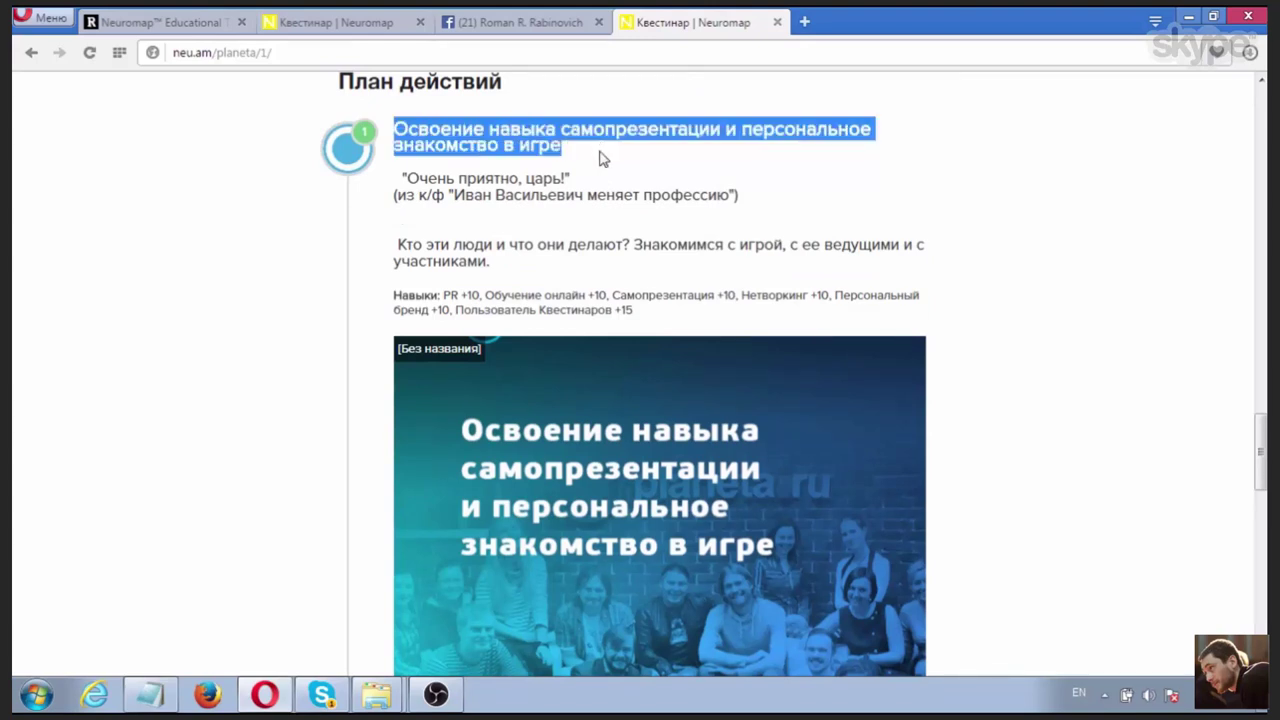
pyautogui.click(601, 157)
pyautogui.moveTo(409, 128); pyautogui.dragTo(634, 150)
pyautogui.scroll(-7, 707, 214)
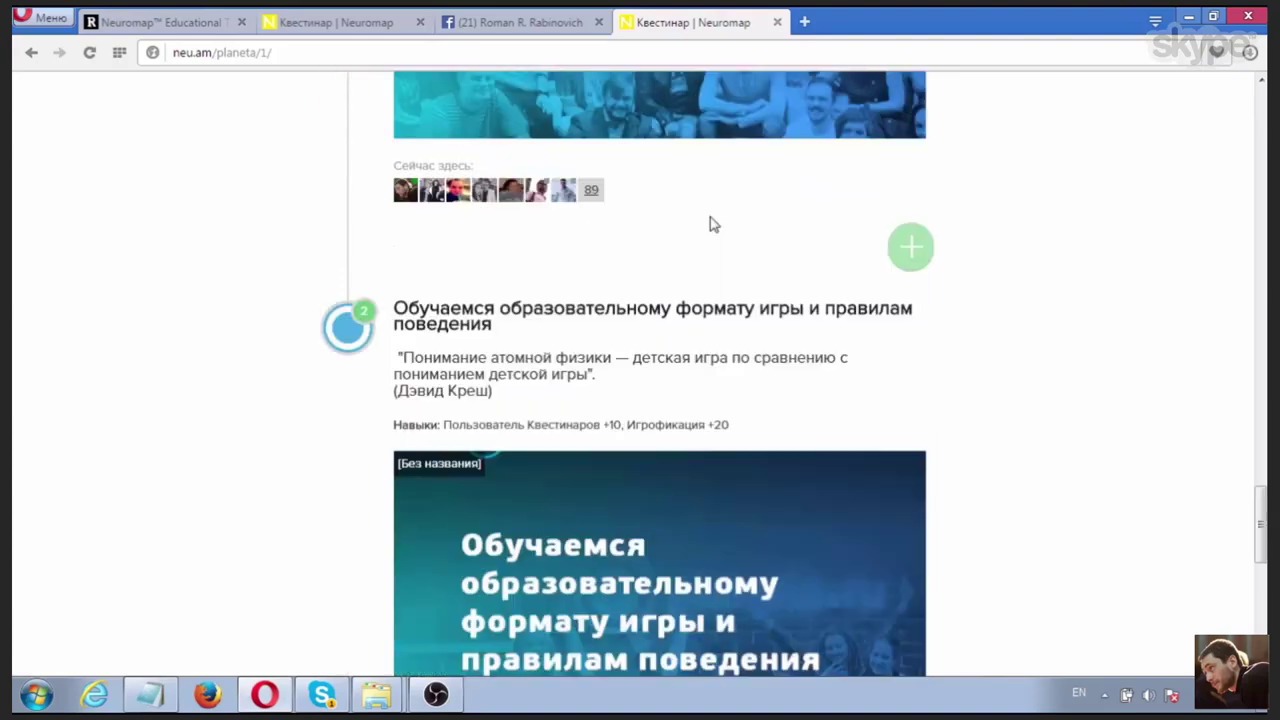
# Step: Expand task 1 and load several batches of older participant answers in its База знаний
pyautogui.click(900, 256)
pyautogui.scroll(-3, 710, 345)
pyautogui.click(723, 149)
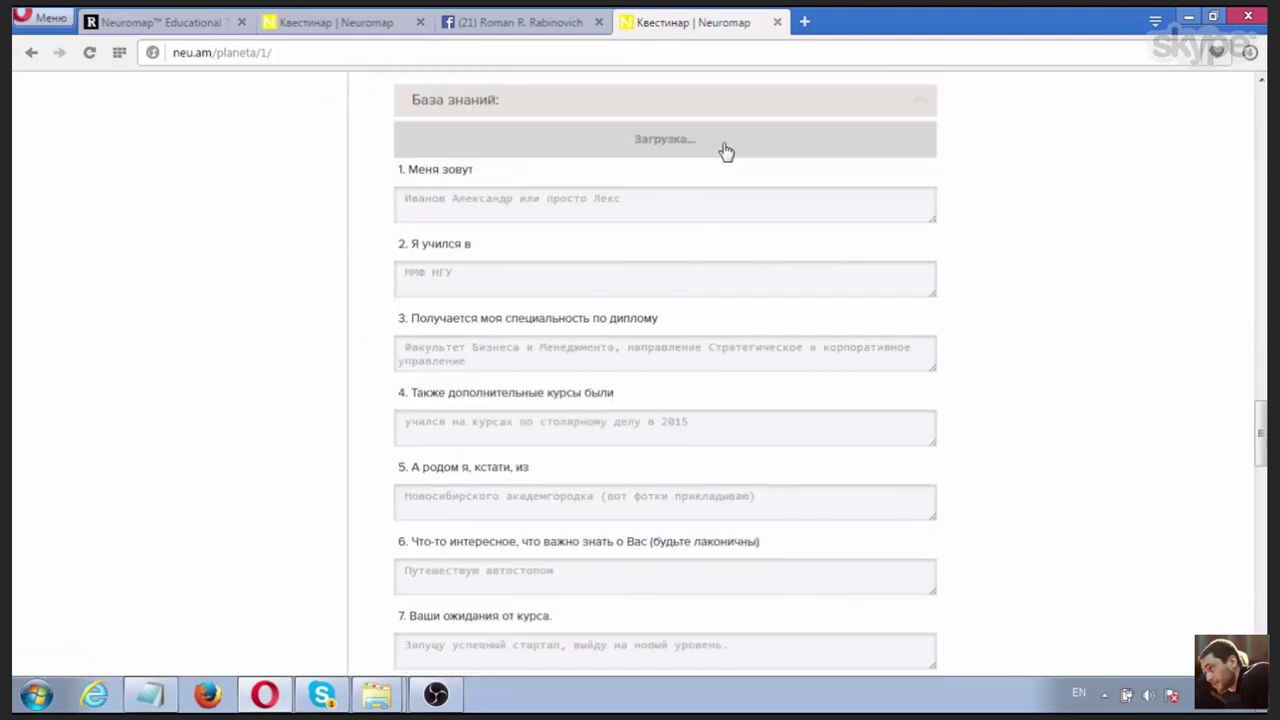
pyautogui.scroll(3, 654, 346)
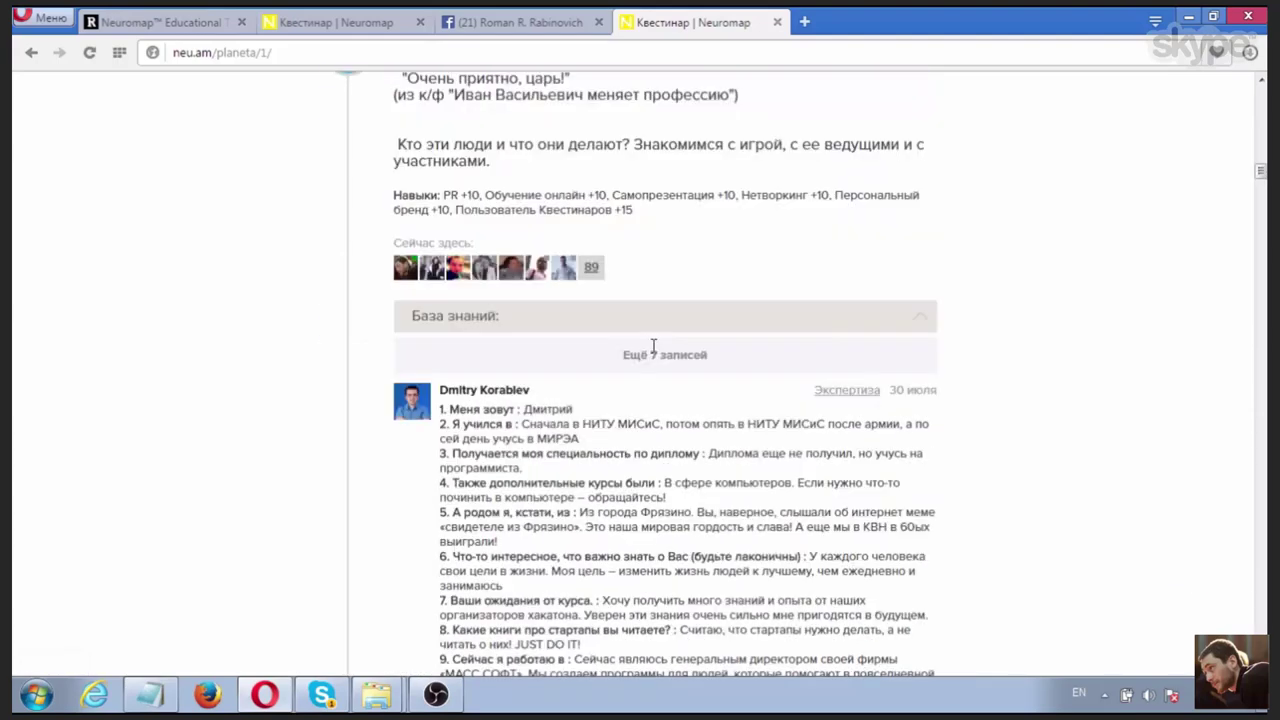
pyautogui.click(687, 413)
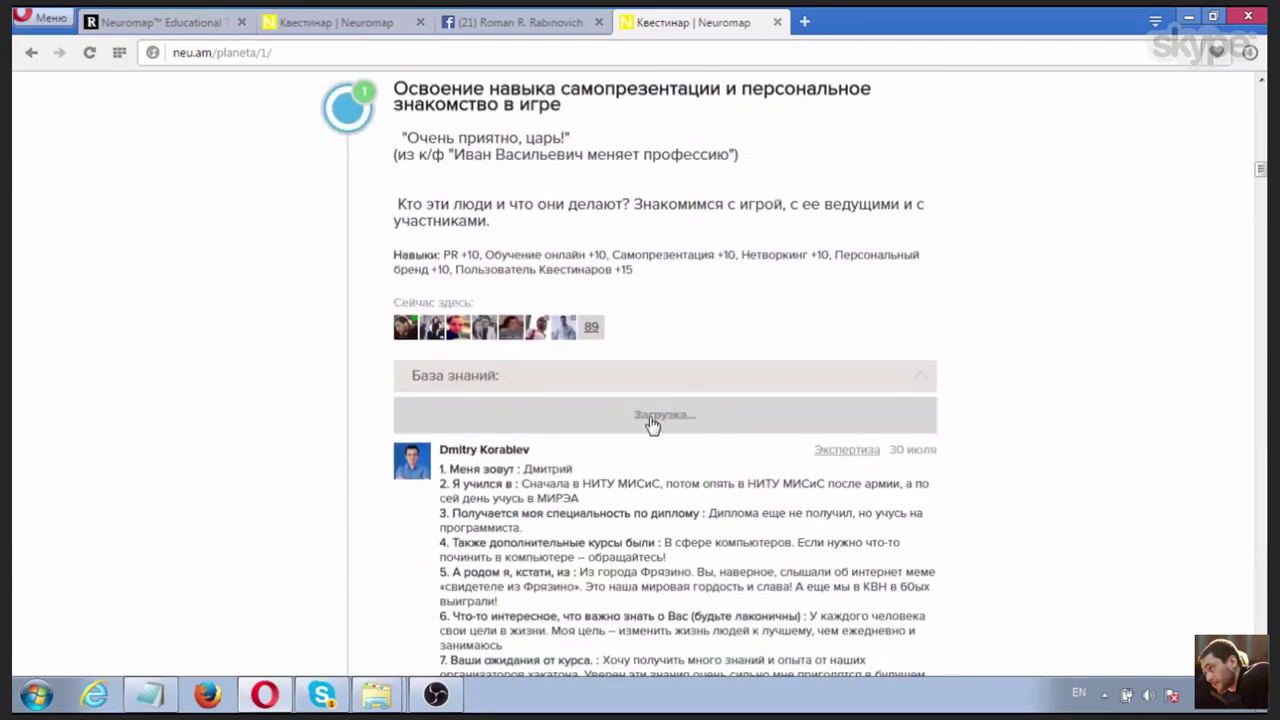
pyautogui.click(648, 426)
pyautogui.scroll(-5, 714, 393)
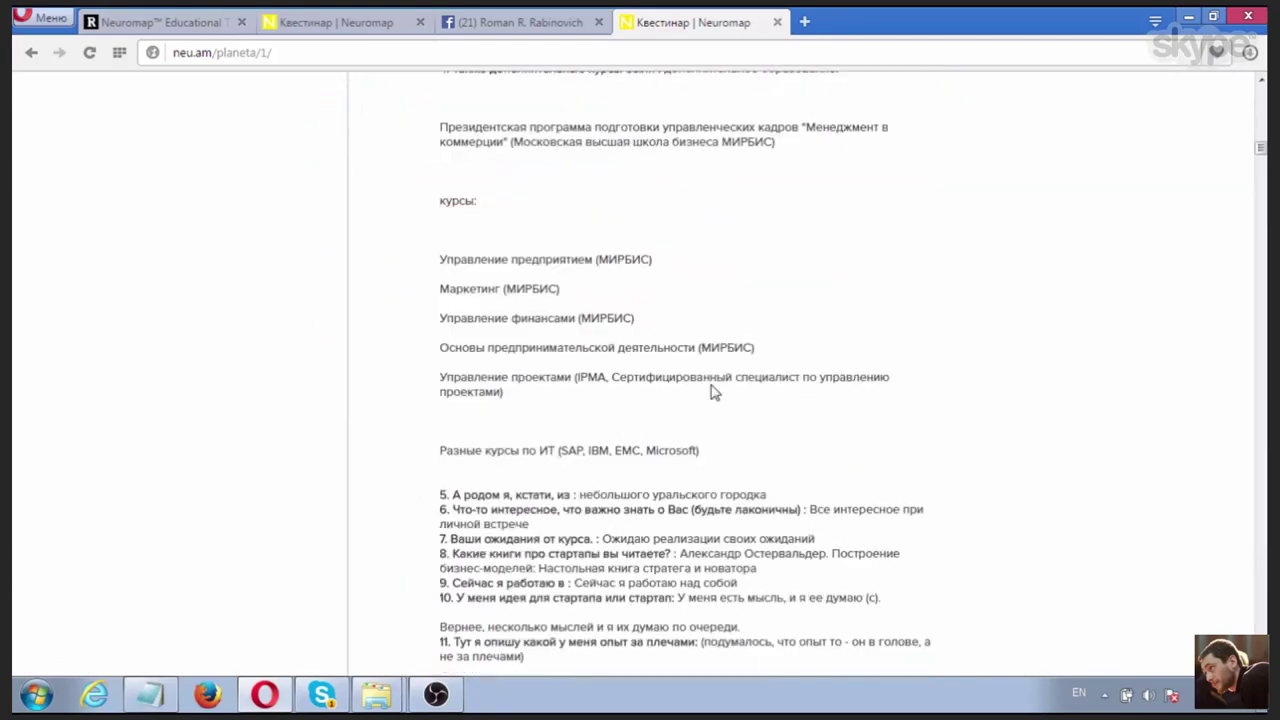
pyautogui.scroll(8, 714, 392)
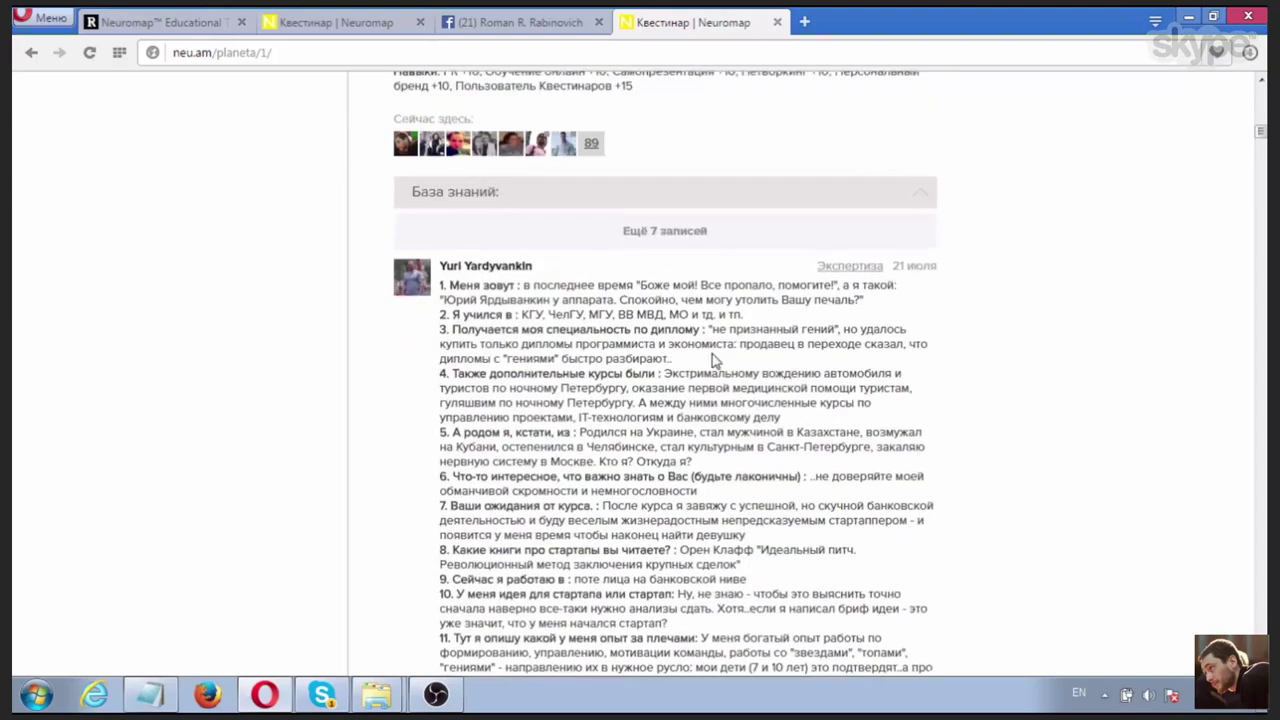
pyautogui.click(714, 234)
# Step: Read the 21 июля answer by the participant with a sled-dog kennel, including the attached photo and résumé
pyautogui.scroll(-10, 712, 370)
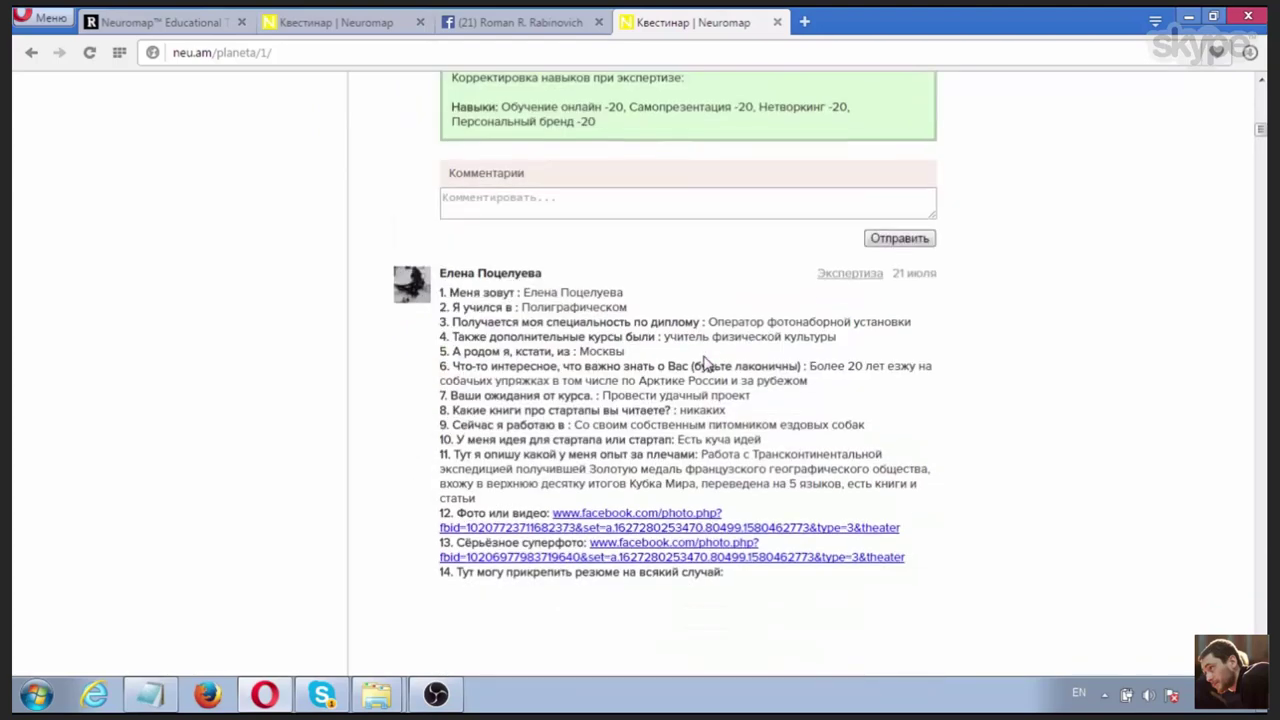
pyautogui.scroll(2, 777, 354)
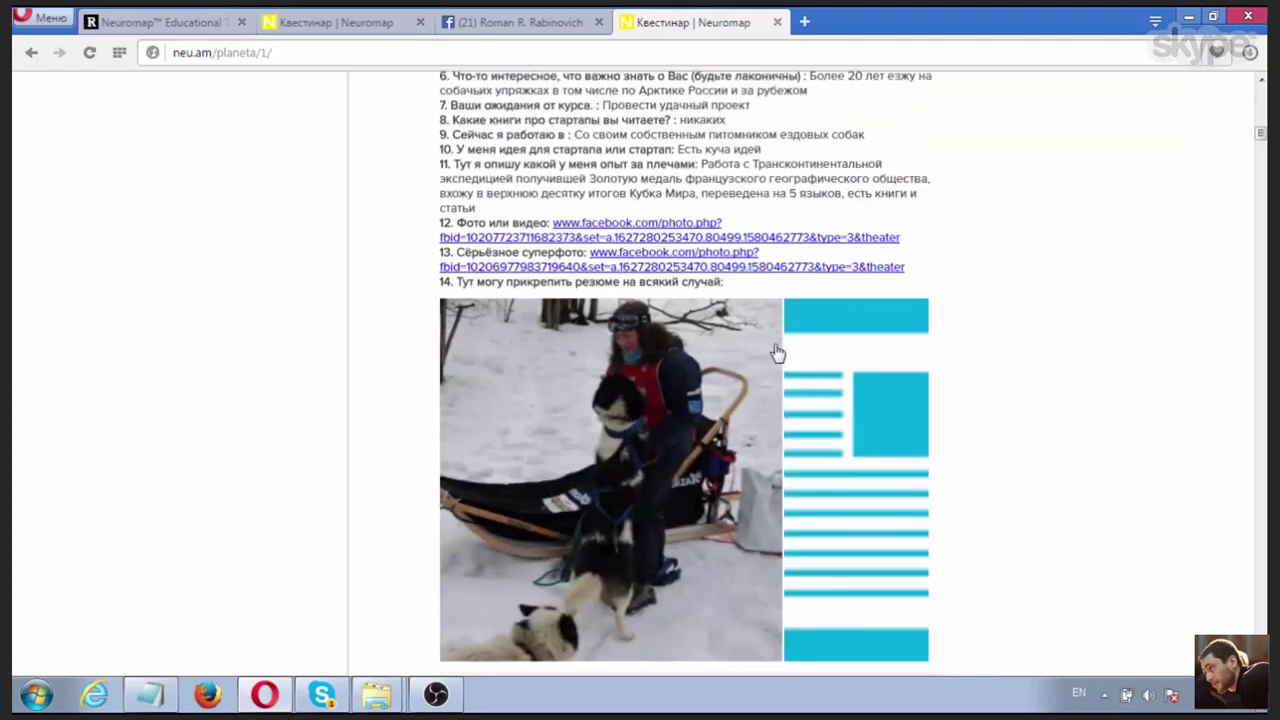
pyautogui.scroll(-2, 670, 396)
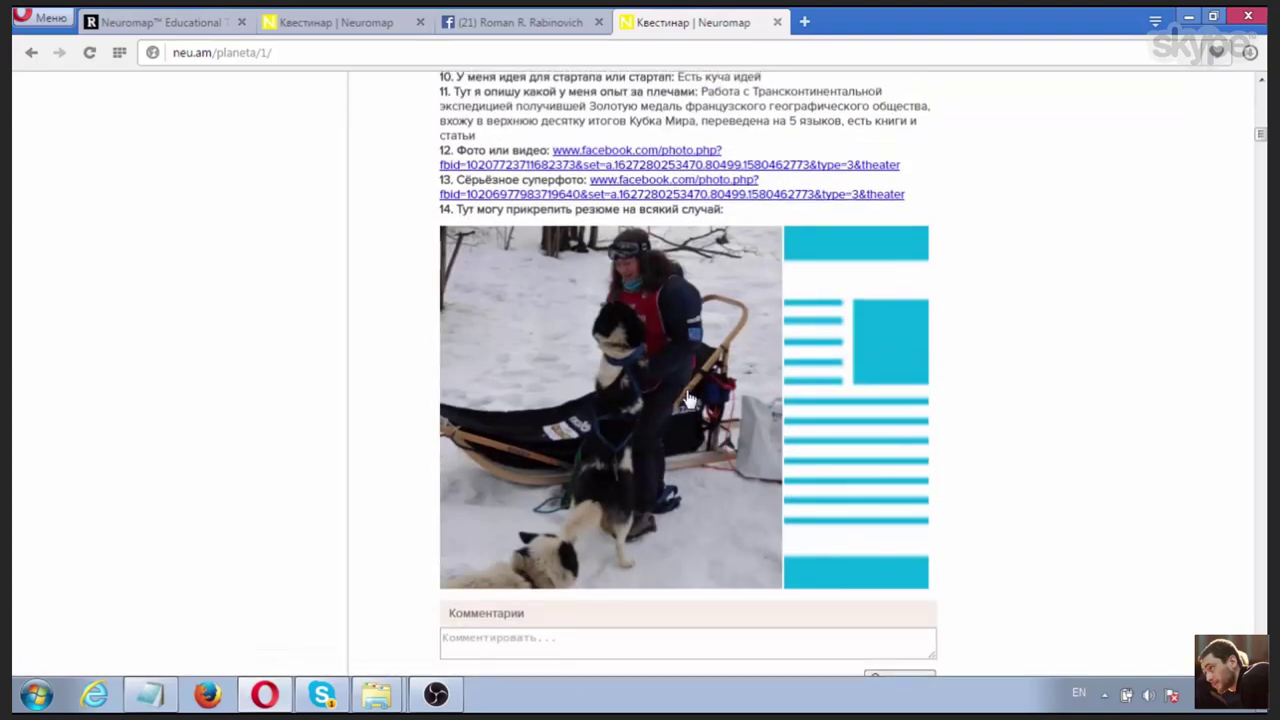
pyautogui.scroll(2, 600, 410)
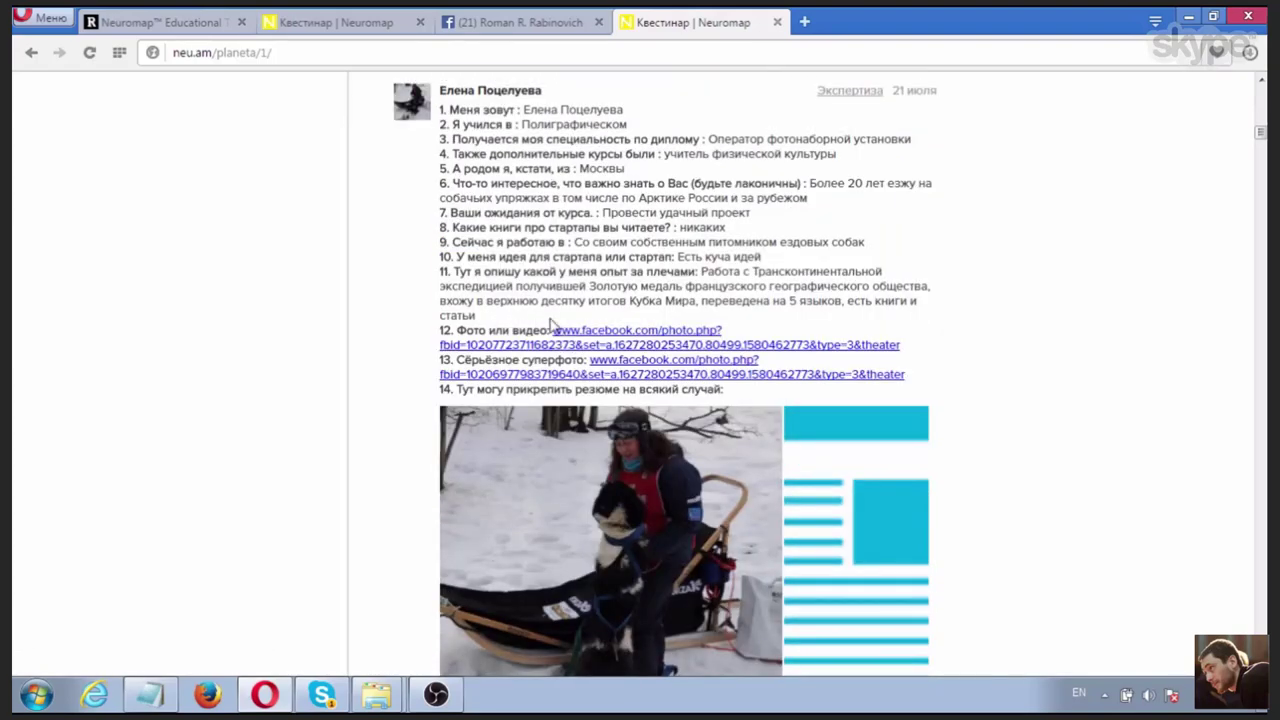
pyautogui.scroll(-2, 766, 449)
pyautogui.scroll(-2, 827, 481)
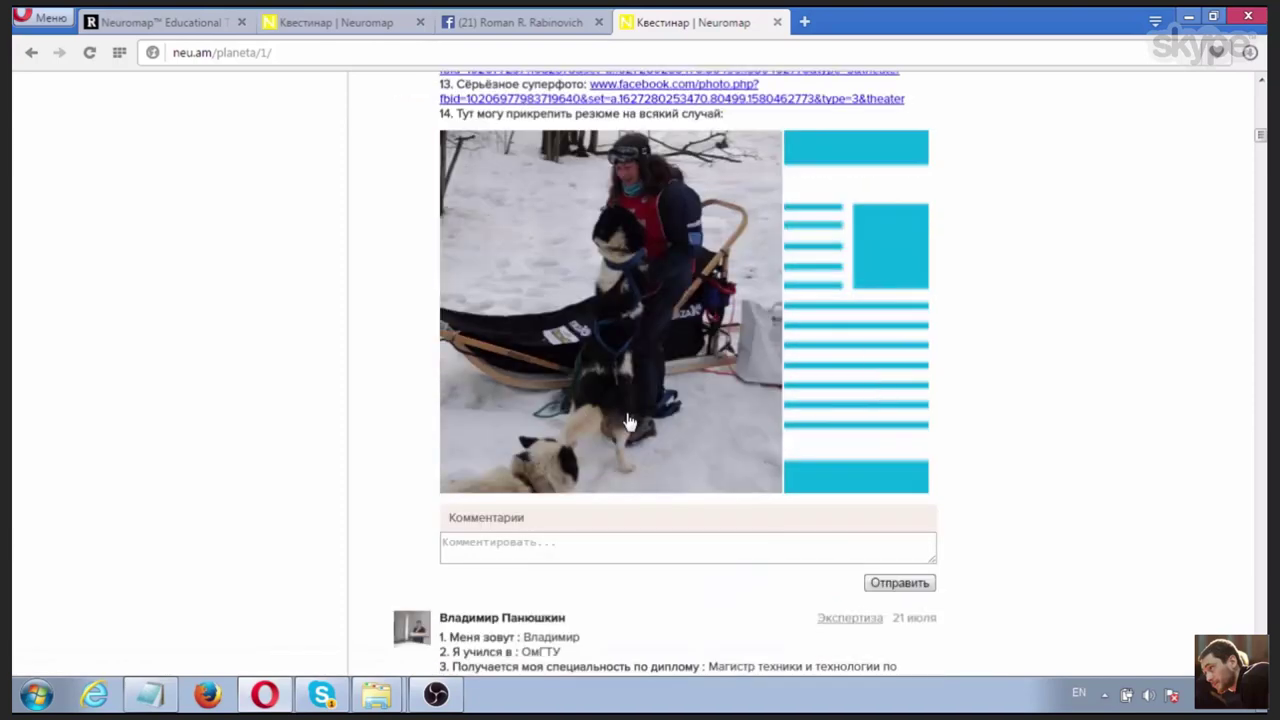
# Step: Compare the sled-dog participant's answer and attachments with the description and Навыки of task 1
pyautogui.scroll(5, 840, 414)
pyautogui.scroll(10, 640, 400)
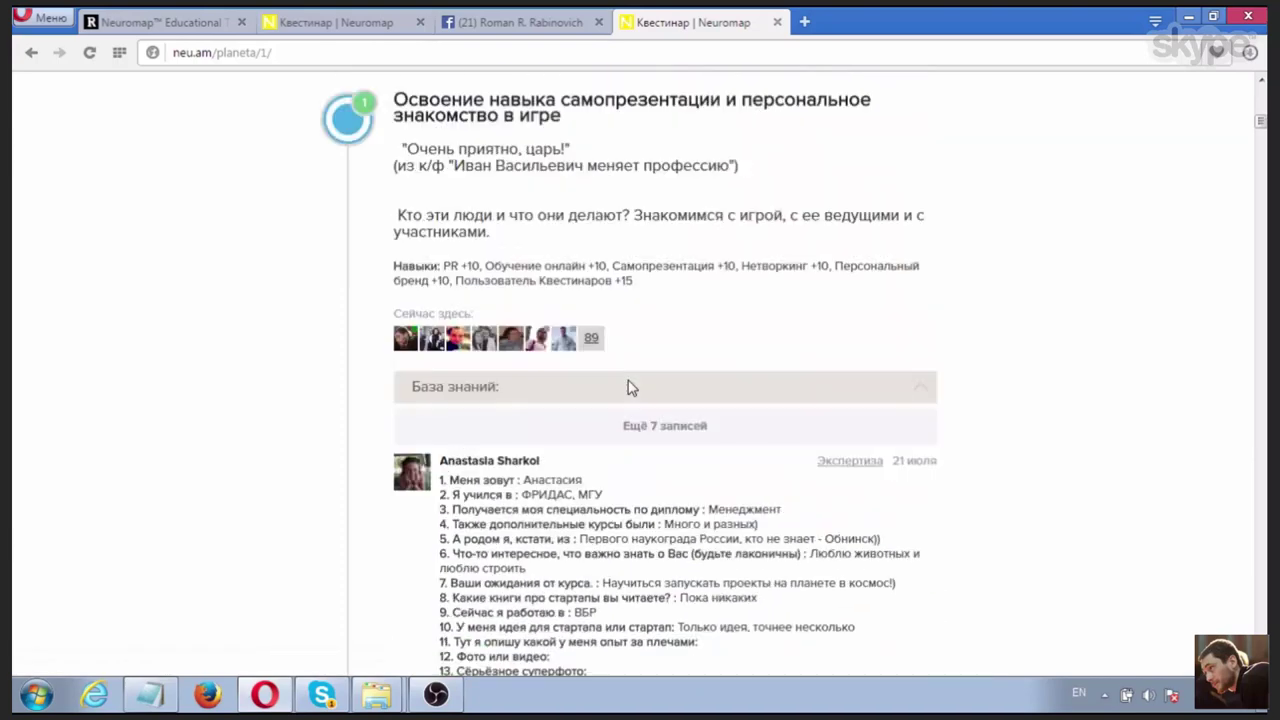
pyautogui.scroll(-2, 640, 446)
pyautogui.scroll(1, 633, 433)
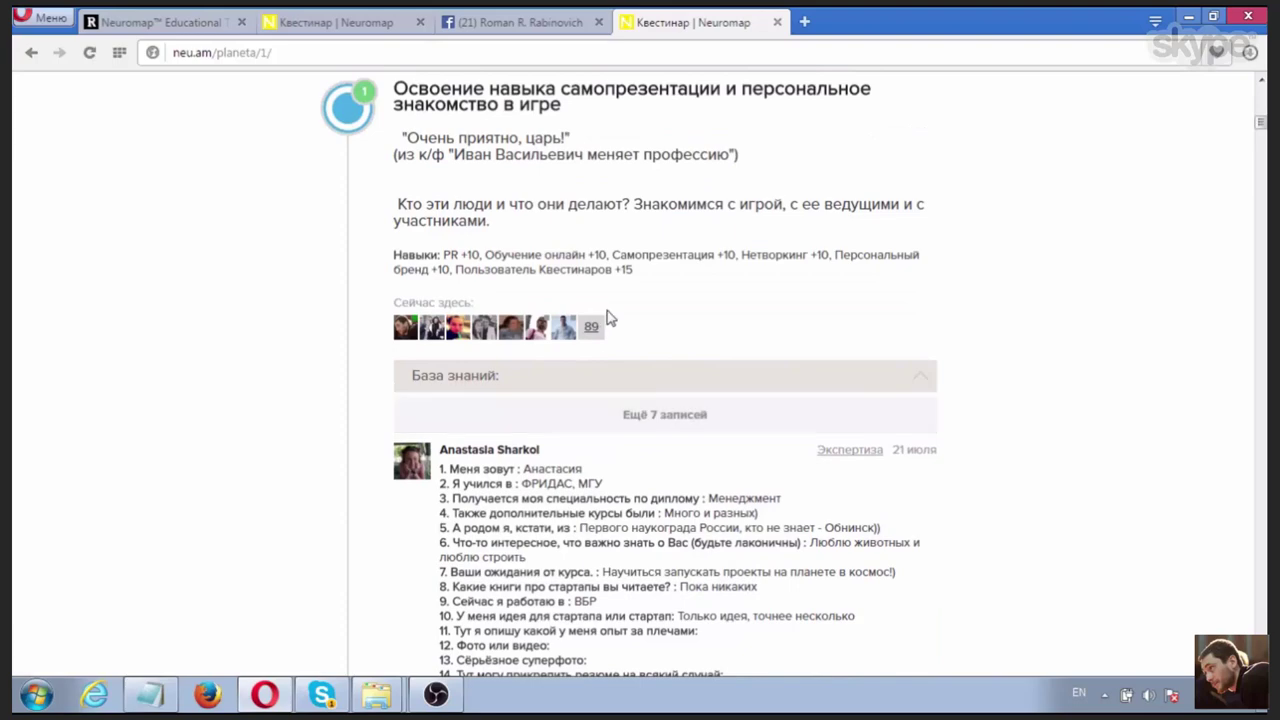
pyautogui.scroll(-10, 651, 402)
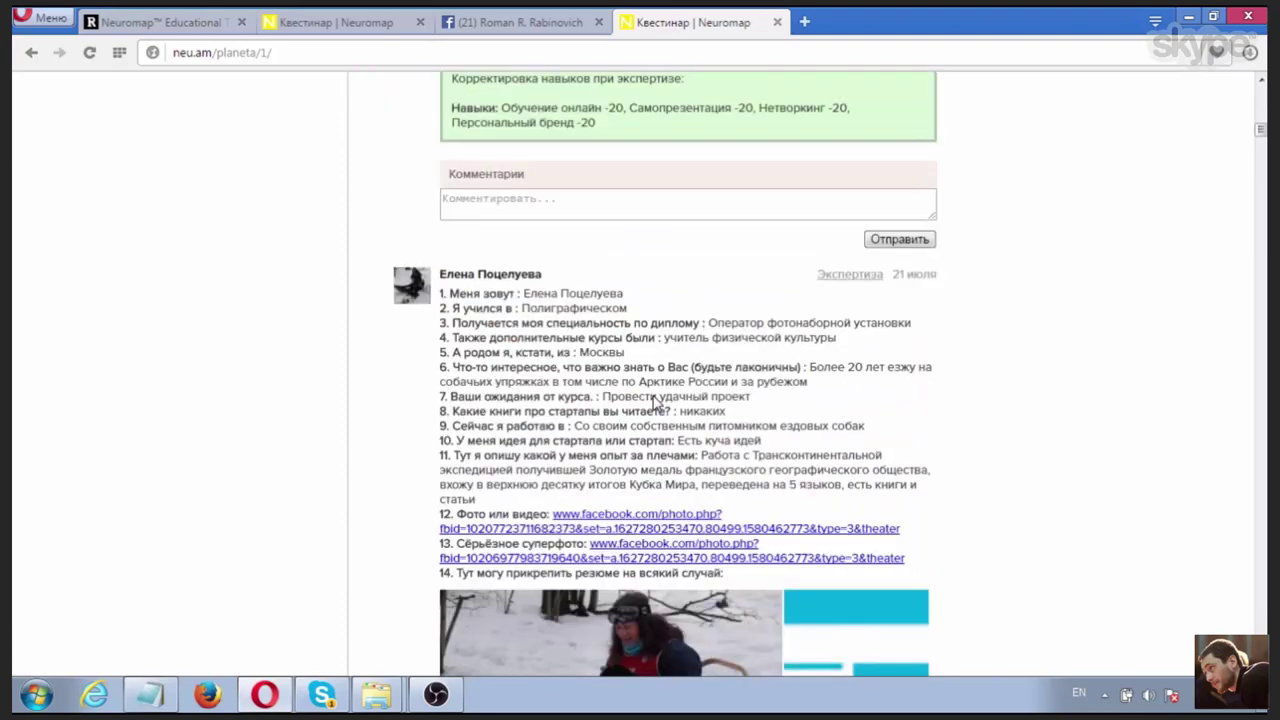
pyautogui.scroll(-1, 655, 410)
pyautogui.scroll(2, 760, 334)
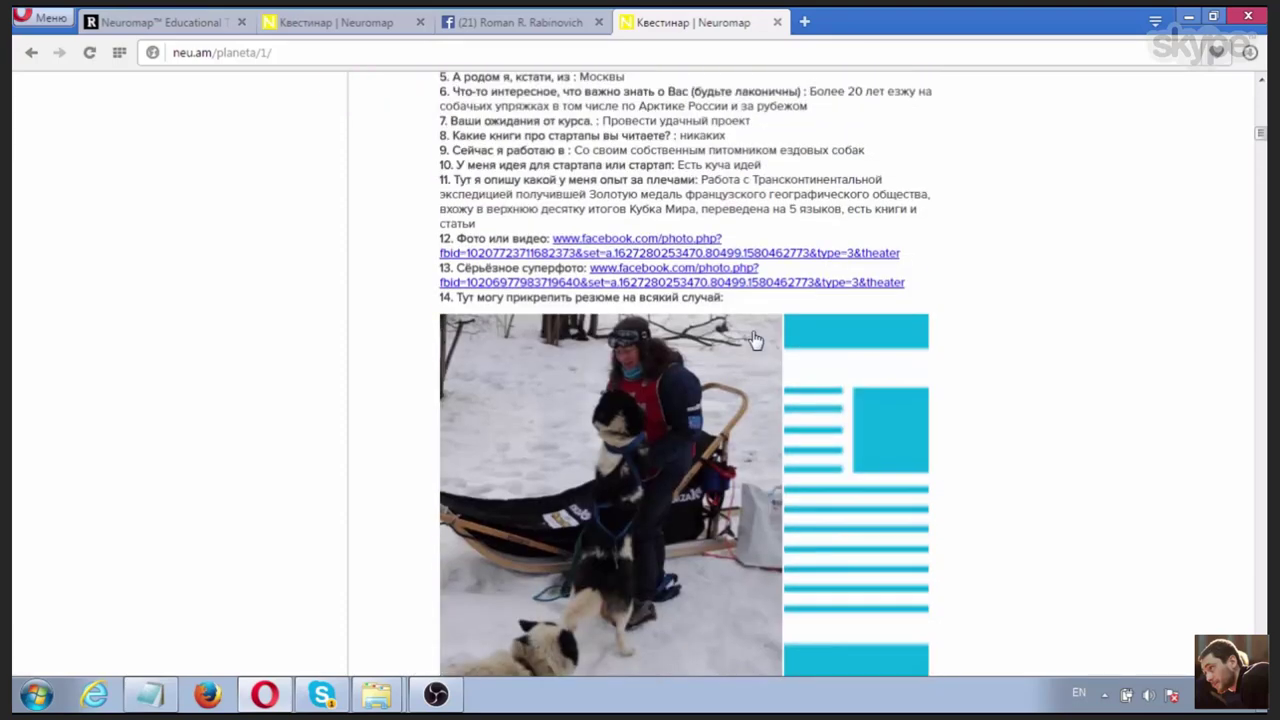
pyautogui.scroll(3, 713, 341)
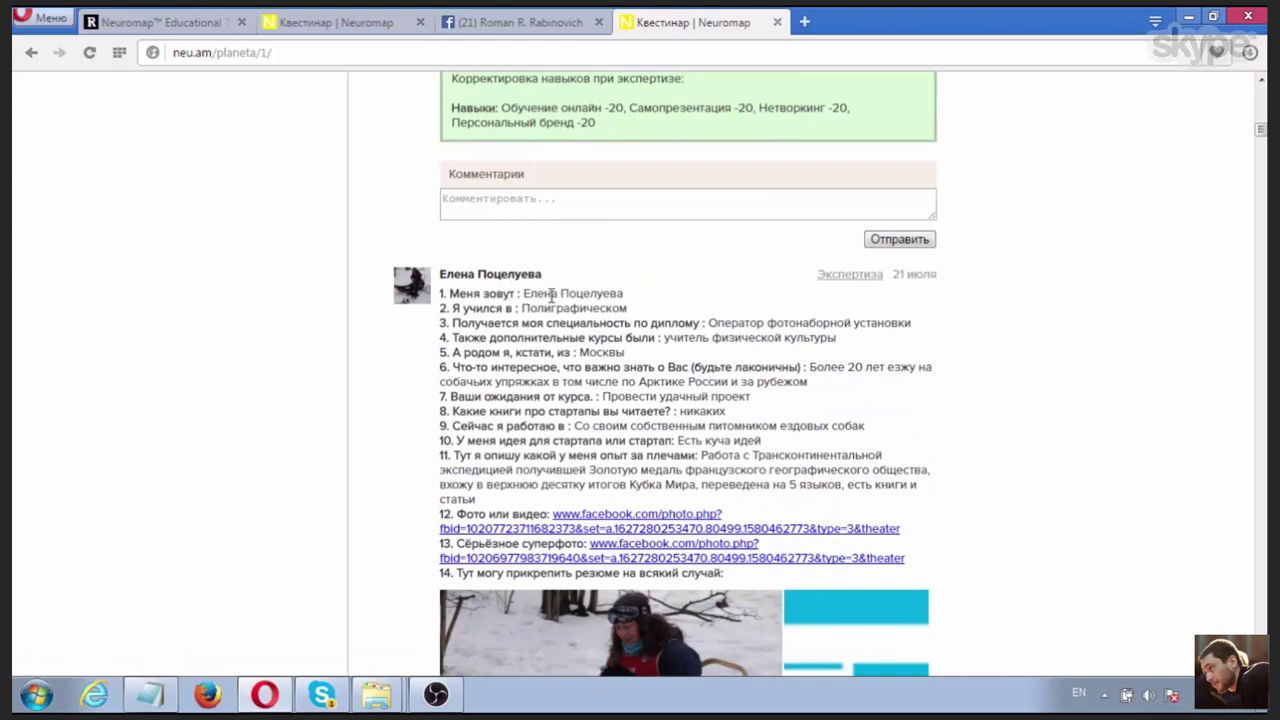
pyautogui.scroll(-3, 630, 418)
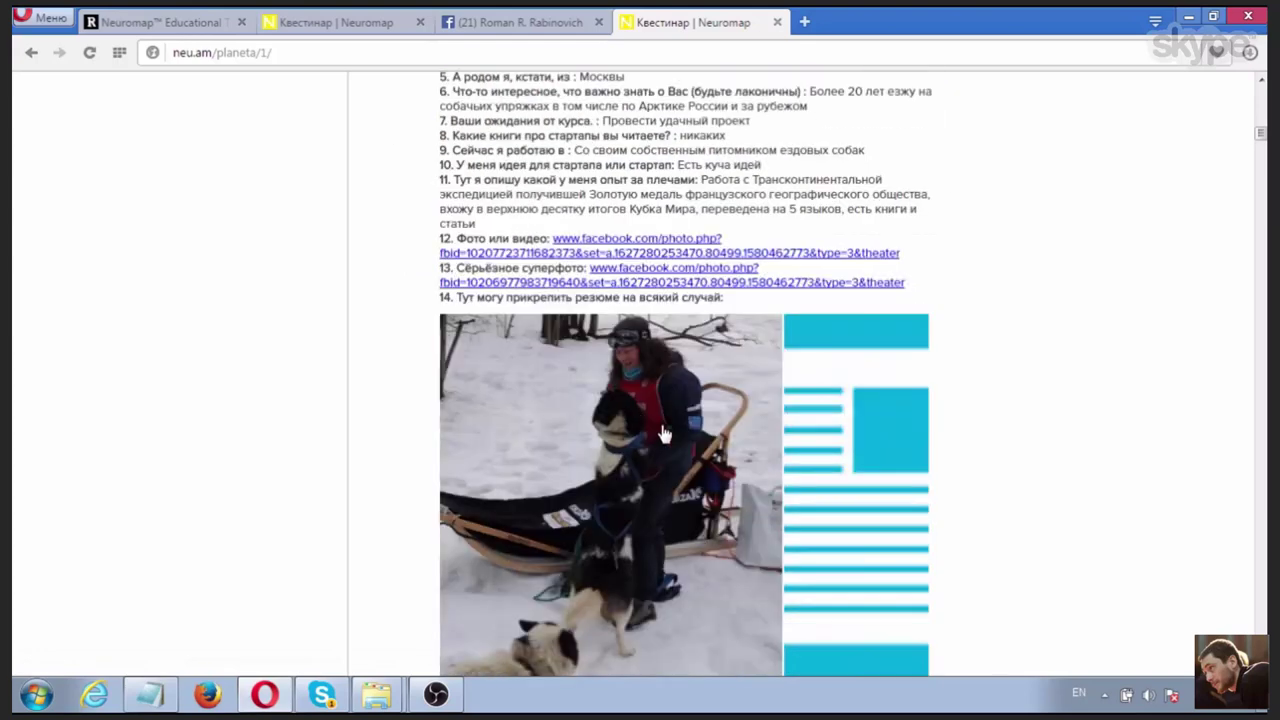
pyautogui.scroll(3, 704, 411)
pyautogui.scroll(10, 704, 411)
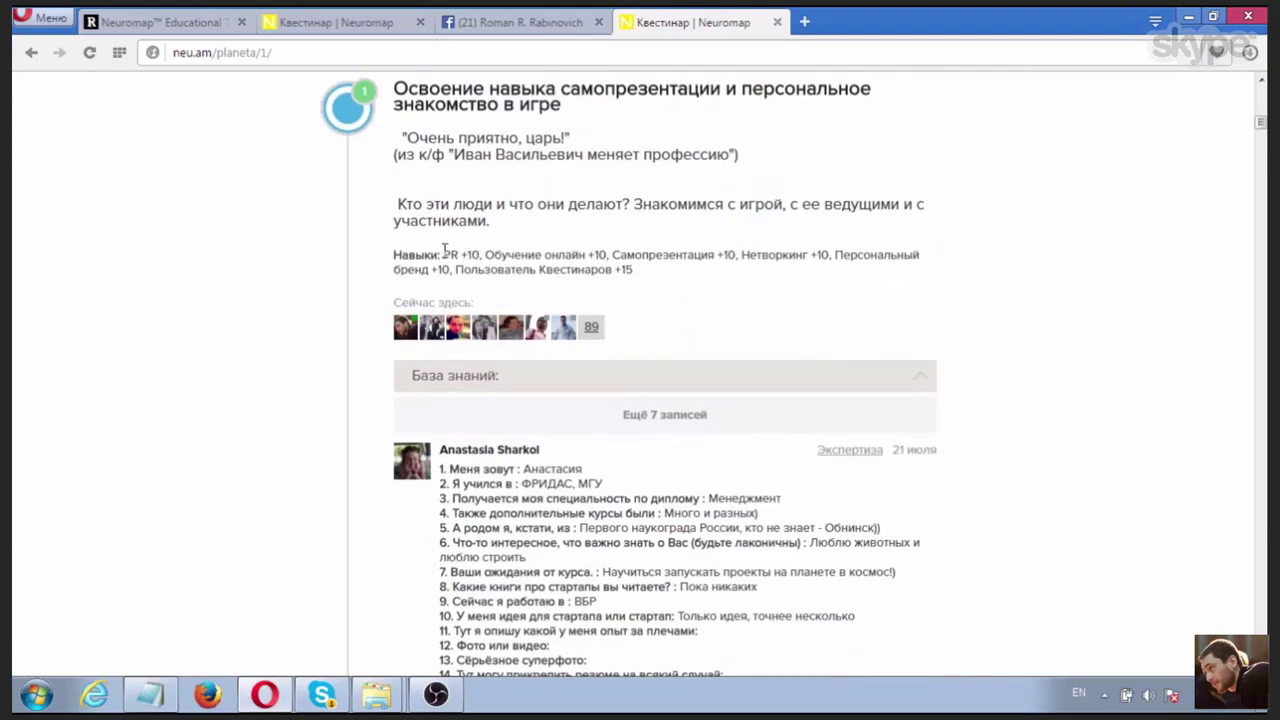
# Step: Highlight the whole Навыки list of task 1 and its Самопрезентация +10 entry
pyautogui.moveTo(445, 254); pyautogui.dragTo(663, 271)
pyautogui.click(663, 272)
pyautogui.moveTo(610, 253); pyautogui.dragTo(733, 247)
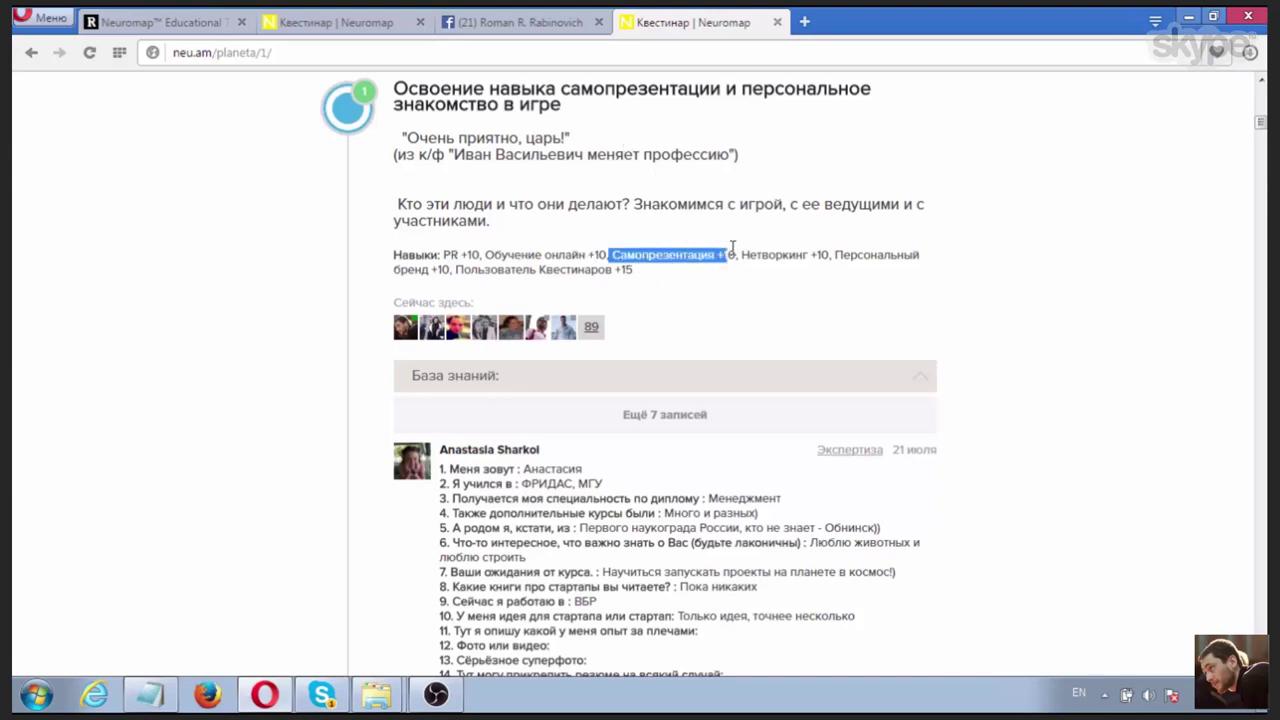
pyautogui.tripleClick(660, 268)
pyautogui.click(538, 268)
# Step: Point out task 1's skills one by one, from Обучение онлайн through Нетворкинг and Персональный бренд to Пользователь Квестинаров and PR
pyautogui.moveTo(487, 255); pyautogui.dragTo(645, 271)
pyautogui.click(617, 256)
pyautogui.click(745, 254)
pyautogui.click(837, 255)
pyautogui.tripleClick(871, 269)
pyautogui.click(873, 277)
pyautogui.tripleClick(455, 271)
pyautogui.click(490, 275)
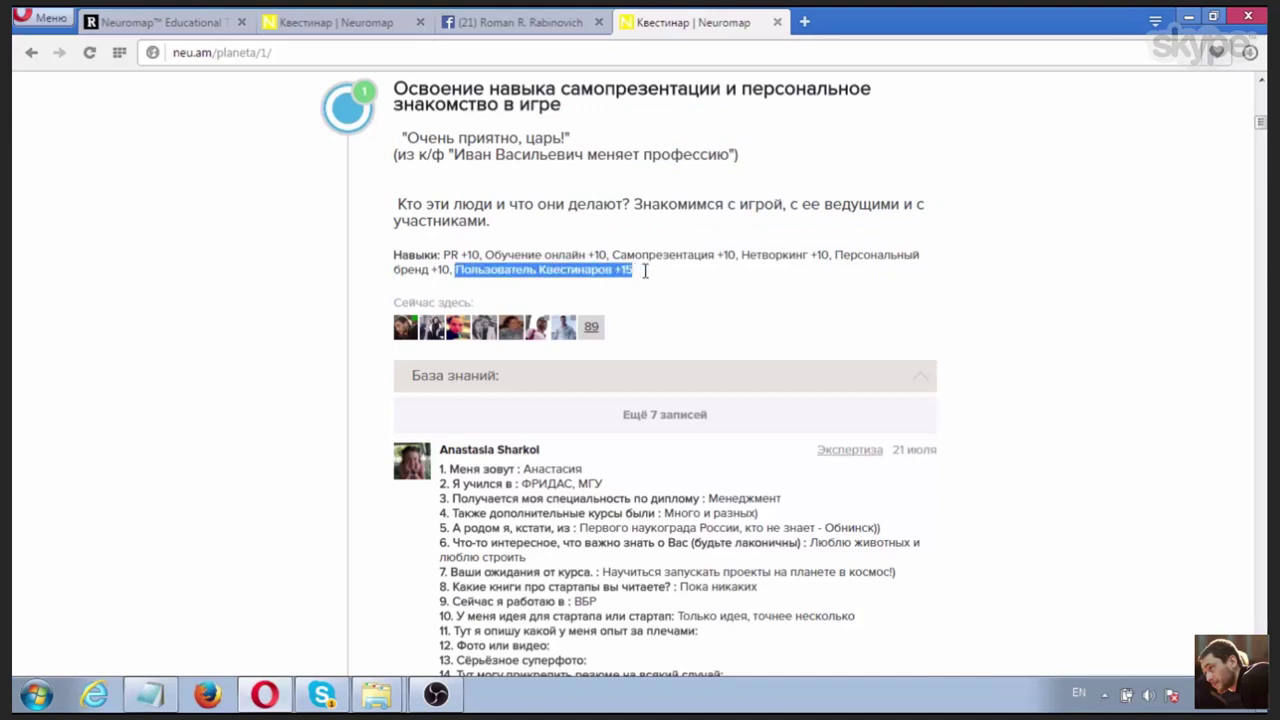
pyautogui.click(437, 255)
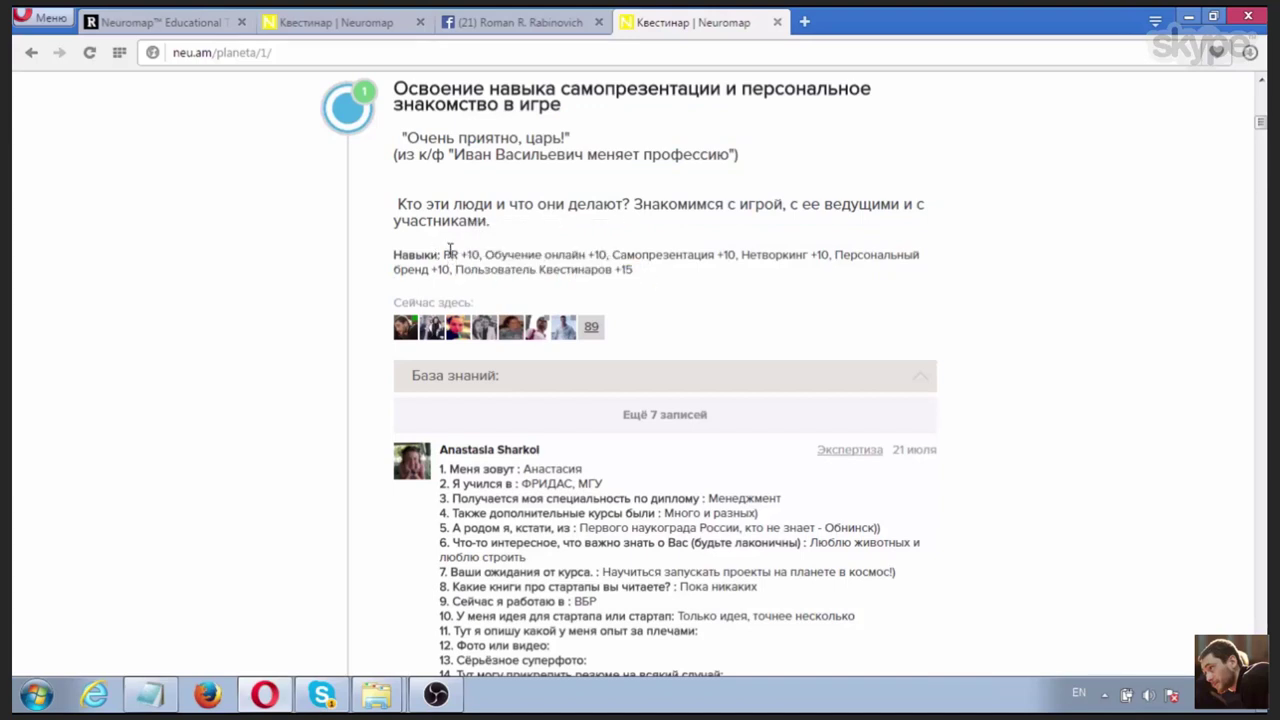
pyautogui.moveTo(439, 254); pyautogui.dragTo(468, 255)
pyautogui.click(600, 262)
# Step: Open the Экспертиза form for the 21 июля answer by the sled-dog participant and show the skills it offers
pyautogui.scroll(-7, 649, 249)
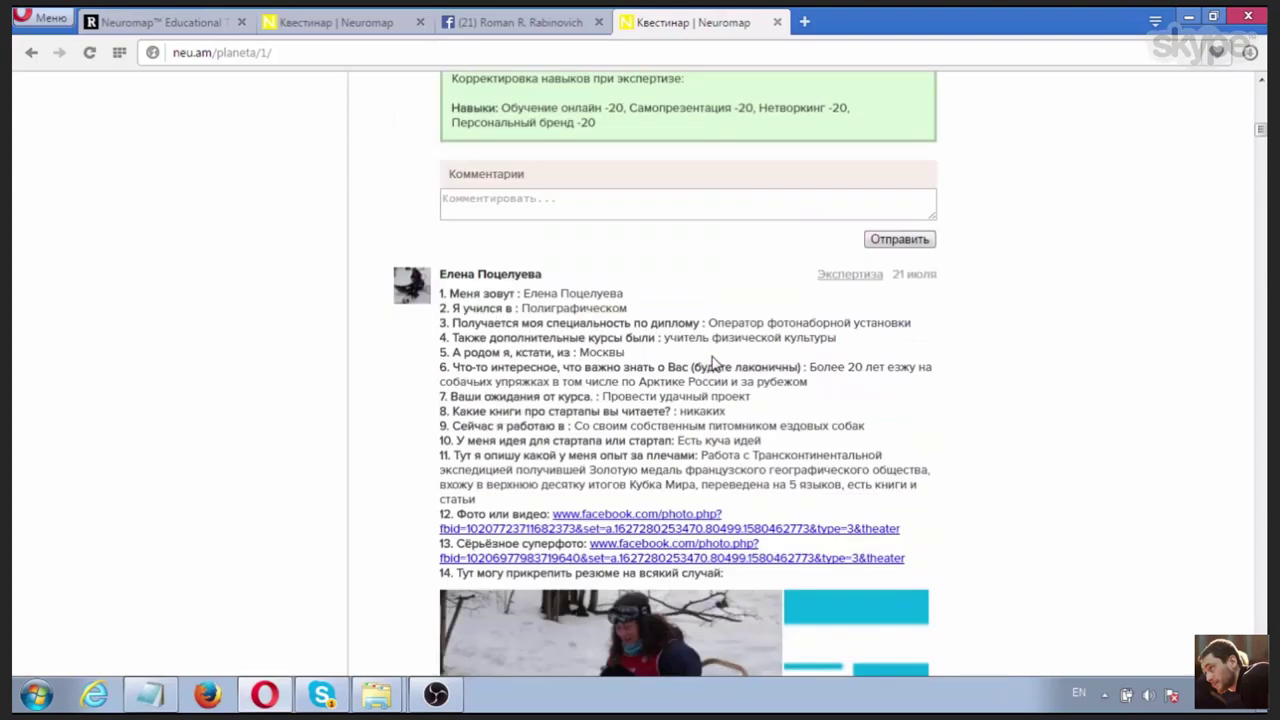
pyautogui.scroll(-5, 714, 363)
pyautogui.scroll(1, 829, 372)
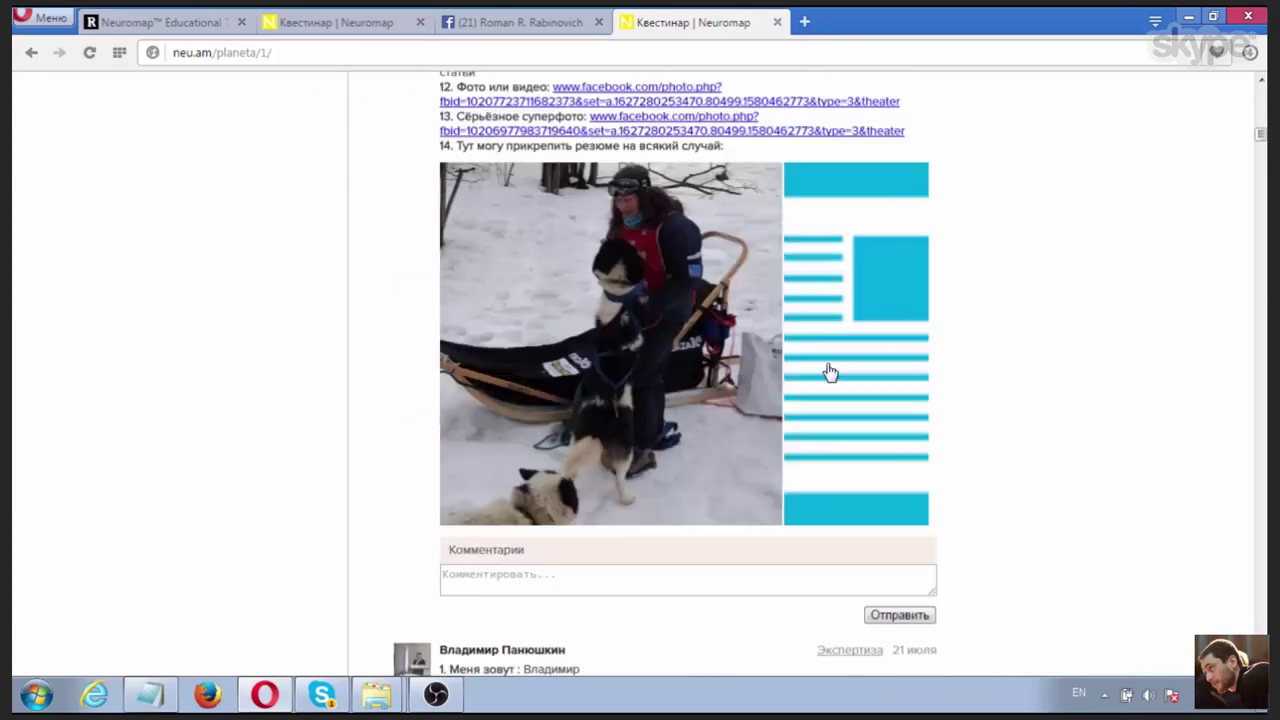
pyautogui.scroll(5, 829, 372)
pyautogui.click(860, 182)
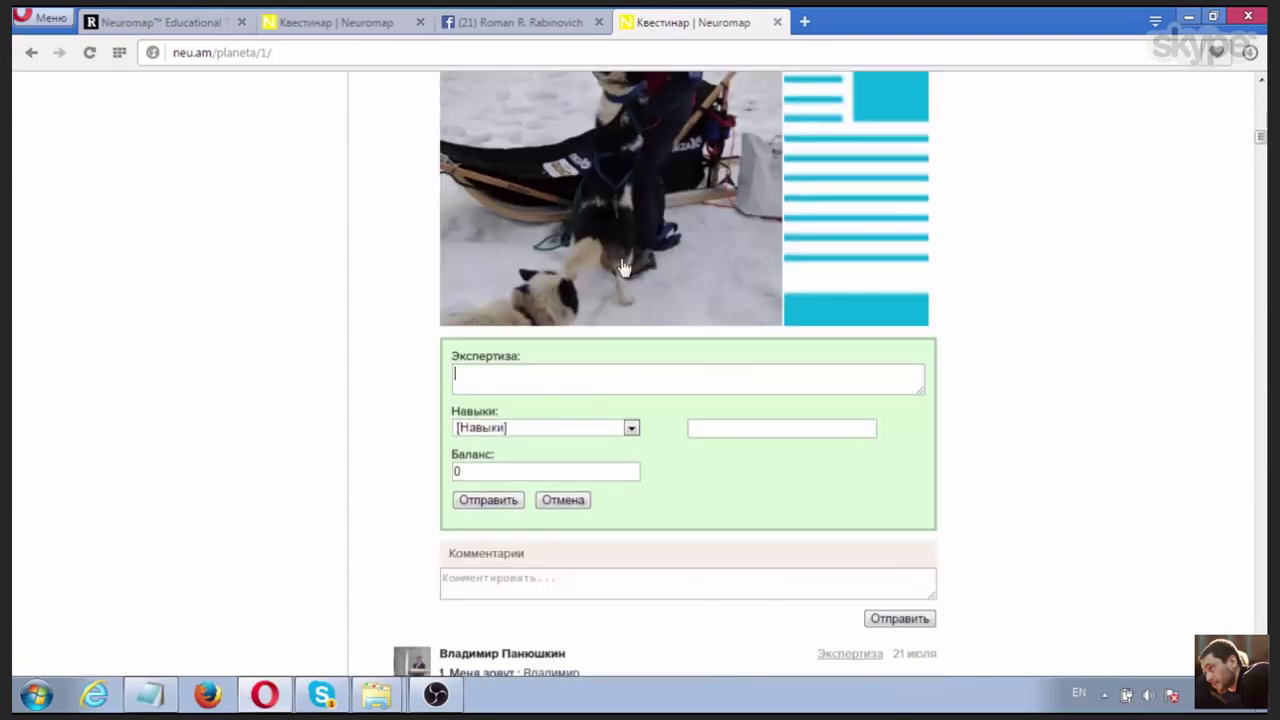
pyautogui.click(547, 164)
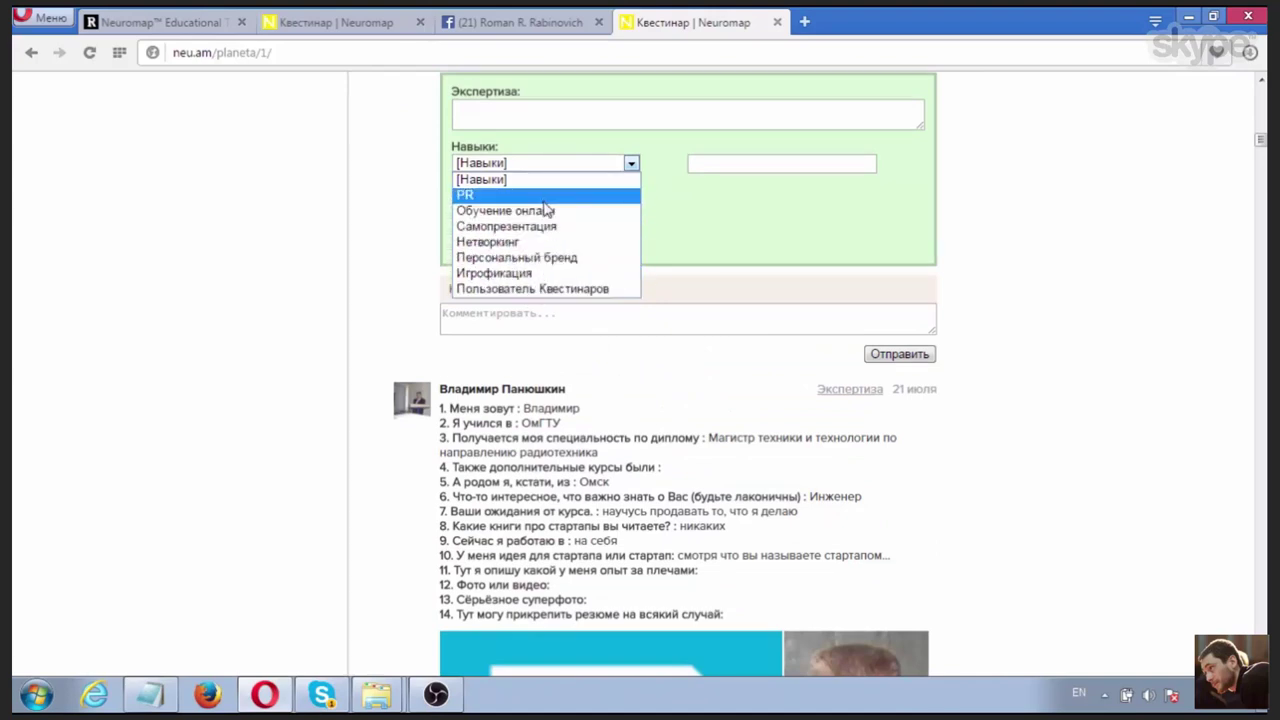
pyautogui.scroll(3, 794, 266)
pyautogui.scroll(-2, 737, 309)
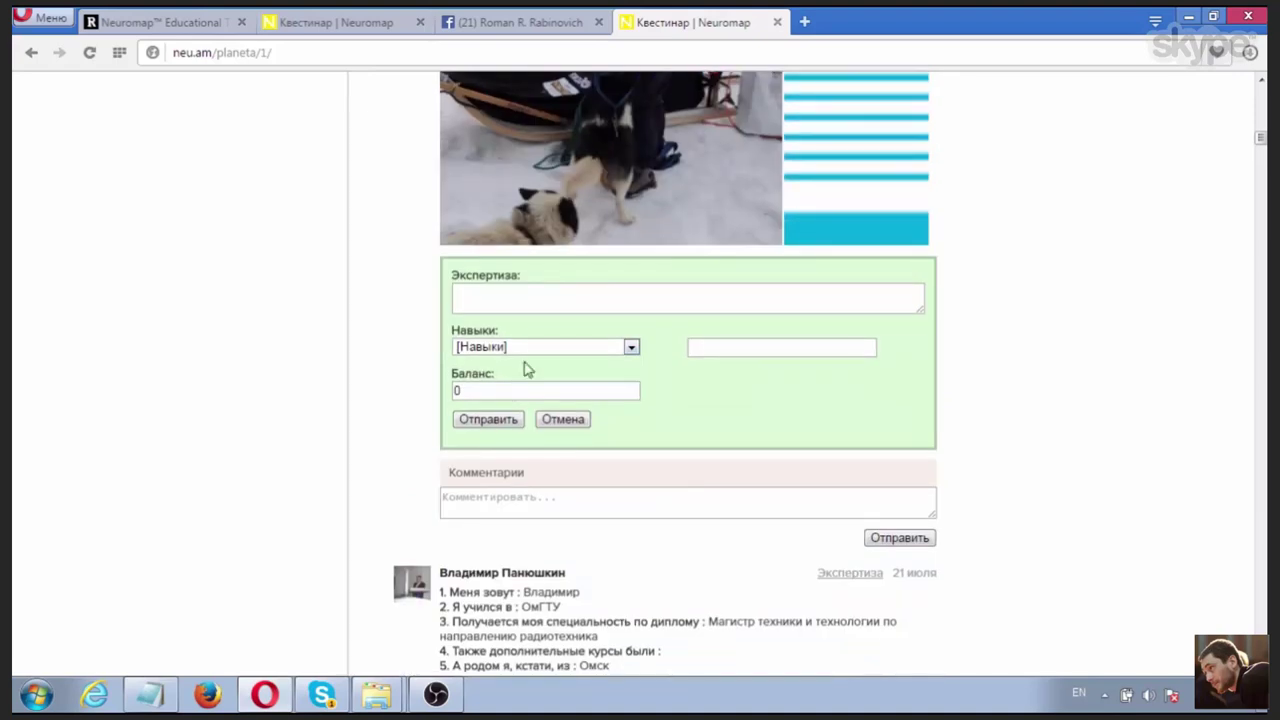
# Step: Choose Самопрезентация and then Обучение онлайн as the assessed skill in the sled-dog participant's Экспертиза form
pyautogui.click(545, 348)
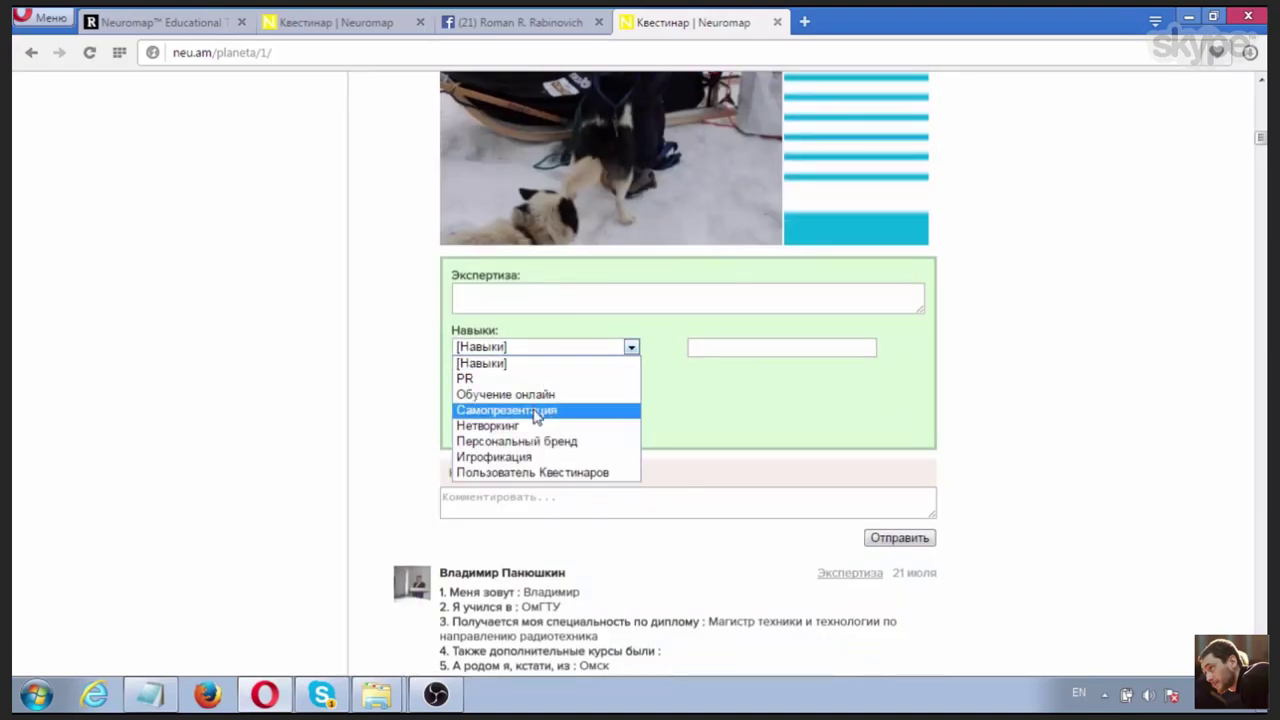
pyautogui.click(537, 415)
pyautogui.click(631, 347)
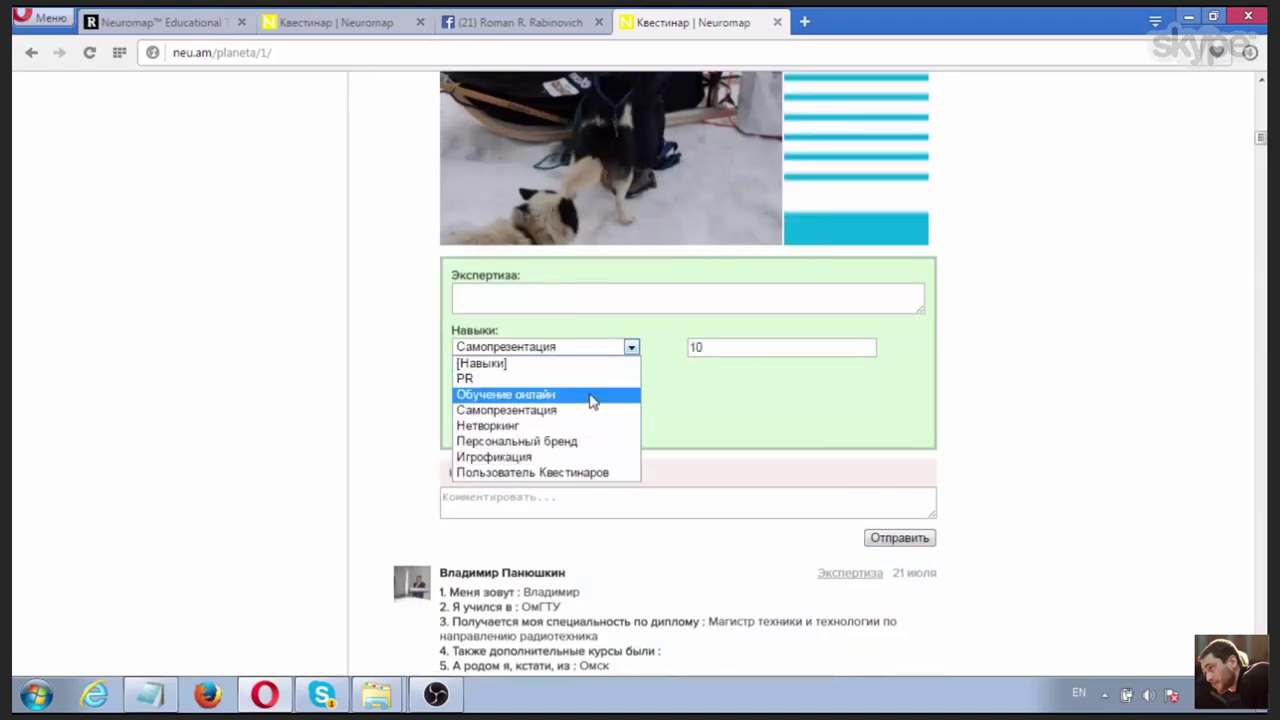
pyautogui.click(592, 396)
# Step: Review the sled-dog participant's answer again and set the assessed skill in its Экспертиза form to PR
pyautogui.scroll(4, 996, 415)
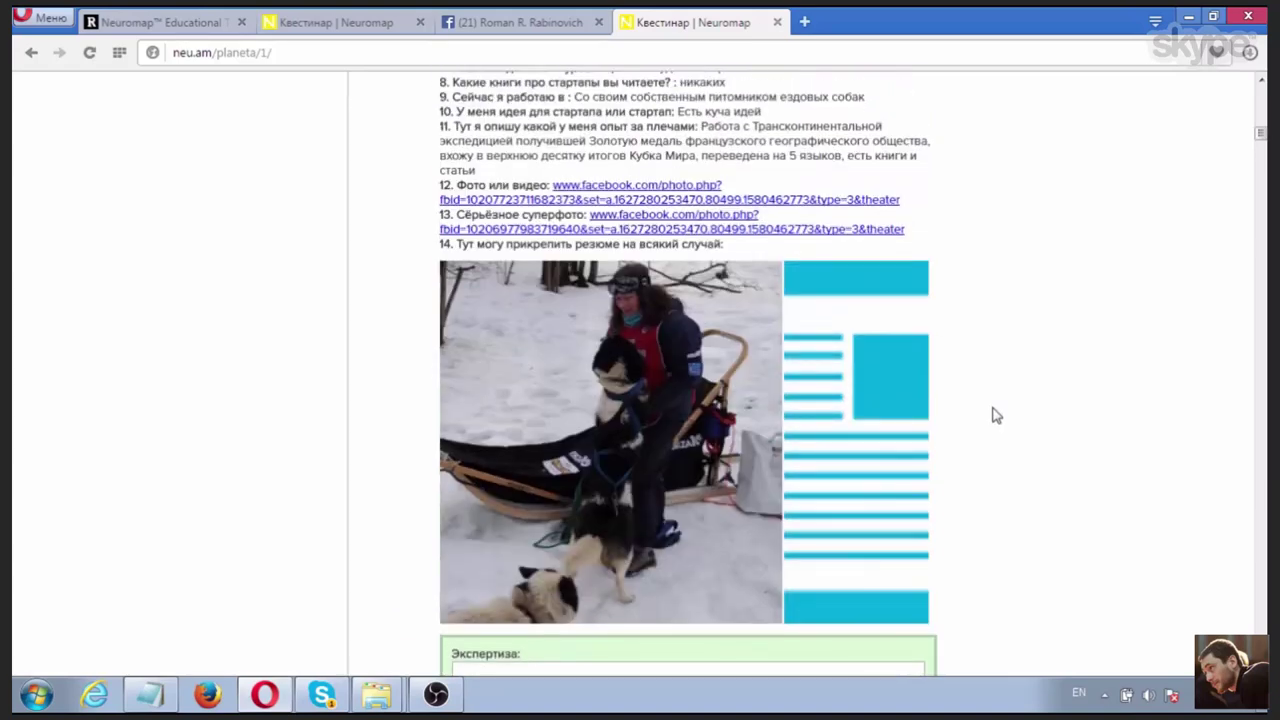
pyautogui.scroll(4, 996, 415)
pyautogui.scroll(-2, 768, 428)
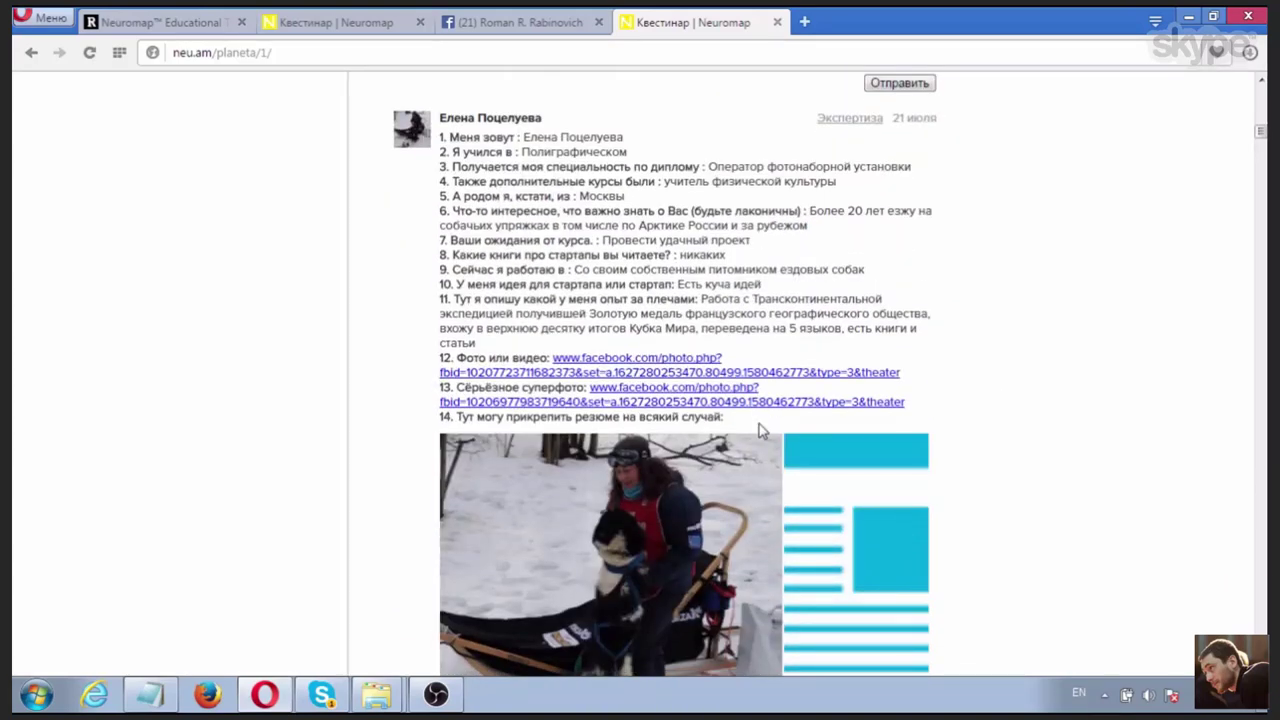
pyautogui.scroll(-4, 760, 430)
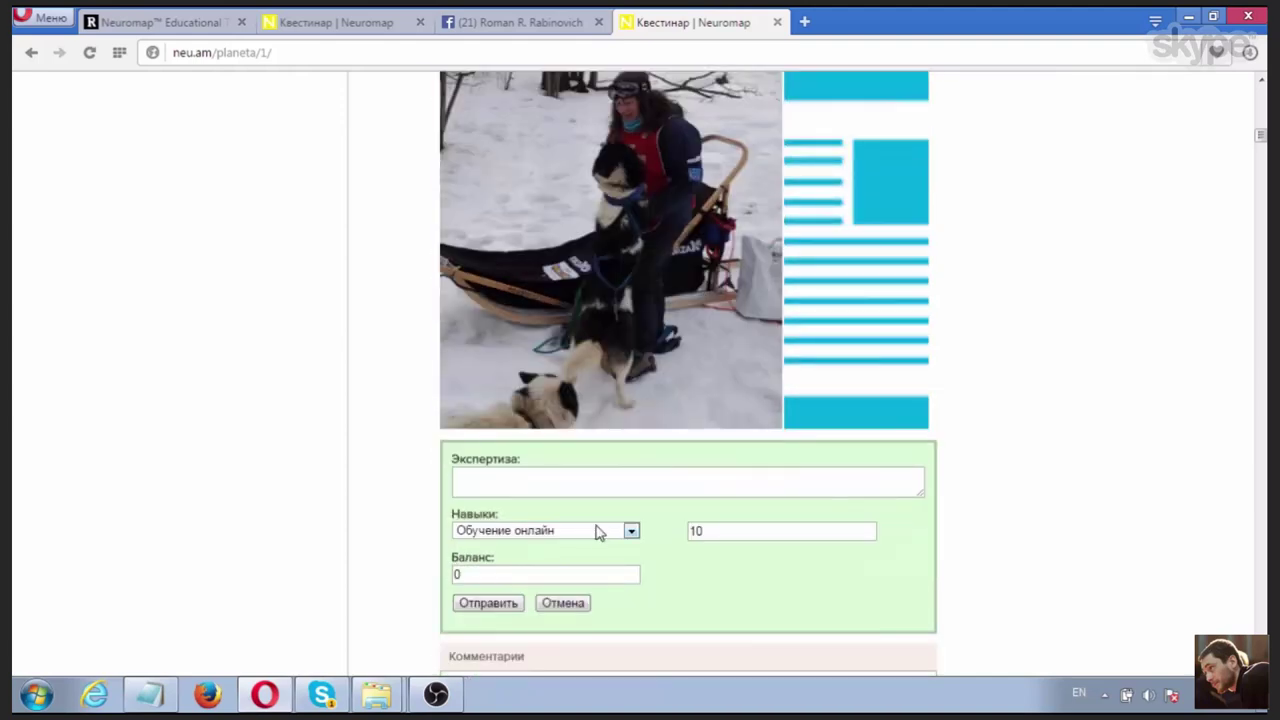
pyautogui.click(597, 537)
pyautogui.click(575, 562)
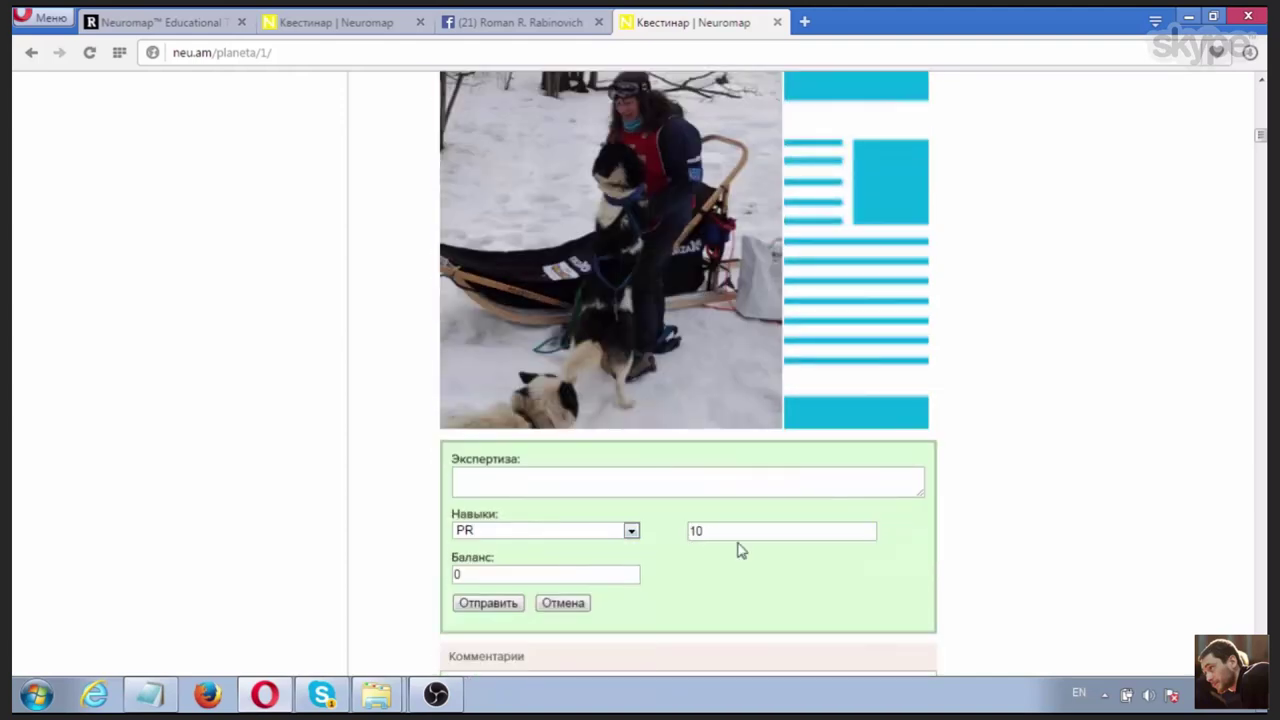
# Step: Switch the assessed skill to Персональный бренд, then to Обучение онлайн, and back to PR
pyautogui.scroll(-2, 622, 540)
pyautogui.click(614, 442)
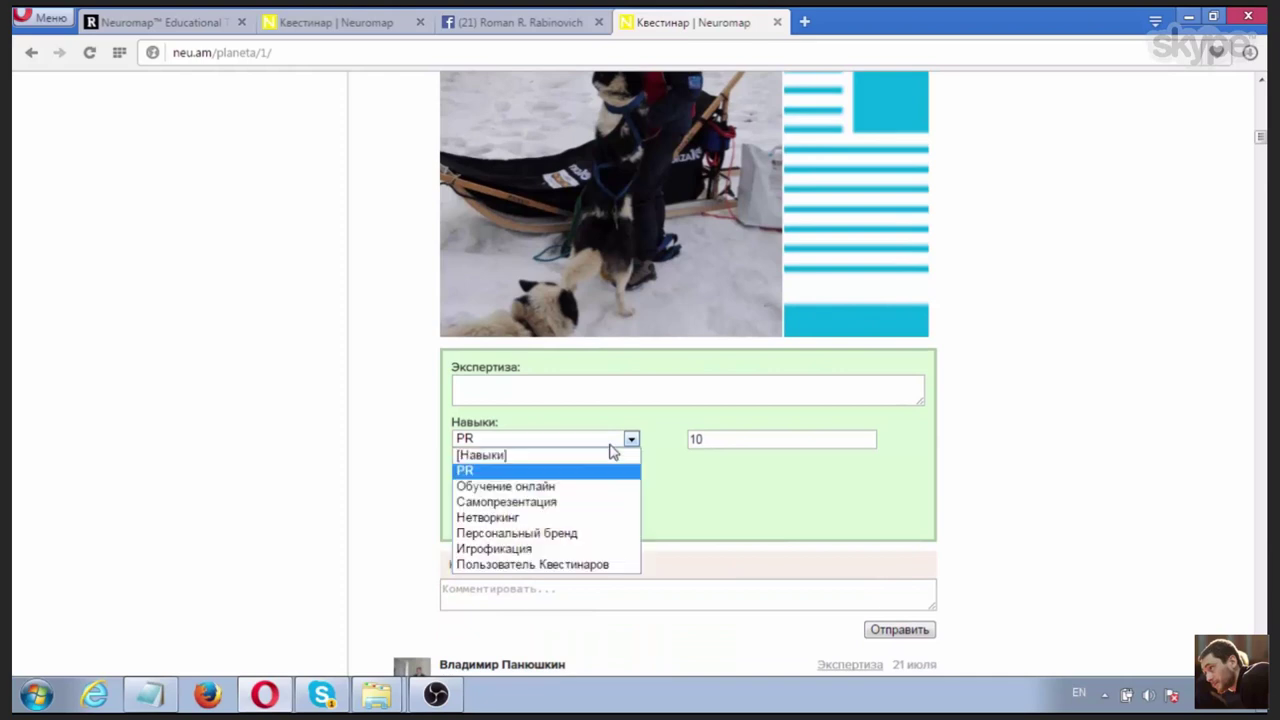
pyautogui.click(561, 534)
pyautogui.click(568, 446)
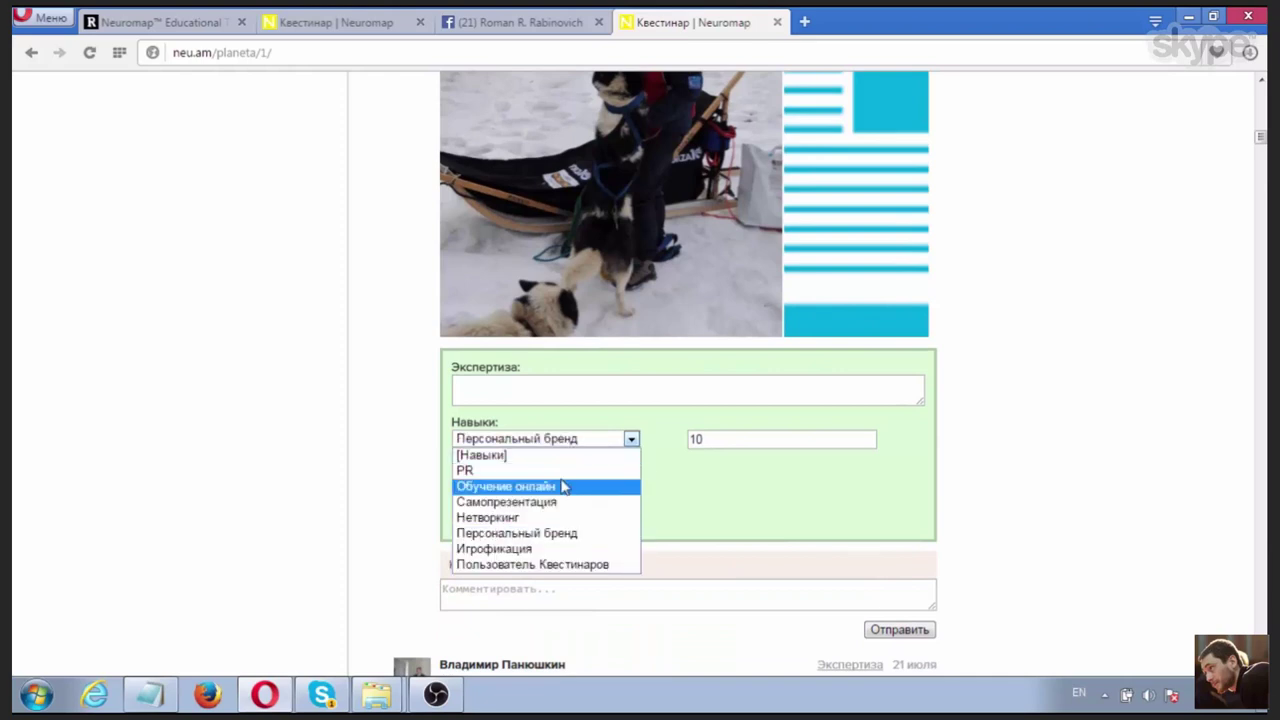
pyautogui.click(568, 487)
pyautogui.click(565, 442)
pyautogui.click(557, 469)
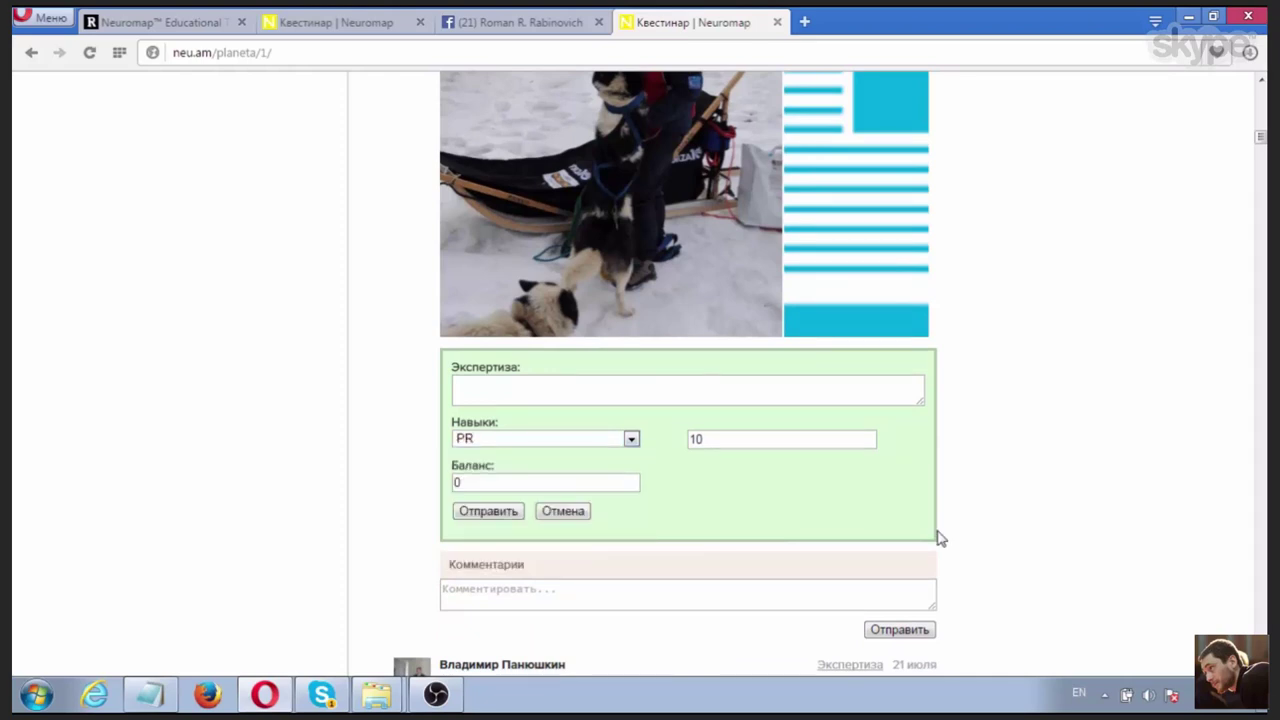
# Step: Examine the dog-sledding participant's questionnaire answers, photo and blank expertise form
pyautogui.scroll(1, 1020, 510)
pyautogui.scroll(2, 1020, 510)
pyautogui.scroll(-7, 1017, 508)
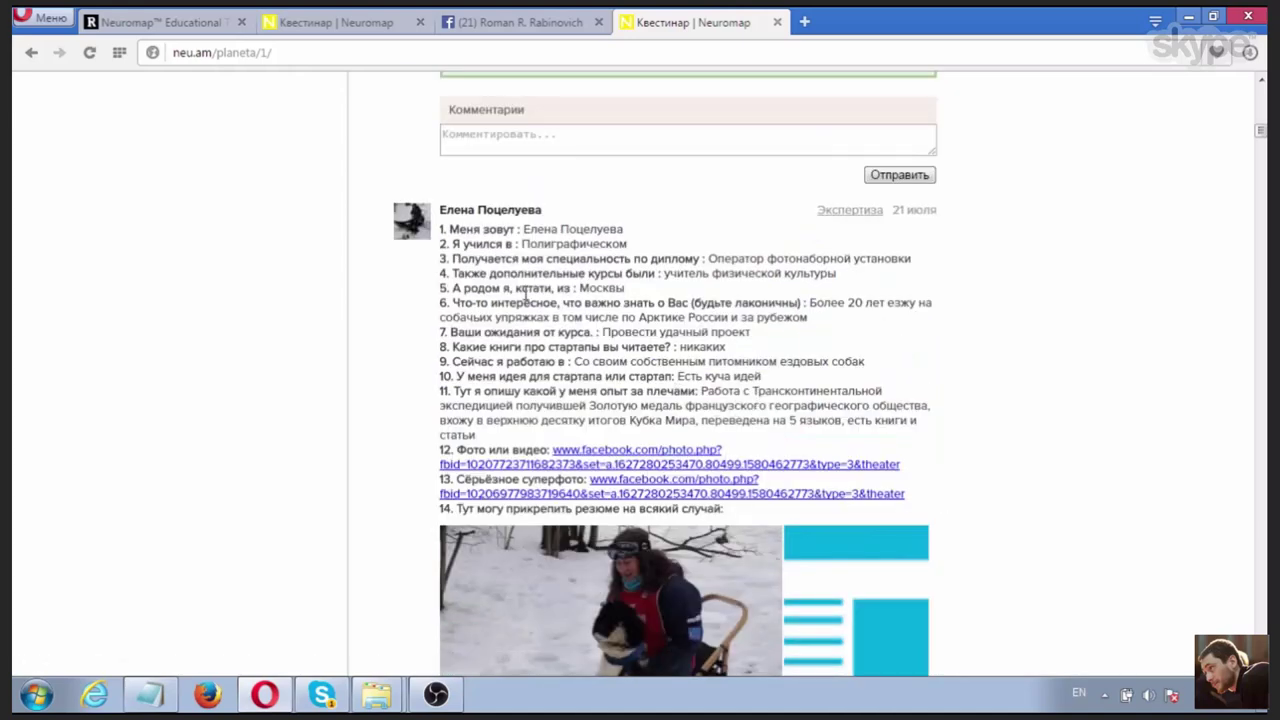
pyautogui.moveTo(452, 229); pyautogui.dragTo(958, 490)
pyautogui.click(943, 369)
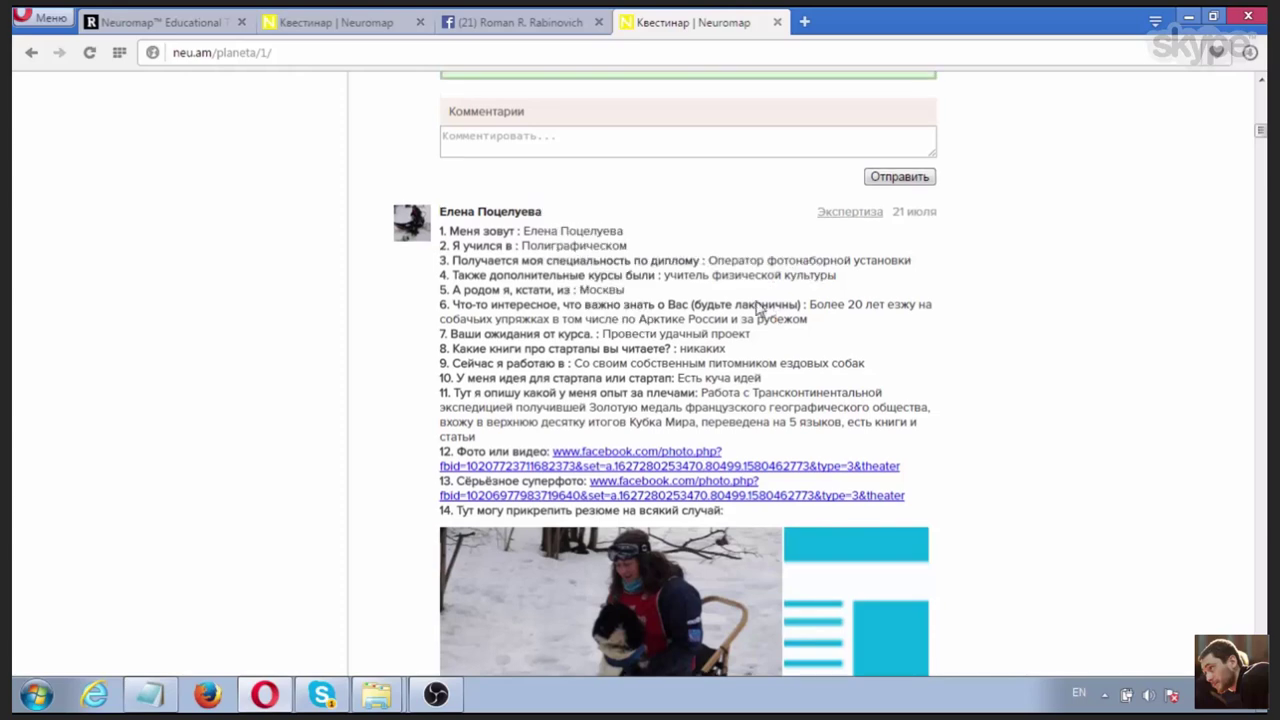
pyautogui.scroll(5, 690, 330)
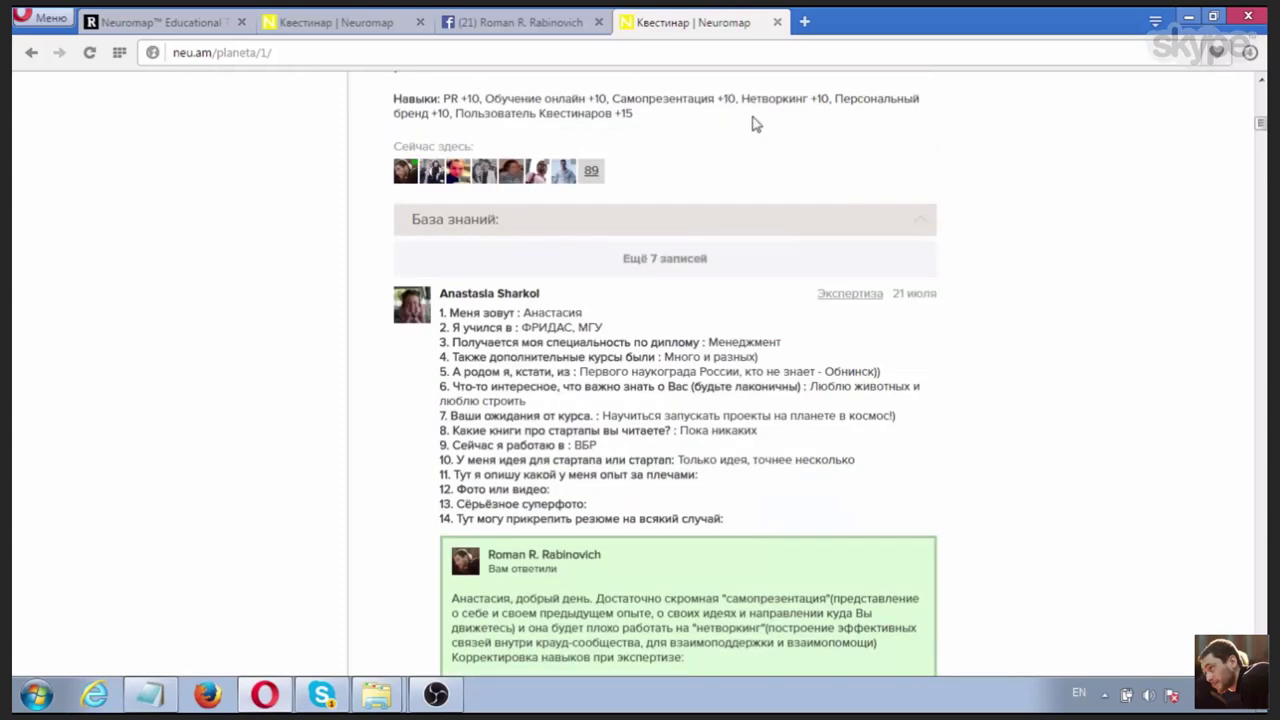
pyautogui.scroll(-10, 756, 124)
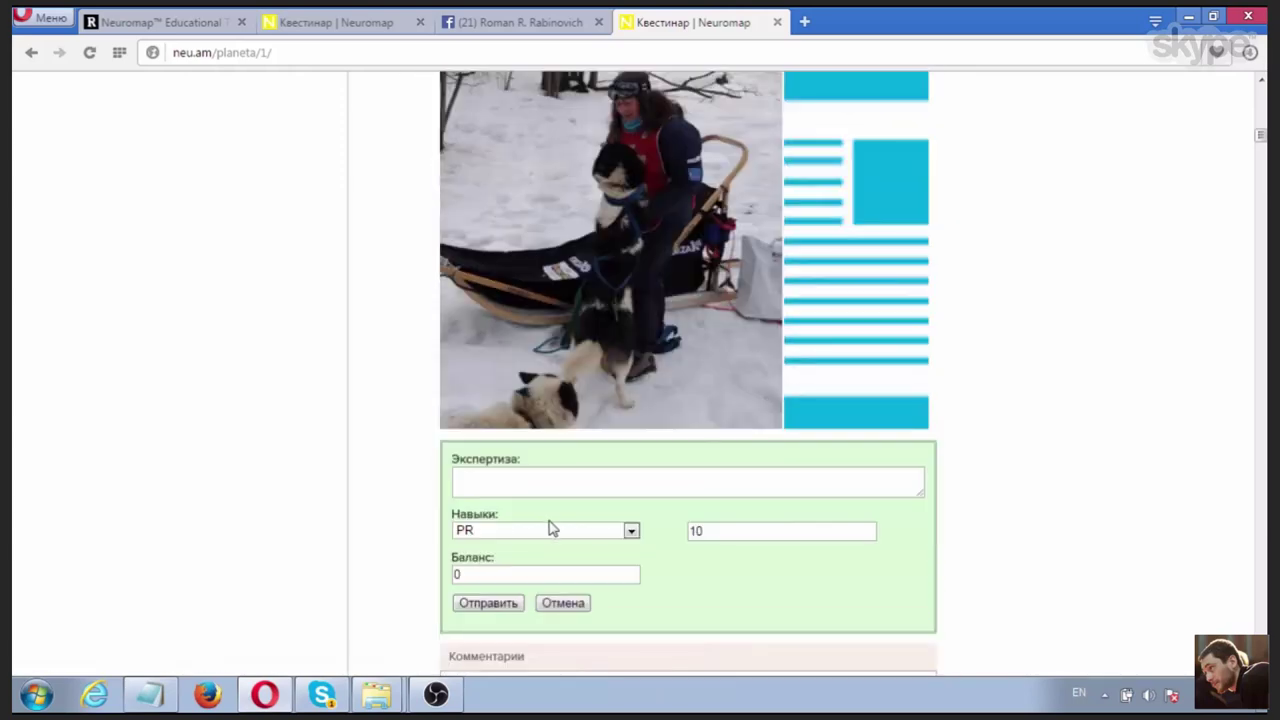
# Step: Choose the skill "Обучение онлайн" in the expertise form and set its points to 20
pyautogui.doubleClick(712, 533)
pyautogui.click(580, 531)
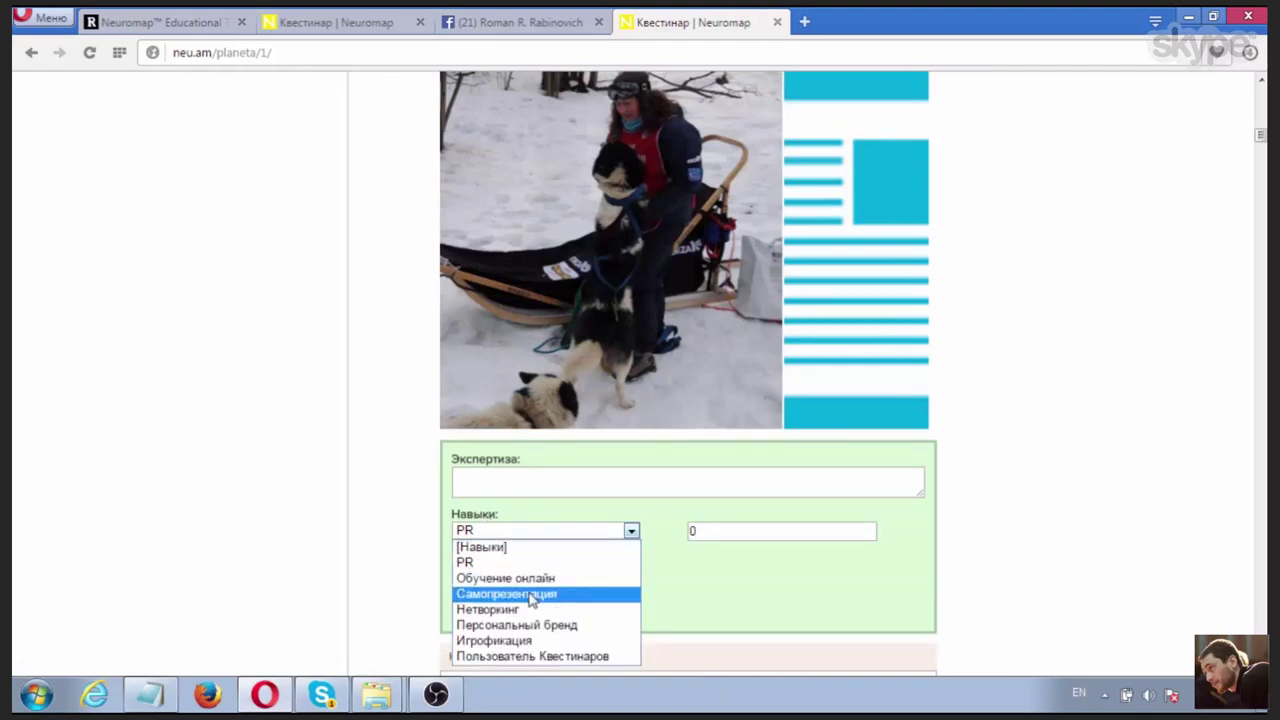
pyautogui.click(625, 567)
pyautogui.press('Tab')
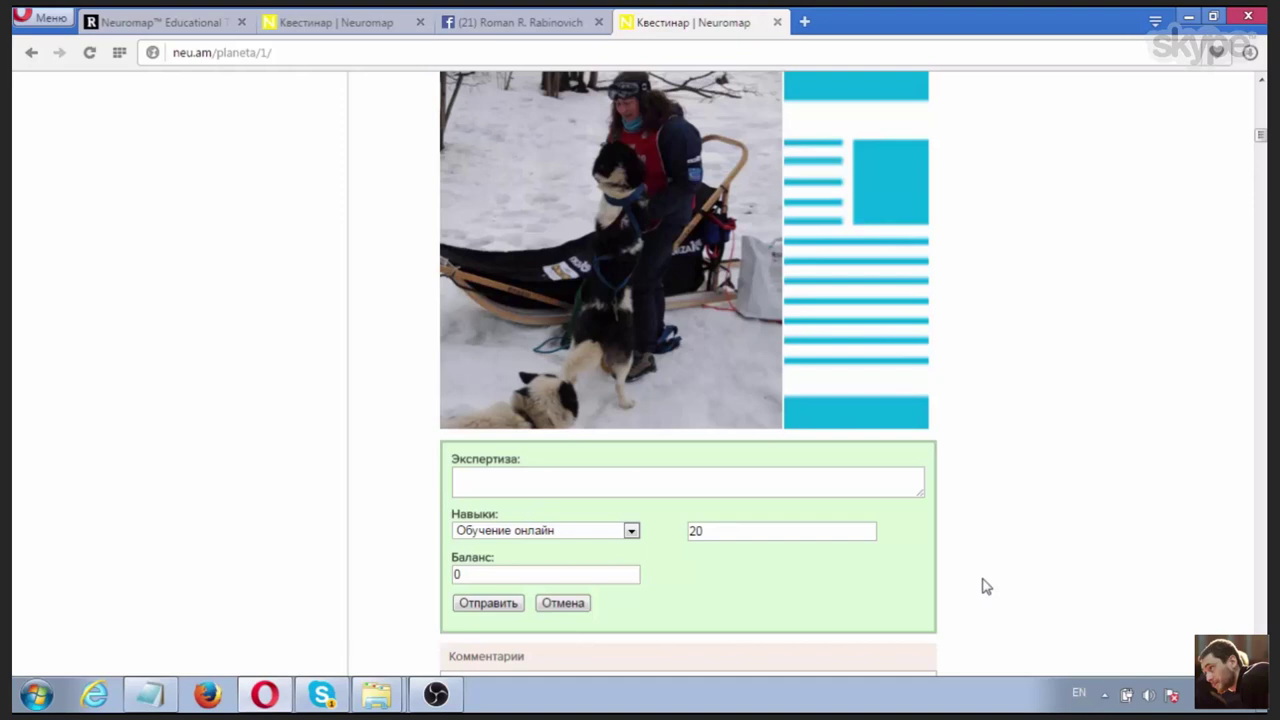
pyautogui.scroll(1, 990, 578)
pyautogui.scroll(-6, 728, 251)
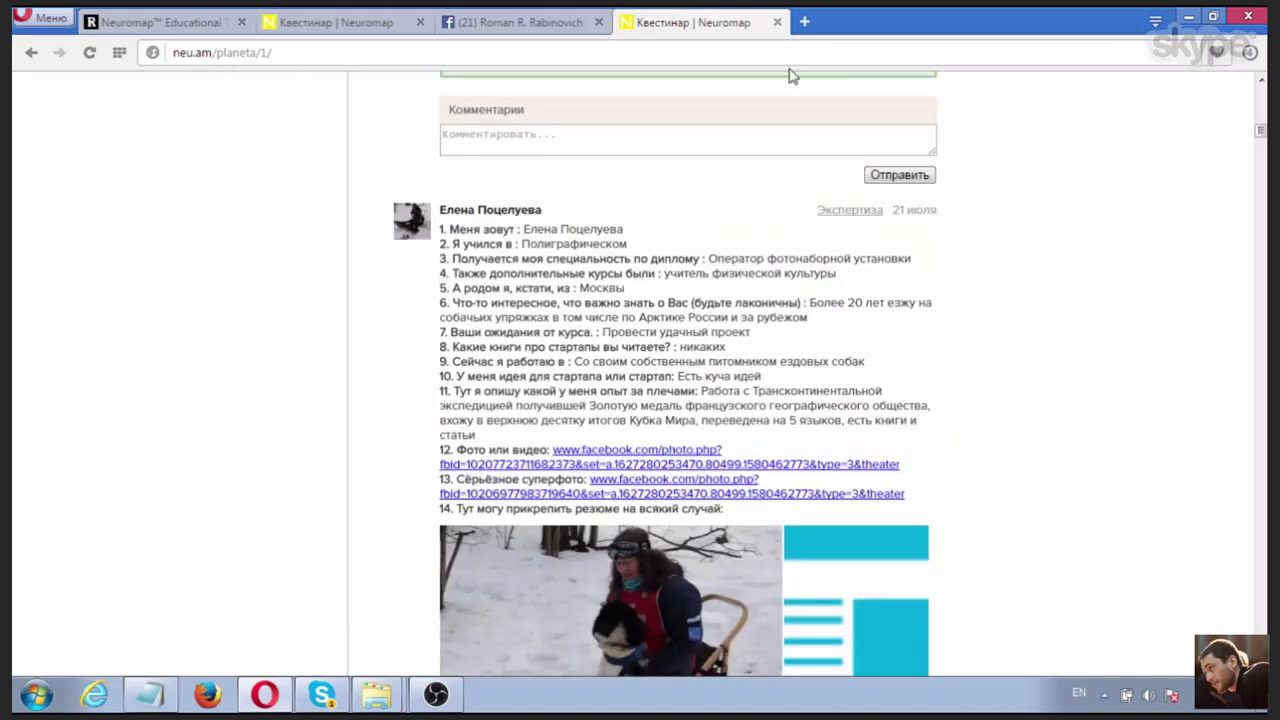
pyautogui.click(363, 56)
pyautogui.press('BackSpace')
pyautogui.press('Return')
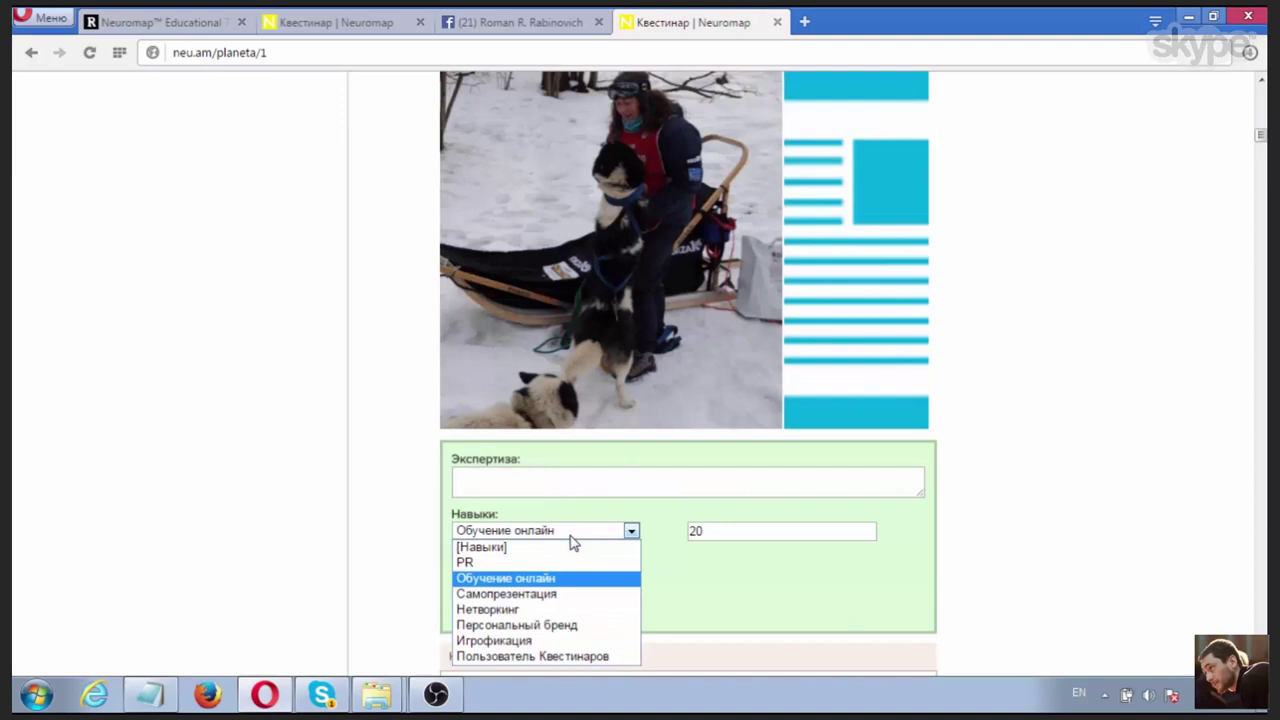
# Step: Choose the skill "Самопрезентация" with 10 points in the expertise form and set the balance to 3000
pyautogui.click(558, 596)
pyautogui.scroll(-2, 474, 569)
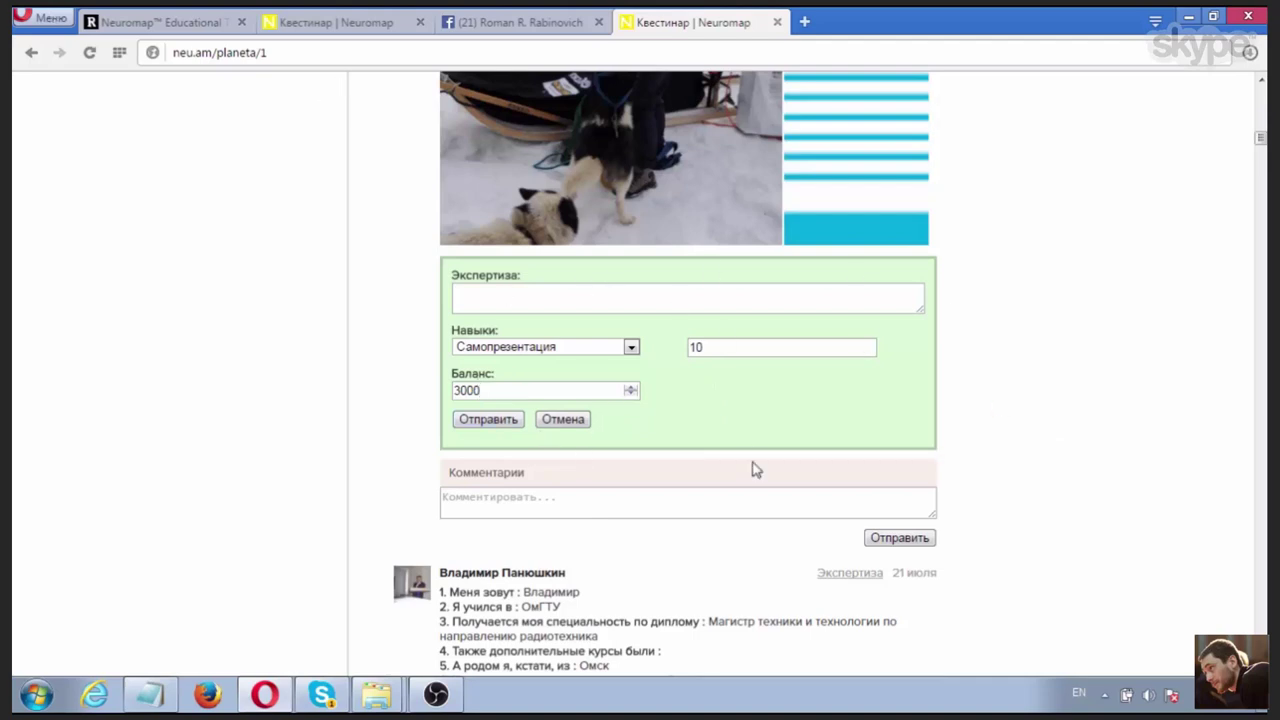
# Step: Open the project editor at neu.am/planeta/edit and display its performance table (Таблица успеваемости)
pyautogui.click(342, 51)
pyautogui.press('End')
pyautogui.press('BackSpace')
pyautogui.write('edit')
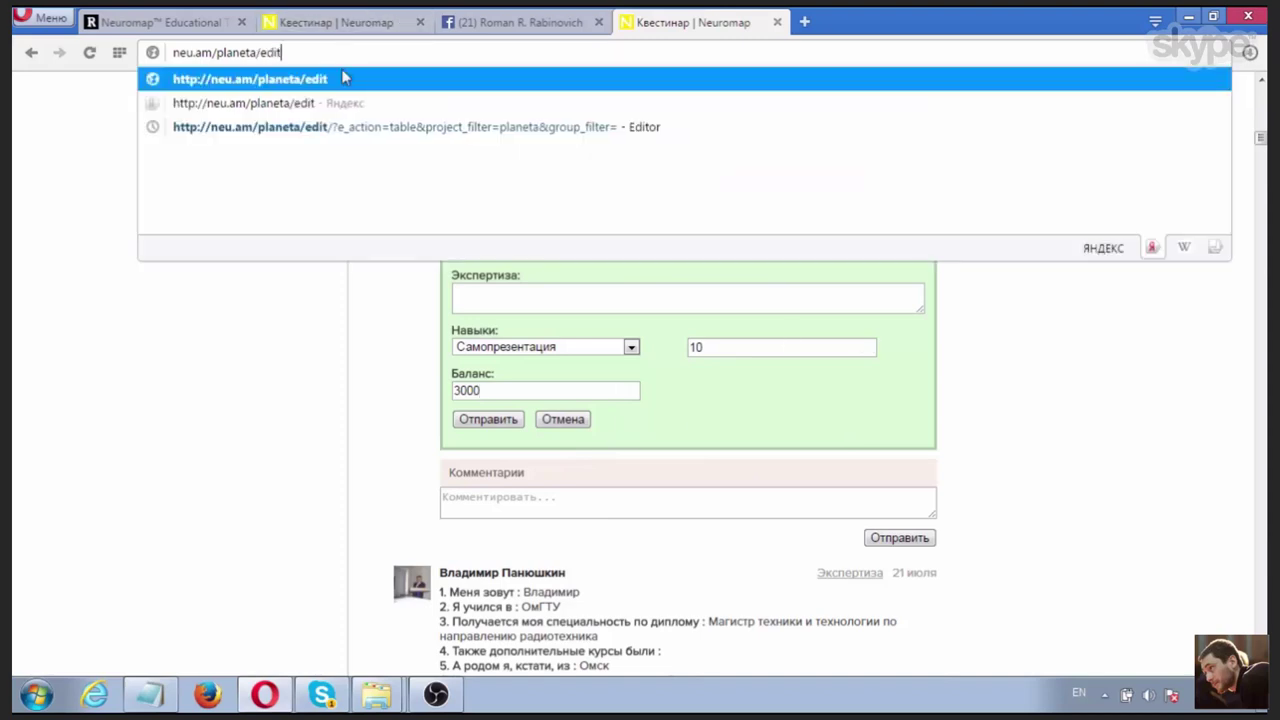
pyautogui.press('Return')
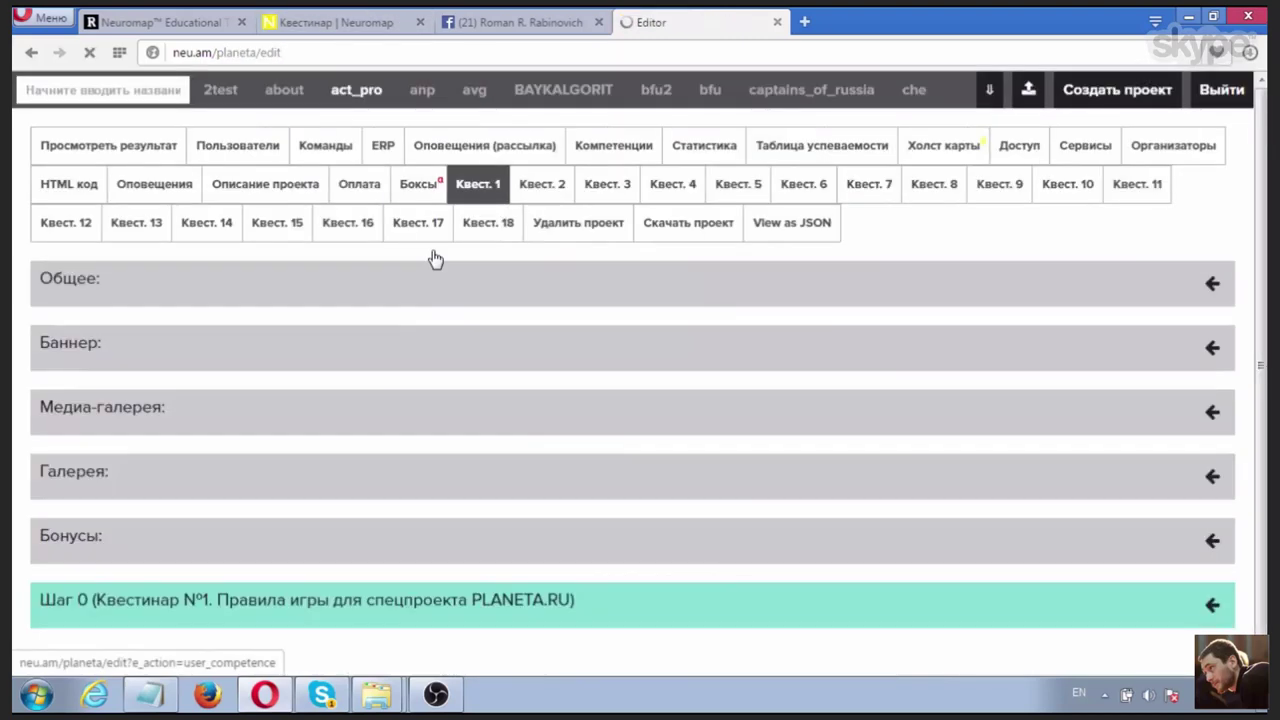
pyautogui.click(810, 155)
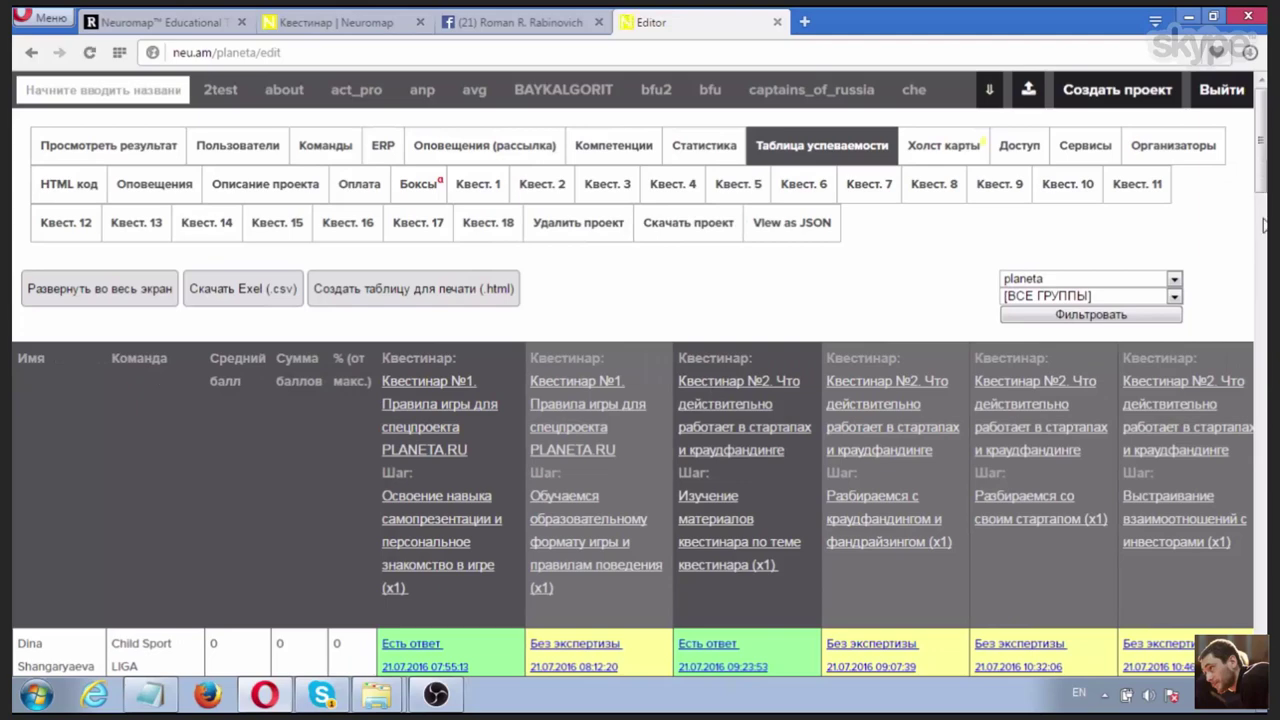
# Step: Zoom the page out and examine the participants' completion statuses across the quests
pyautogui.scroll(-5, 1264, 226)
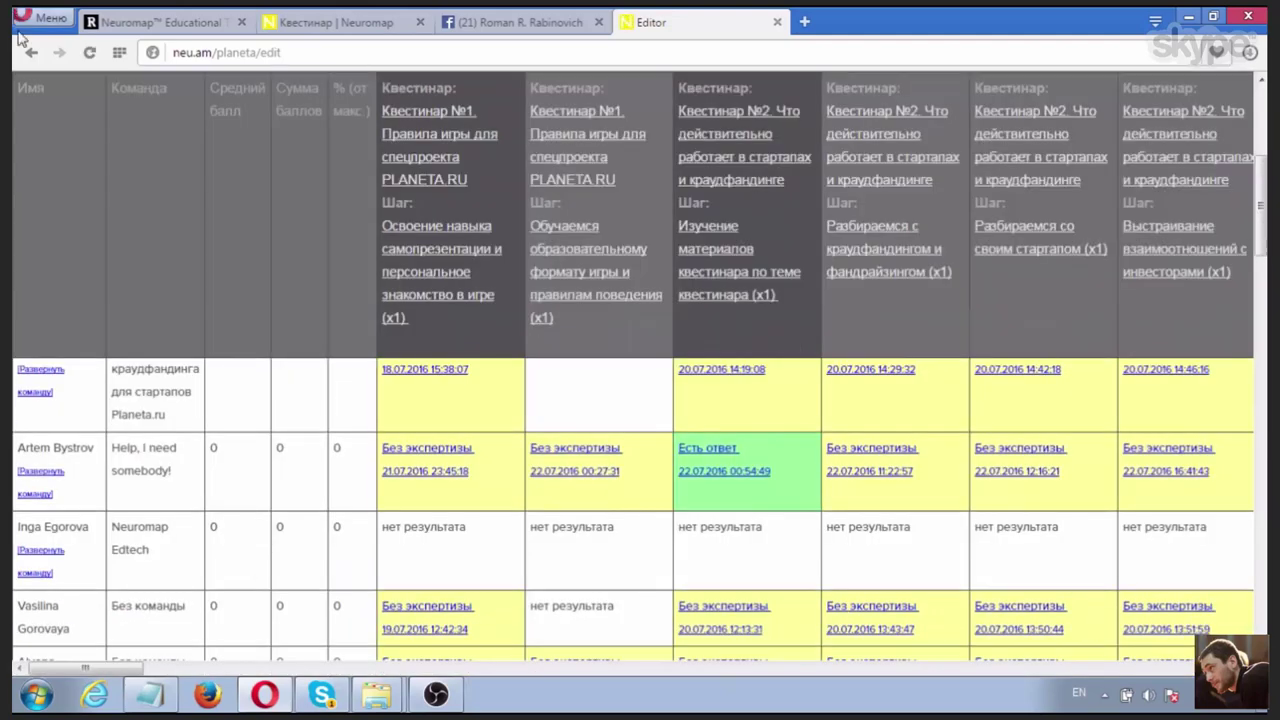
pyautogui.click(52, 18)
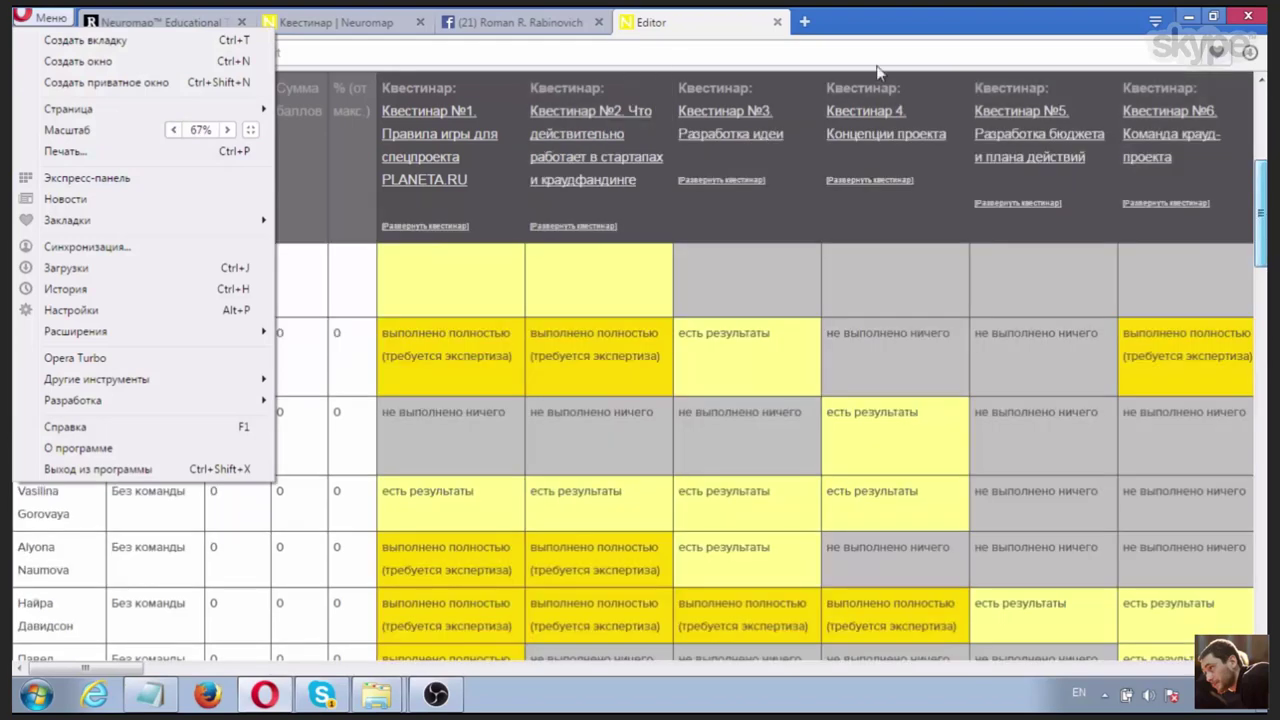
pyautogui.click(863, 58)
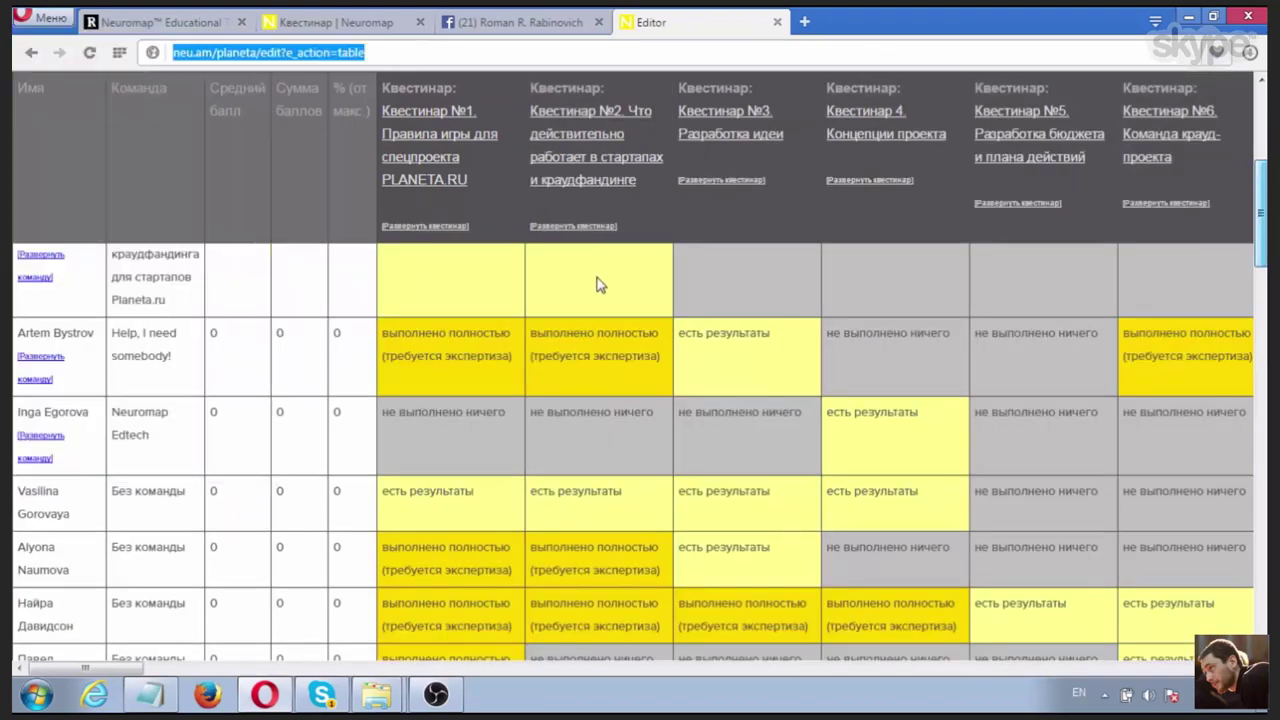
pyautogui.hotkey('ctrl', '-')
pyautogui.hotkey('ctrl', '-')
pyautogui.hotkey('ctrl', '-')
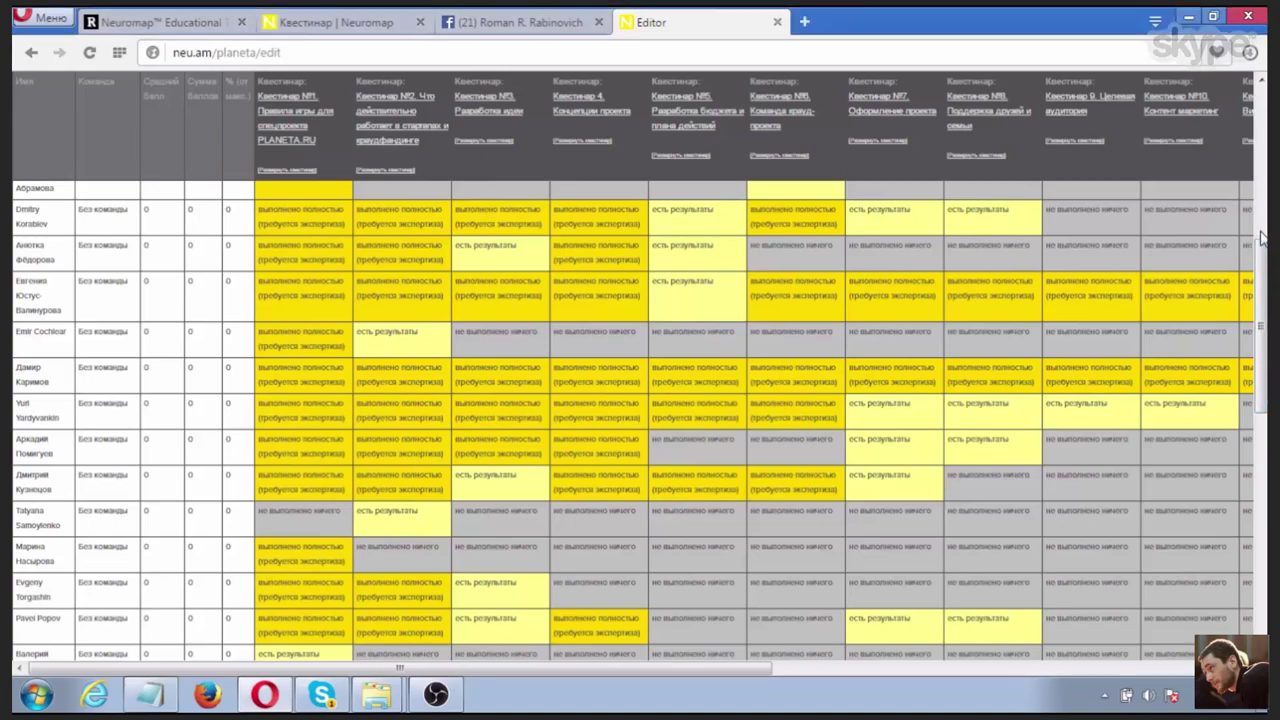
pyautogui.scroll(3, 1262, 237)
pyautogui.scroll(-3, 1258, 425)
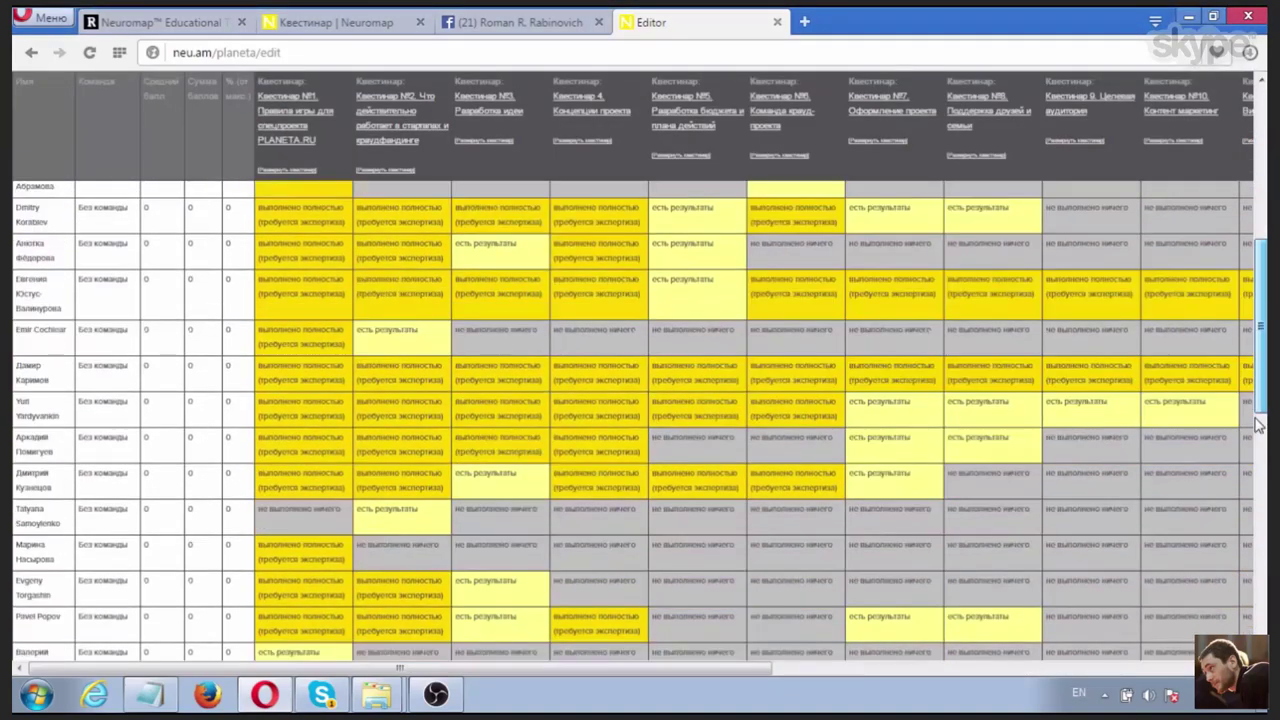
pyautogui.scroll(-6, 1258, 425)
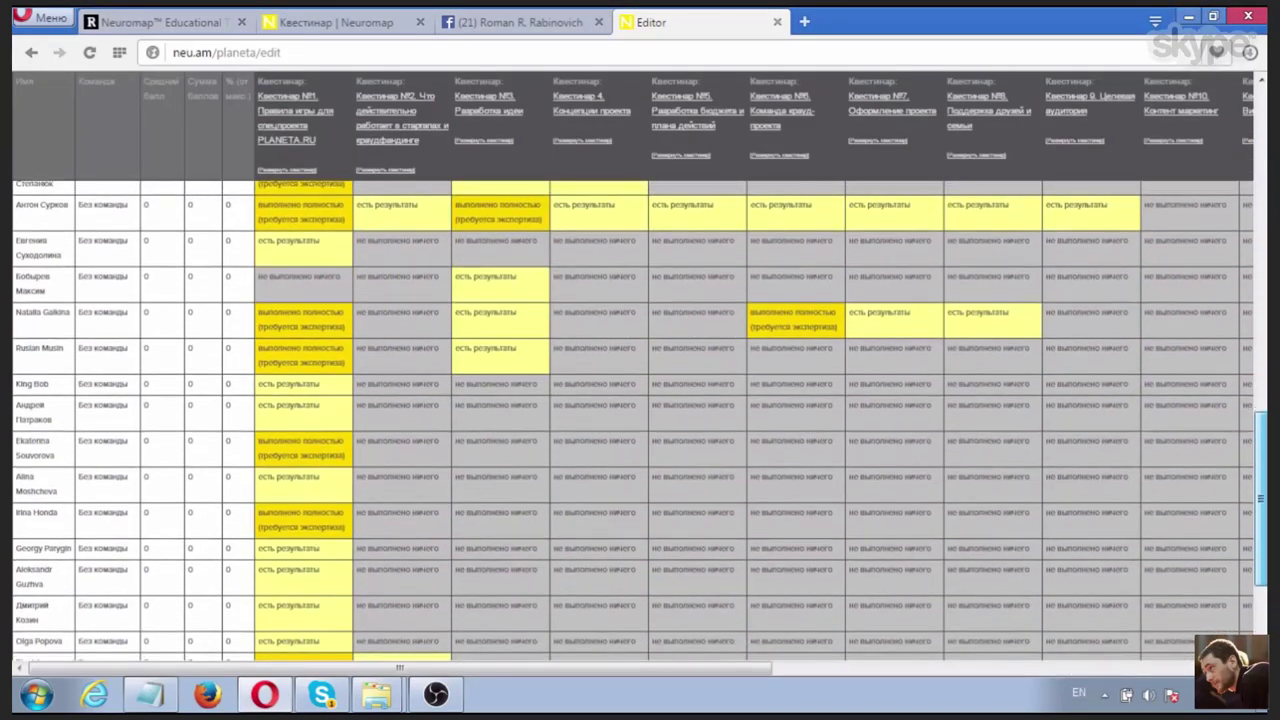
pyautogui.scroll(-3, 15, 393)
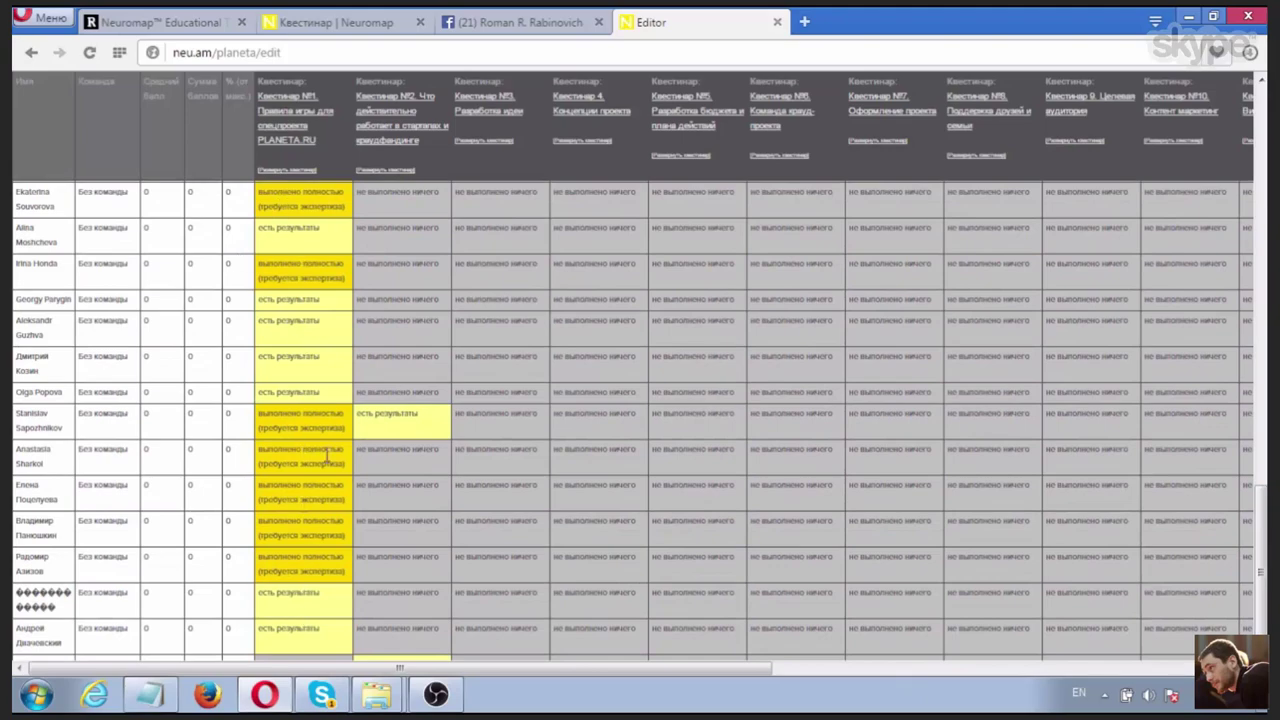
pyautogui.moveTo(1256, 512); pyautogui.dragTo(1249, 360)
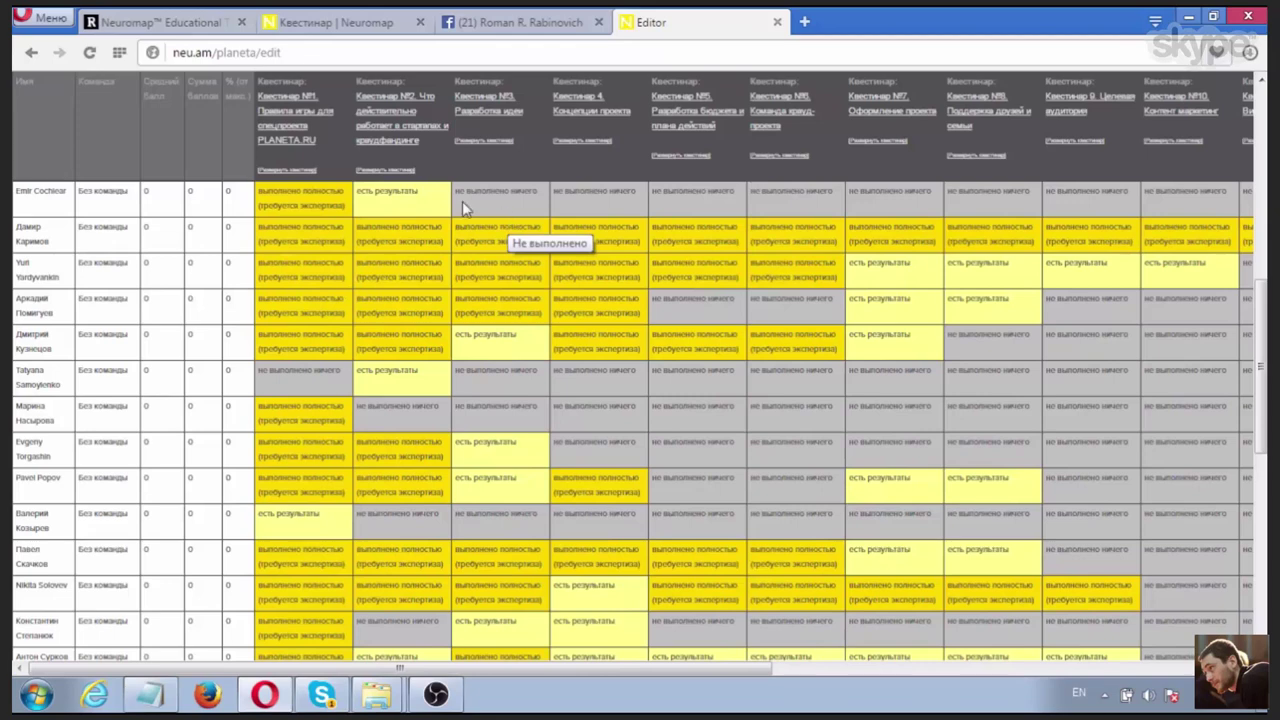
# Step: Expand Квестинар №1 into its individual steps and review which participants' answers still lack expertise
pyautogui.click(287, 173)
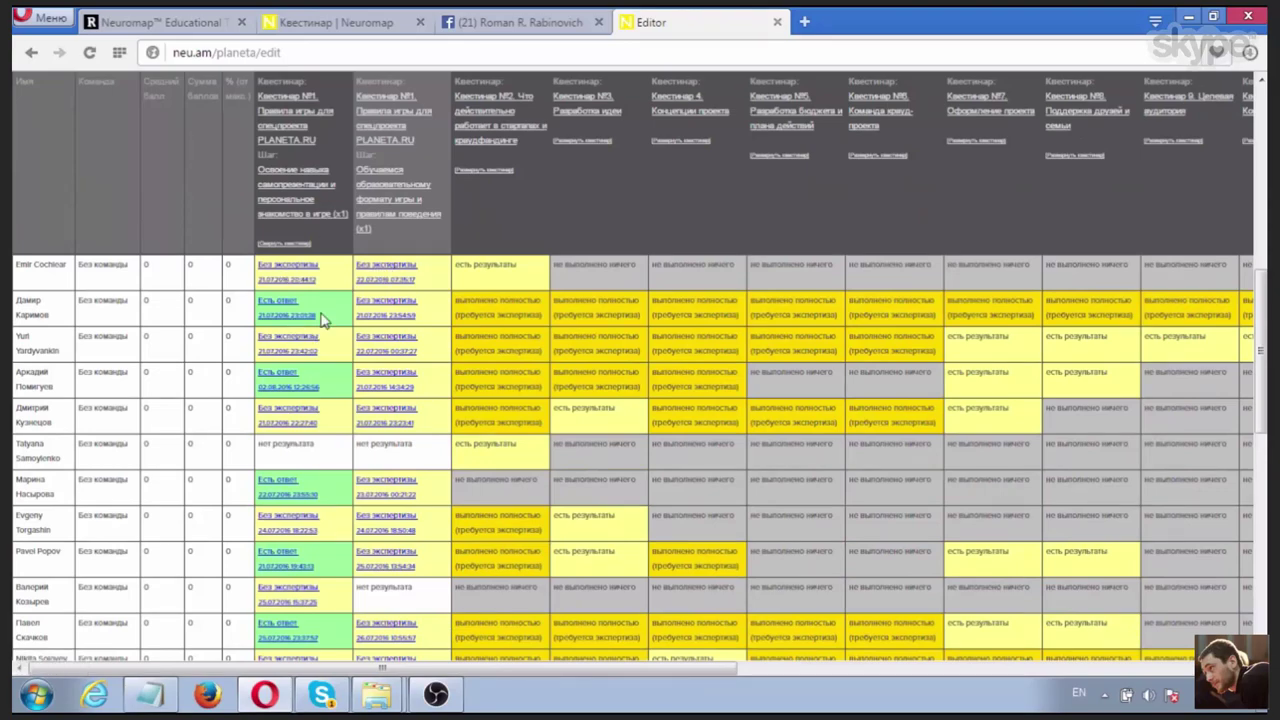
pyautogui.scroll(-1, 376, 385)
pyautogui.scroll(-4, 376, 385)
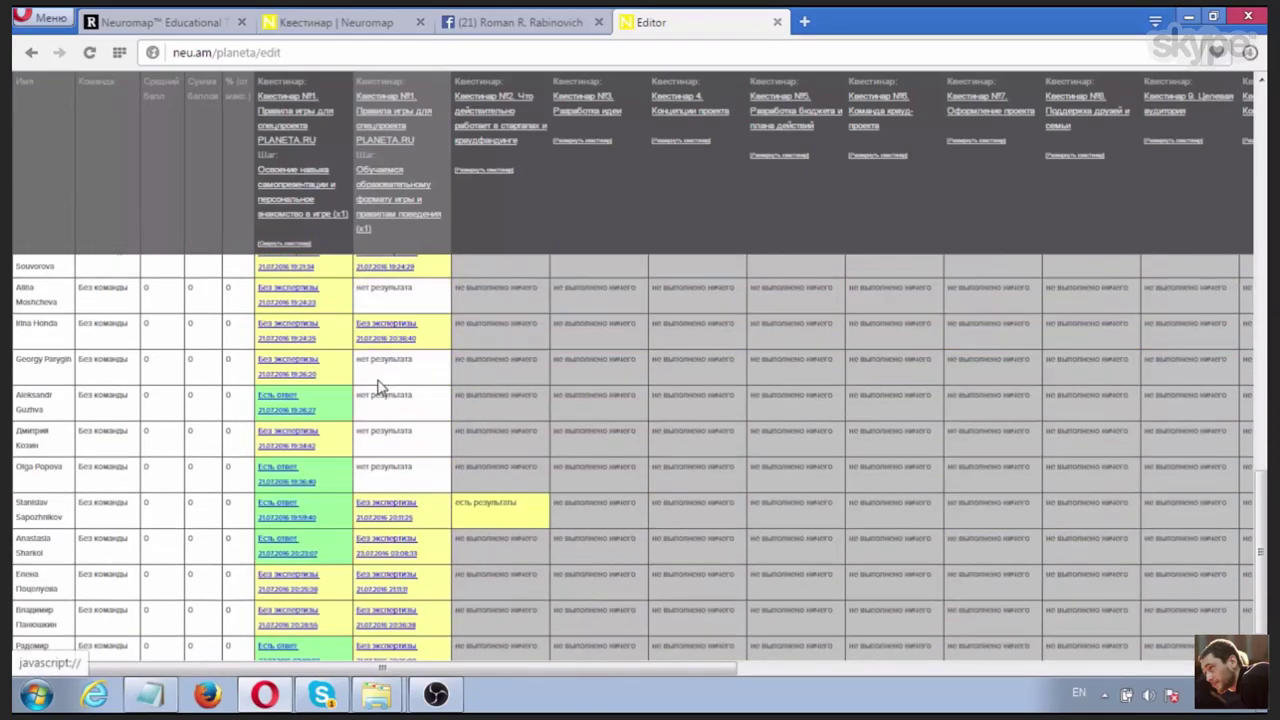
pyautogui.scroll(6, 365, 450)
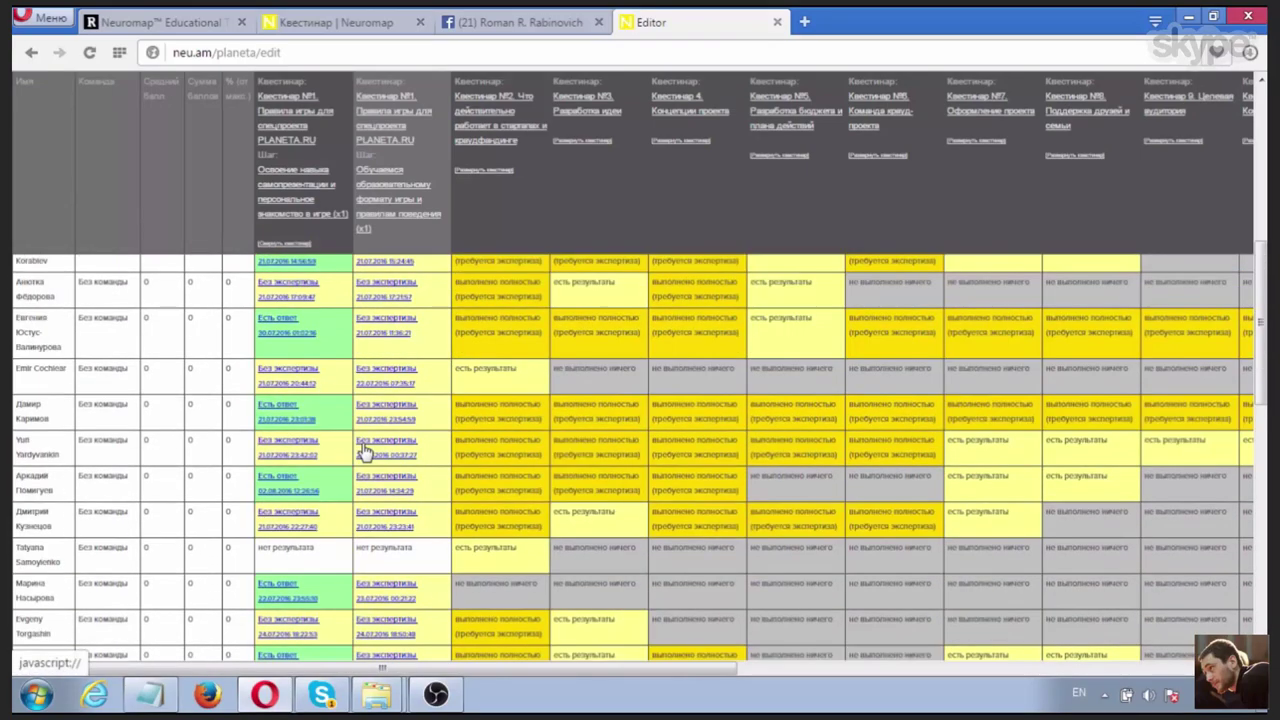
pyautogui.scroll(-2, 395, 478)
pyautogui.scroll(-4, 390, 472)
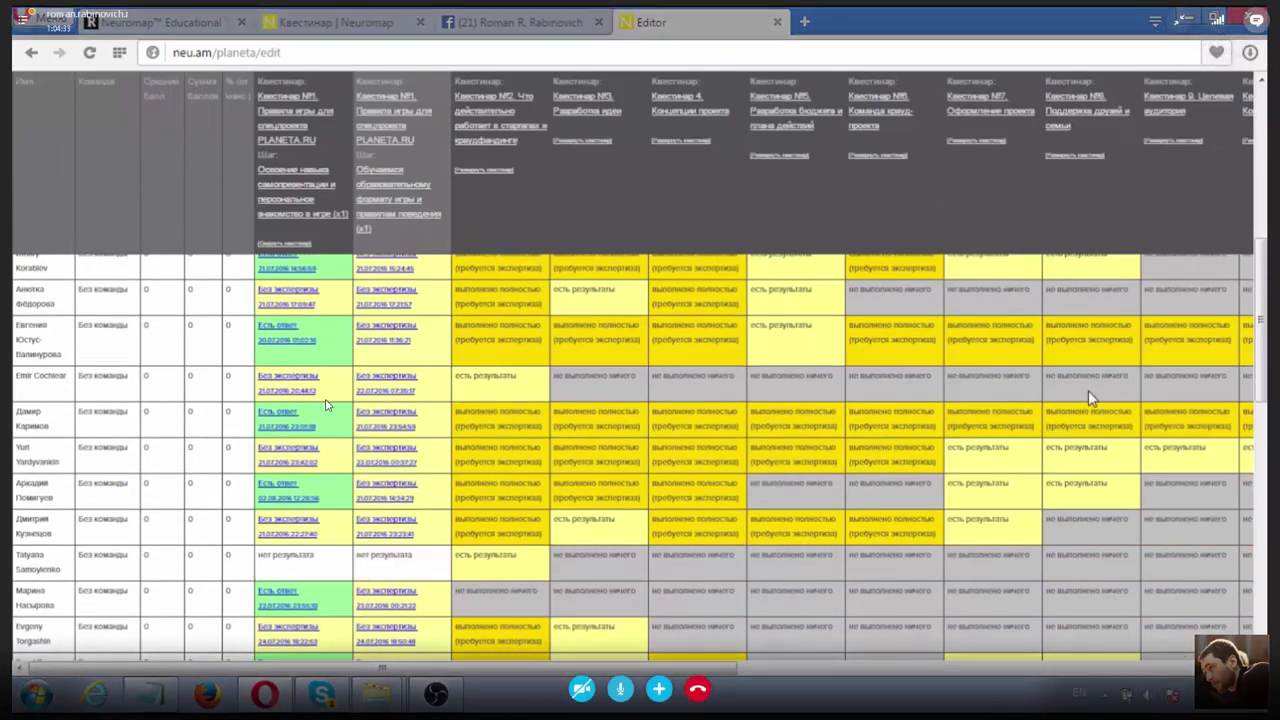
pyautogui.scroll(-2, 843, 492)
pyautogui.scroll(8, 843, 492)
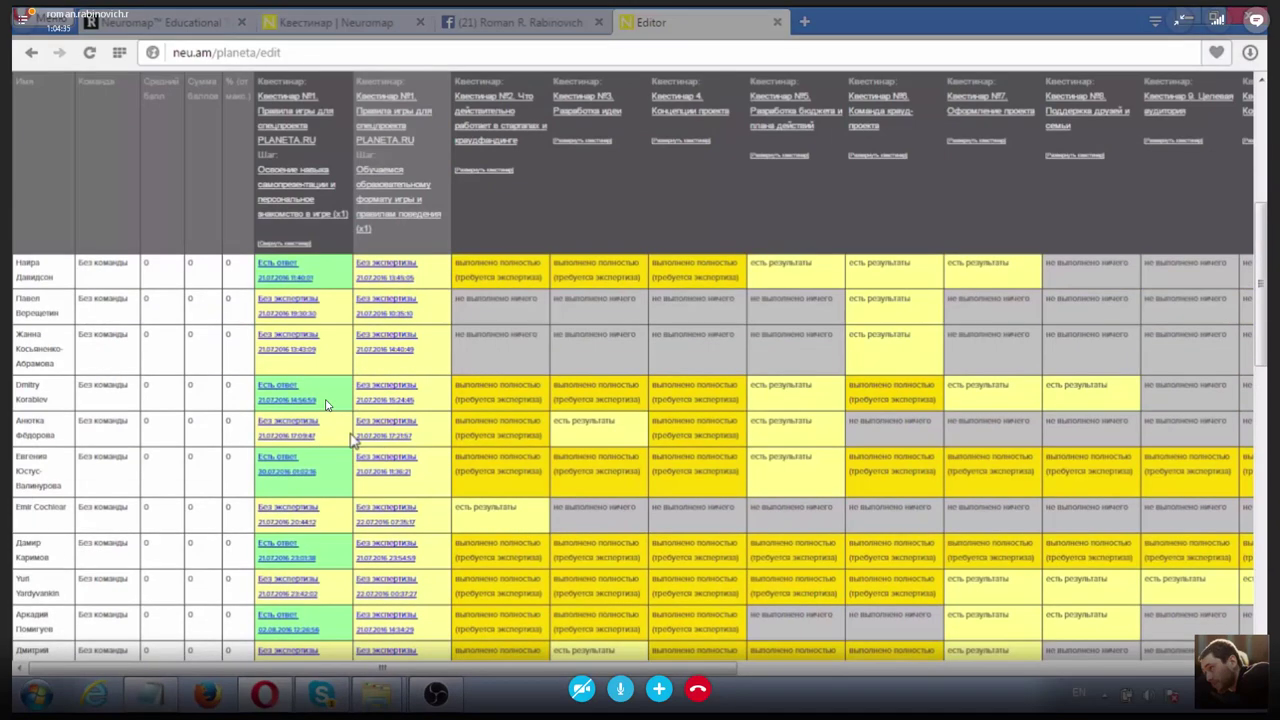
pyautogui.scroll(-2, 632, 492)
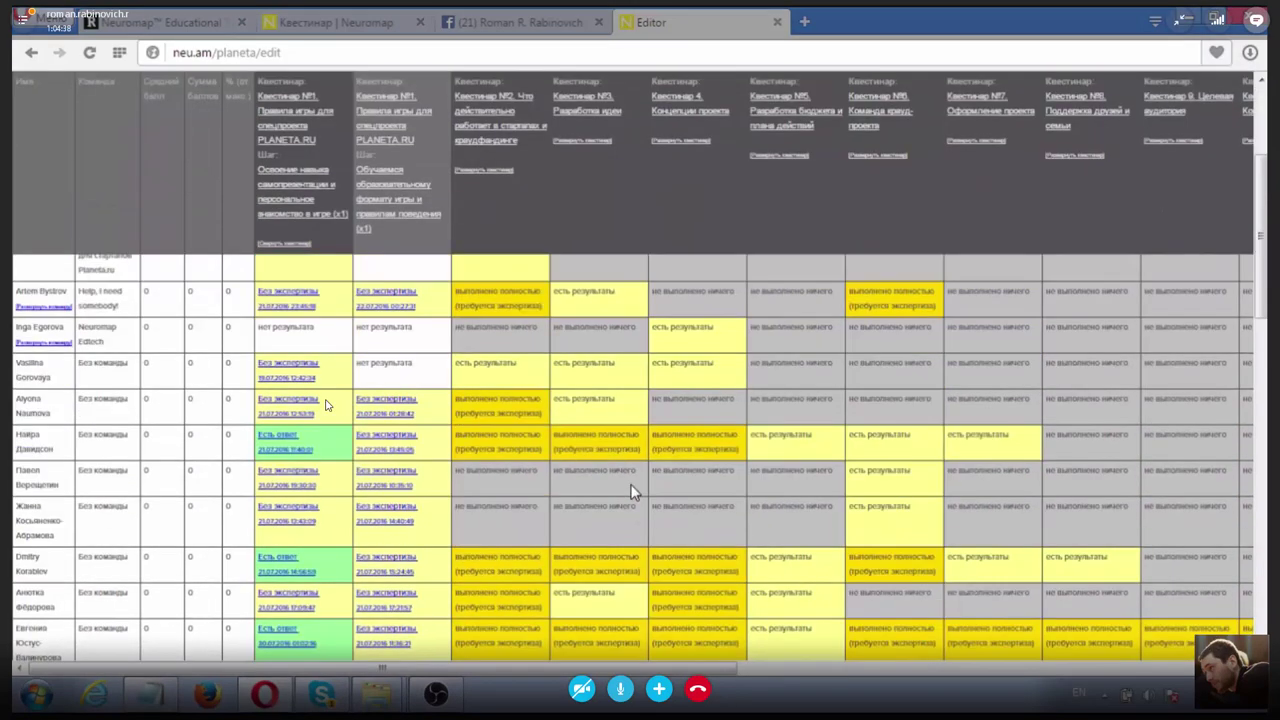
pyautogui.scroll(3, 632, 492)
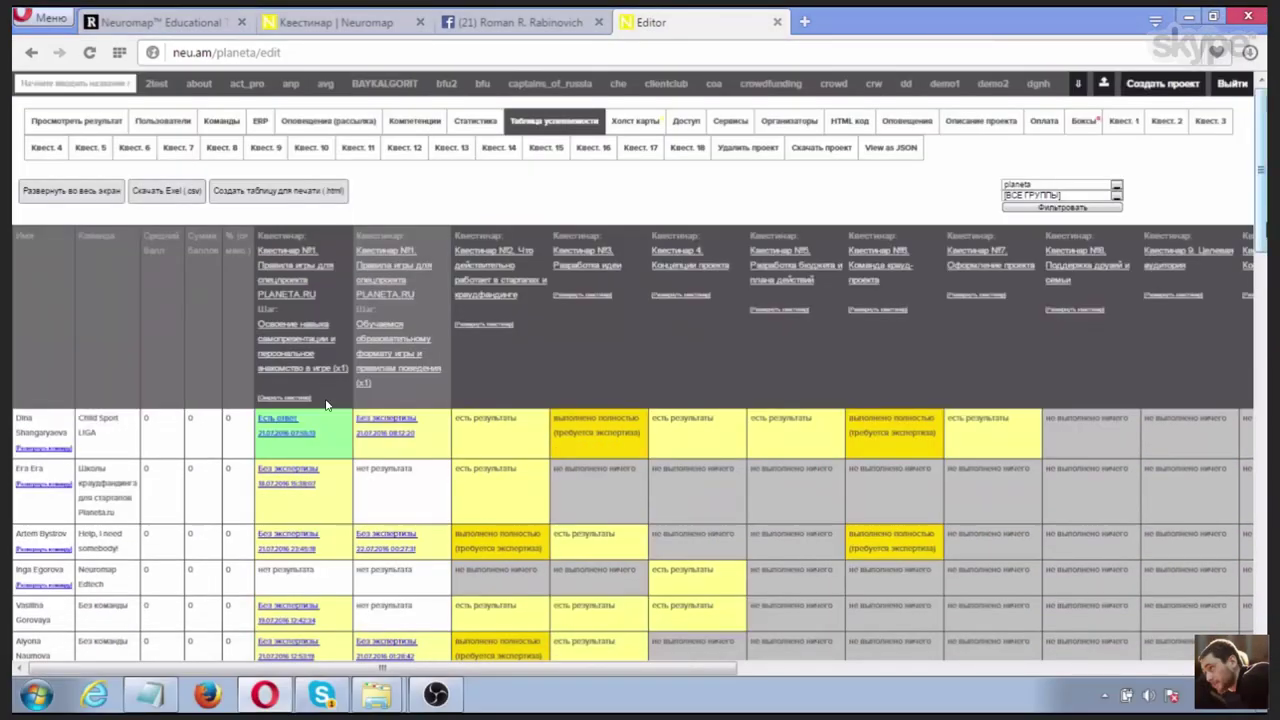
pyautogui.scroll(-4, 325, 403)
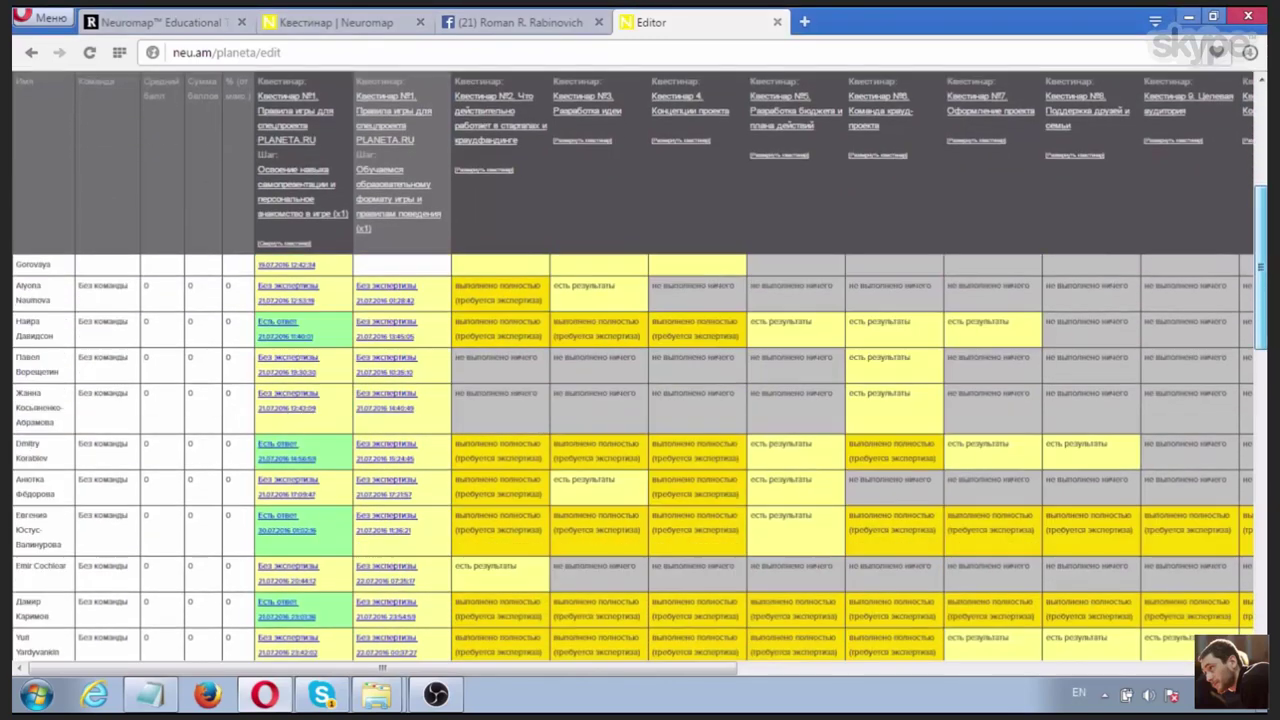
pyautogui.scroll(5, 430, 490)
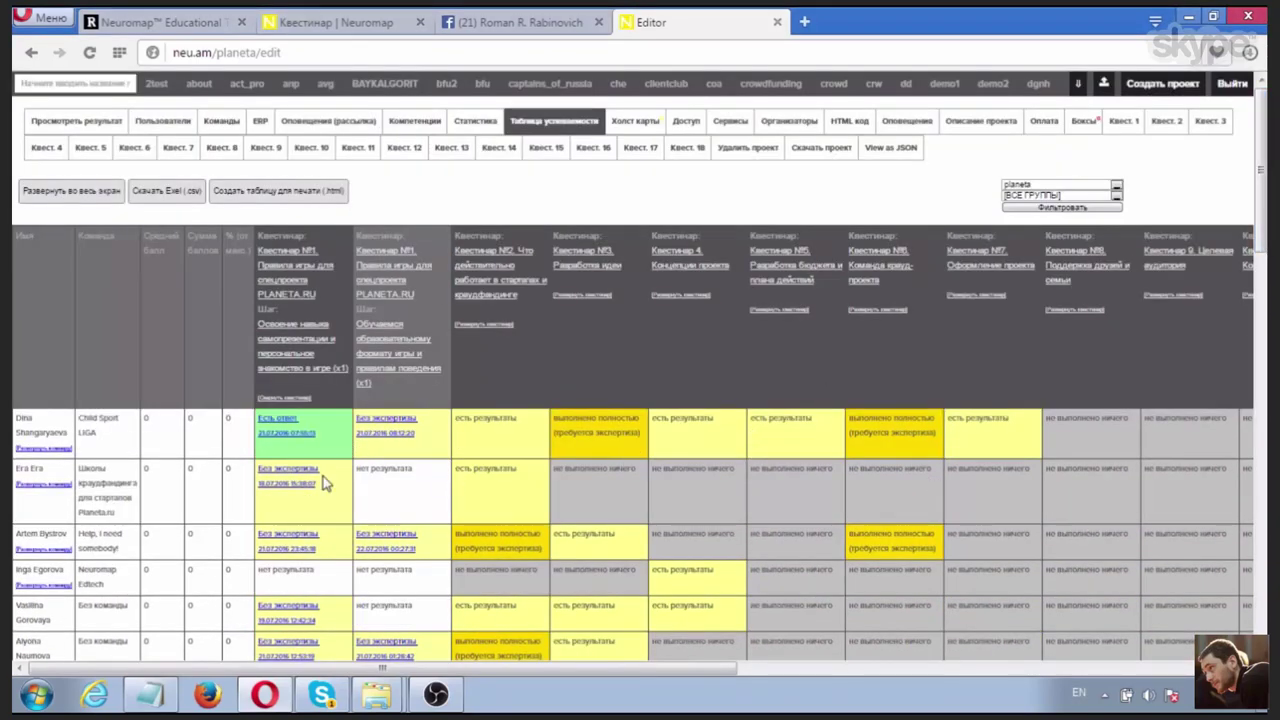
# Step: Collapse Квестинар №1 and expand Квестинар №3 "Разработка идеи" into its individual steps
pyautogui.click(285, 400)
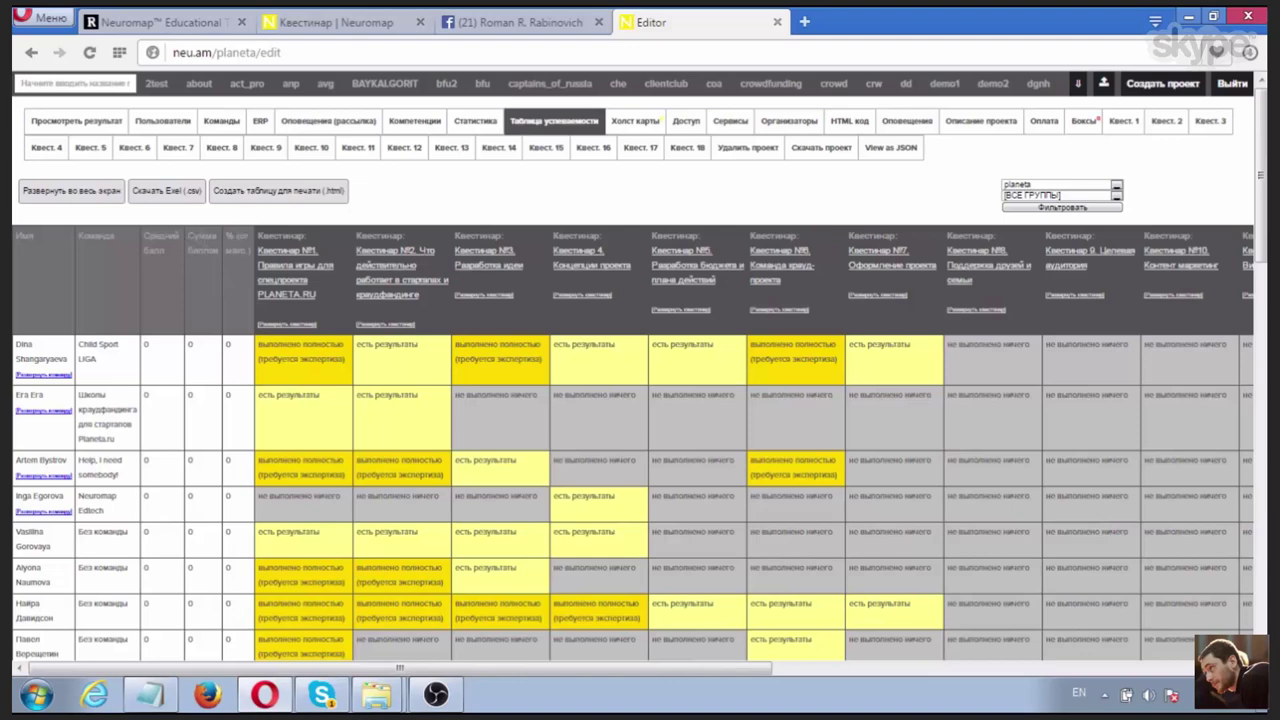
pyautogui.moveTo(210, 264); pyautogui.dragTo(147, 232)
pyautogui.keyDown('shift'); pyautogui.click(22, 83); pyautogui.keyUp('shift')
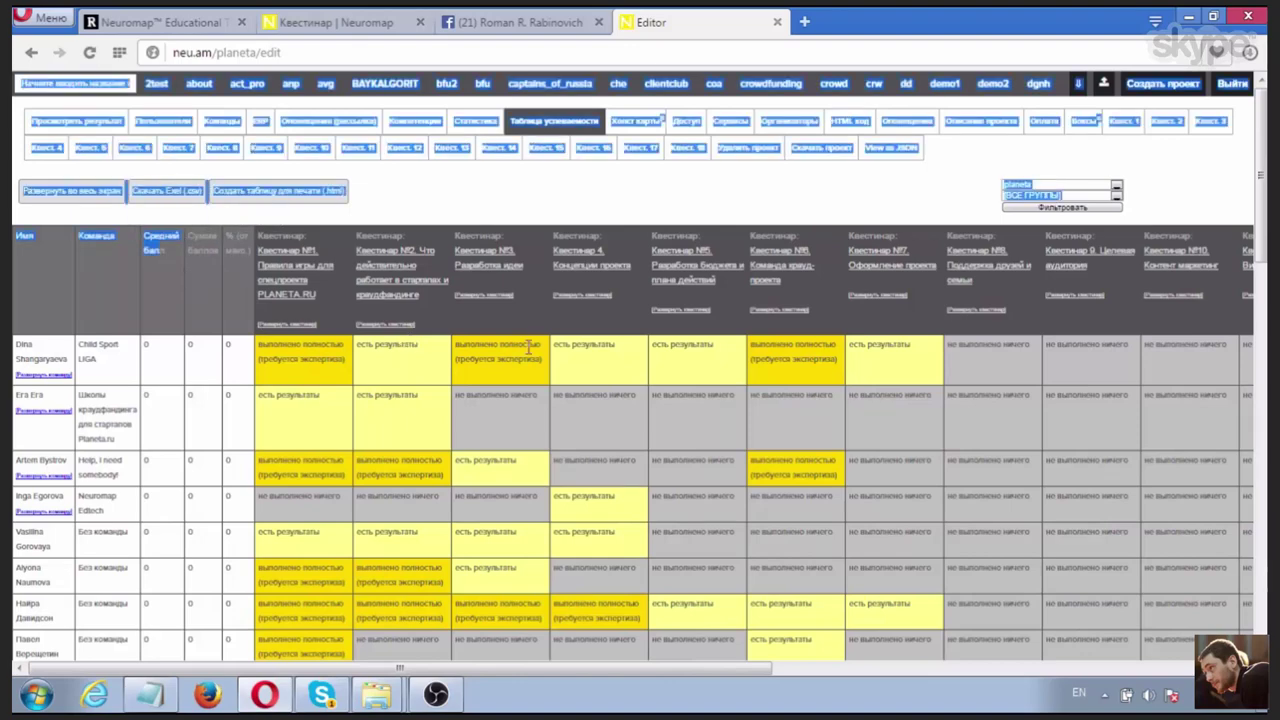
pyautogui.click(487, 296)
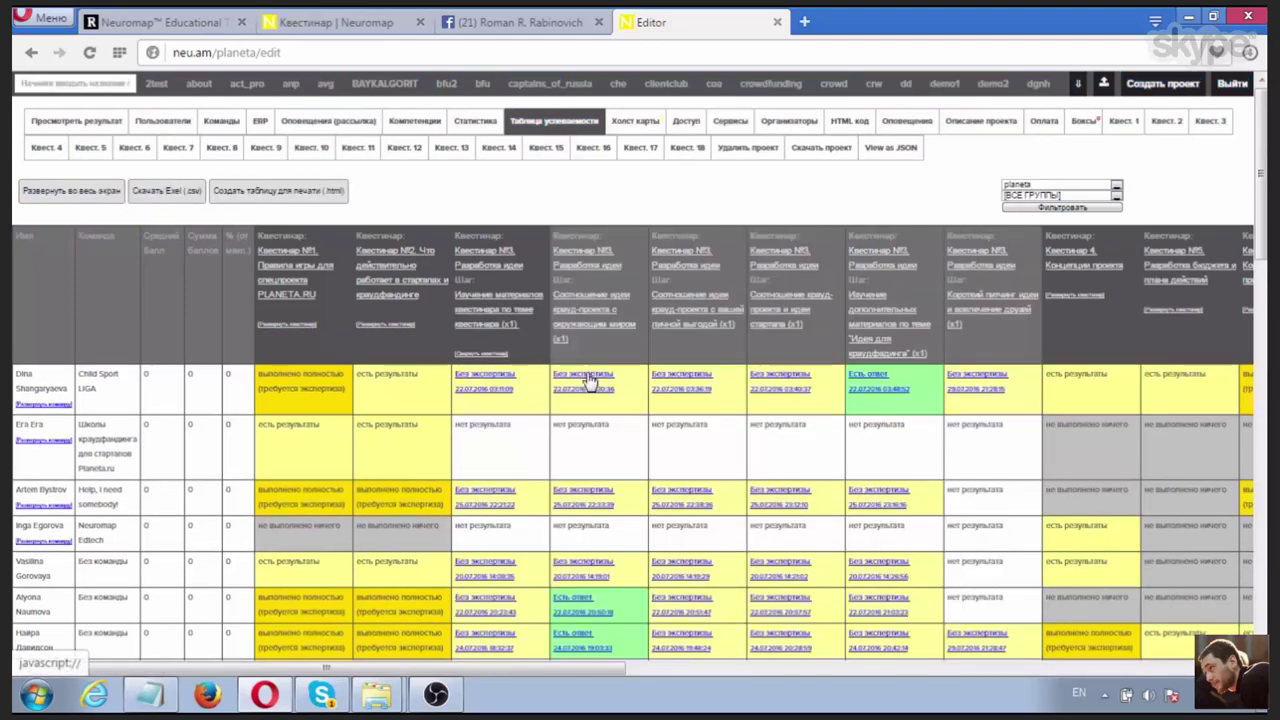
# Step: Open the first participant's result for the step "Соотношение идеи крауд-проекта с окружающим миром" and enter a grade of 2
pyautogui.click(588, 374)
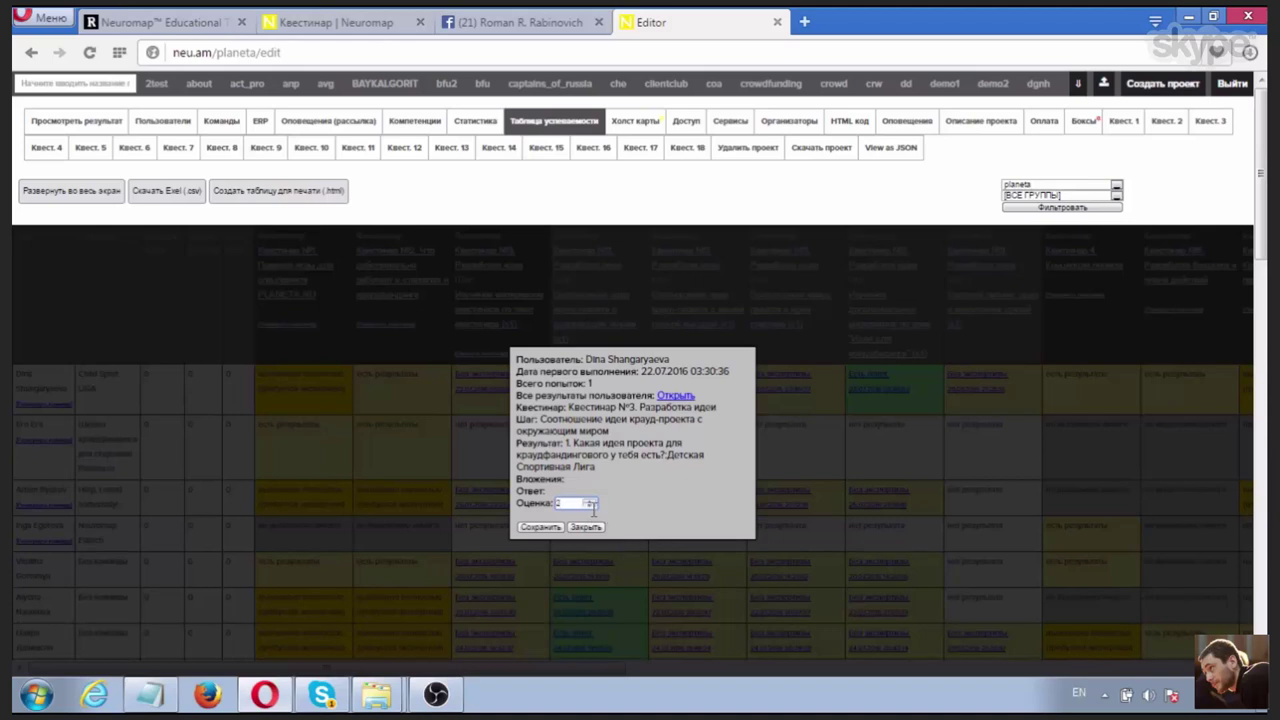
pyautogui.click(592, 508)
# Step: Open all of this participant's results for the step and look through the progress statistics
pyautogui.click(677, 399)
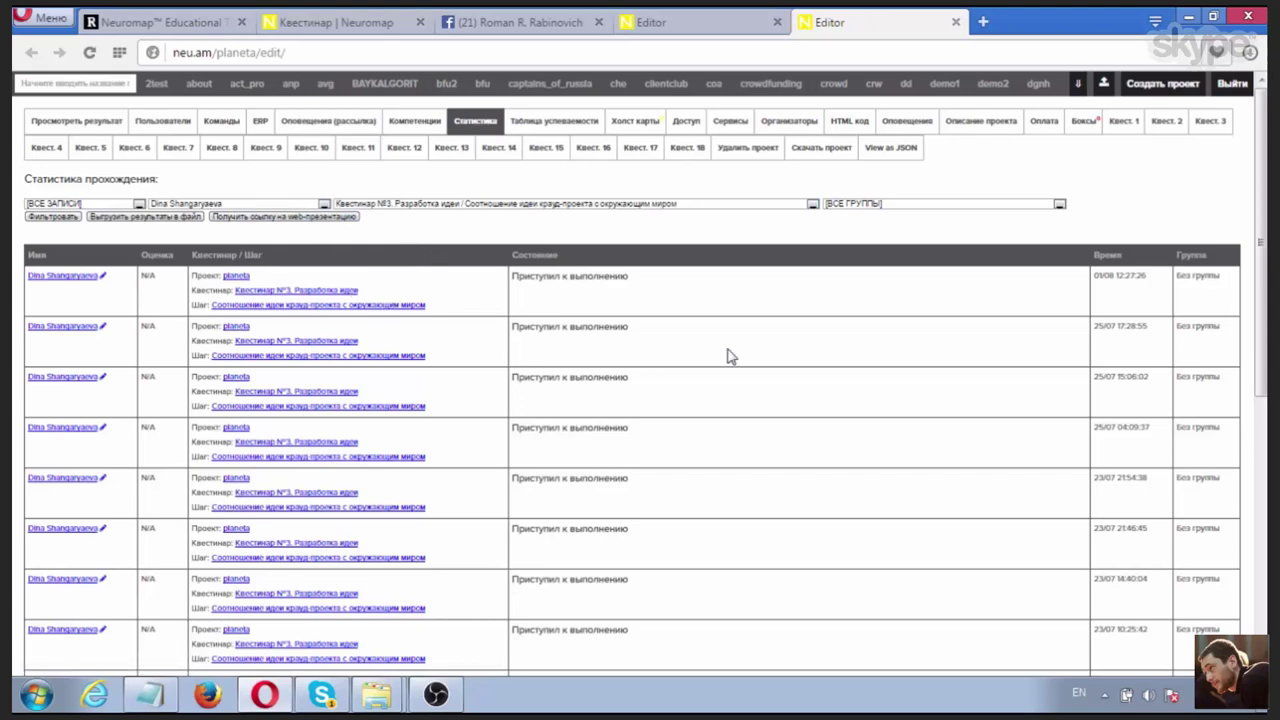
pyautogui.scroll(-4, 735, 357)
pyautogui.scroll(-1, 738, 357)
pyautogui.scroll(6, 683, 476)
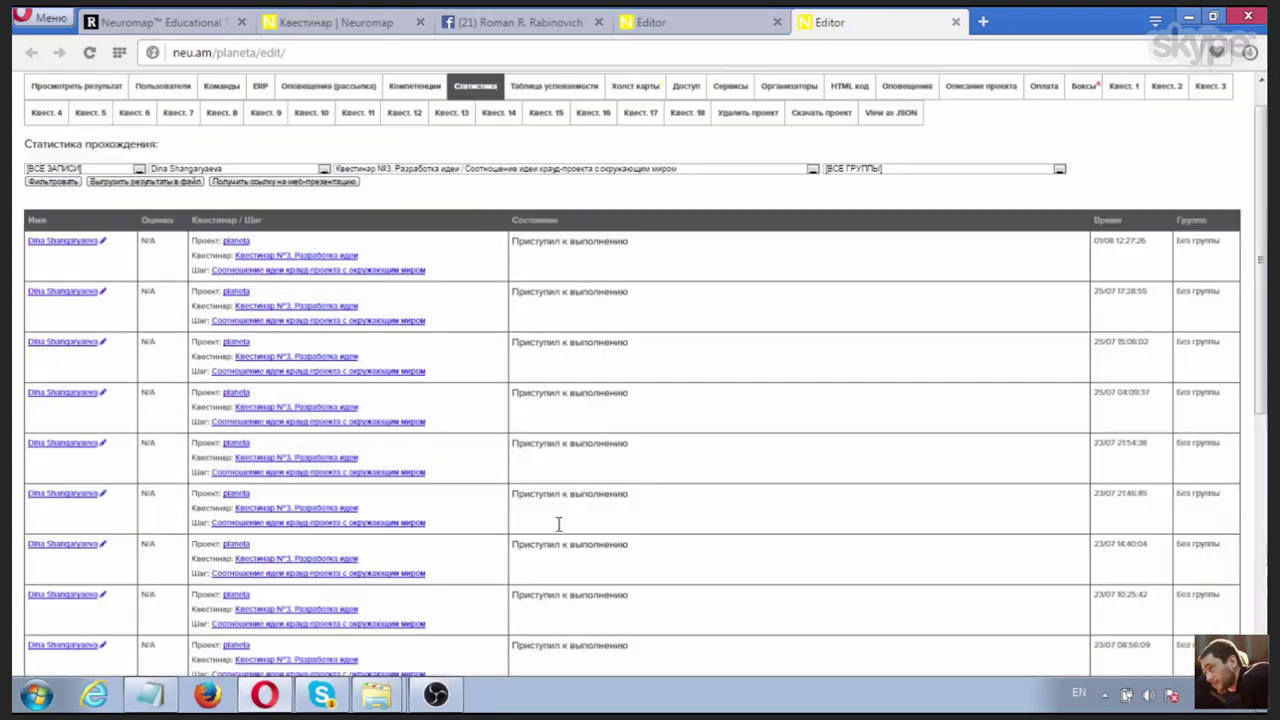
# Step: Enlarge the page and read the participant's completed answers for "Соотношение идеи крауд-проекта с окружающим миром" in the progress statistics
pyautogui.scroll(-5, 670, 430)
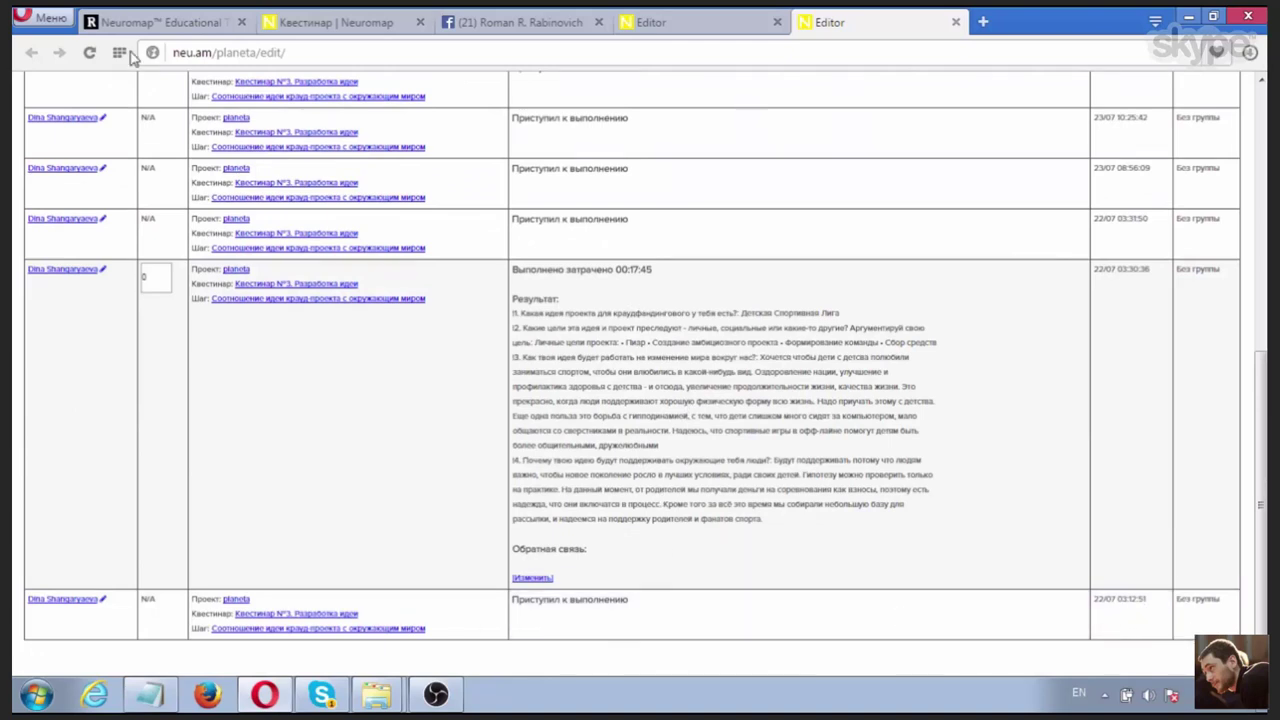
pyautogui.click(40, 18)
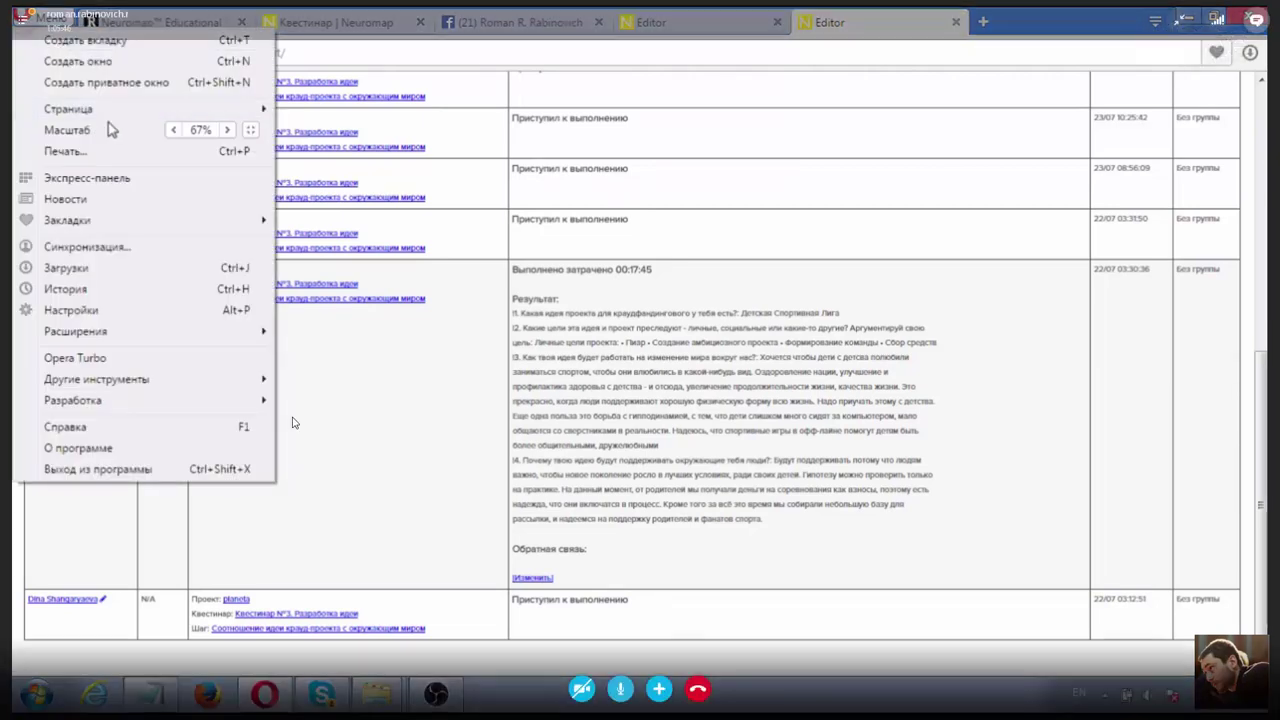
pyautogui.click(228, 130)
pyautogui.click(228, 130)
pyautogui.click(228, 130)
pyautogui.click(882, 385)
pyautogui.scroll(-10, 1100, 491)
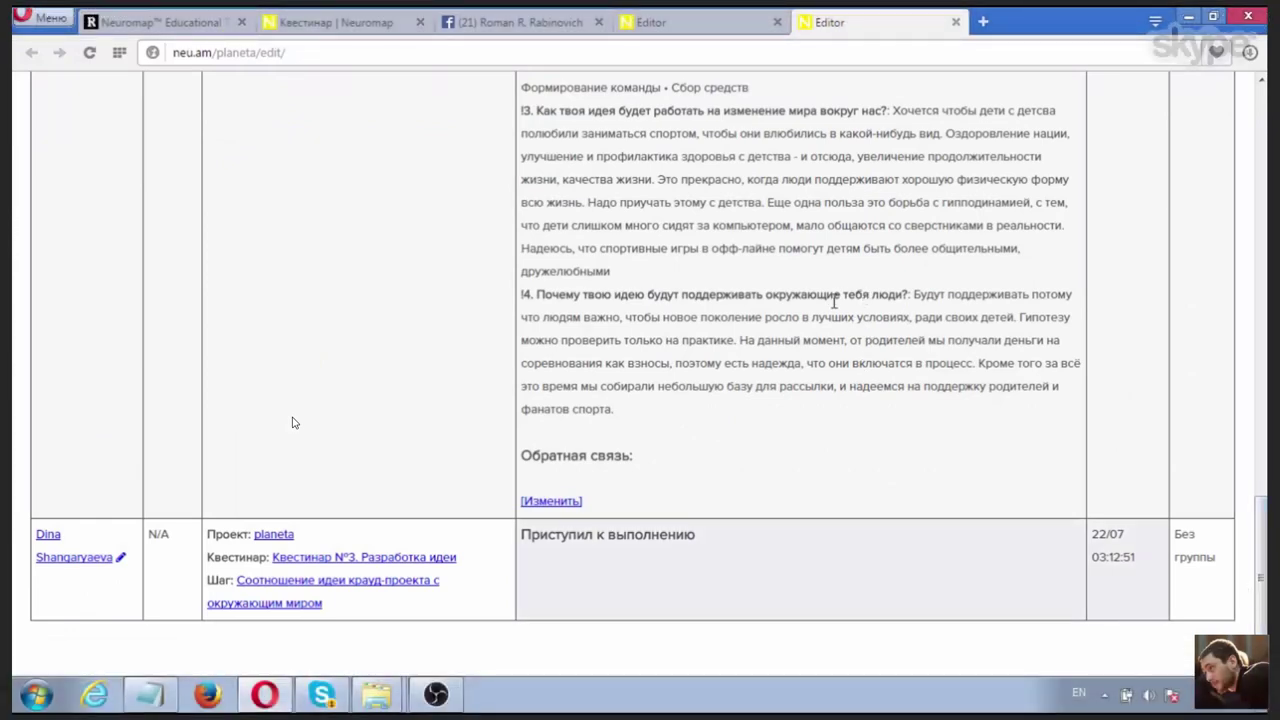
pyautogui.scroll(3, 980, 430)
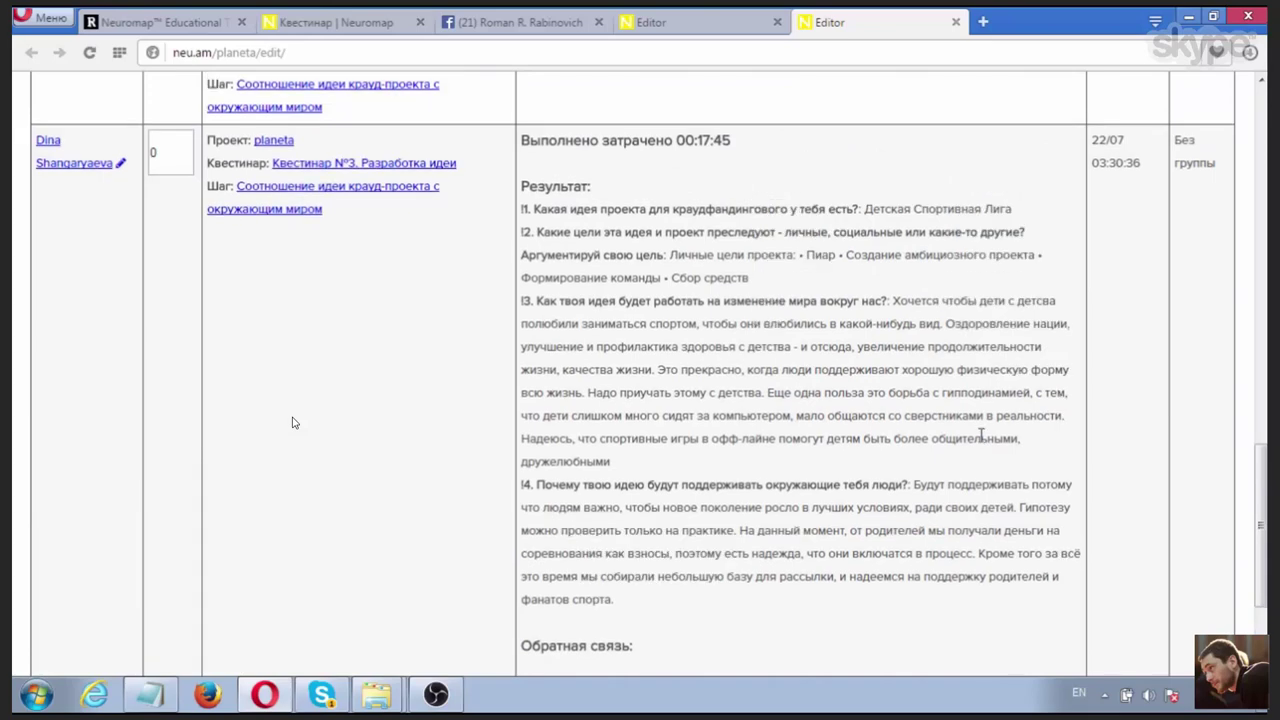
pyautogui.scroll(3, 981, 433)
pyautogui.scroll(-5, 981, 440)
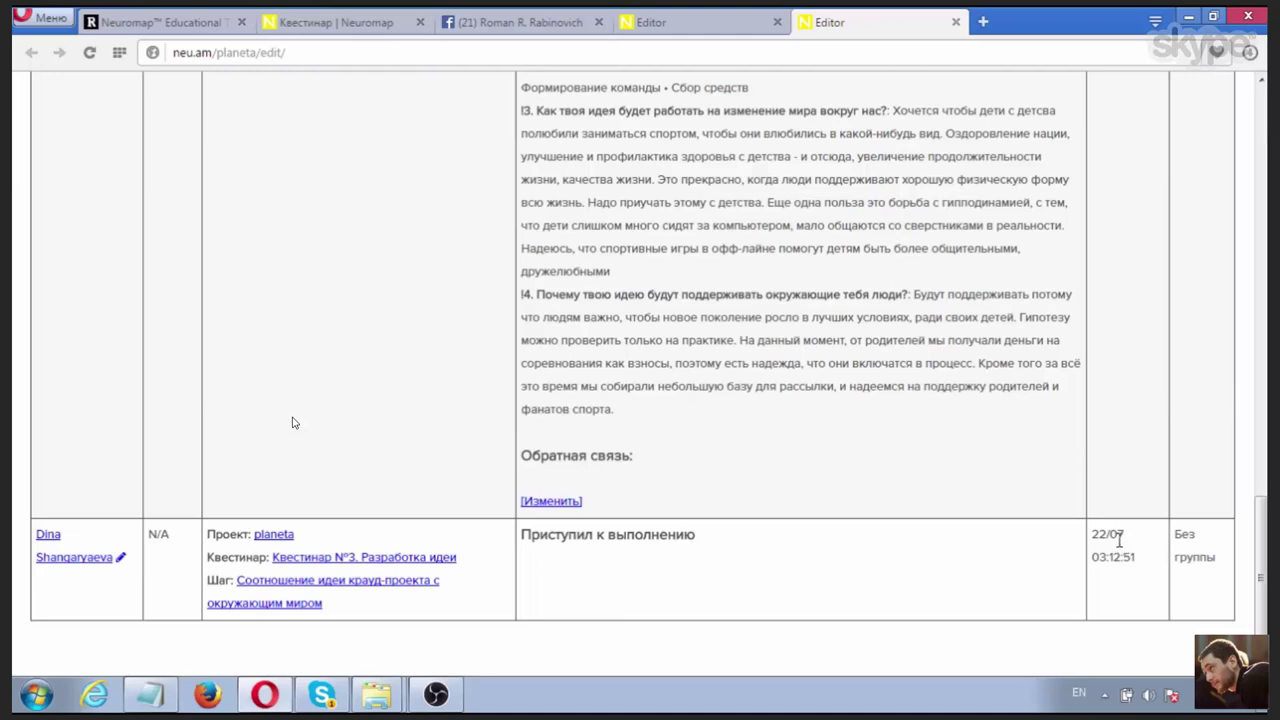
# Step: Examine the dates and times of the participant's start and completion records throughout the progress statistics
pyautogui.moveTo(1100, 552); pyautogui.dragTo(1137, 569)
pyautogui.click(1137, 569)
pyautogui.scroll(1, 855, 547)
pyautogui.scroll(-5, 900, 530)
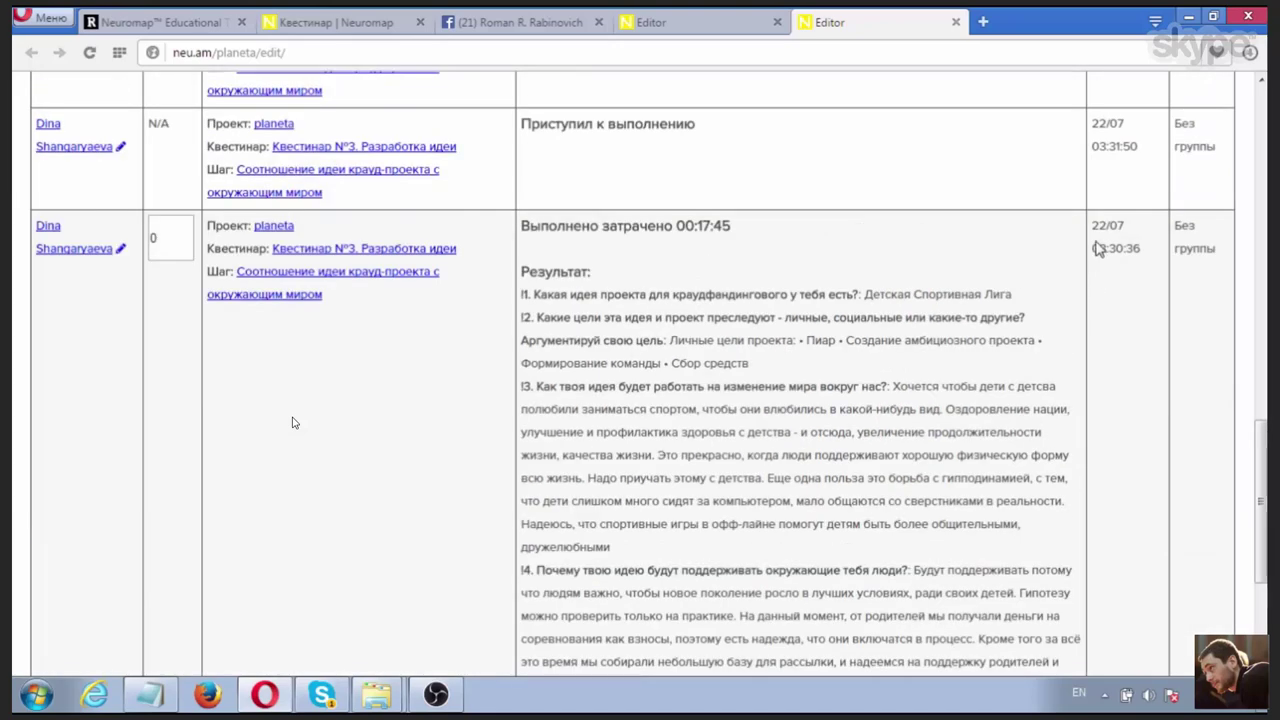
pyautogui.scroll(-1, 1110, 270)
pyautogui.scroll(-2, 1150, 560)
pyautogui.scroll(6, 1140, 480)
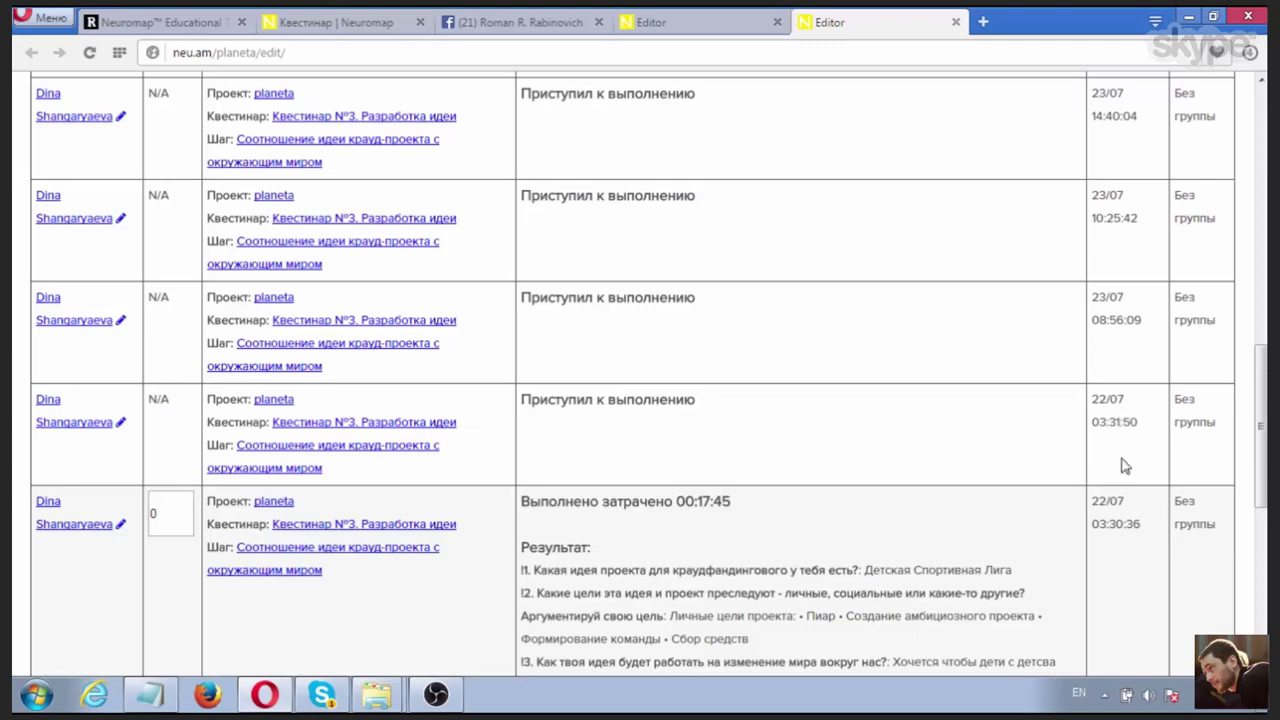
pyautogui.scroll(2, 1130, 485)
pyautogui.scroll(-3, 1143, 505)
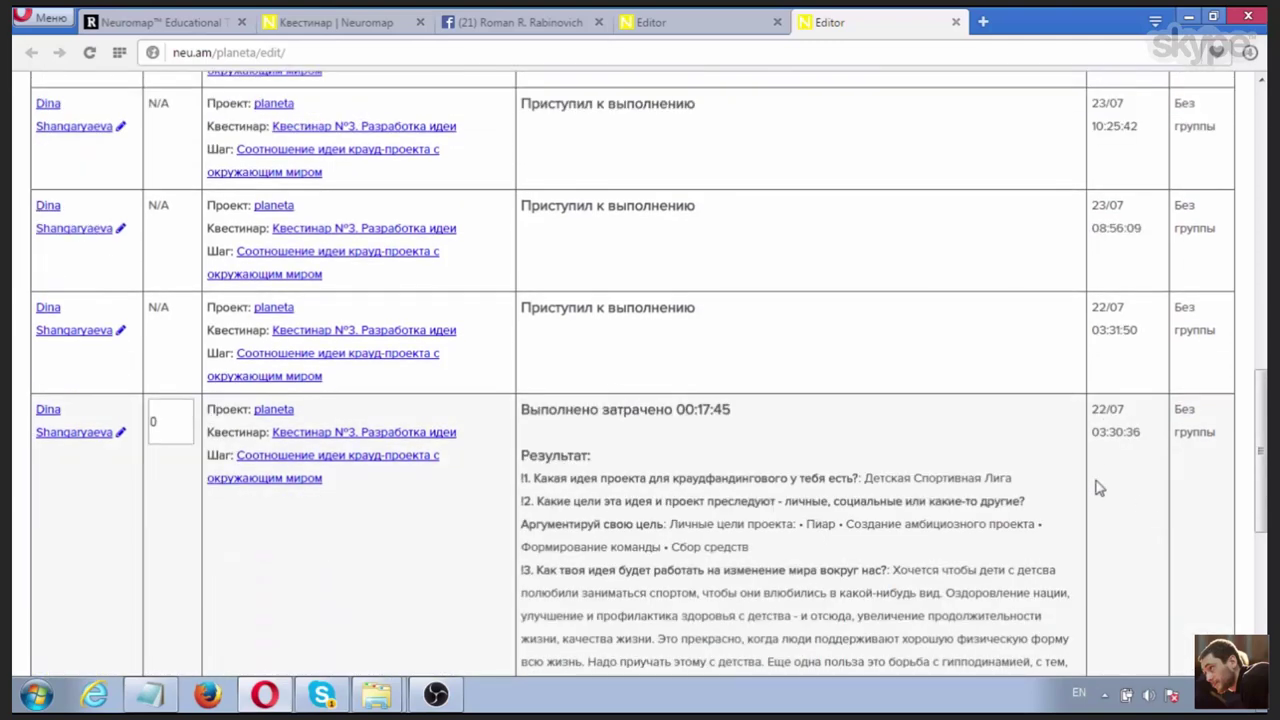
pyautogui.scroll(3, 1100, 470)
pyautogui.scroll(8, 1105, 420)
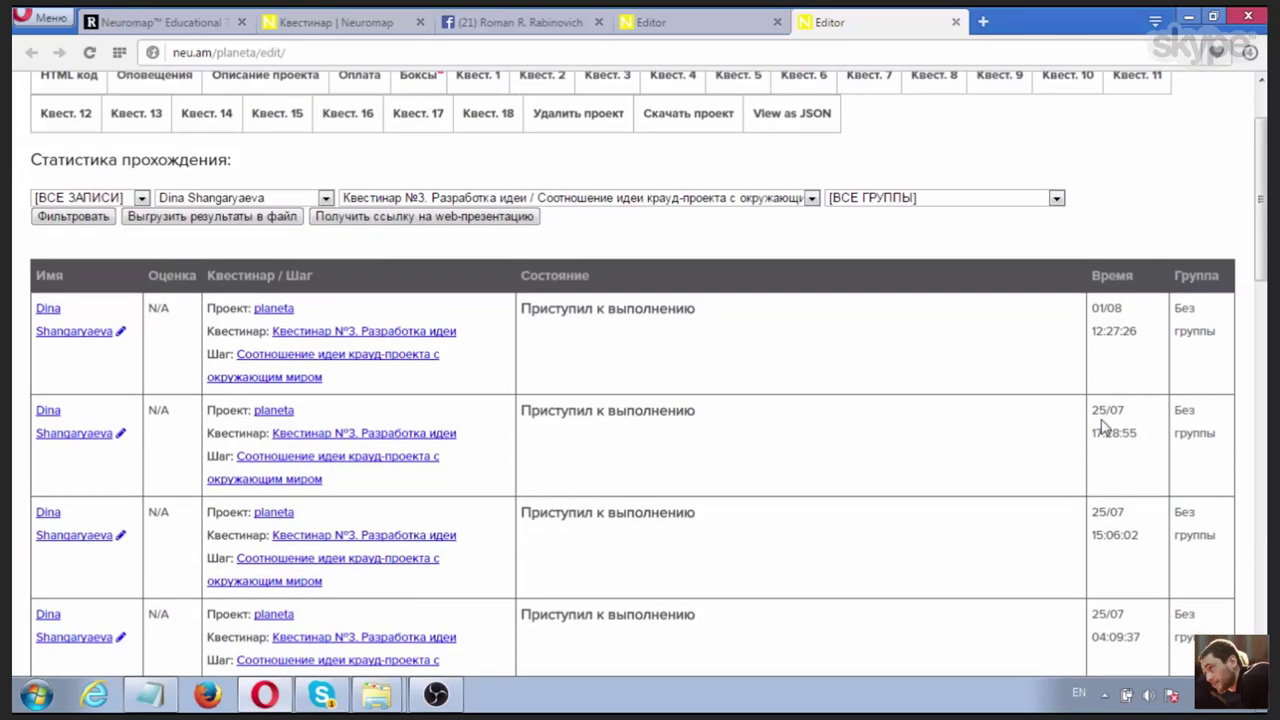
pyautogui.scroll(-8, 1103, 428)
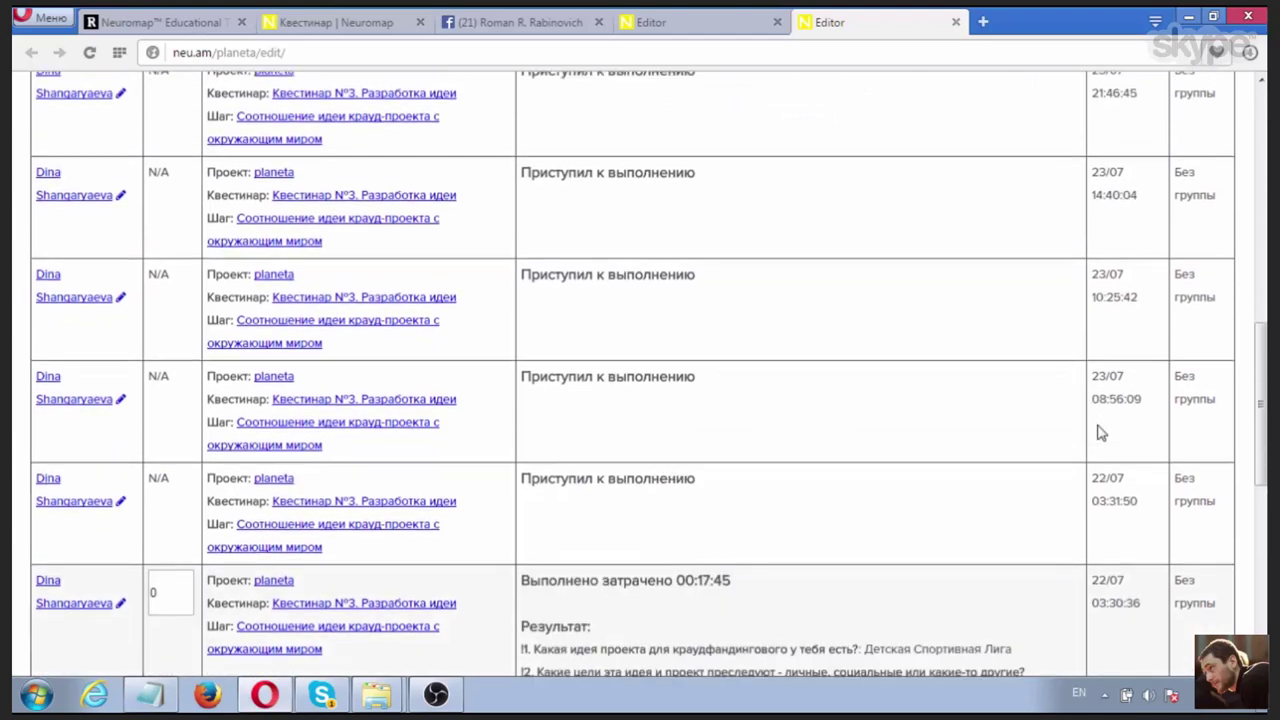
pyautogui.scroll(4, 932, 405)
pyautogui.scroll(5, 932, 405)
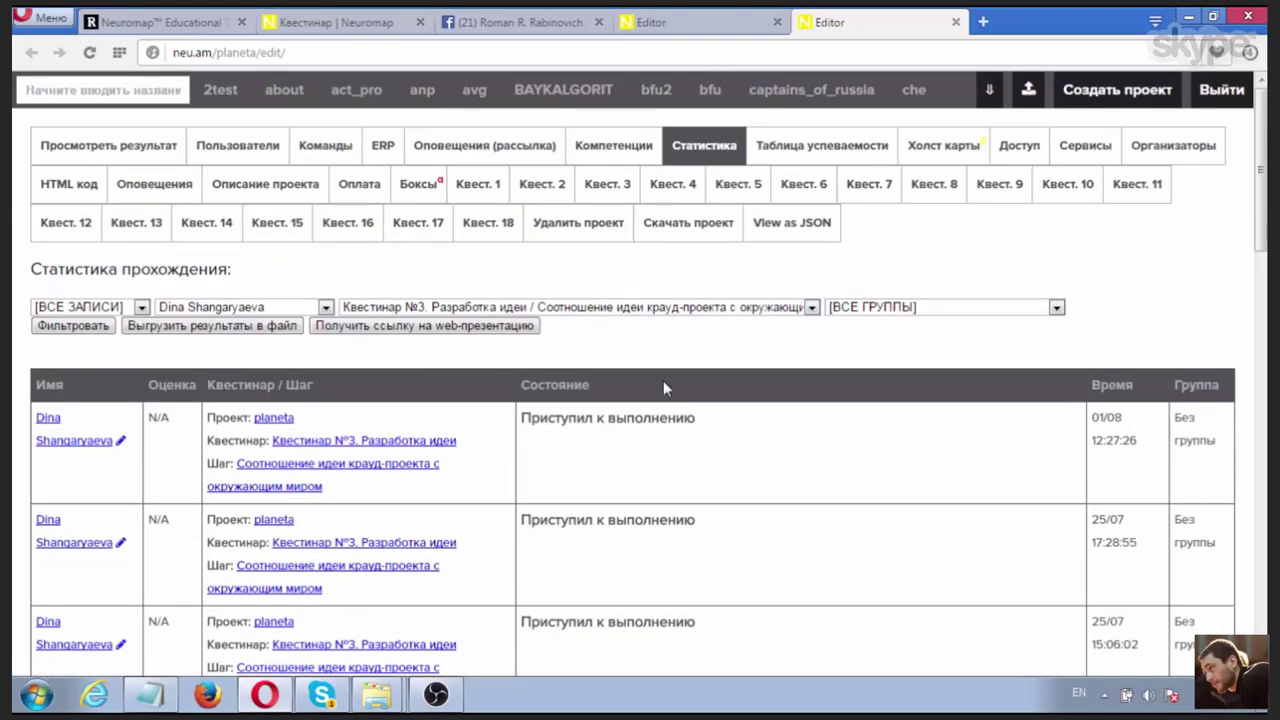
# Step: Switch to the open Квестинар page and examine a participant's project answer together with its "Экспертиза" form
pyautogui.click(365, 24)
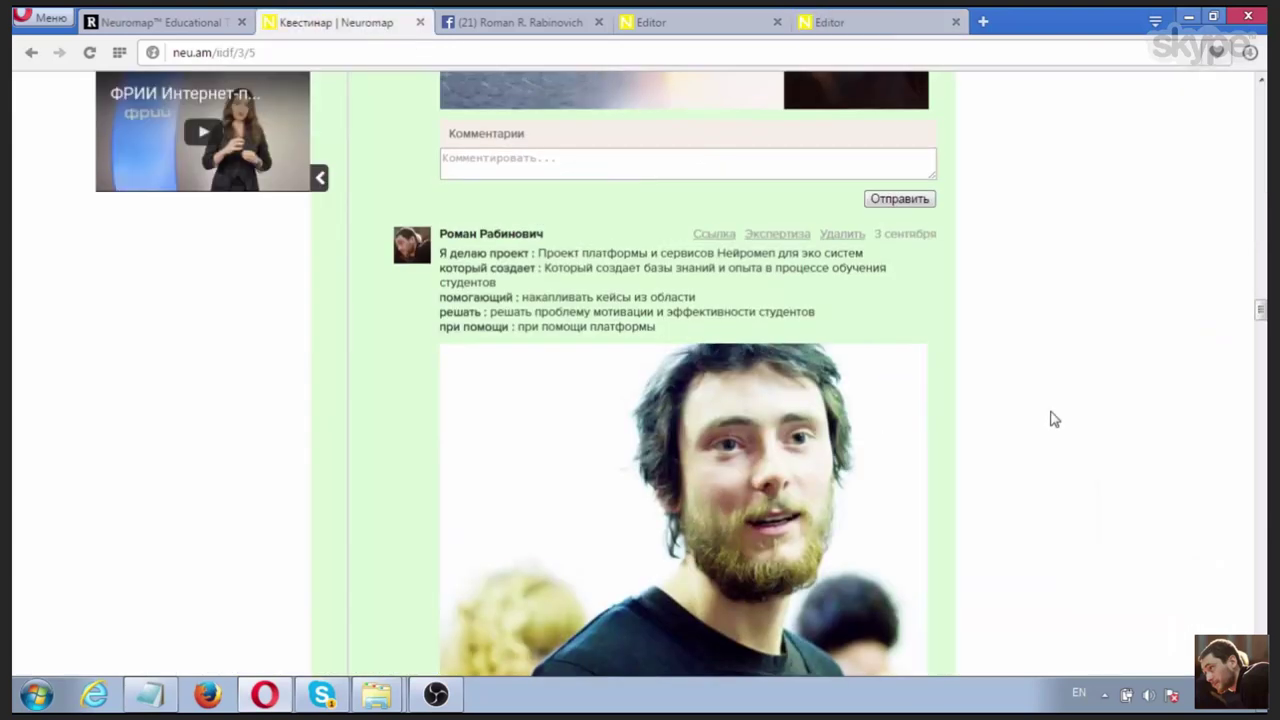
pyautogui.scroll(-1, 1052, 420)
pyautogui.scroll(1, 1050, 419)
pyautogui.scroll(-5, 1043, 416)
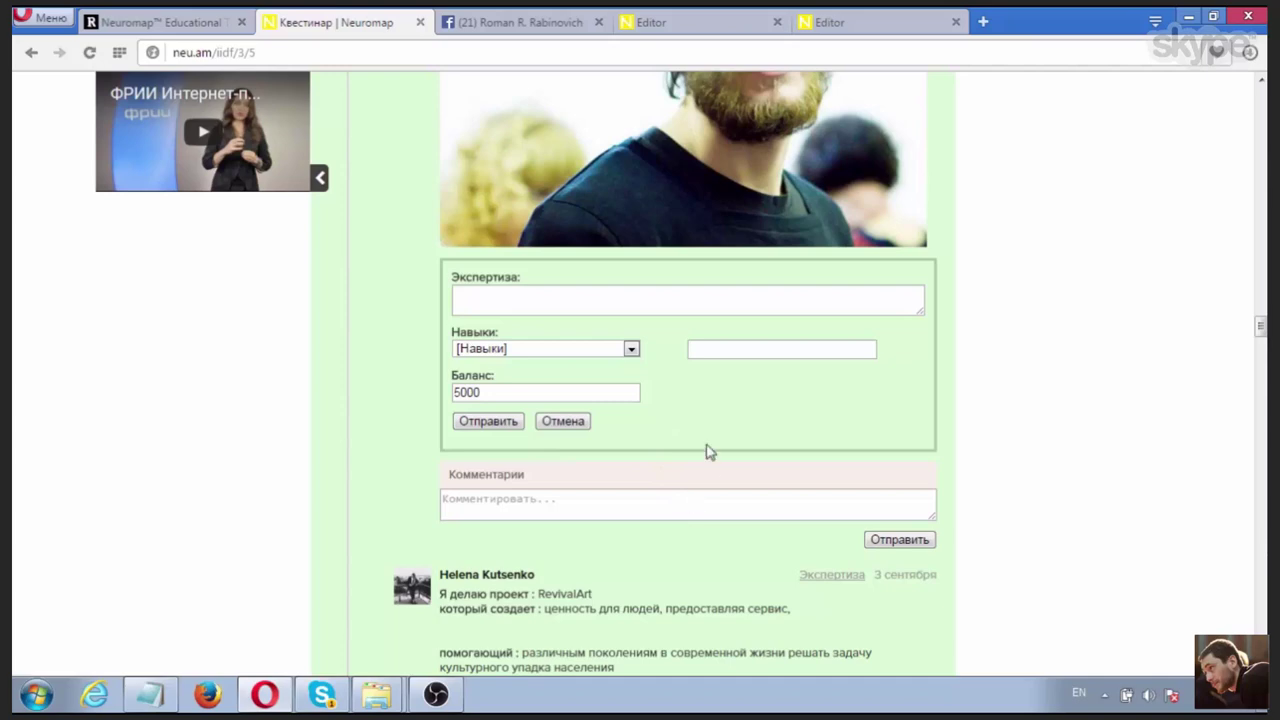
pyautogui.scroll(-3, 511, 303)
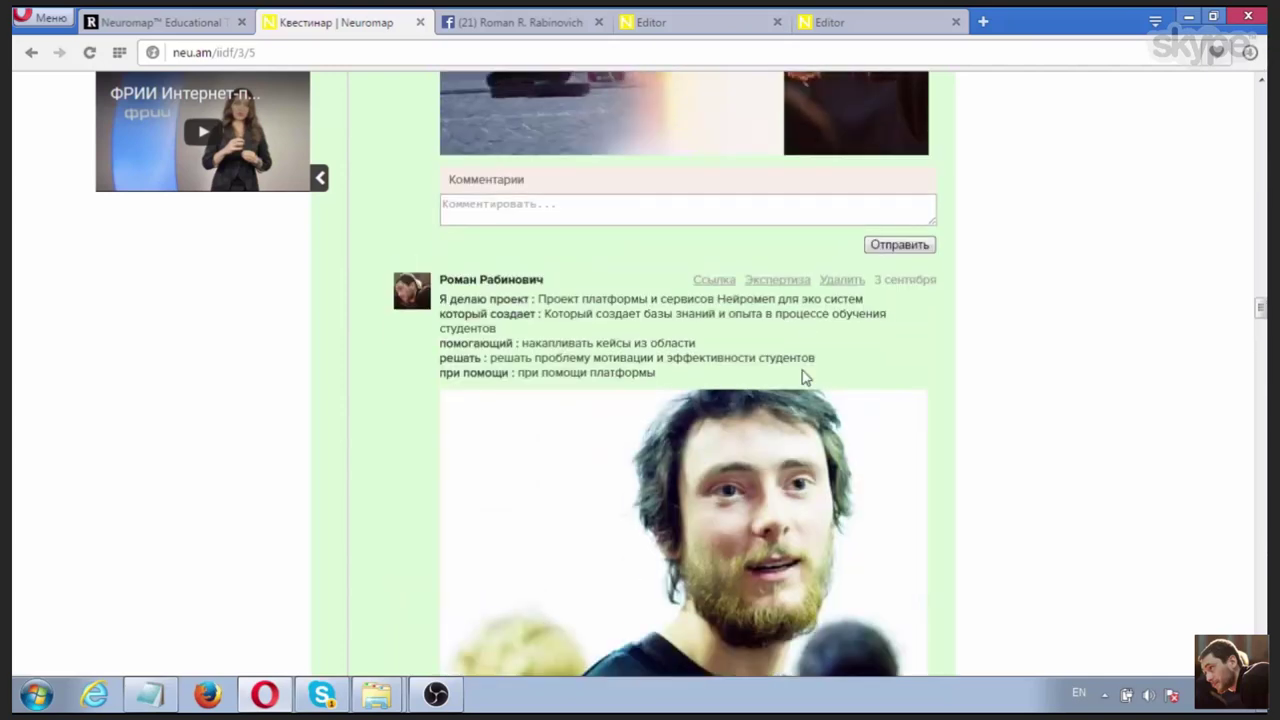
pyautogui.scroll(3, 806, 374)
# Step: Return to the planeta progress table, dismiss the open result details and collapse Квестинар №3 "Разработка идеи"
pyautogui.click(677, 22)
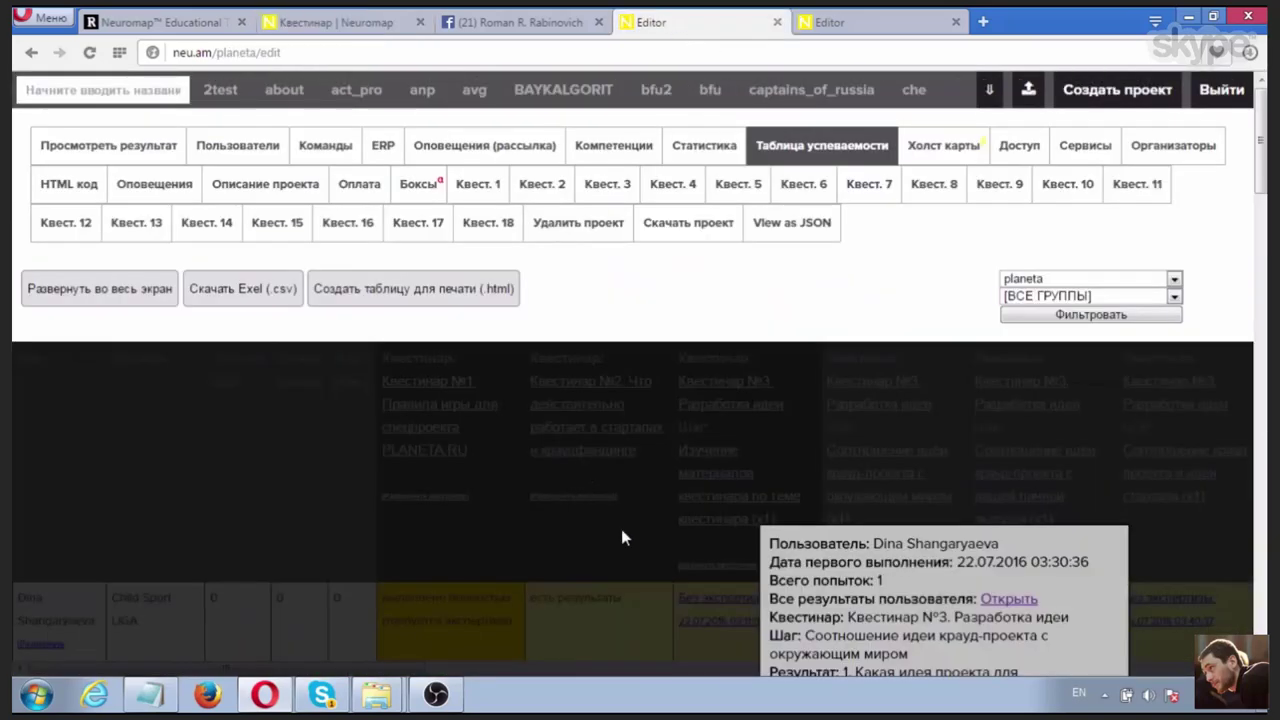
pyautogui.scroll(-3, 621, 529)
pyautogui.click(871, 606)
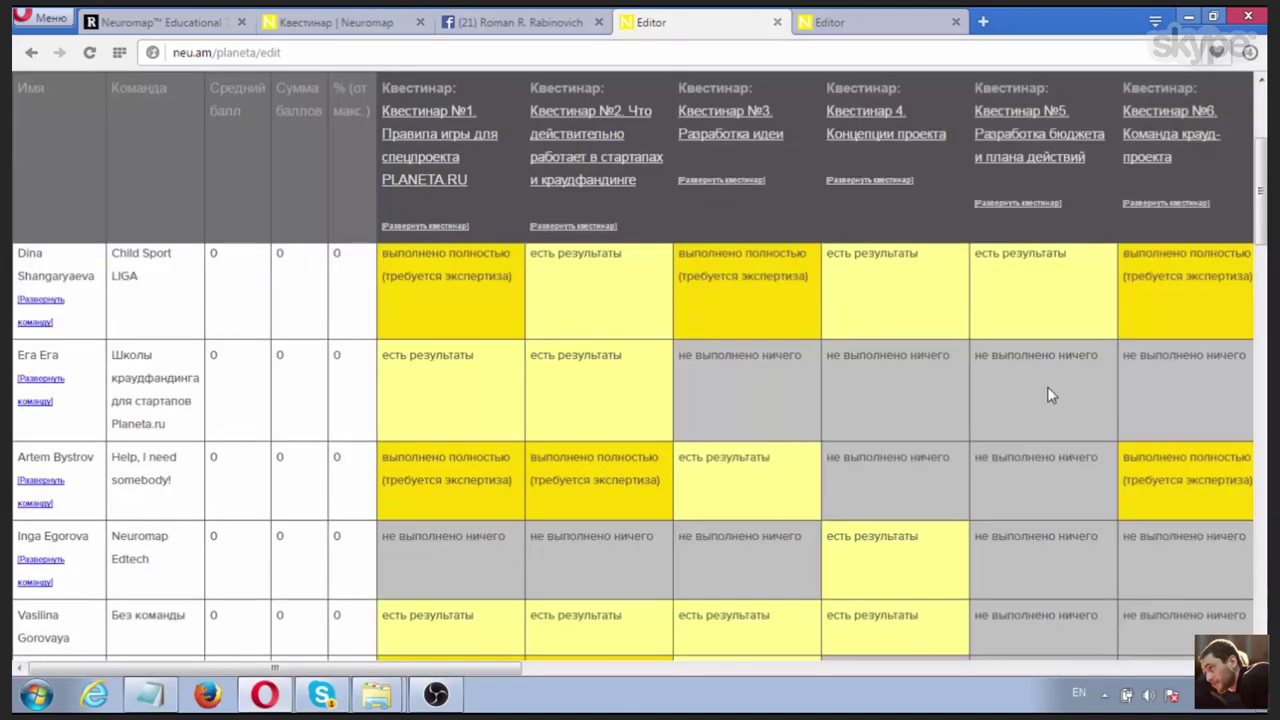
pyautogui.moveTo(430, 668); pyautogui.dragTo(340, 655)
pyautogui.scroll(2, 757, 512)
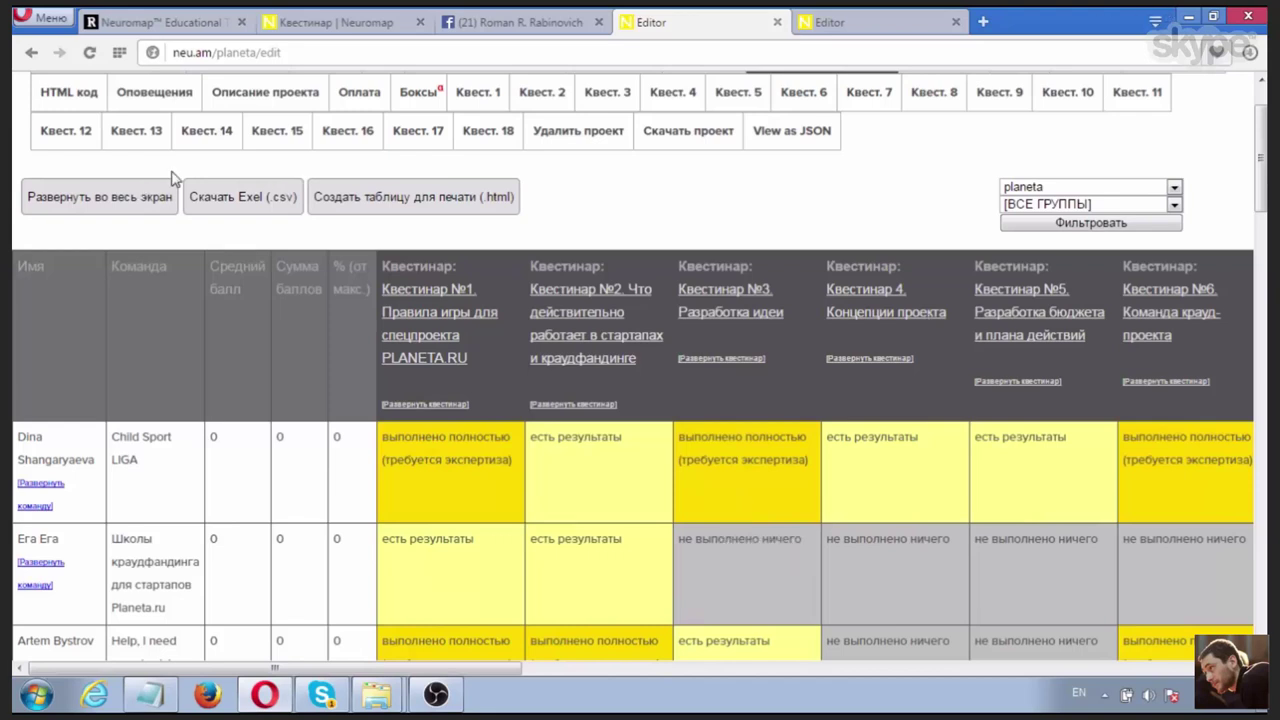
# Step: Reduce the page zoom to 67% and look over the participants' completion statuses in the table
pyautogui.click(54, 19)
pyautogui.click(170, 135)
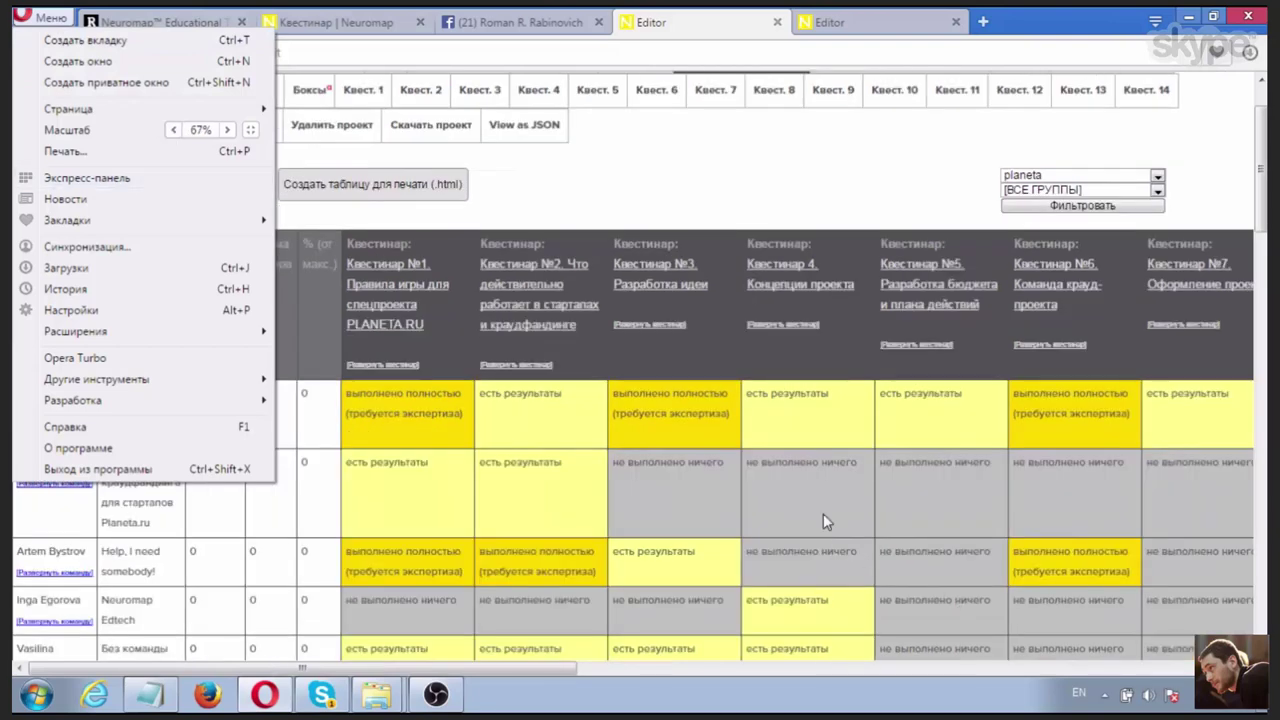
pyautogui.click(823, 520)
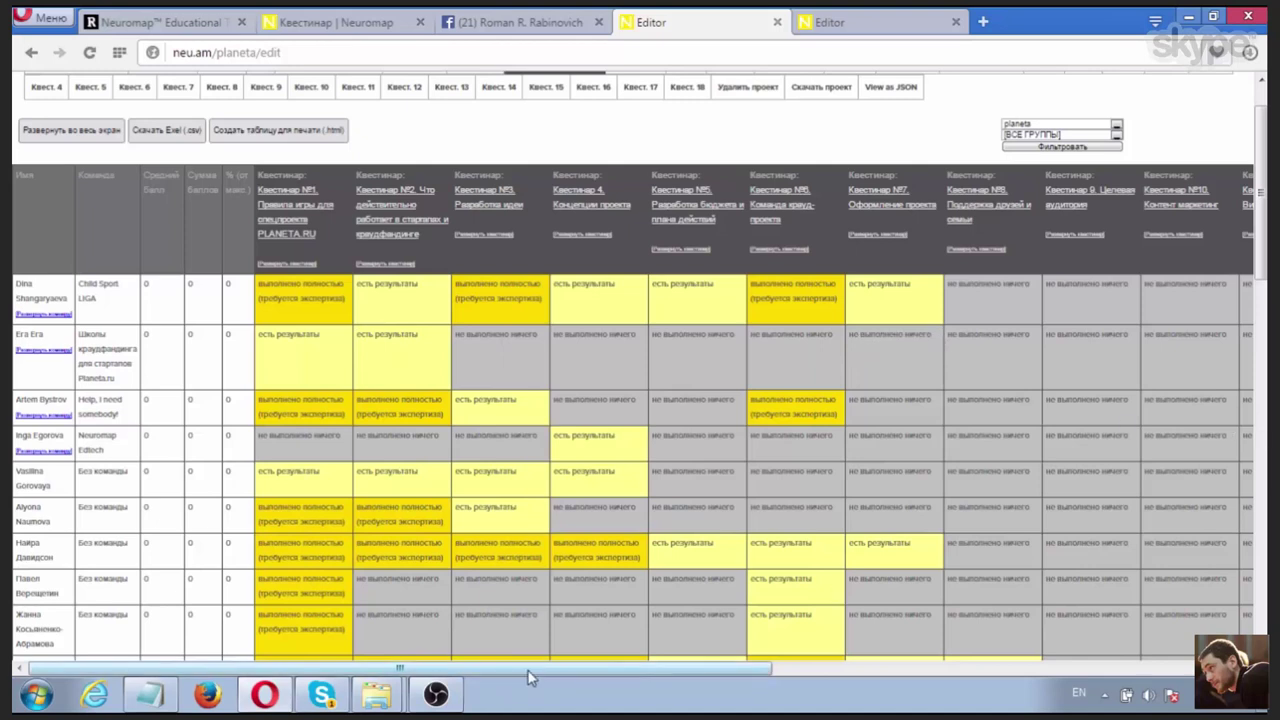
pyautogui.moveTo(560, 672); pyautogui.dragTo(465, 672)
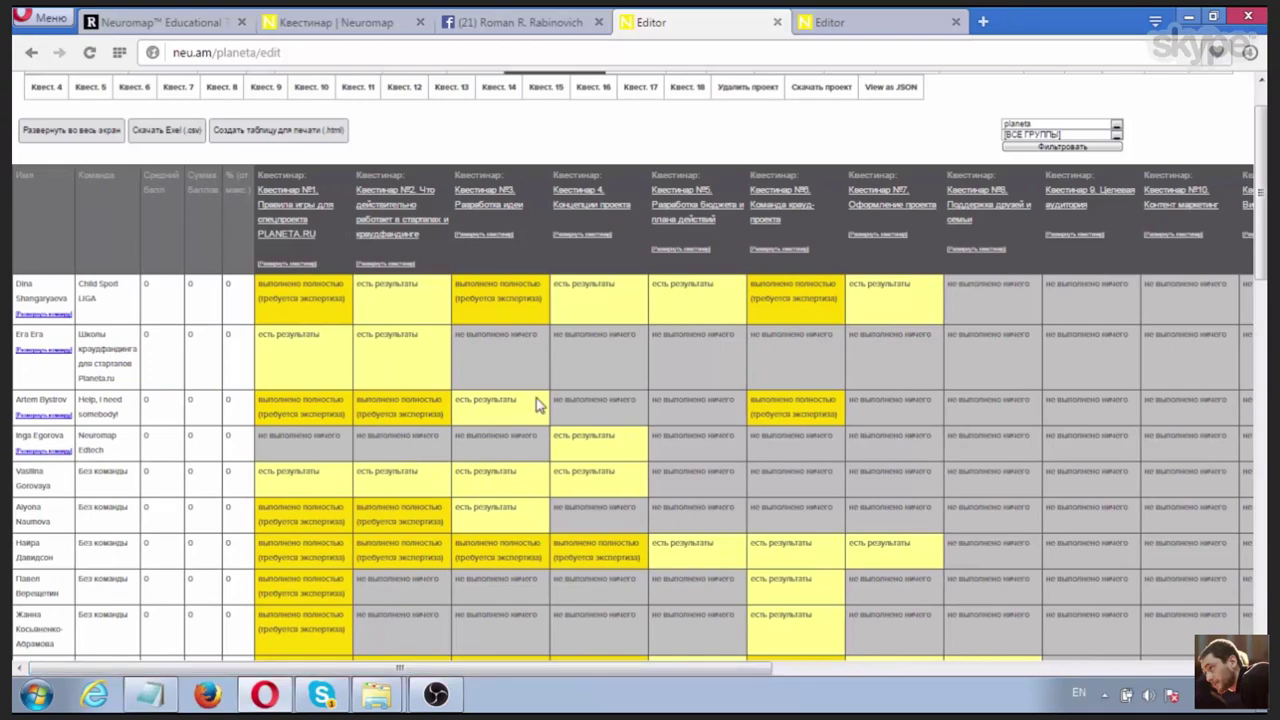
pyautogui.scroll(-15, 360, 353)
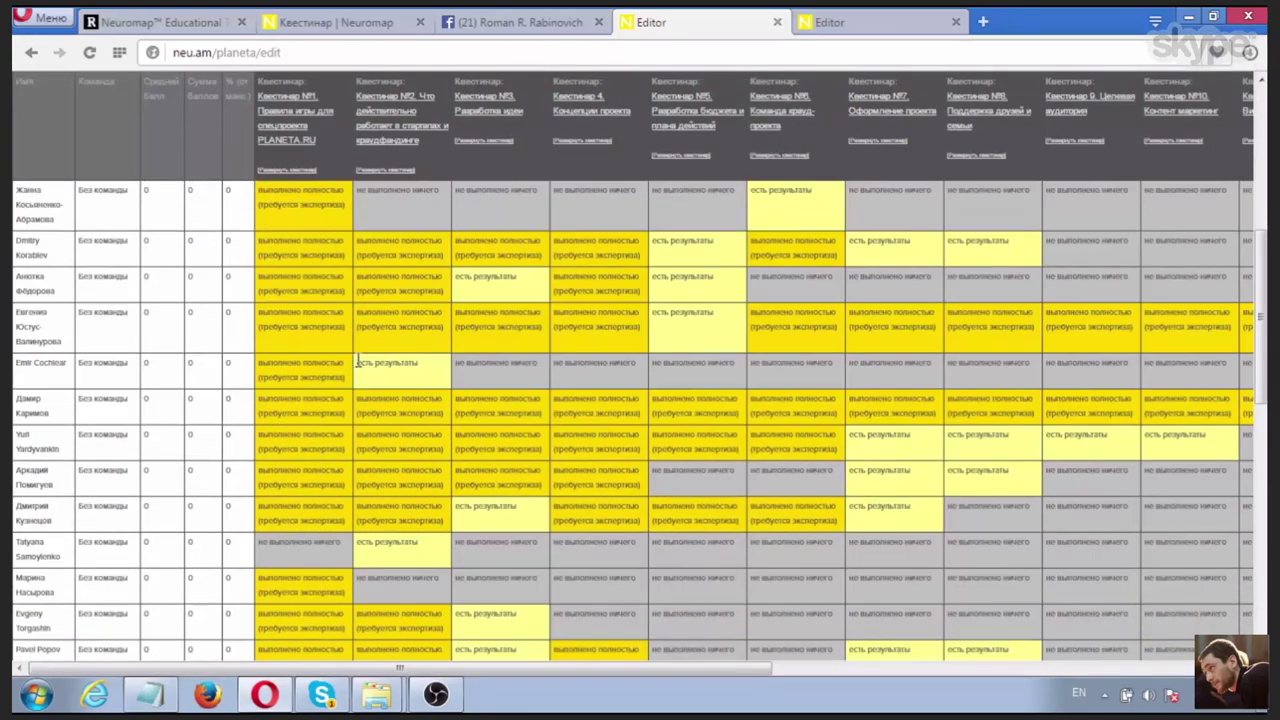
pyautogui.scroll(15, 360, 368)
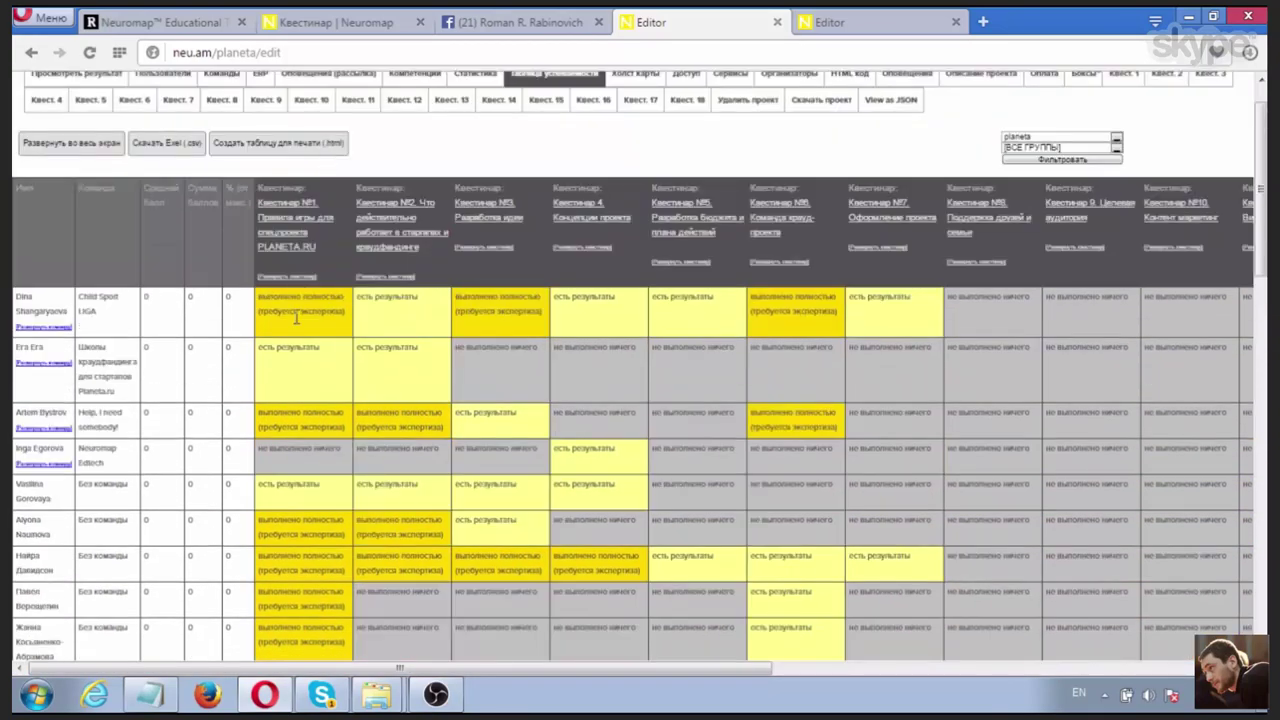
# Step: Expand Квестинар №1 into its steps, check the participants' answer statuses and collapse it again
pyautogui.click(300, 279)
pyautogui.scroll(-10, 309, 351)
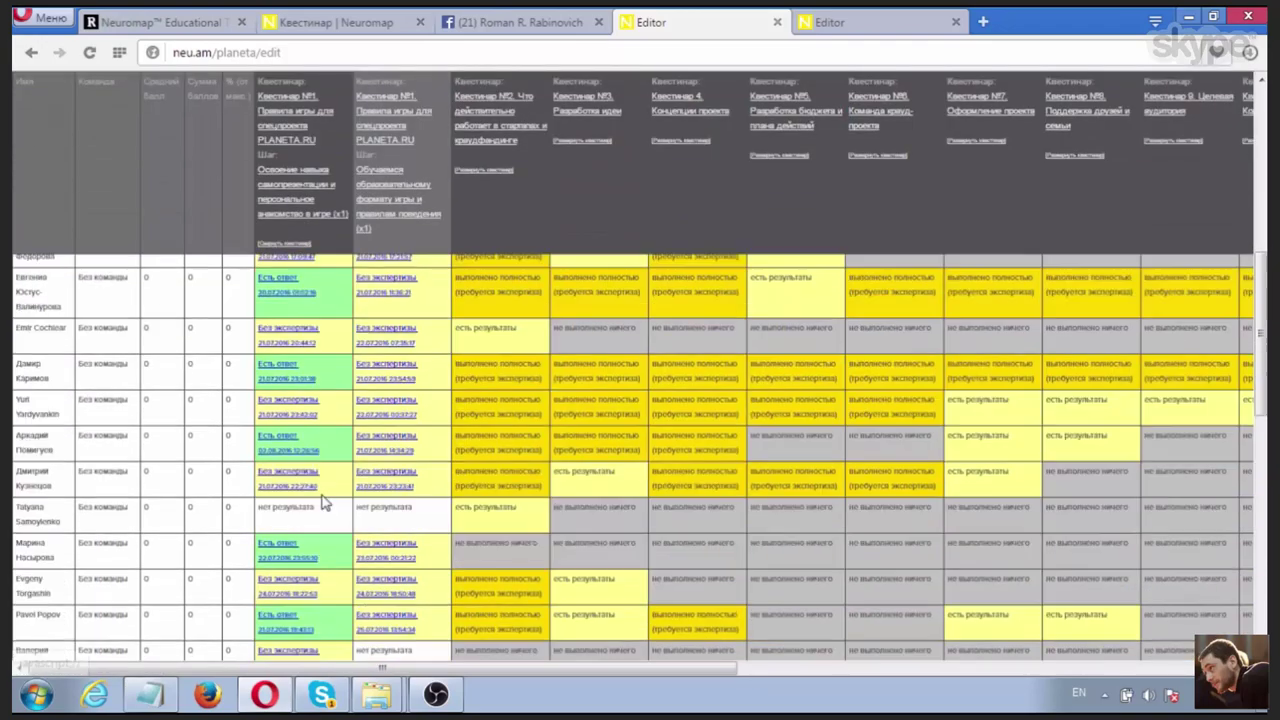
pyautogui.scroll(10, 325, 522)
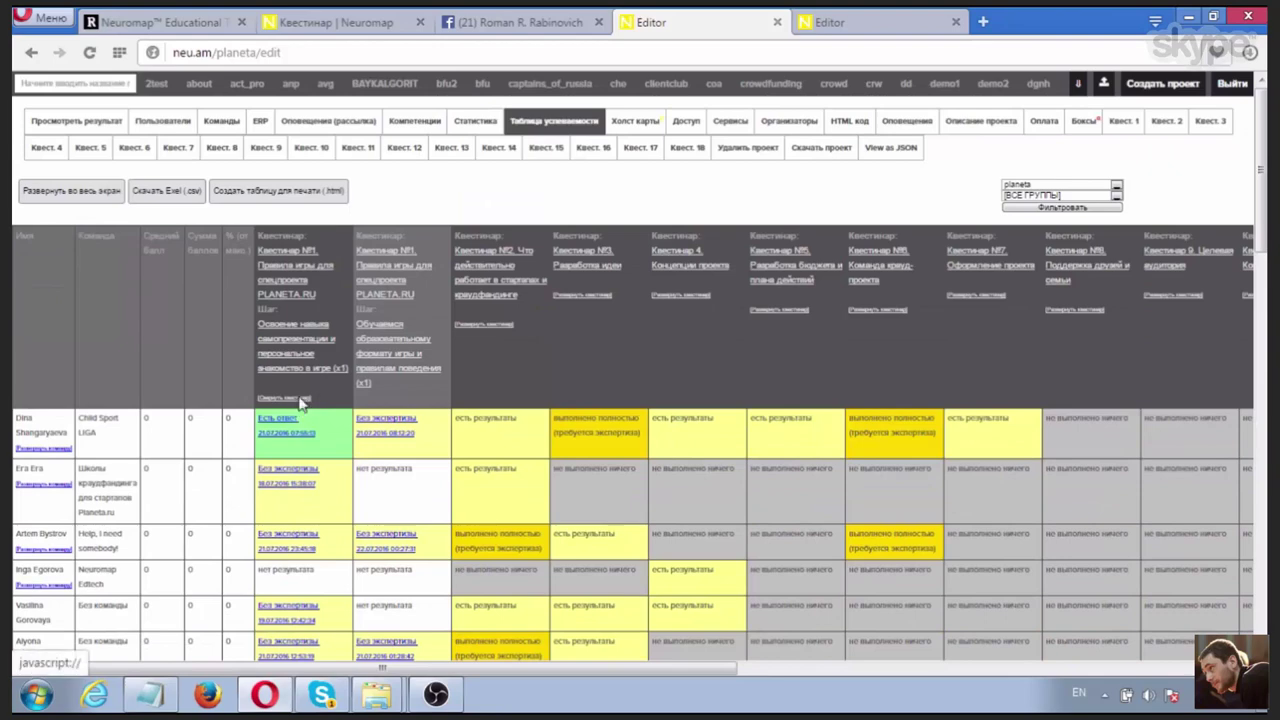
pyautogui.click(297, 398)
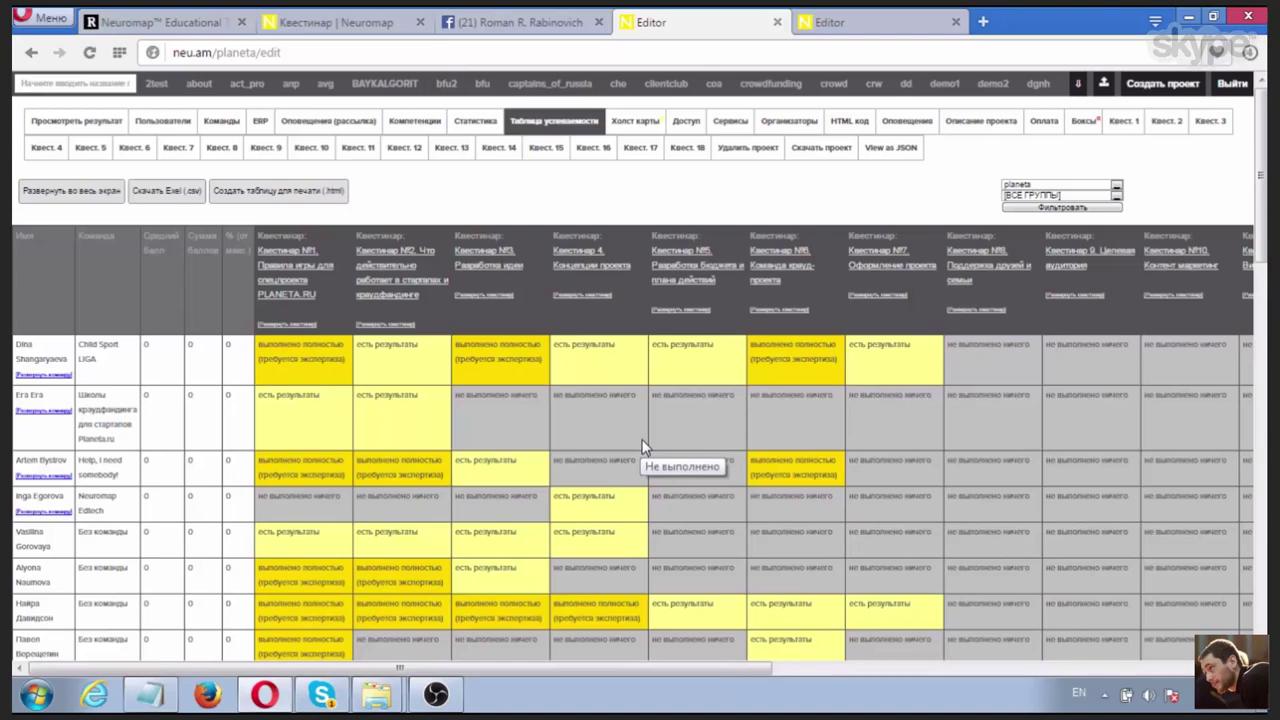
# Step: Compare how far the participants have progressed through the collapsed quests and which completed quests still require expertise
pyautogui.scroll(-10, 643, 447)
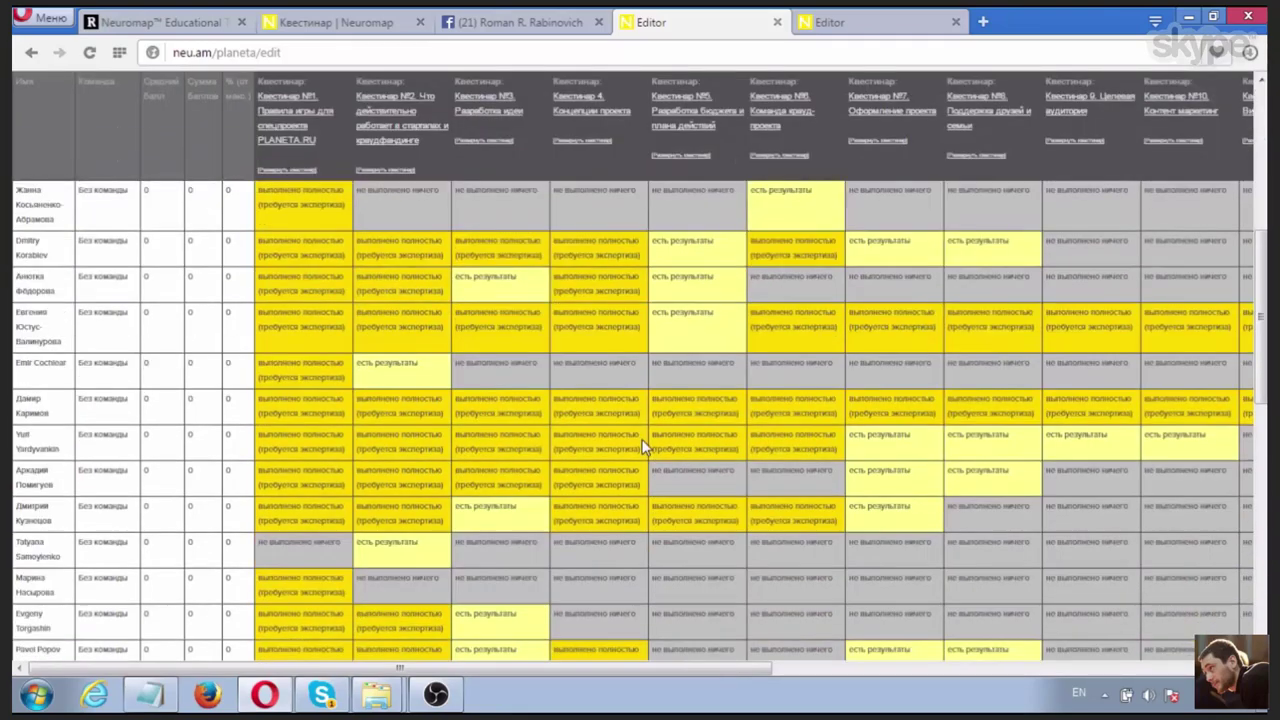
pyautogui.scroll(-2, 643, 447)
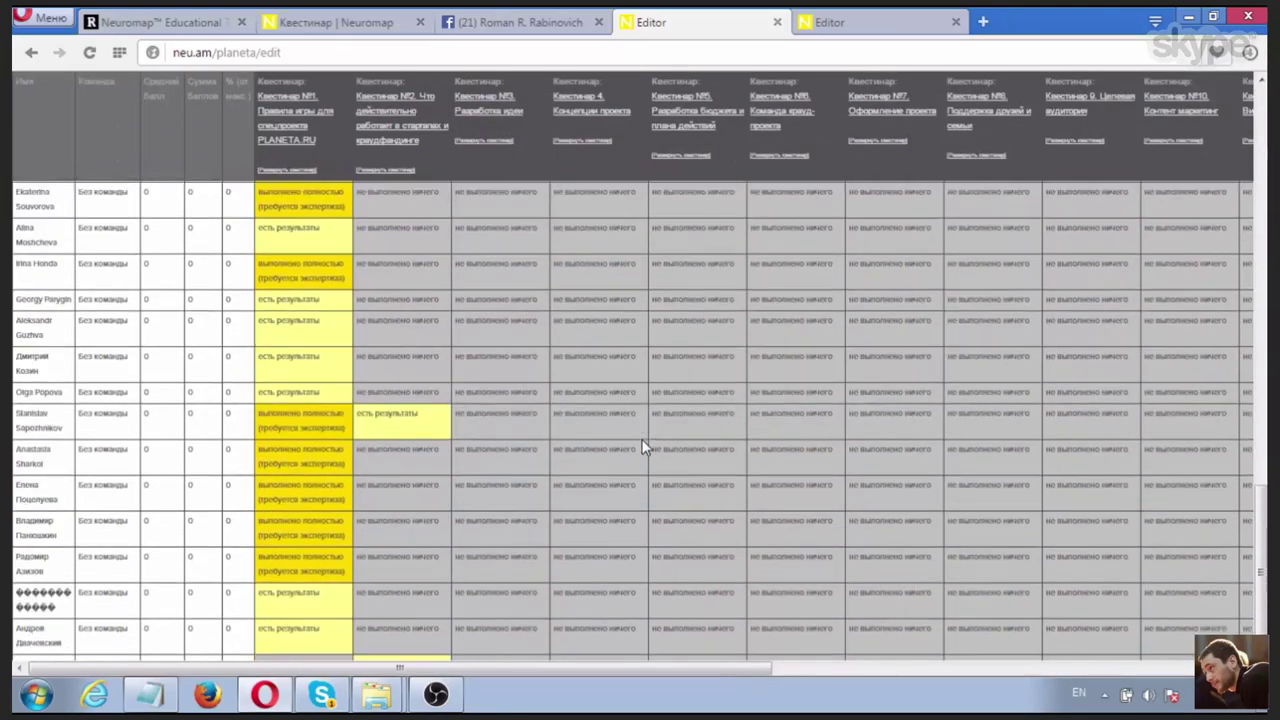
pyautogui.scroll(12, 643, 447)
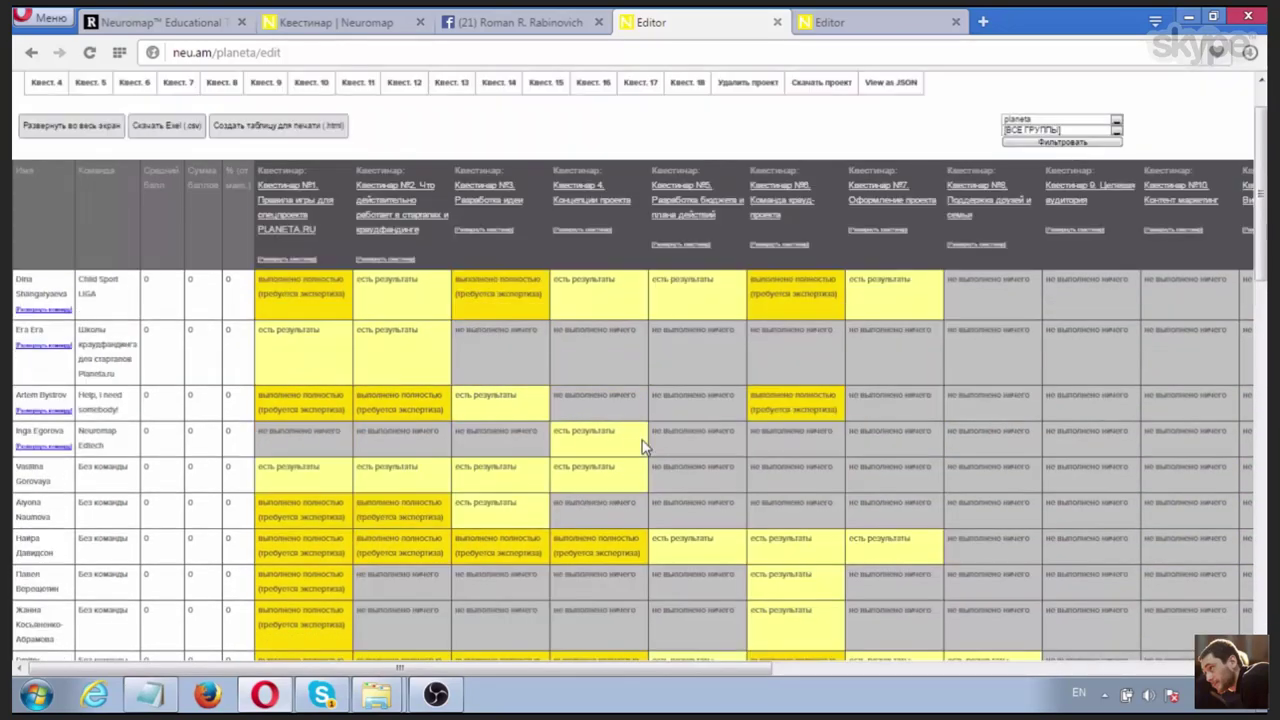
pyautogui.scroll(1, 643, 447)
pyautogui.scroll(-2, 643, 447)
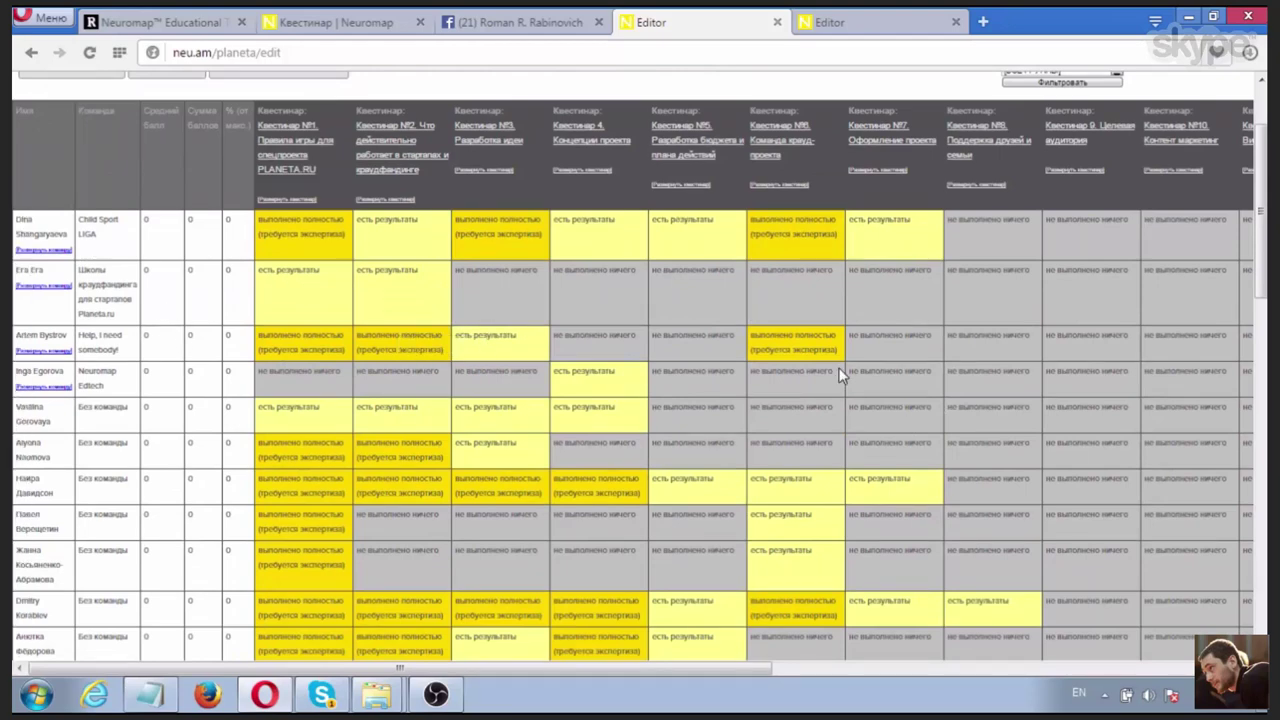
pyautogui.scroll(-1, 691, 443)
pyautogui.scroll(-1, 737, 462)
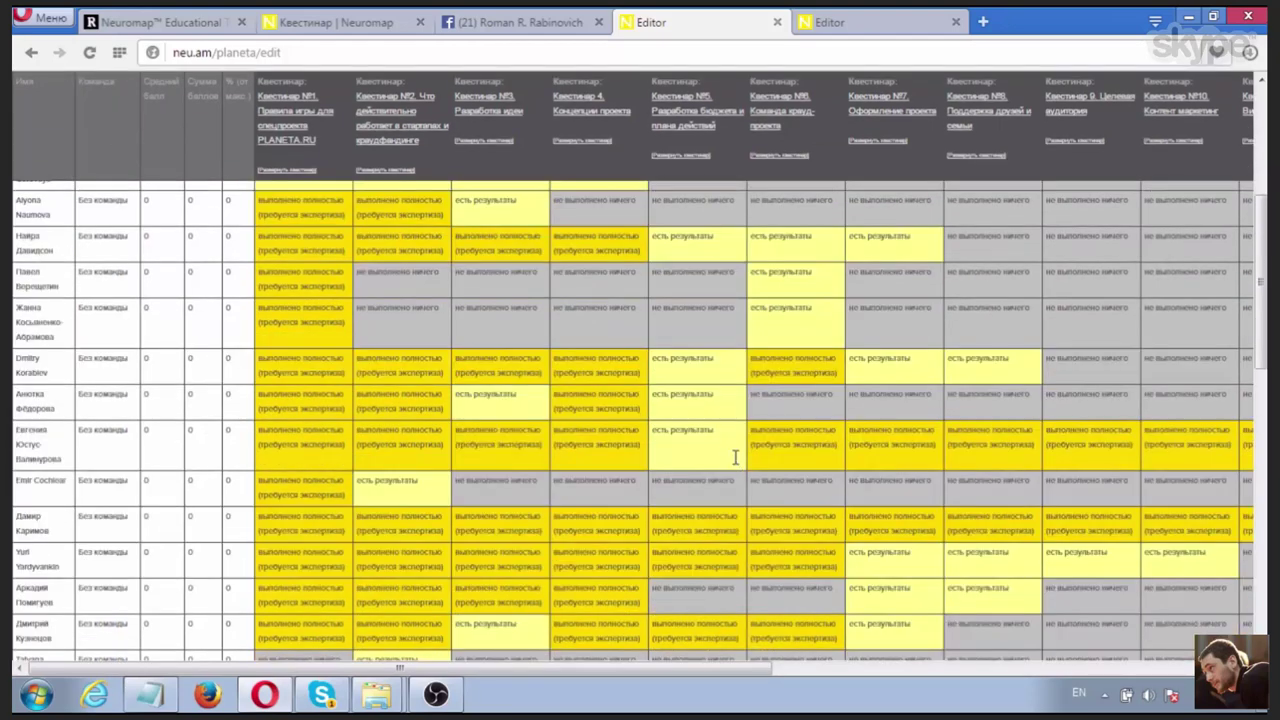
pyautogui.scroll(-2, 735, 457)
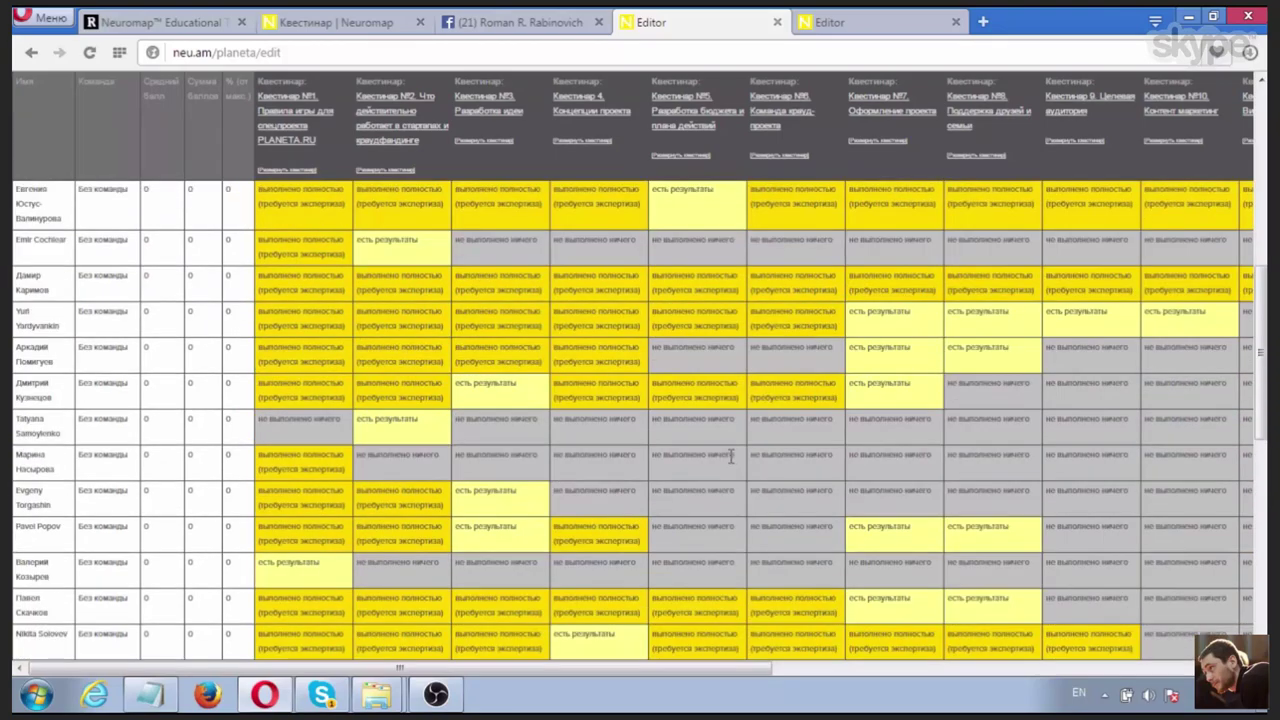
pyautogui.scroll(2, 733, 458)
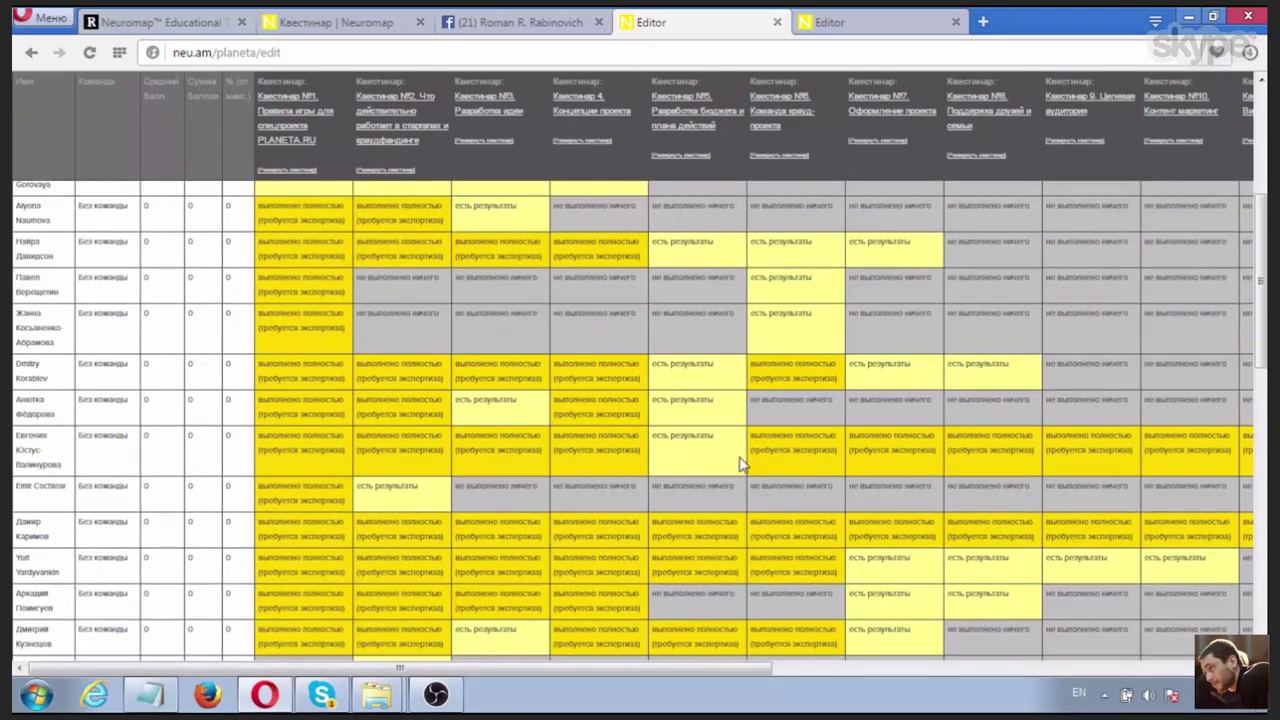
pyautogui.scroll(3, 706, 395)
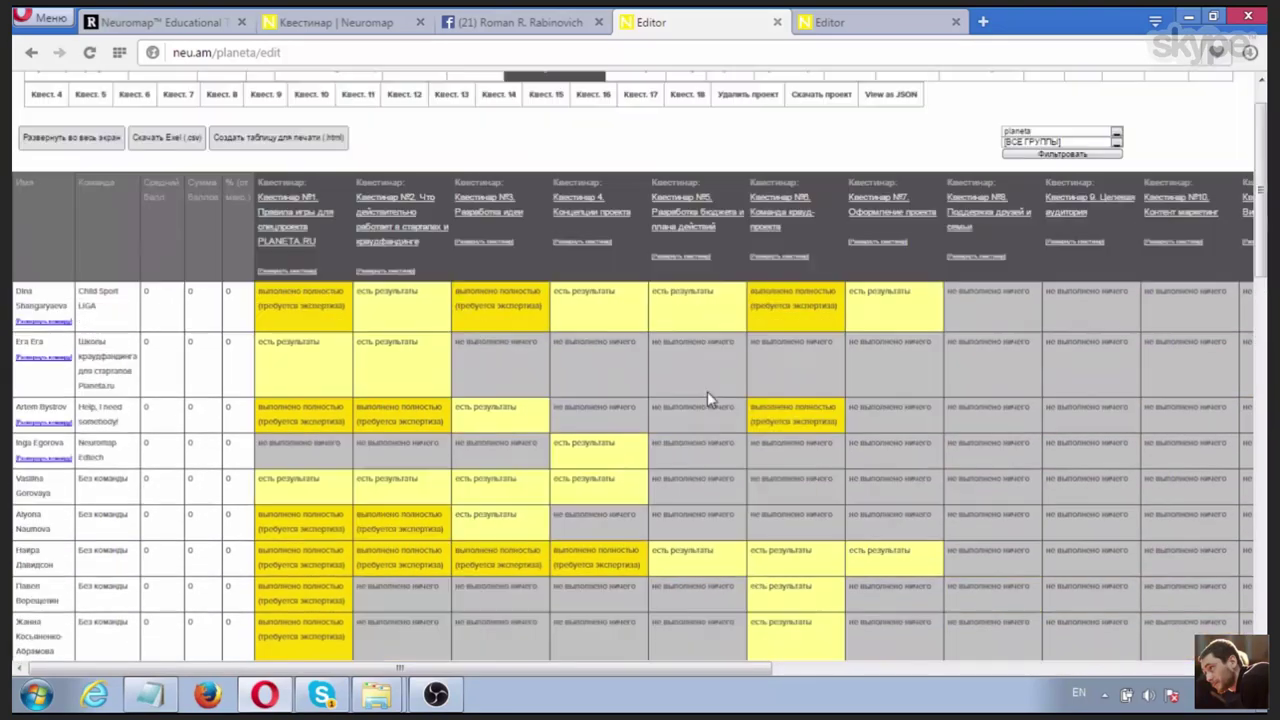
pyautogui.scroll(-1, 707, 393)
pyautogui.scroll(2, 740, 390)
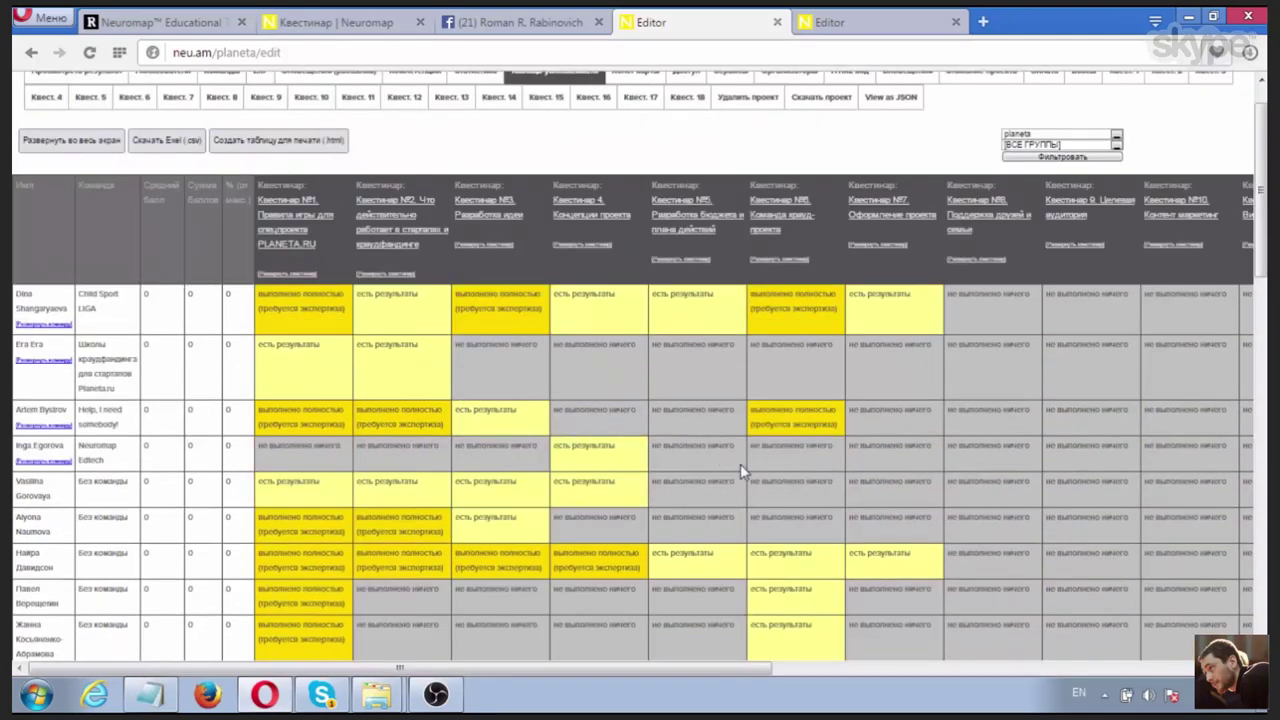
pyautogui.scroll(-1, 811, 455)
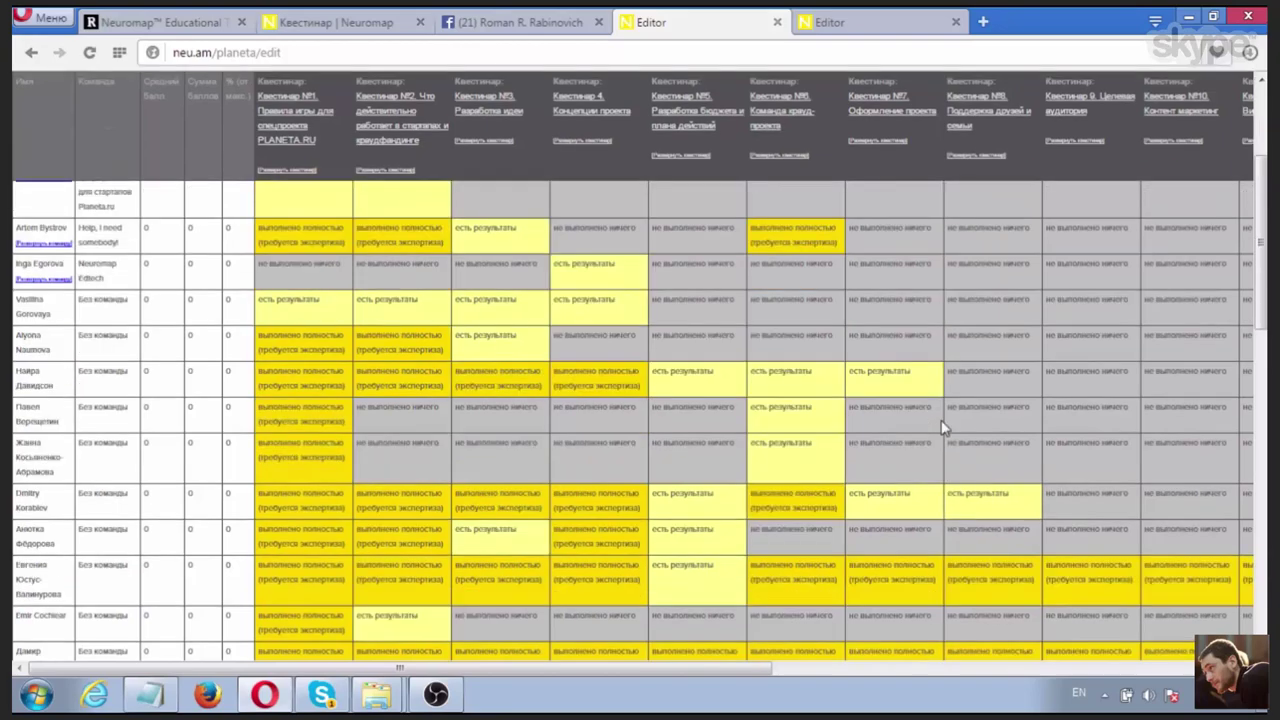
# Step: Check which groups the progress table's group filter offers, including planeta
pyautogui.scroll(-4, 887, 458)
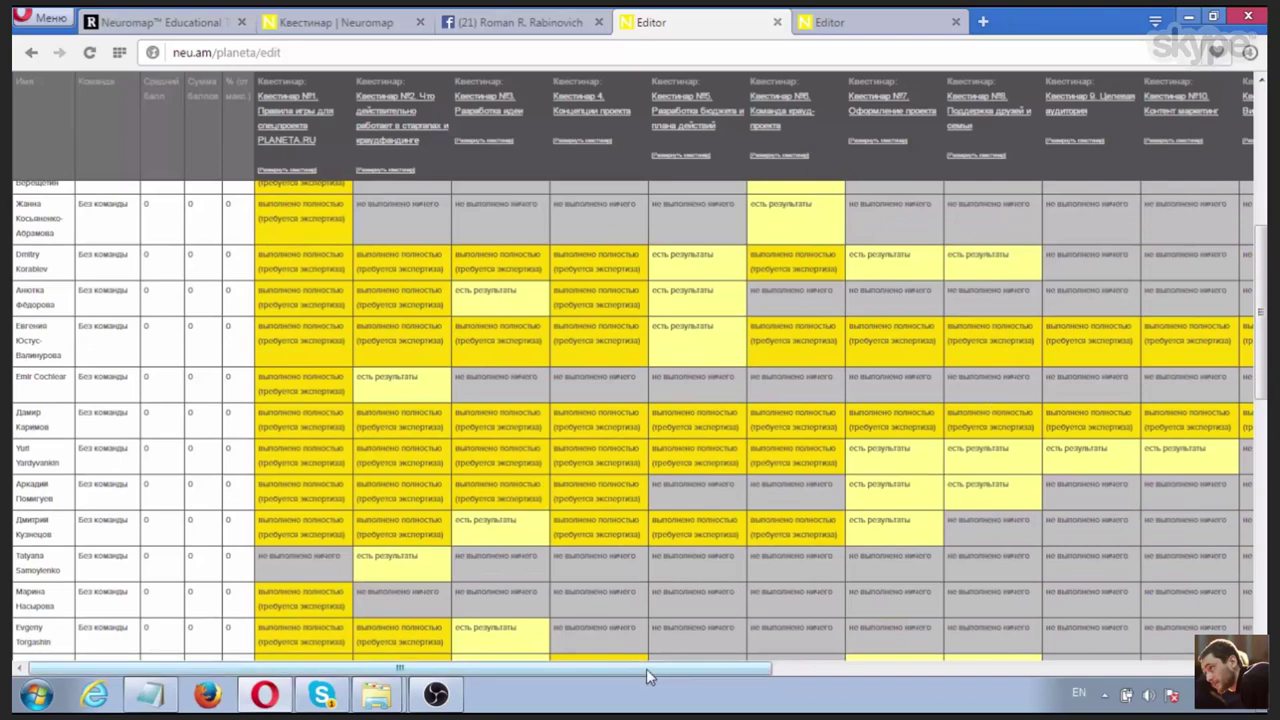
pyautogui.scroll(6, 1037, 375)
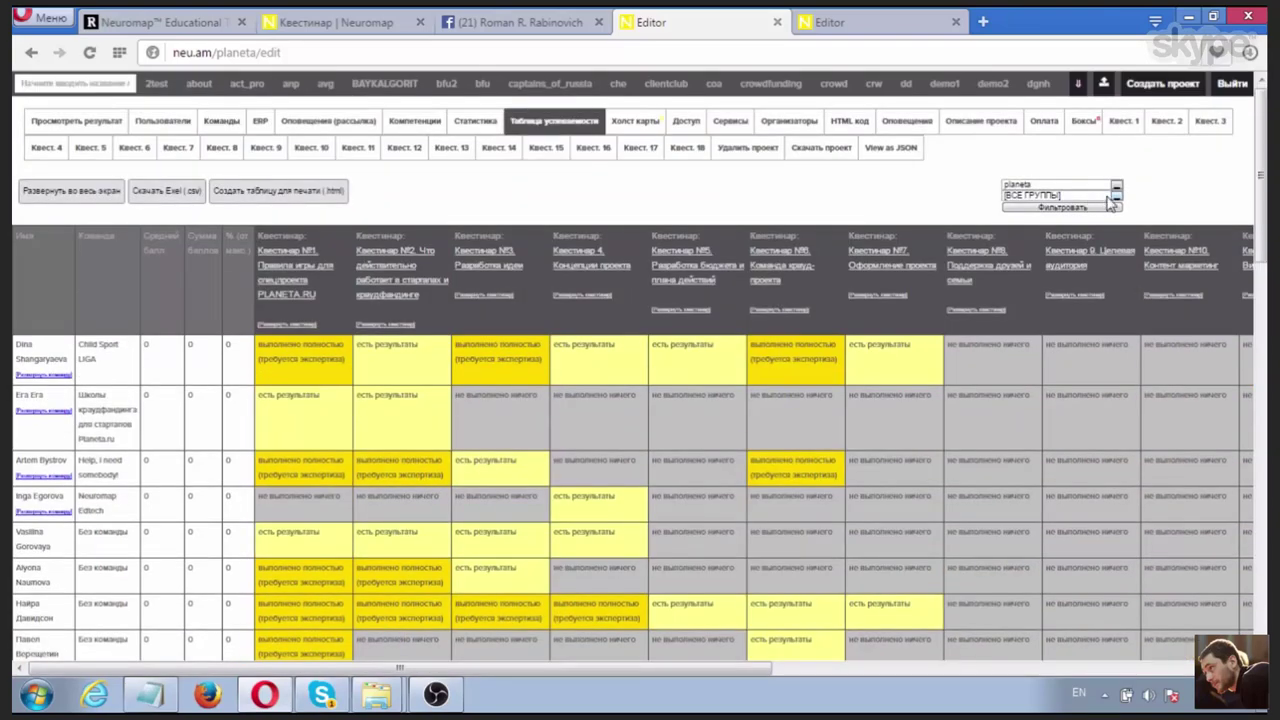
pyautogui.click(1112, 198)
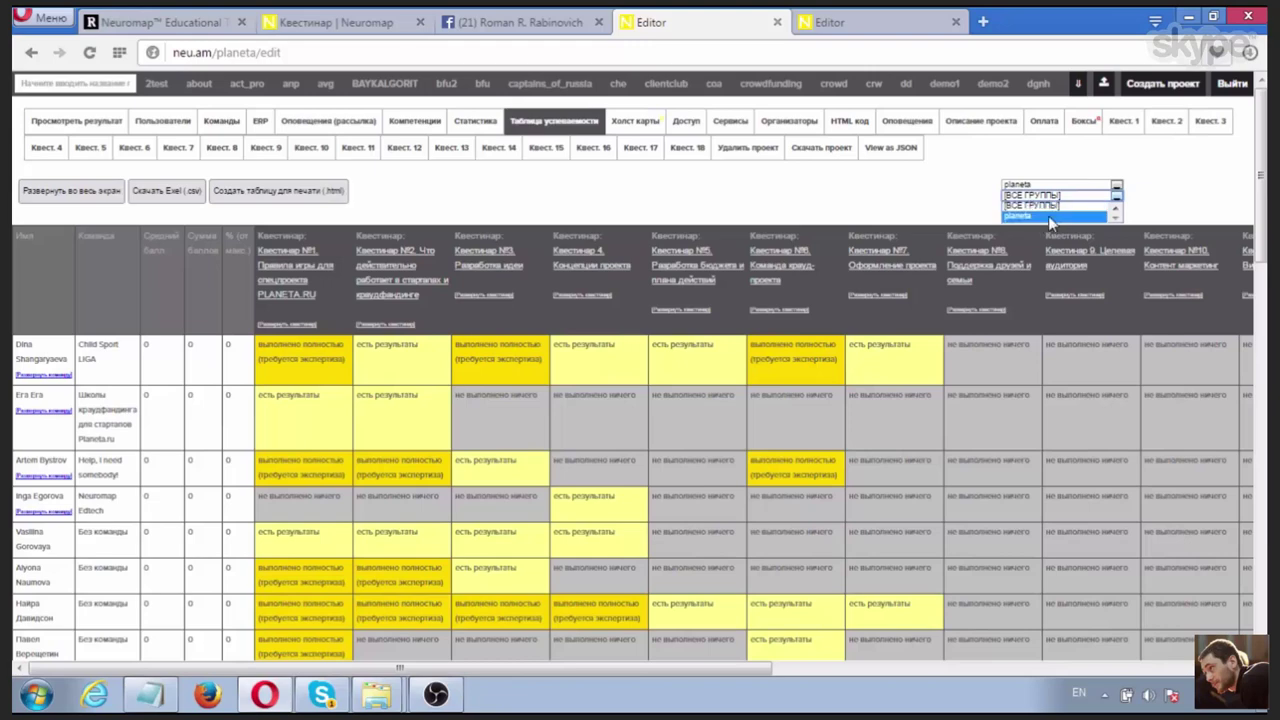
pyautogui.click(1049, 216)
# Step: Look over the participants' completion statuses for the first ten quests across the rows of the progress table
pyautogui.scroll(-2, 737, 440)
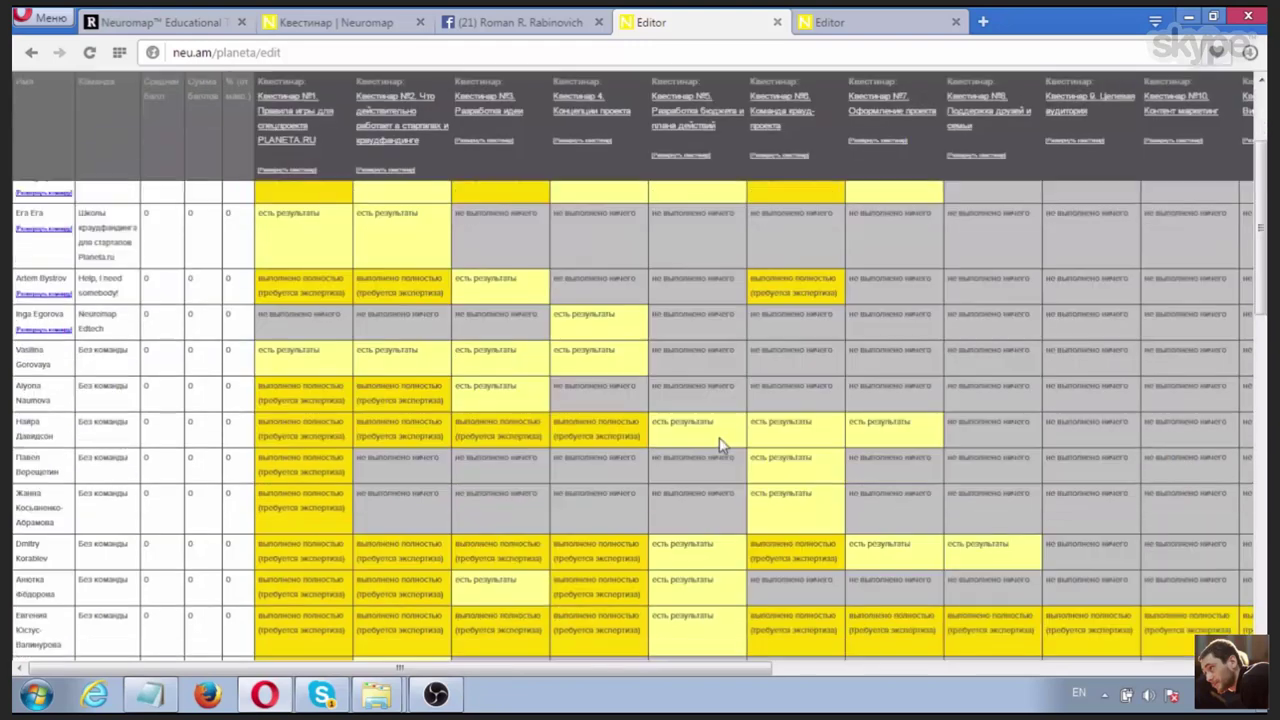
pyautogui.scroll(-3, 720, 445)
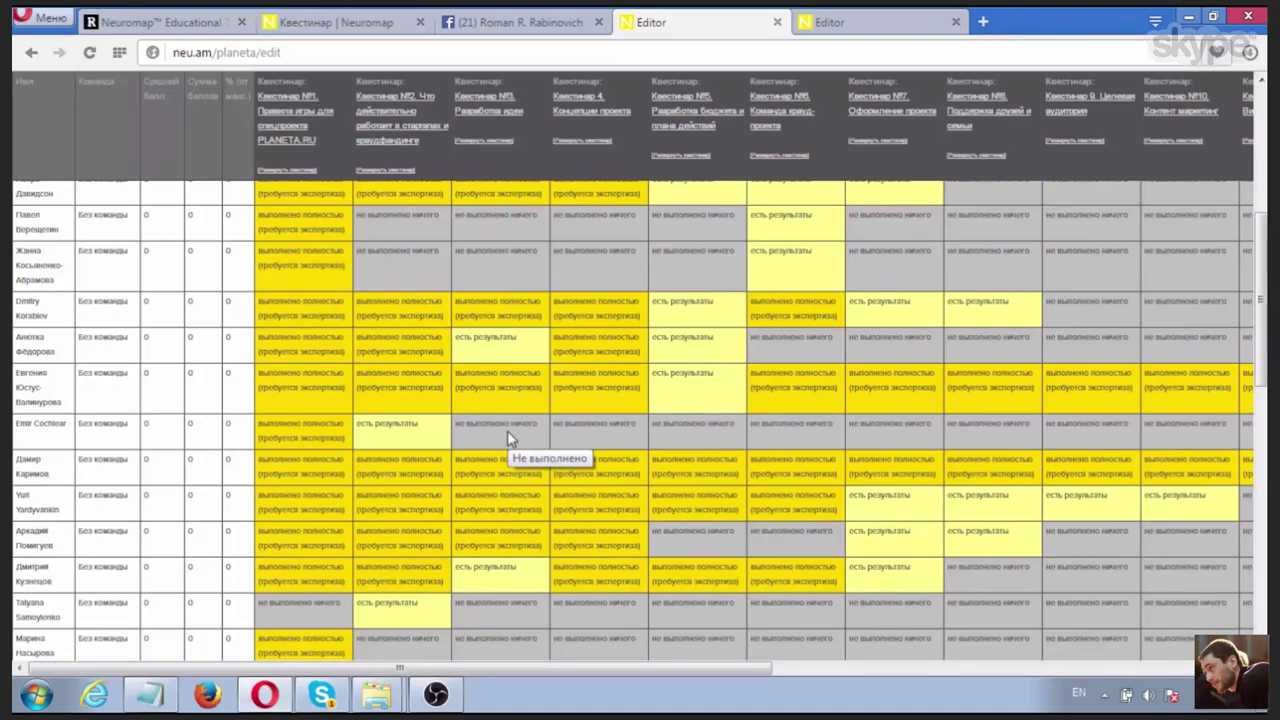
pyautogui.scroll(5, 507, 430)
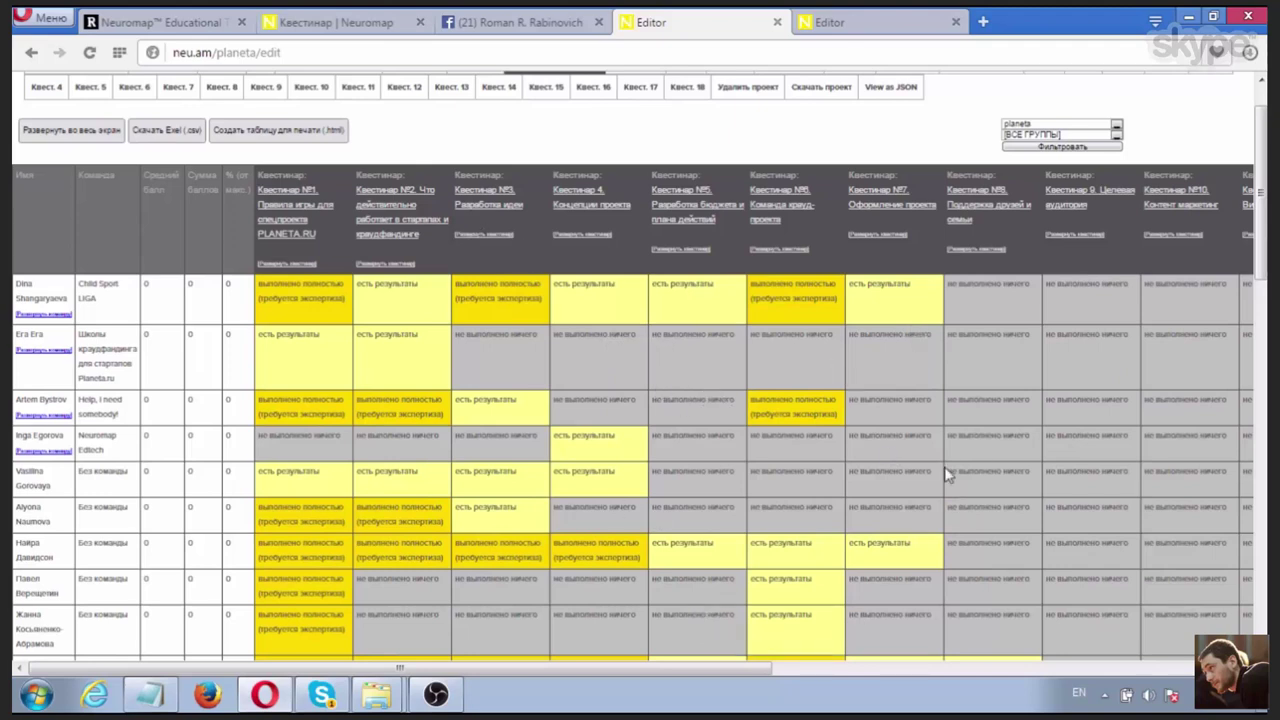
pyautogui.scroll(-2, 637, 478)
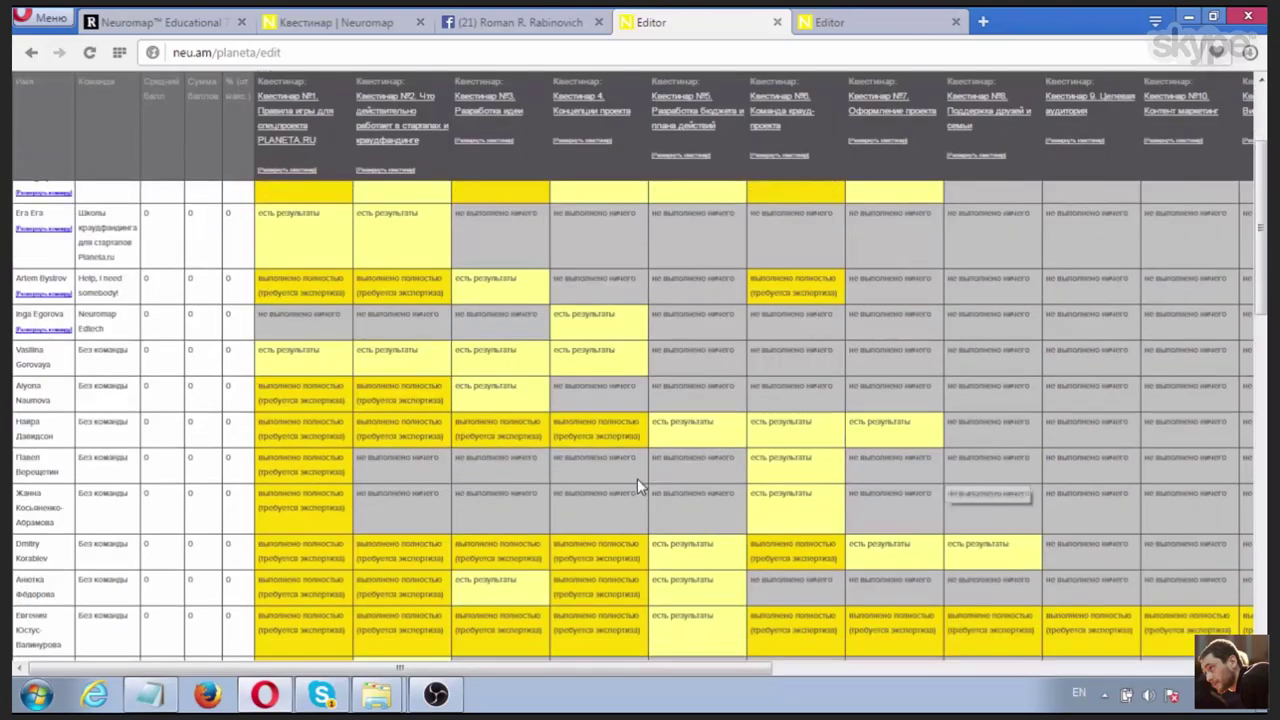
pyautogui.scroll(-15, 637, 478)
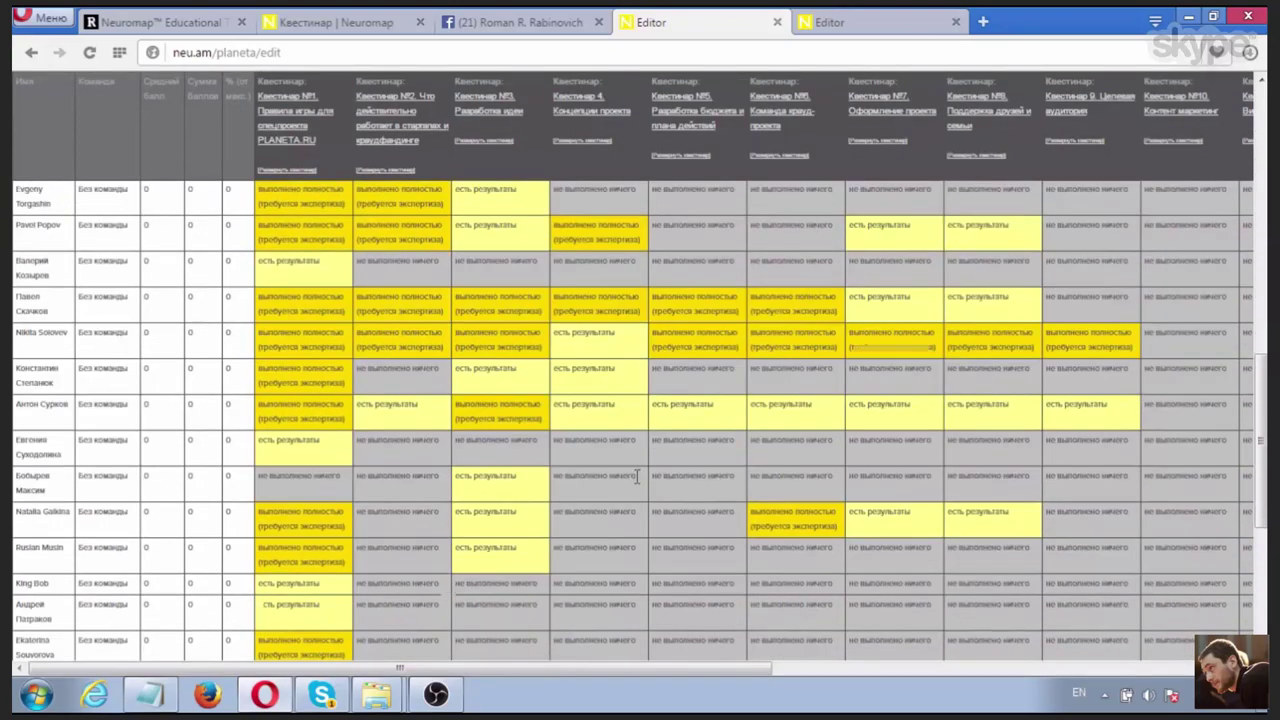
pyautogui.scroll(-5, 637, 478)
pyautogui.scroll(8, 628, 477)
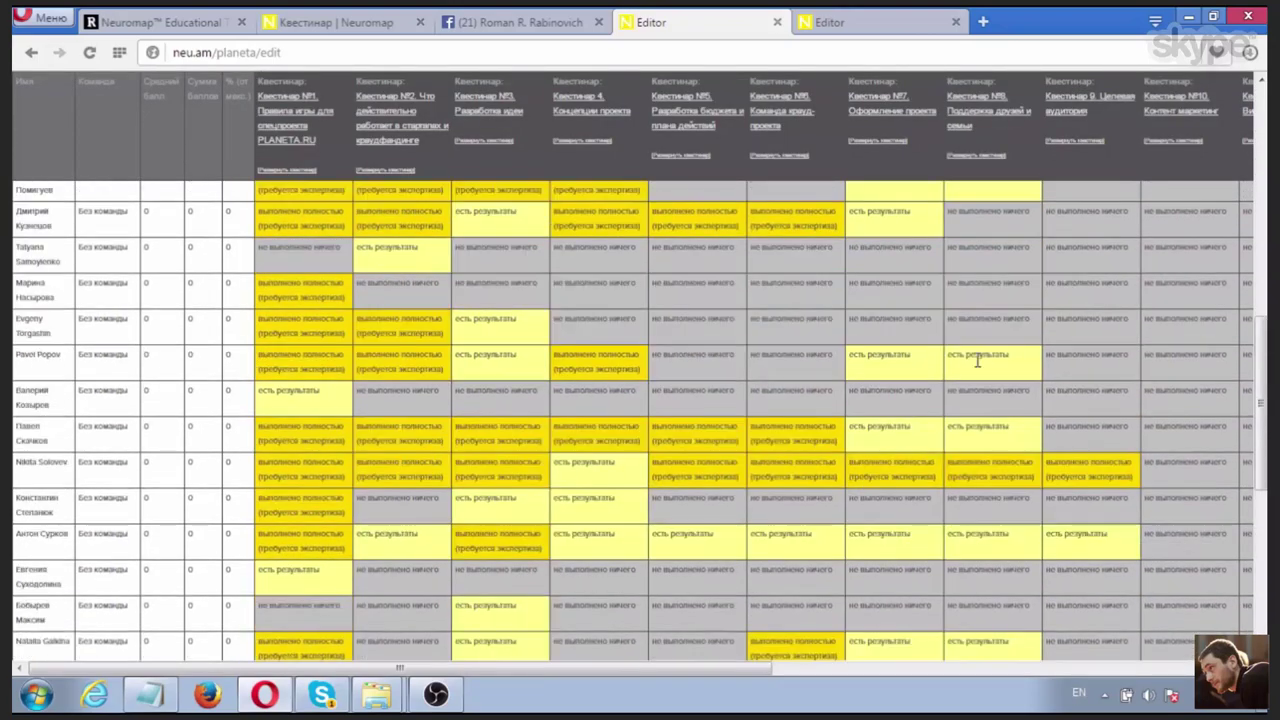
pyautogui.scroll(10, 977, 360)
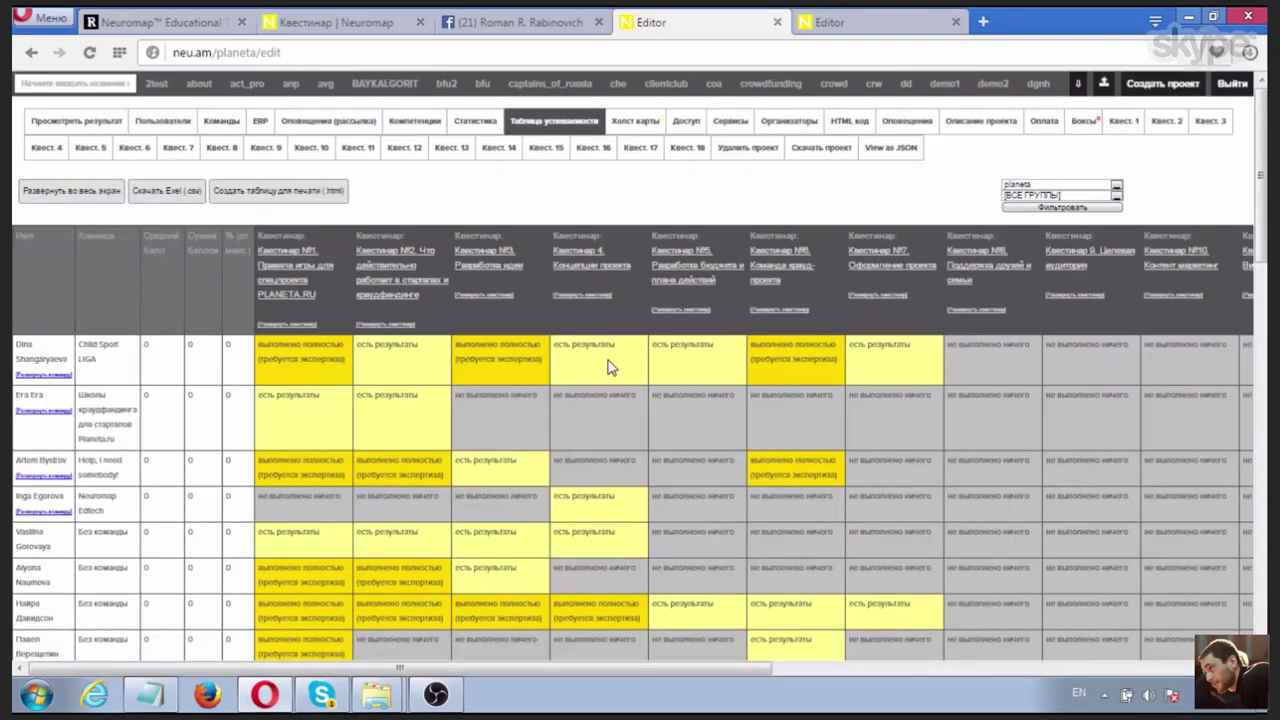
pyautogui.scroll(-10, 754, 352)
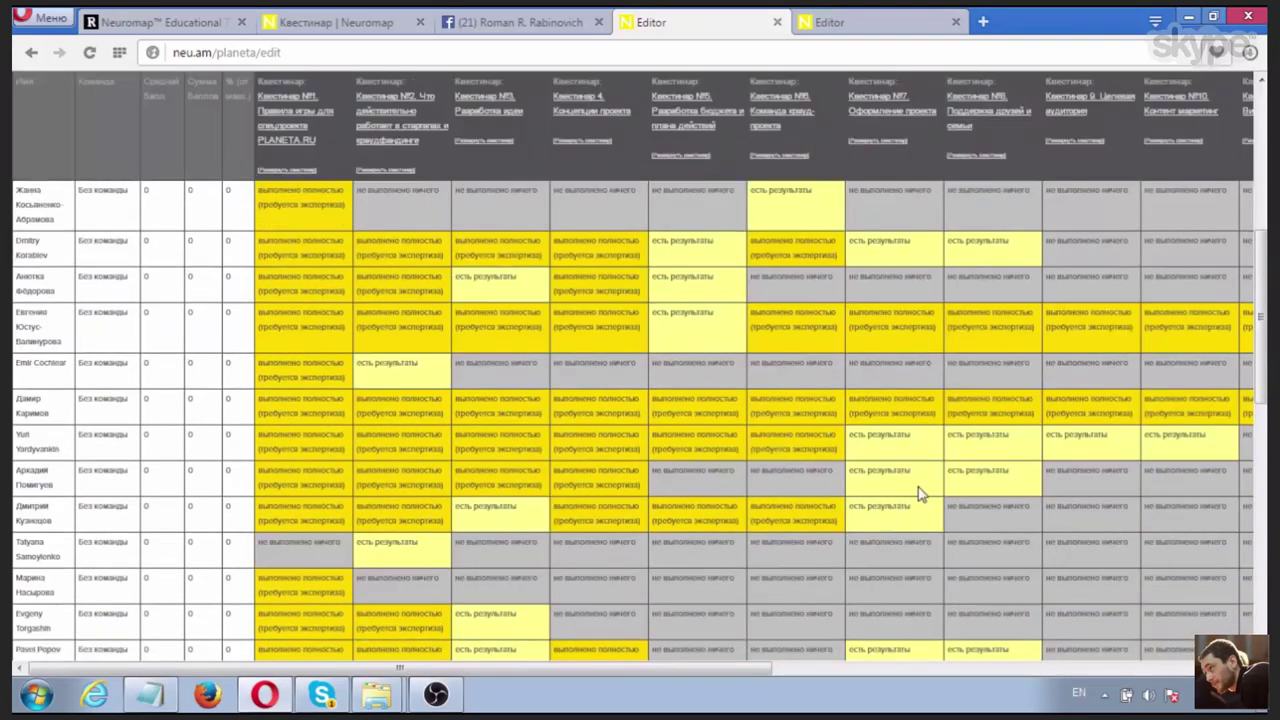
# Step: Examine how far the most advanced participants got in the later quests up to Квестинар №17, and return to the first quests
pyautogui.moveTo(697, 668); pyautogui.dragTo(1134, 668)
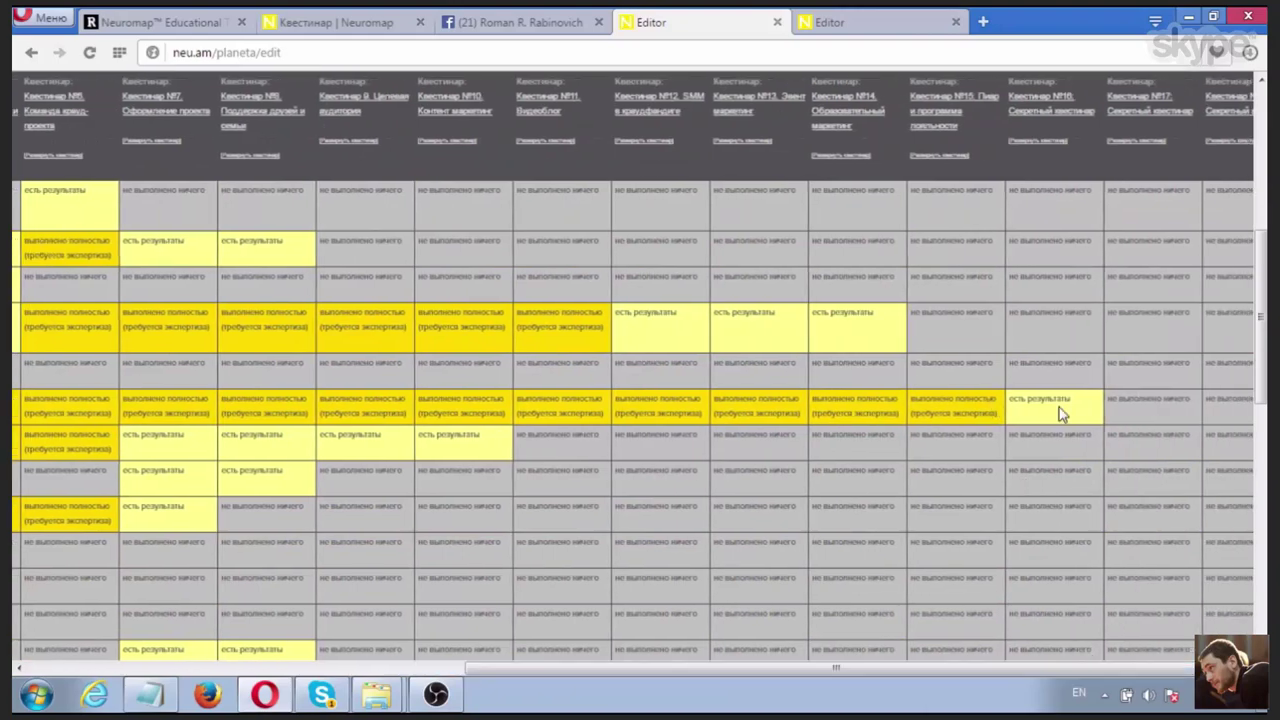
pyautogui.moveTo(898, 668); pyautogui.dragTo(472, 650)
pyautogui.scroll(5, 602, 450)
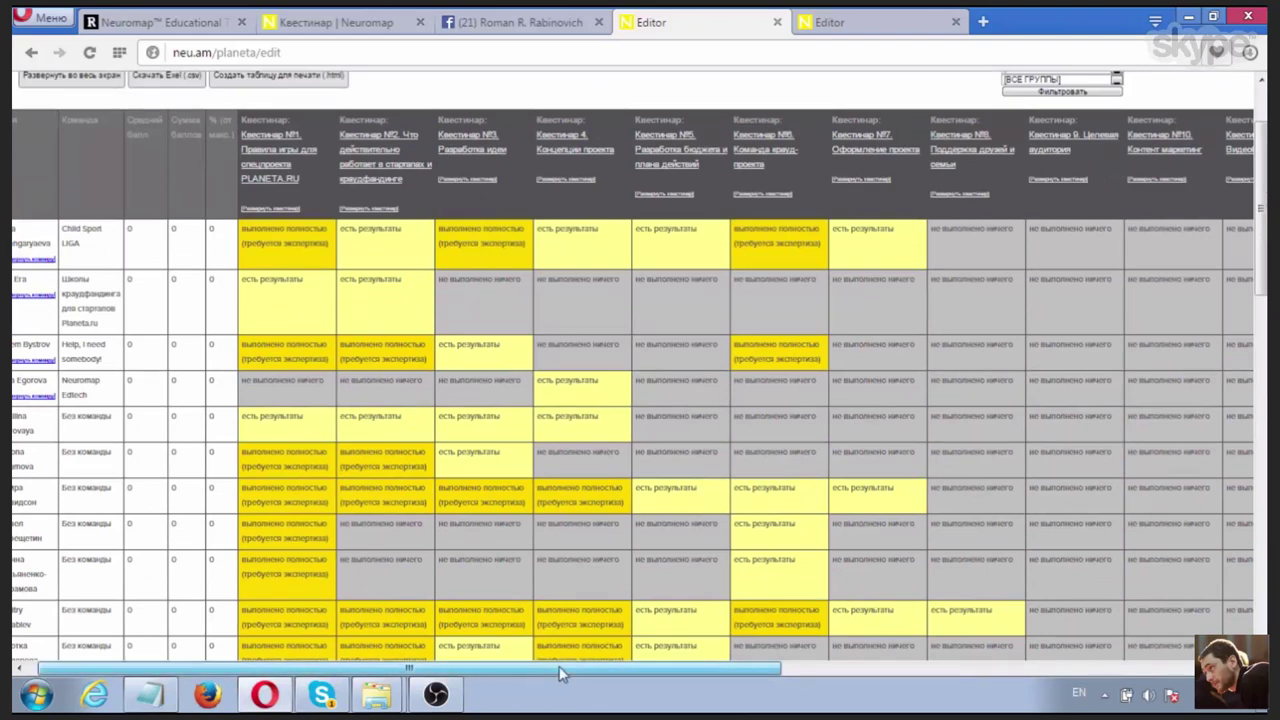
pyautogui.moveTo(768, 668); pyautogui.dragTo(473, 664)
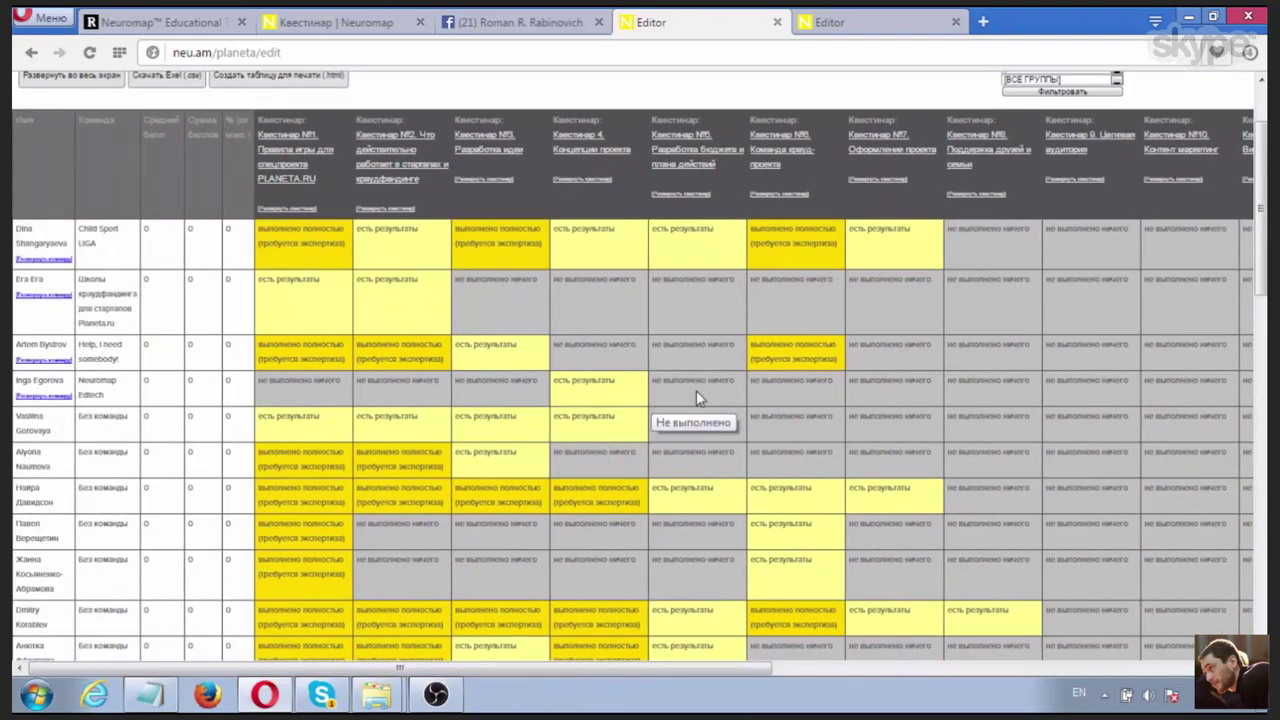
# Step: Compare the active participants with those further down the table who did little beyond Квестинар №1
pyautogui.scroll(-3, 808, 405)
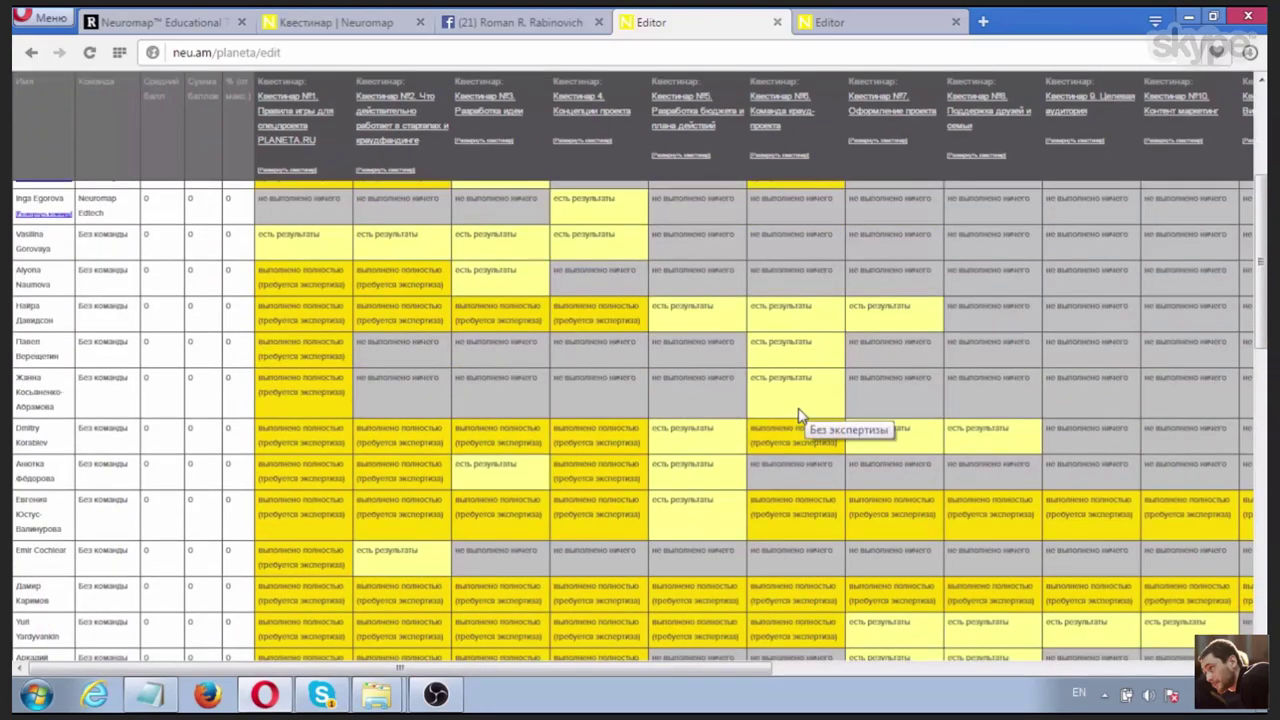
pyautogui.scroll(-5, 810, 400)
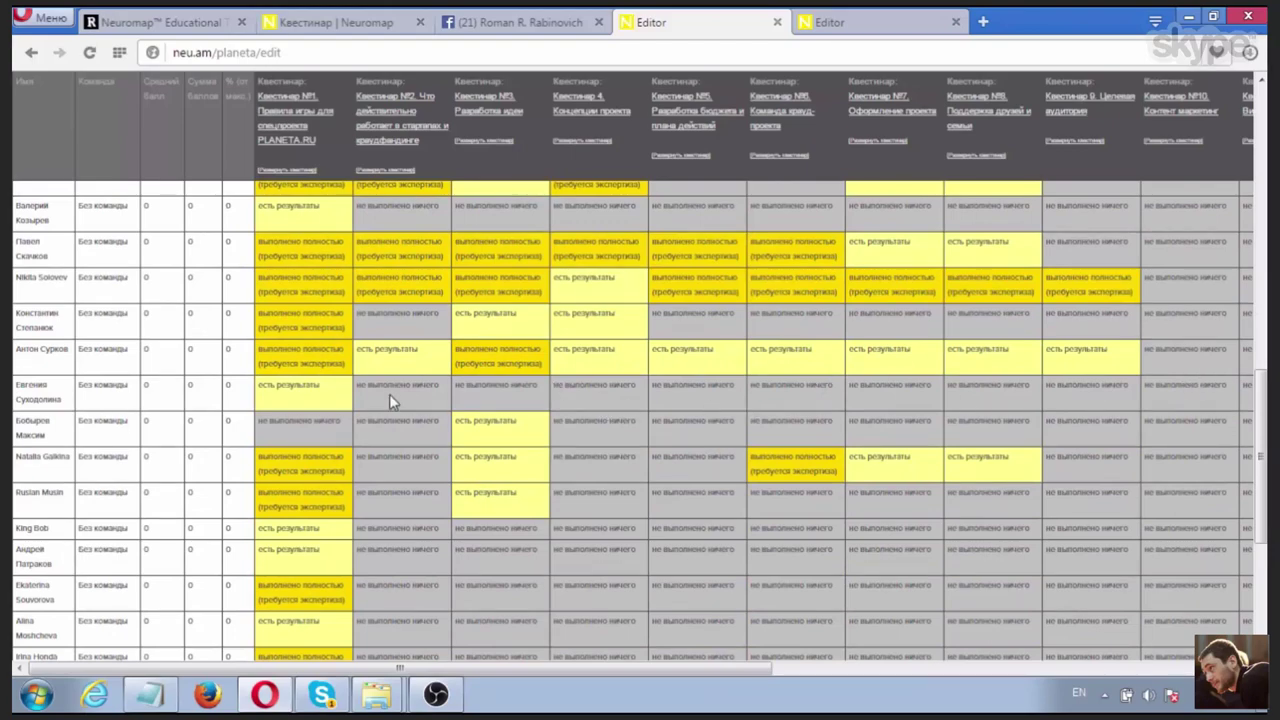
pyautogui.scroll(-3, 725, 560)
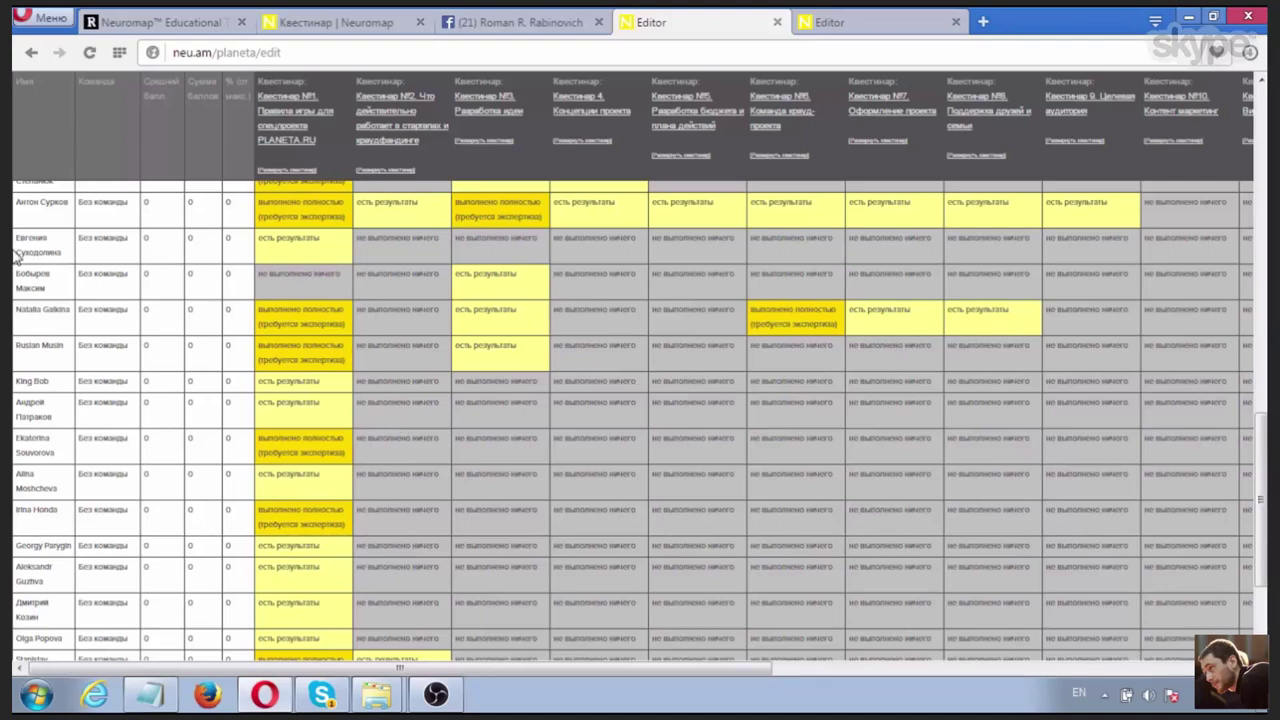
pyautogui.scroll(-5, 258, 283)
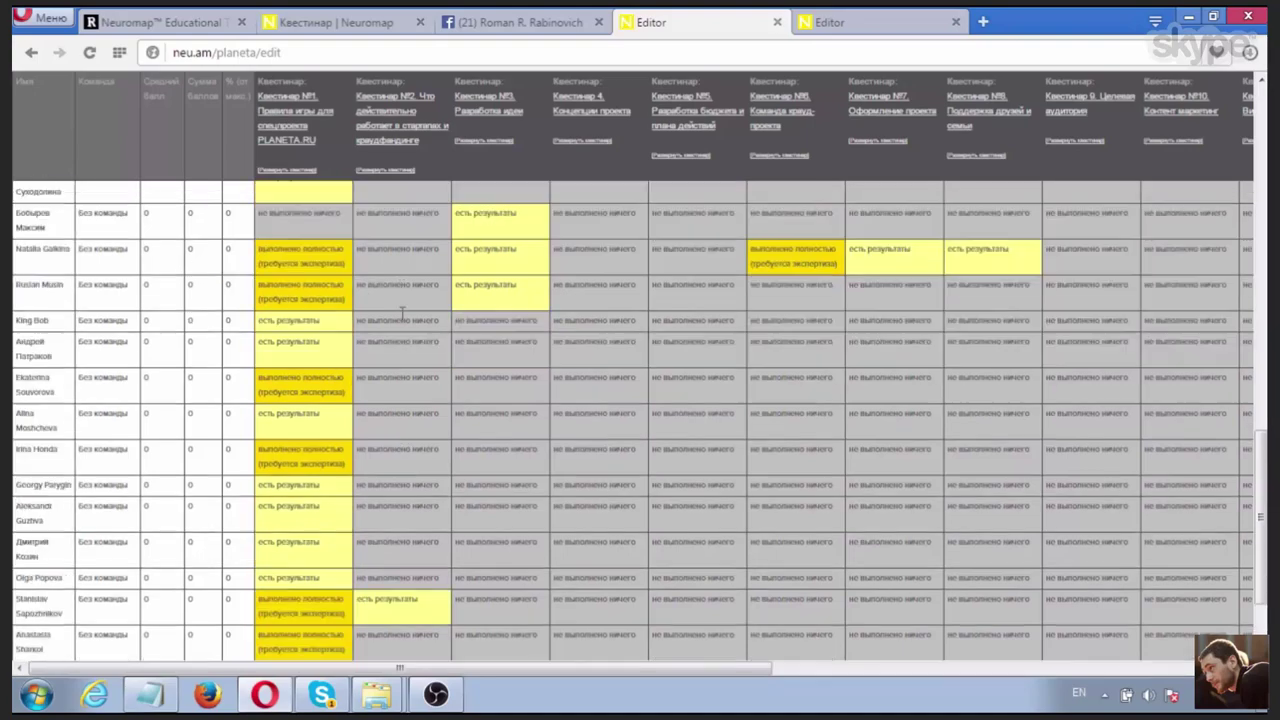
pyautogui.scroll(5, 310, 580)
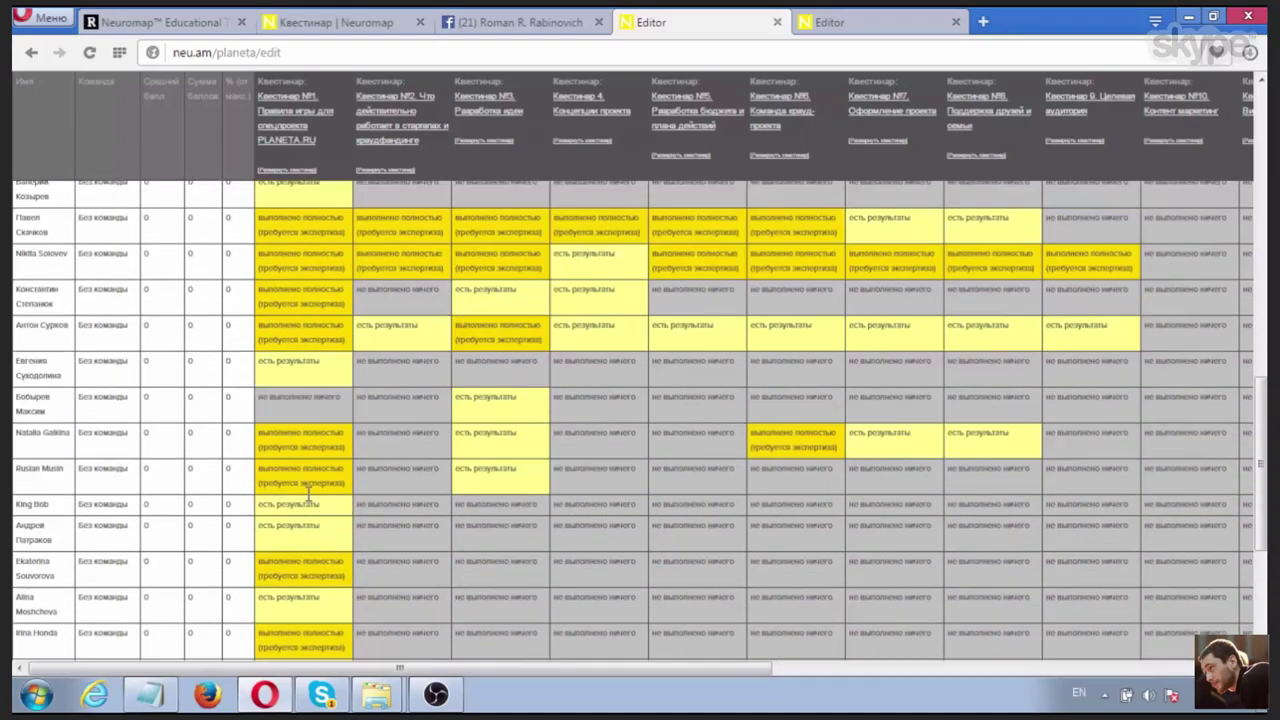
pyautogui.scroll(-5, 334, 491)
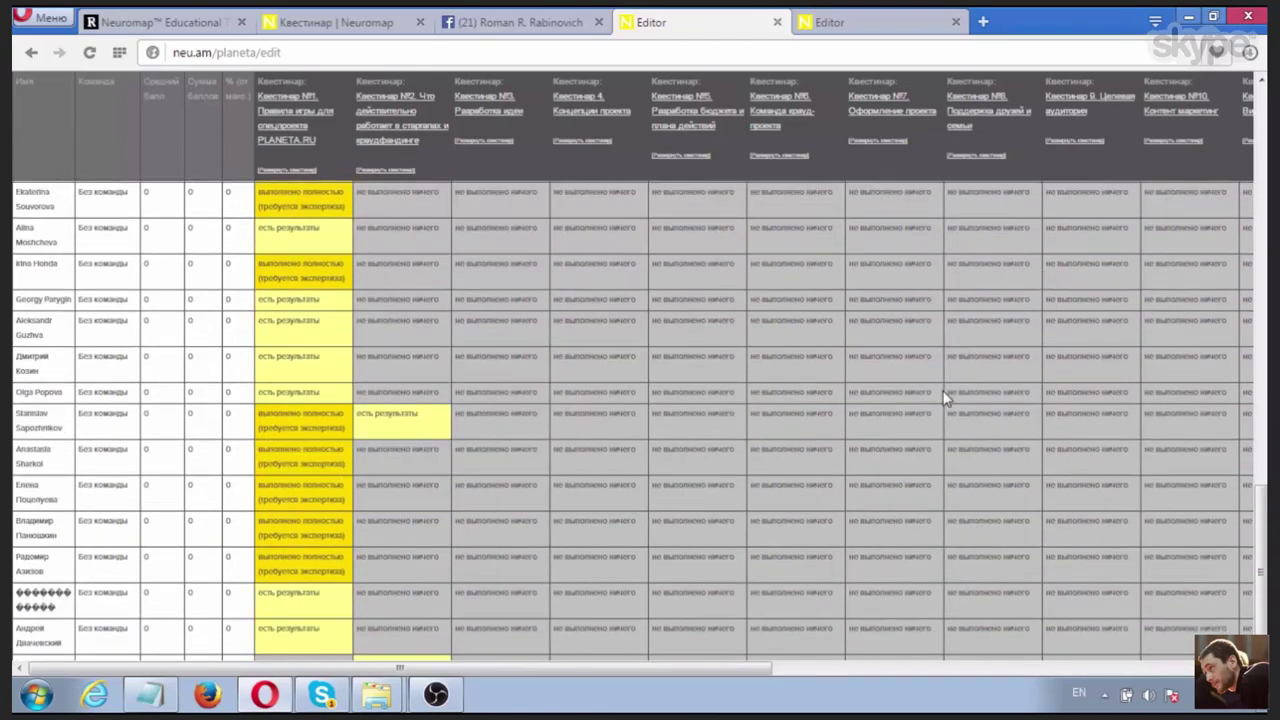
pyautogui.scroll(-10, 946, 398)
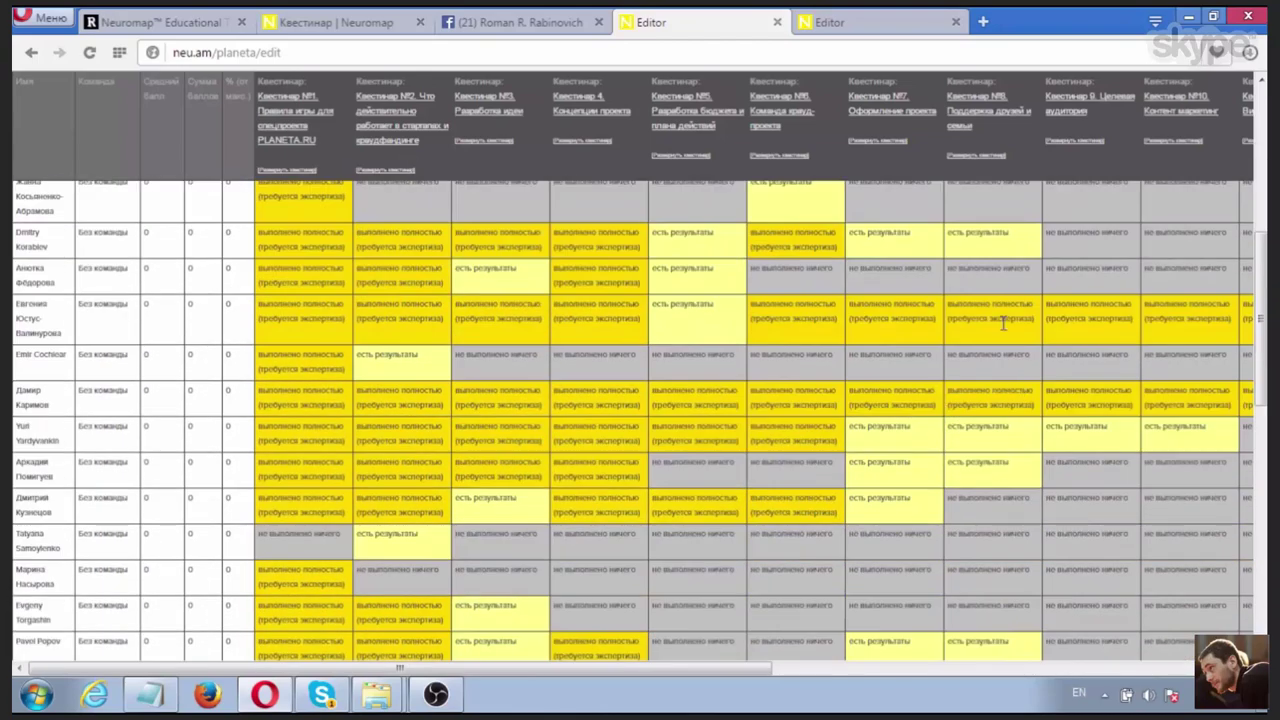
pyautogui.scroll(10, 1003, 322)
pyautogui.scroll(-5, 790, 325)
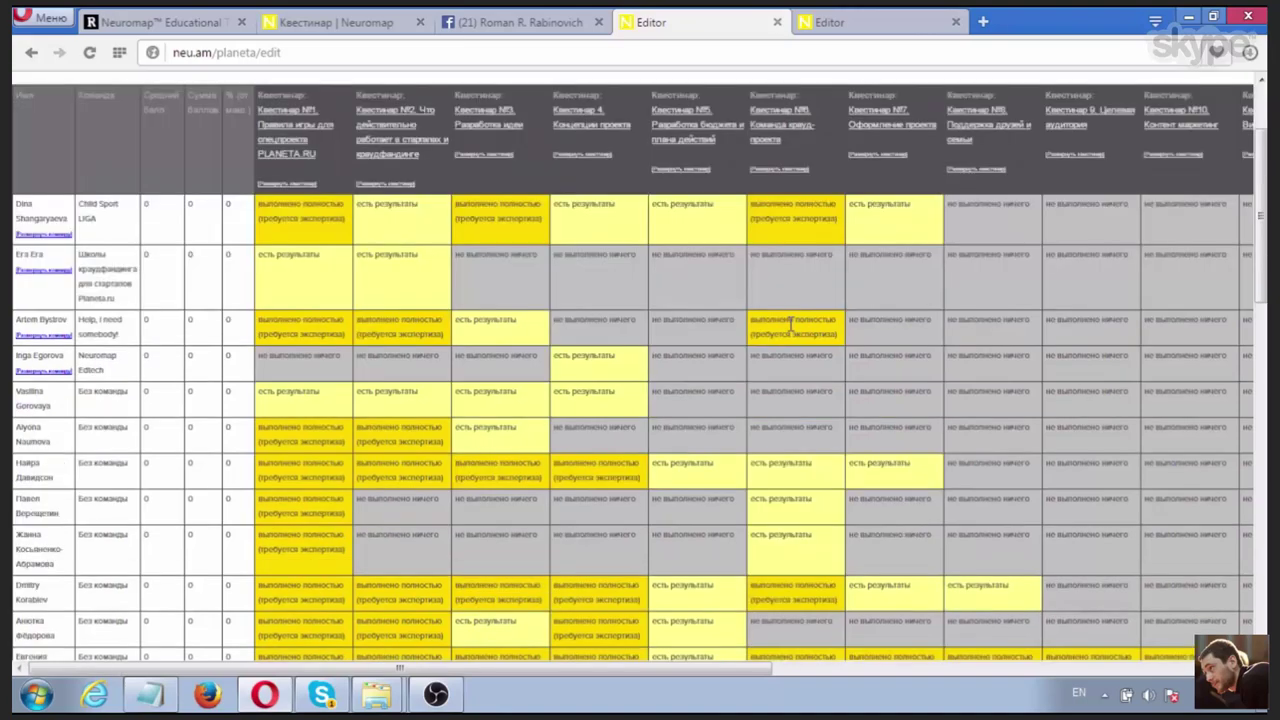
pyautogui.scroll(-10, 792, 335)
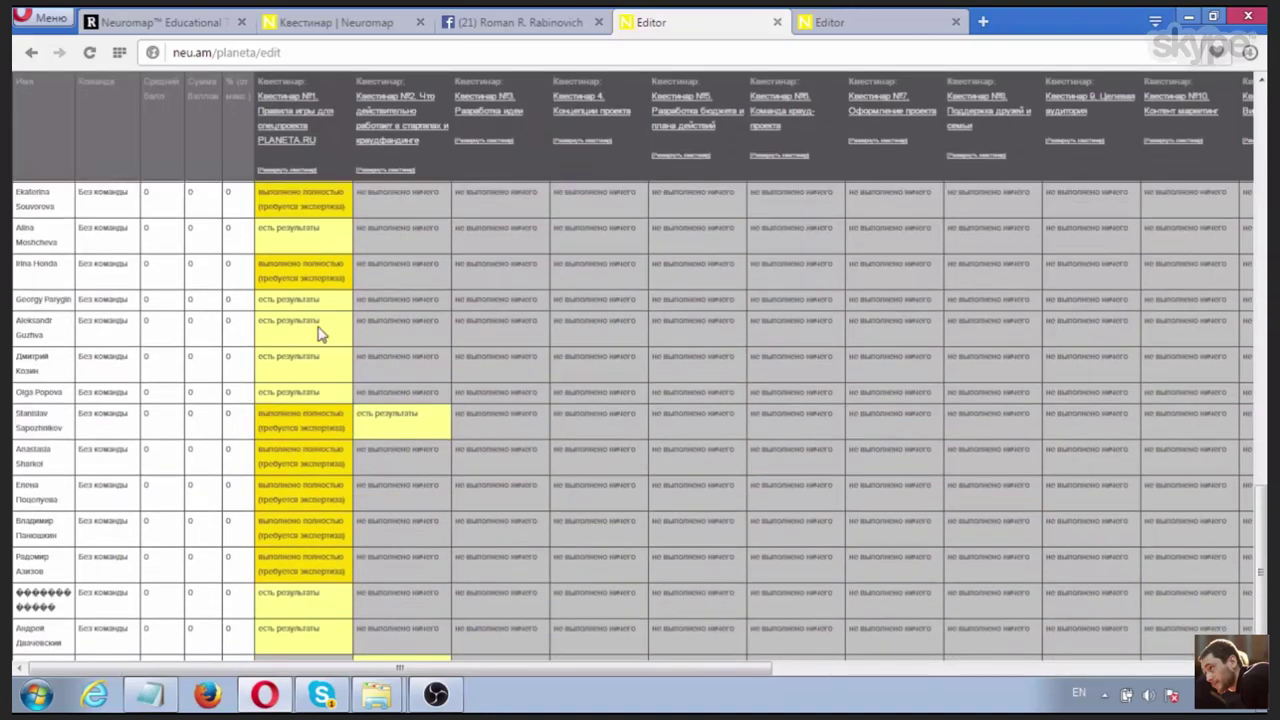
pyautogui.scroll(5, 300, 590)
pyautogui.scroll(-5, 289, 530)
pyautogui.scroll(3, 289, 525)
pyautogui.scroll(3, 289, 528)
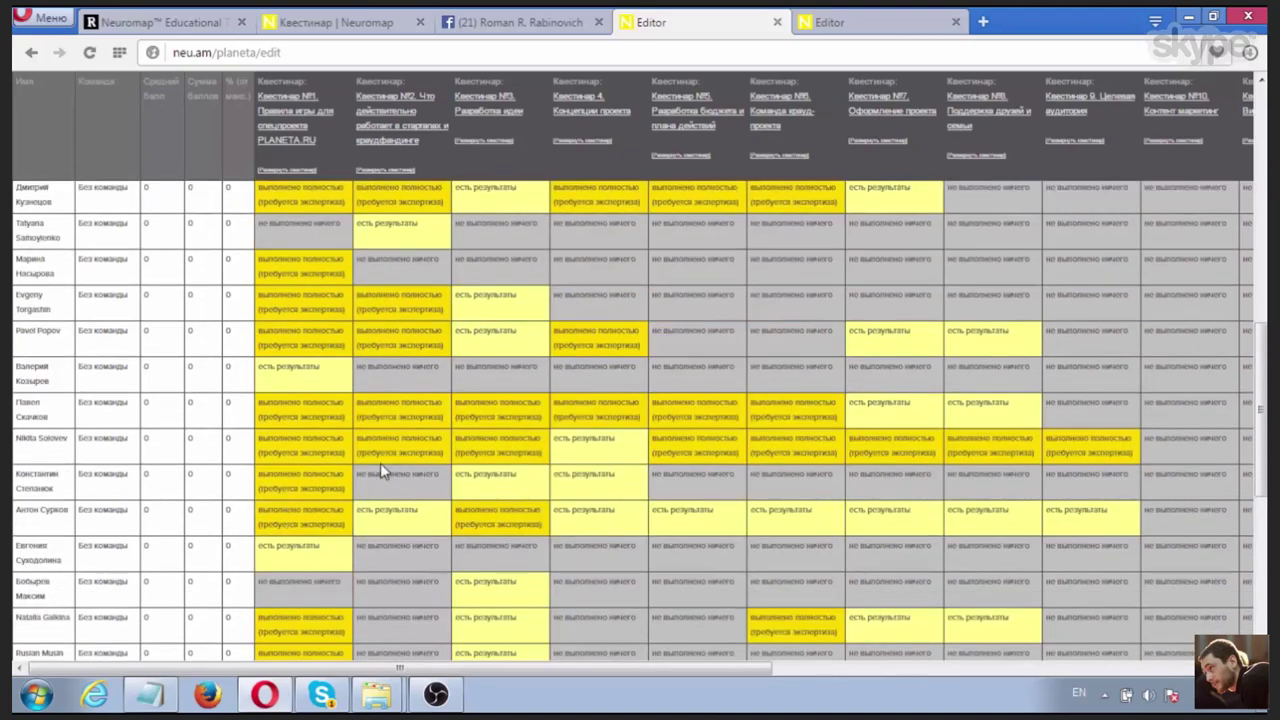
# Step: Expand Квестинар №2 into its steps to check the participants' answer statuses, and collapse it again
pyautogui.click(404, 170)
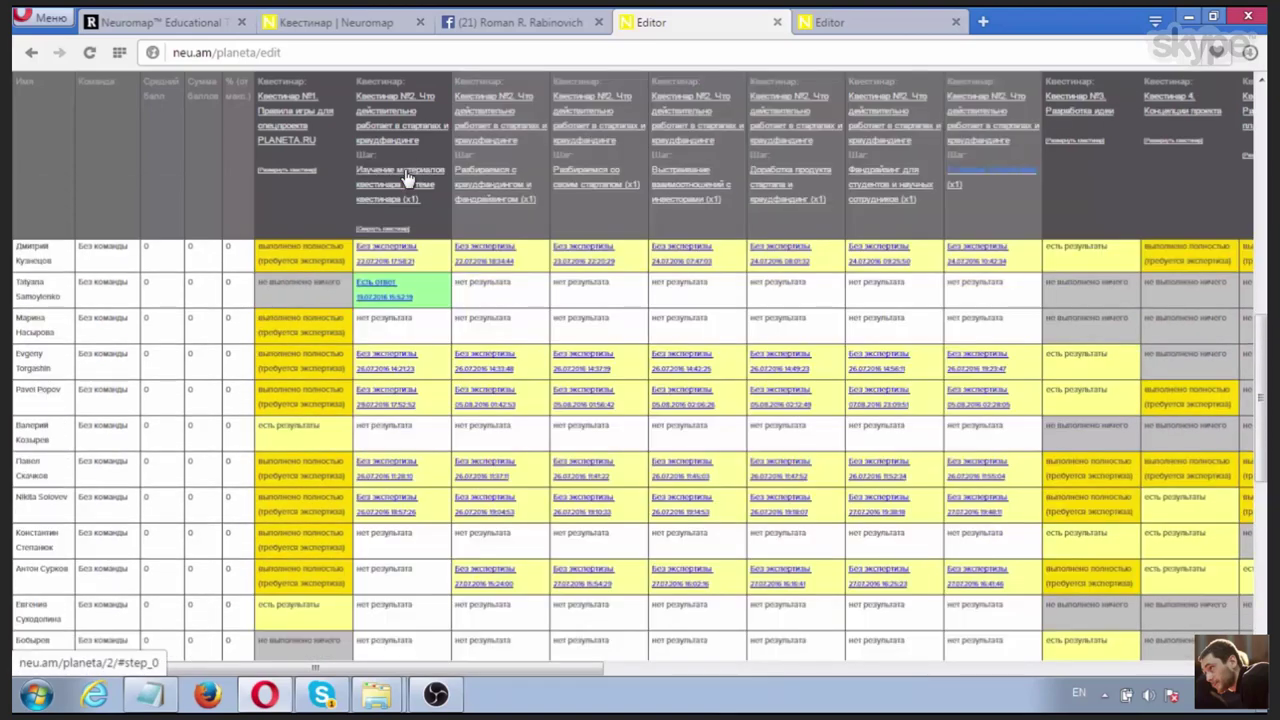
pyautogui.click(383, 231)
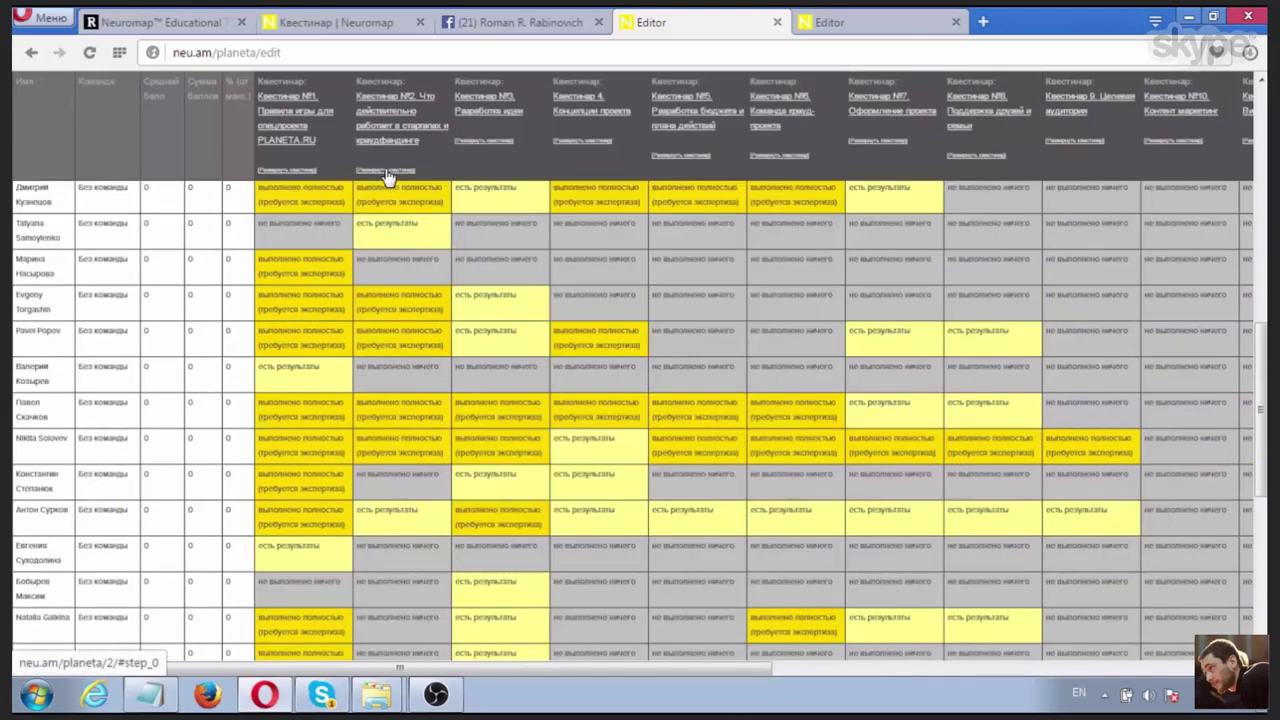
pyautogui.click(386, 172)
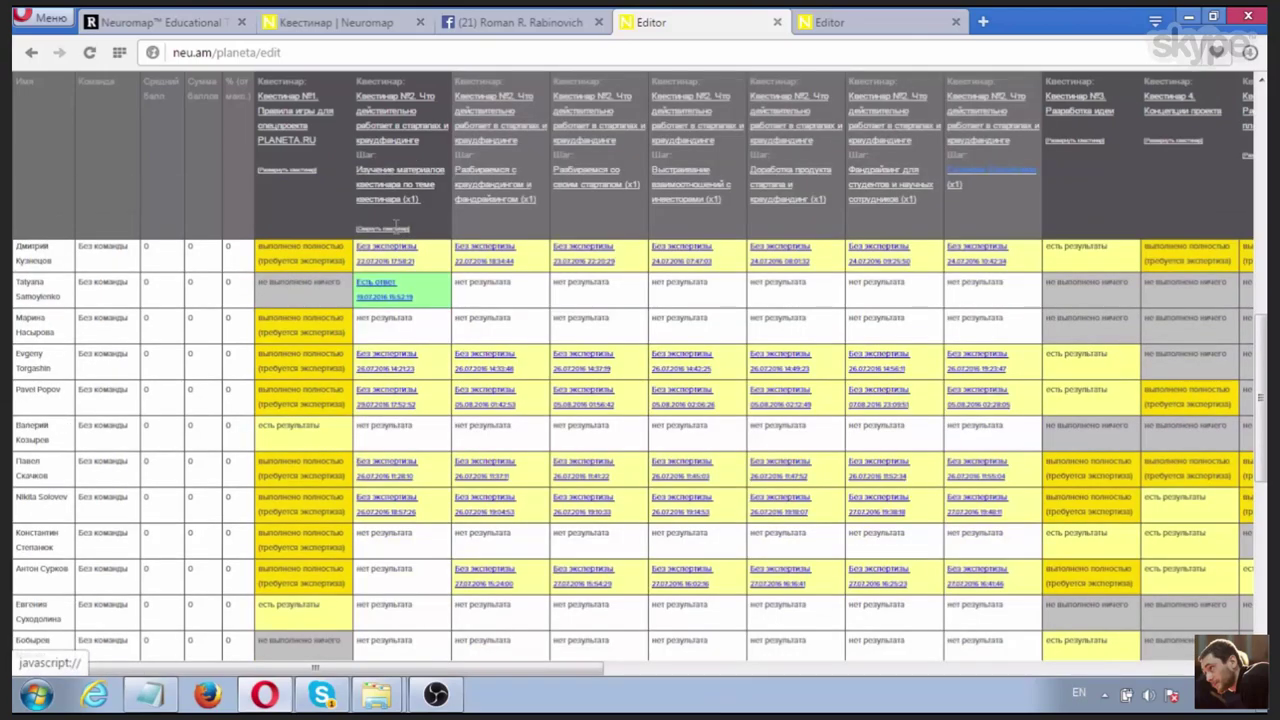
pyautogui.click(395, 227)
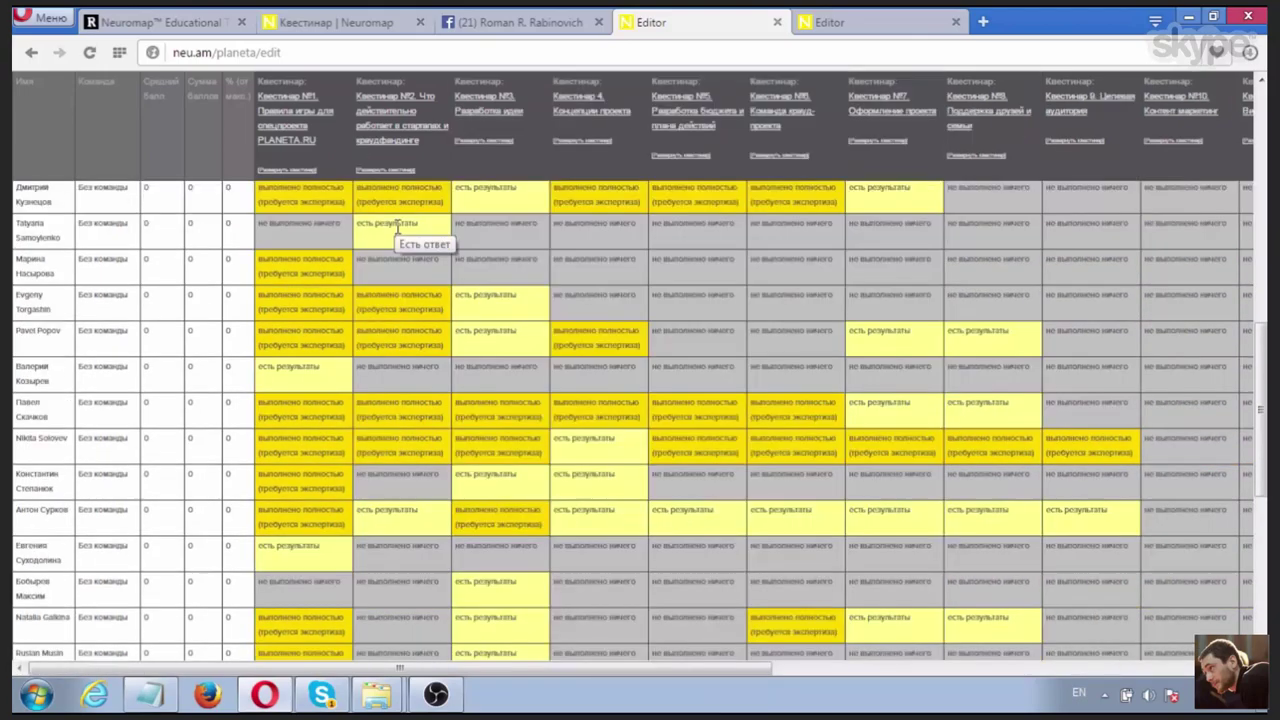
# Step: Expand Квестинар №3 and Квестинар №2 together to view their step results, and collapse both quests
pyautogui.click(492, 148)
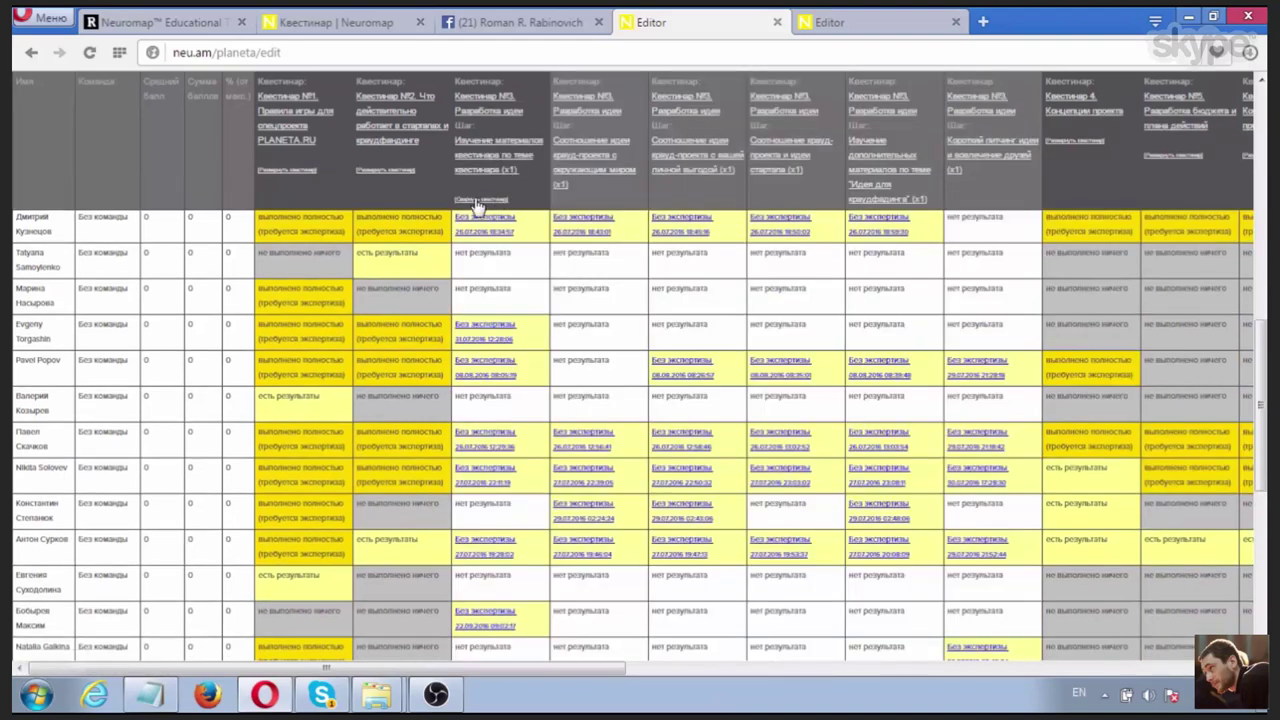
pyautogui.click(392, 171)
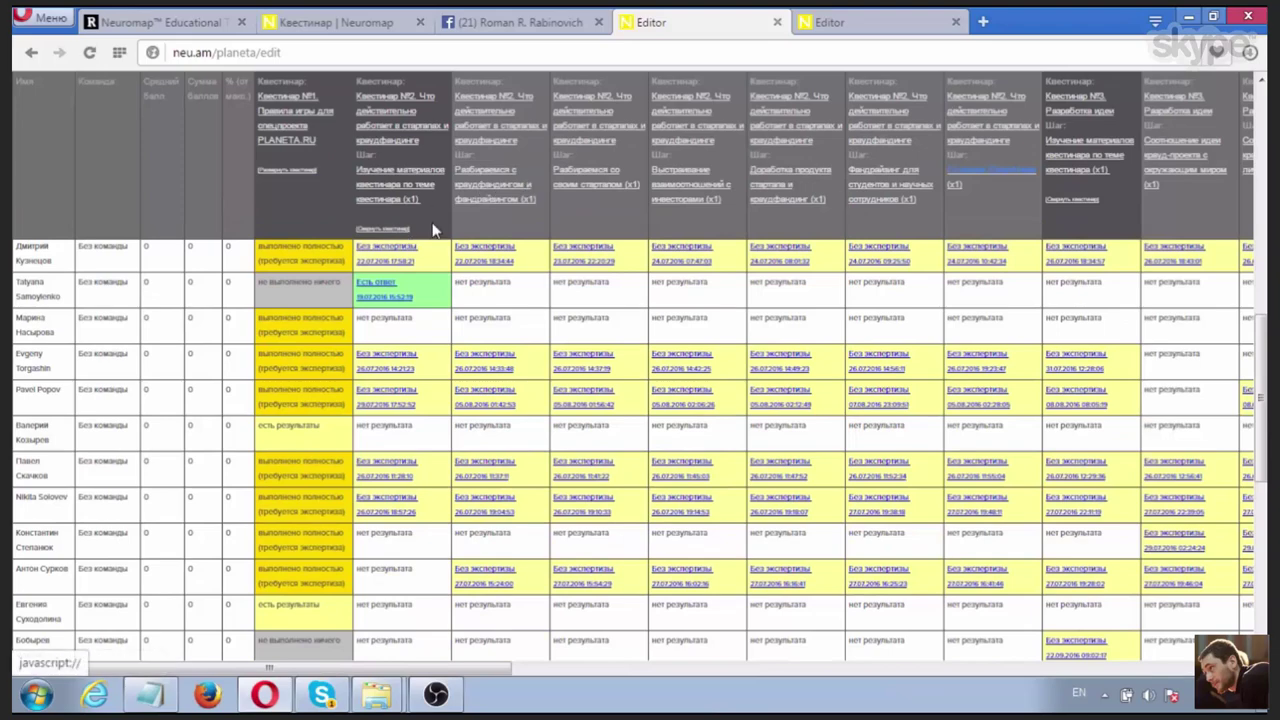
pyautogui.click(484, 207)
pyautogui.click(603, 214)
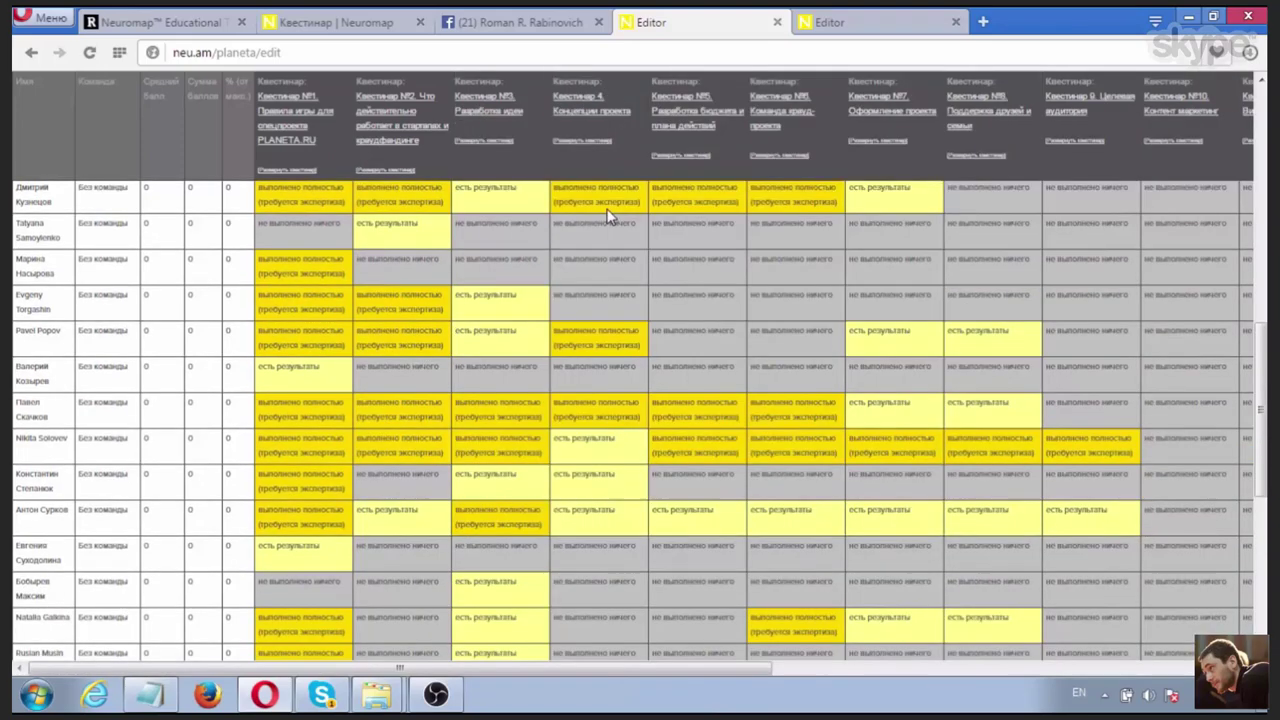
# Step: Switch from the planeta project to the editor of the iidf project and open its performance table (Таблица успеваемости)
pyautogui.scroll(10, 892, 390)
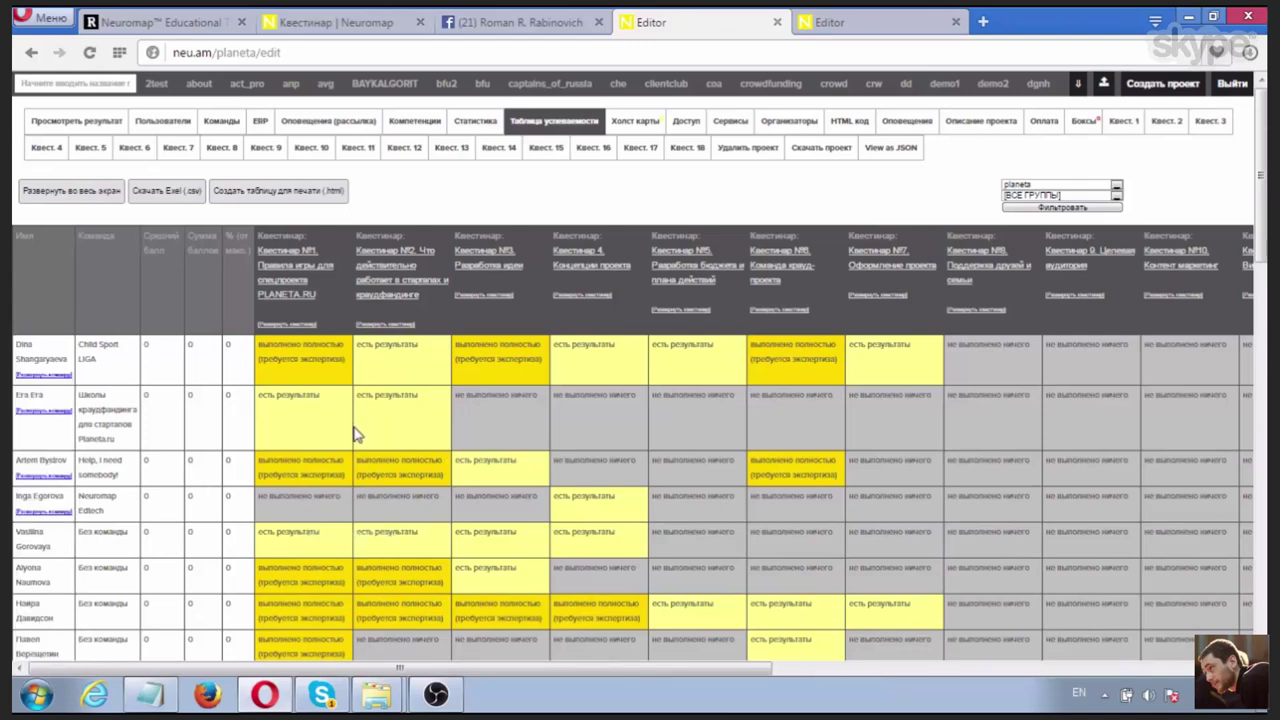
pyautogui.scroll(-2, 281, 429)
pyautogui.scroll(2, 281, 429)
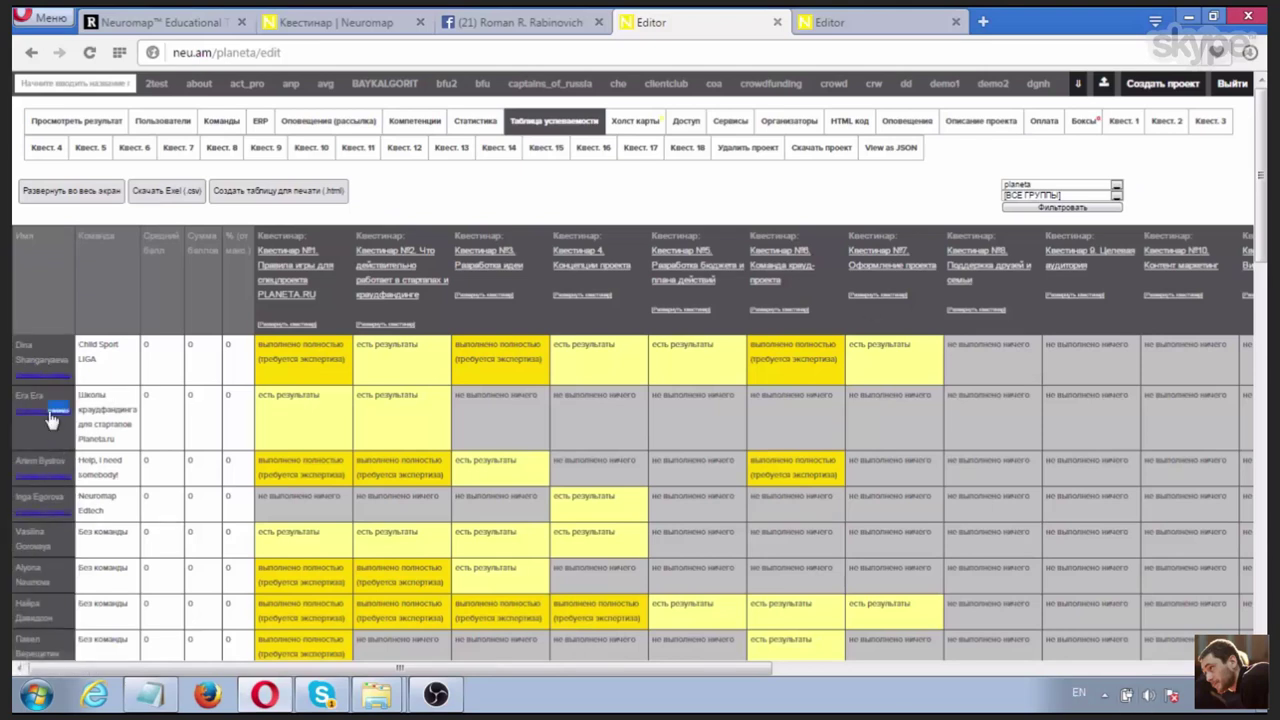
pyautogui.doubleClick(238, 53)
pyautogui.write('iidf')
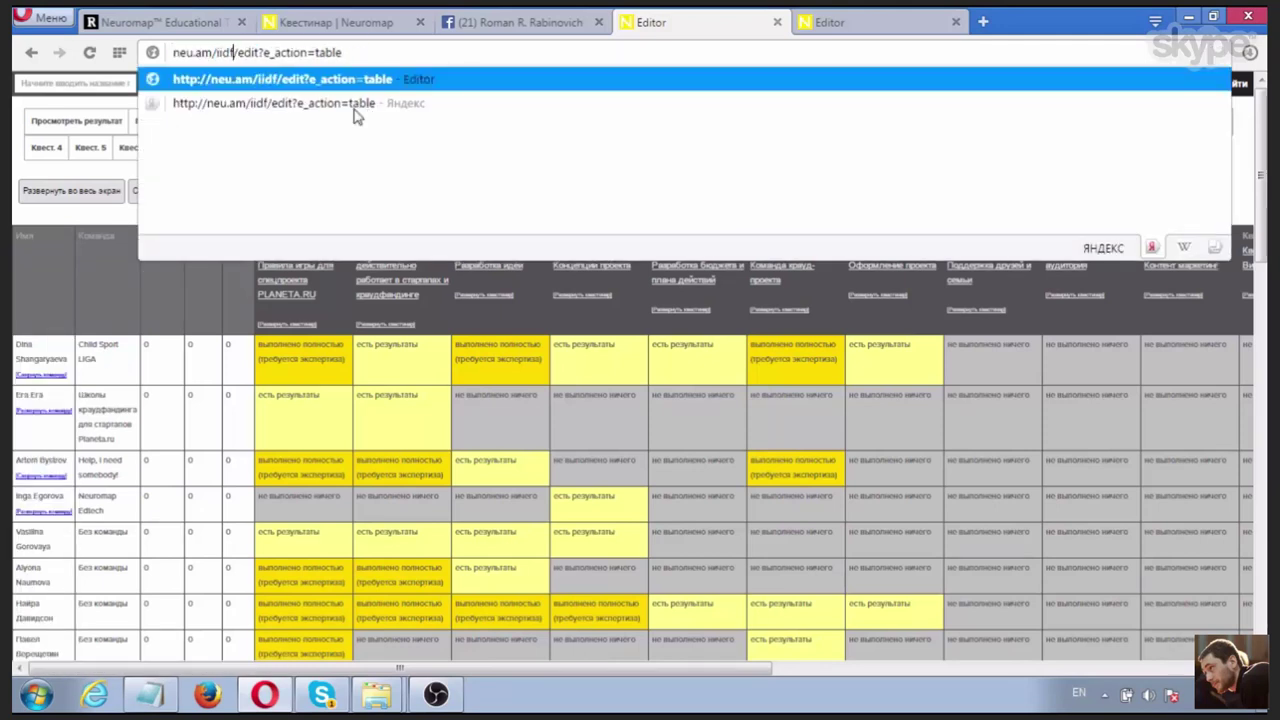
pyautogui.press('Right')
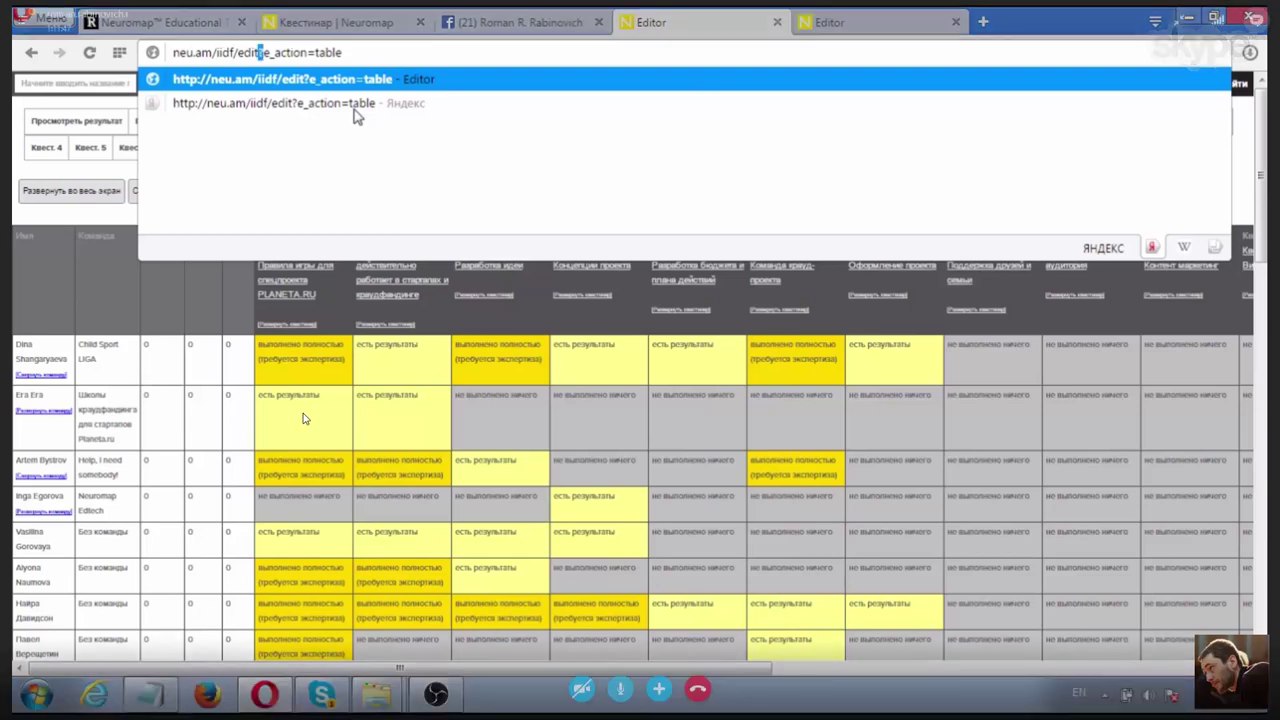
pyautogui.hotkey('shift', 'End')
pyautogui.press('Delete')
pyautogui.press('Return')
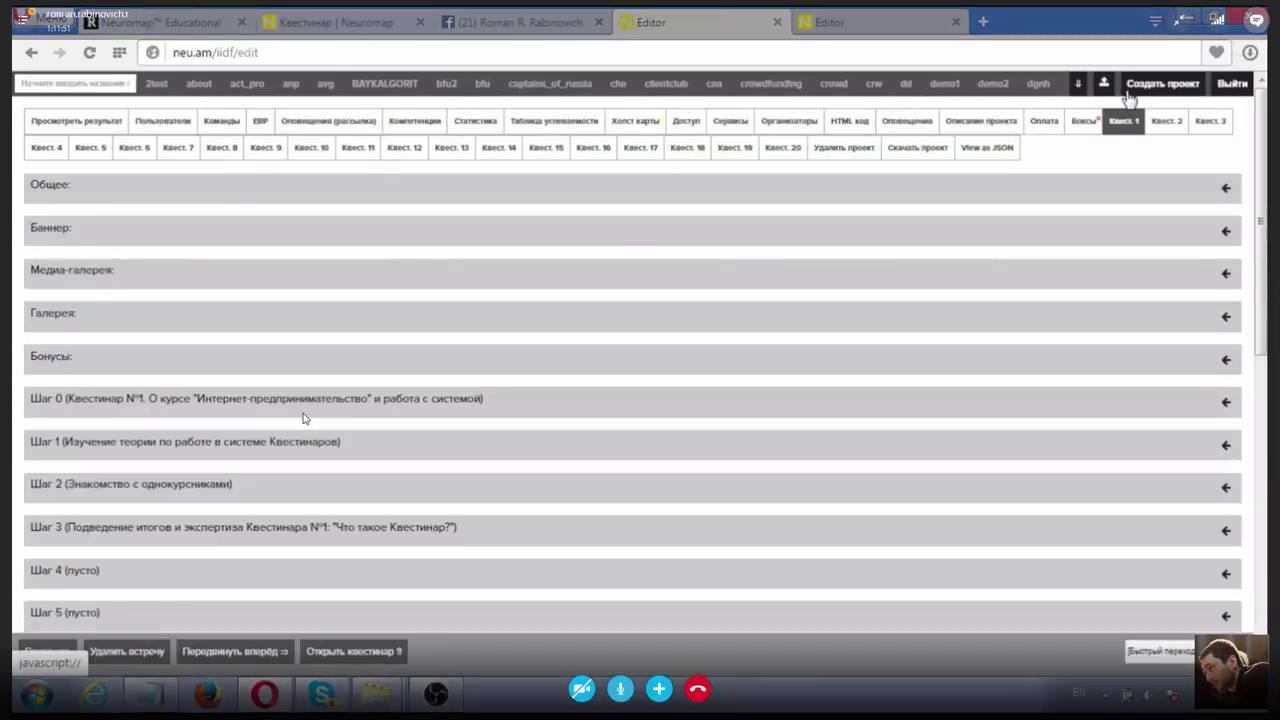
pyautogui.click(1079, 86)
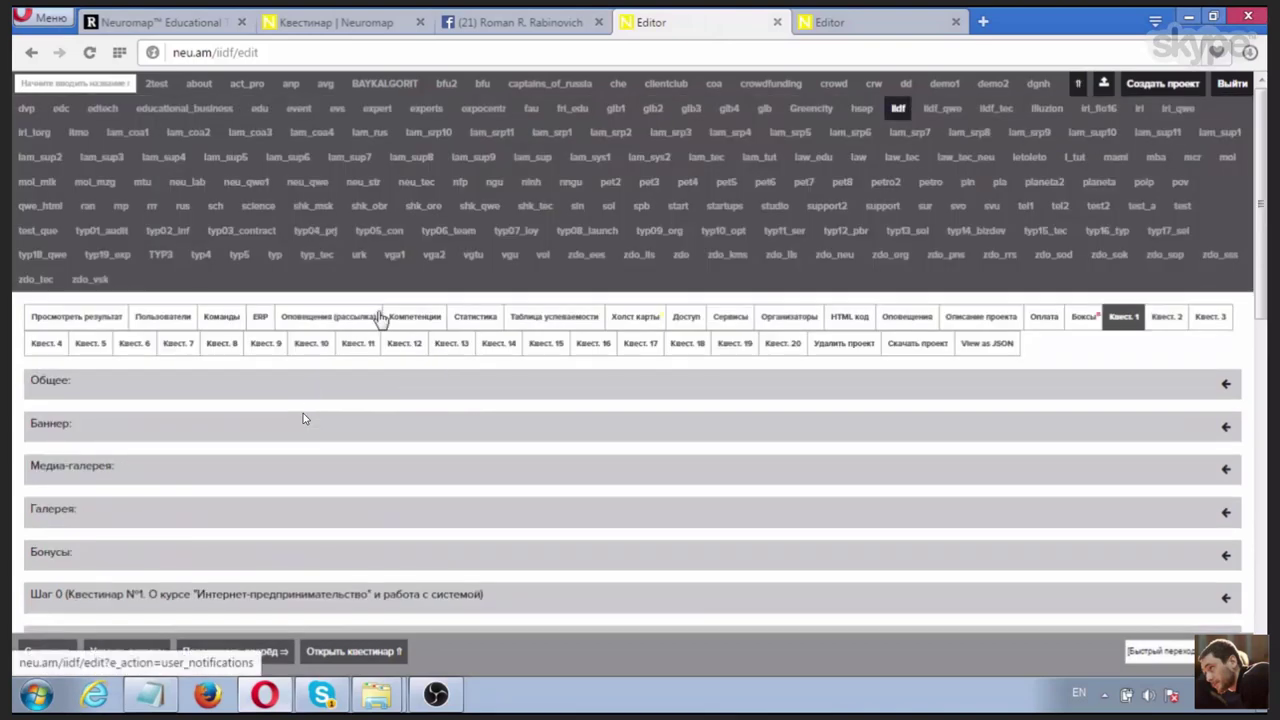
pyautogui.click(554, 316)
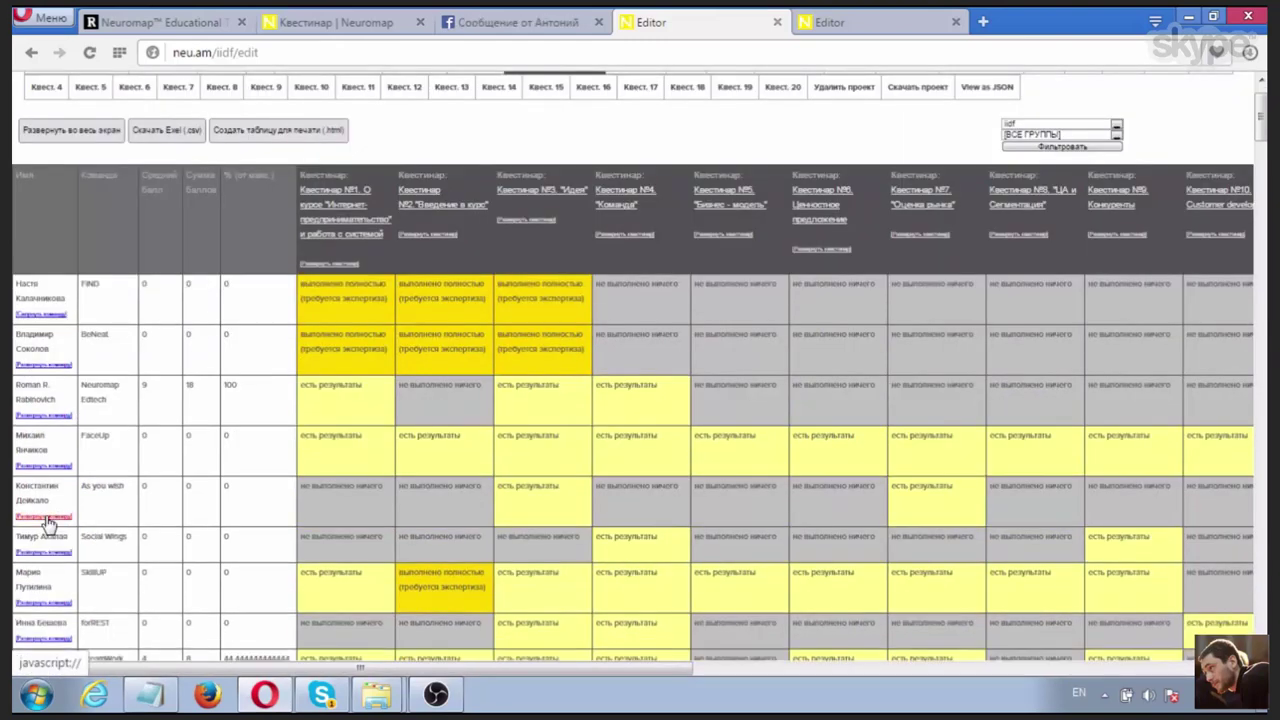
# Step: Expand the As you wish team in the iidf table and highlight its second member's scores and Квестинар №1 status
pyautogui.moveTo(127, 585); pyautogui.dragTo(85, 497)
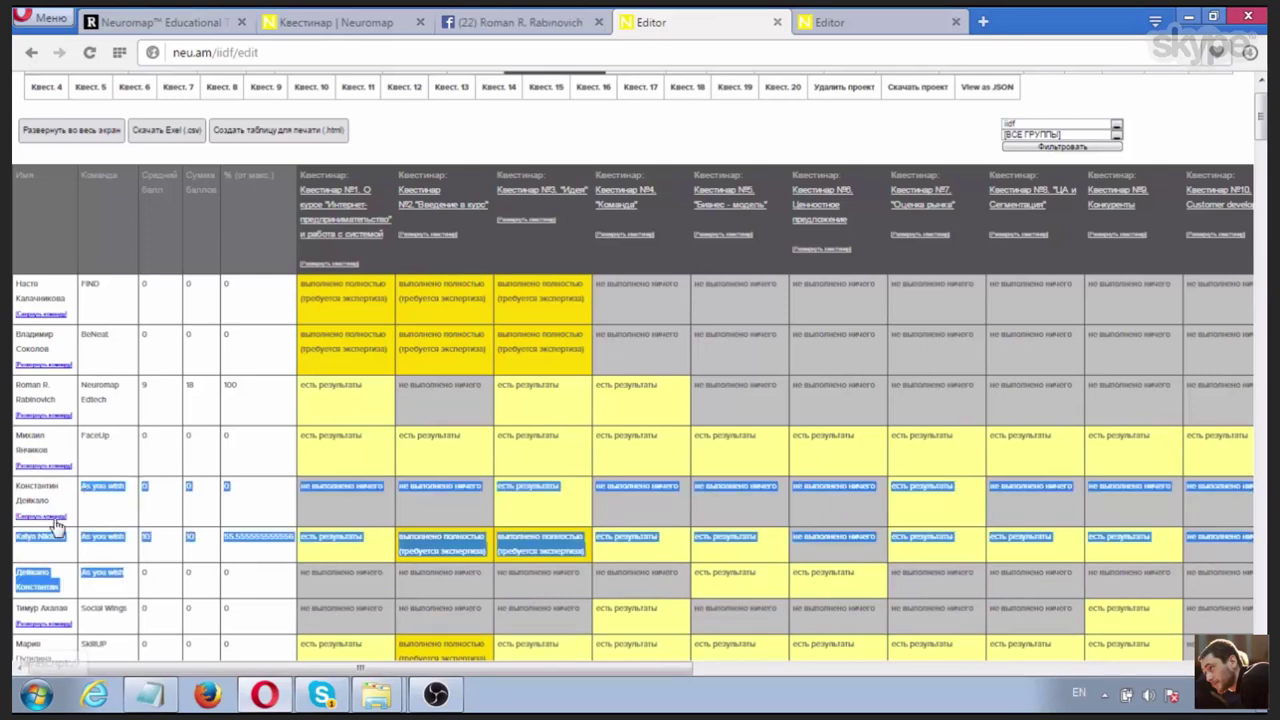
pyautogui.click(380, 534)
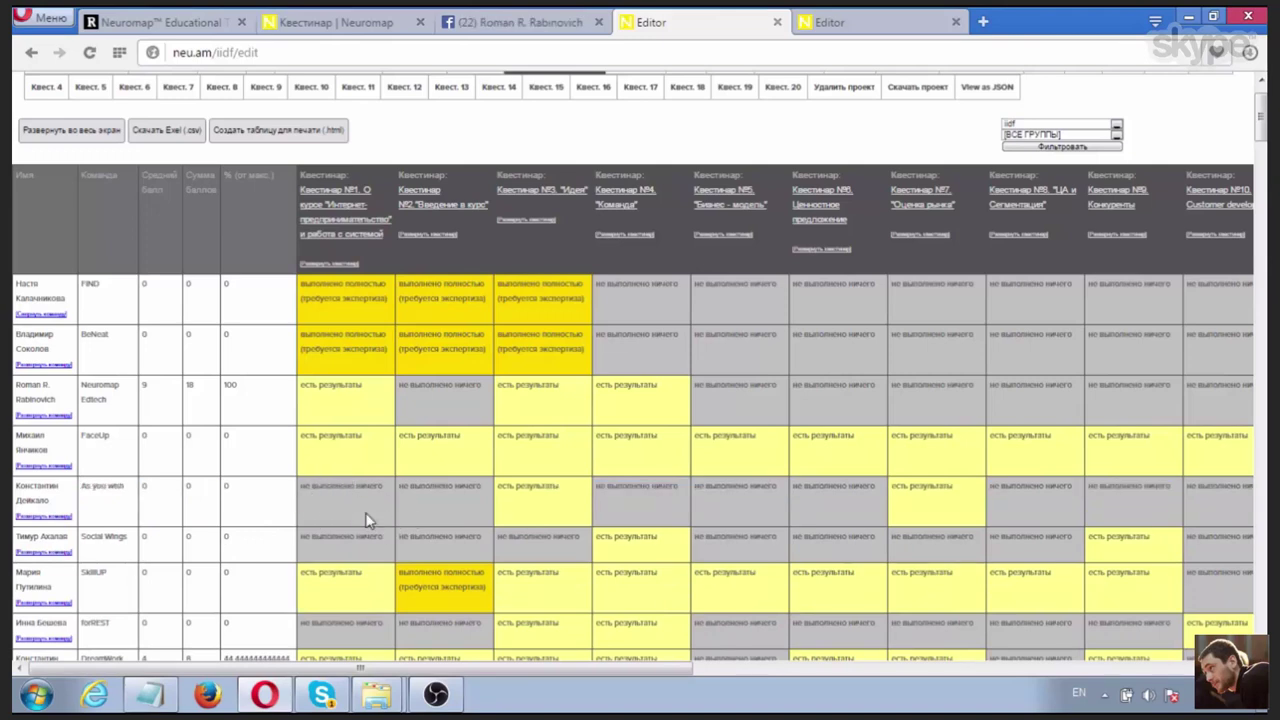
pyautogui.click(43, 516)
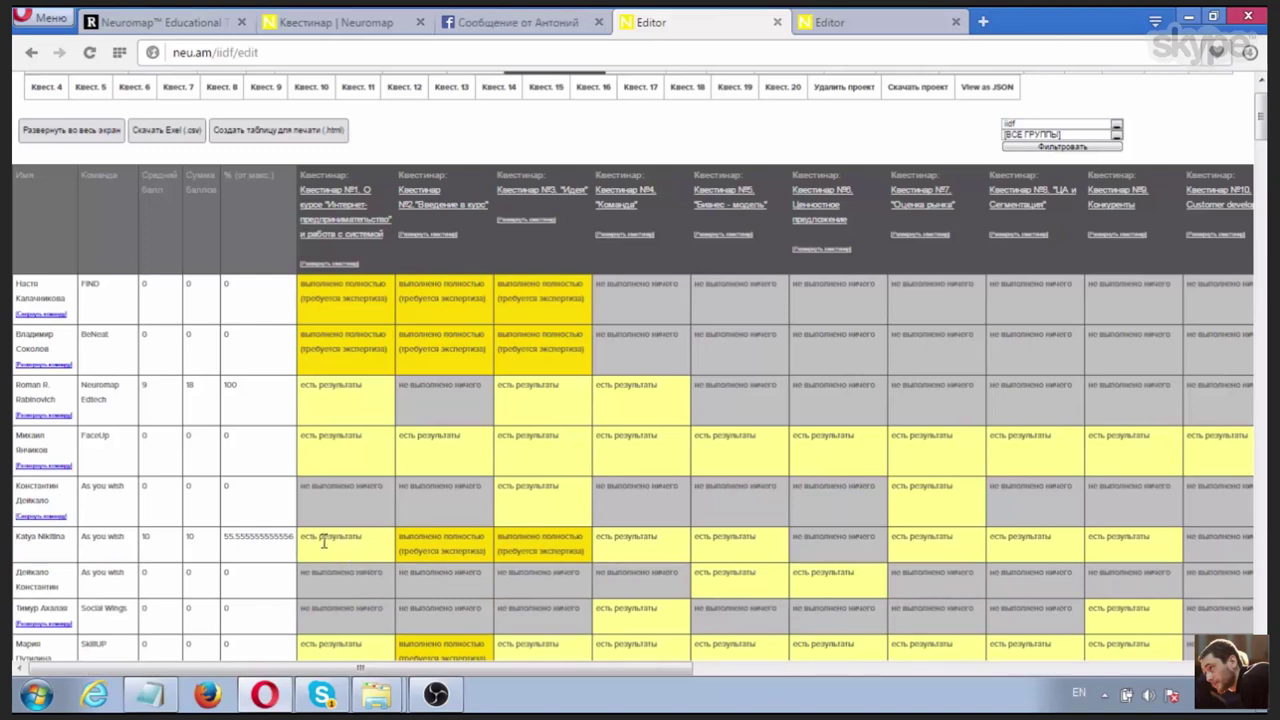
pyautogui.click(58, 516)
pyautogui.moveTo(53, 537); pyautogui.dragTo(368, 553)
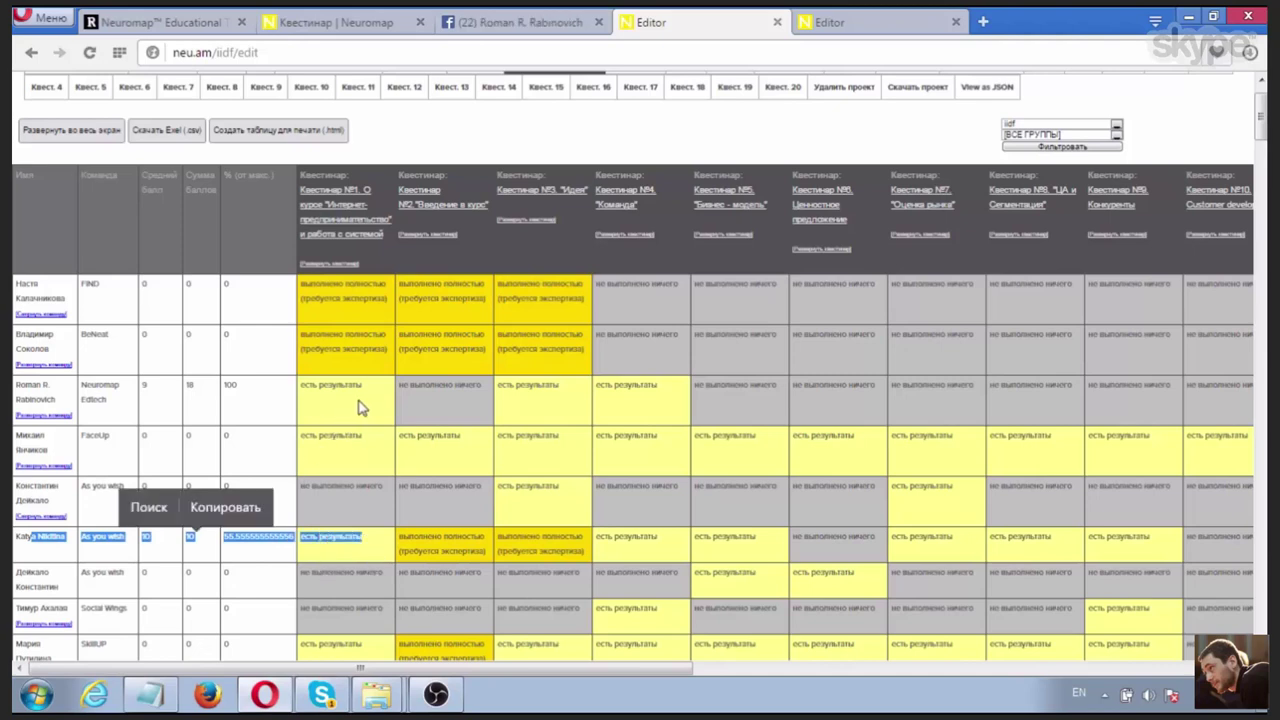
pyautogui.click(360, 550)
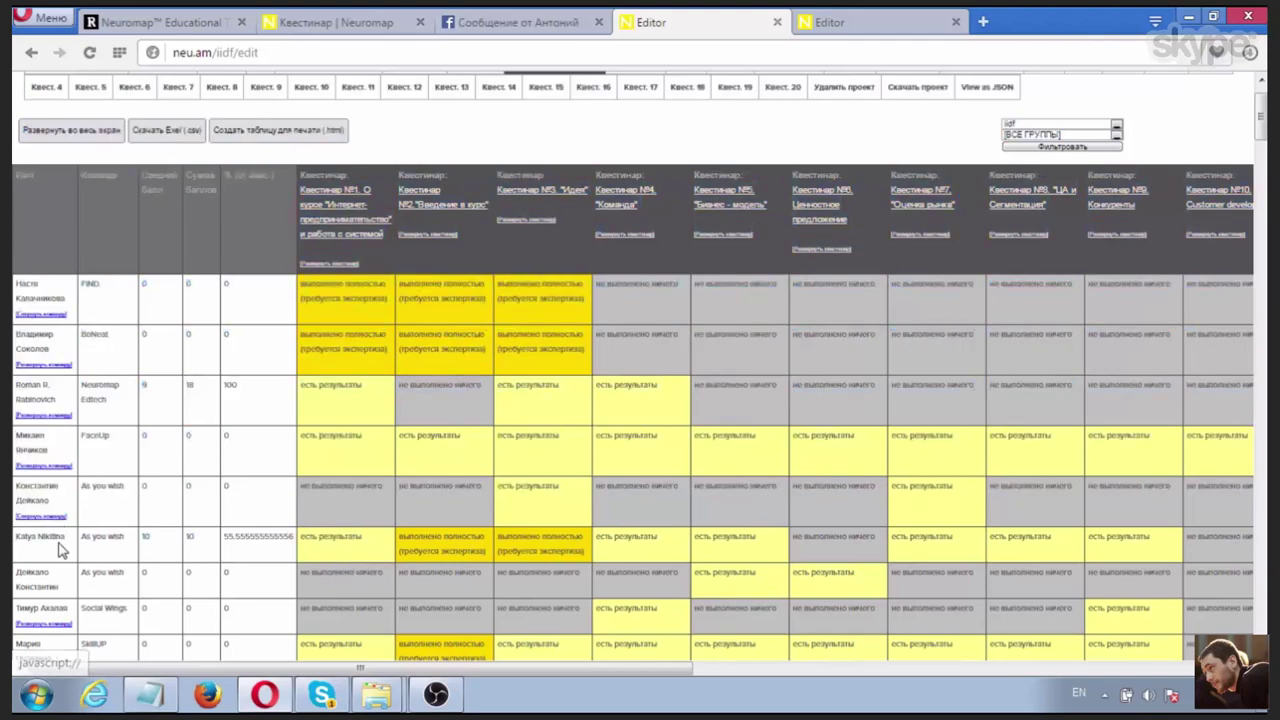
# Step: Collapse the As you wish team, expand it once more to compare its members' results, and collapse it
pyautogui.click(40, 516)
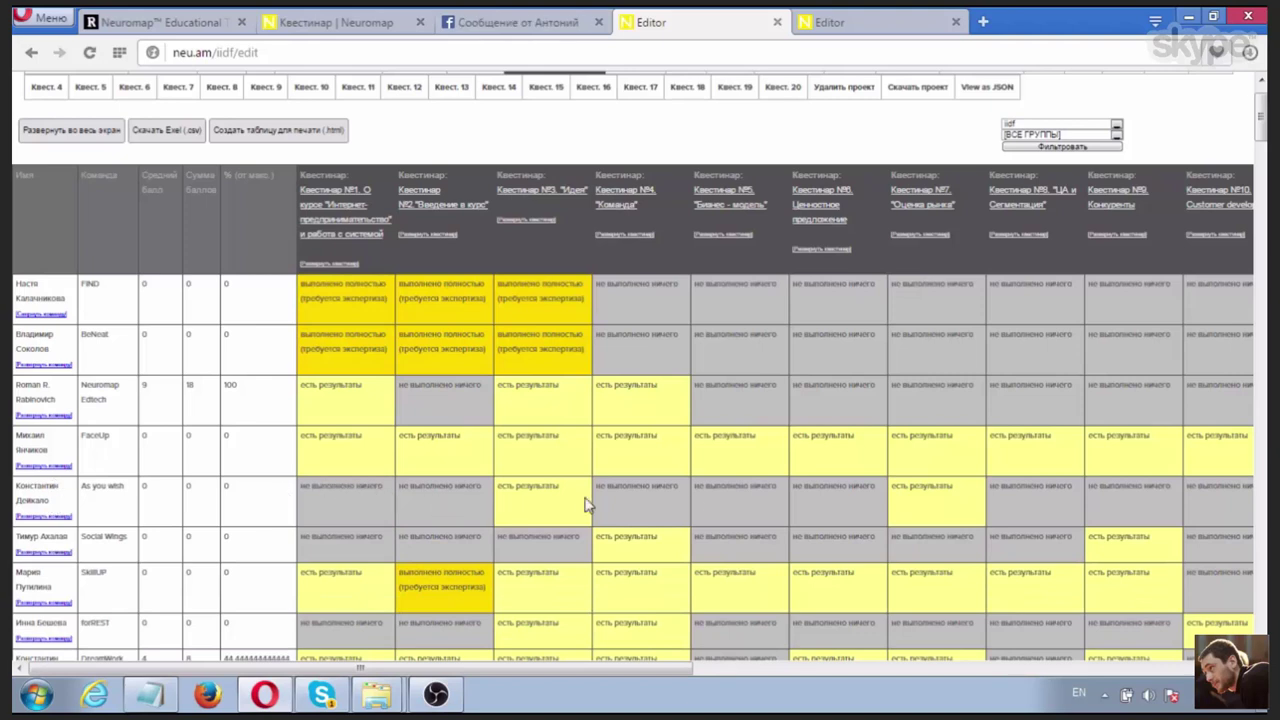
pyautogui.click(55, 517)
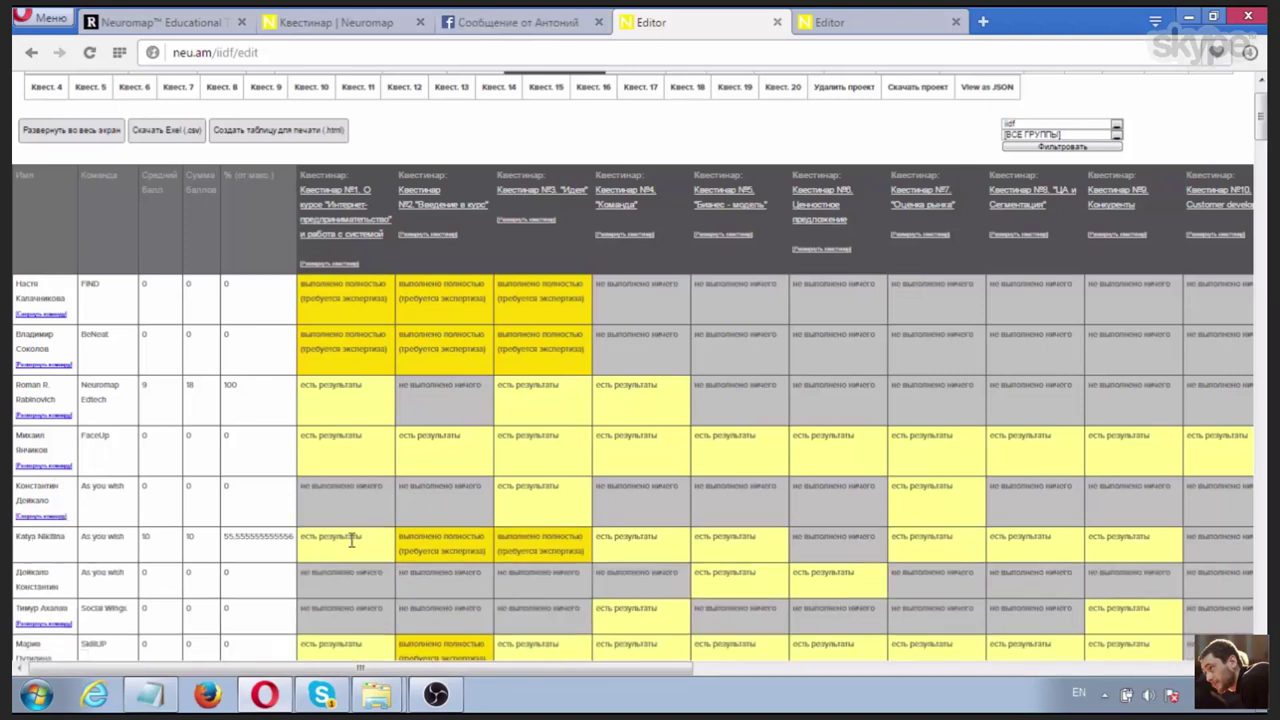
pyautogui.click(55, 517)
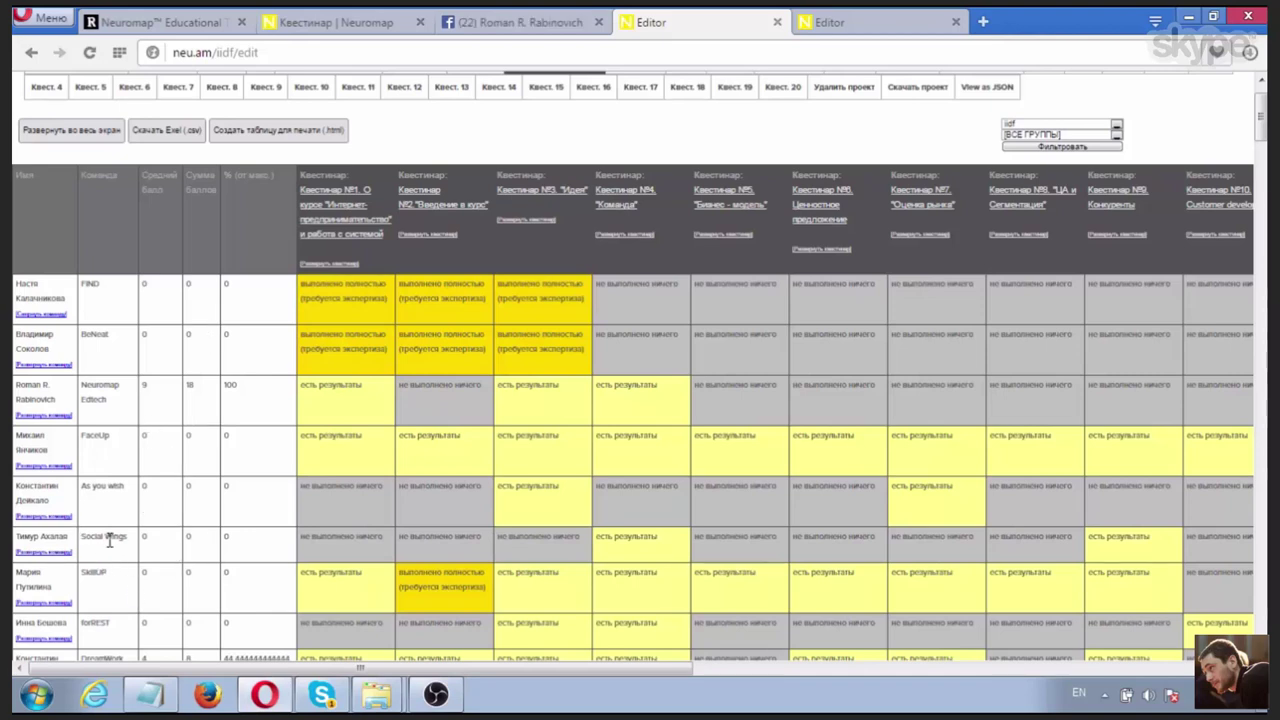
# Step: Return to the open iidf Квестинар page and set the page zoom to 100%
pyautogui.click(337, 30)
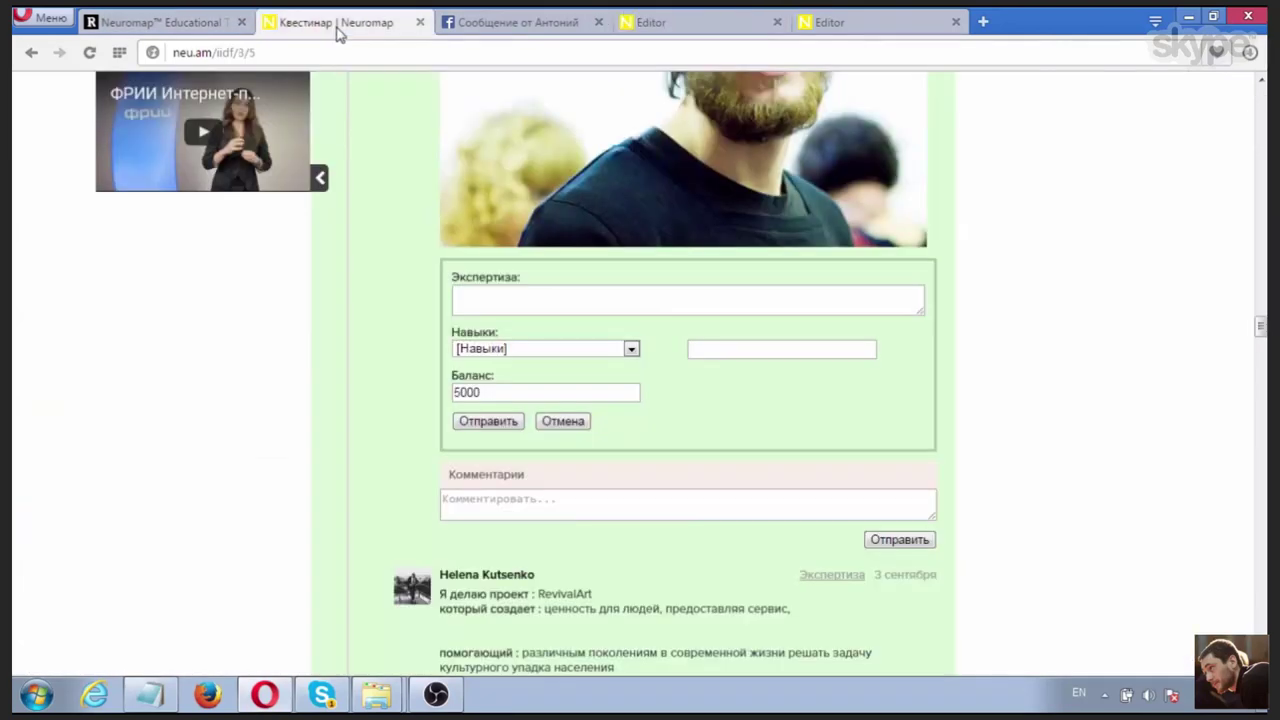
pyautogui.hotkey('ctrl', 'shift', 'Tab')
pyautogui.click(383, 27)
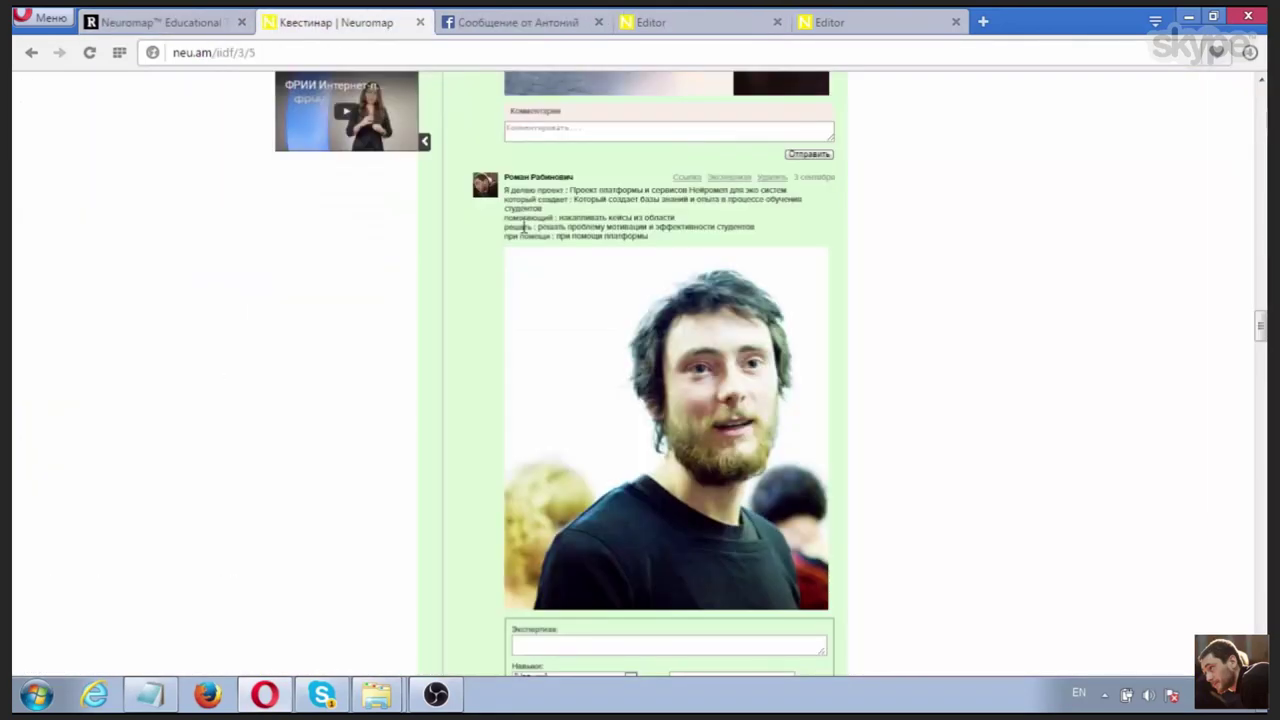
pyautogui.scroll(2, 522, 228)
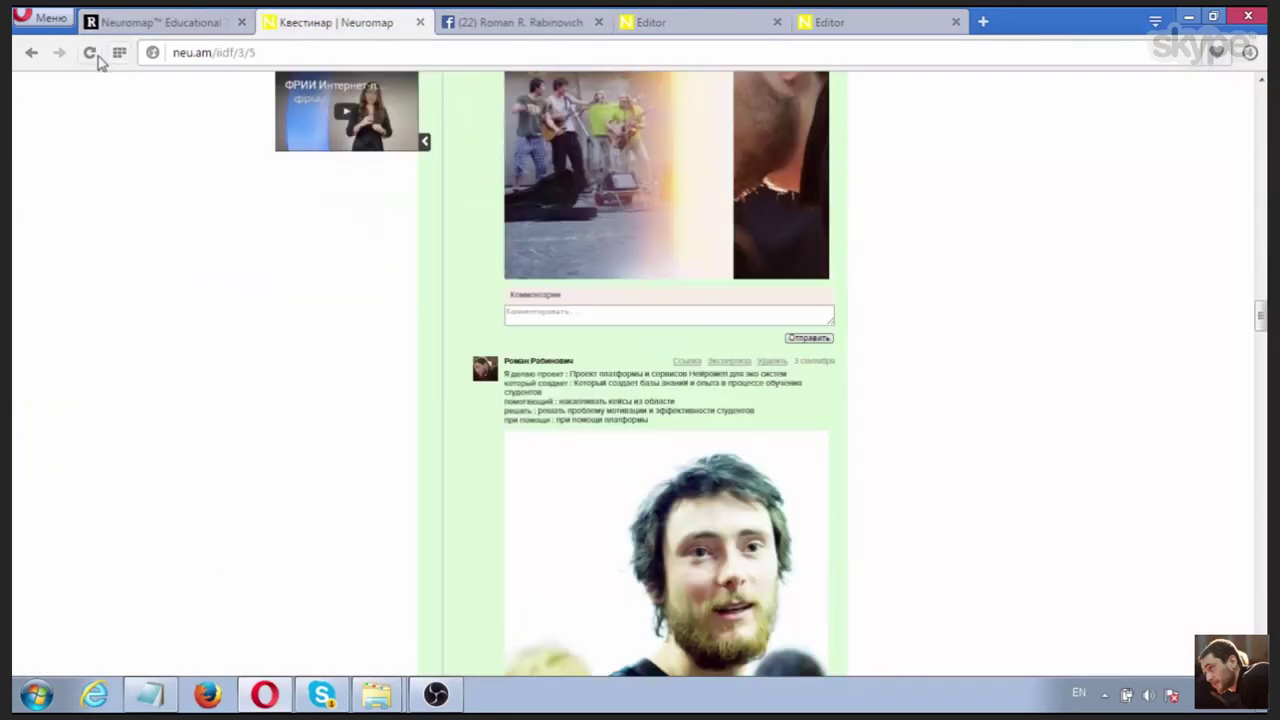
pyautogui.click(30, 16)
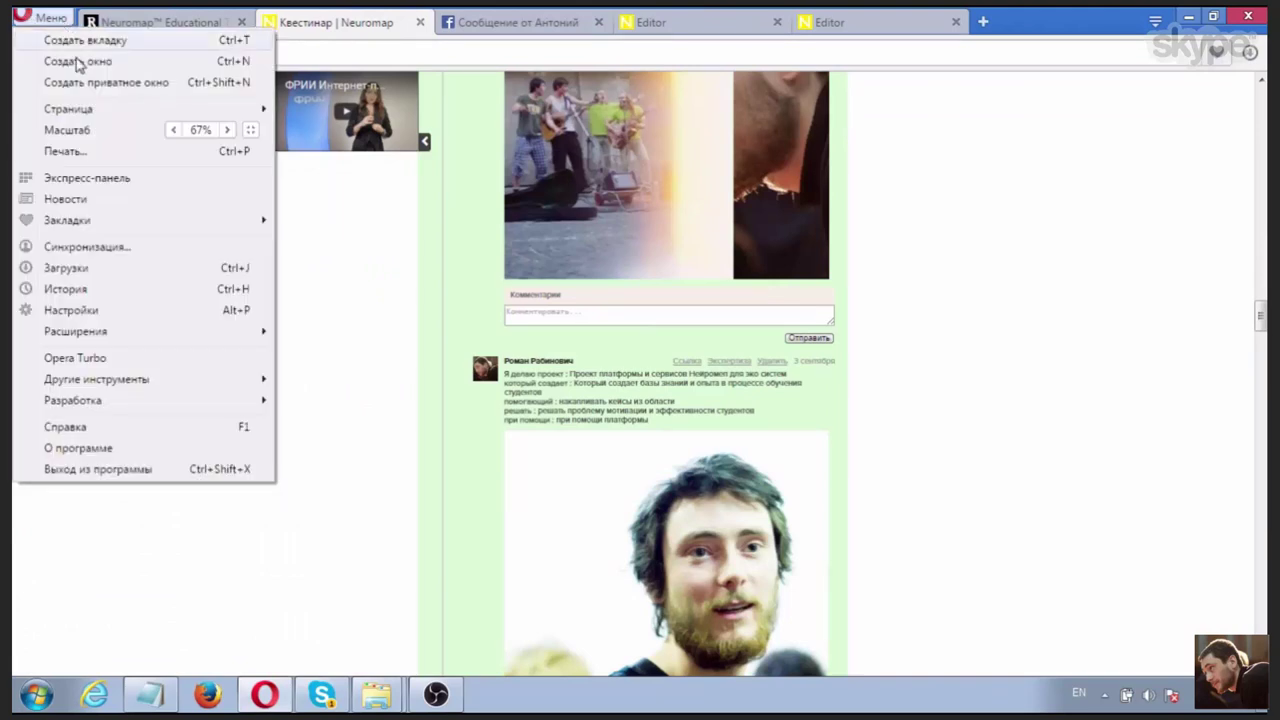
pyautogui.click(228, 133)
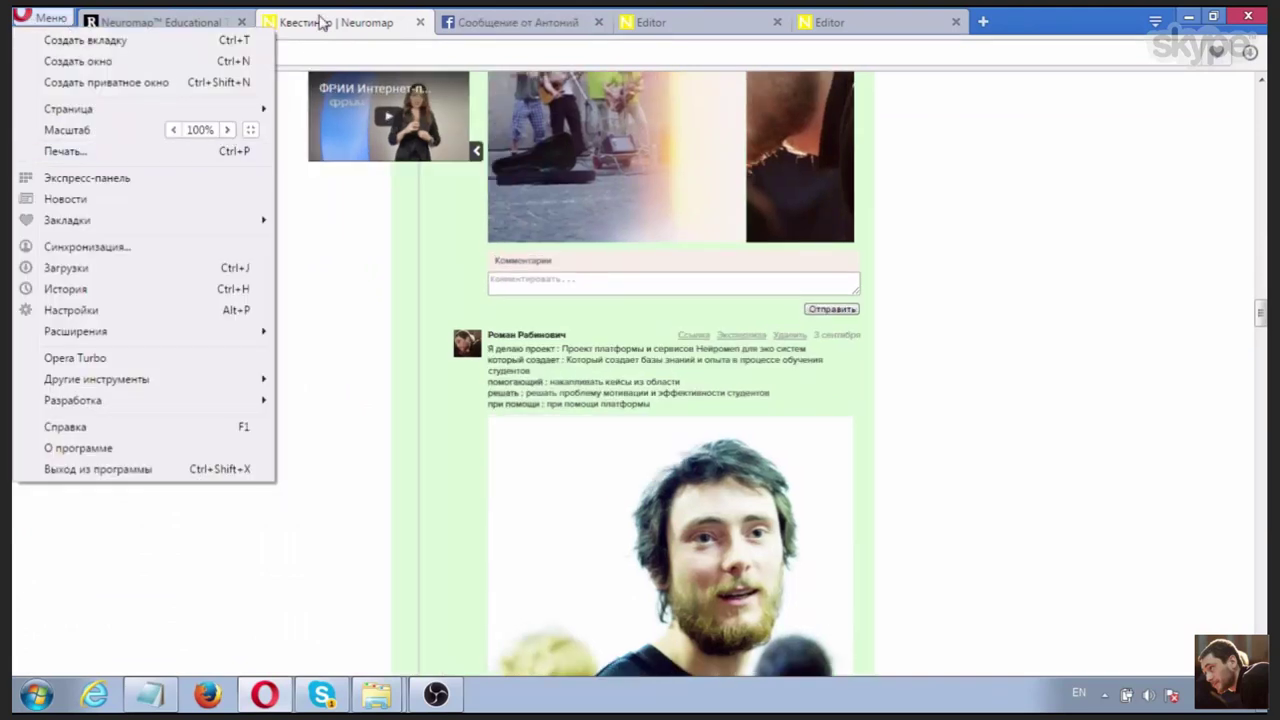
pyautogui.click(320, 16)
# Step: Open the personal profile from the Квестинар page and log out of the current account
pyautogui.scroll(3, 1253, 303)
pyautogui.scroll(10, 1253, 303)
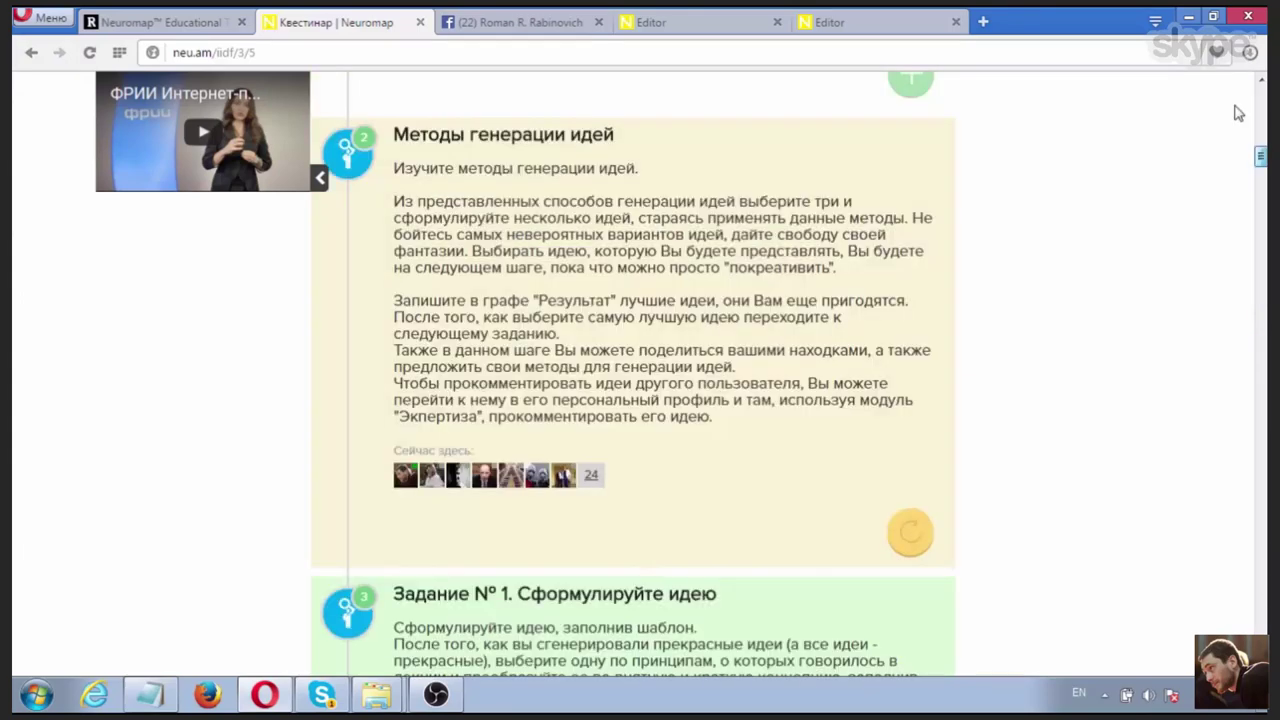
pyautogui.click(333, 90)
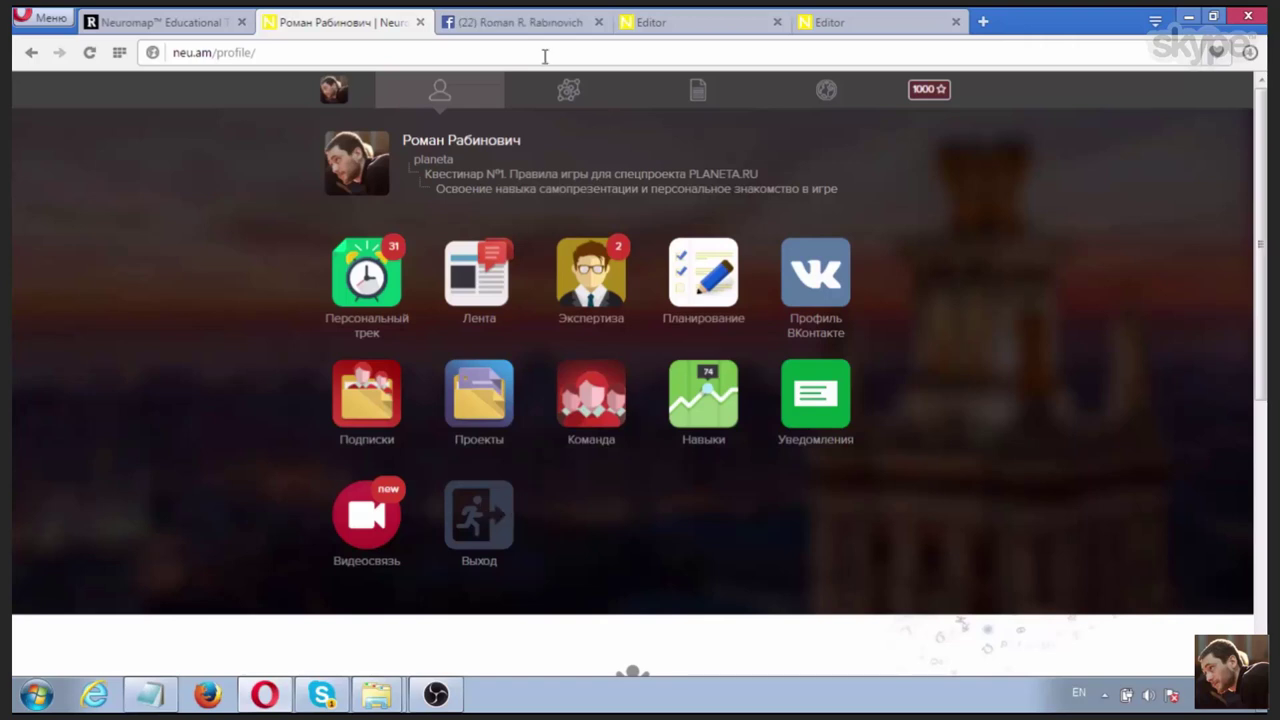
pyautogui.click(508, 497)
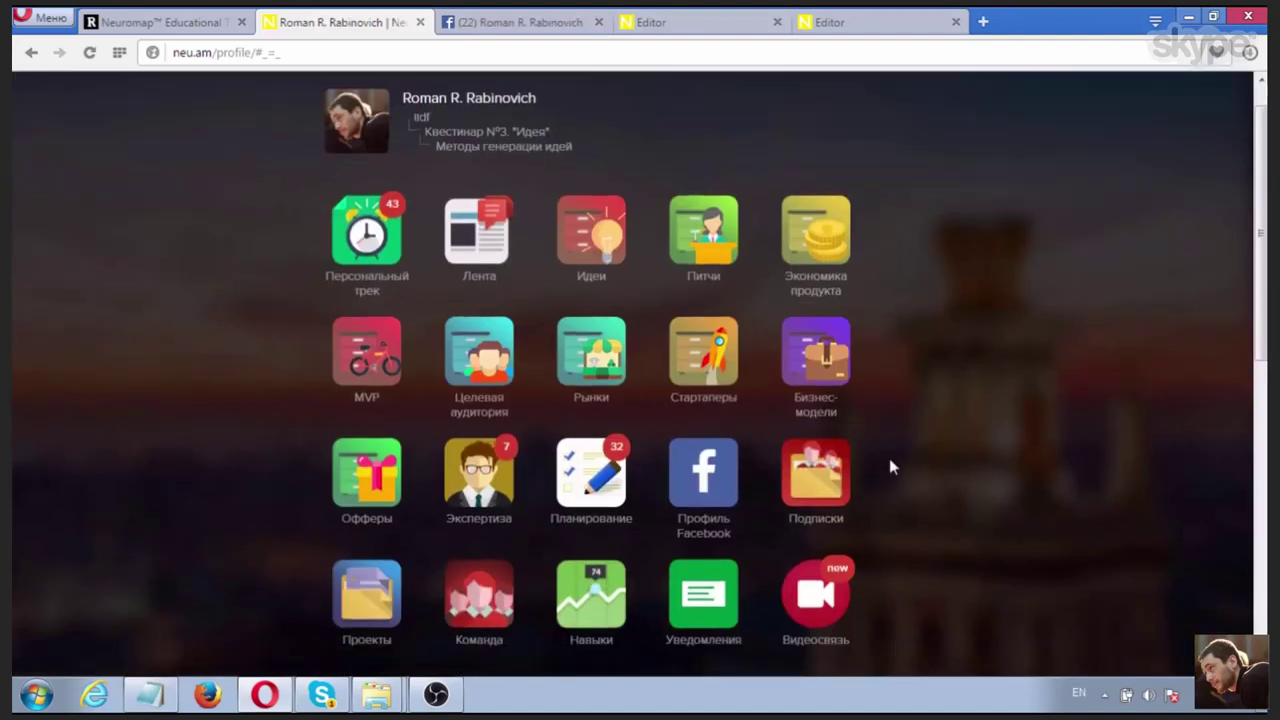
# Step: Open the profile's skills section (Навыки) and look through the charts for the IT competency
pyautogui.scroll(-1, 889, 458)
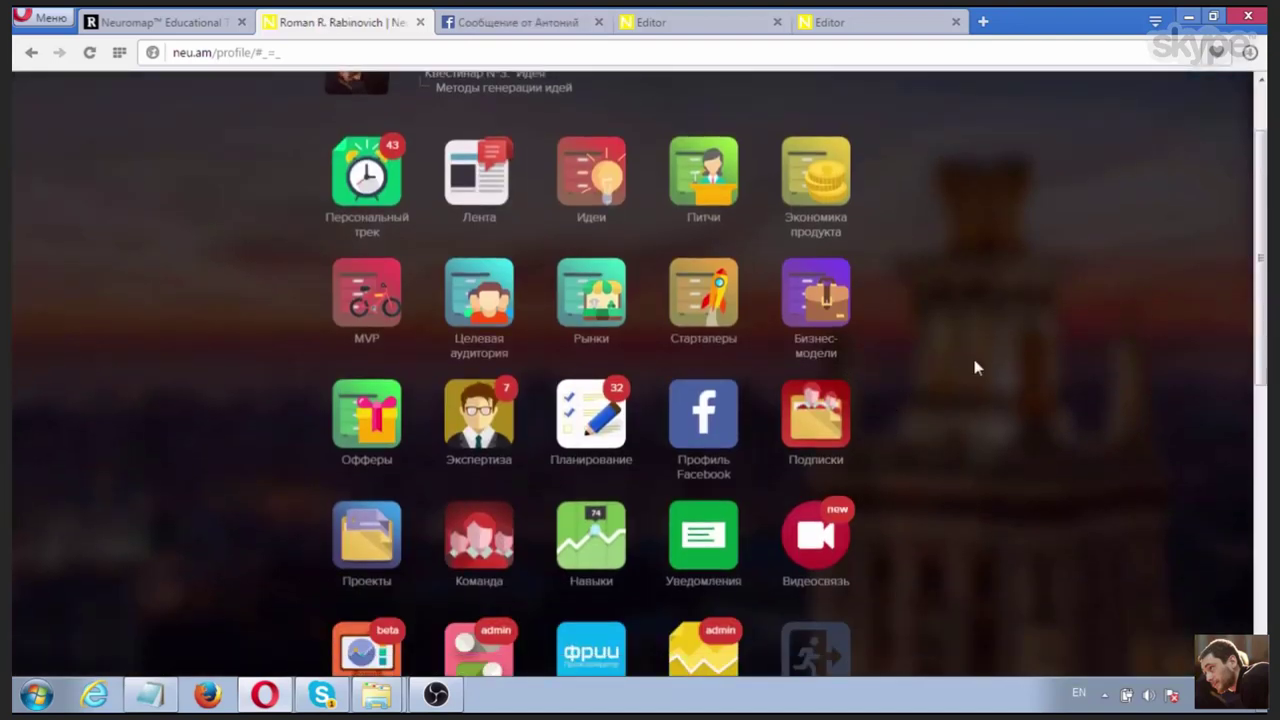
pyautogui.scroll(-3, 592, 497)
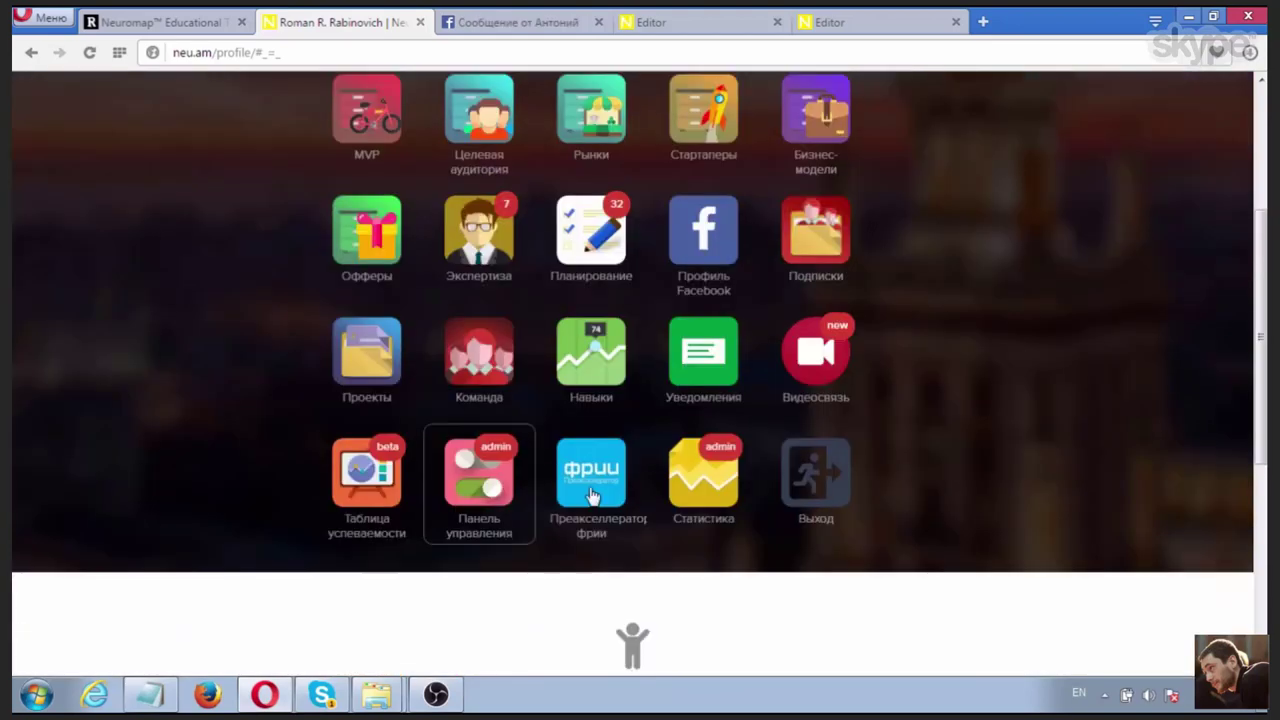
pyautogui.click(594, 363)
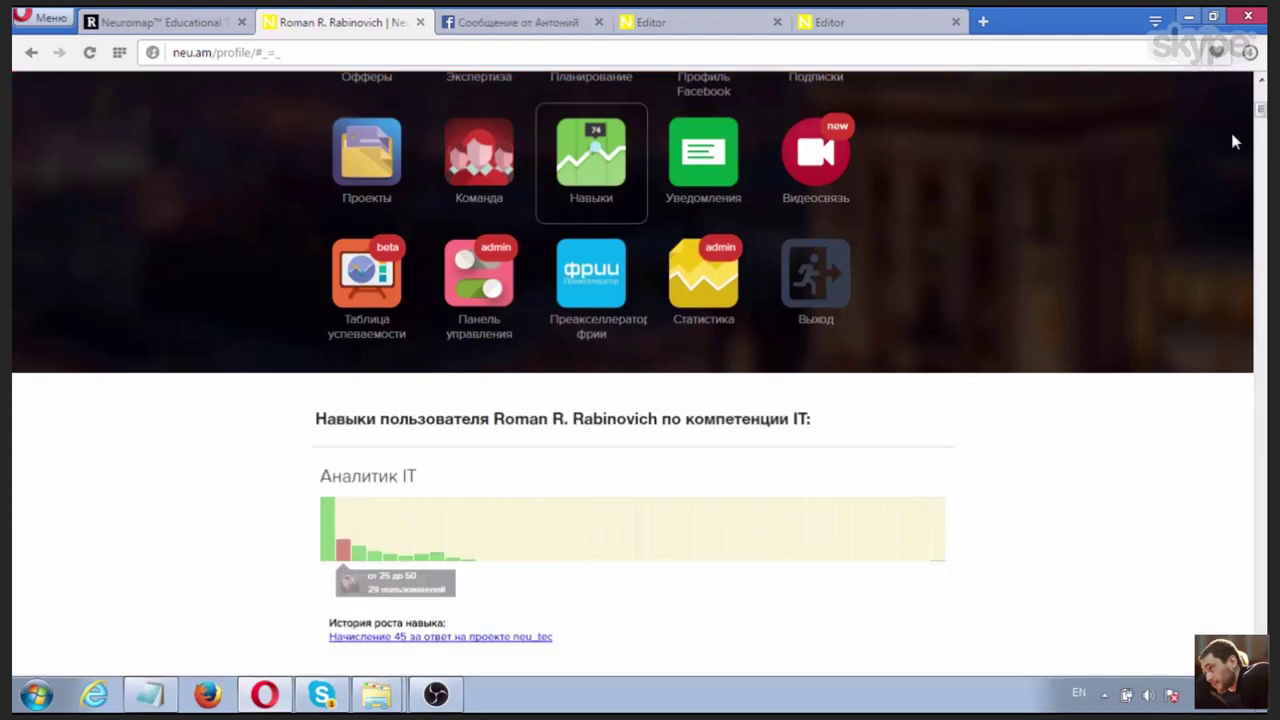
pyautogui.scroll(-2, 954, 473)
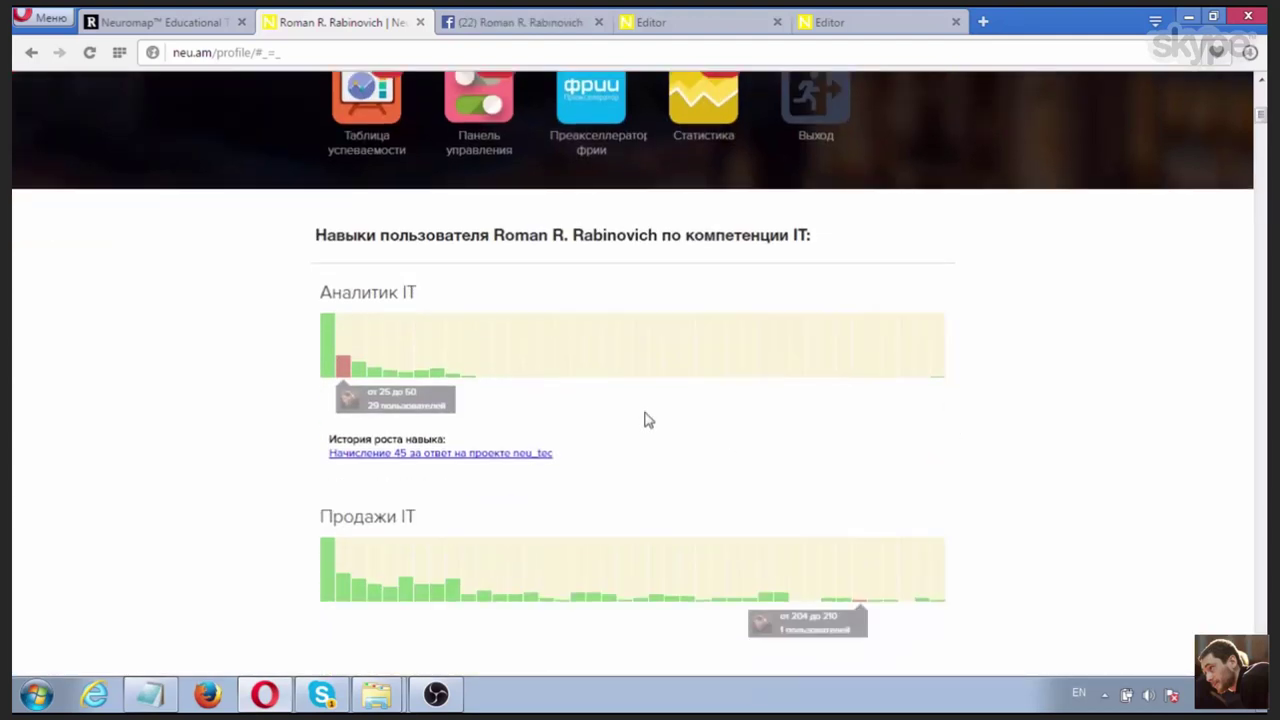
pyautogui.scroll(-5, 874, 351)
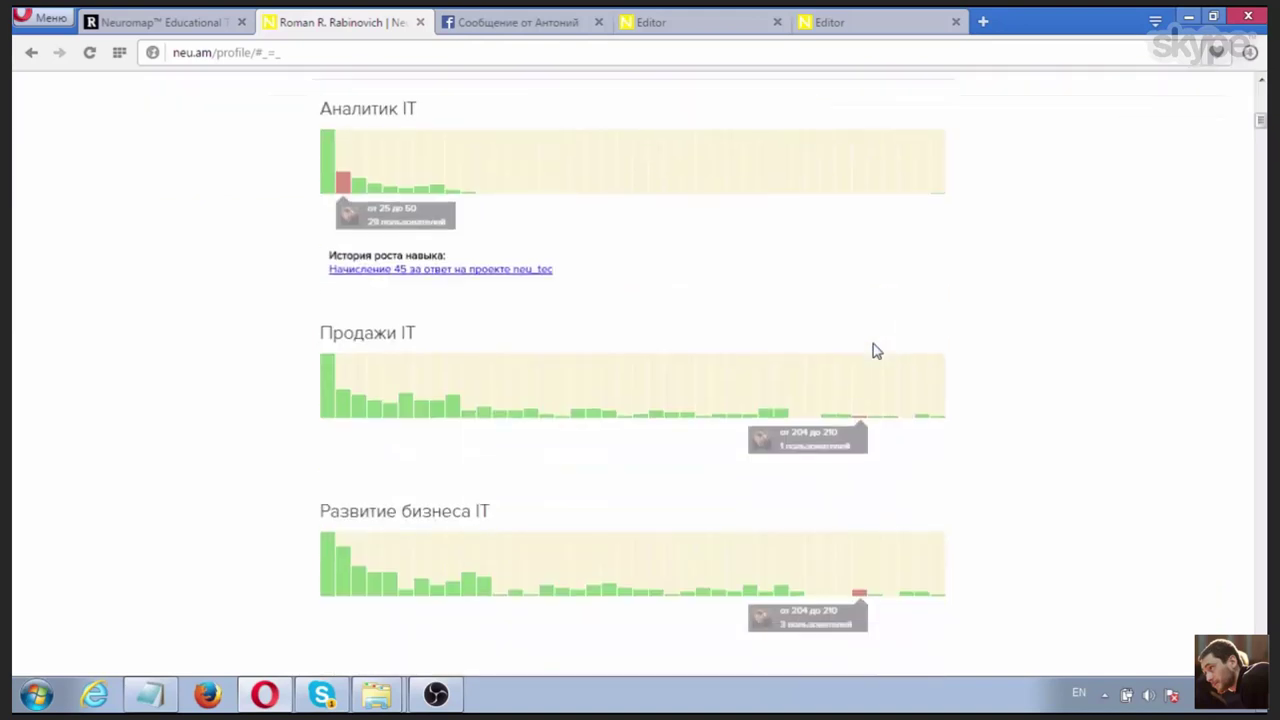
pyautogui.scroll(-2, 758, 392)
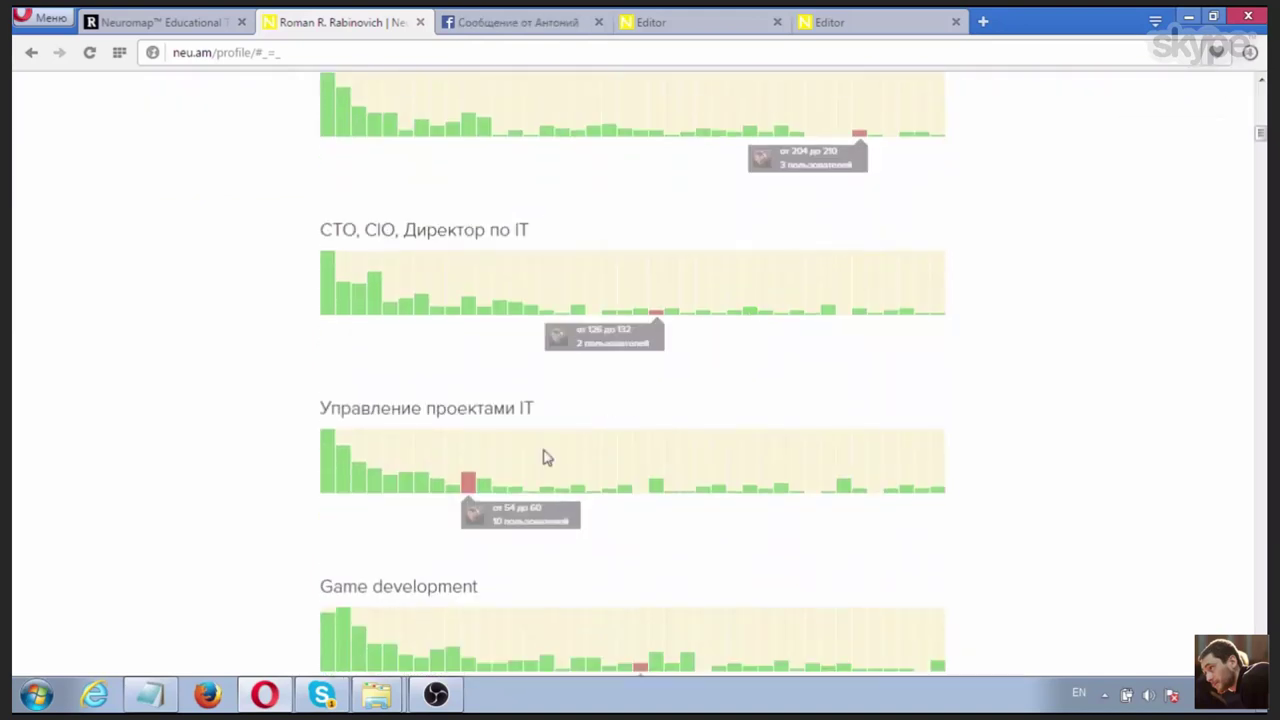
# Step: Compare the score ranges and user groups in the Управление проектами IT chart, from the lowest bar to the highest
pyautogui.moveTo(437, 517)
pyautogui.moveTo(420, 497)
pyautogui.moveTo(934, 322)
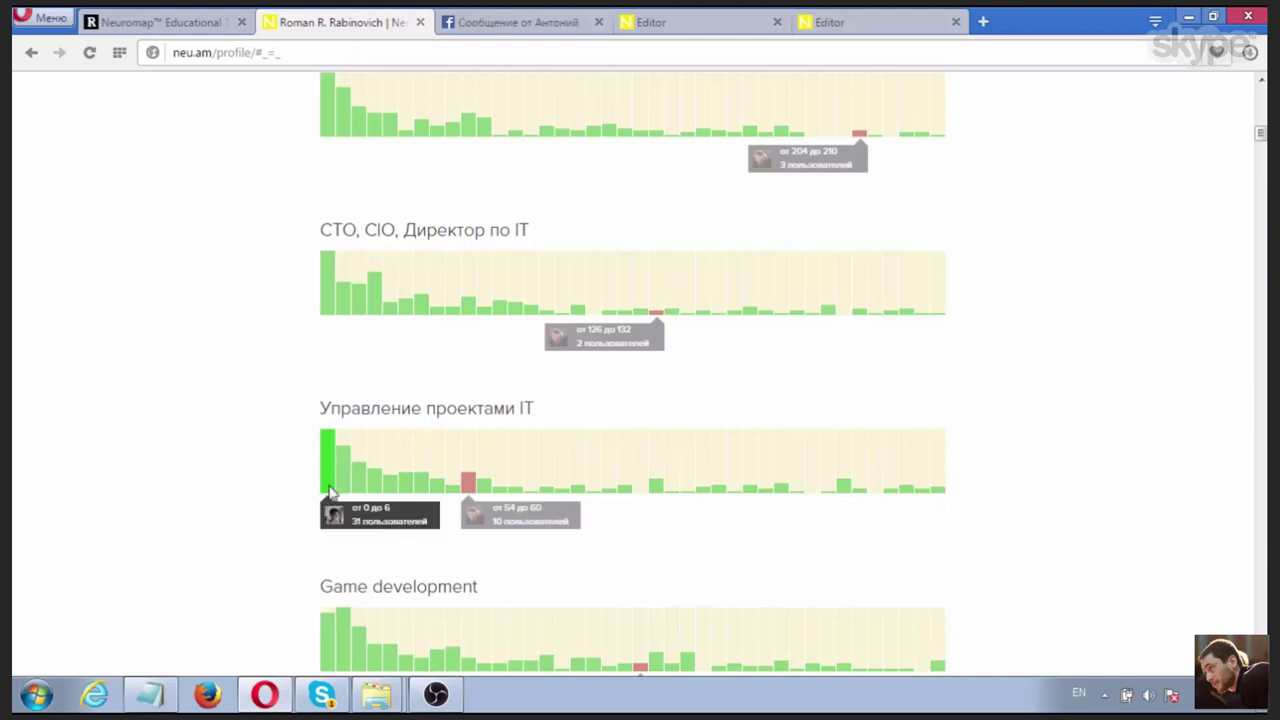
pyautogui.moveTo(946, 497)
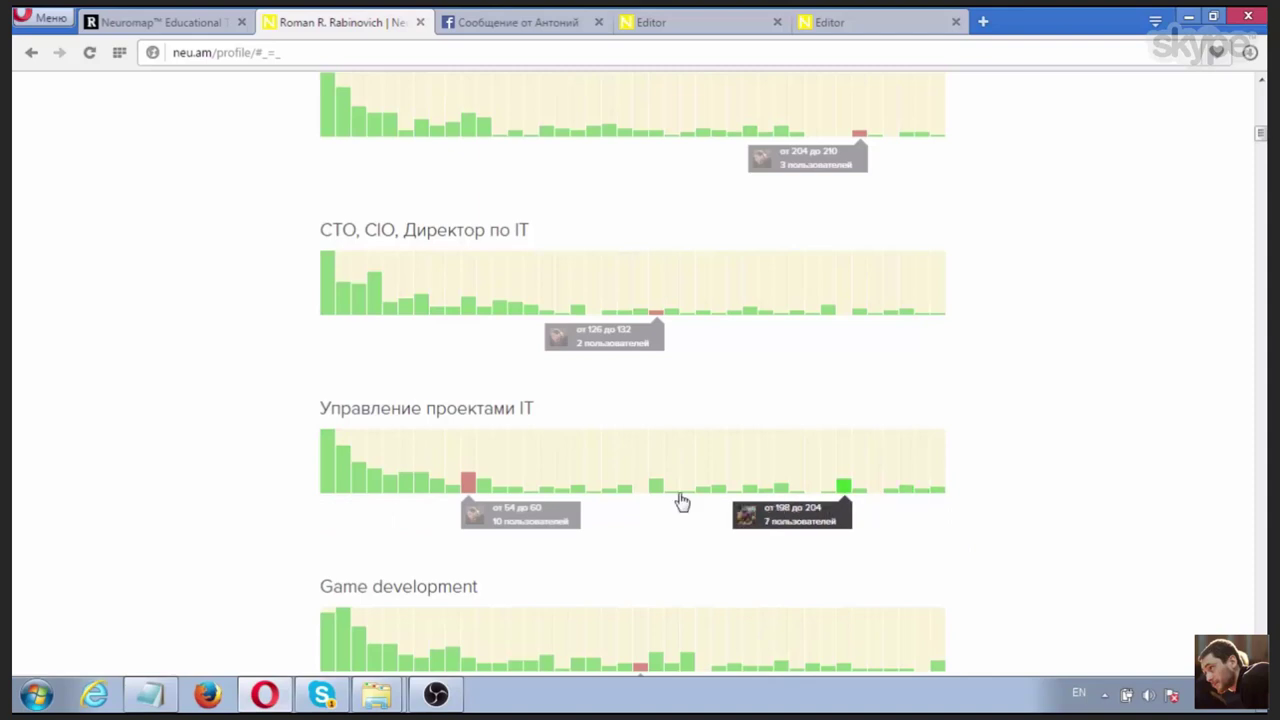
pyautogui.moveTo(468, 495)
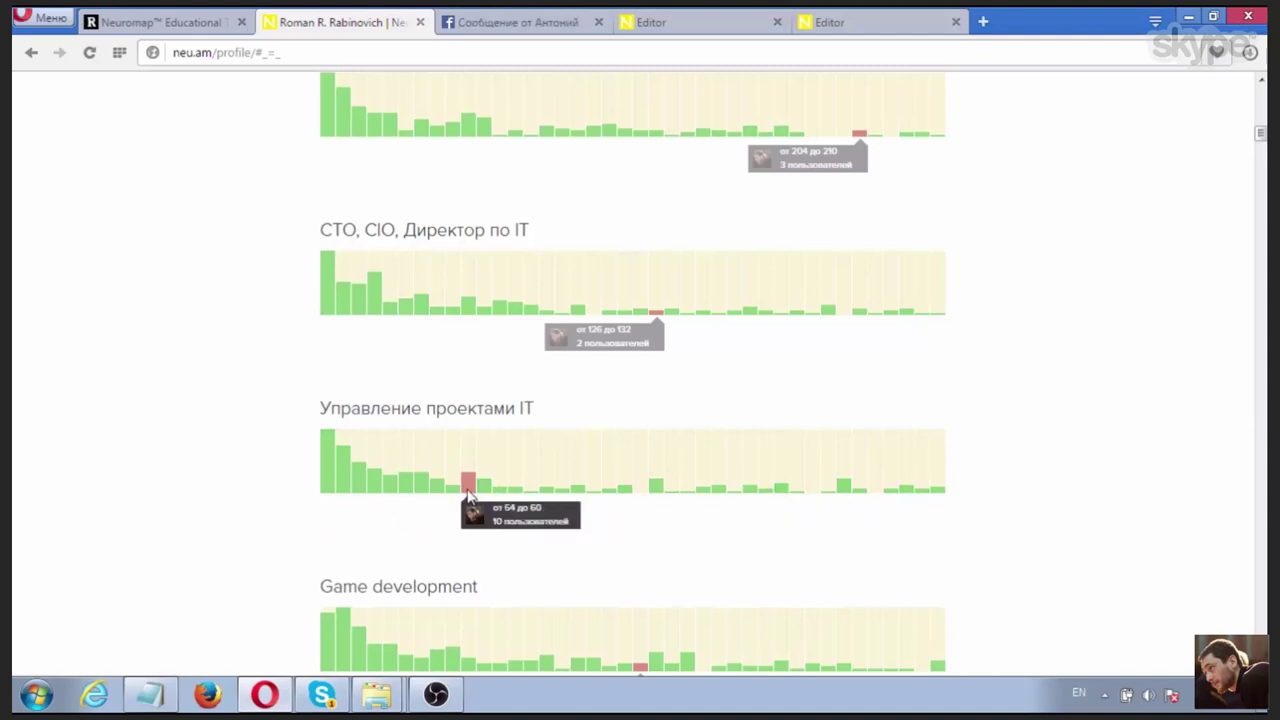
pyautogui.moveTo(324, 494)
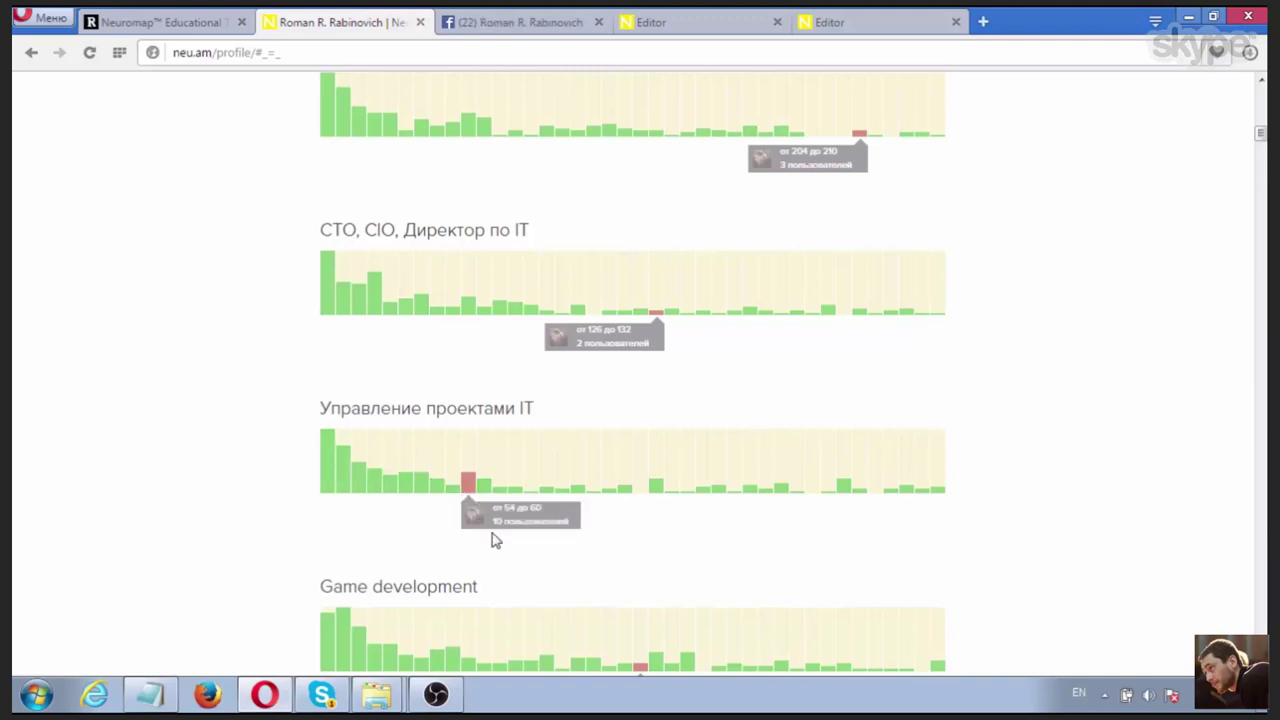
pyautogui.moveTo(487, 537)
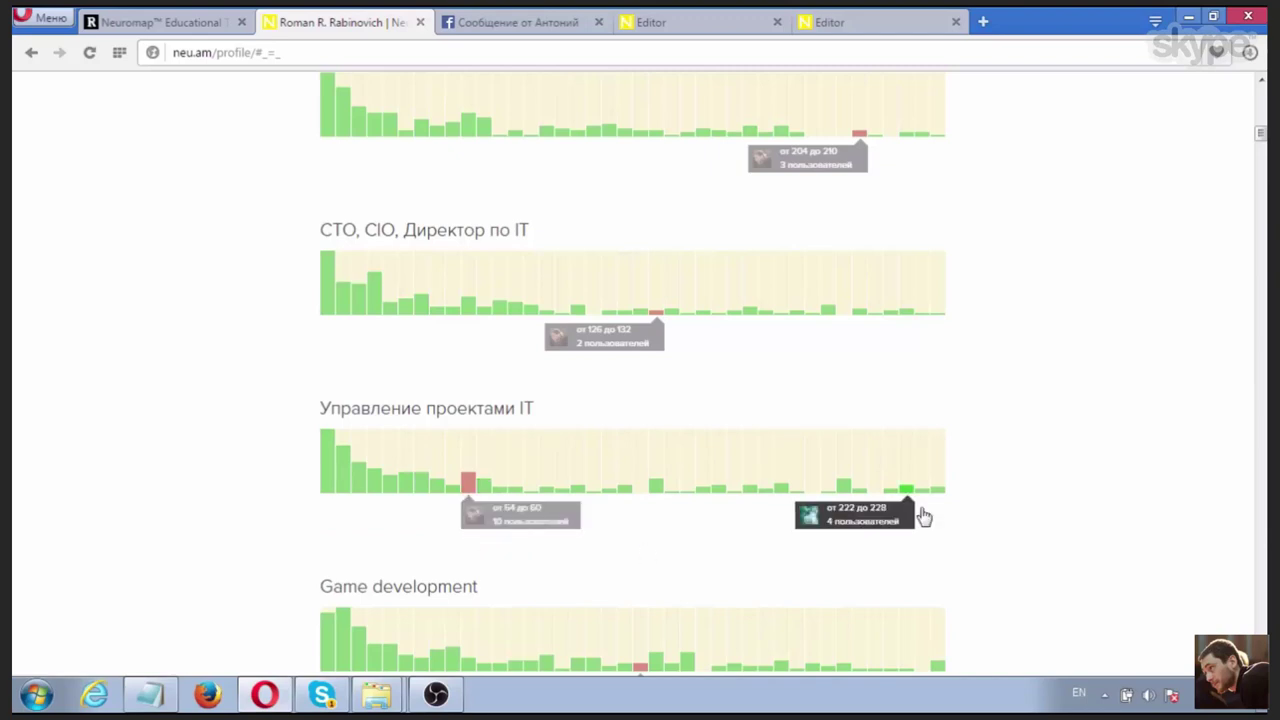
pyautogui.moveTo(927, 520)
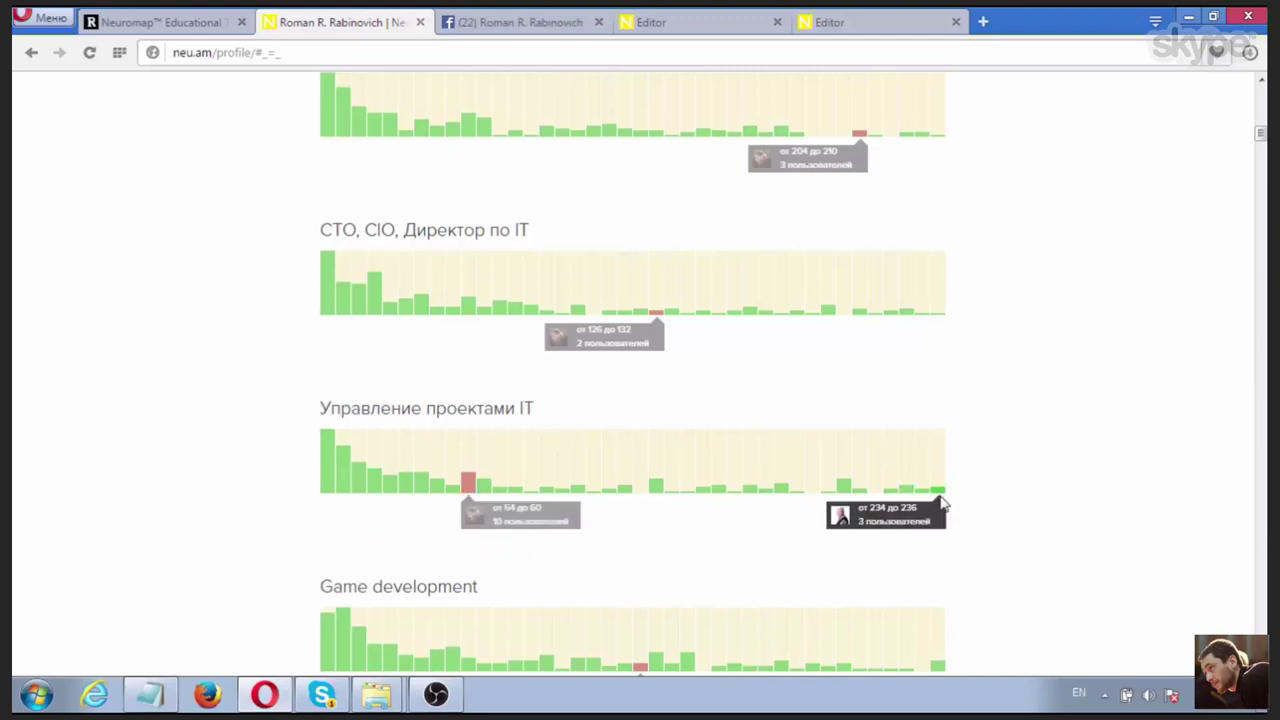
# Step: Open the profile of the user shown for the highest score range in the Управление проектами IT chart and look through it
pyautogui.click(842, 520)
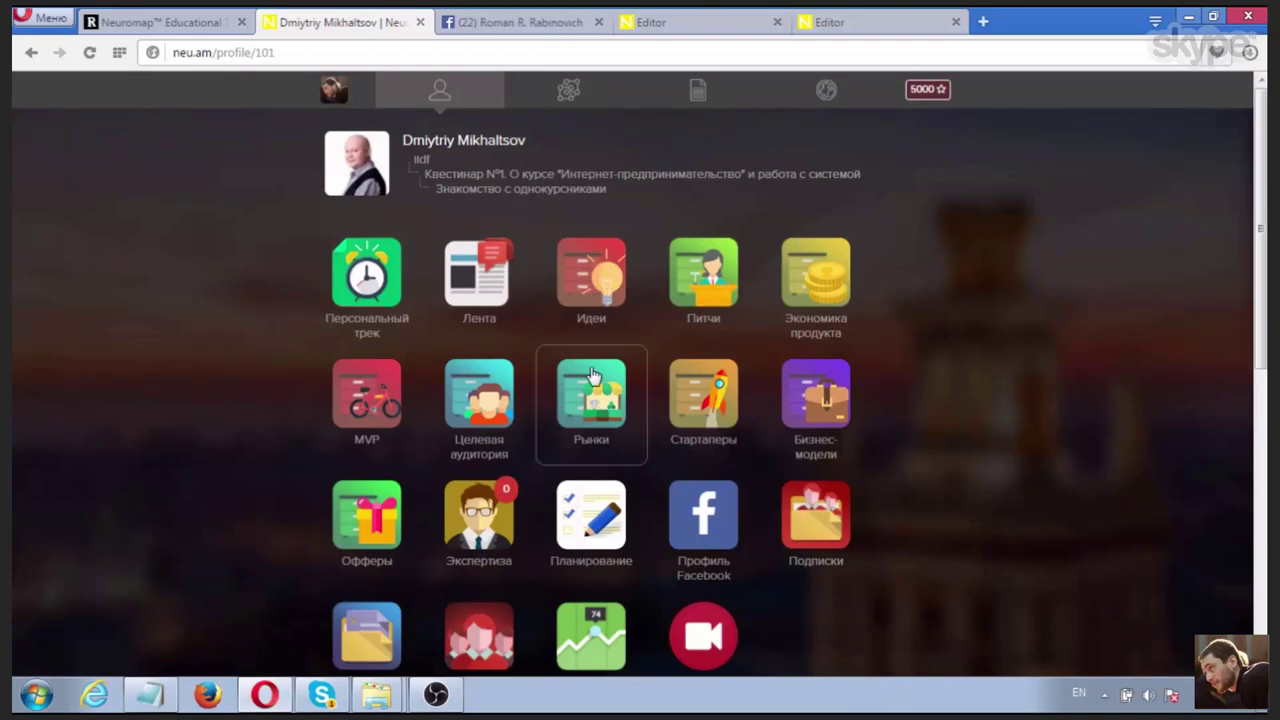
pyautogui.scroll(-3, 479, 500)
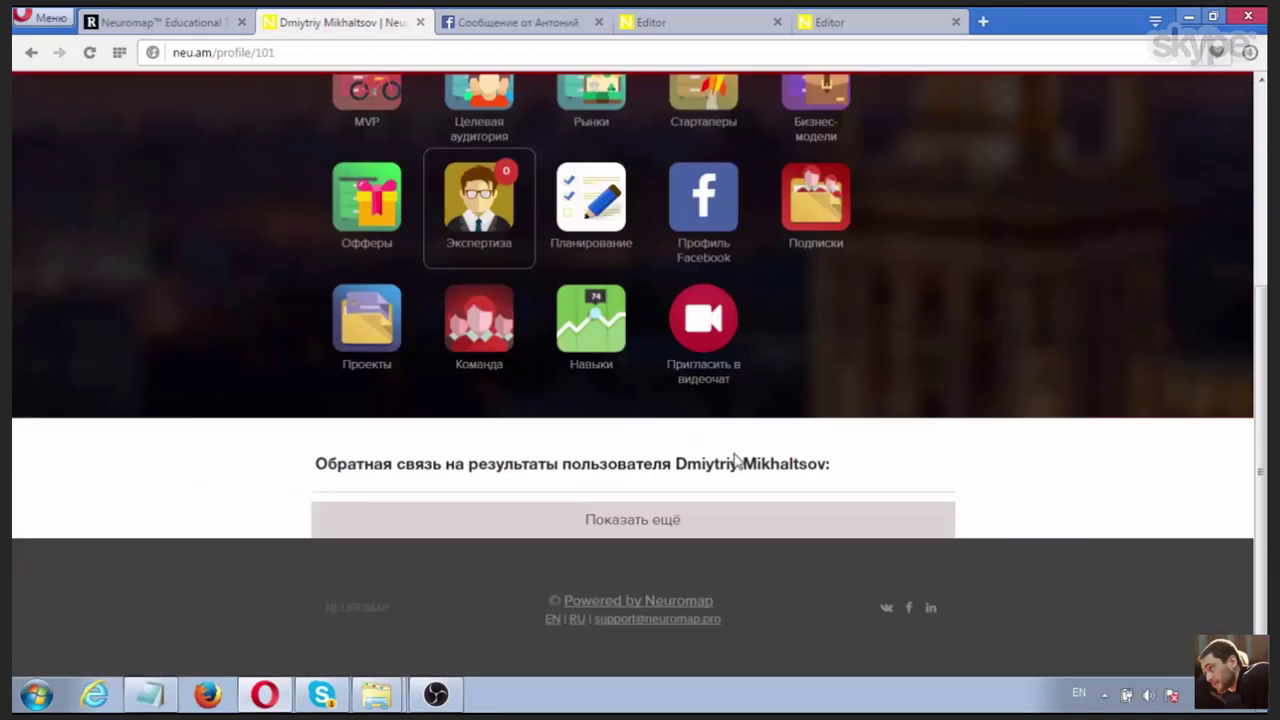
pyautogui.scroll(3, 607, 518)
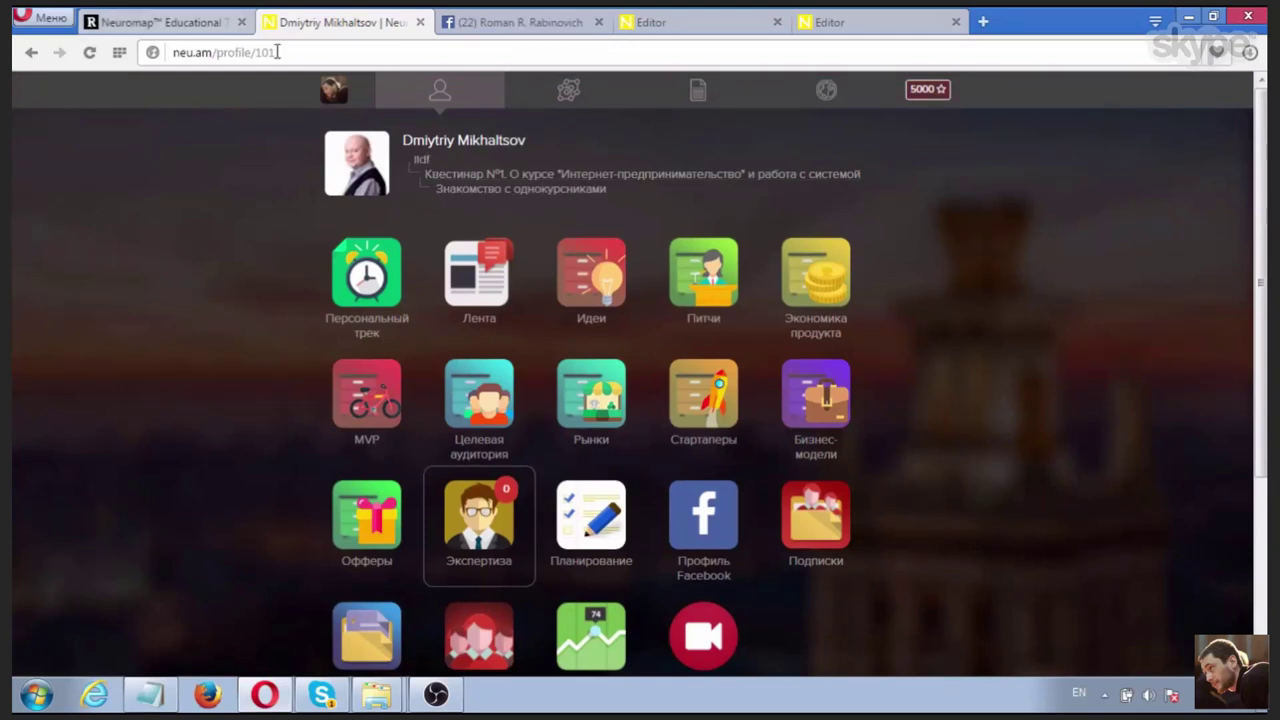
# Step: Return to the personal profile, reopen its skills section (Навыки), and inspect the own and highest score ranges in the Развитие бизнеса IT chart
pyautogui.click(342, 94)
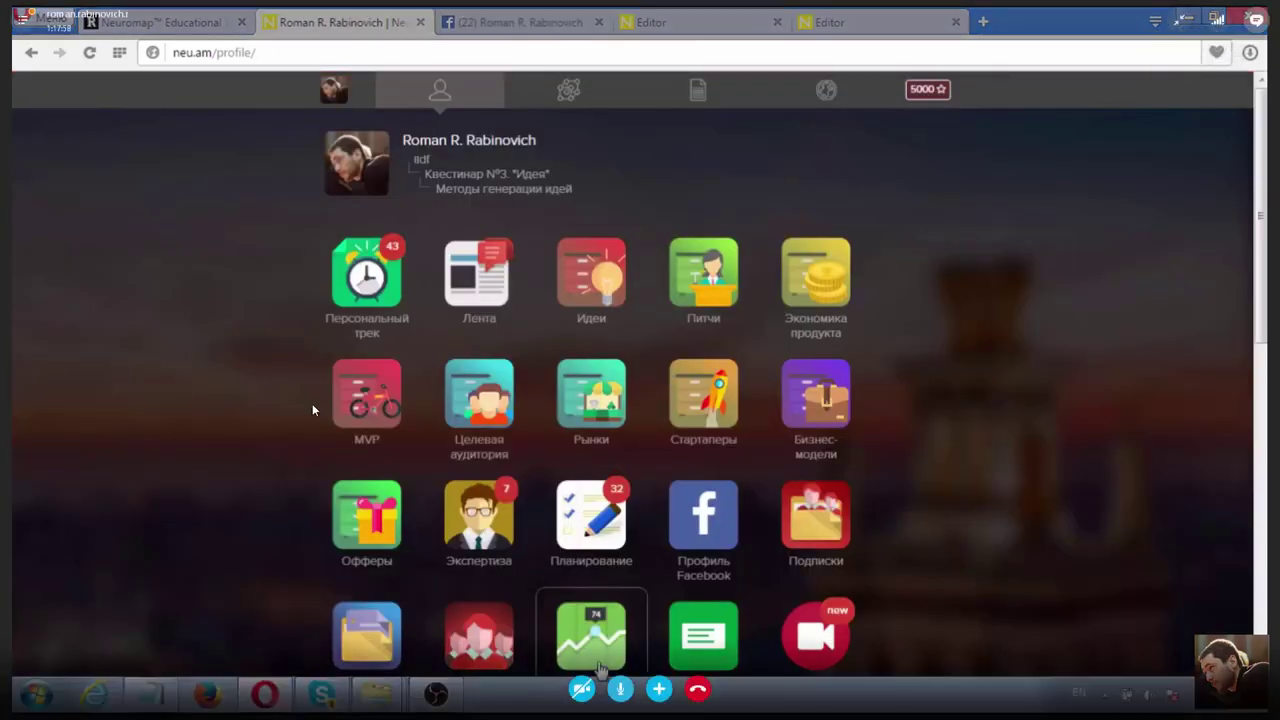
pyautogui.scroll(-3, 263, 162)
pyautogui.scroll(-2, 698, 557)
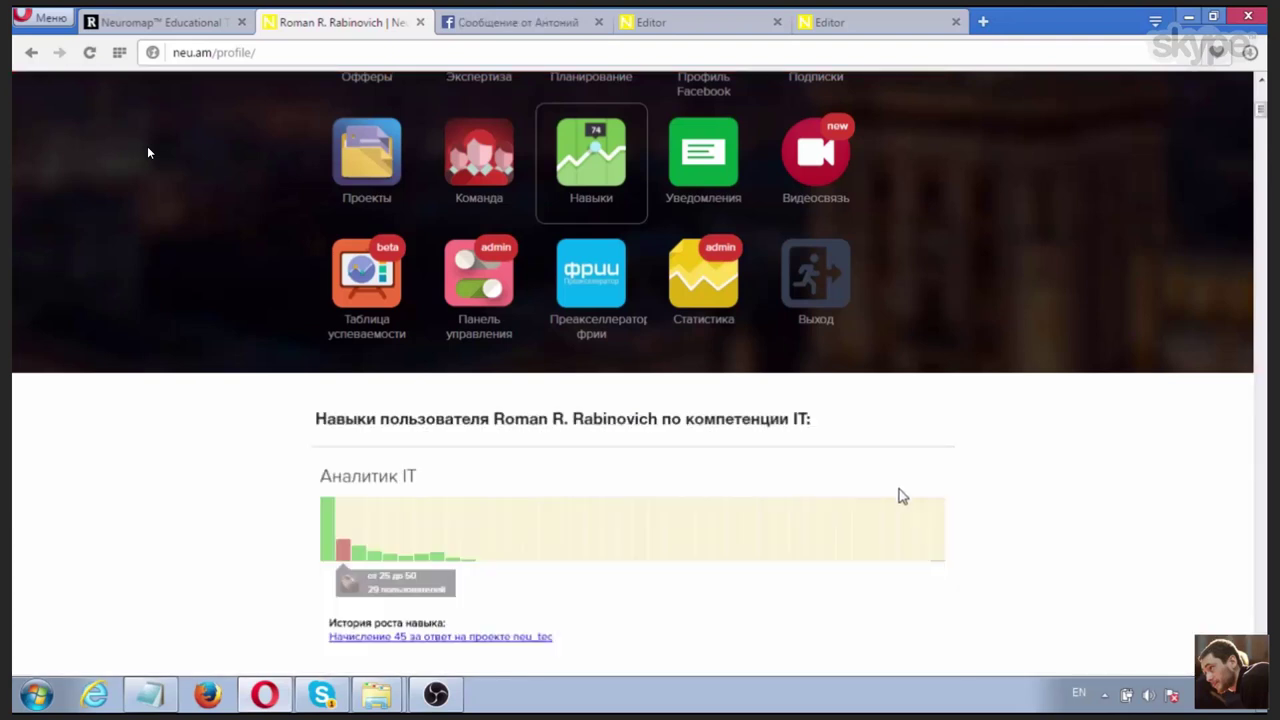
pyautogui.scroll(-5, 900, 490)
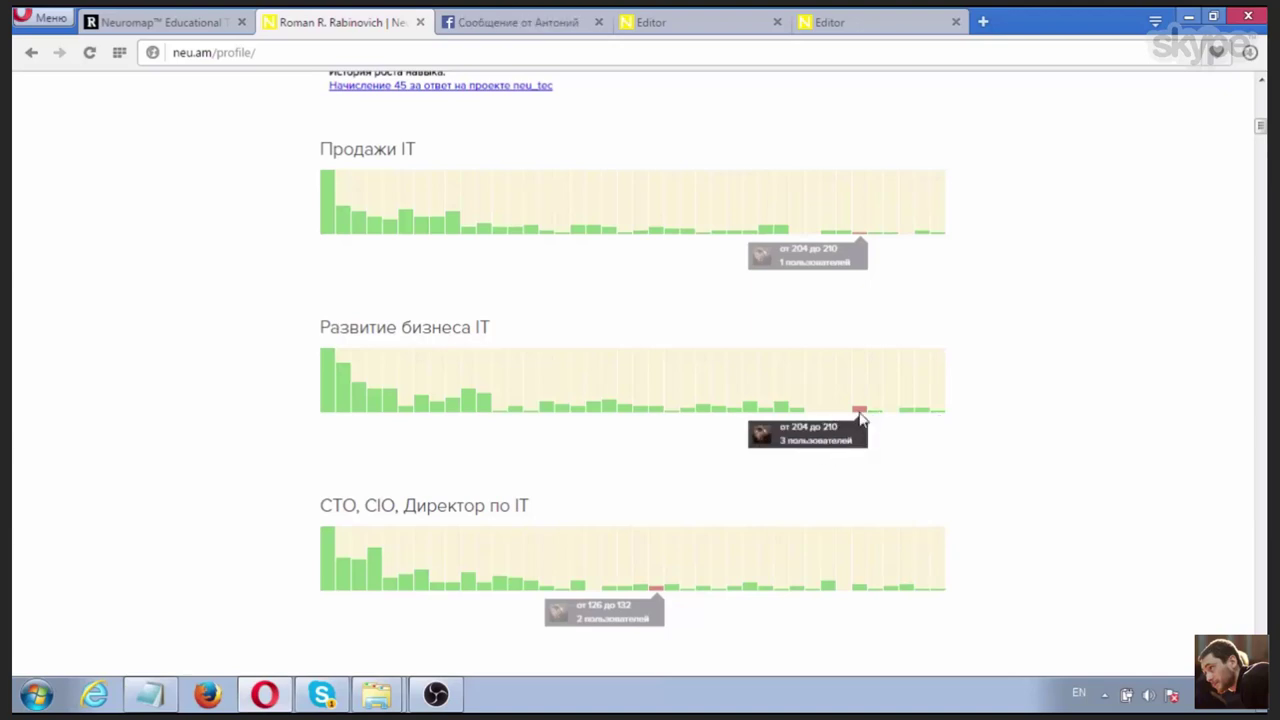
pyautogui.moveTo(942, 420)
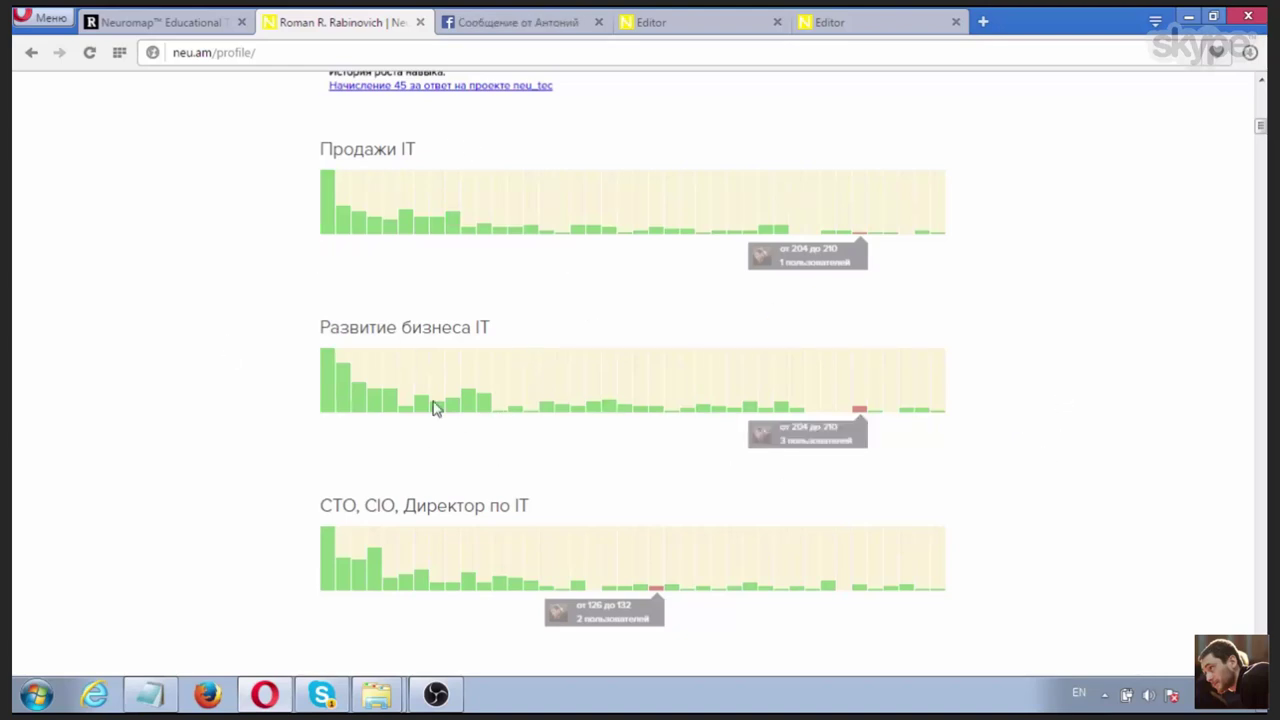
# Step: Examine the Аналитик IT chart, checking its skill name, the own score range and the highest score bar
pyautogui.scroll(1, 471, 230)
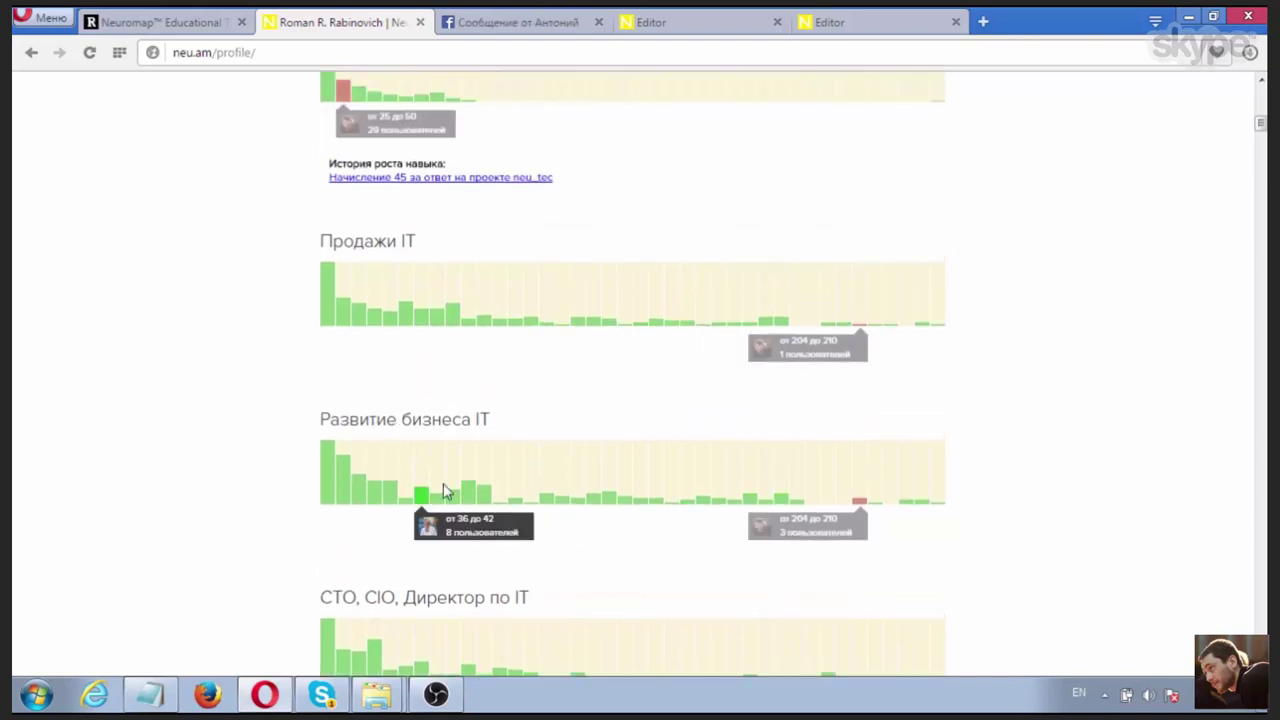
pyautogui.scroll(2, 683, 451)
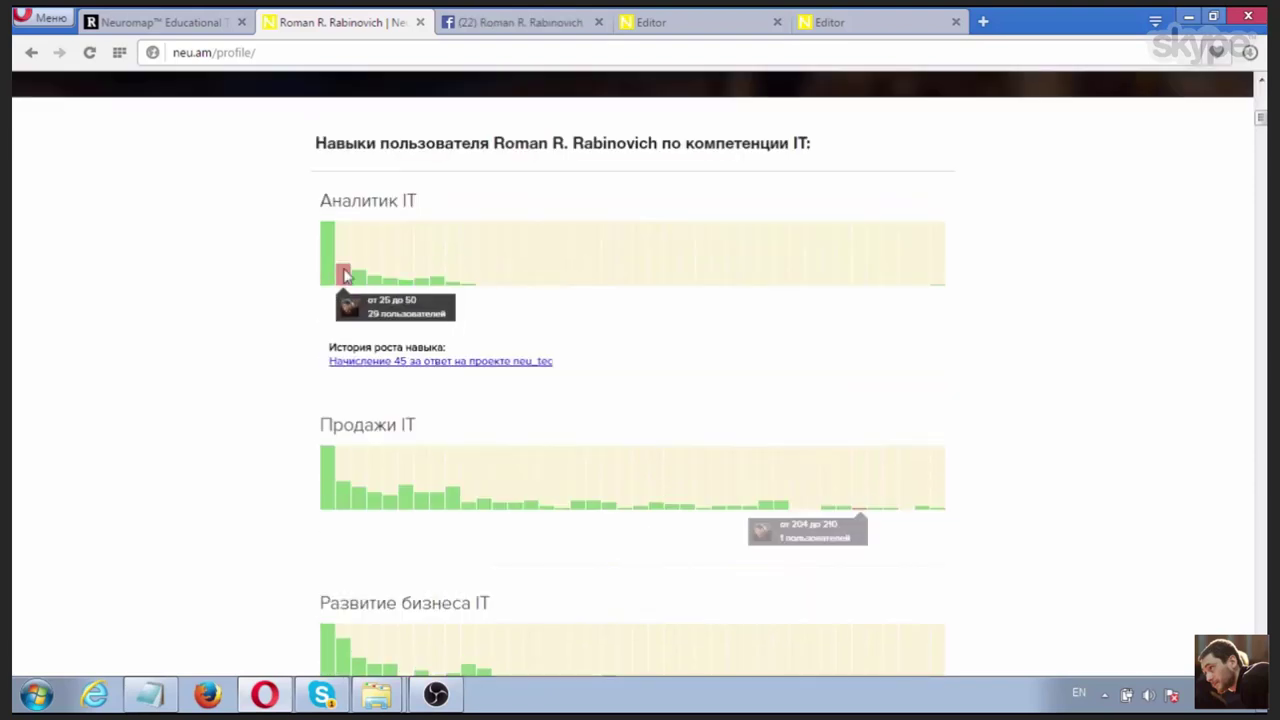
pyautogui.moveTo(316, 200); pyautogui.dragTo(451, 207)
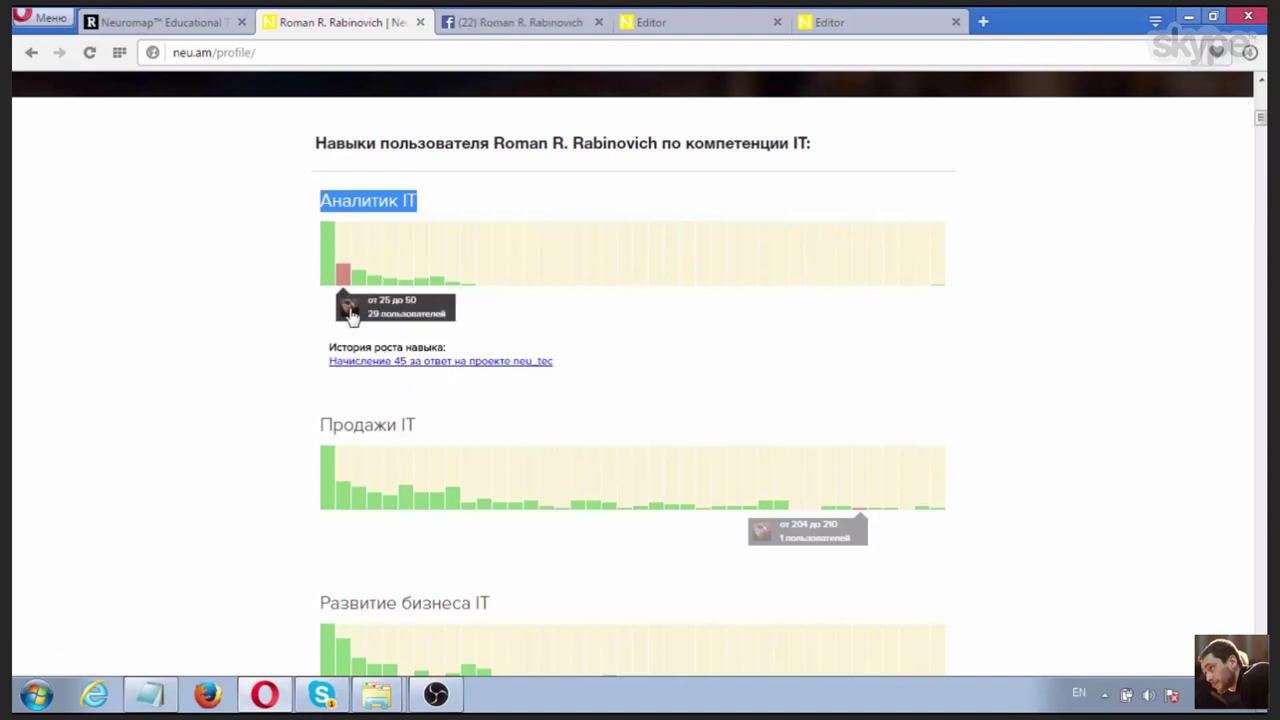
pyautogui.click(464, 207)
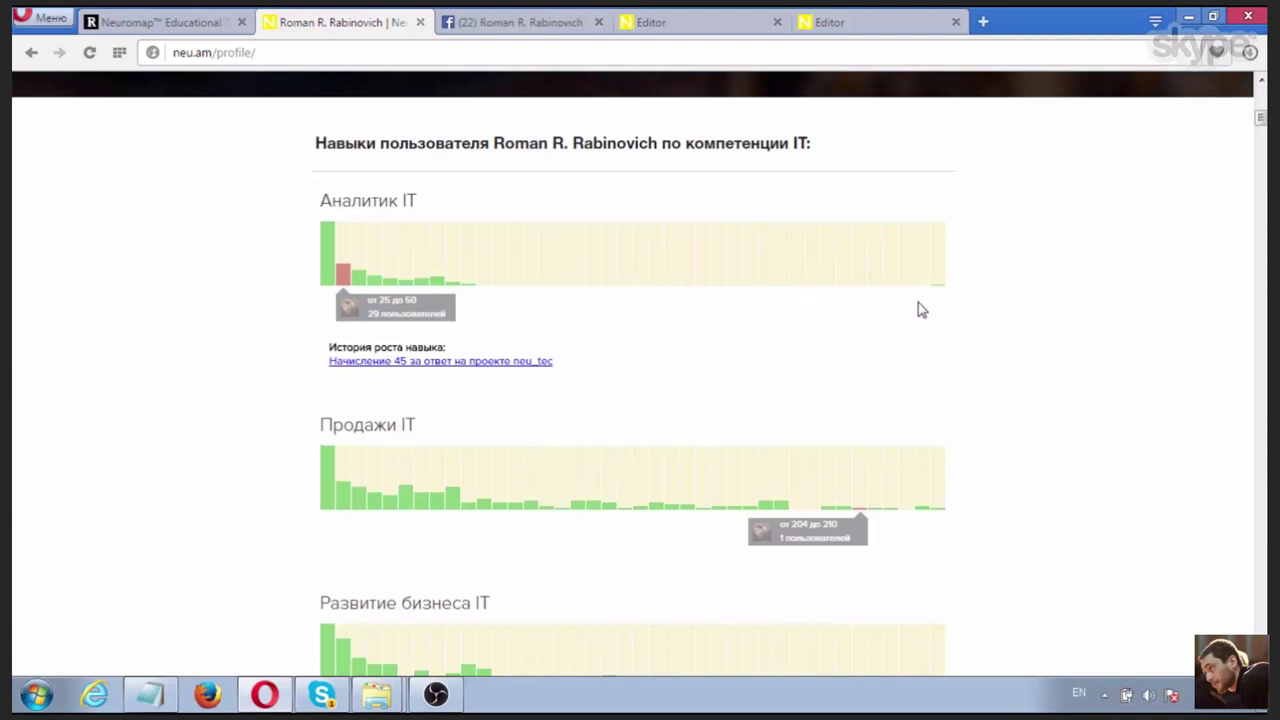
pyautogui.moveTo(944, 287)
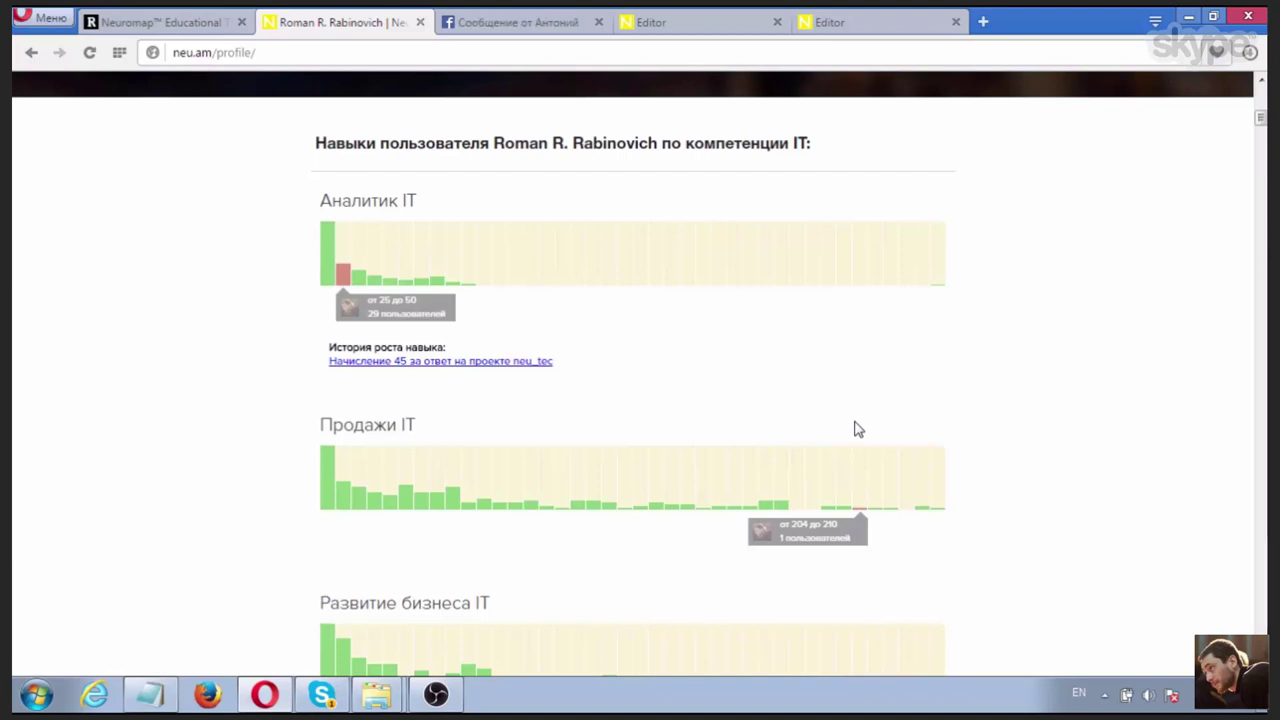
pyautogui.moveTo(70, 217)
# Step: Look through the skill charts from Аналитик IT down to Обучение онлайн and return to the start of the list
pyautogui.scroll(-10, 528, 294)
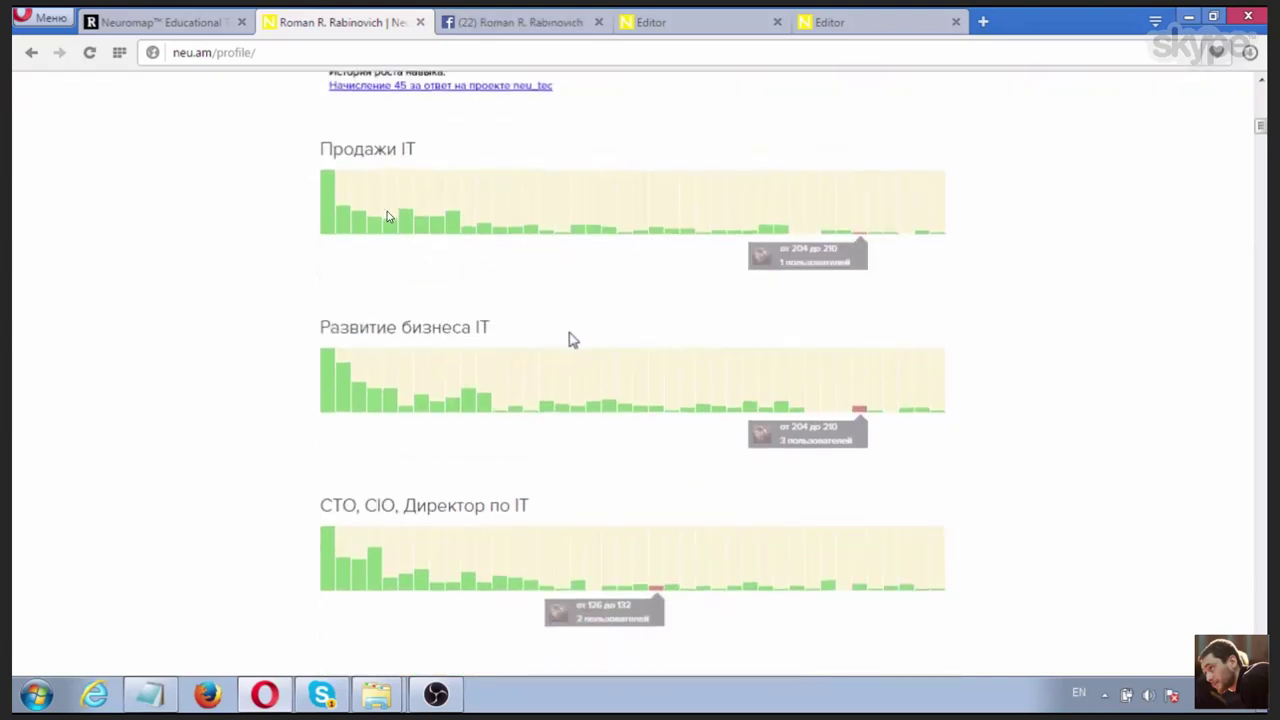
pyautogui.scroll(3, 612, 440)
pyautogui.scroll(8, 611, 451)
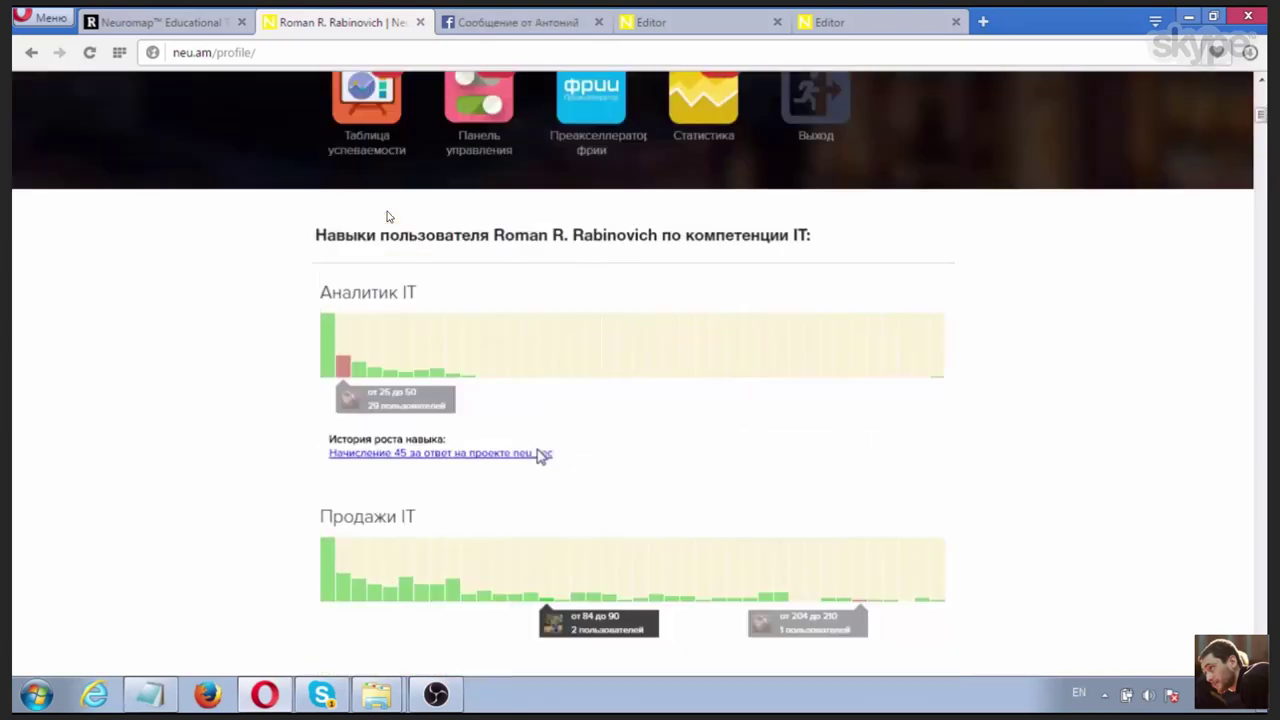
pyautogui.scroll(-8, 543, 451)
pyautogui.scroll(-9, 540, 458)
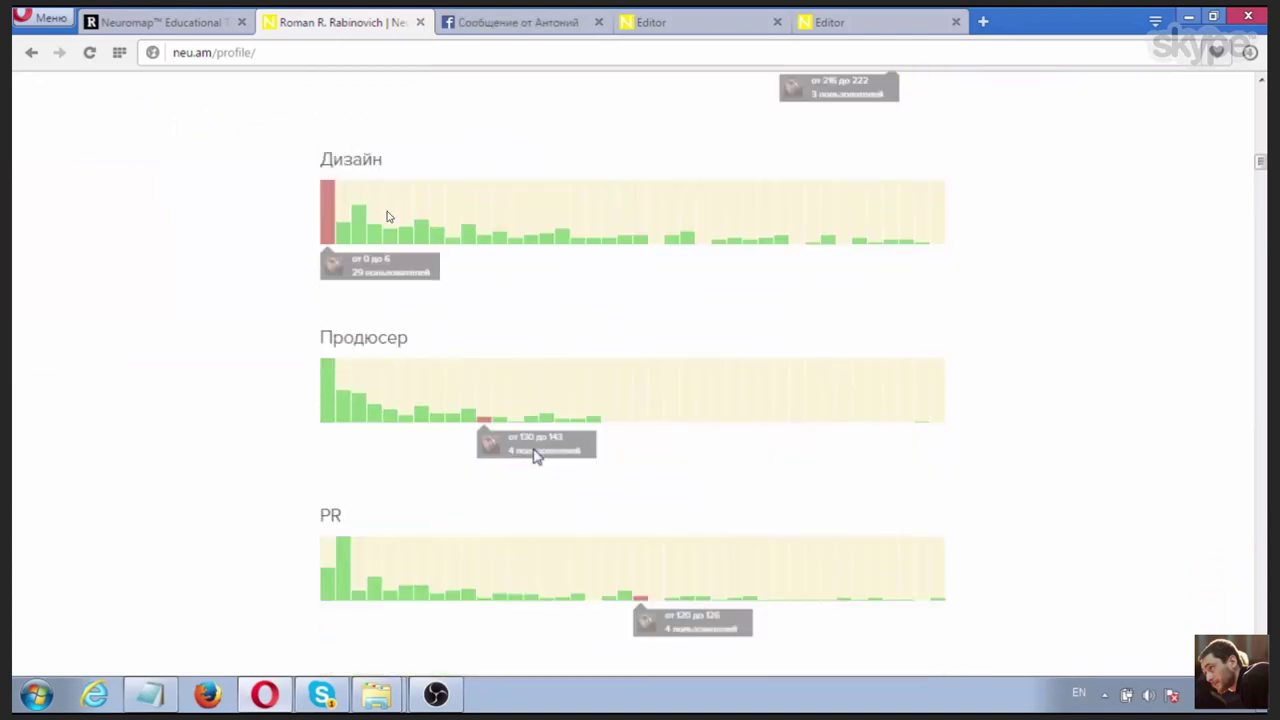
pyautogui.scroll(-5, 543, 370)
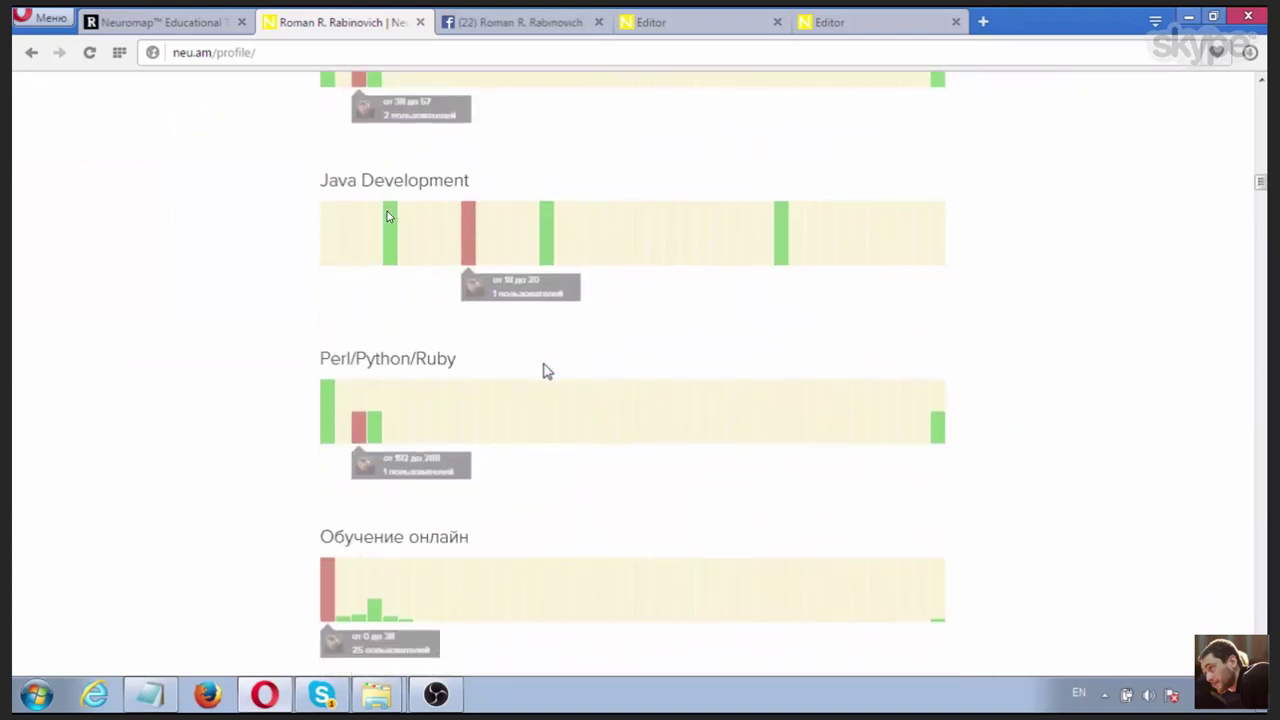
pyautogui.scroll(10, 543, 370)
pyautogui.scroll(10, 543, 371)
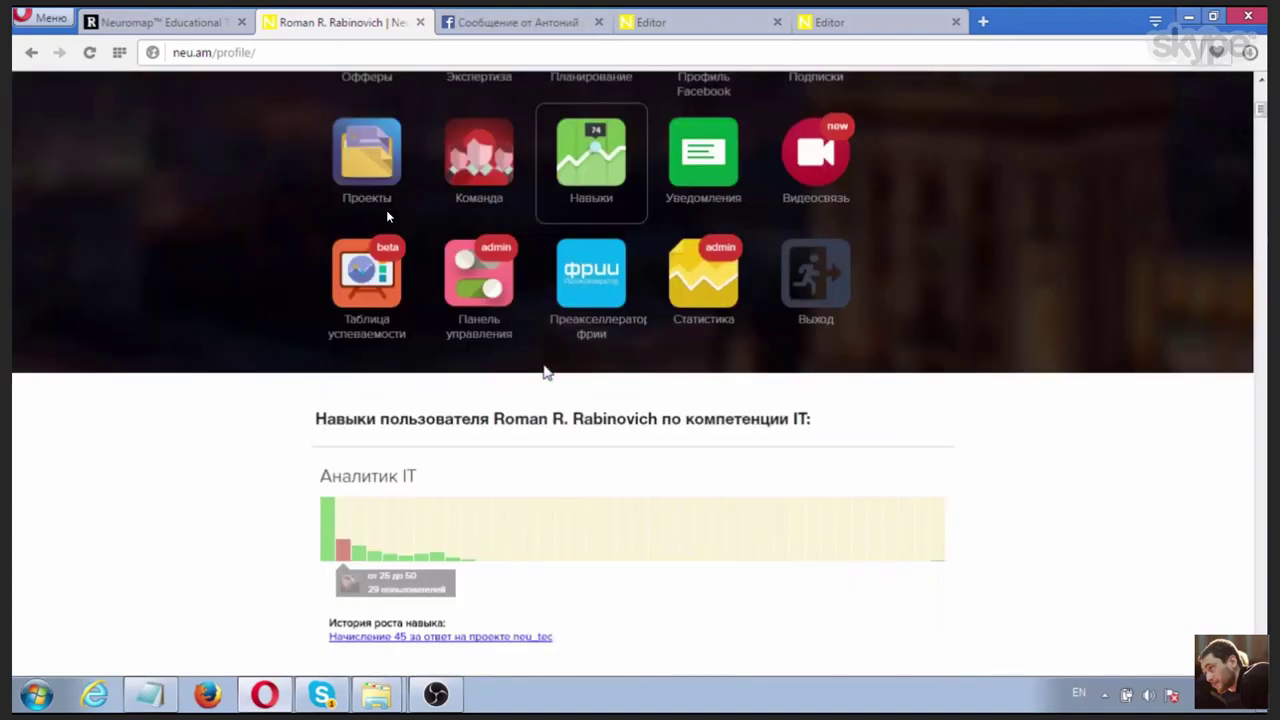
# Step: Compare the highest, lowest and own score ranges in the Аналитик IT chart
pyautogui.scroll(-4, 543, 371)
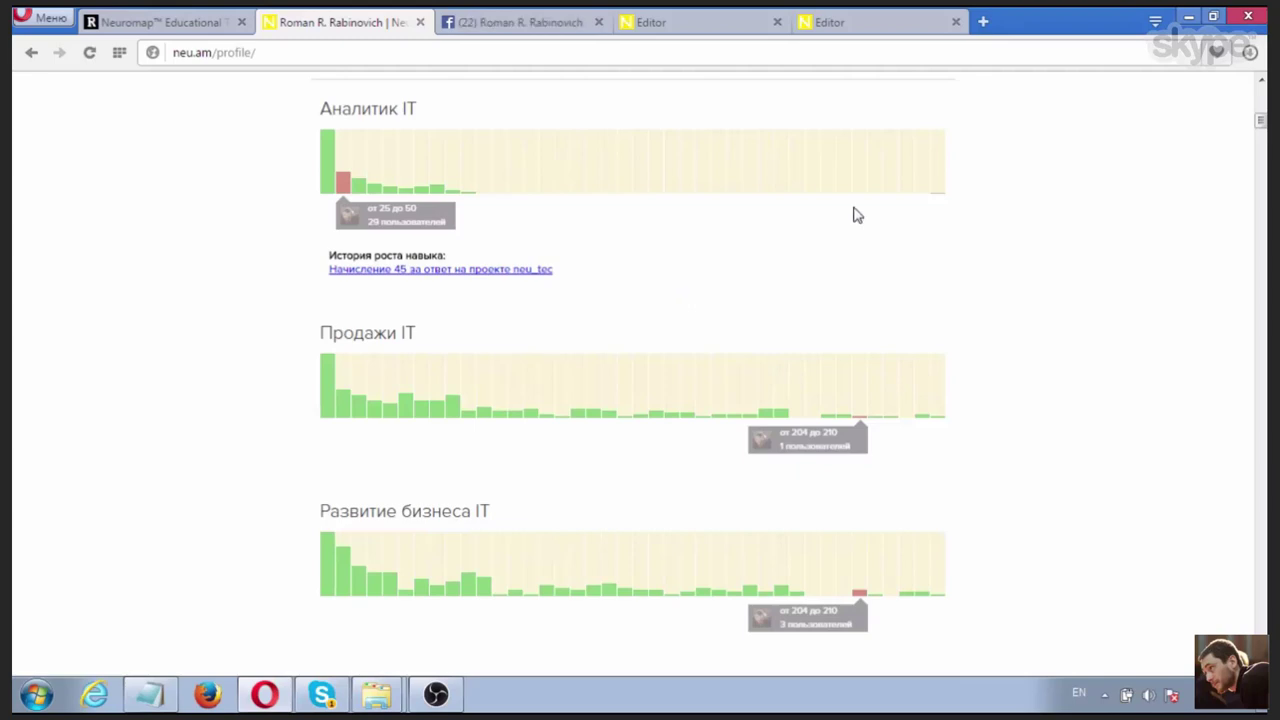
pyautogui.moveTo(940, 200)
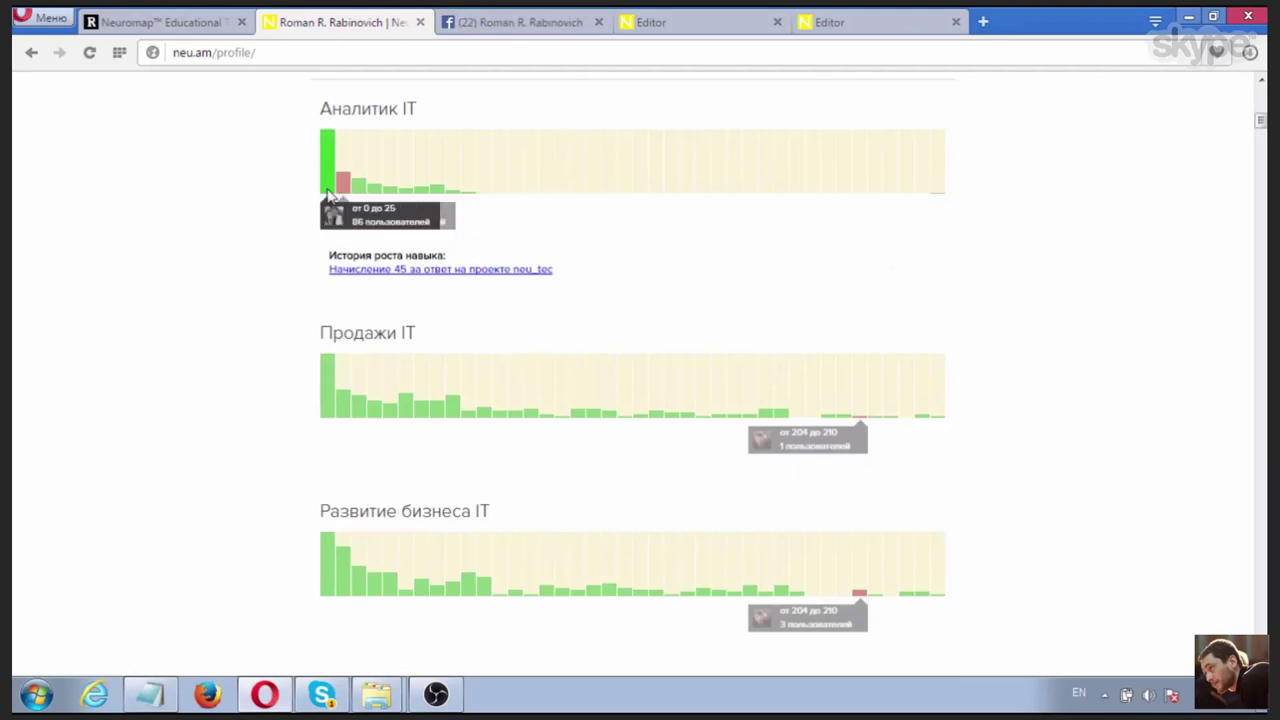
pyautogui.moveTo(345, 193)
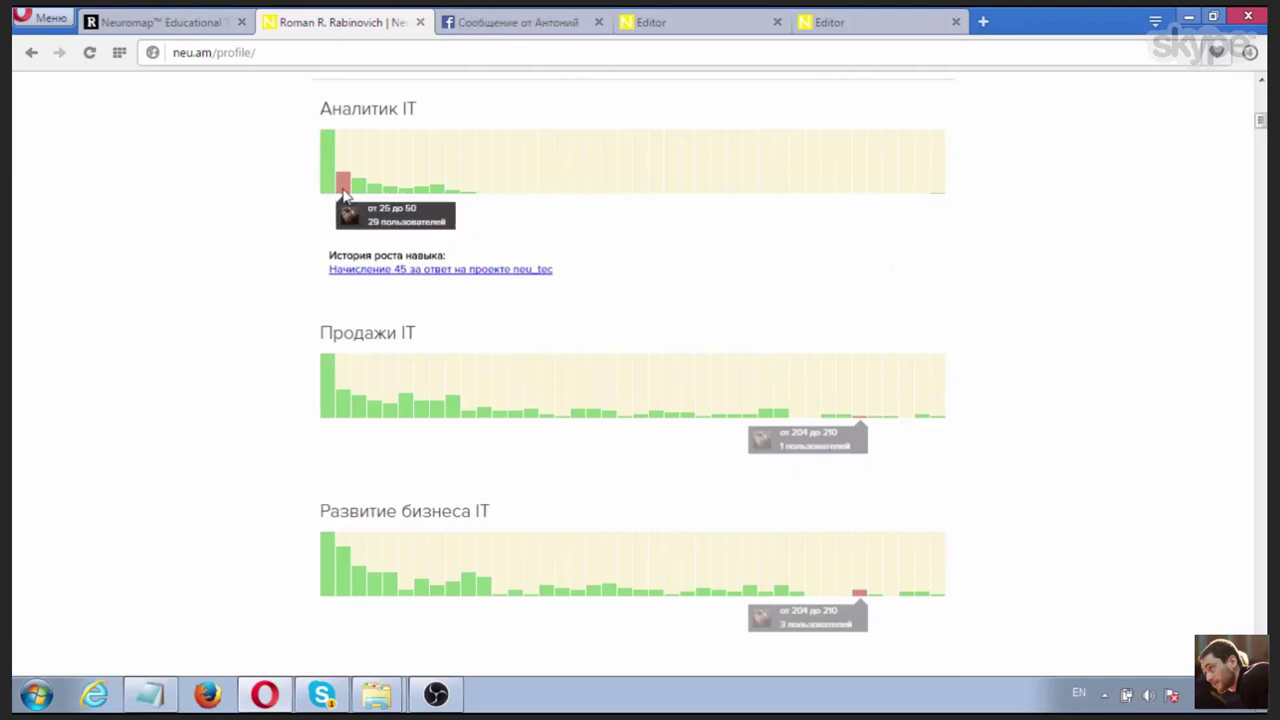
# Step: Open the first planeta quest at neu.am/planeta/1 in the statistics tab and review the skill points listed for its steps
pyautogui.click(898, 22)
pyautogui.moveTo(260, 52); pyautogui.dragTo(710, 52)
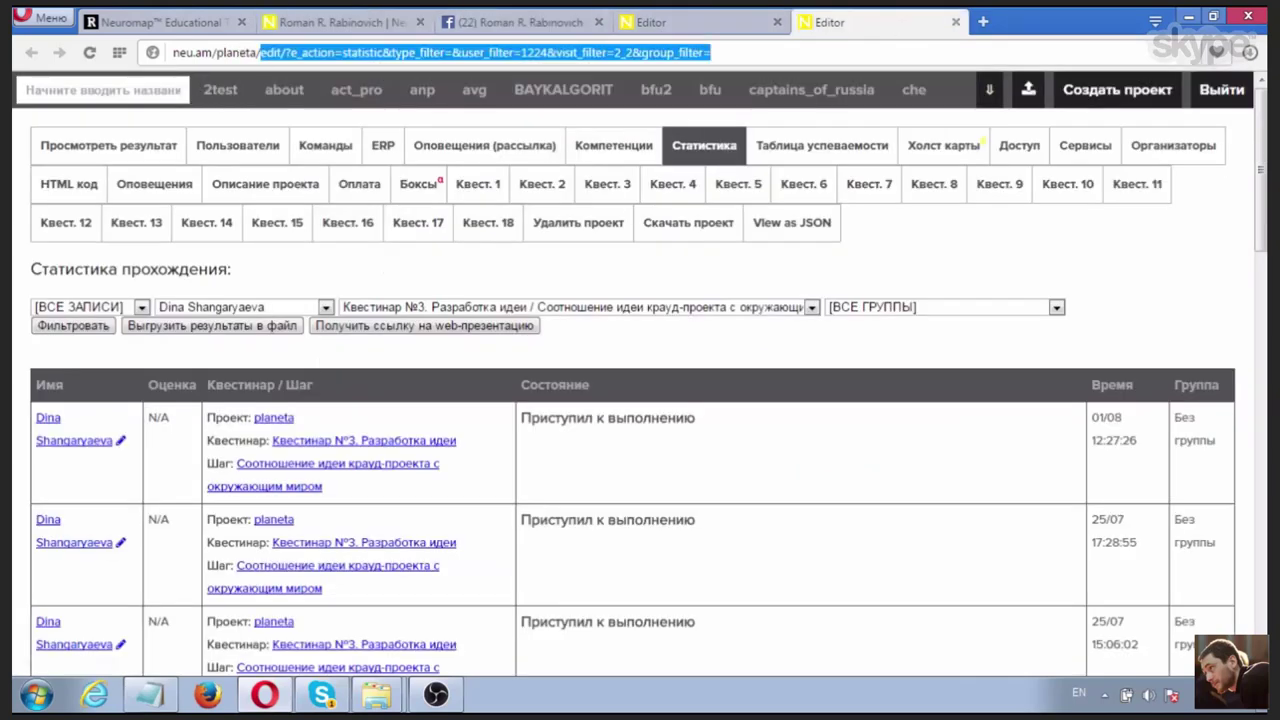
pyautogui.write('1')
pyautogui.press('Return')
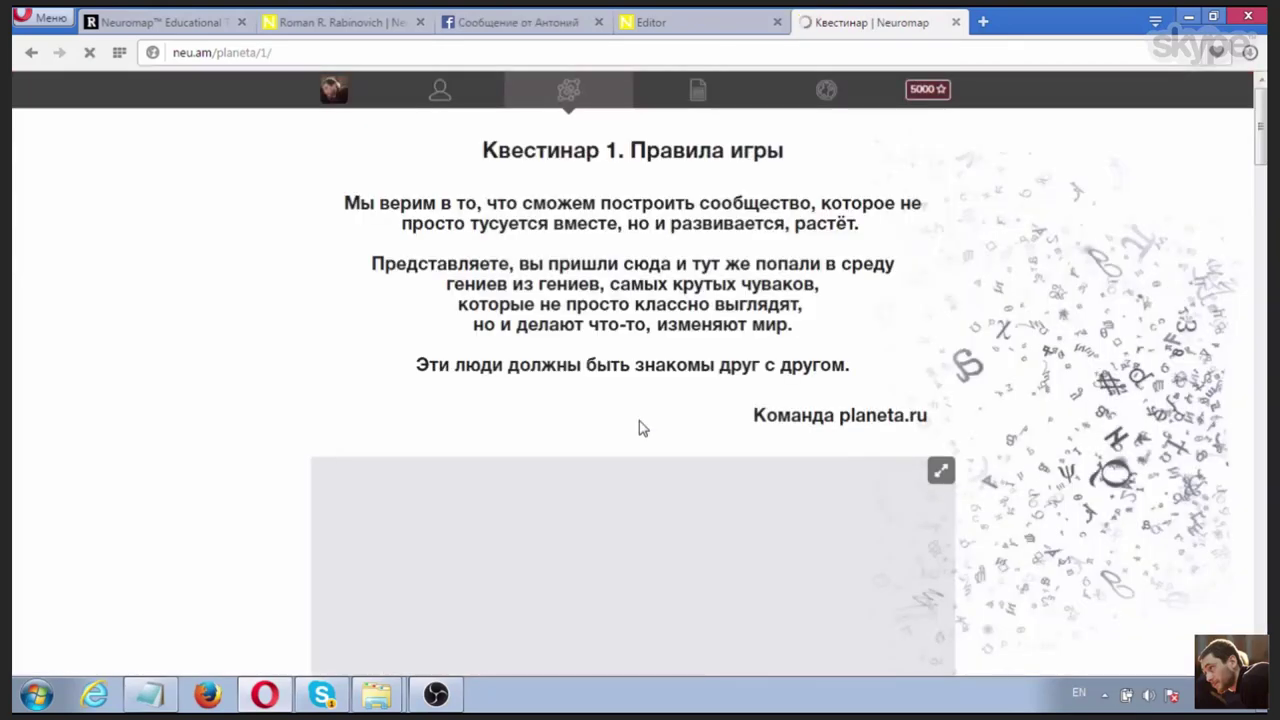
pyautogui.scroll(-15, 643, 420)
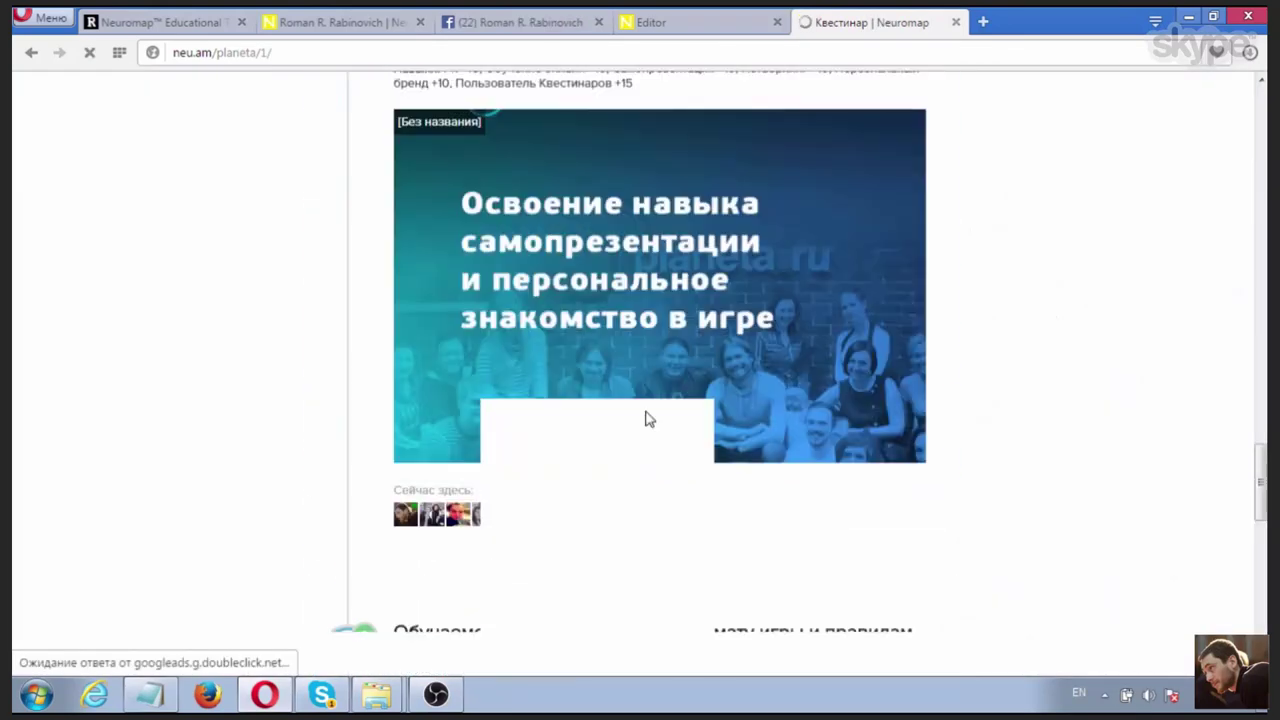
pyautogui.scroll(-5, 645, 420)
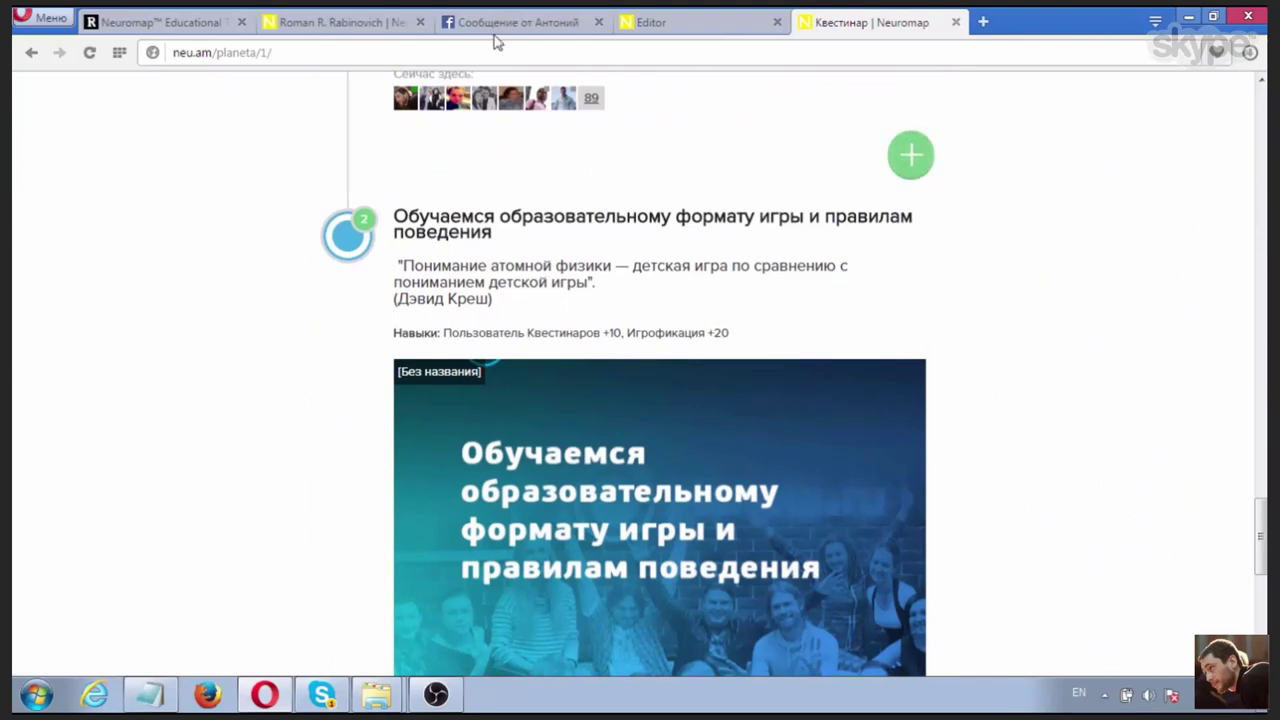
# Step: Go back to the profile's skill charts and check the skill growth history and neighbouring user groups for Аналитик IT
pyautogui.click(337, 24)
pyautogui.moveTo(395, 210)
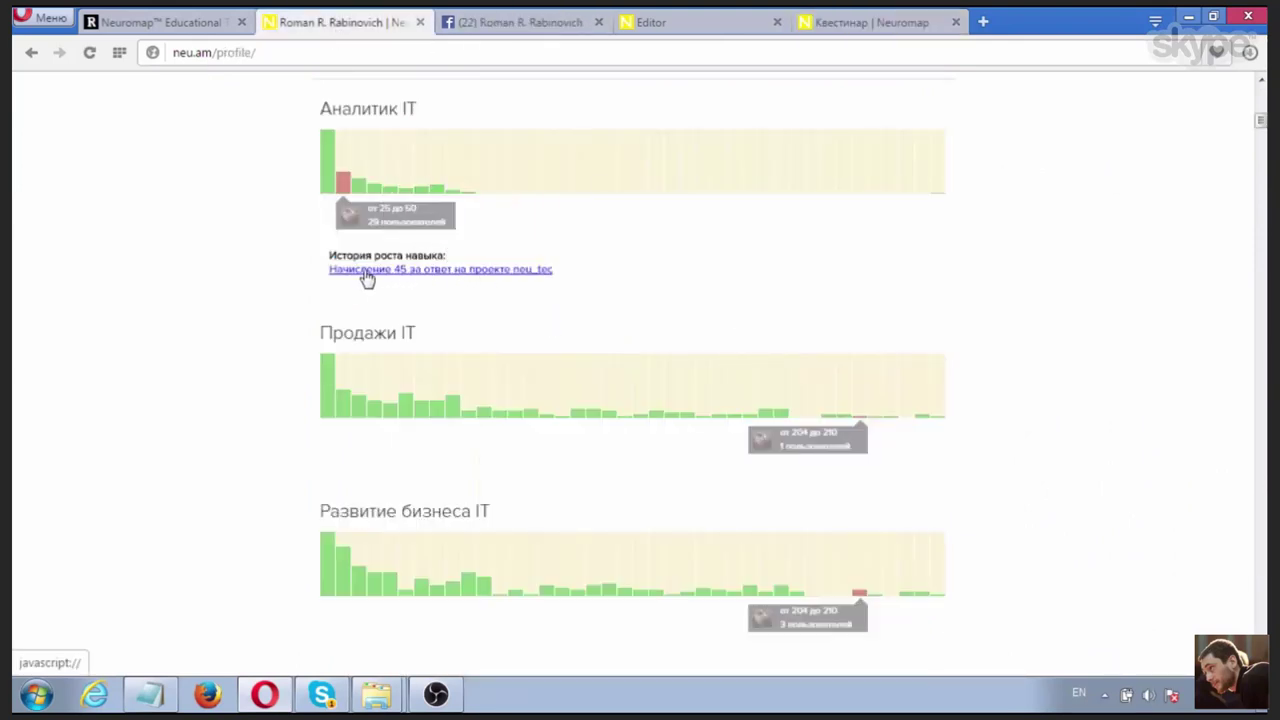
pyautogui.moveTo(430, 236)
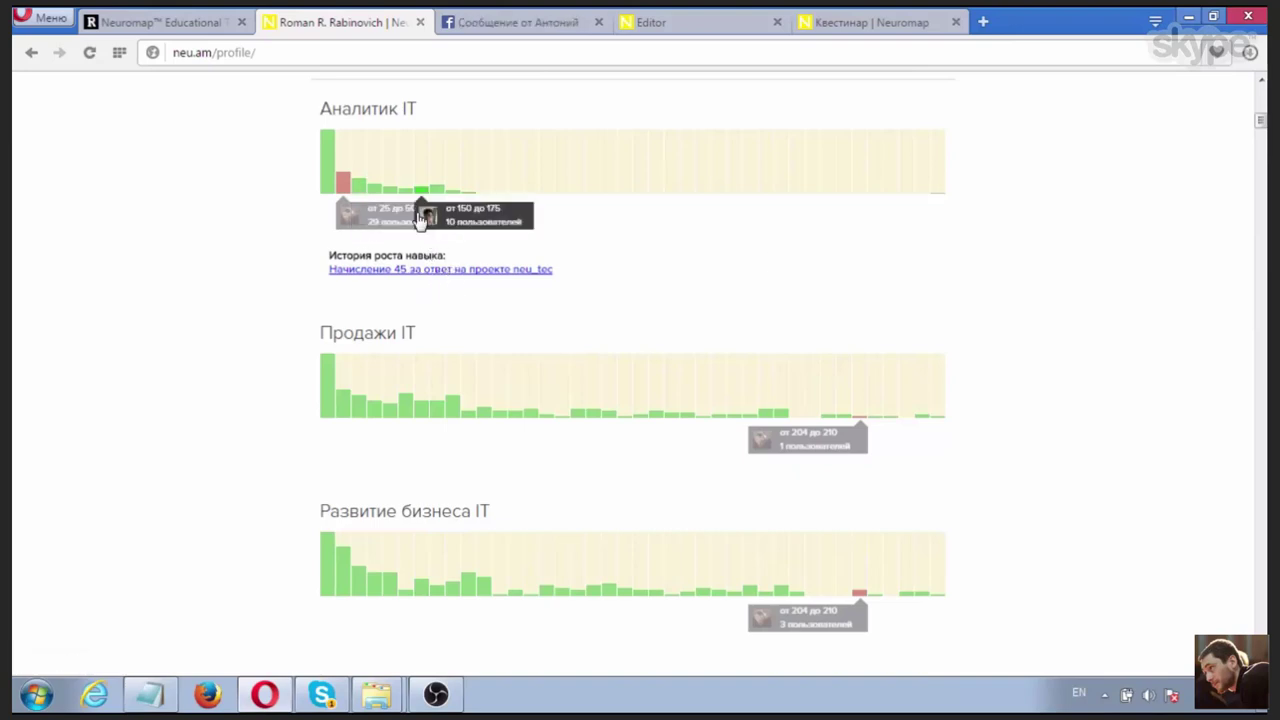
pyautogui.moveTo(358, 182)
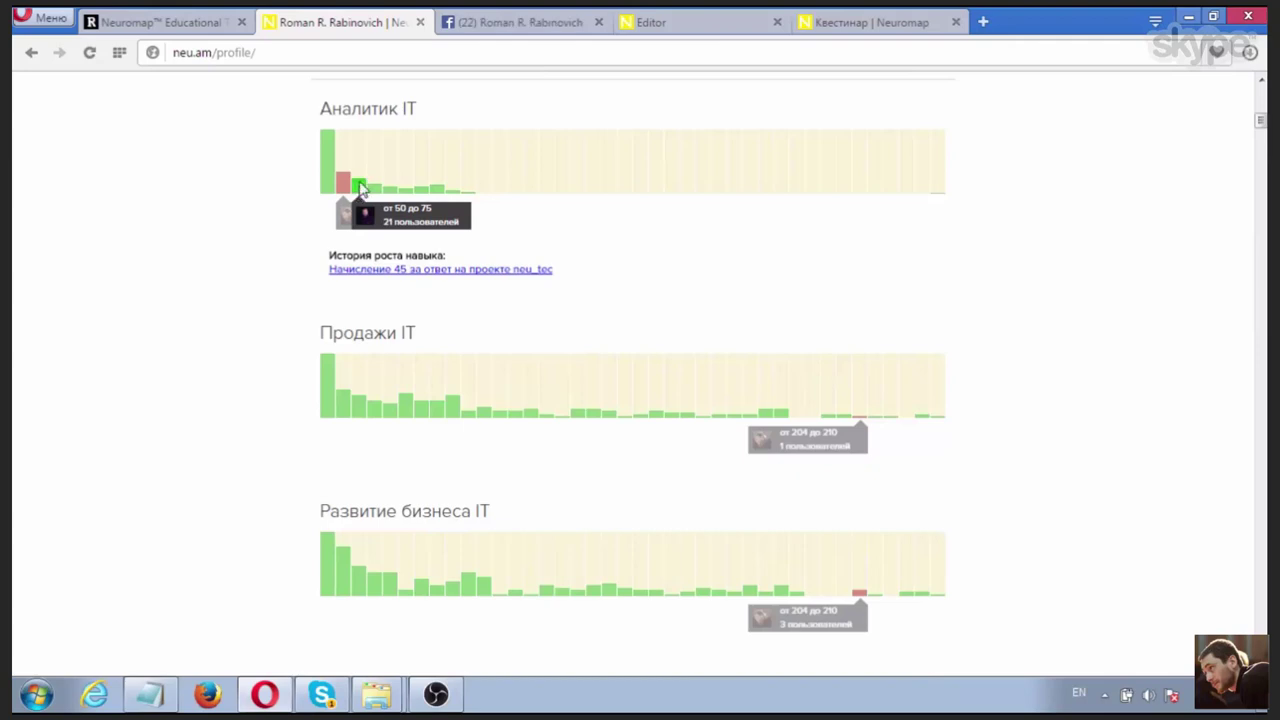
# Step: Try to open upwork.com in a new browser tab, and close that tab
pyautogui.click(983, 21)
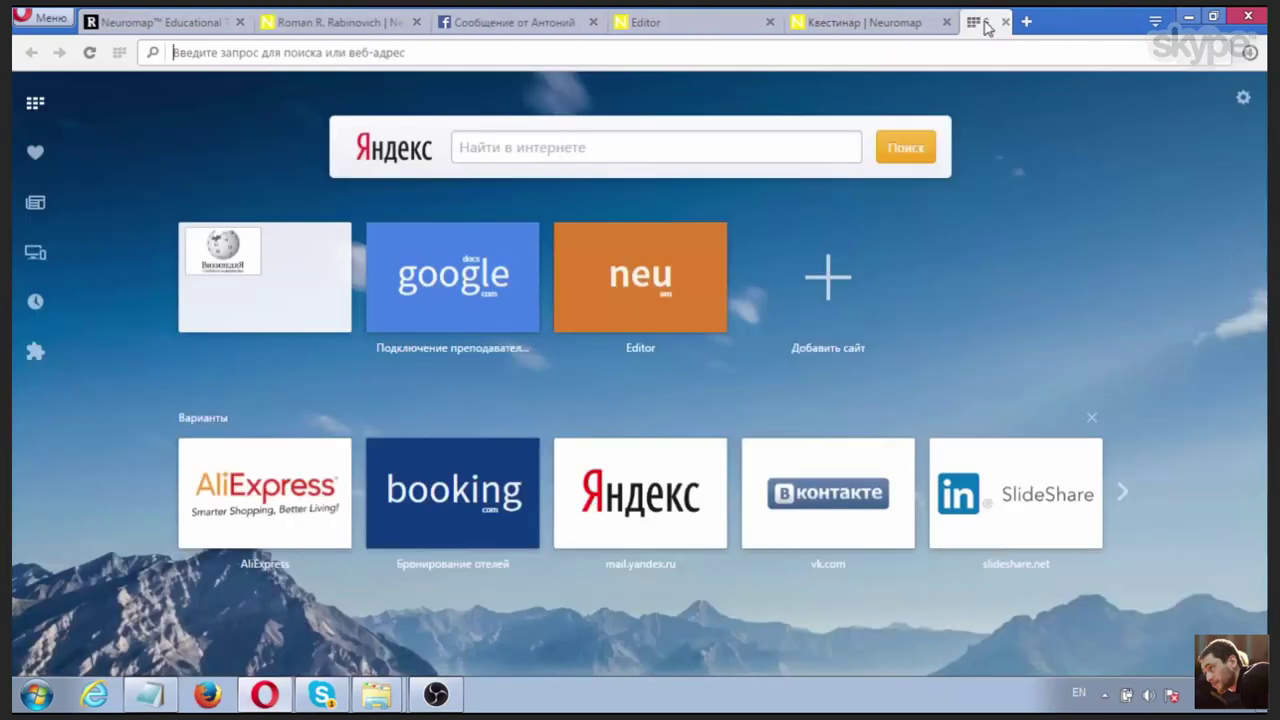
pyautogui.write('upworl')
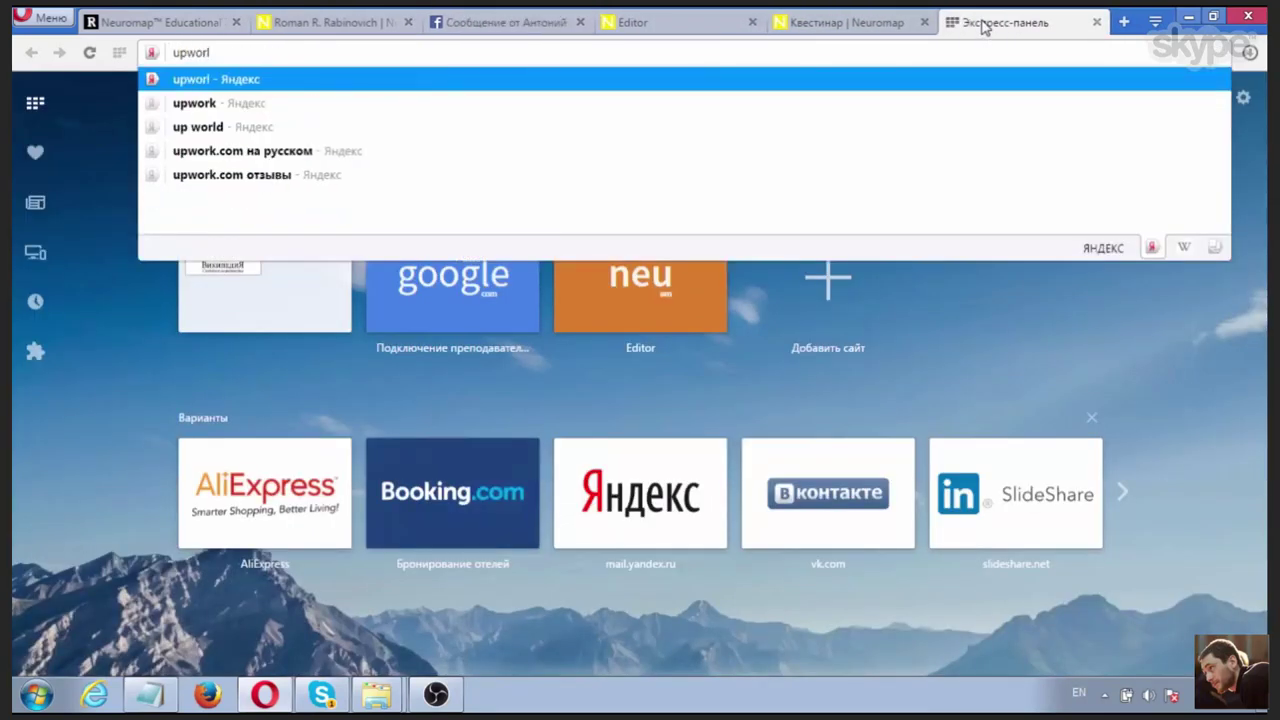
pyautogui.press('BackSpace')
pyautogui.write('k')
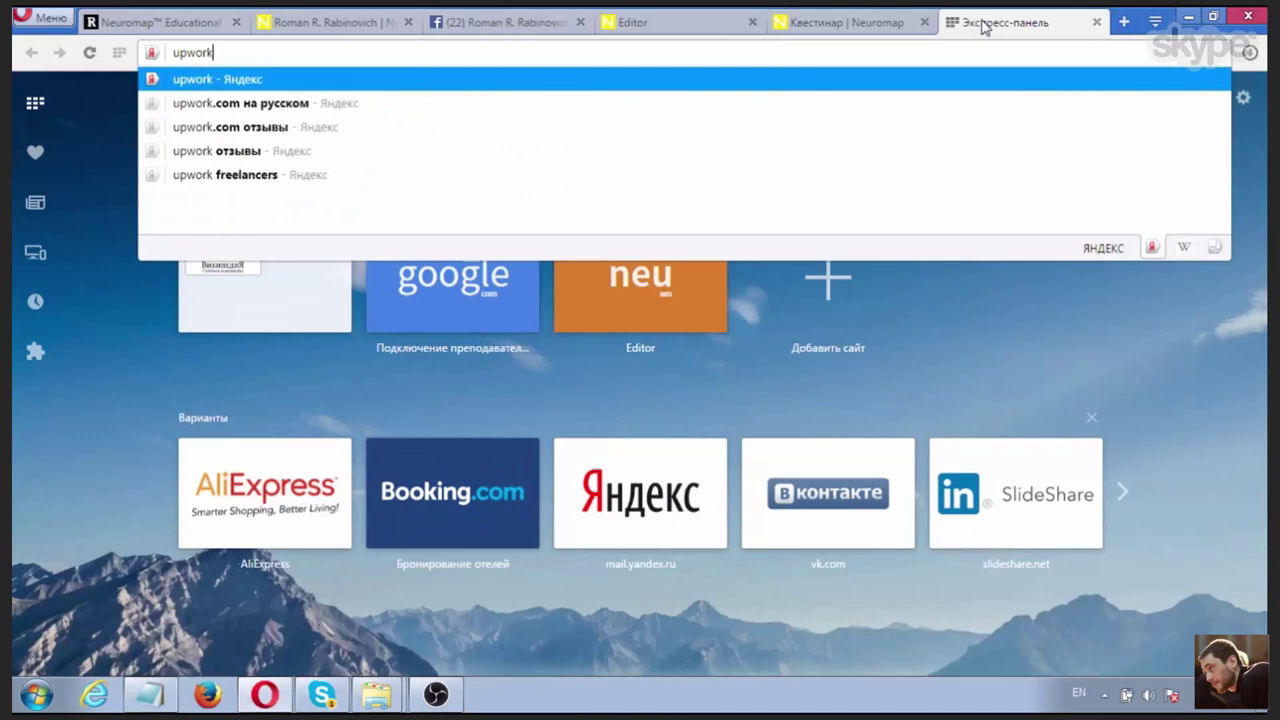
pyautogui.write('.com')
pyautogui.press('Return')
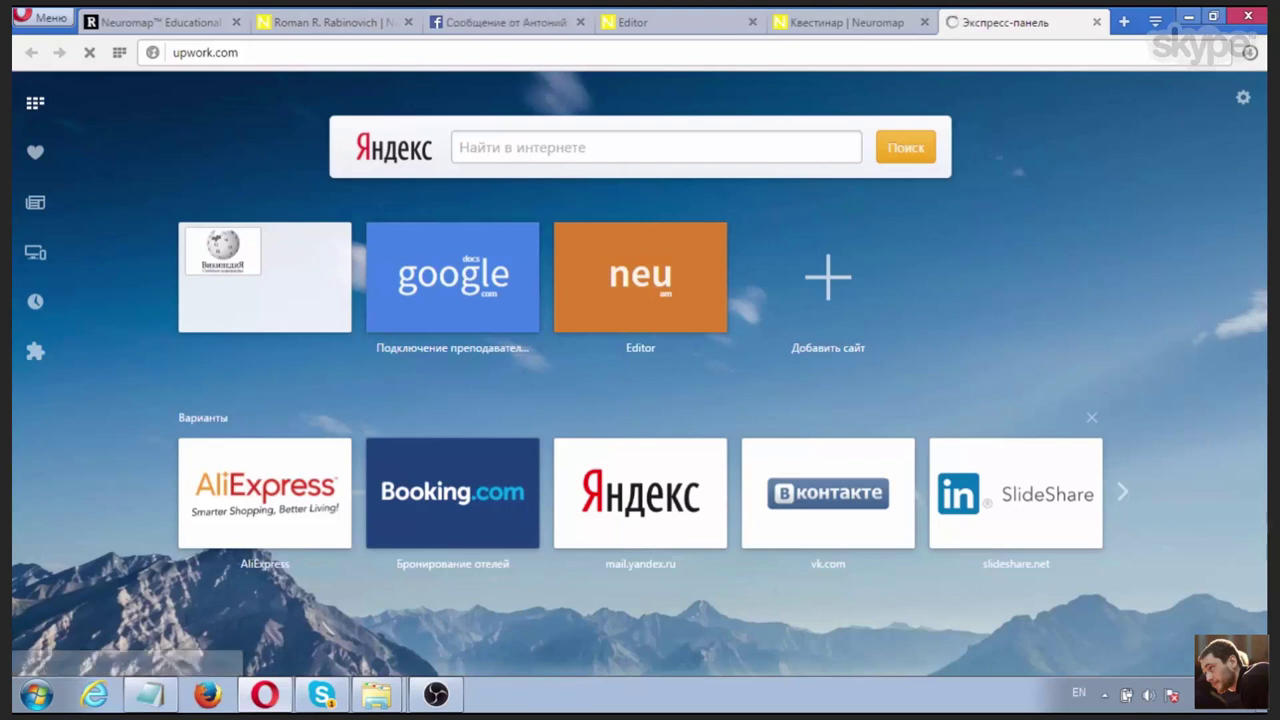
pyautogui.click(1097, 21)
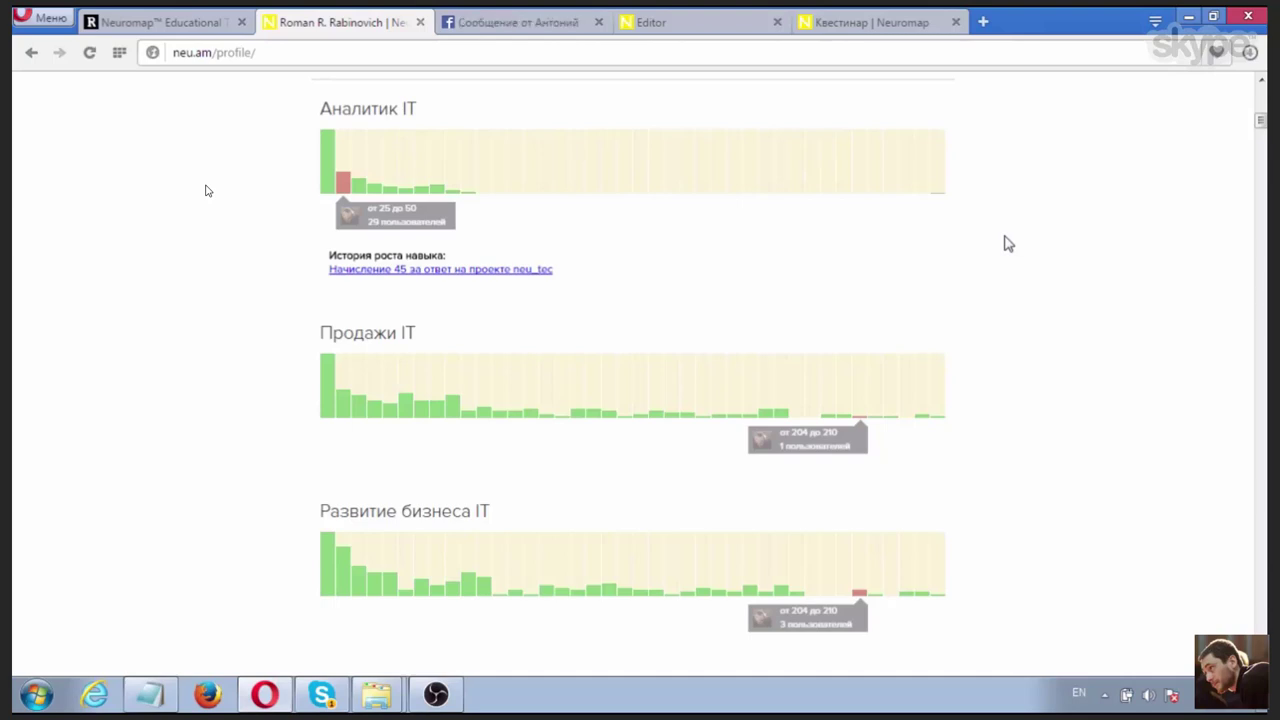
# Step: Look over the Продажи IT and Развитие бизнеса IT charts and go back up to the profile's section tiles
pyautogui.moveTo(229, 435)
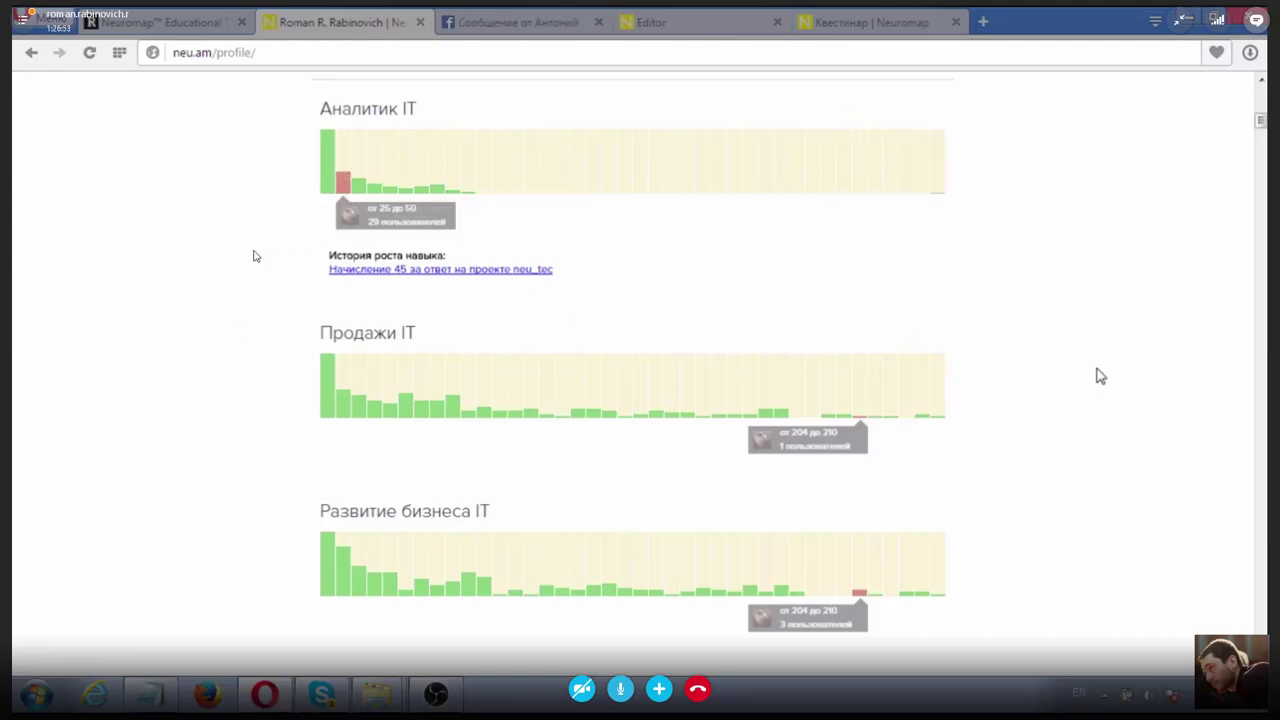
pyautogui.scroll(-2, 1100, 376)
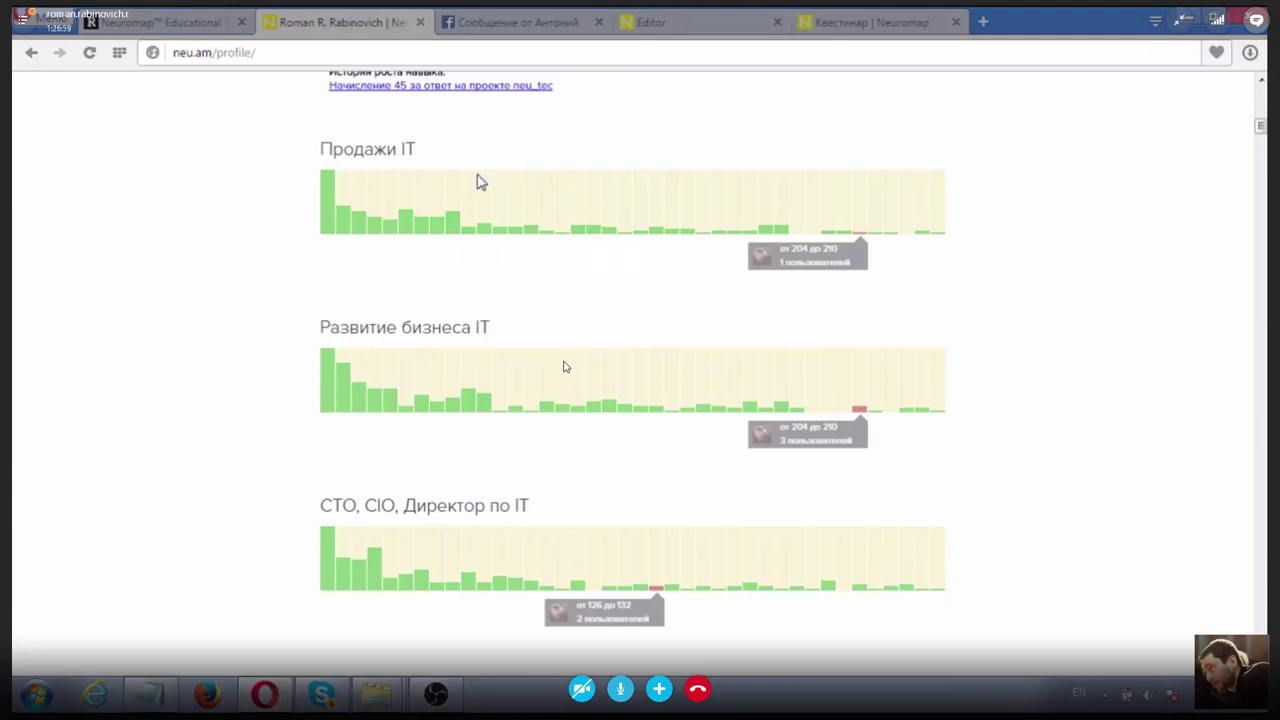
pyautogui.scroll(6, 563, 367)
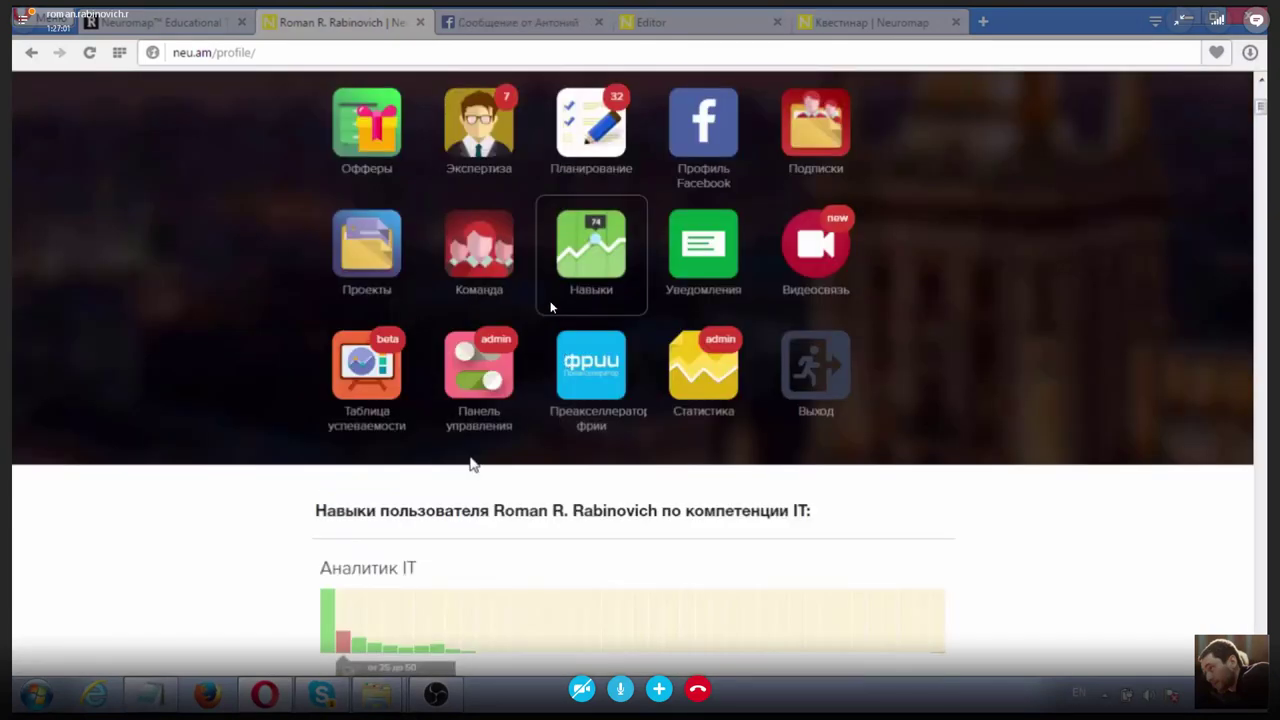
# Step: Look through the profile's skill charts down to the crowdfunding skills, and examine the user groups across the PR chart
pyautogui.scroll(-2, 545, 275)
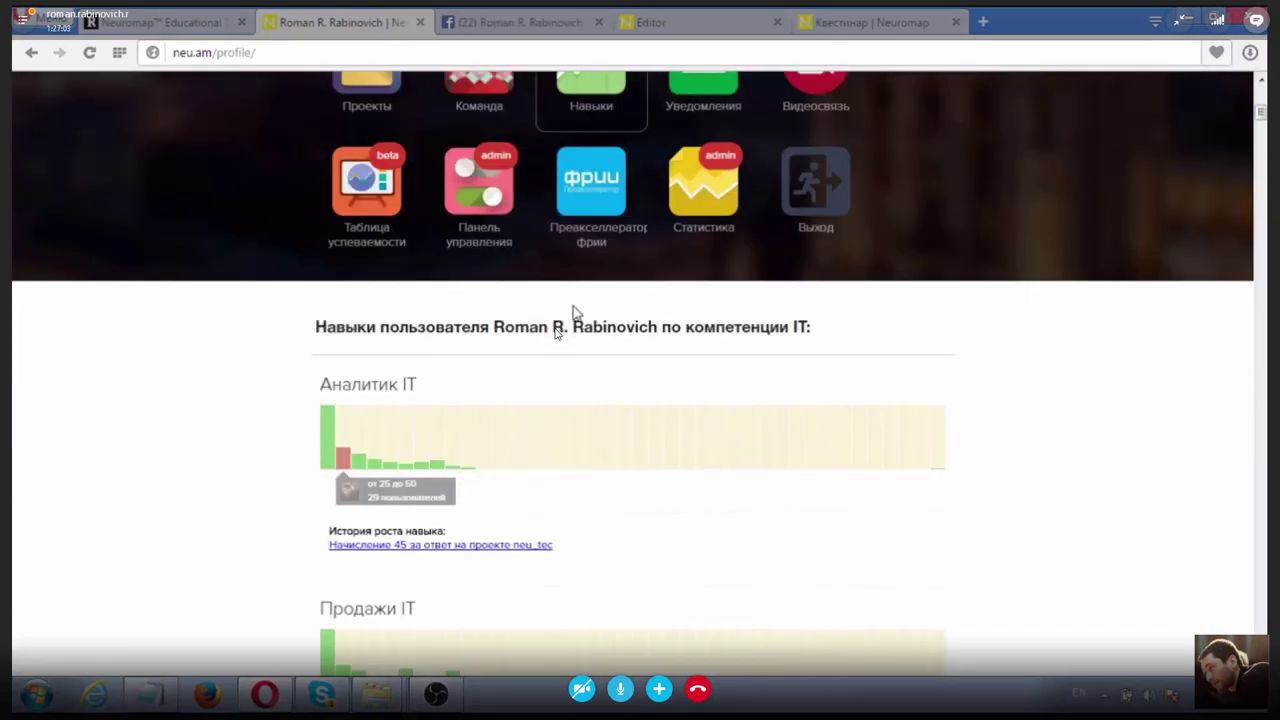
pyautogui.scroll(-7, 565, 318)
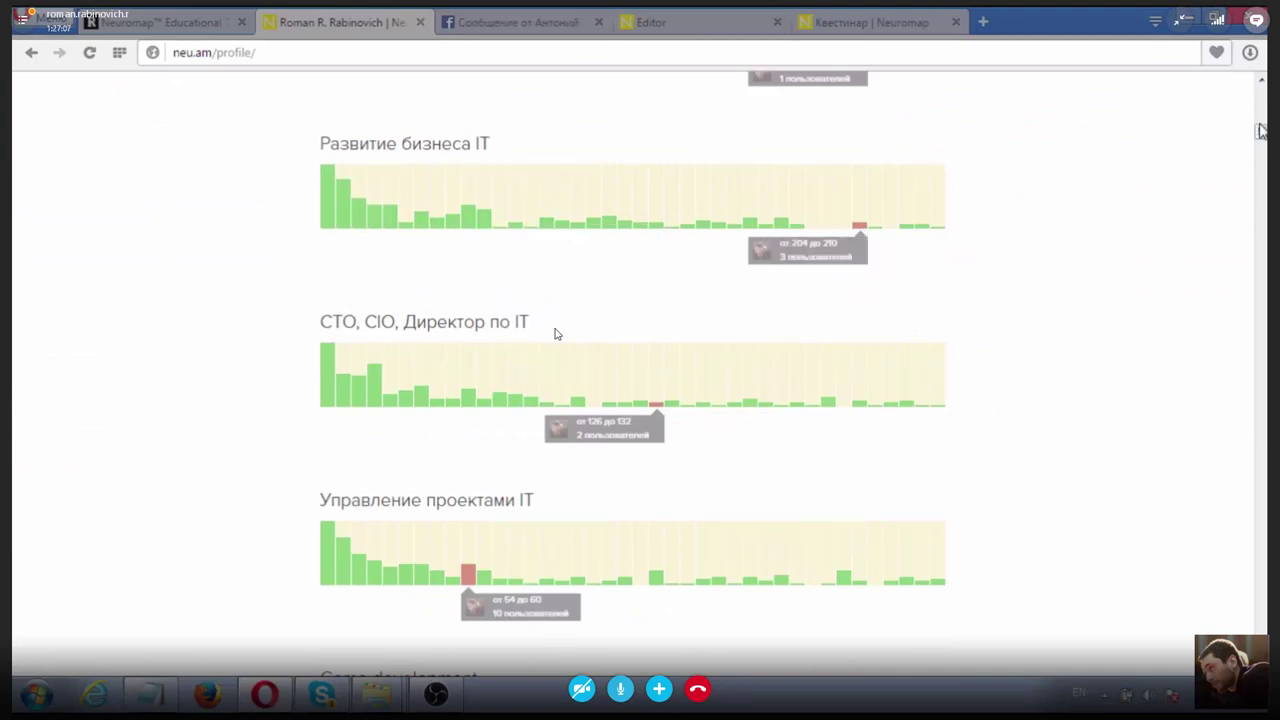
pyautogui.scroll(-20, 557, 334)
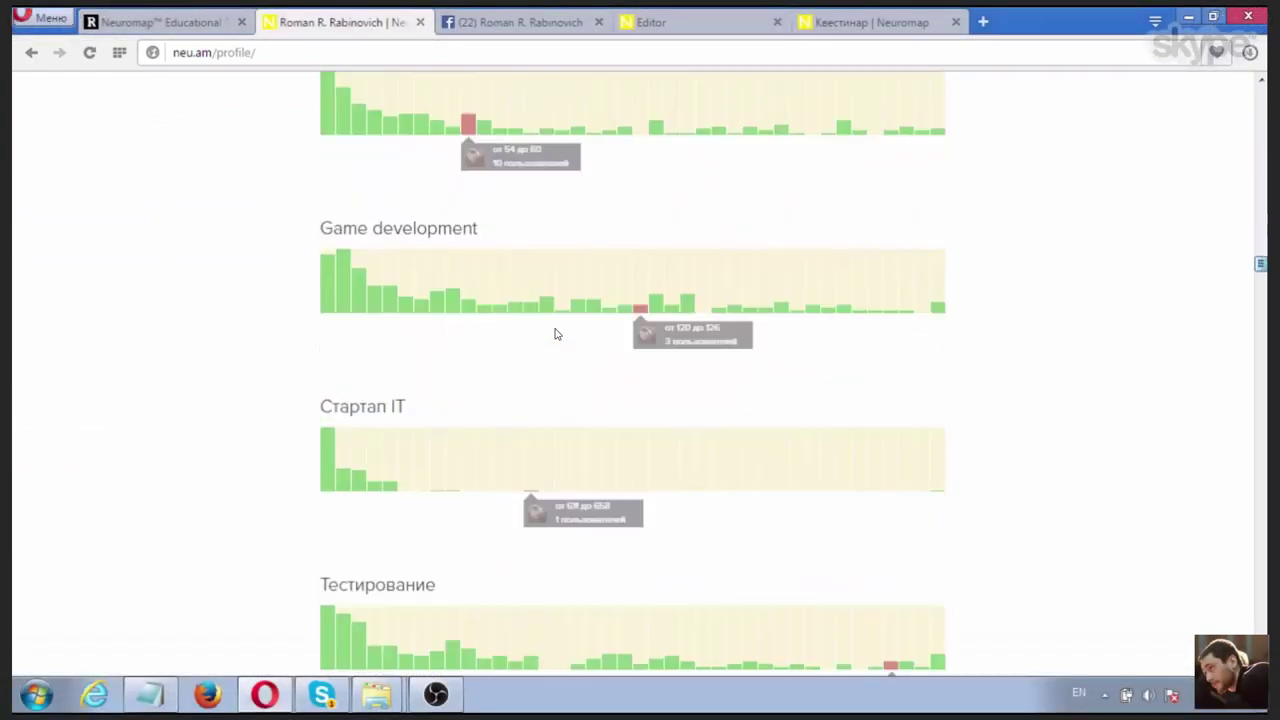
pyautogui.scroll(20, 557, 334)
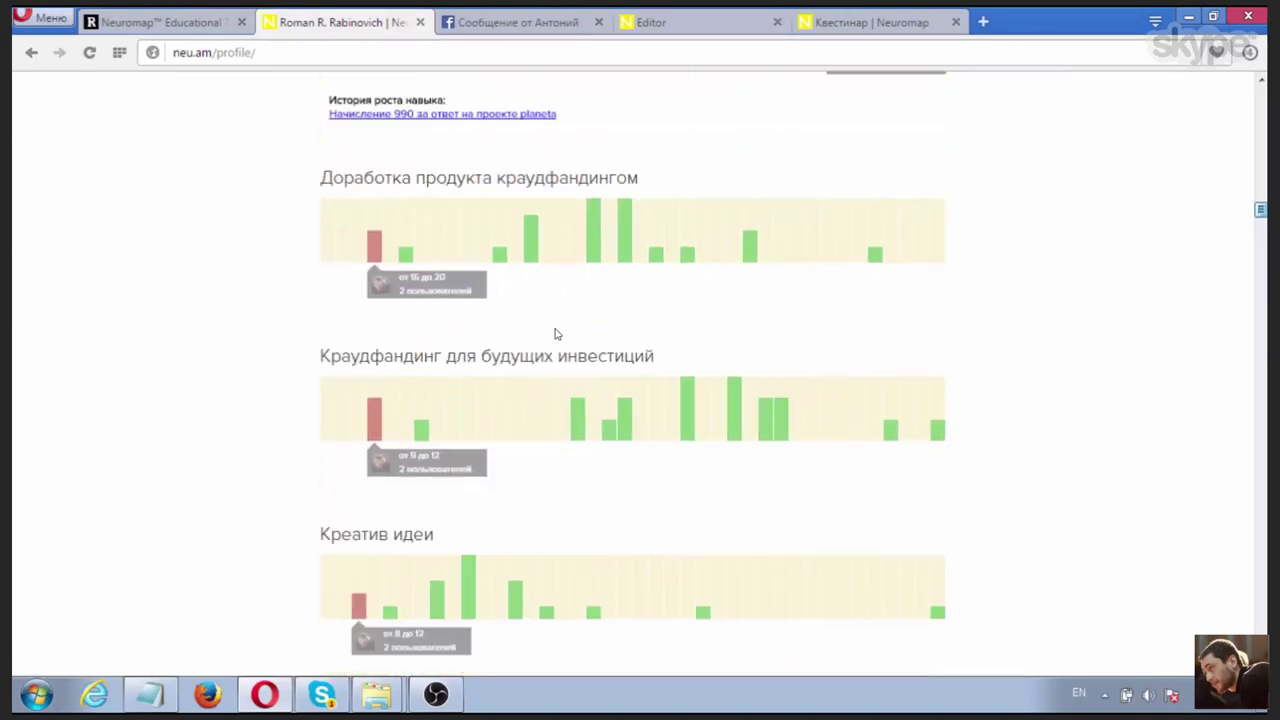
pyautogui.scroll(10, 557, 334)
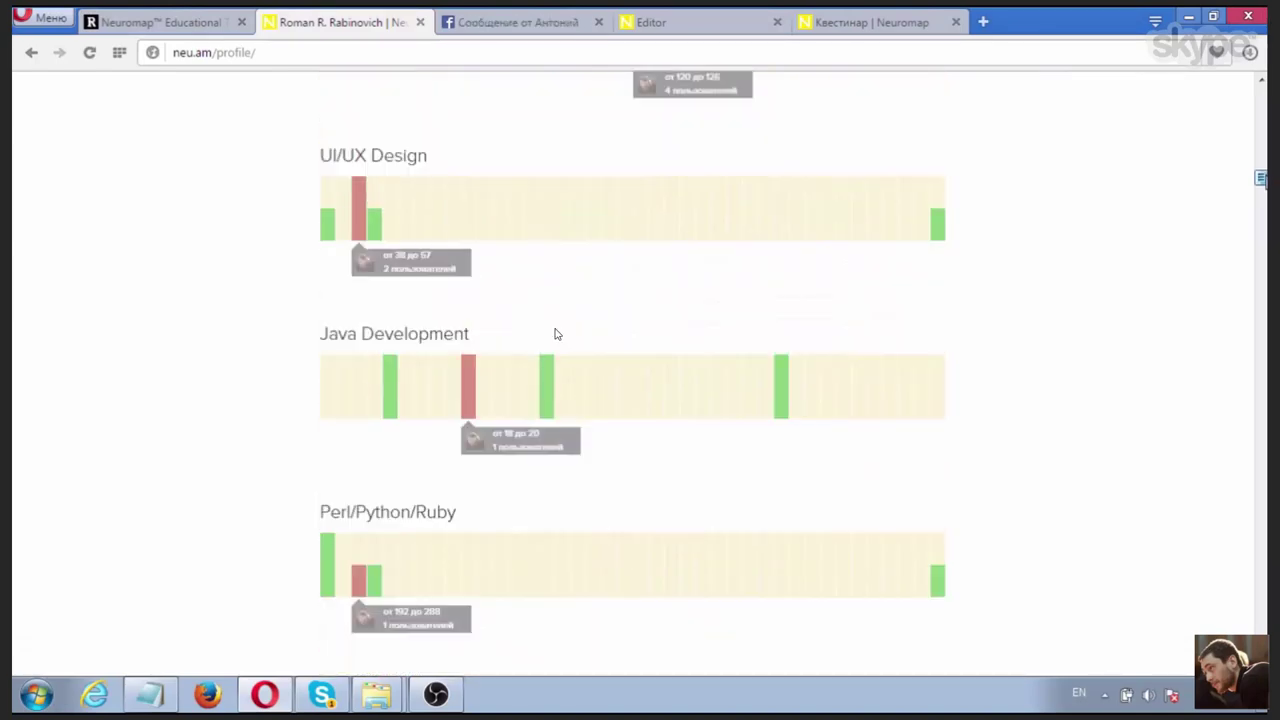
pyautogui.scroll(3, 557, 334)
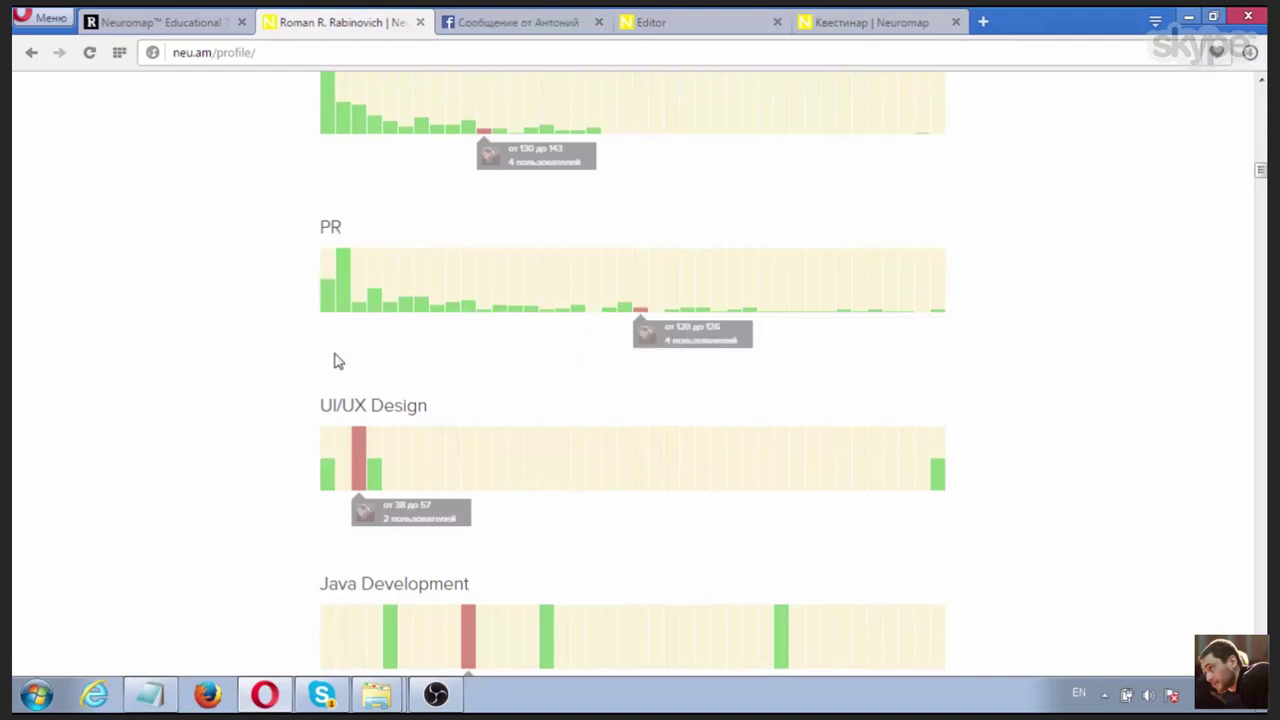
pyautogui.moveTo(328, 303)
pyautogui.moveTo(940, 318)
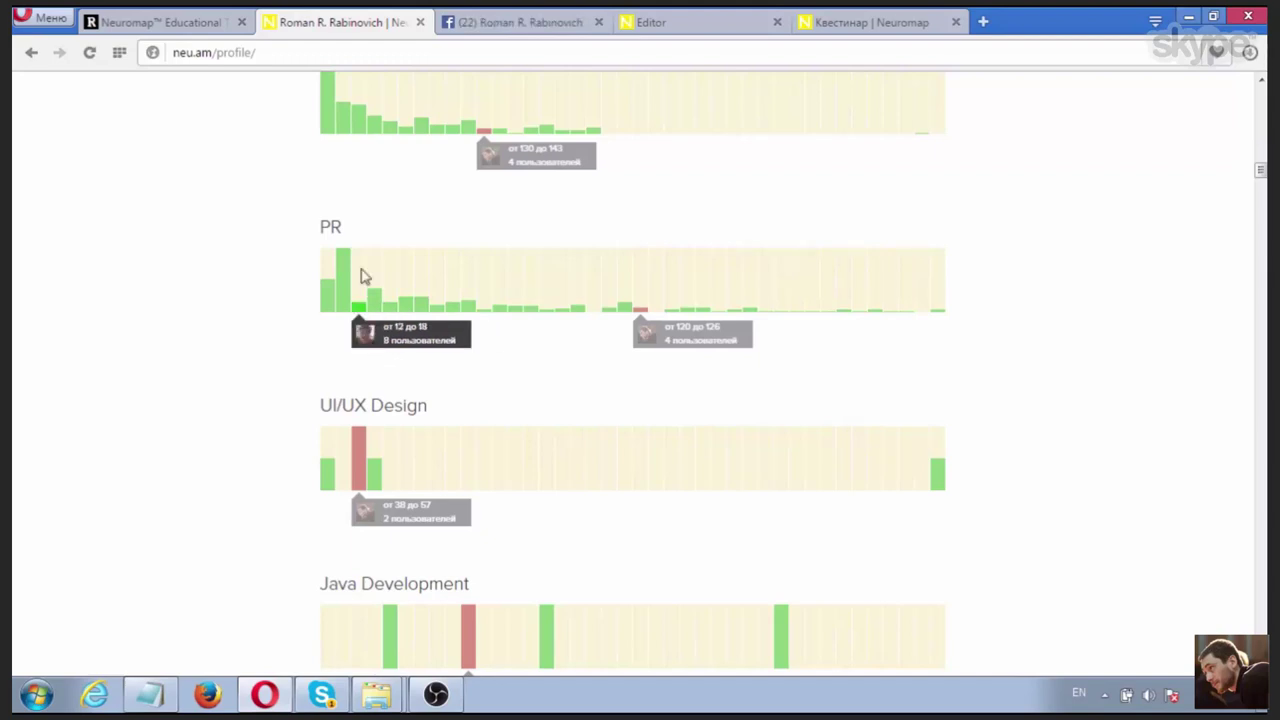
pyautogui.moveTo(891, 345)
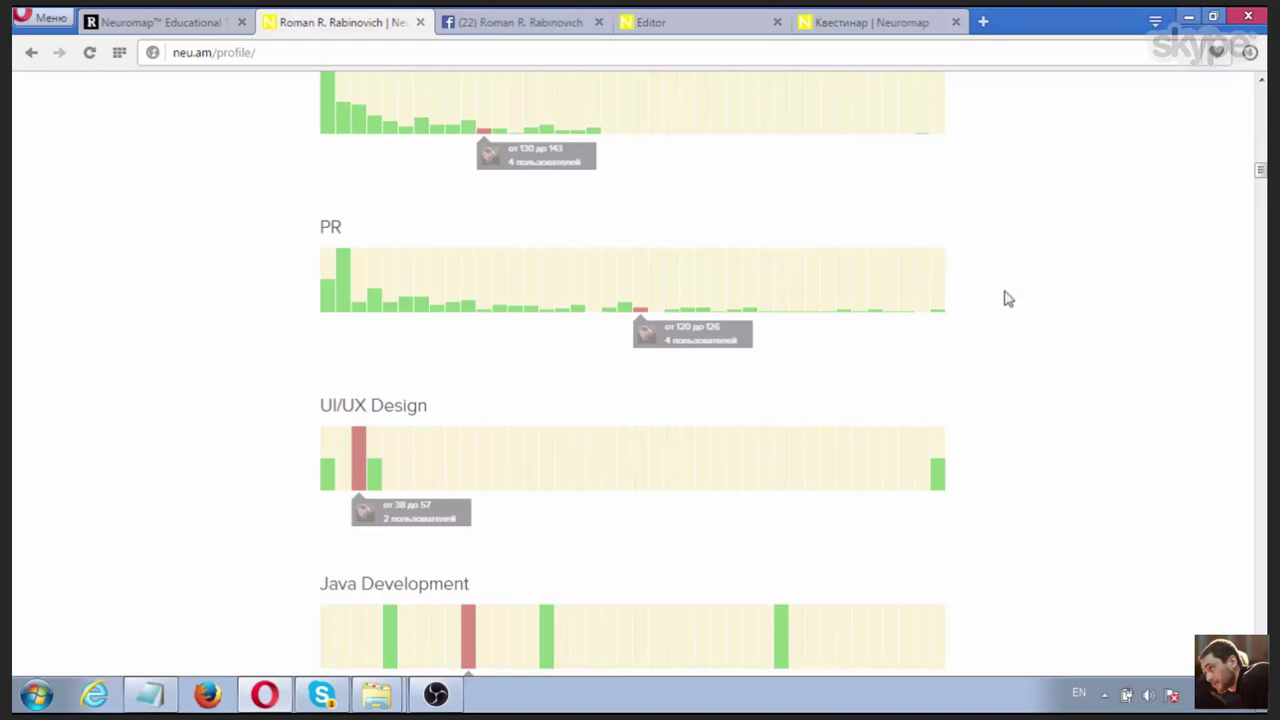
# Step: Return to the first IT skill charts and check the lowest-scoring user group for Продажи IT
pyautogui.scroll(15, 1108, 300)
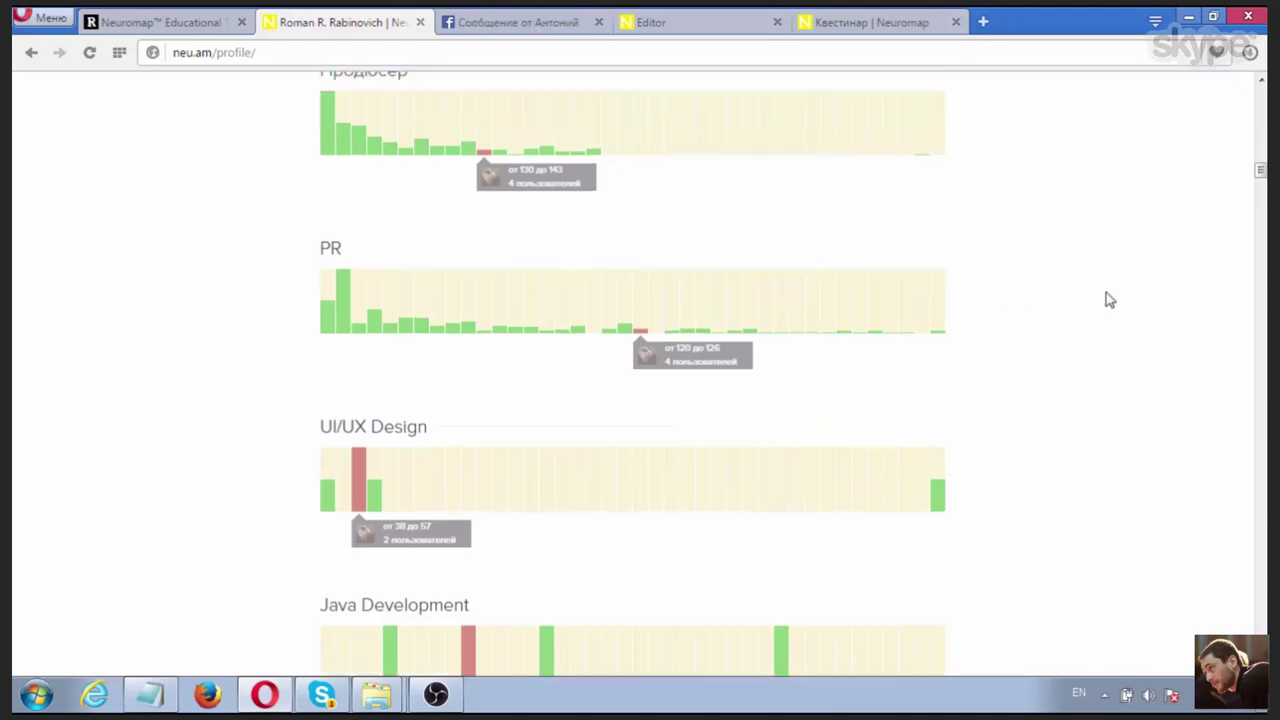
pyautogui.scroll(5, 1108, 300)
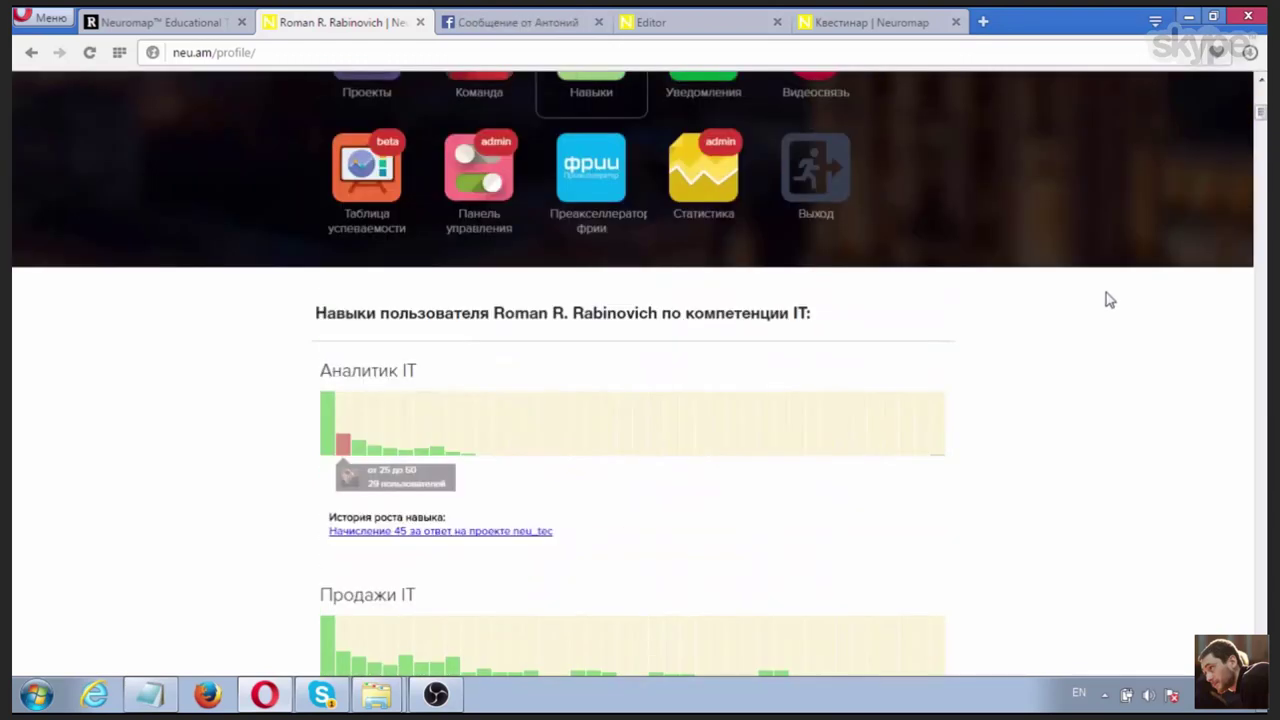
pyautogui.scroll(-5, 1108, 300)
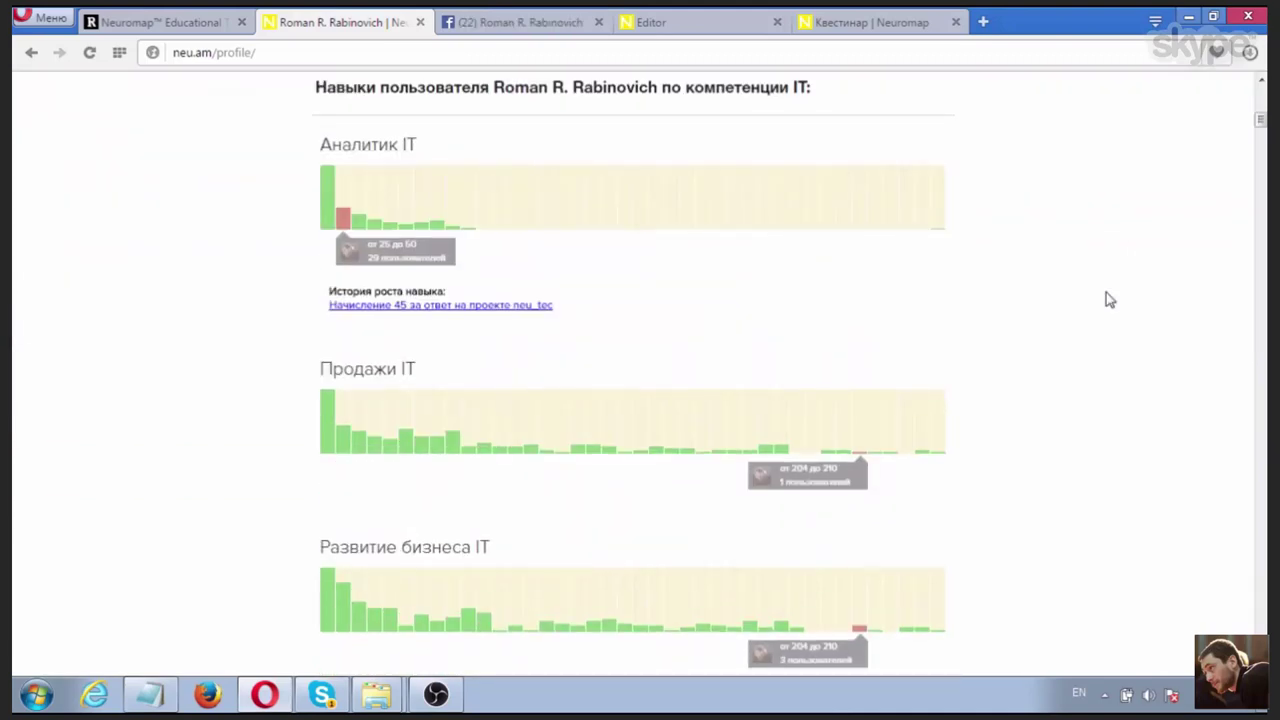
pyautogui.scroll(1, 1108, 300)
pyautogui.scroll(-1, 1108, 300)
pyautogui.scroll(-5, 319, 213)
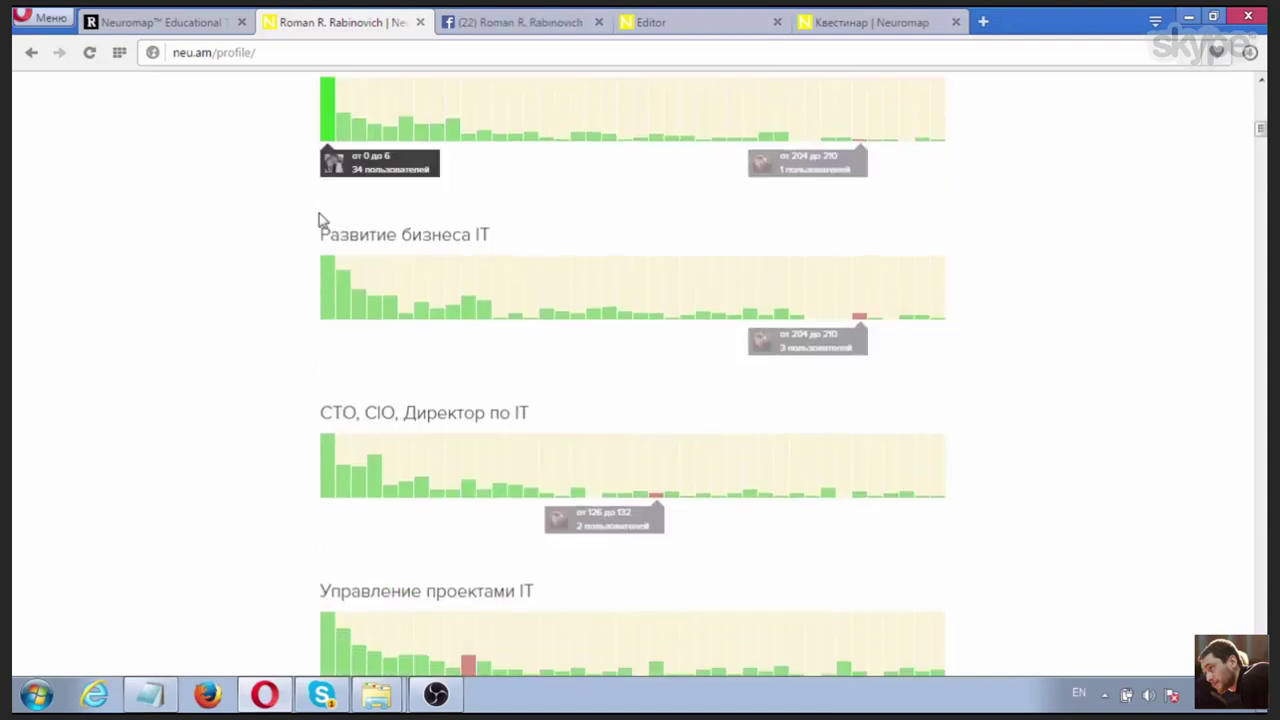
pyautogui.scroll(6, 893, 348)
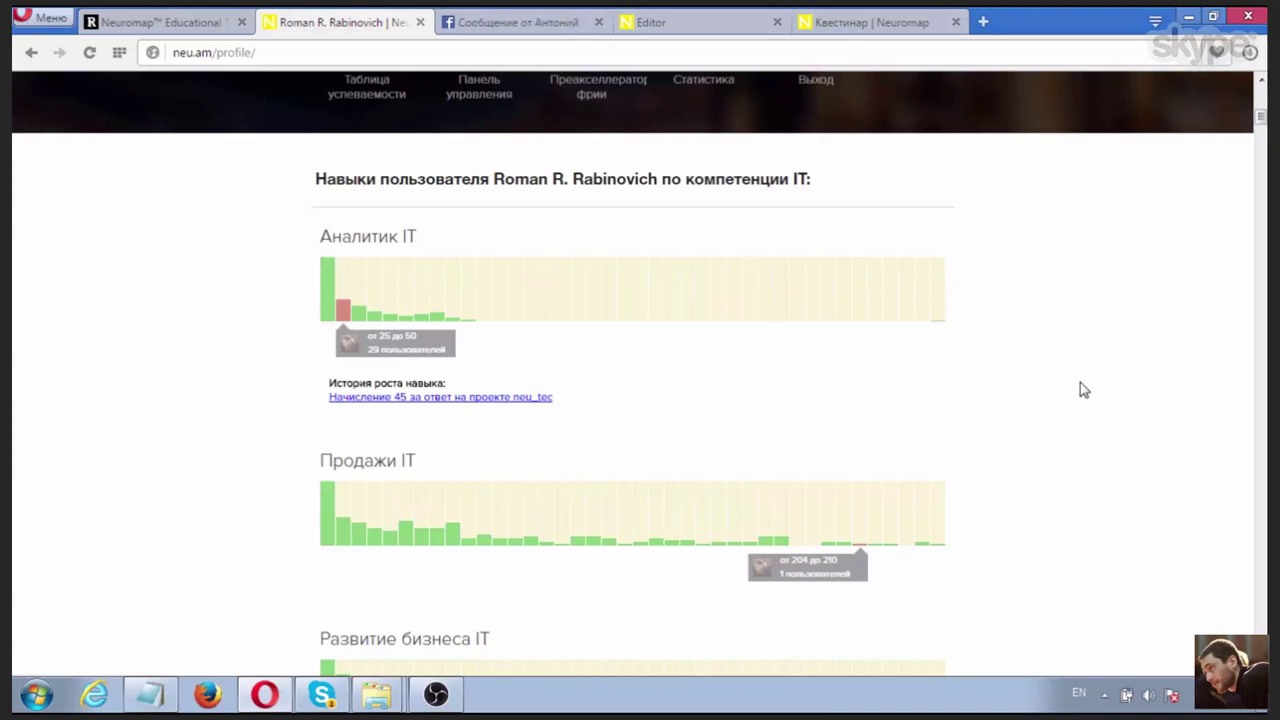
pyautogui.scroll(2, 1080, 383)
pyautogui.scroll(-2, 1165, 520)
pyautogui.scroll(2, 1160, 517)
pyautogui.scroll(3, 1165, 520)
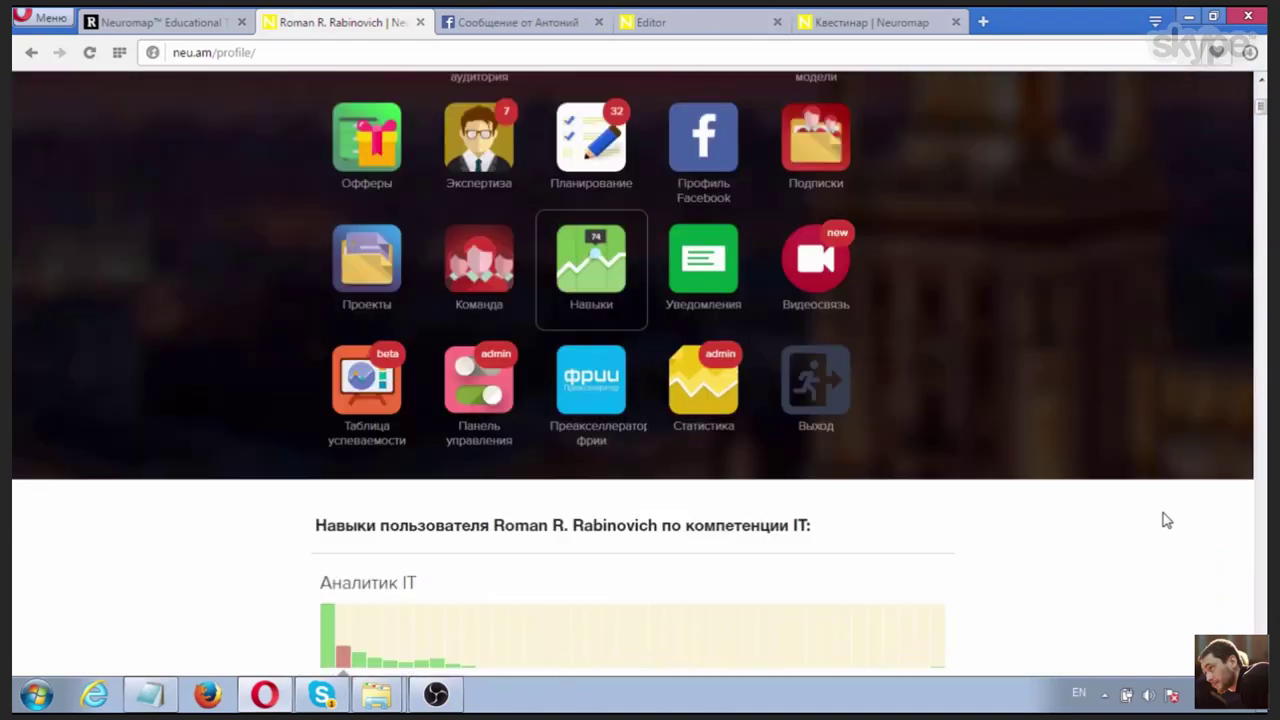
pyautogui.scroll(1, 1094, 491)
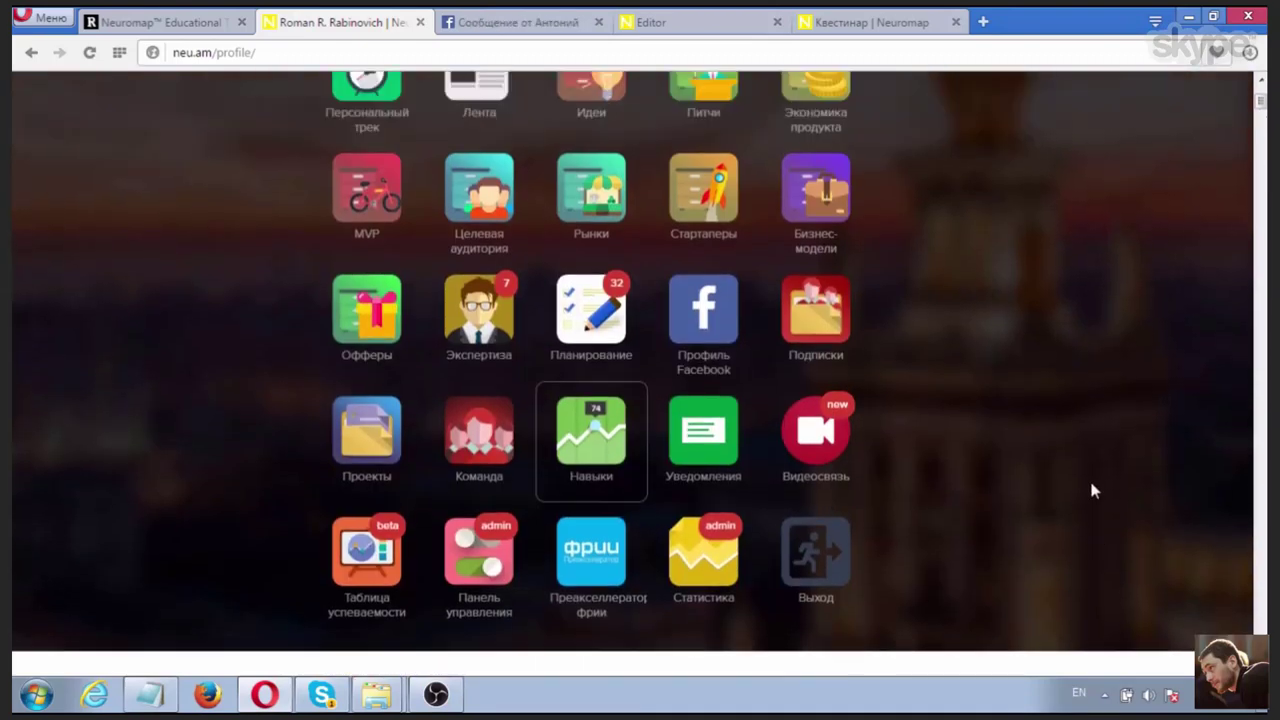
pyautogui.scroll(-6, 1090, 489)
pyautogui.scroll(-1, 1072, 489)
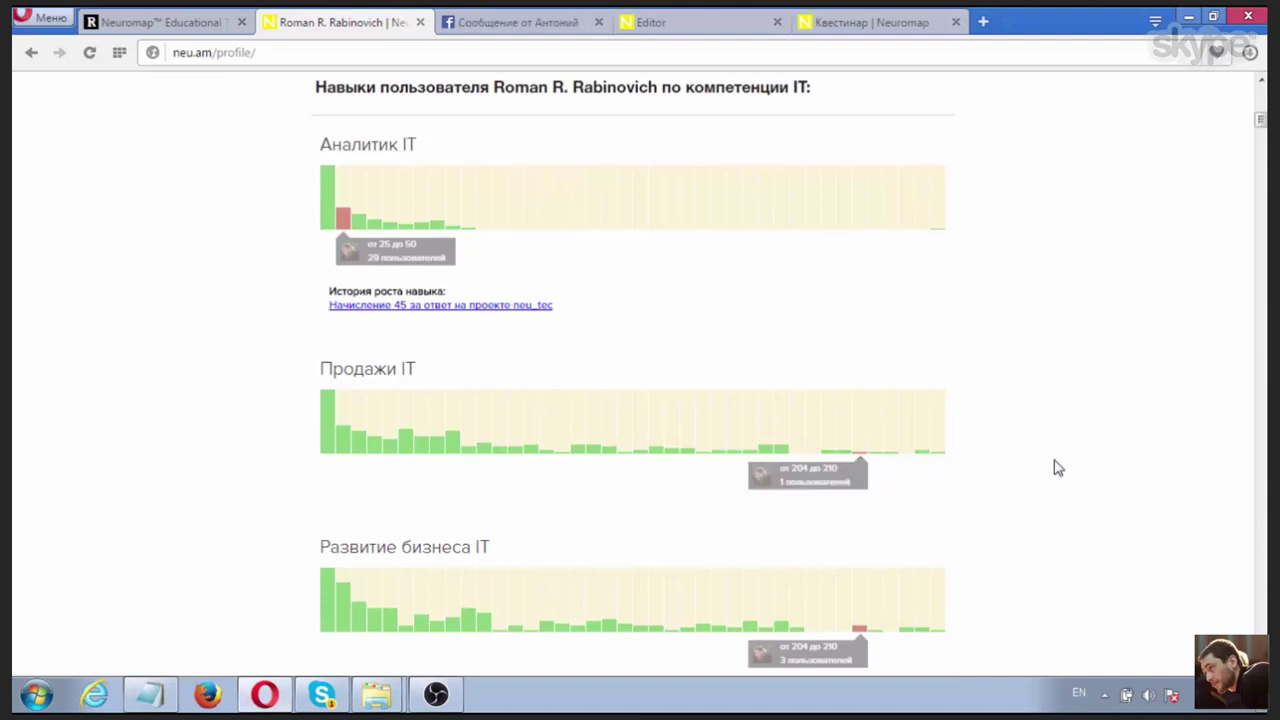
pyautogui.scroll(1, 1058, 468)
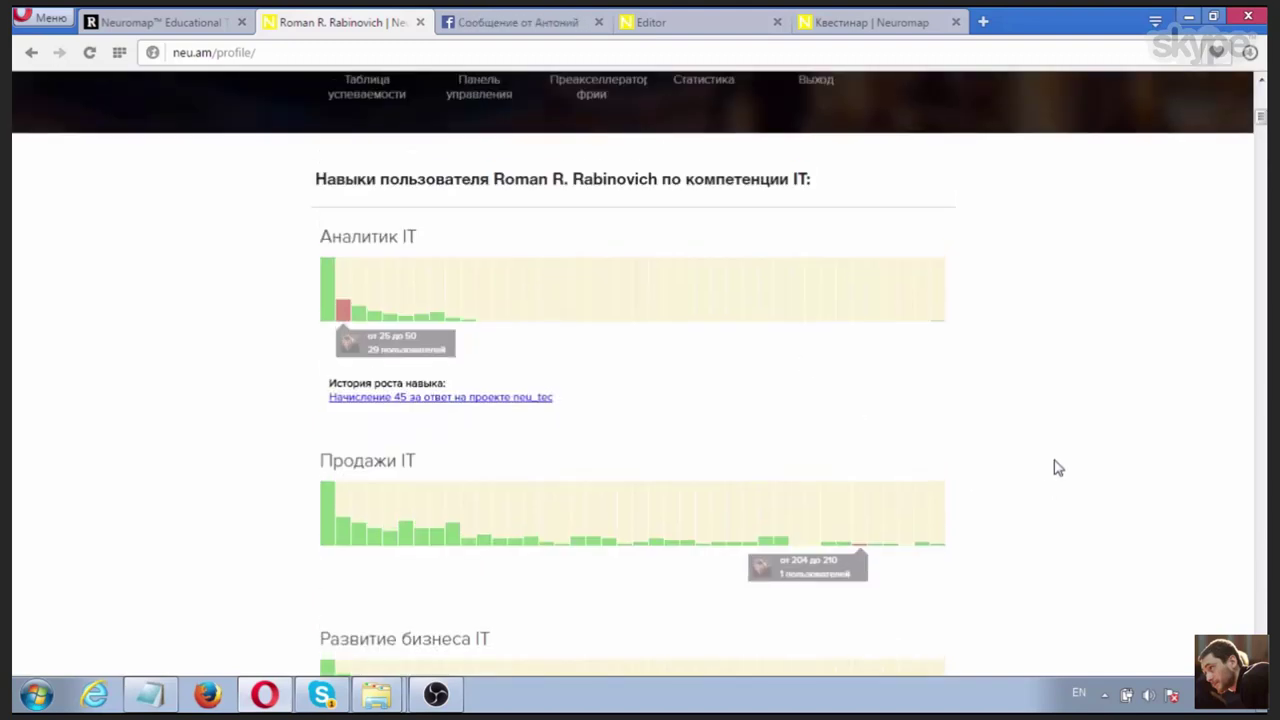
pyautogui.scroll(-2, 1058, 468)
pyautogui.scroll(2, 1058, 468)
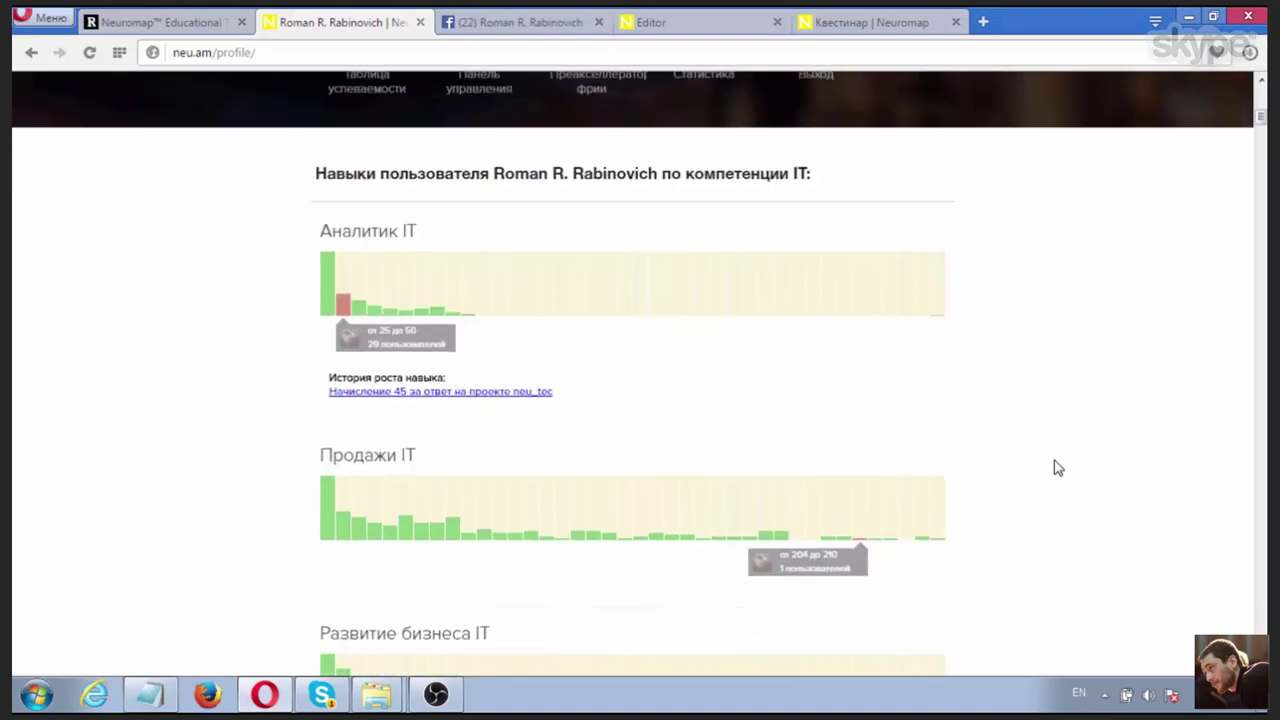
pyautogui.scroll(-1, 1054, 466)
pyautogui.scroll(1, 1106, 250)
pyautogui.scroll(1, 1100, 258)
pyautogui.scroll(-1, 1094, 266)
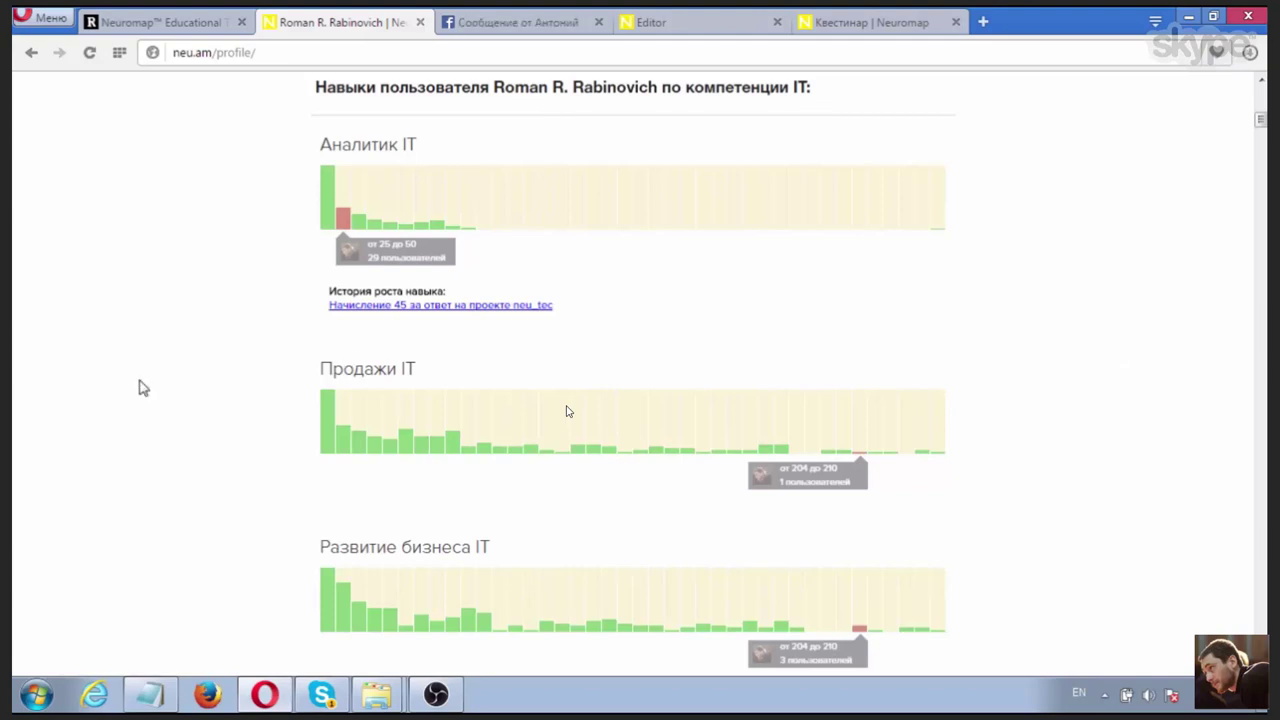
# Step: Try to open the docs.google.com spreadsheet from the system's list of recent programs, and close its browser tab
pyautogui.click(34, 694)
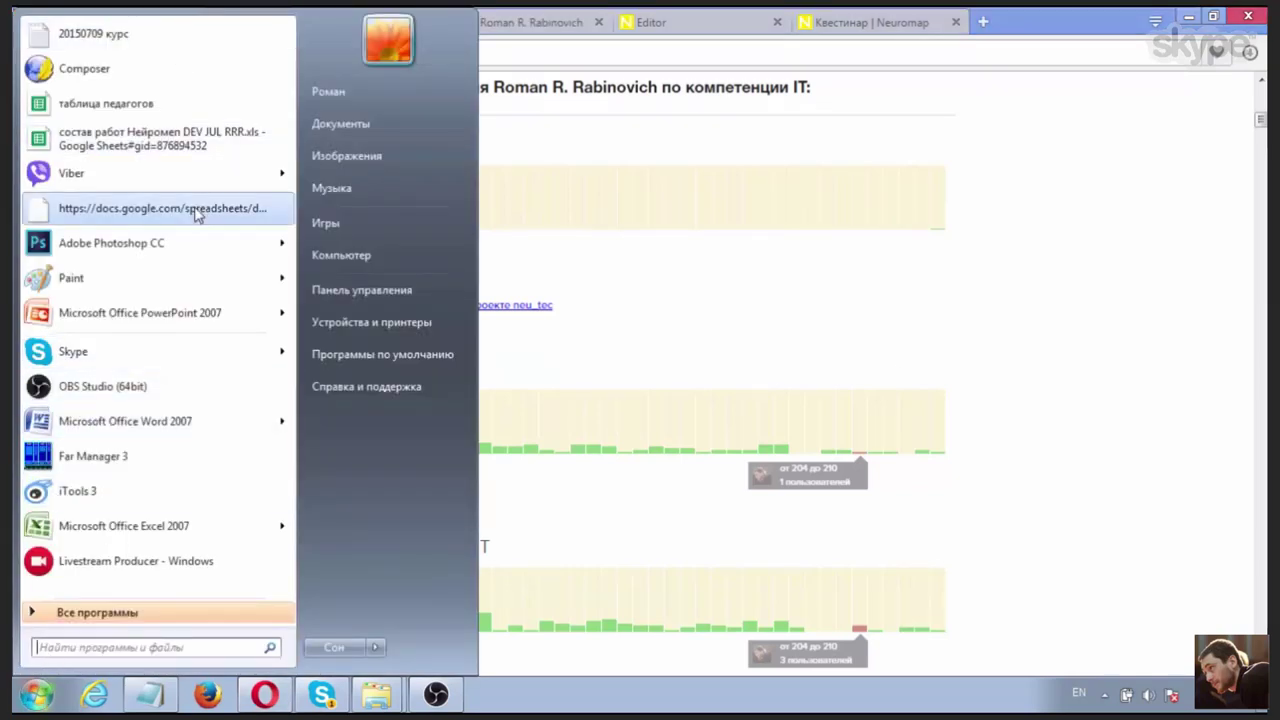
pyautogui.press('Escape')
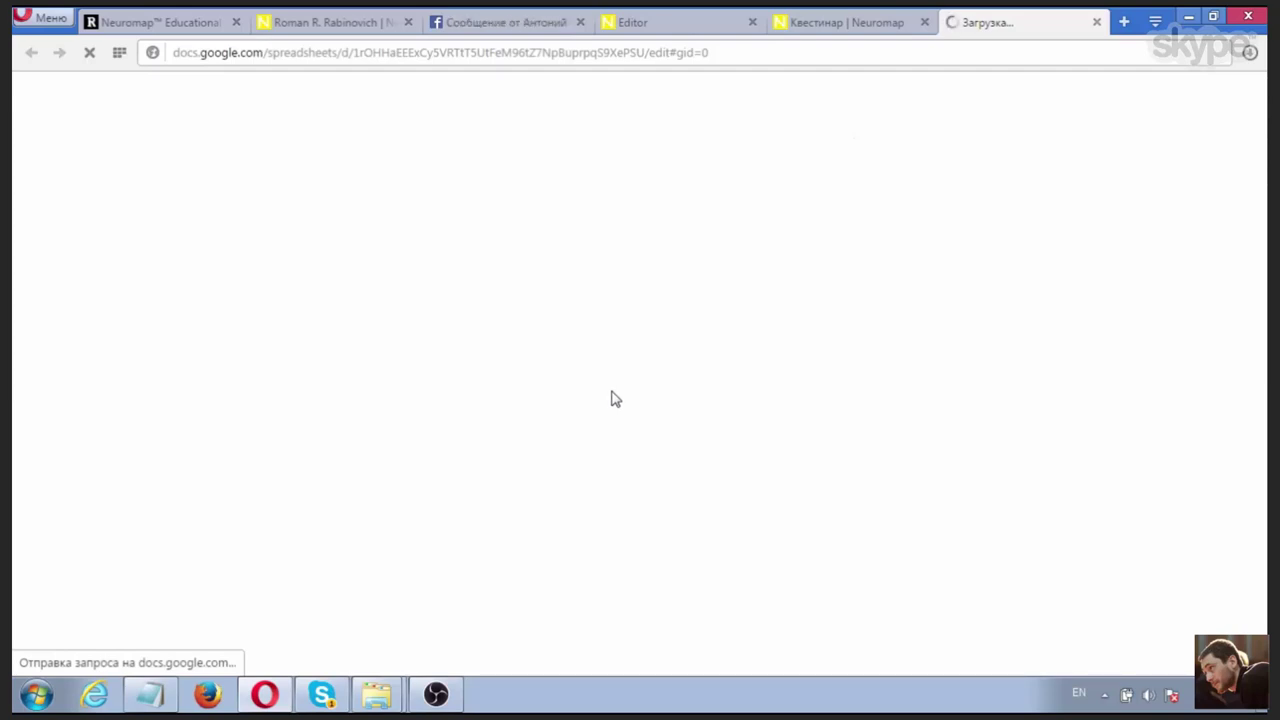
pyautogui.click(1096, 22)
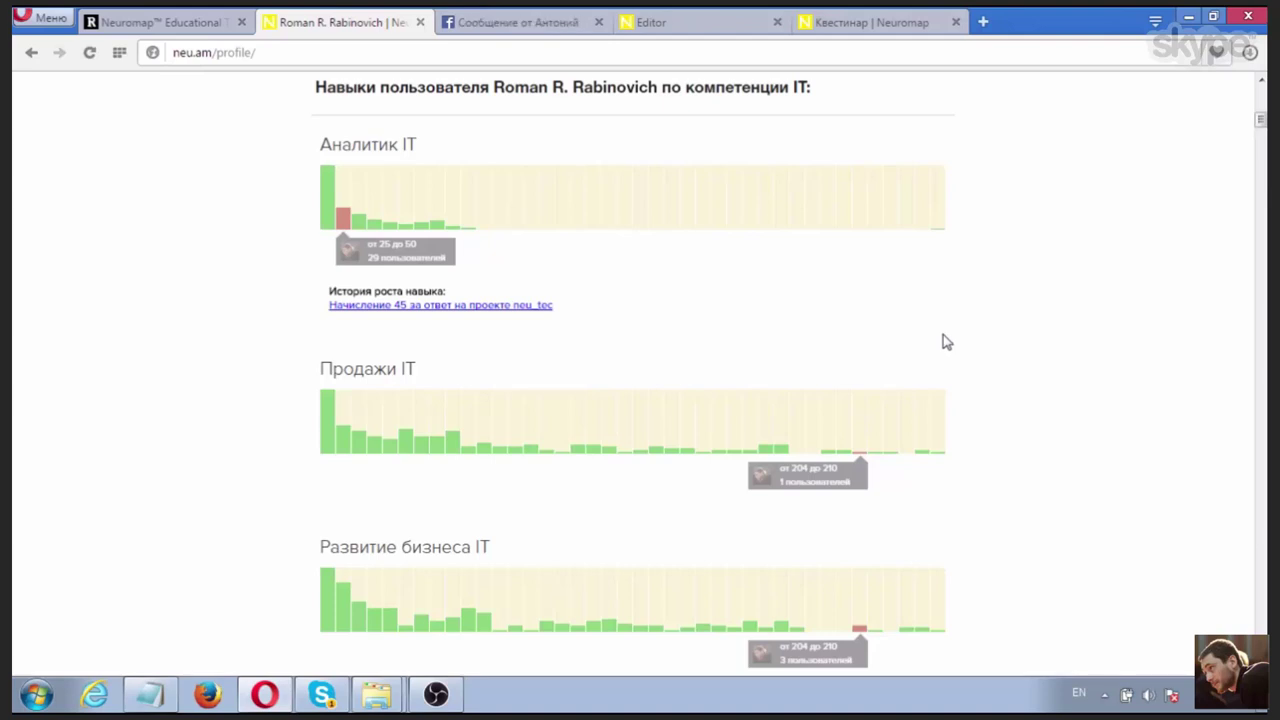
pyautogui.scroll(5, 846, 363)
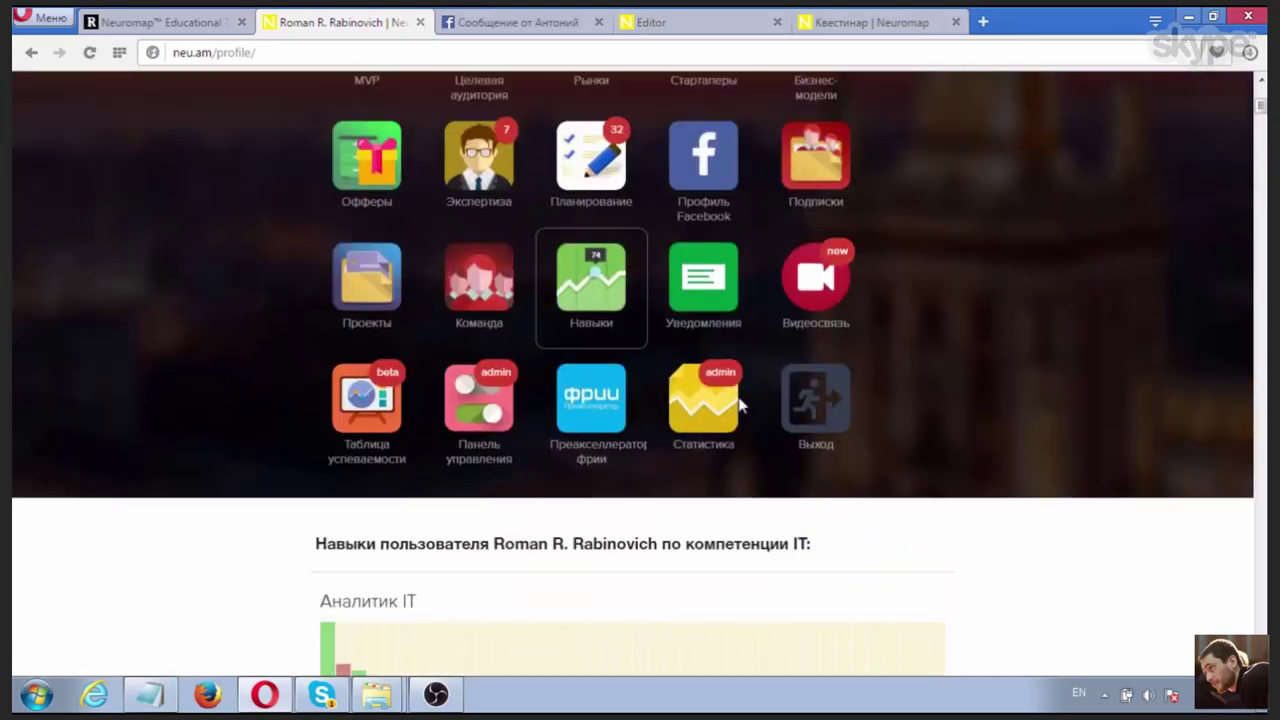
pyautogui.scroll(-4, 740, 405)
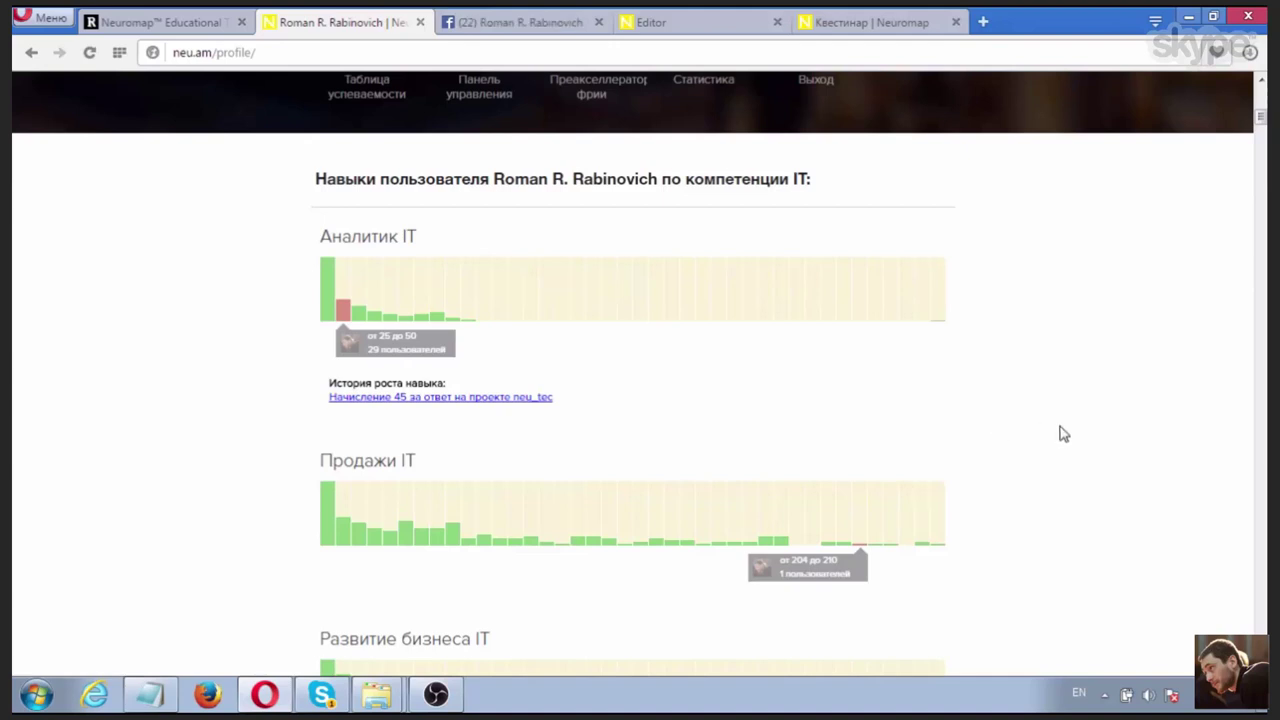
pyautogui.scroll(1, 1063, 433)
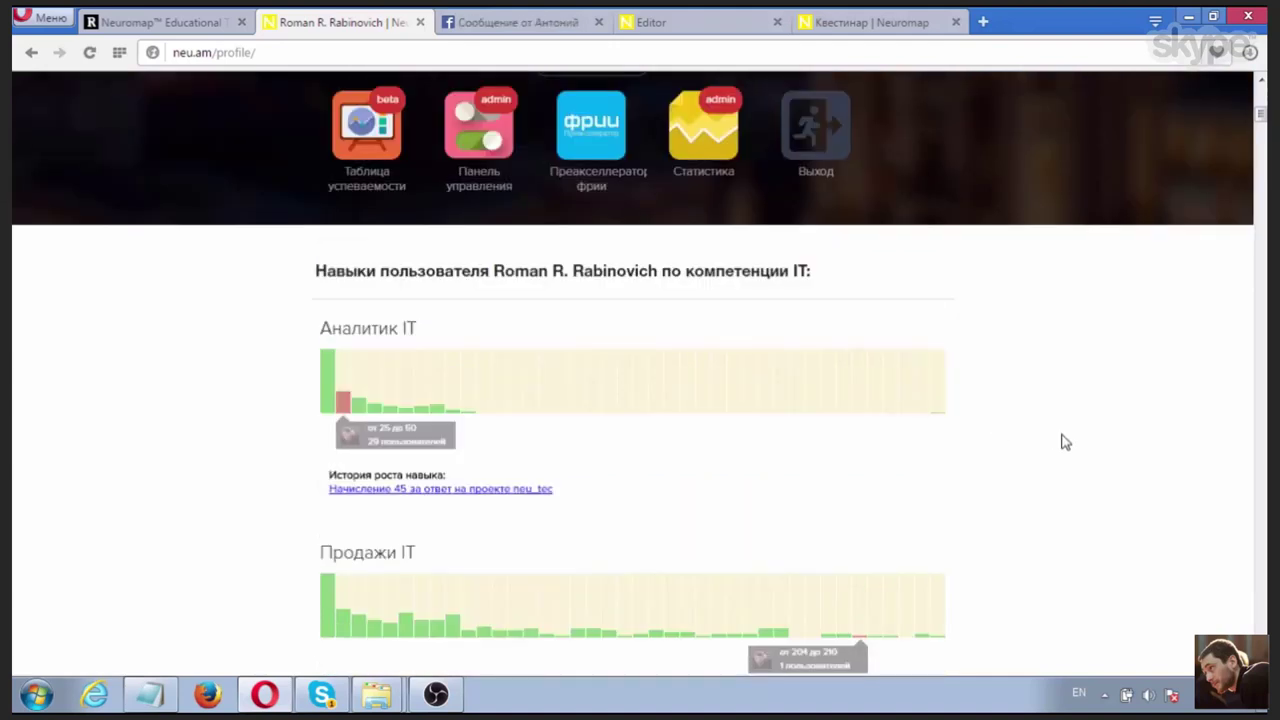
pyautogui.scroll(-3, 1064, 440)
pyautogui.scroll(2, 1074, 432)
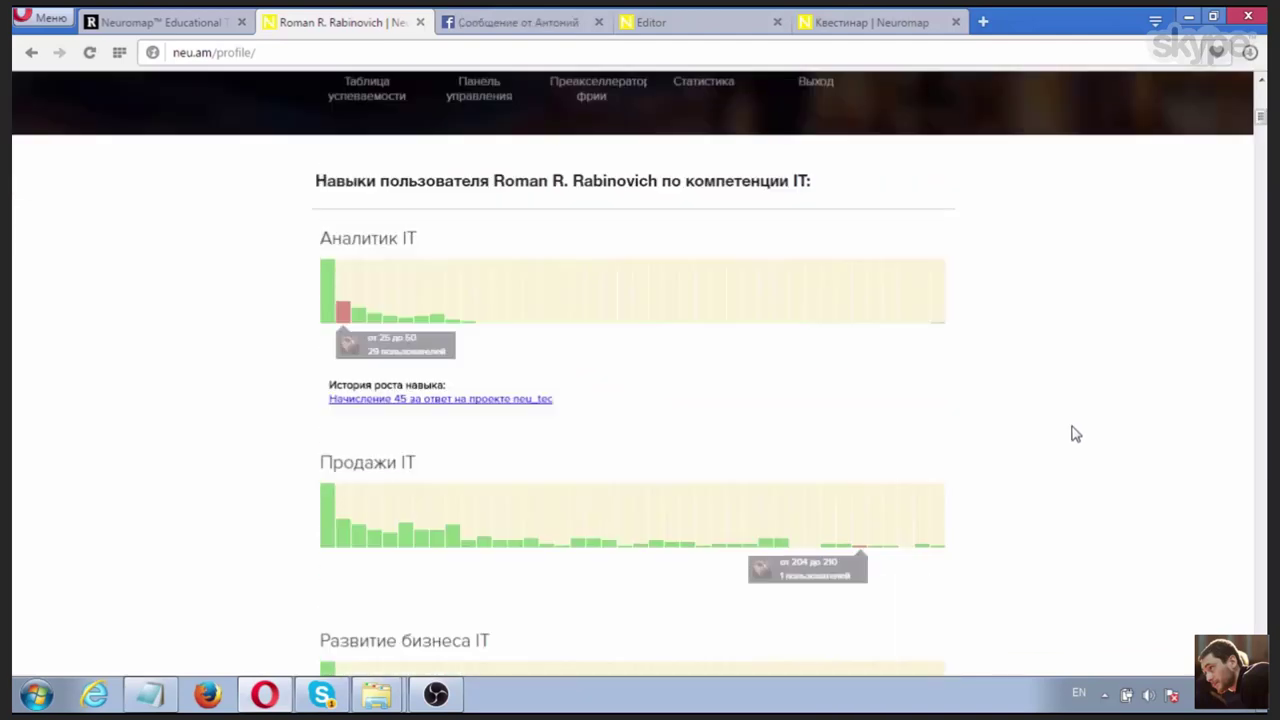
pyautogui.scroll(5, 1074, 434)
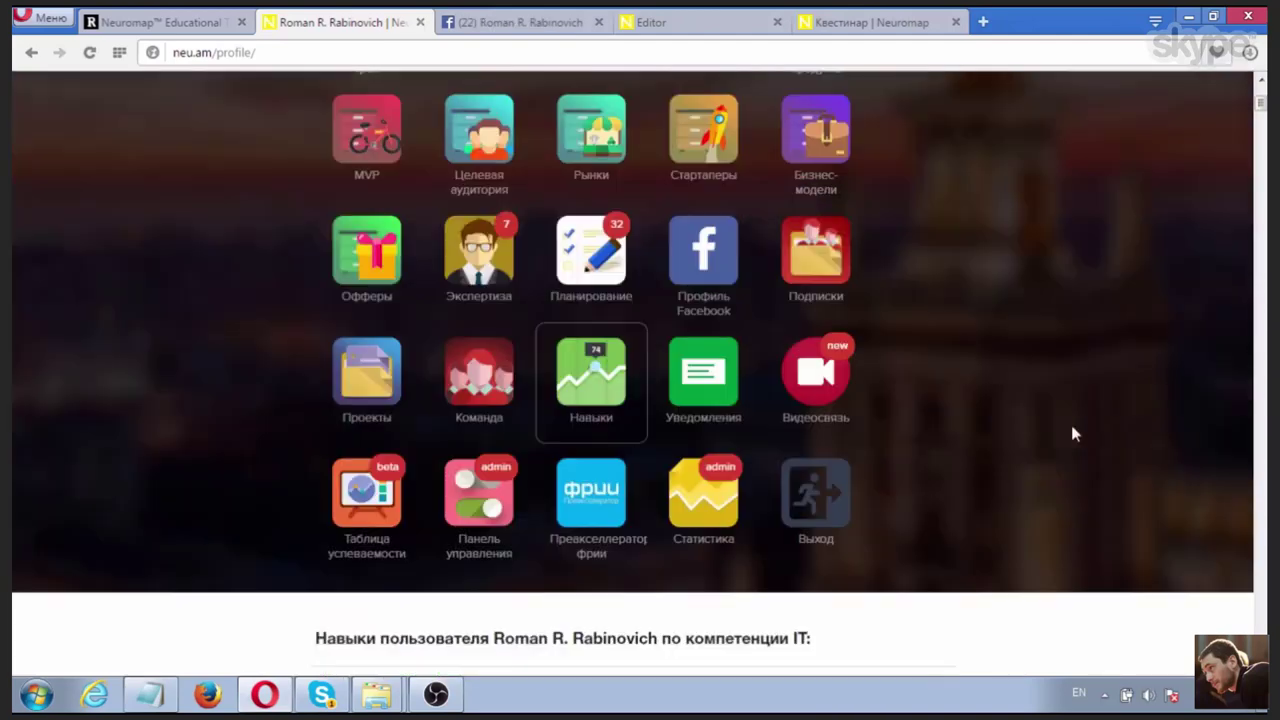
pyautogui.scroll(-3, 1072, 435)
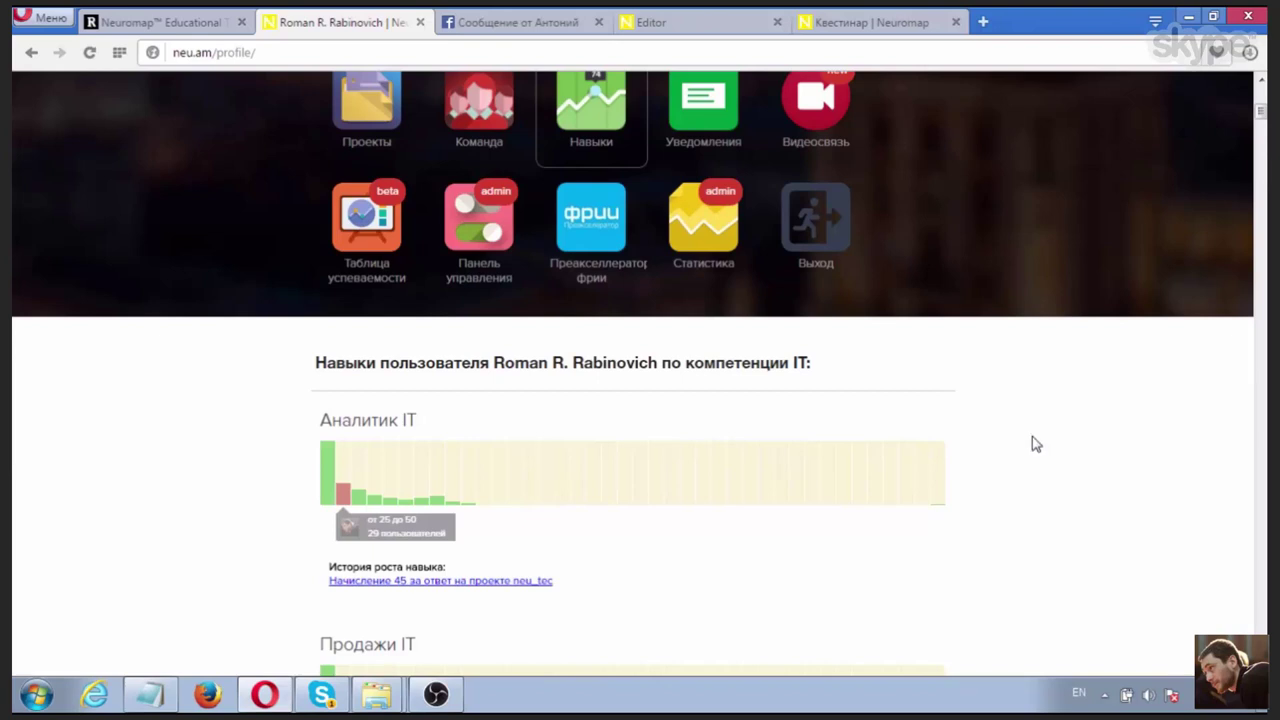
pyautogui.moveTo(404, 310)
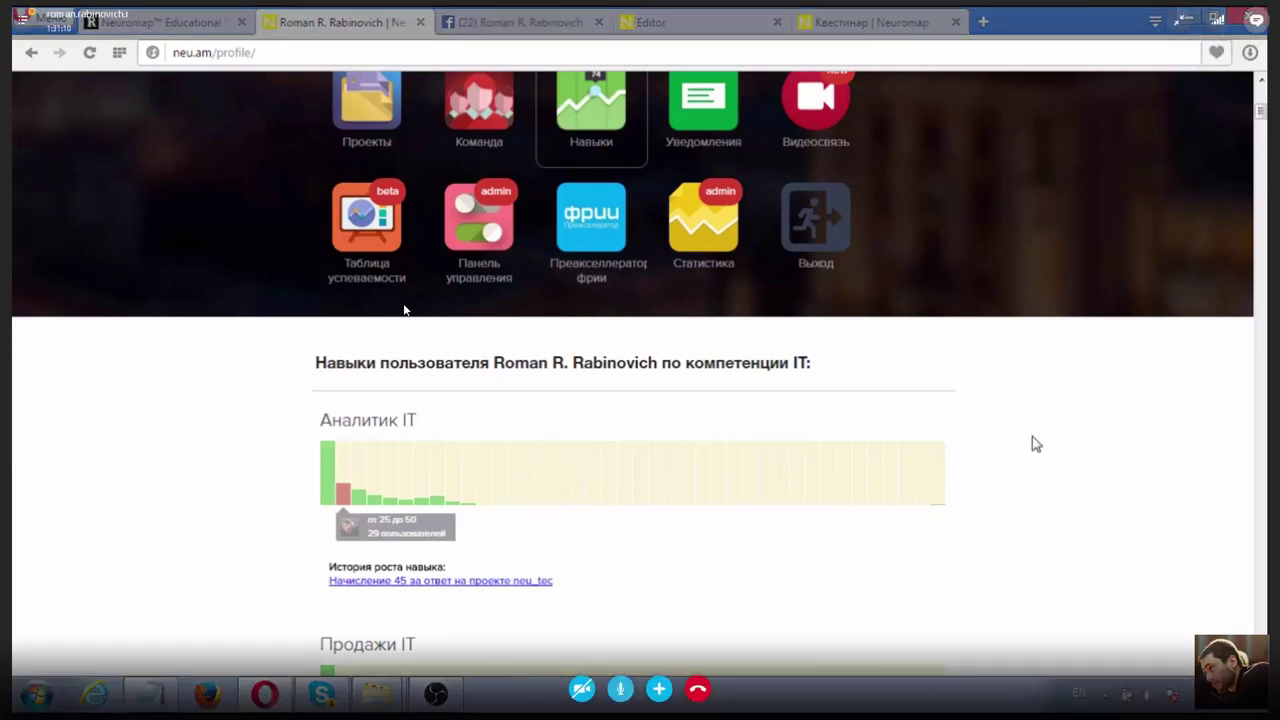
pyautogui.scroll(-1, 404, 310)
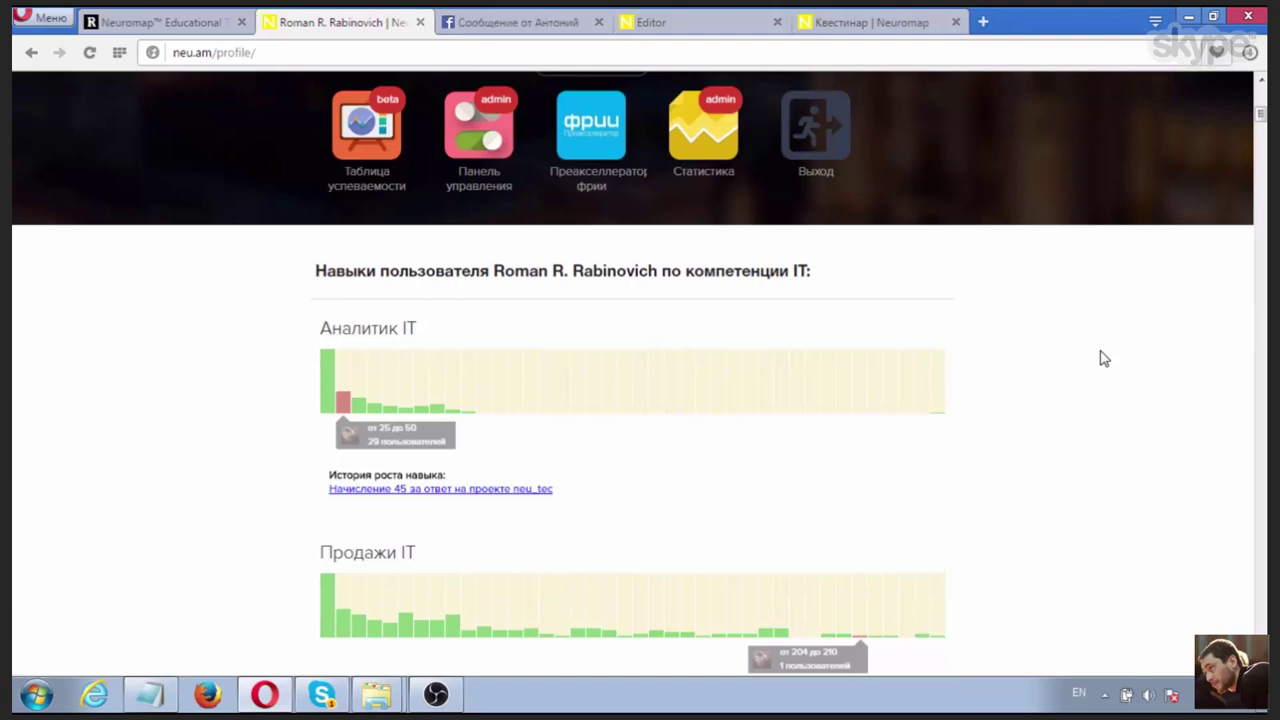
# Step: Look through all remaining skill charts, including Развитие стартапа and the crowdfunding skills, down to the end of the profile page
pyautogui.moveTo(580, 538)
pyautogui.scroll(-10, 980, 470)
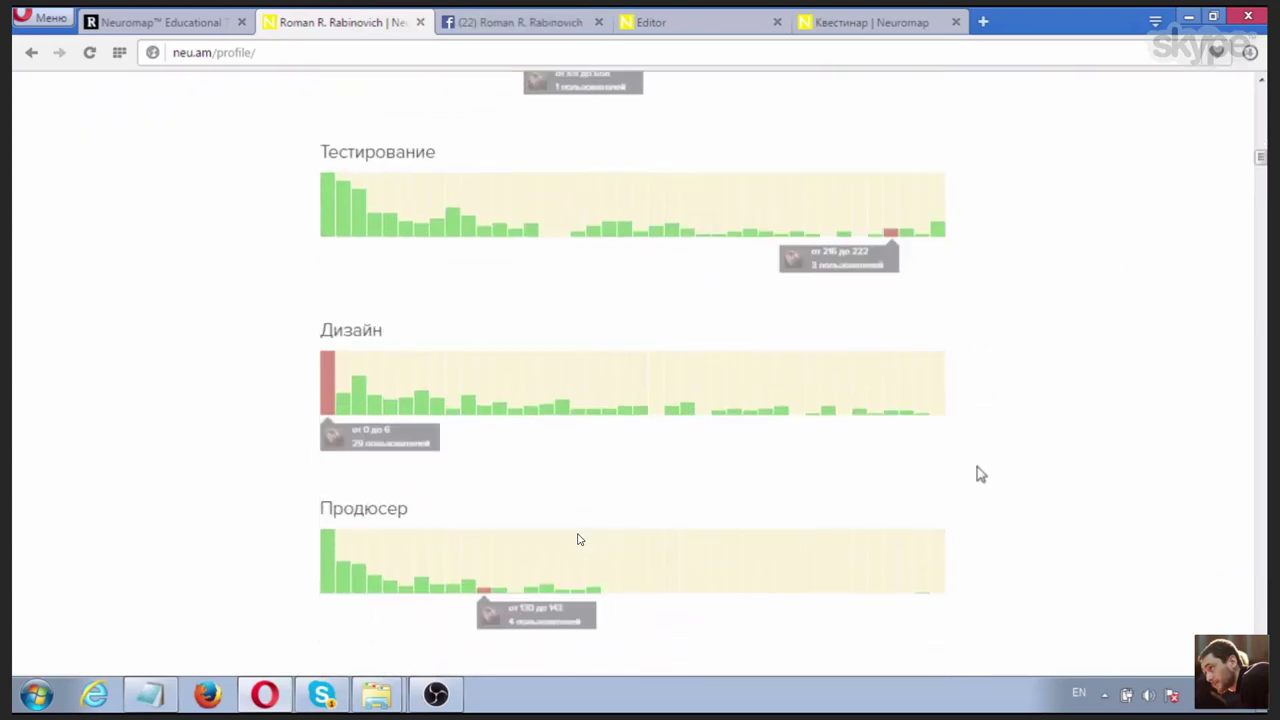
pyautogui.scroll(-15, 980, 474)
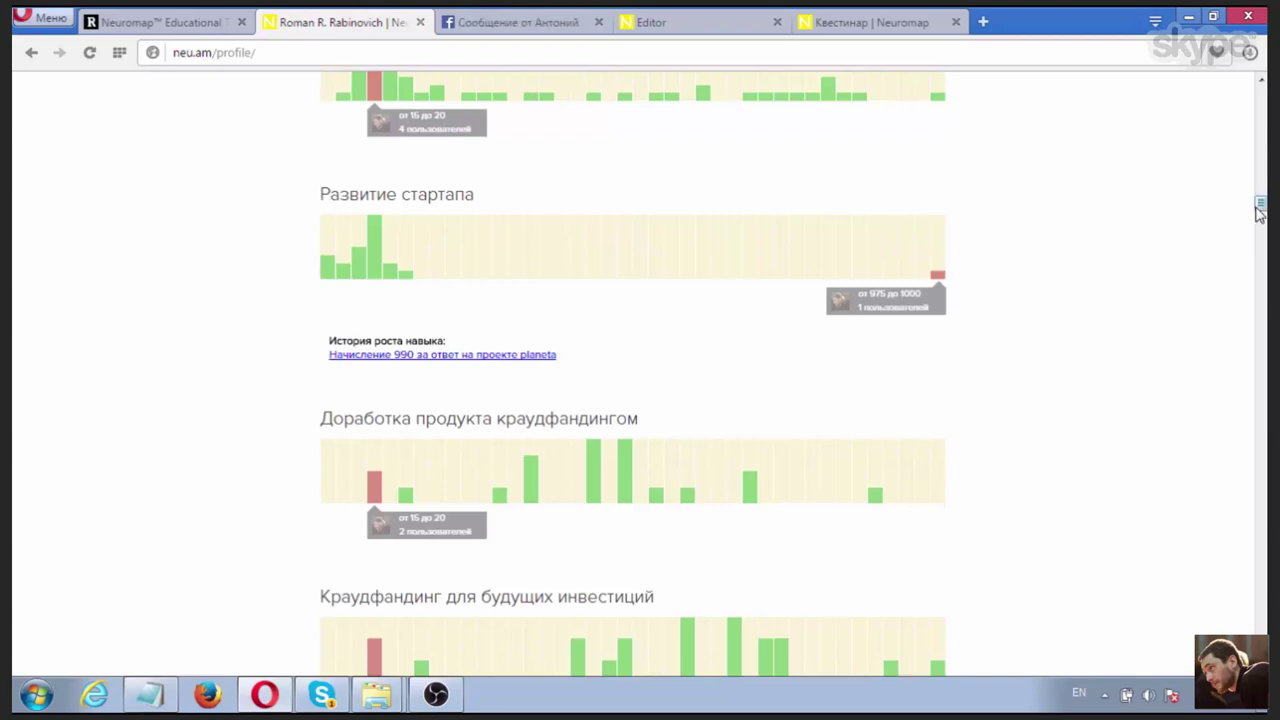
pyautogui.moveTo(1260, 206); pyautogui.dragTo(1260, 455)
pyautogui.moveTo(1254, 578); pyautogui.dragTo(1258, 660)
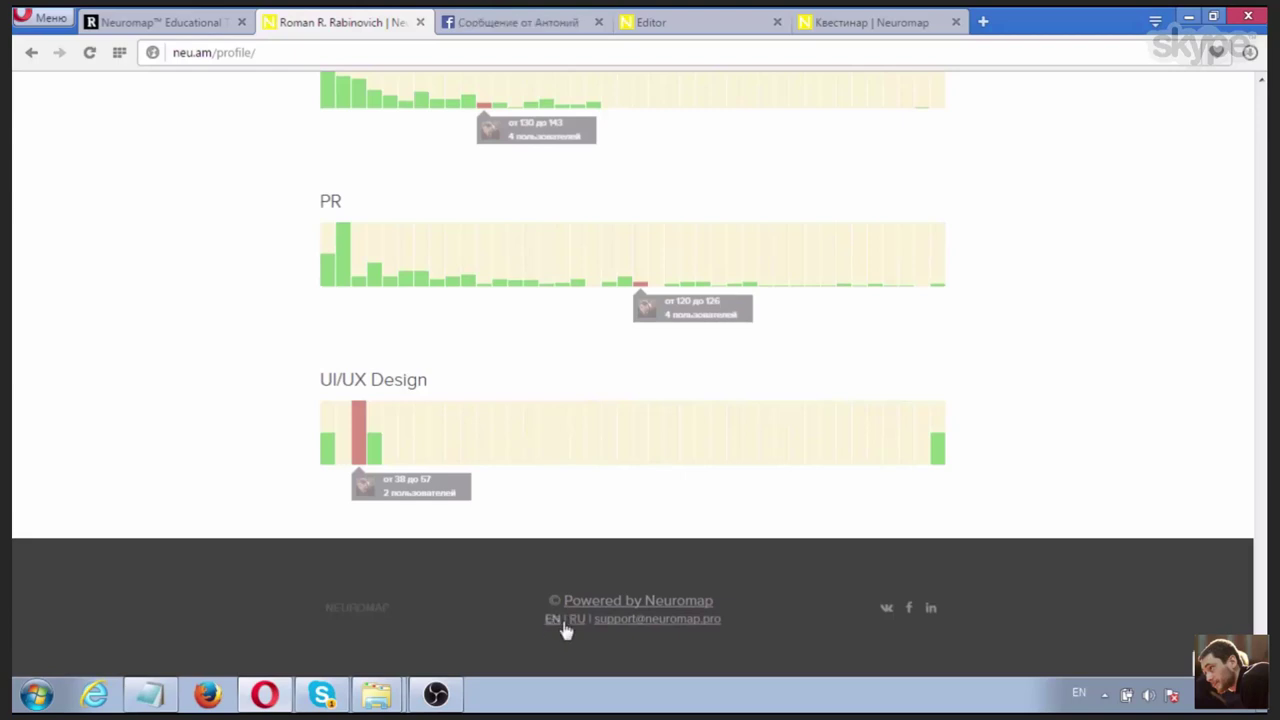
pyautogui.scroll(2, 1217, 600)
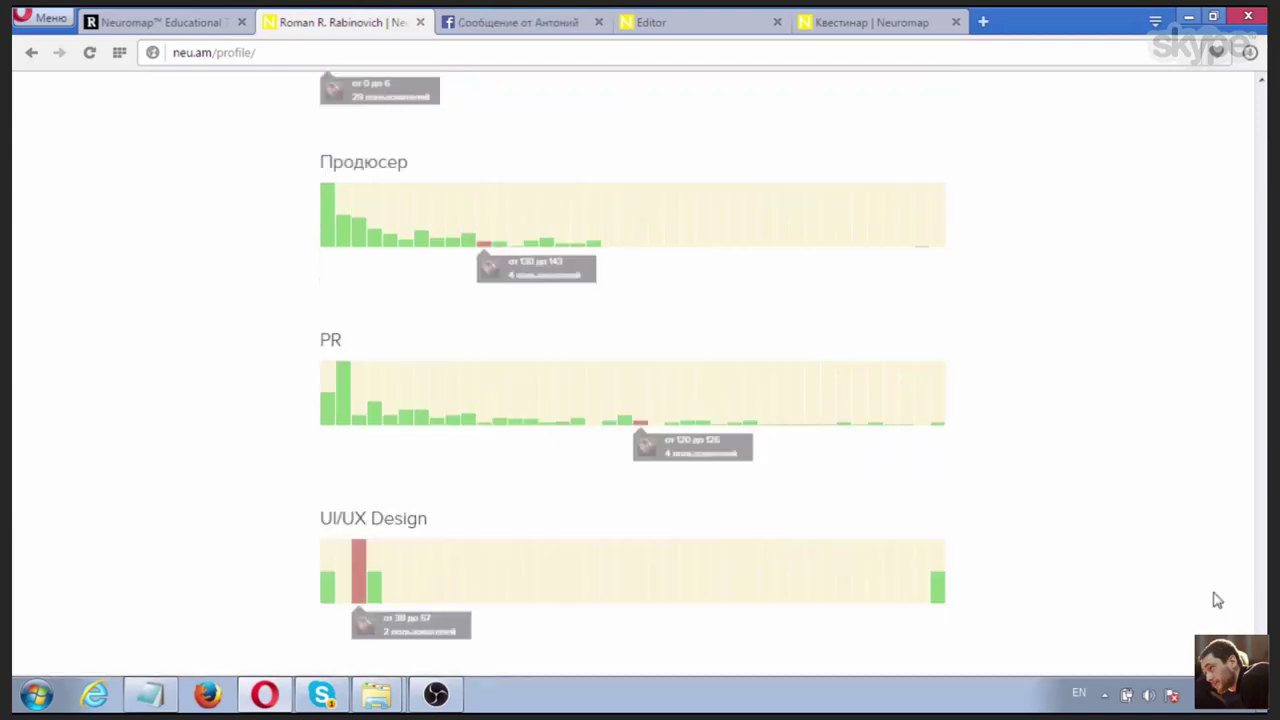
pyautogui.scroll(7, 1190, 580)
pyautogui.scroll(-8, 1169, 563)
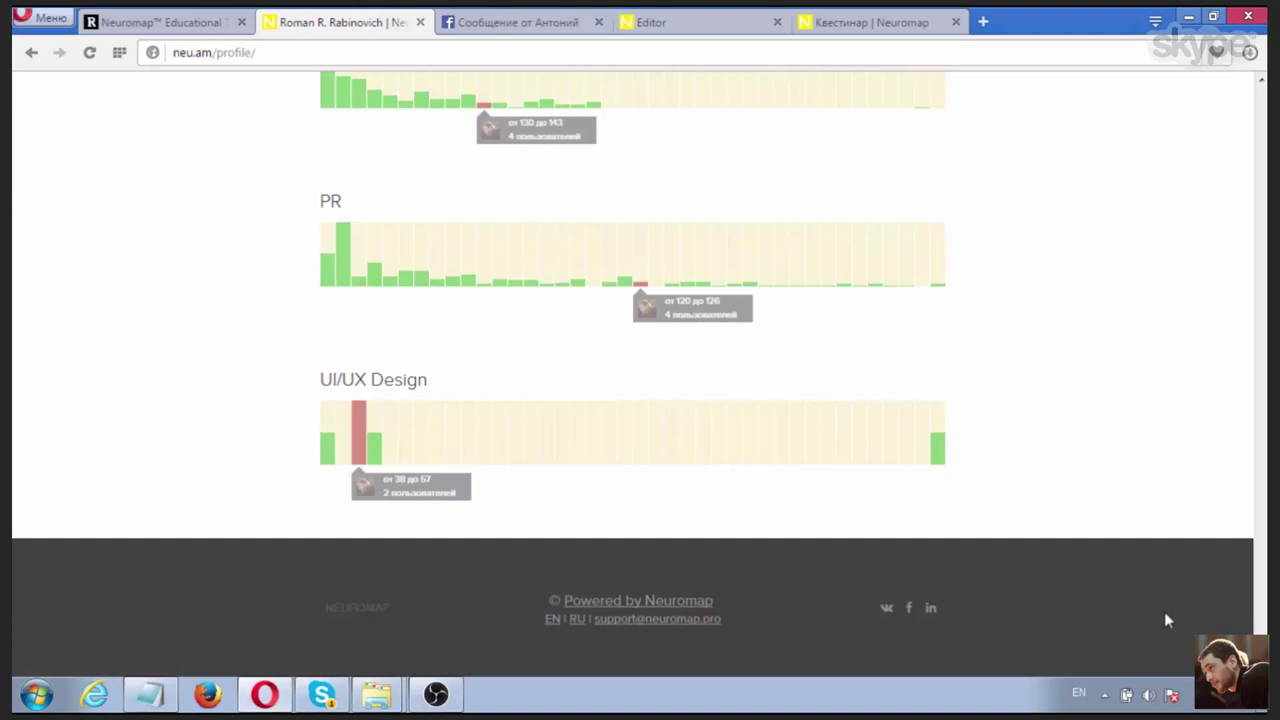
# Step: Review the skill charts at the end of the profile, from UI/UX Design back through the IT and crowdfunding skills to Пользователь Квестинаров
pyautogui.scroll(10, 1065, 645)
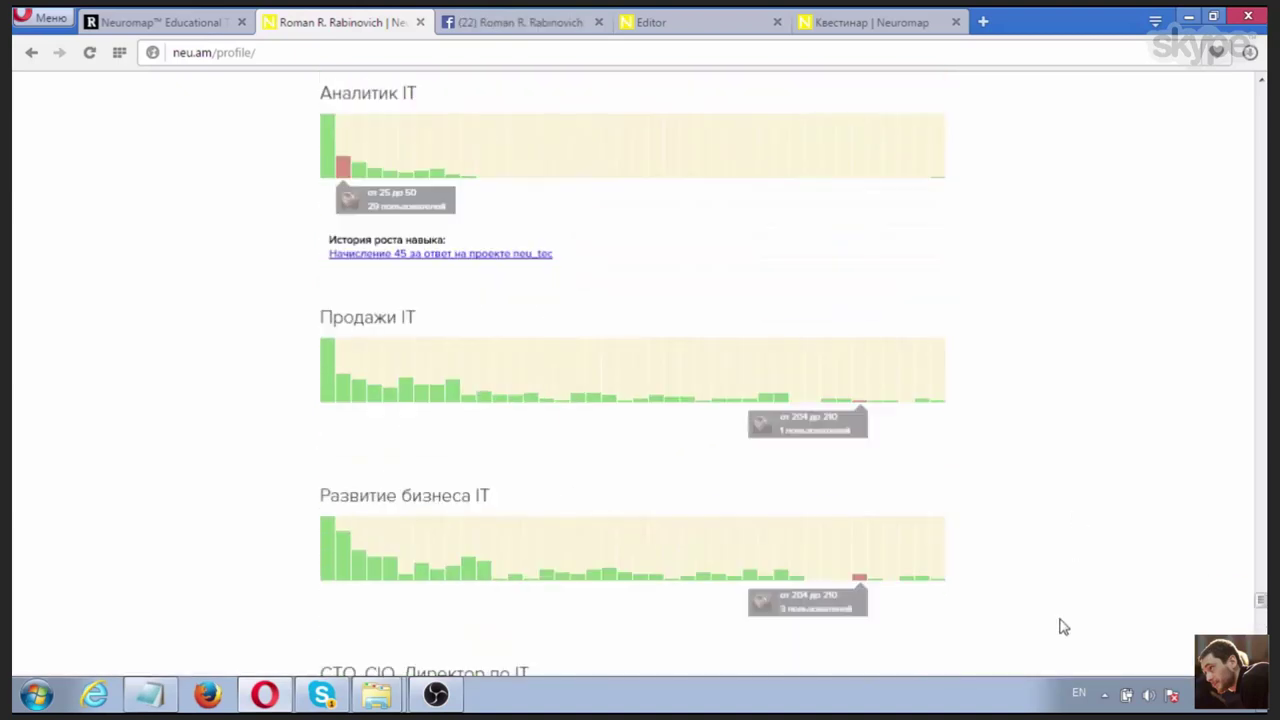
pyautogui.scroll(6, 1063, 627)
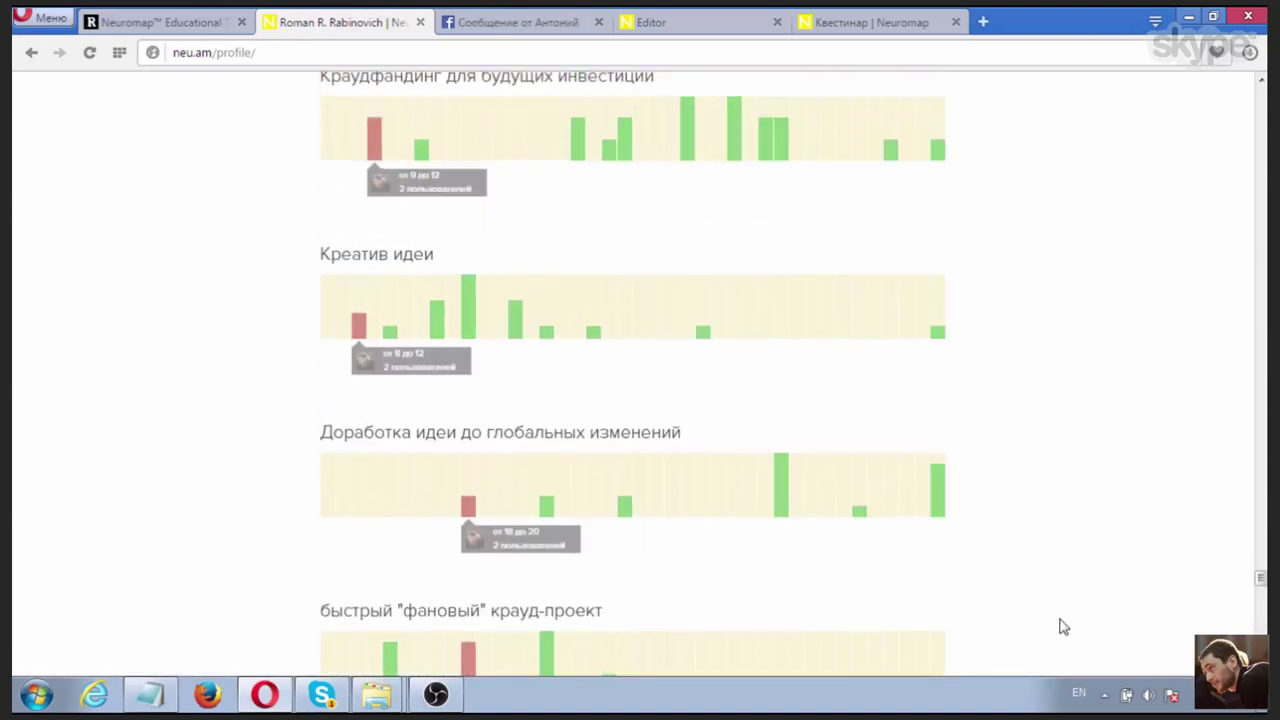
pyautogui.scroll(-6, 1063, 627)
pyautogui.scroll(-5, 1062, 626)
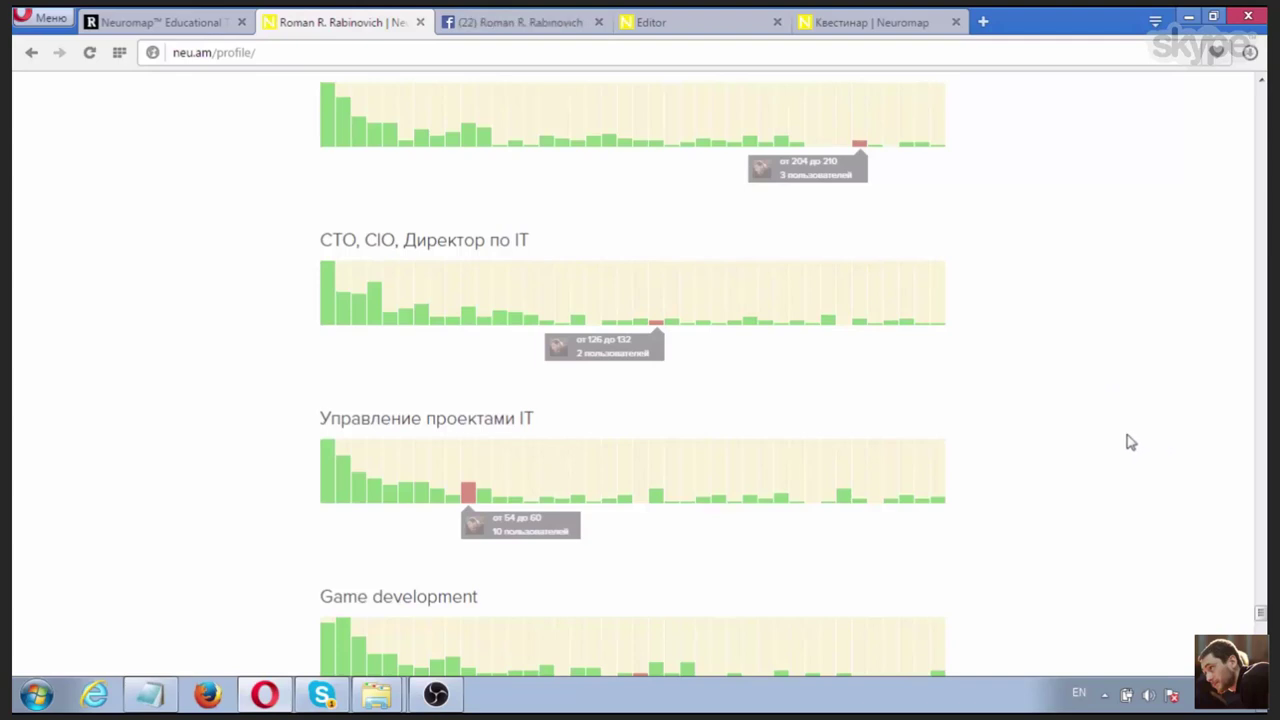
pyautogui.scroll(-4, 1055, 507)
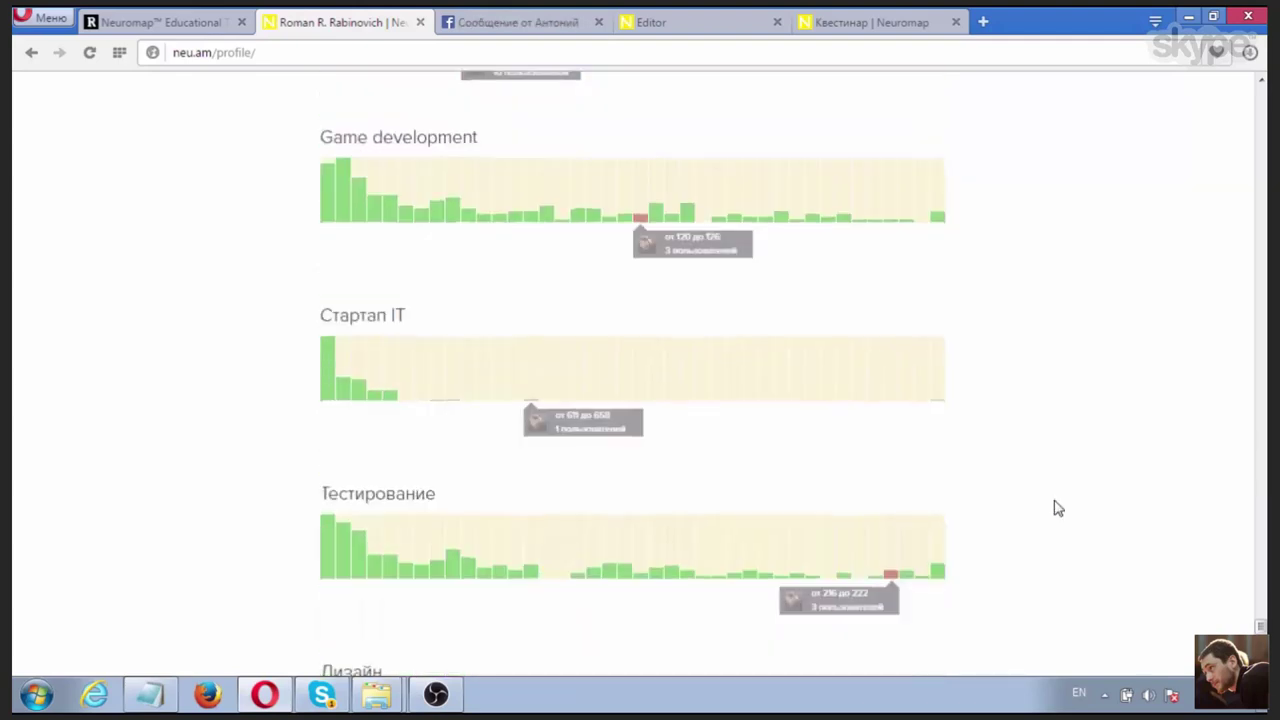
pyautogui.scroll(-7, 1055, 507)
pyautogui.scroll(11, 1060, 506)
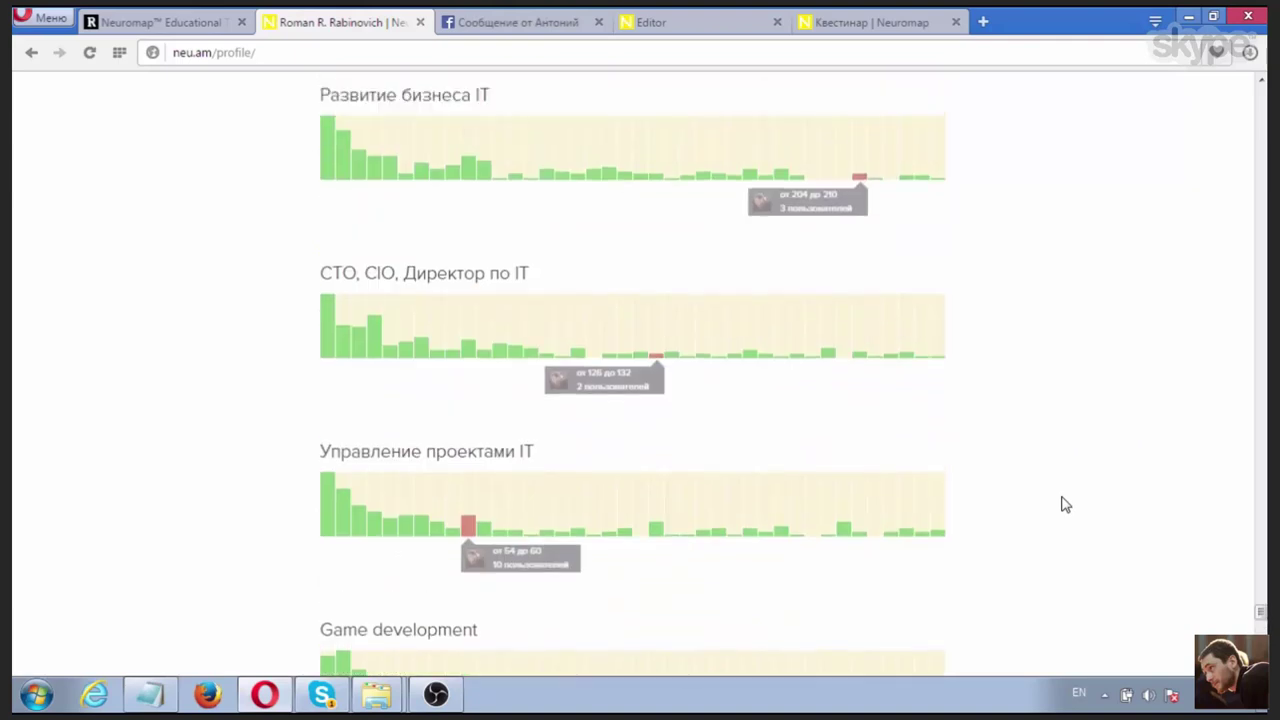
pyautogui.scroll(-3, 1065, 505)
pyautogui.scroll(12, 1065, 505)
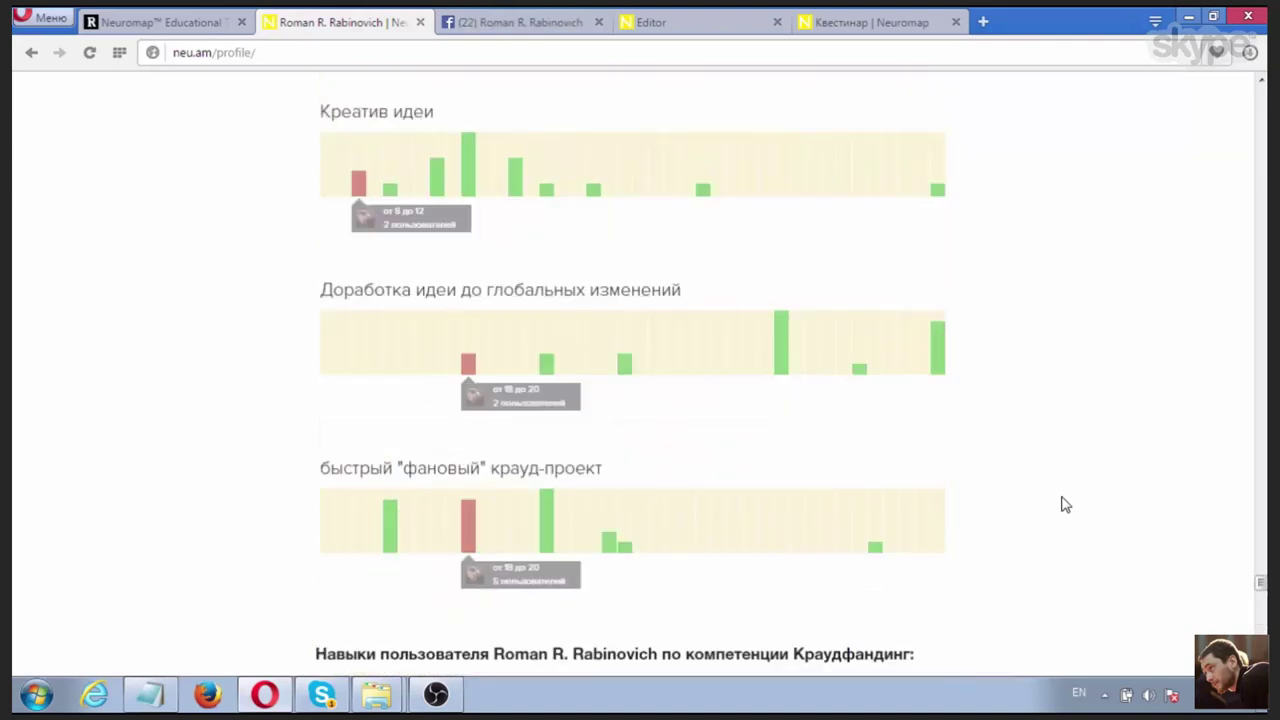
pyautogui.scroll(8, 1065, 505)
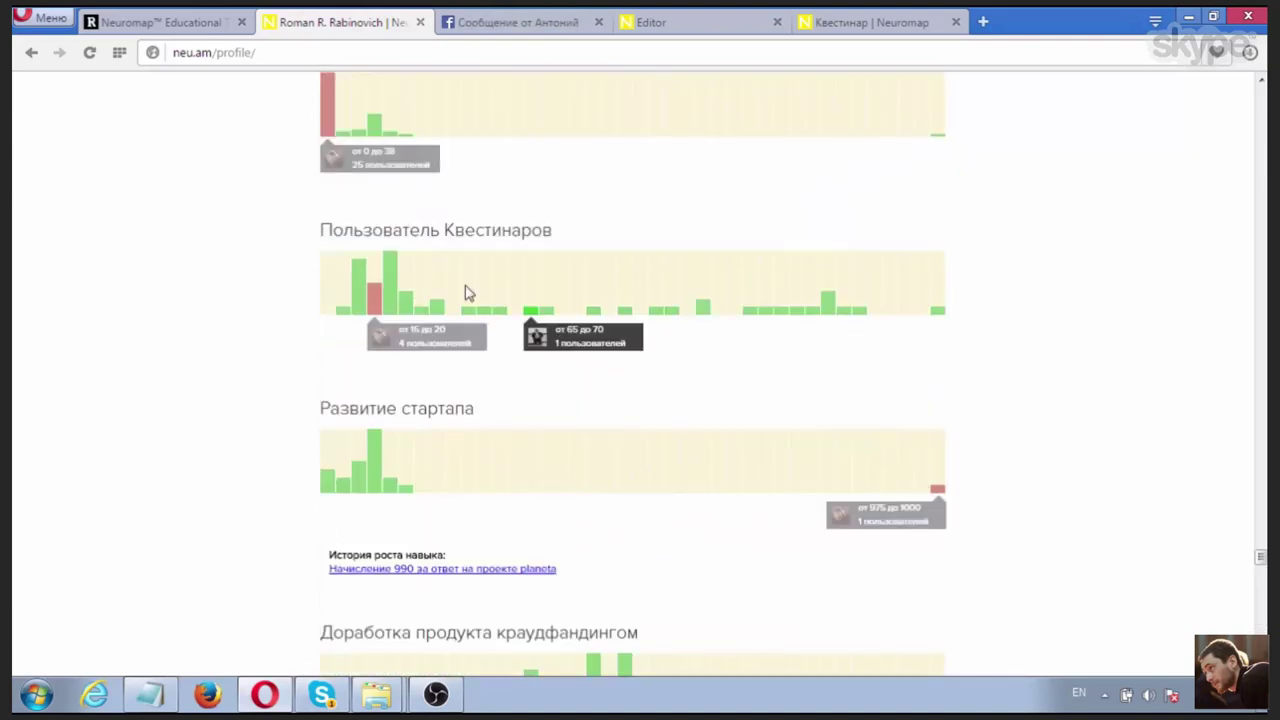
# Step: Look back through the preceding skill charts, past the start of the Аналитика competency, to the beginning of the Менеджмент competency
pyautogui.scroll(3, 960, 369)
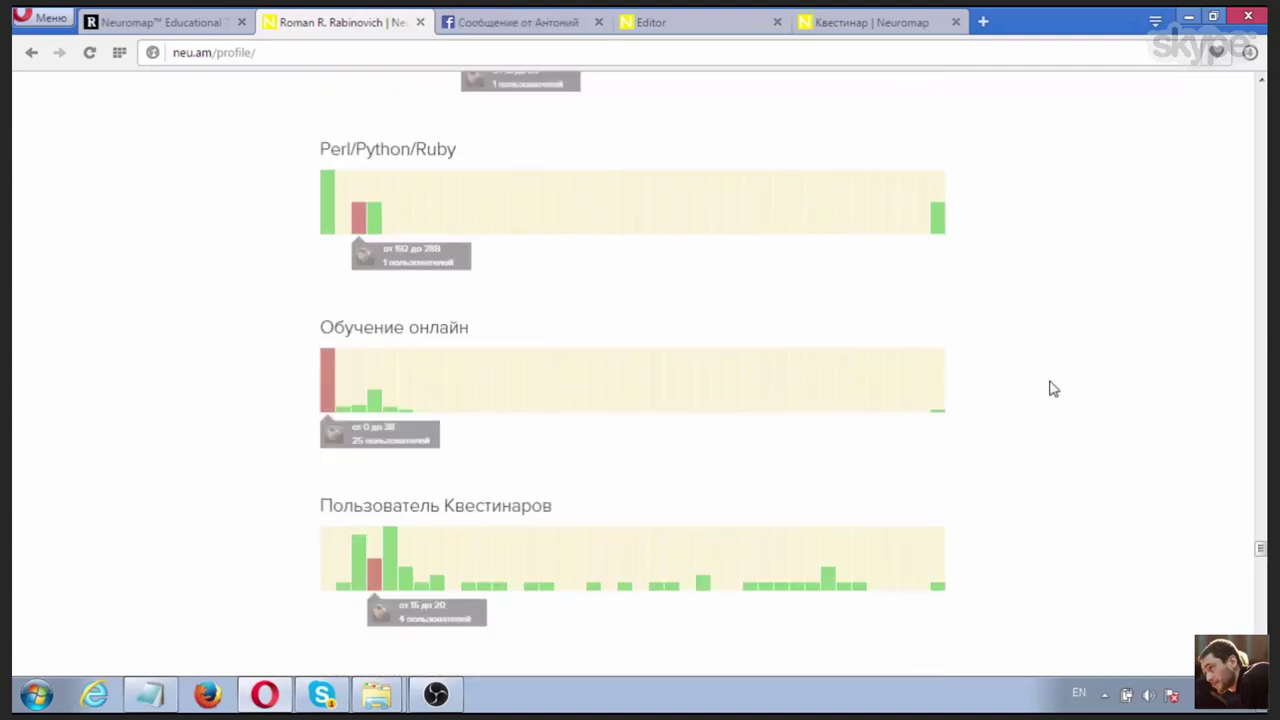
pyautogui.scroll(10, 1128, 446)
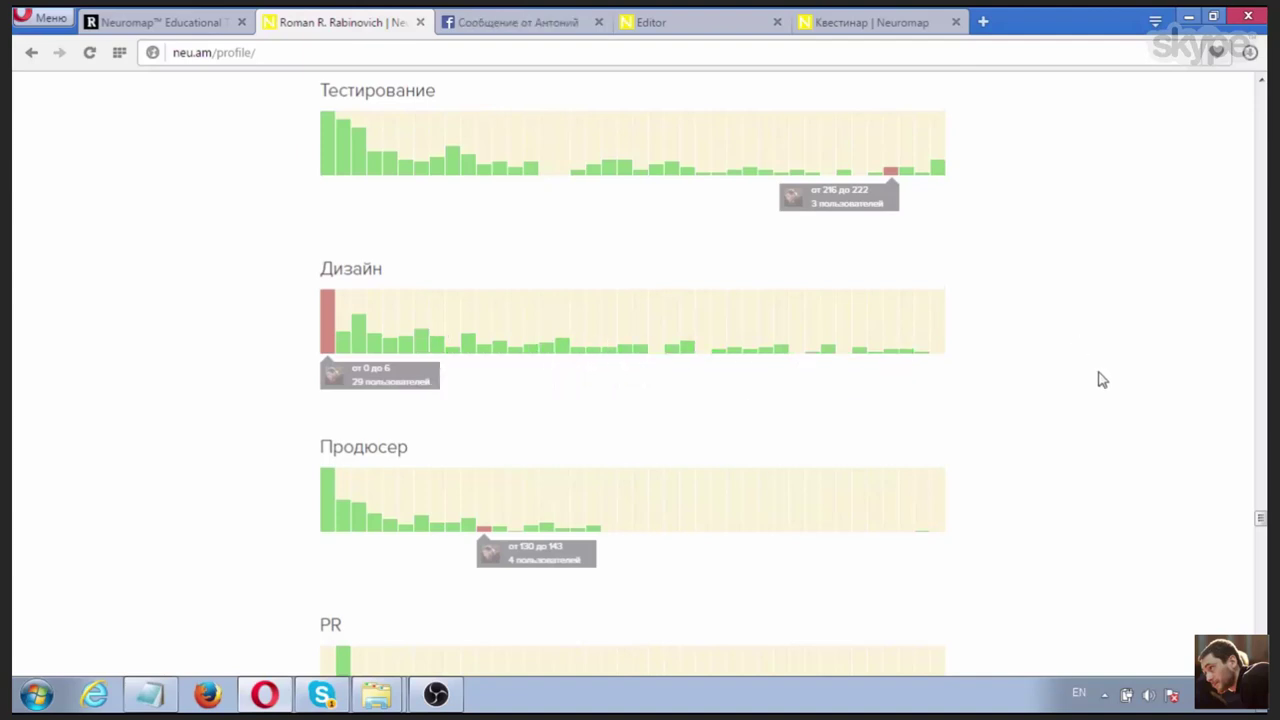
pyautogui.scroll(8, 1097, 377)
pyautogui.scroll(12, 1104, 391)
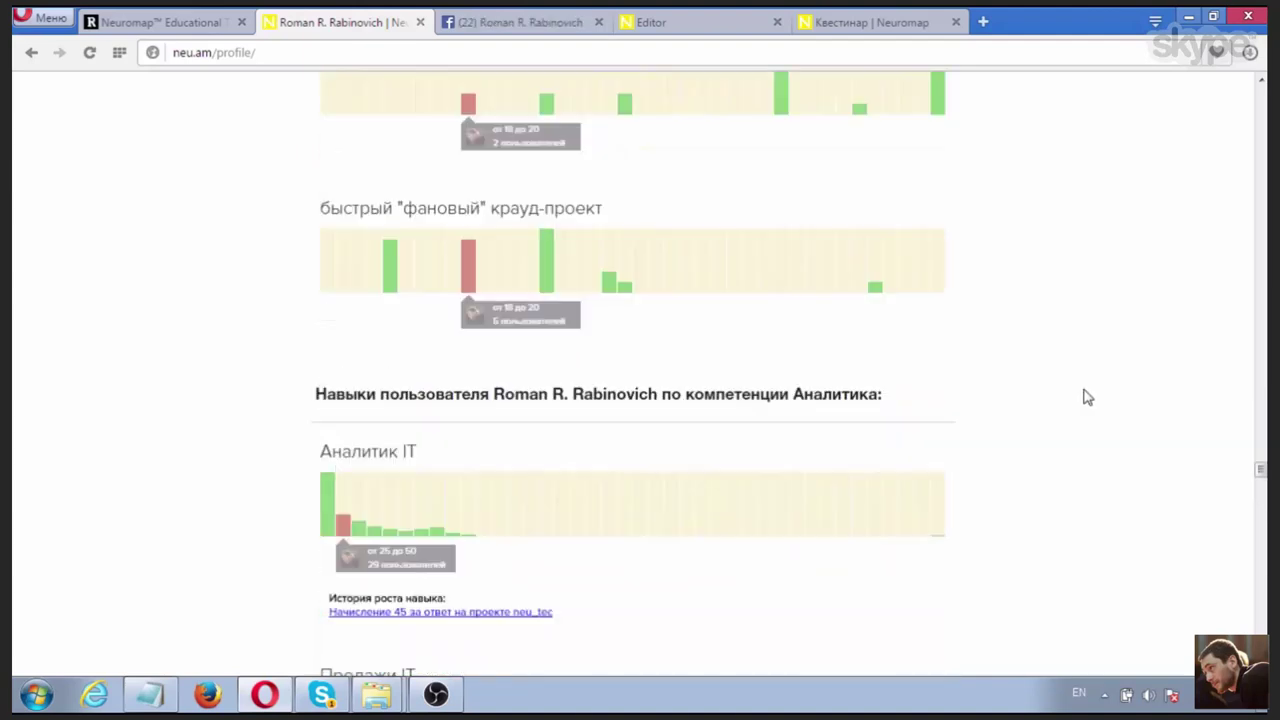
pyautogui.scroll(14, 1027, 400)
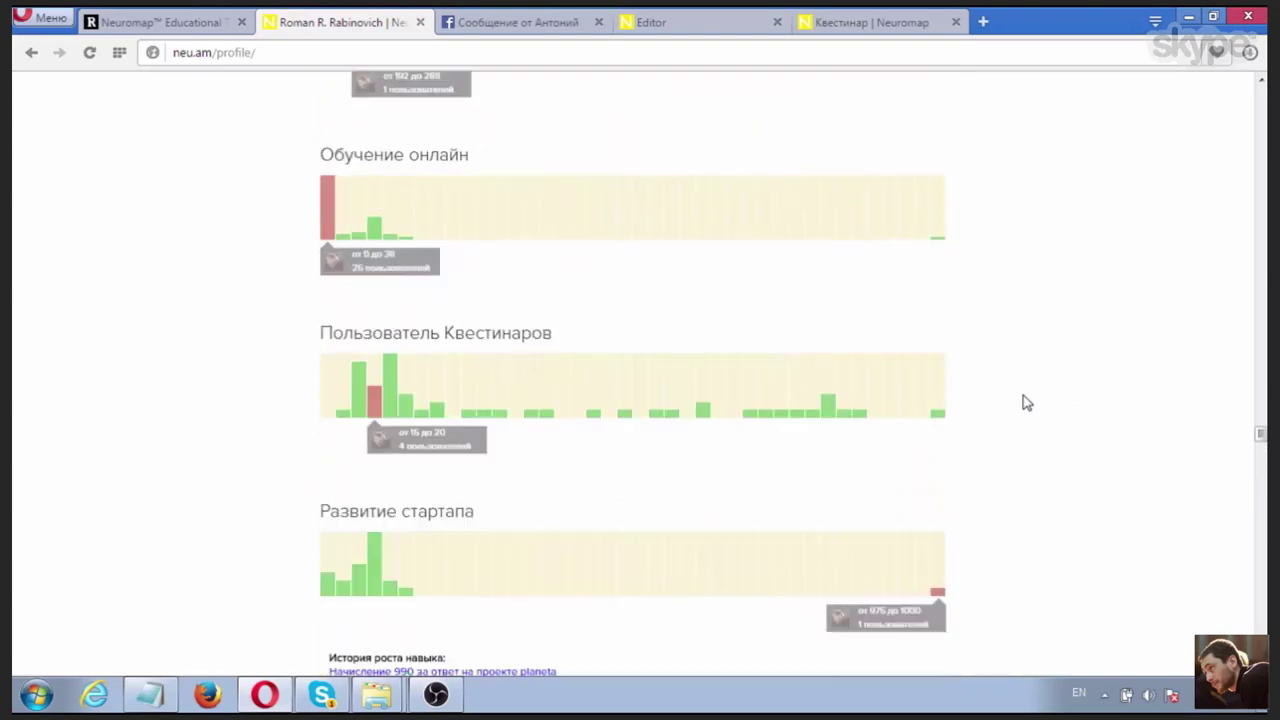
pyautogui.scroll(15, 1027, 400)
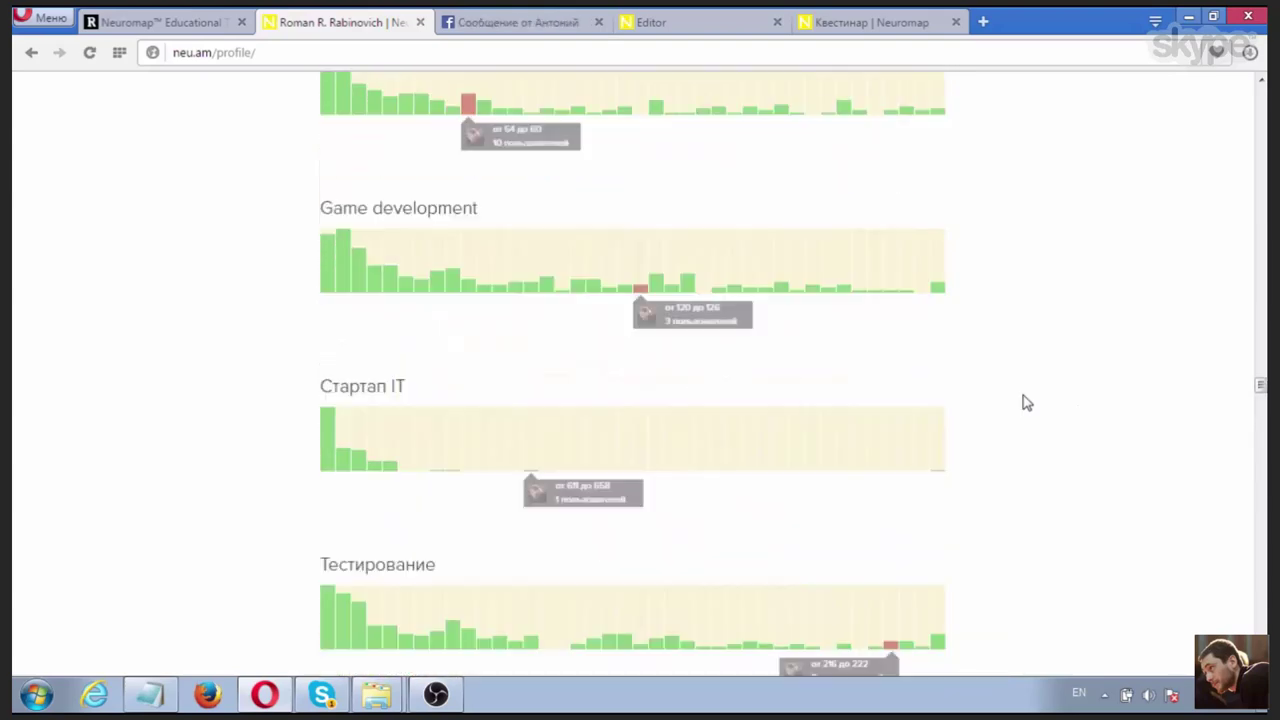
pyautogui.scroll(4, 1027, 368)
pyautogui.scroll(-5, 1027, 369)
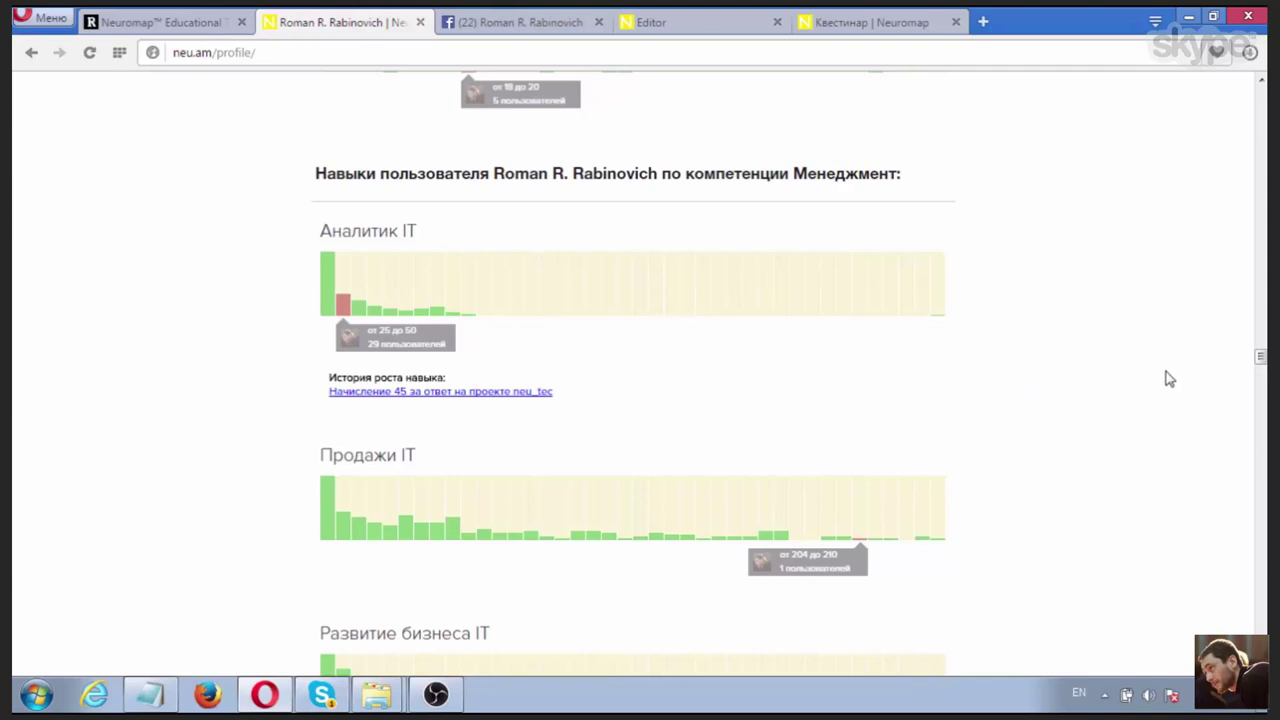
pyautogui.scroll(1, 1261, 366)
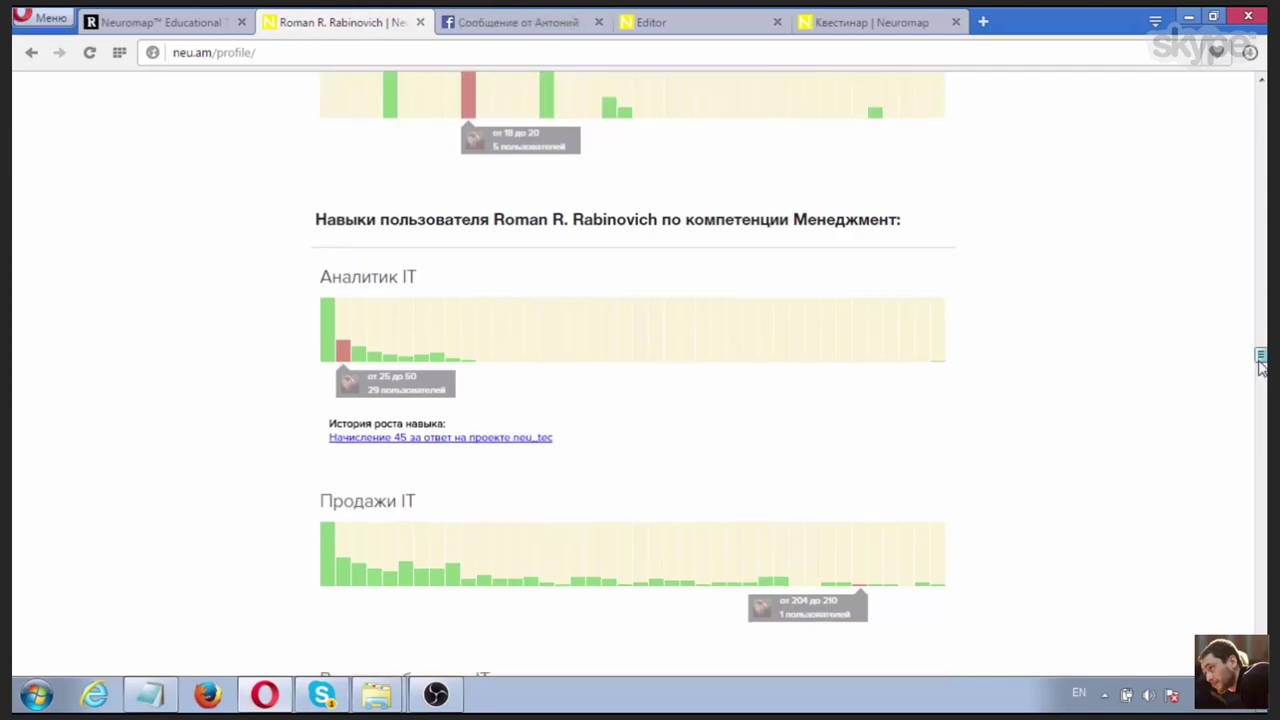
# Step: Look through the skill charts above the Менеджмент competency, from the crowdfunding skills back to the start of the Маркетинг competency
pyautogui.moveTo(1261, 366); pyautogui.dragTo(1261, 343)
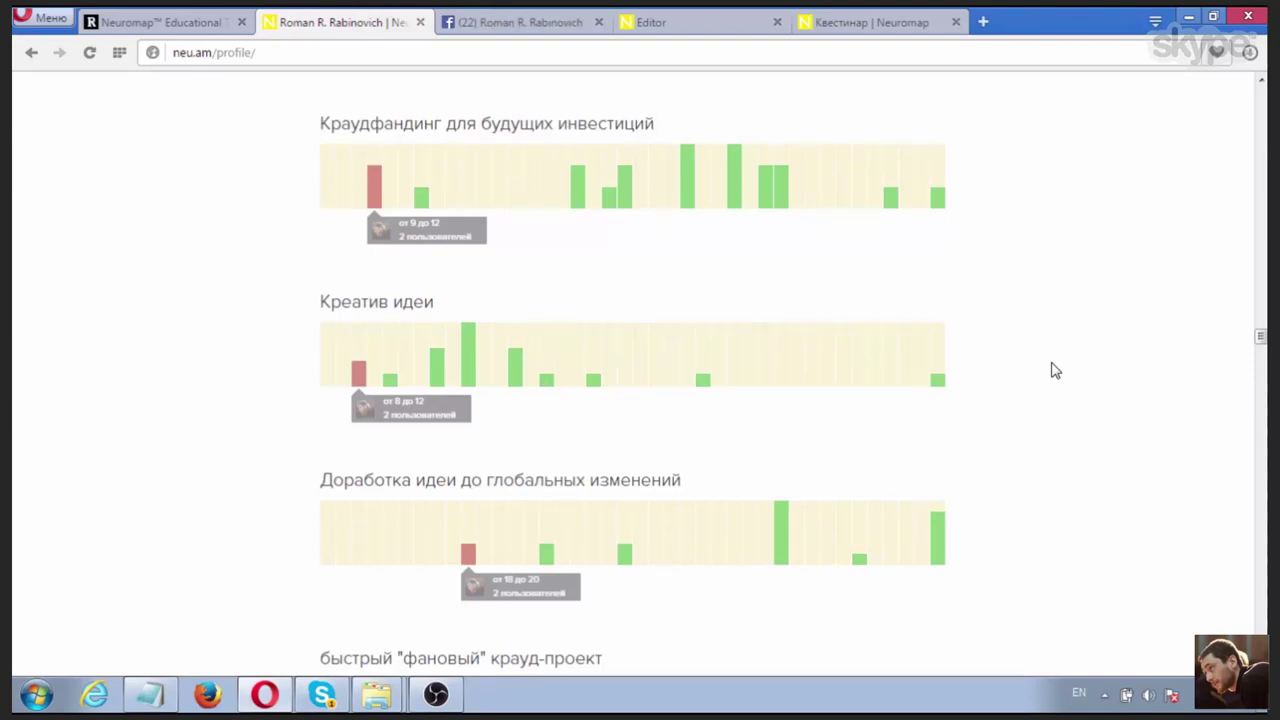
pyautogui.scroll(6, 1054, 370)
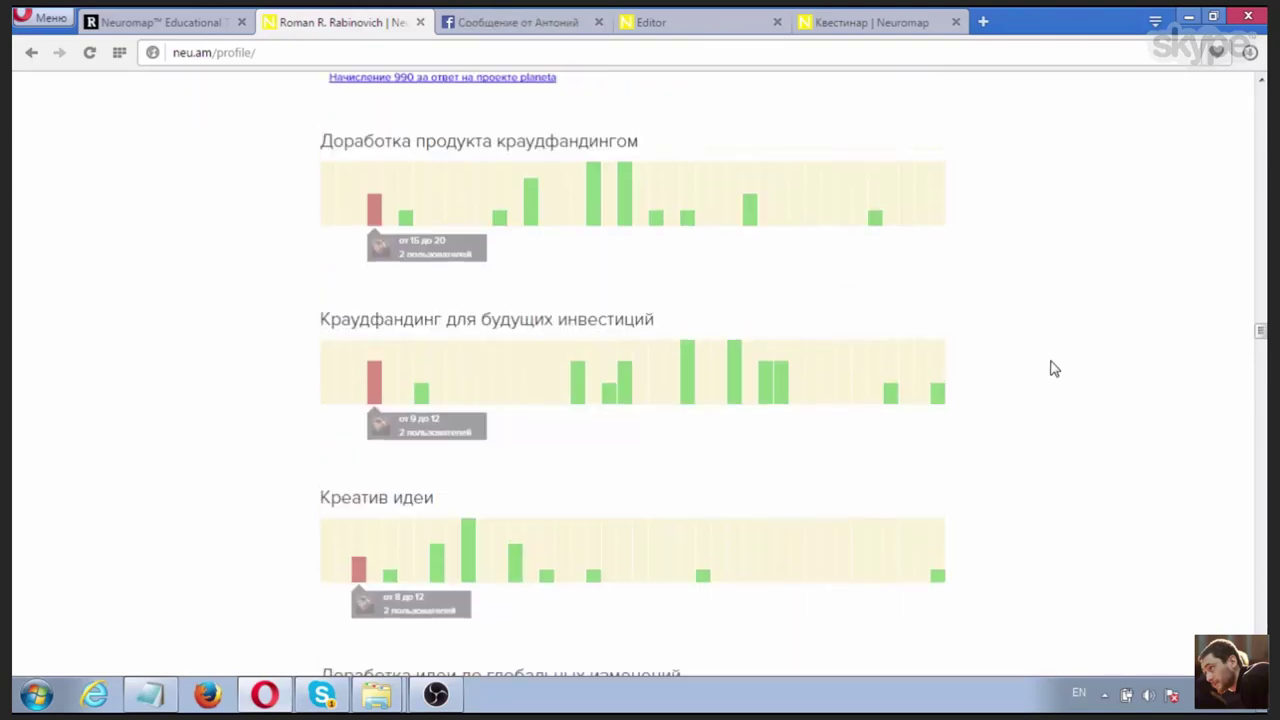
pyautogui.scroll(5, 1054, 370)
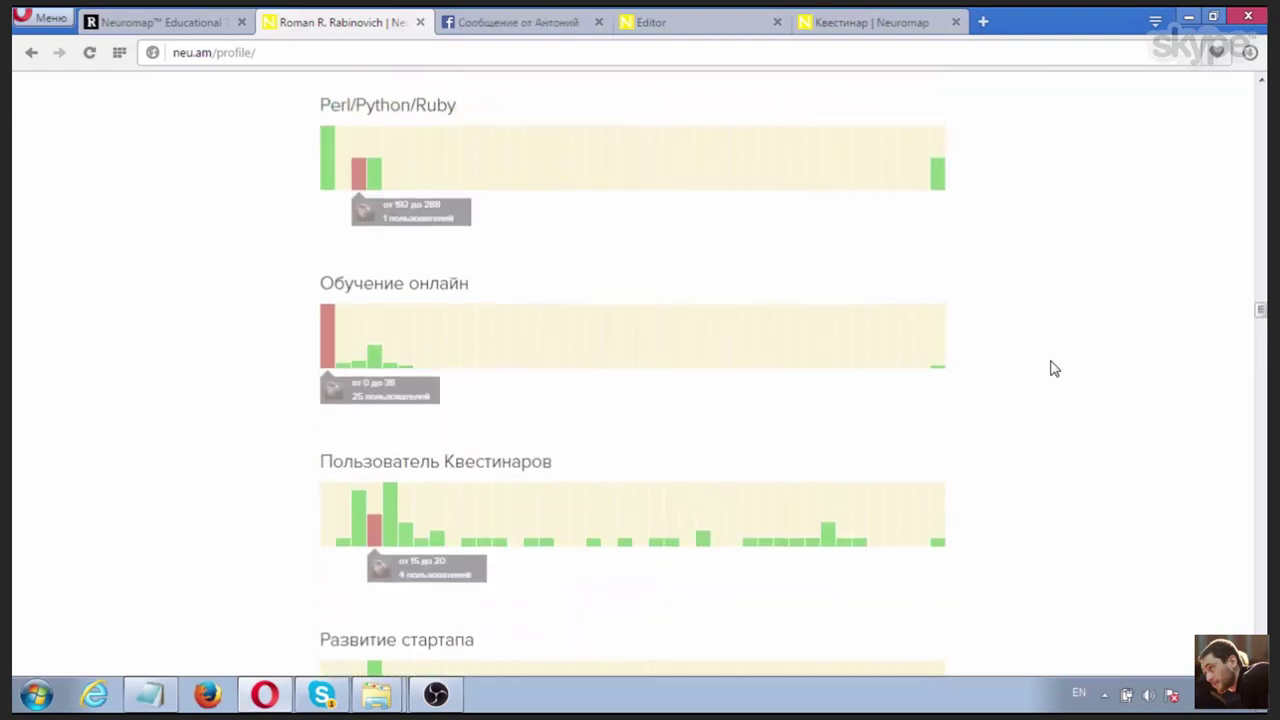
pyautogui.scroll(5, 1054, 370)
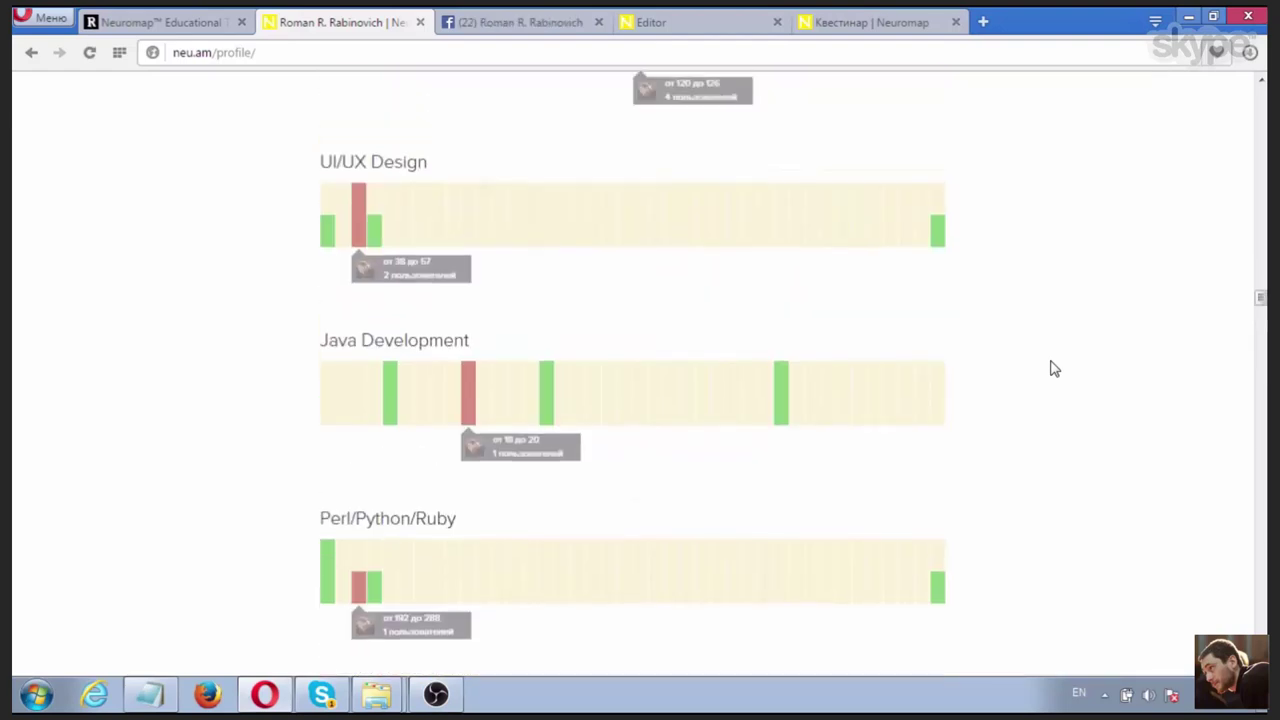
pyautogui.scroll(4, 1054, 370)
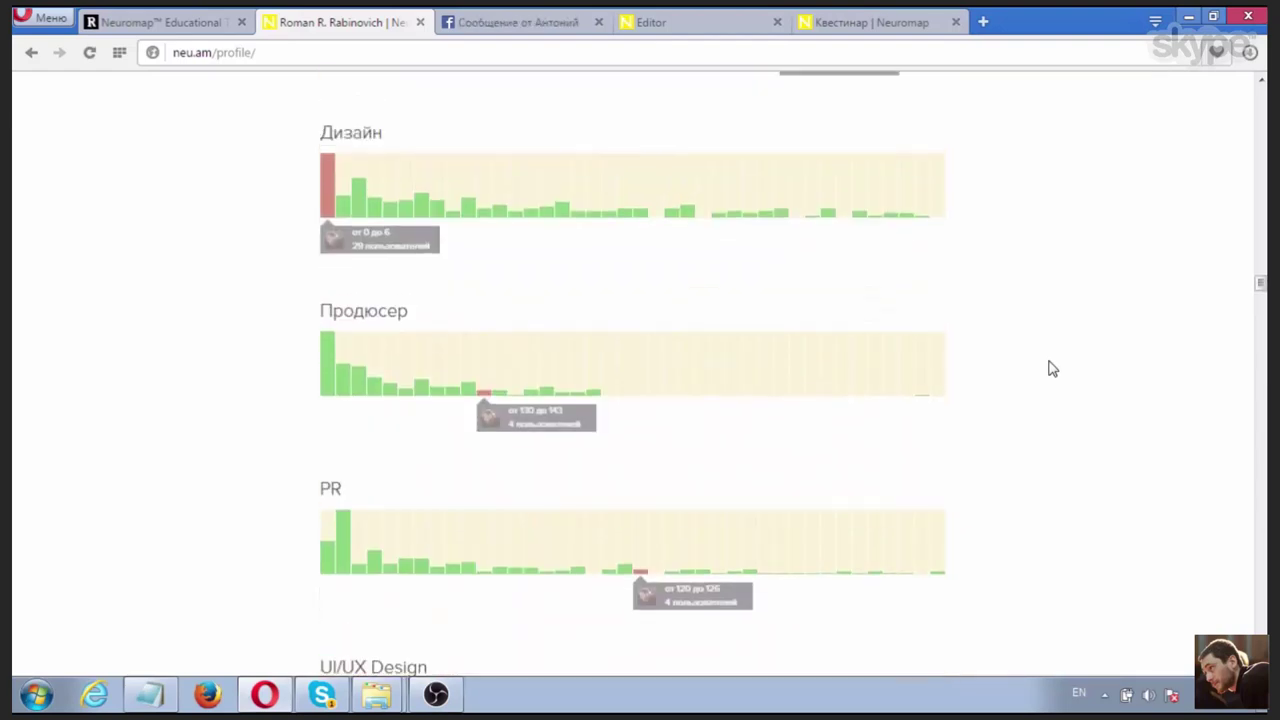
pyautogui.scroll(4, 1053, 369)
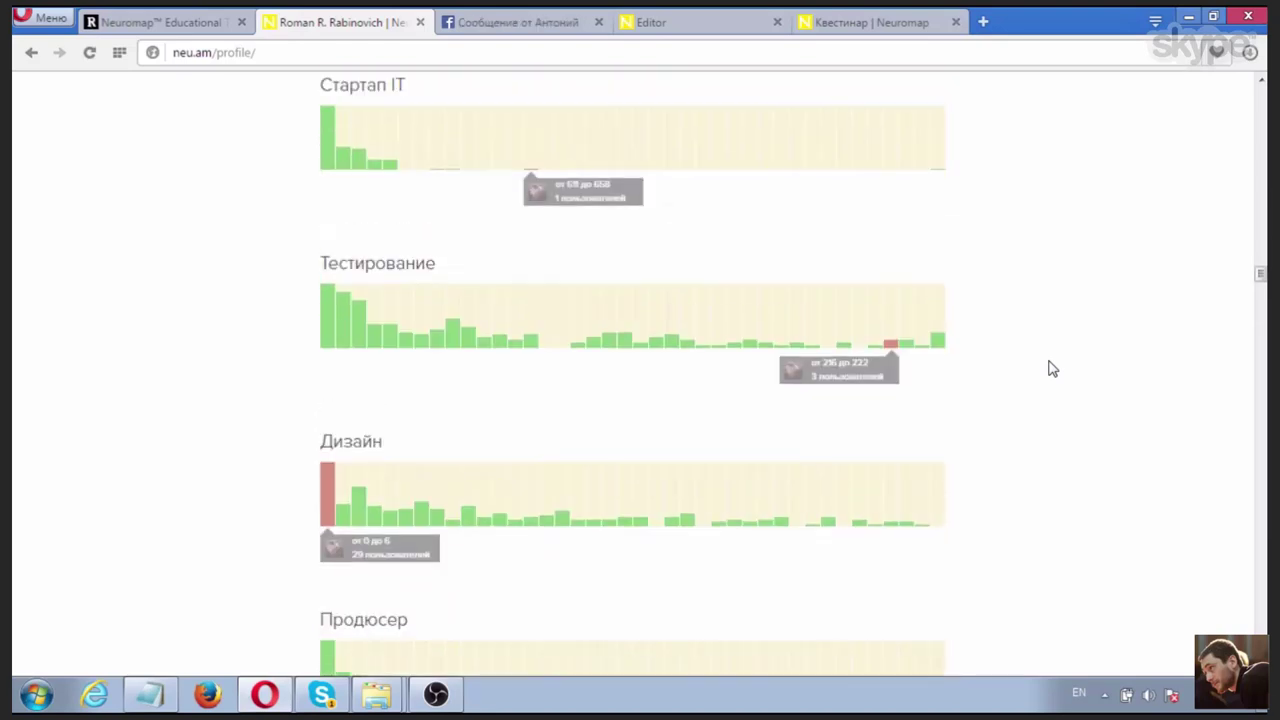
pyautogui.scroll(1, 1053, 369)
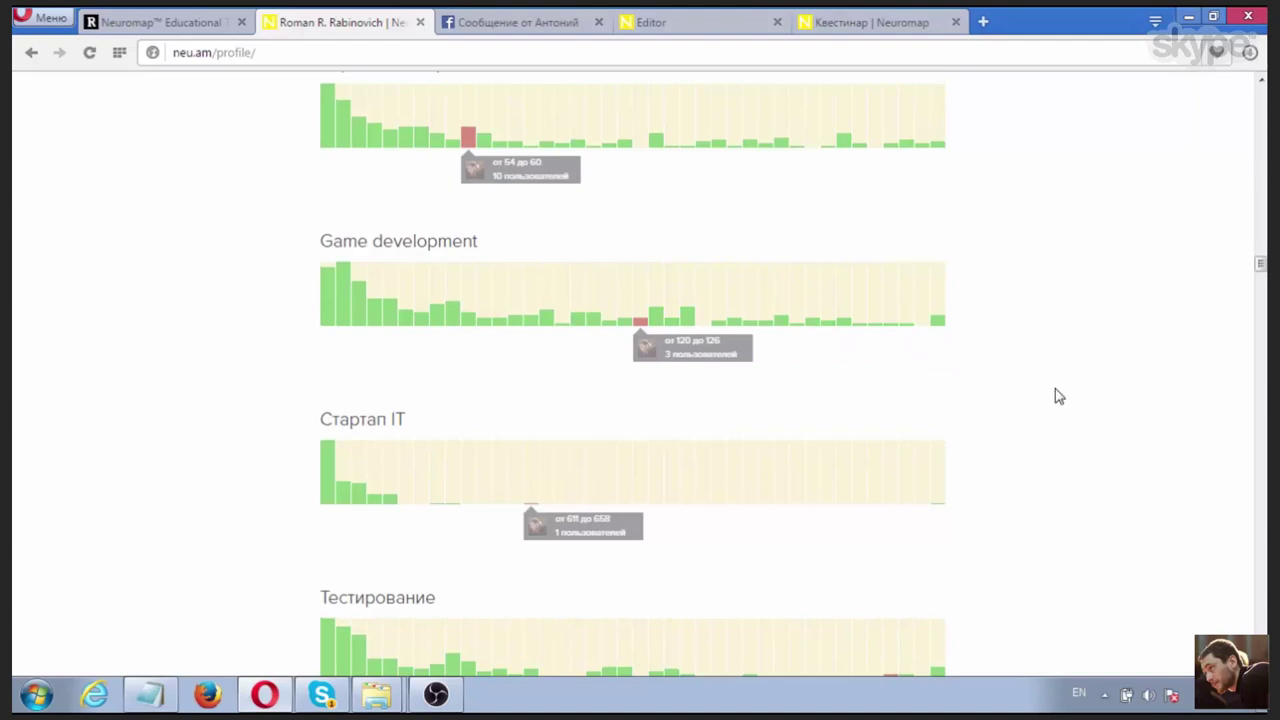
pyautogui.scroll(10, 1059, 397)
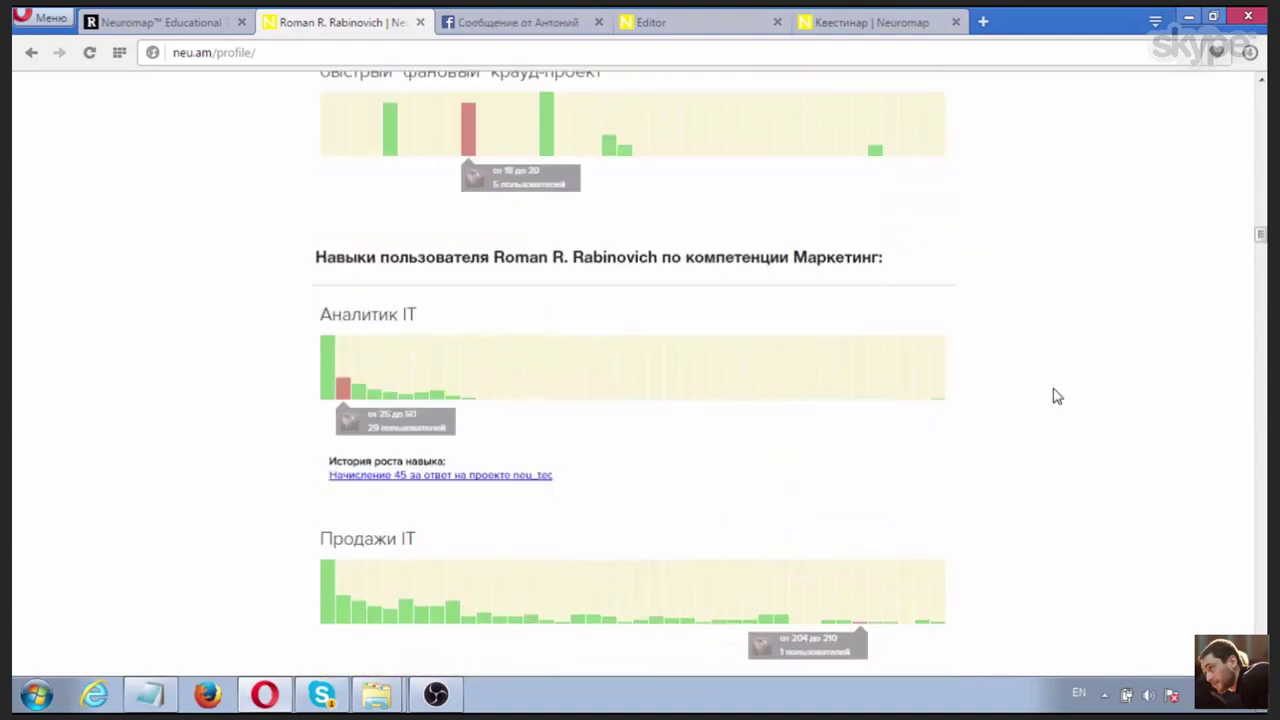
pyautogui.scroll(1, 1059, 397)
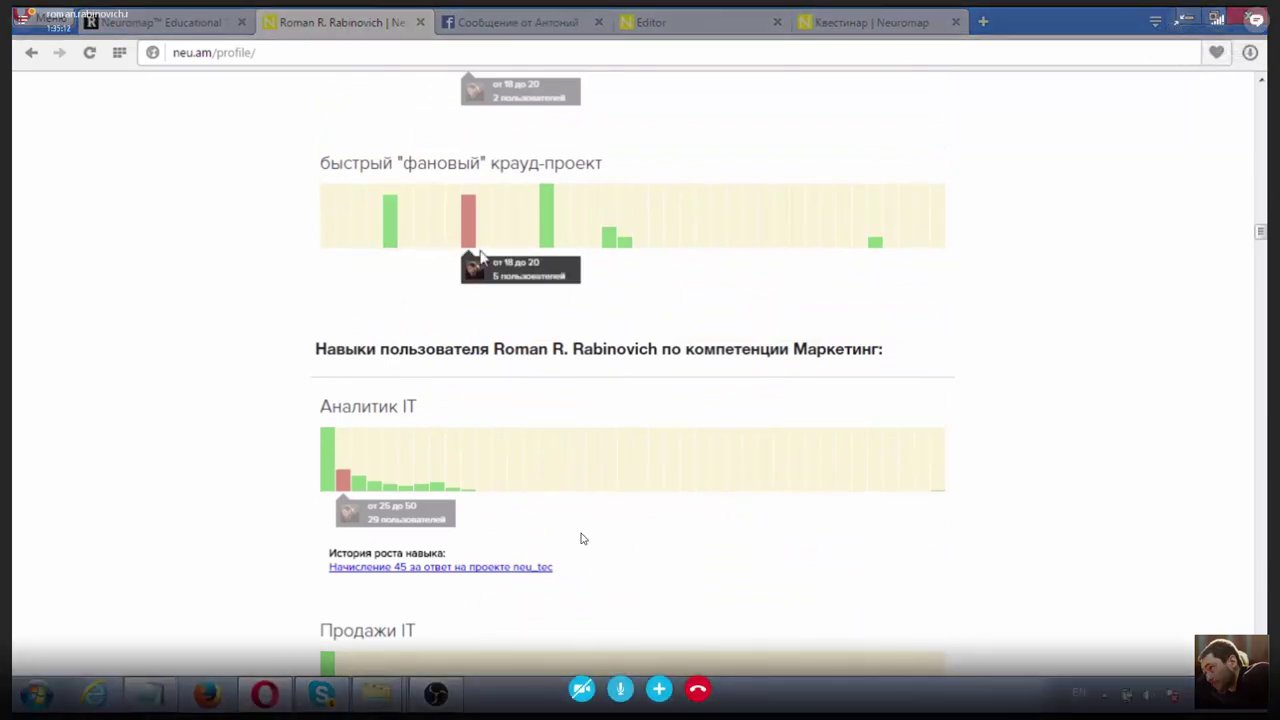
# Step: Check the lowest-scoring group of Аналитик IT and view the Продажи IT and Развитие бизнеса IT charts under the Маркетинг competency
pyautogui.moveTo(327, 460)
pyautogui.scroll(-4, 583, 539)
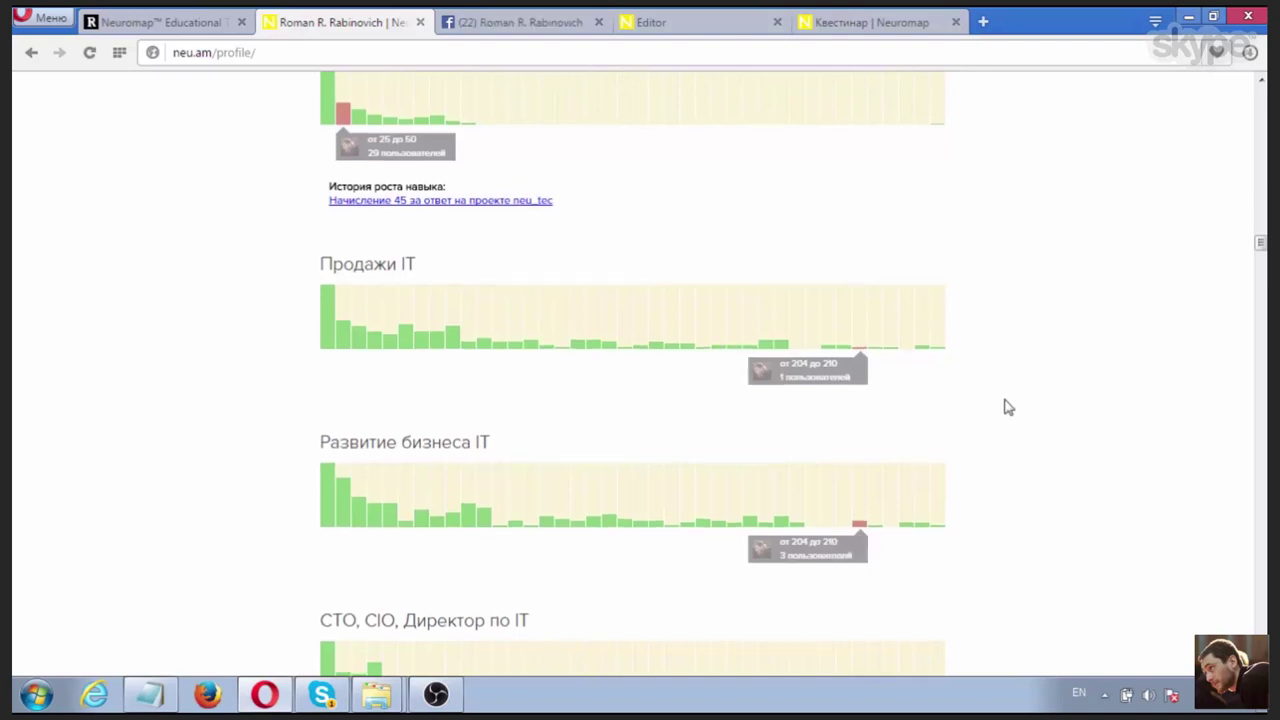
pyautogui.scroll(1, 1005, 406)
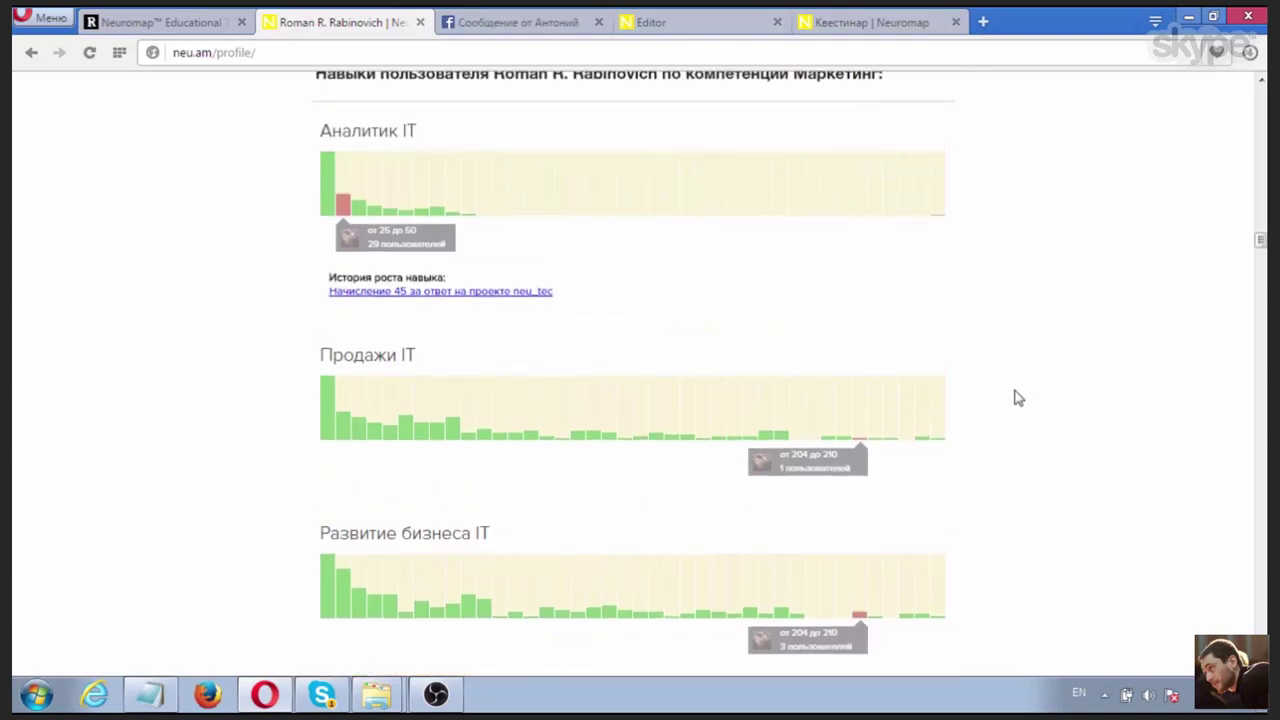
pyautogui.scroll(1, 1018, 398)
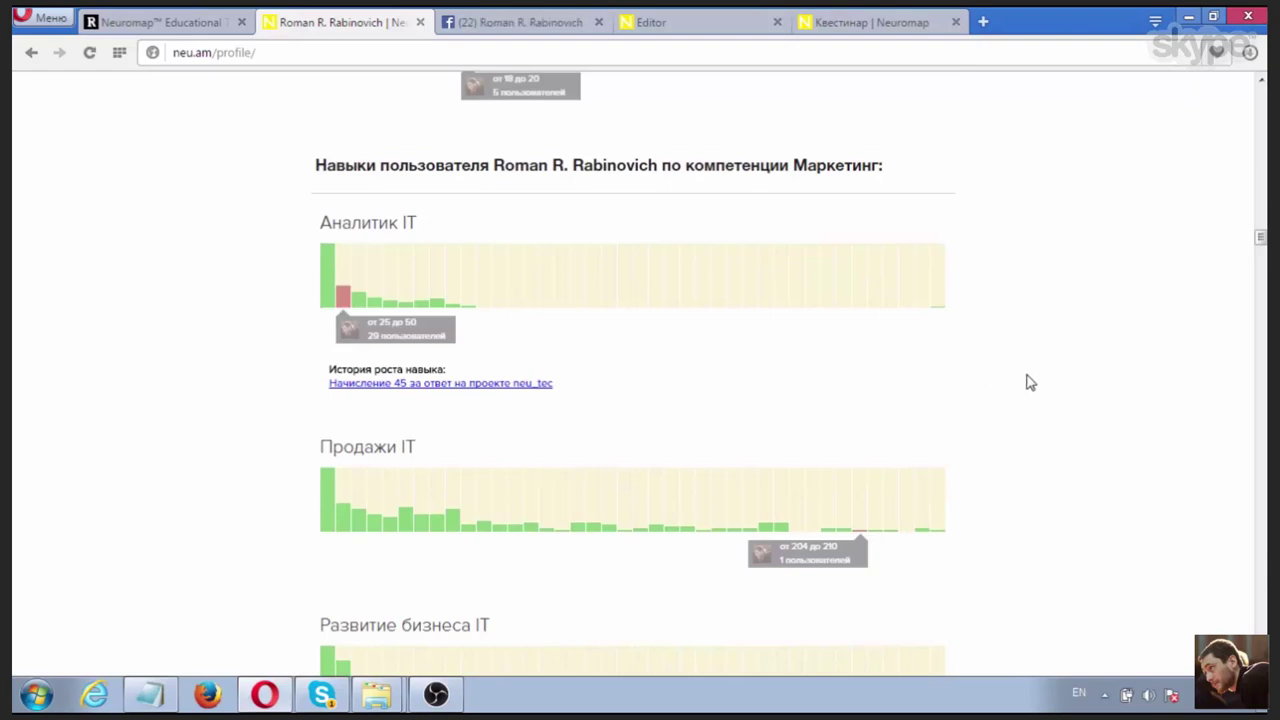
pyautogui.scroll(2, 1020, 398)
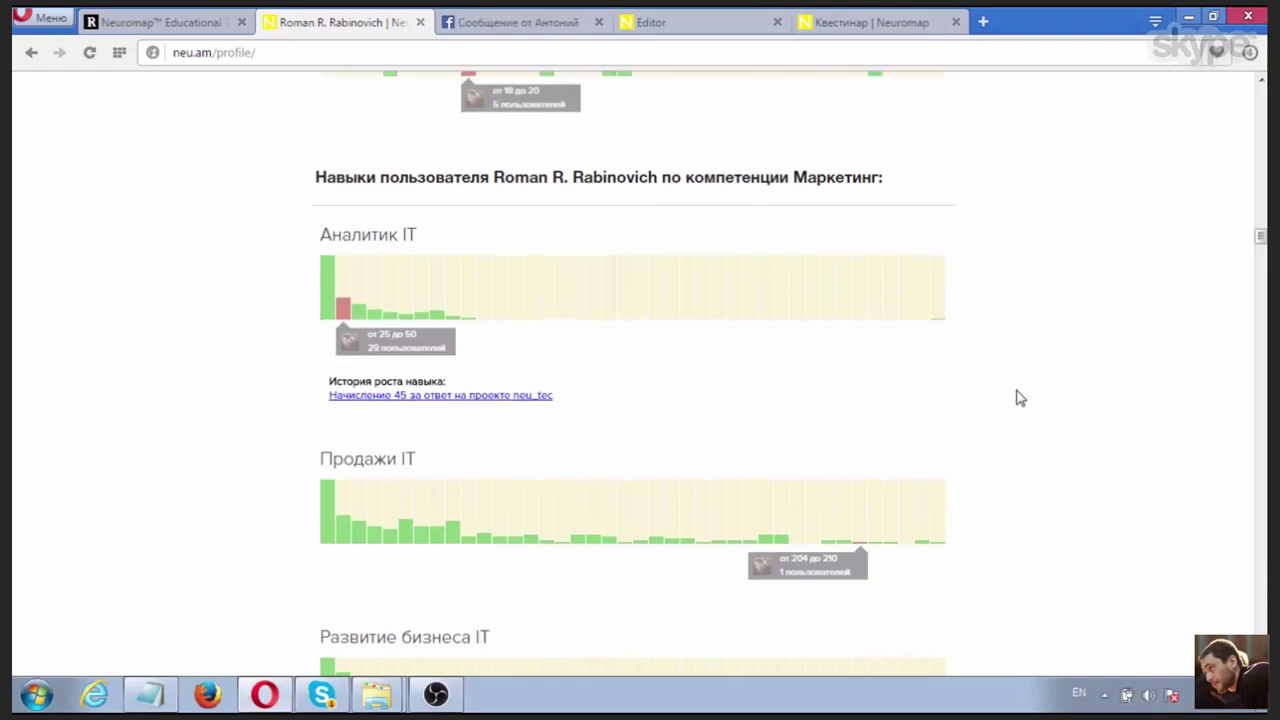
# Step: Highlight the Маркетинг competency heading, picking out the word "Навыки" and the phrase "компетенции Маркетинг", and clear the selection
pyautogui.moveTo(789, 363); pyautogui.dragTo(931, 352)
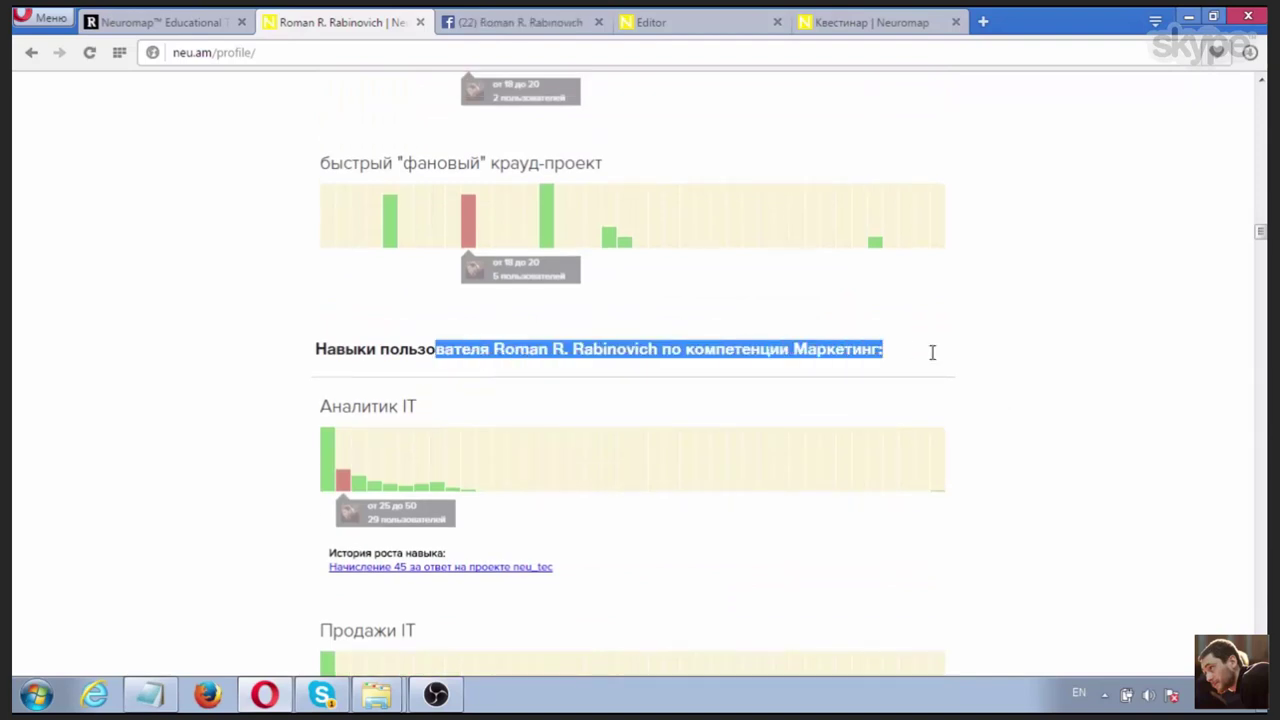
pyautogui.click(937, 360)
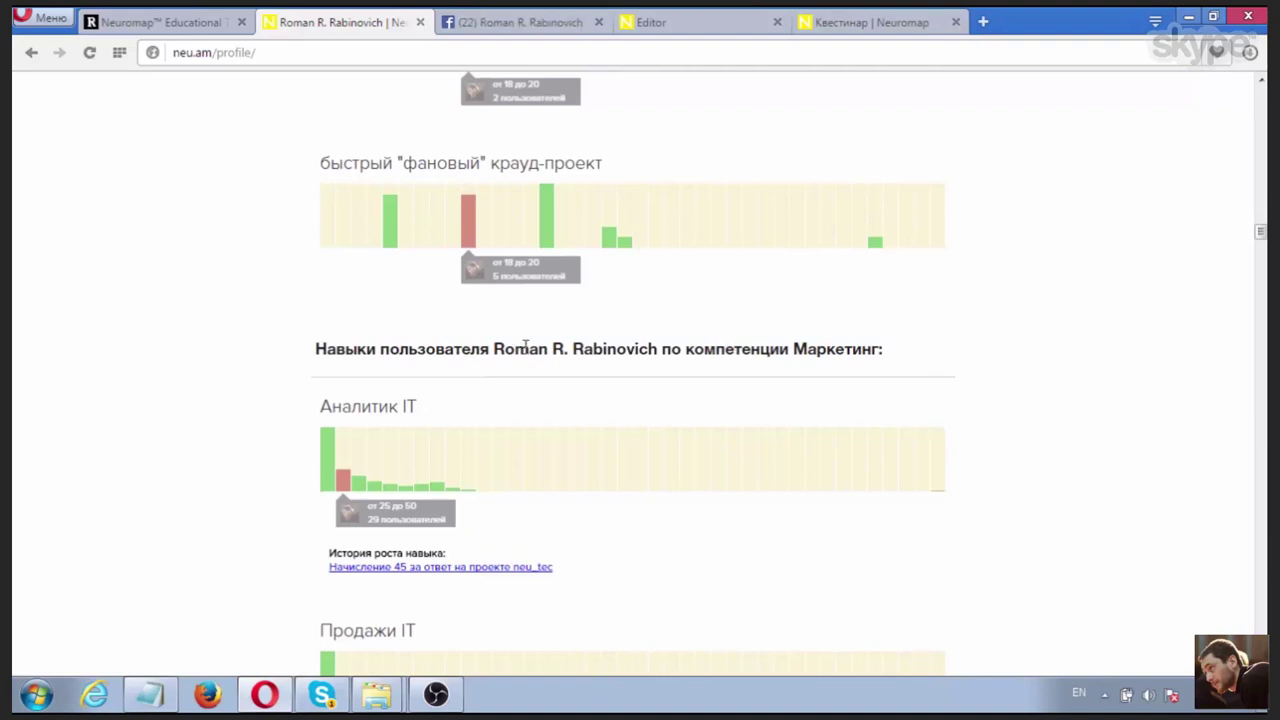
pyautogui.moveTo(682, 348); pyautogui.dragTo(905, 354)
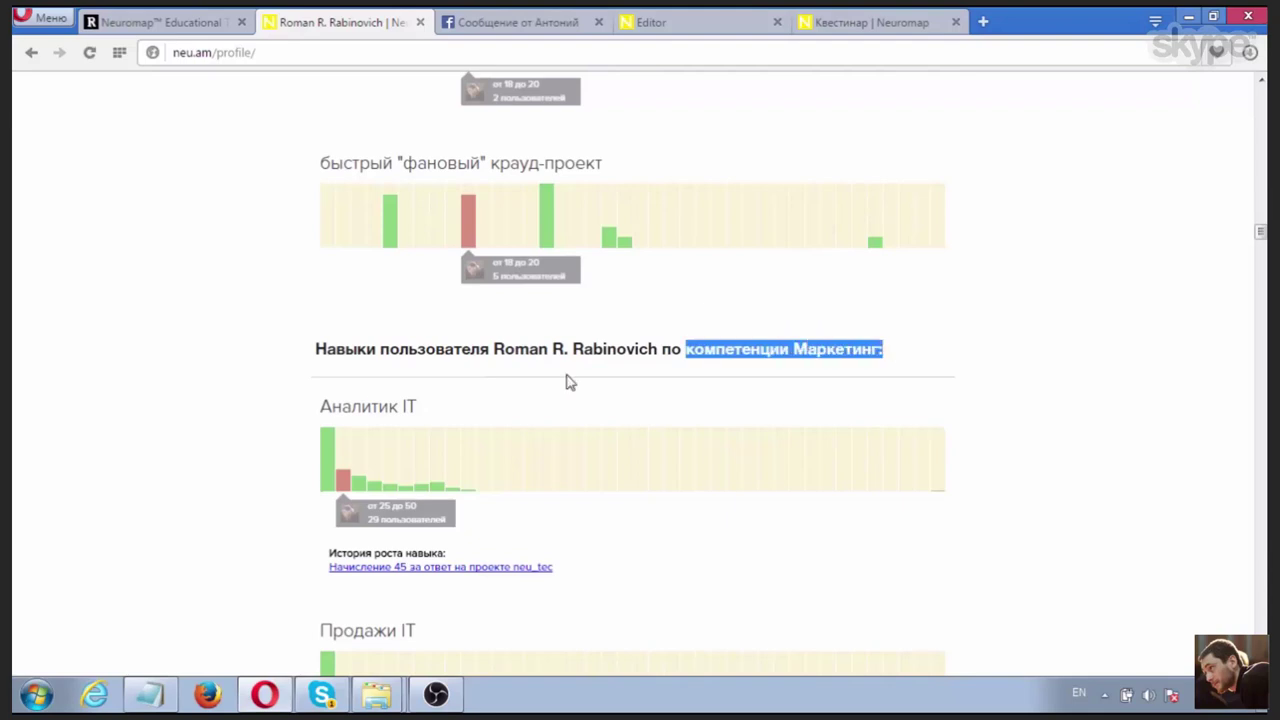
pyautogui.tripleClick(885, 356)
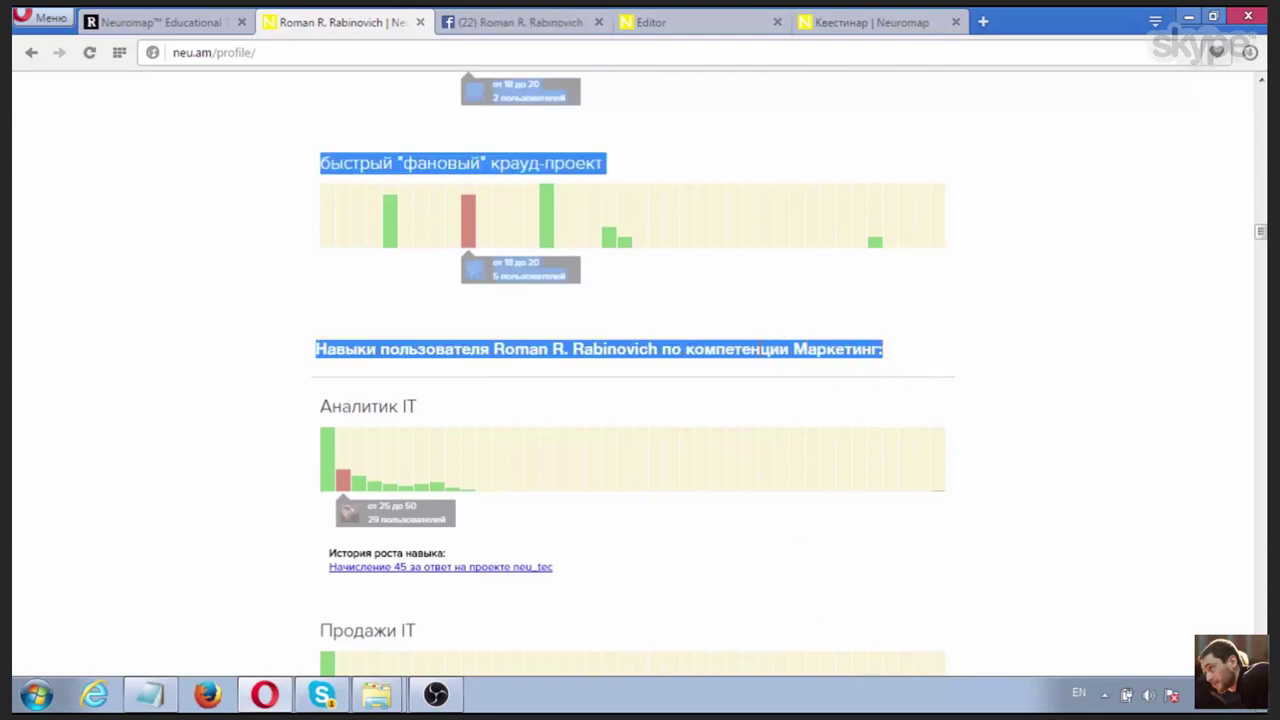
pyautogui.click(534, 357)
pyautogui.moveTo(378, 345); pyautogui.dragTo(307, 347)
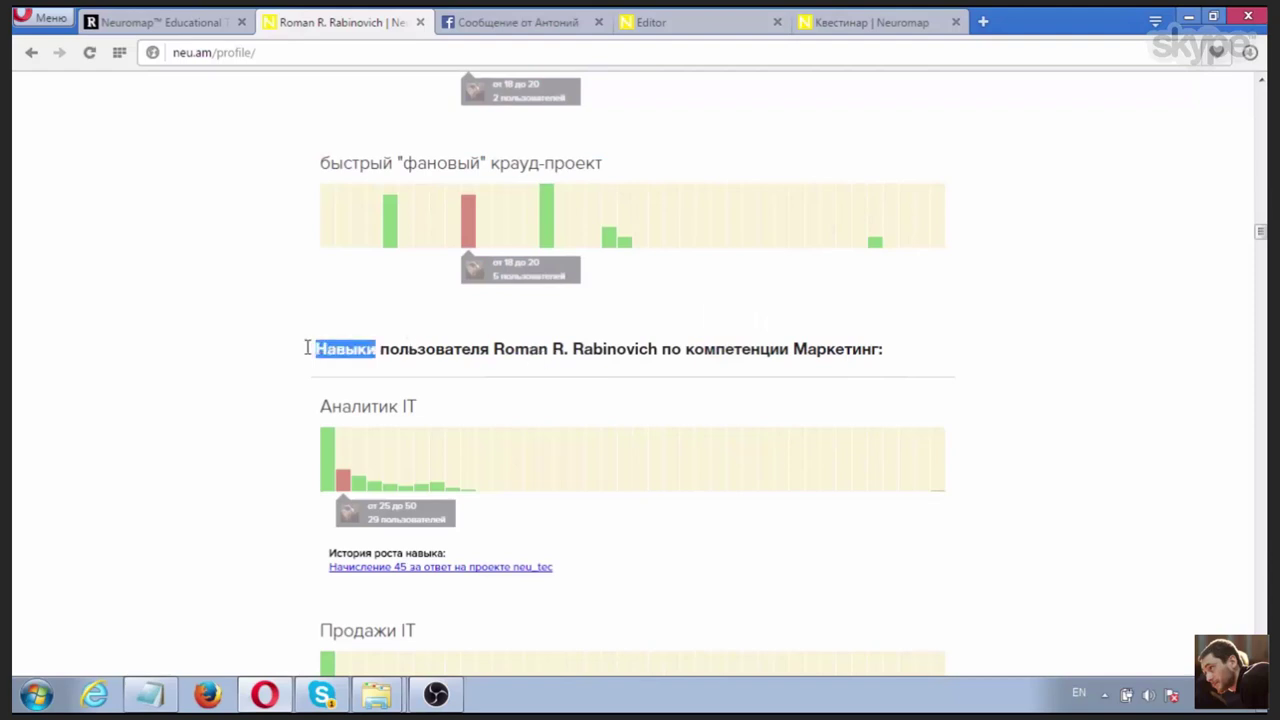
pyautogui.click(740, 342)
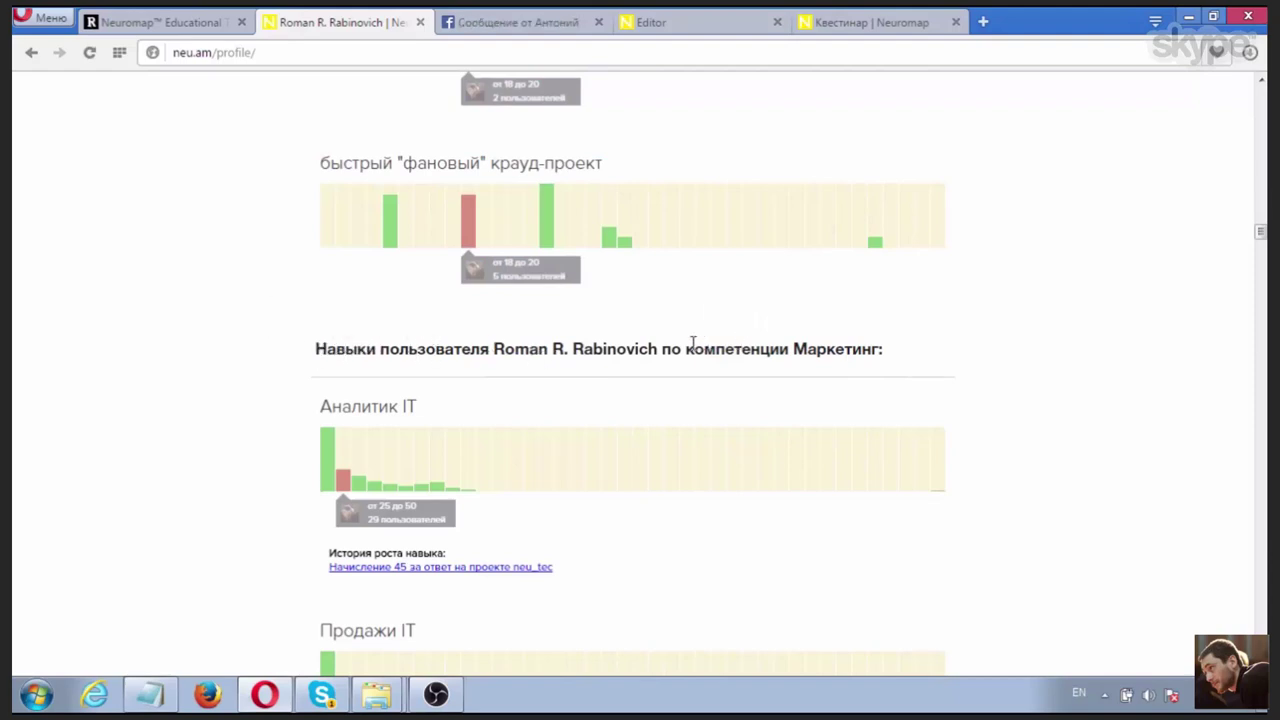
pyautogui.moveTo(687, 347); pyautogui.dragTo(908, 357)
pyautogui.click(928, 365)
# Step: Highlight the Продажи IT skill title under the Маркетинг competency and clear the selection
pyautogui.scroll(-3, 829, 371)
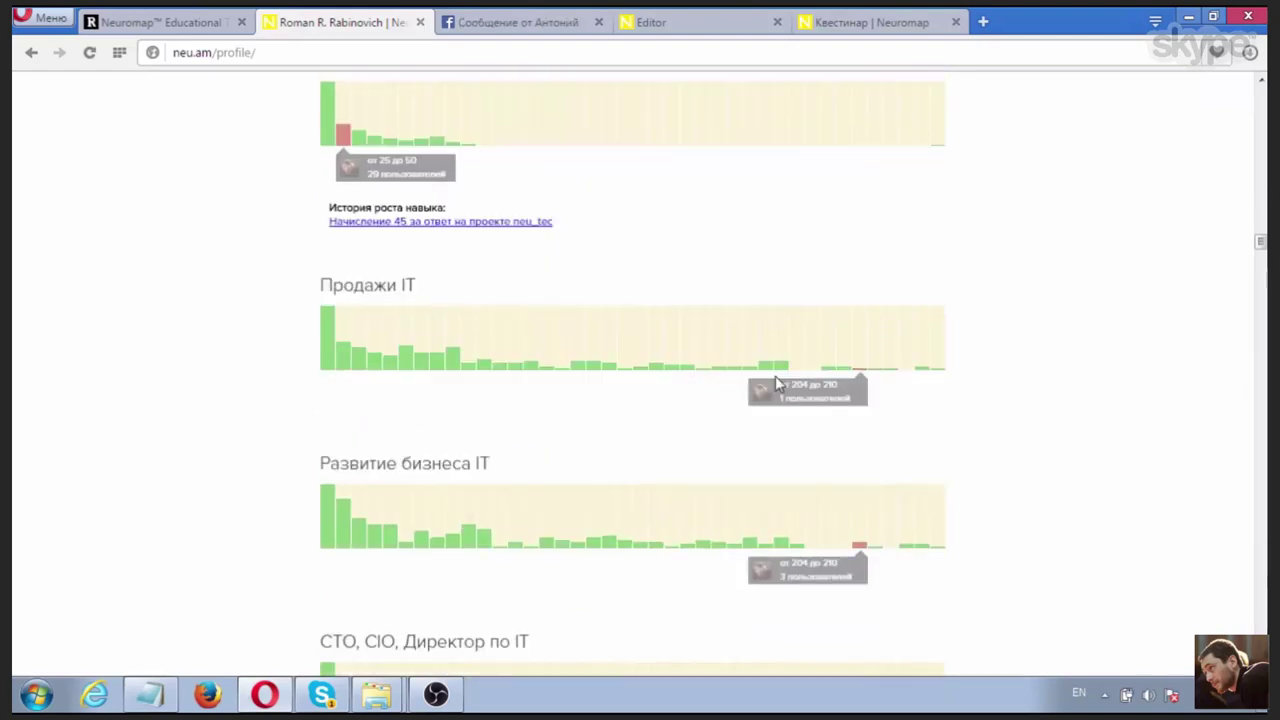
pyautogui.tripleClick(352, 268)
pyautogui.click(554, 266)
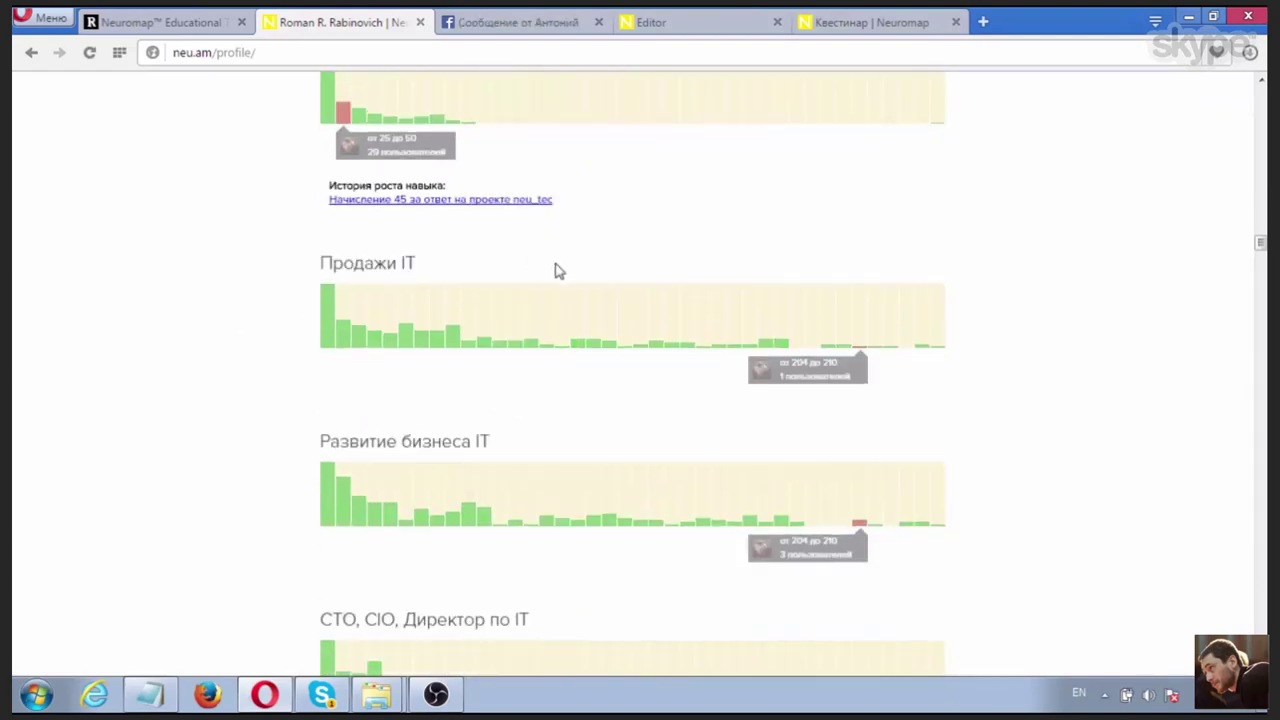
# Step: Highlight the word "Маркетинг" in the heading of the Маркетинг competency and clear the selection
pyautogui.scroll(2, 548, 285)
pyautogui.scroll(2, 700, 320)
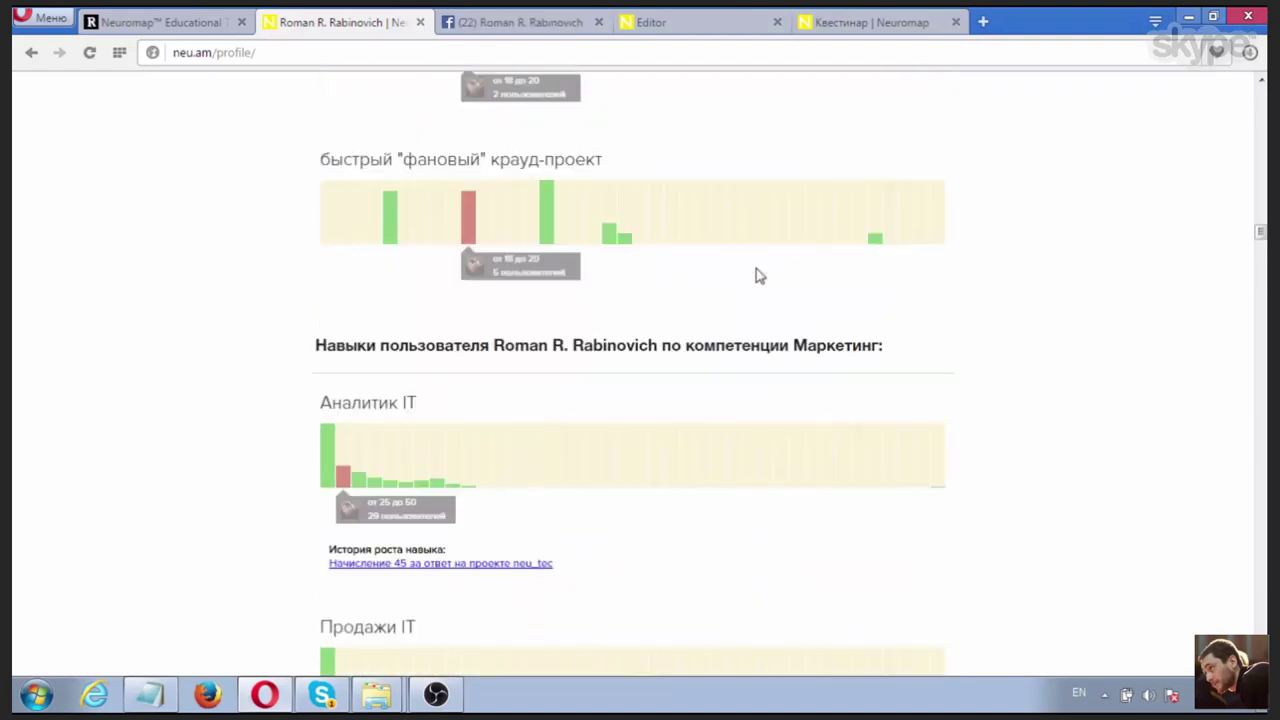
pyautogui.doubleClick(830, 346)
pyautogui.click(874, 342)
# Step: Find the Менеджмент competency below the Маркетинг skill charts and highlight "Менеджмент" in its heading
pyautogui.scroll(-16, 874, 342)
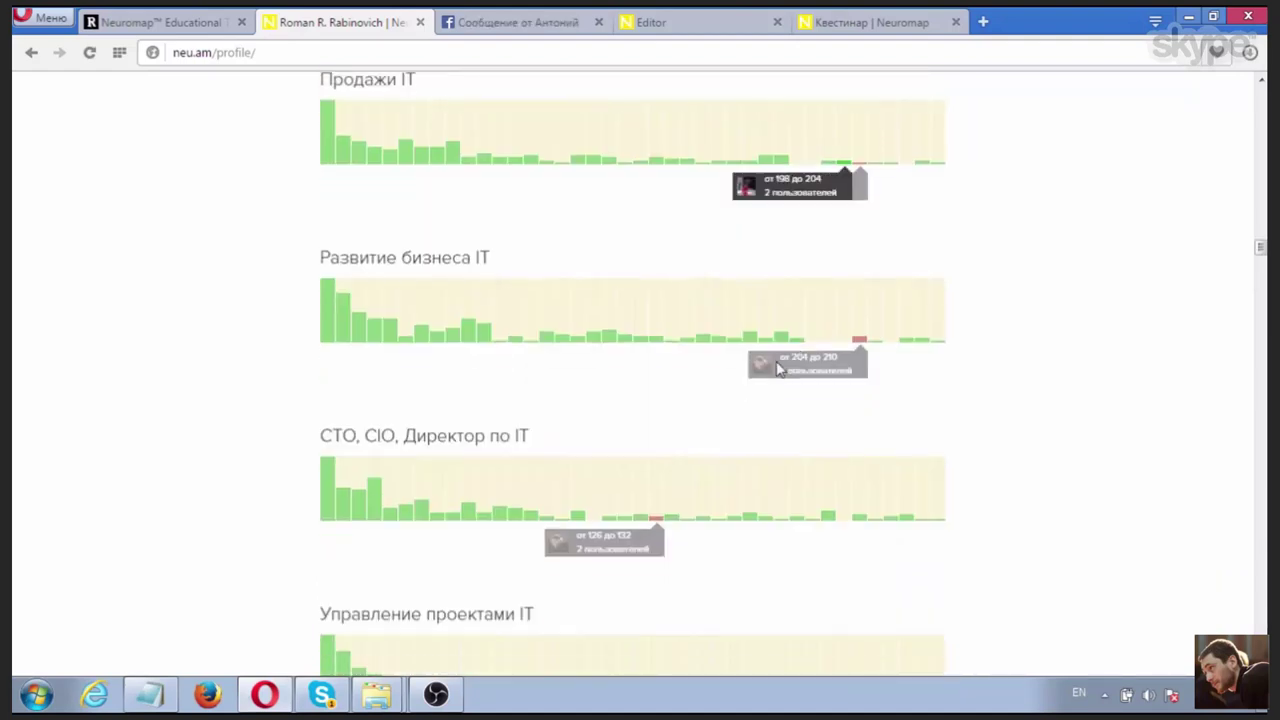
pyautogui.scroll(-20, 610, 400)
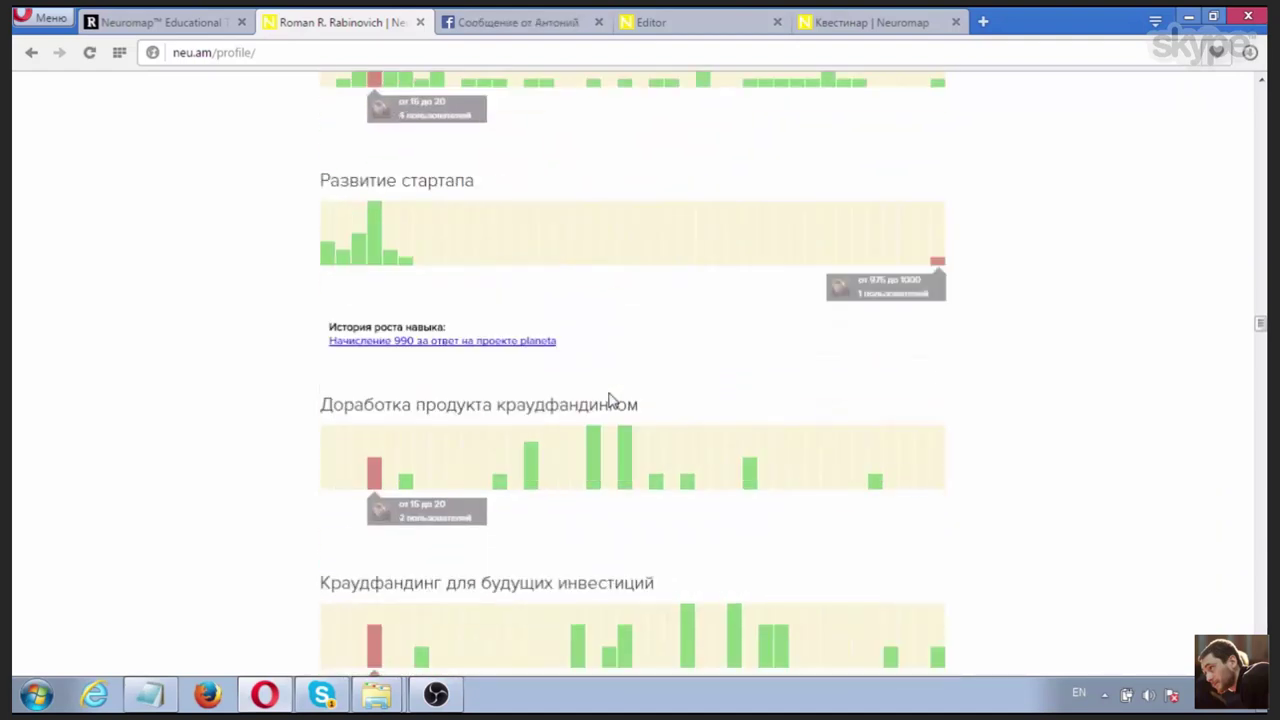
pyautogui.scroll(-1, 605, 398)
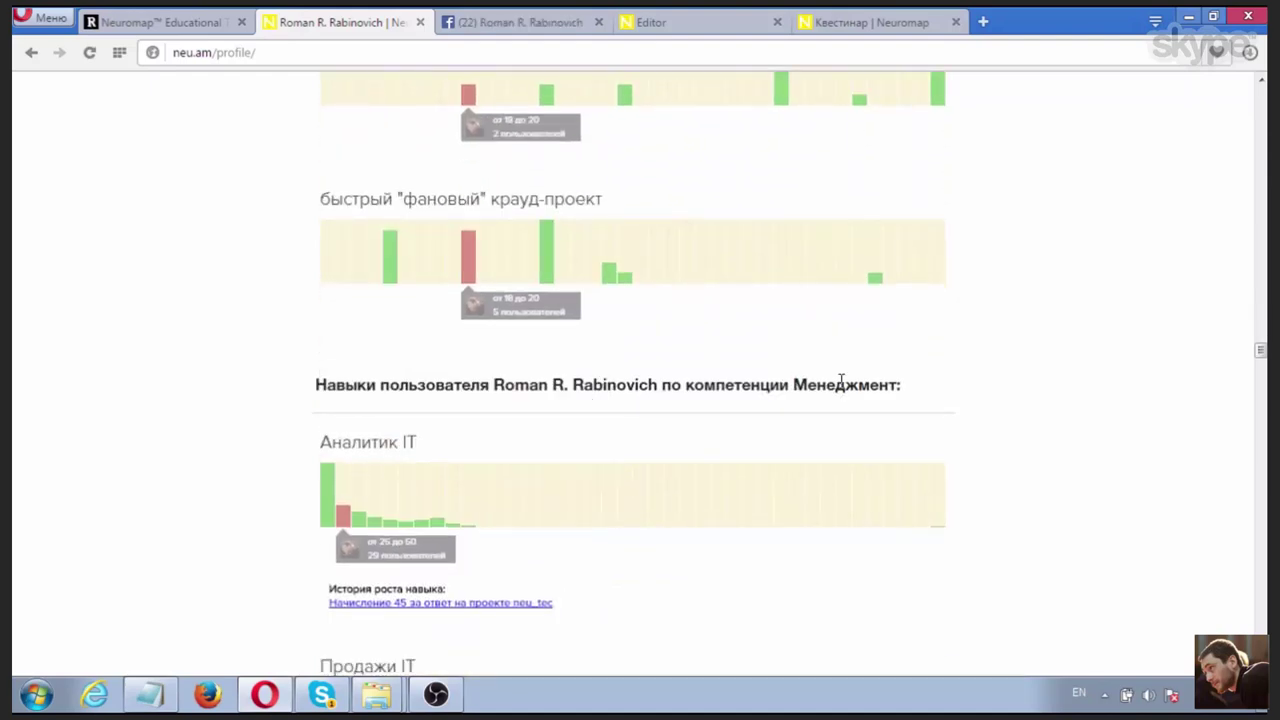
pyautogui.moveTo(796, 384); pyautogui.dragTo(971, 379)
pyautogui.scroll(-10, 957, 377)
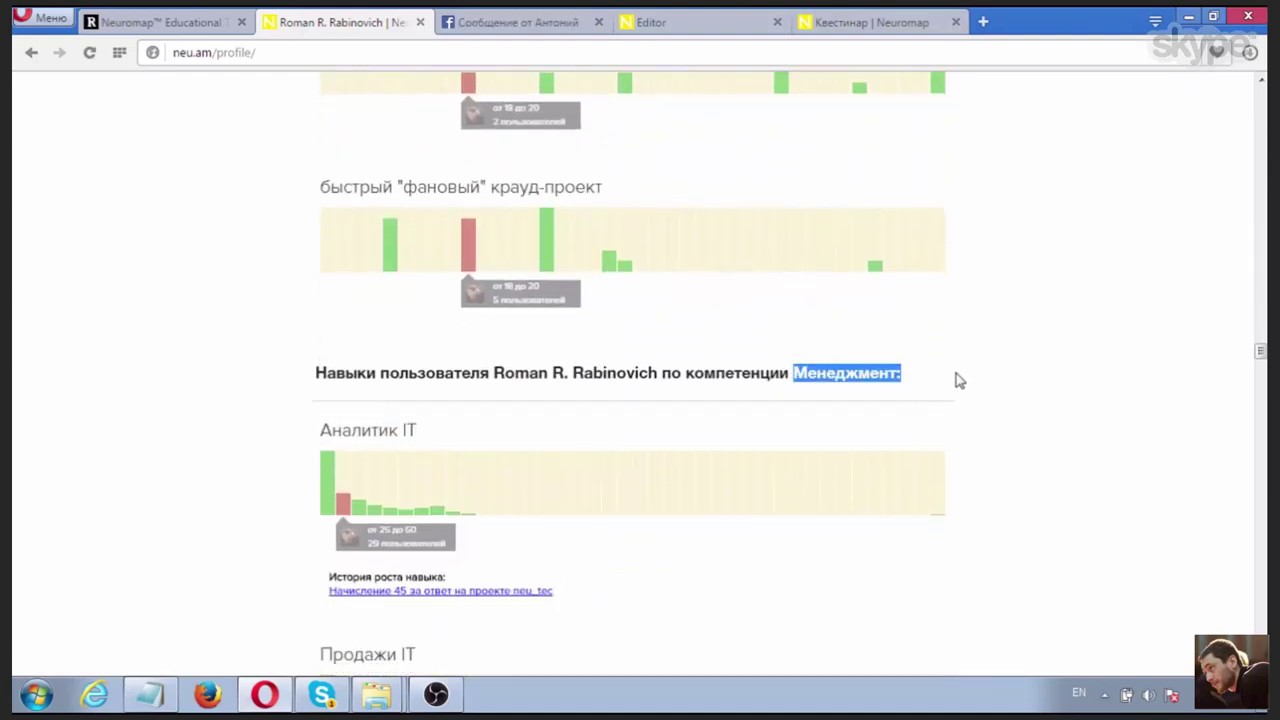
# Step: Highlight the Продюсер skill title under the Менеджмент competency, clear the selection and return to the competency heading
pyautogui.scroll(-10, 865, 380)
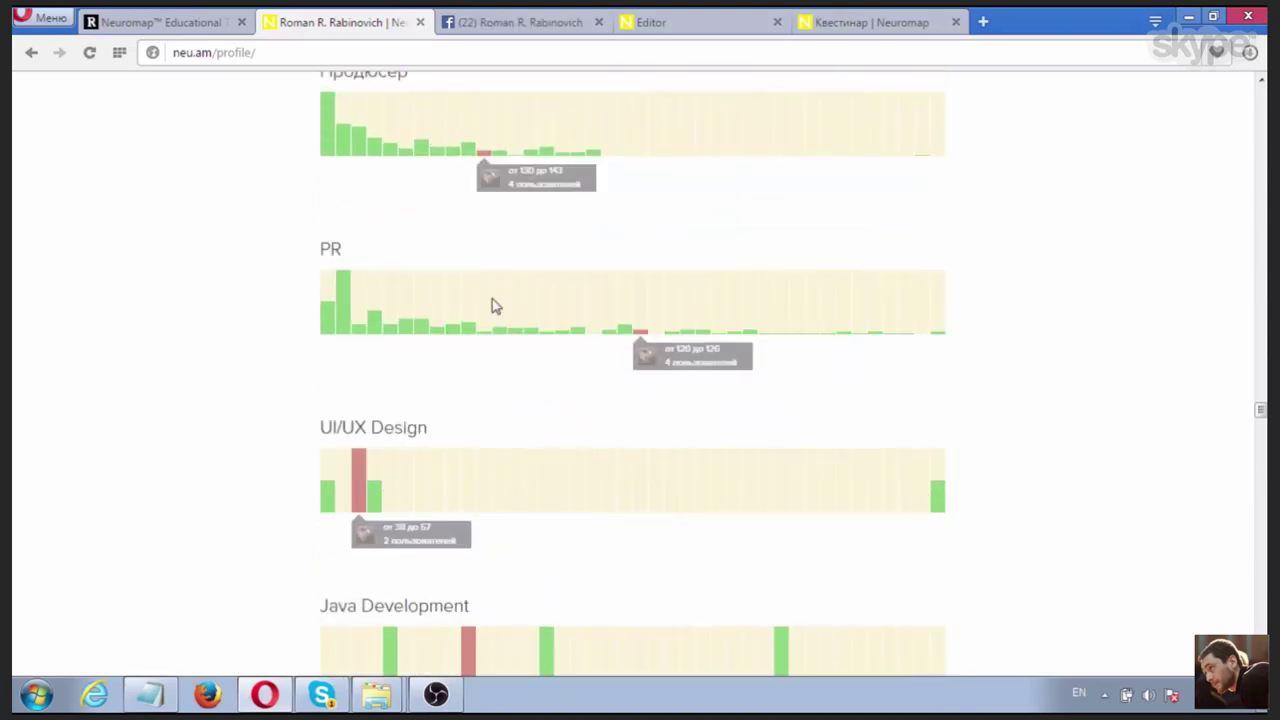
pyautogui.scroll(3, 492, 300)
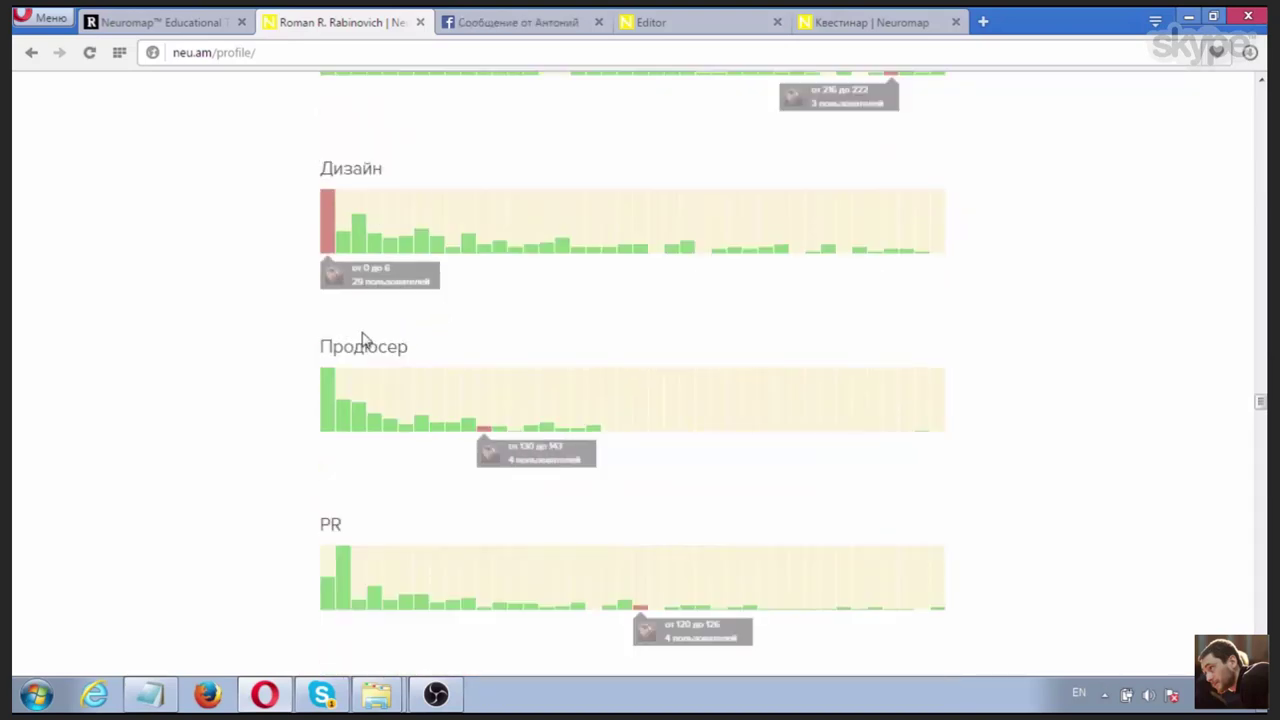
pyautogui.moveTo(324, 346); pyautogui.dragTo(463, 337)
pyautogui.click(476, 347)
pyautogui.scroll(10, 1037, 397)
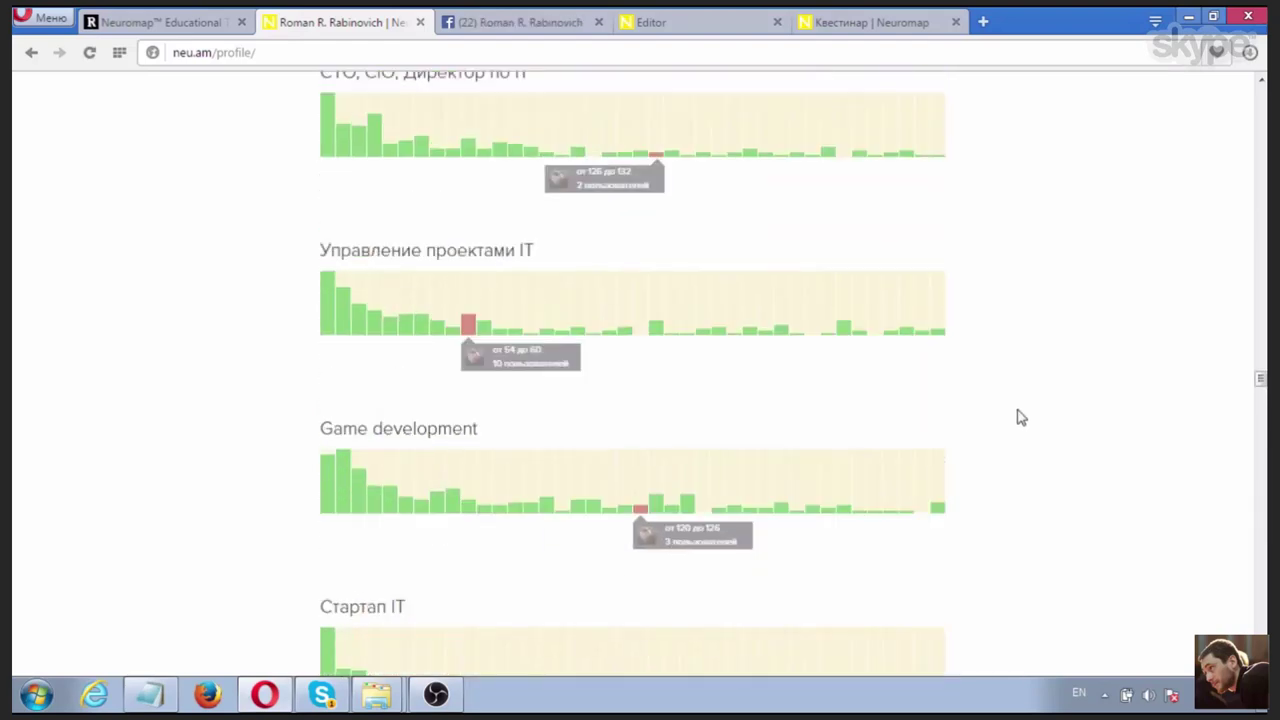
pyautogui.scroll(10, 1020, 417)
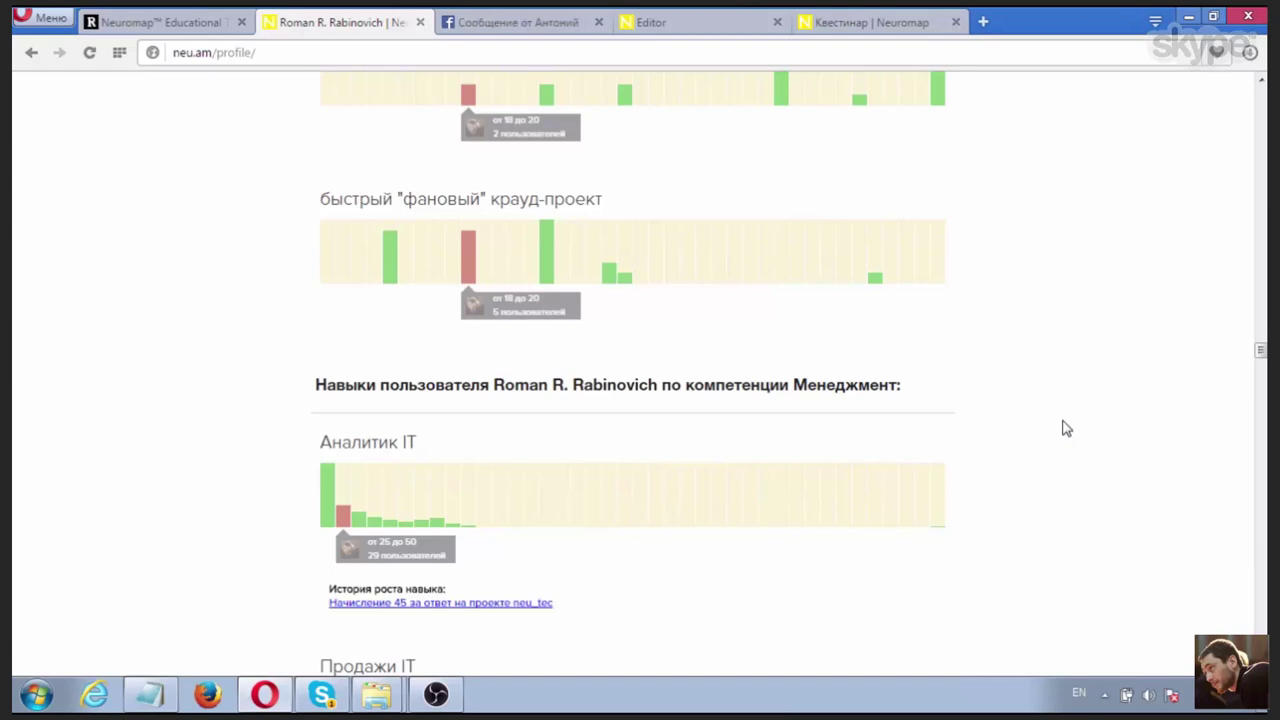
# Step: Look back through the skill charts above the Менеджмент competency, up to the IT competency and the profile's section tiles
pyautogui.moveTo(520, 584)
pyautogui.scroll(15, 1108, 314)
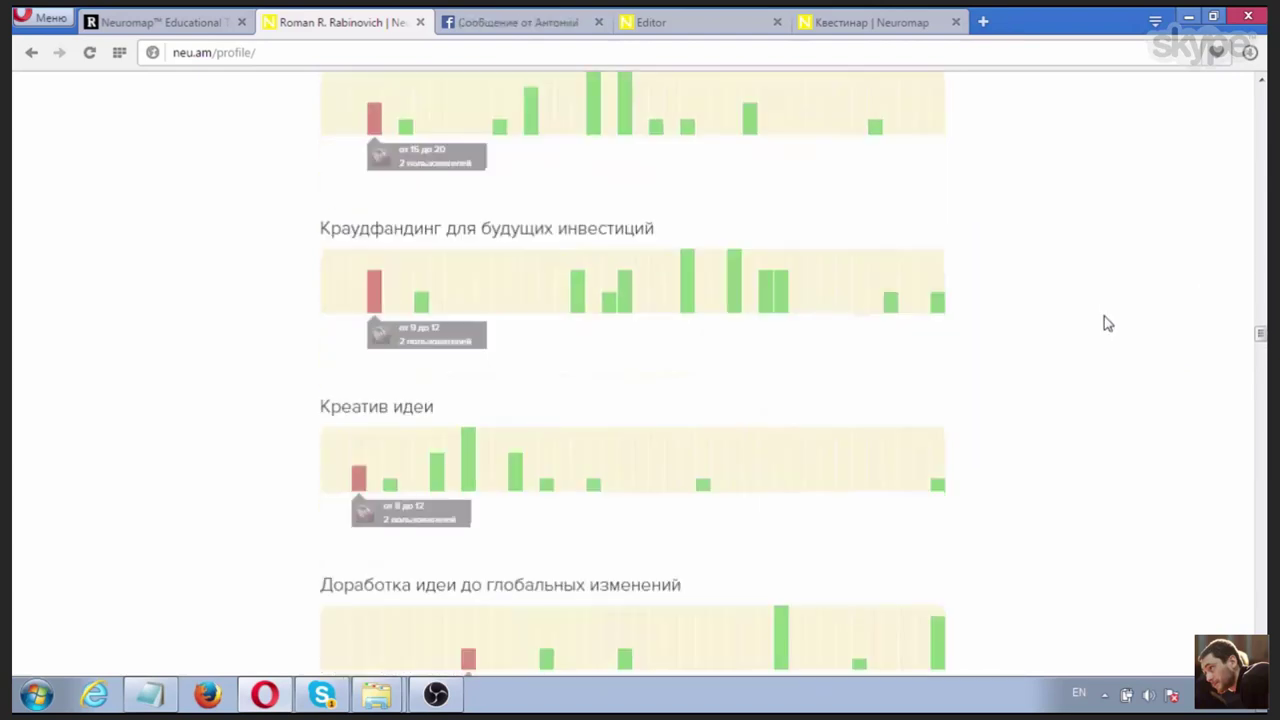
pyautogui.scroll(14, 1108, 327)
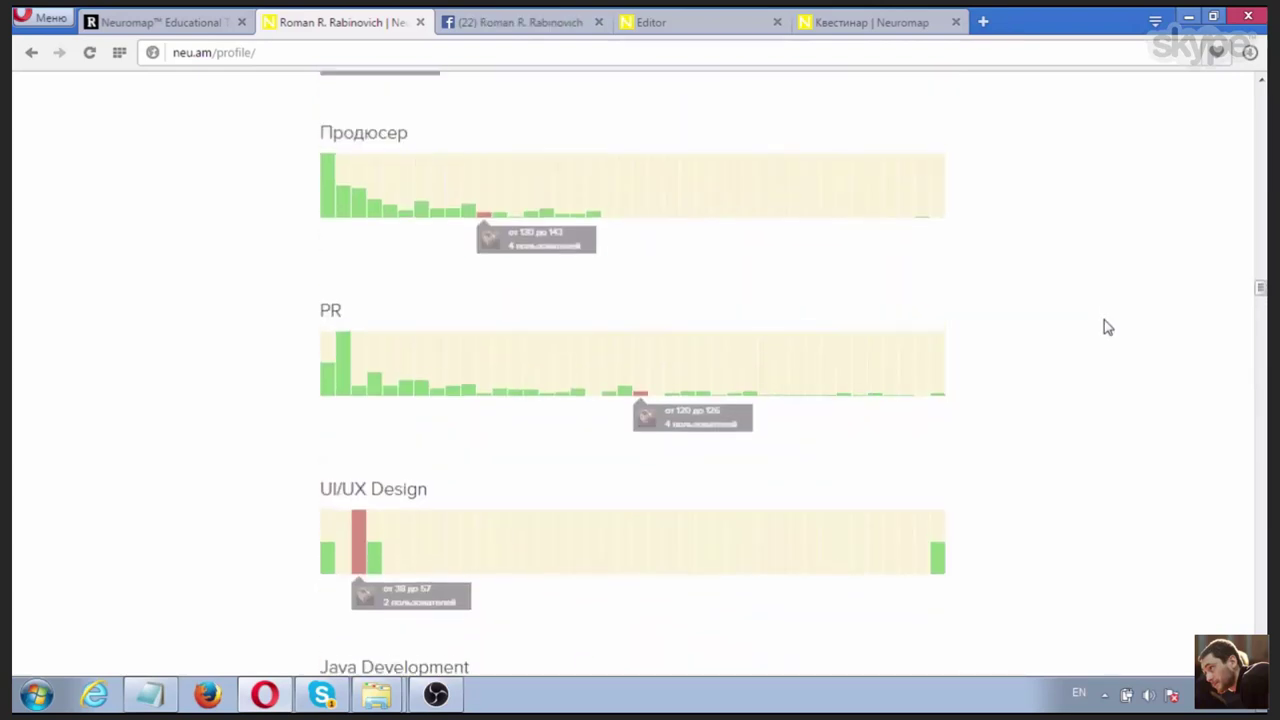
pyautogui.scroll(15, 1108, 327)
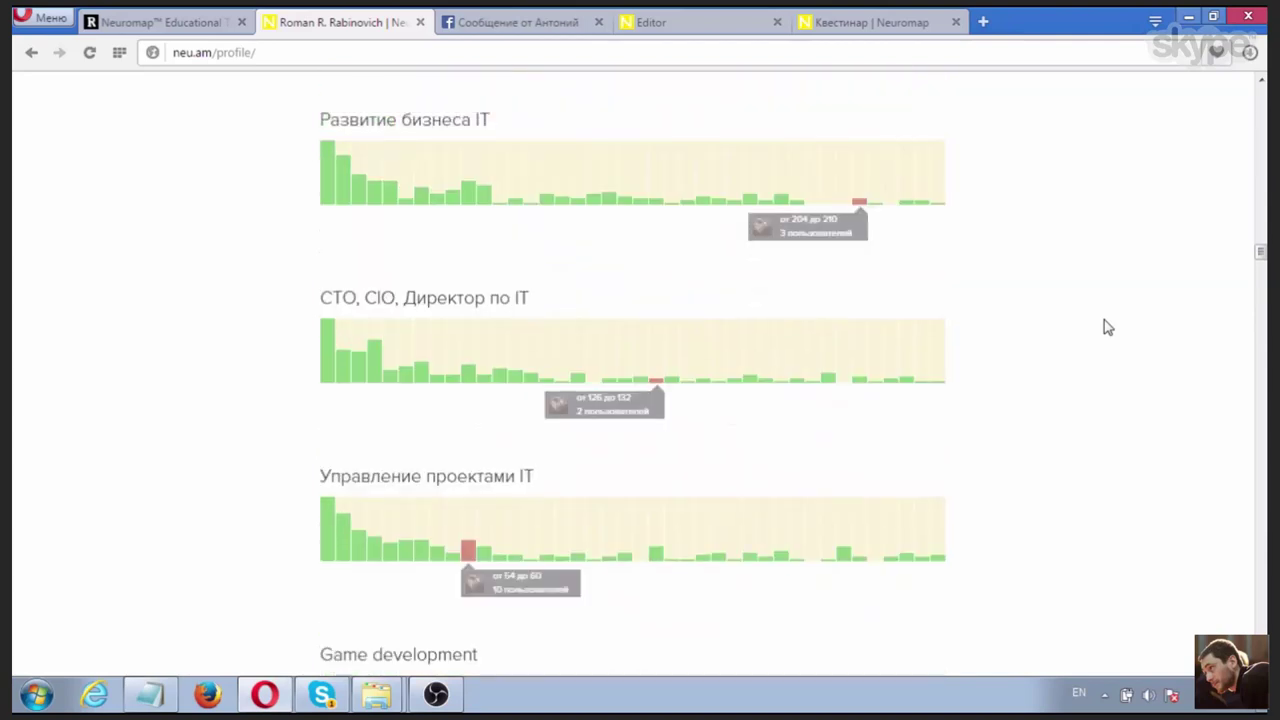
pyautogui.scroll(8, 1100, 355)
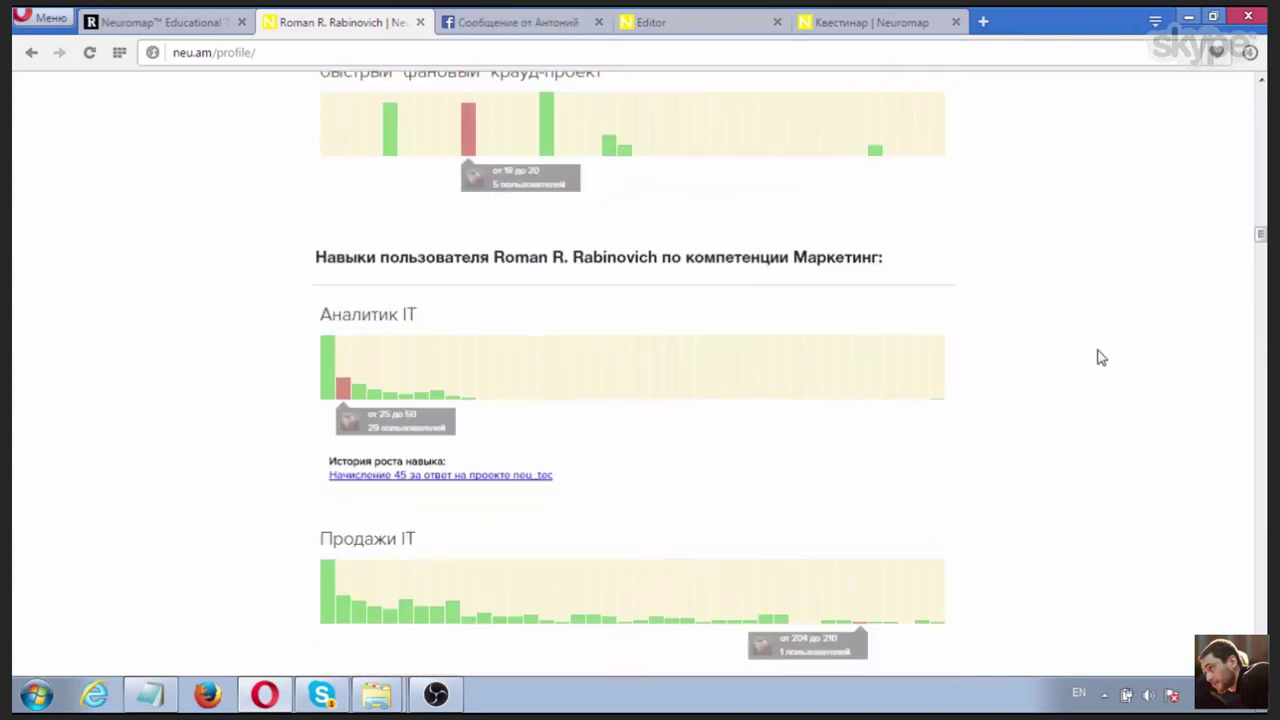
pyautogui.scroll(12, 1100, 357)
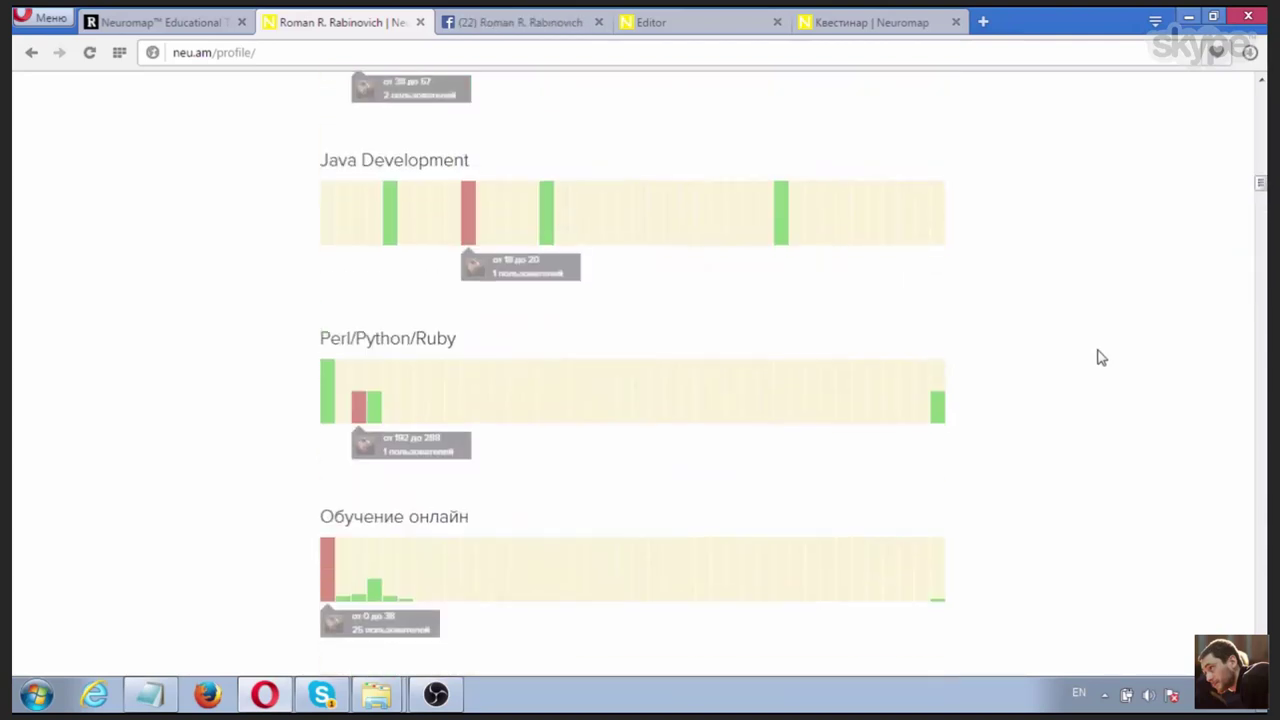
pyautogui.scroll(10, 1100, 357)
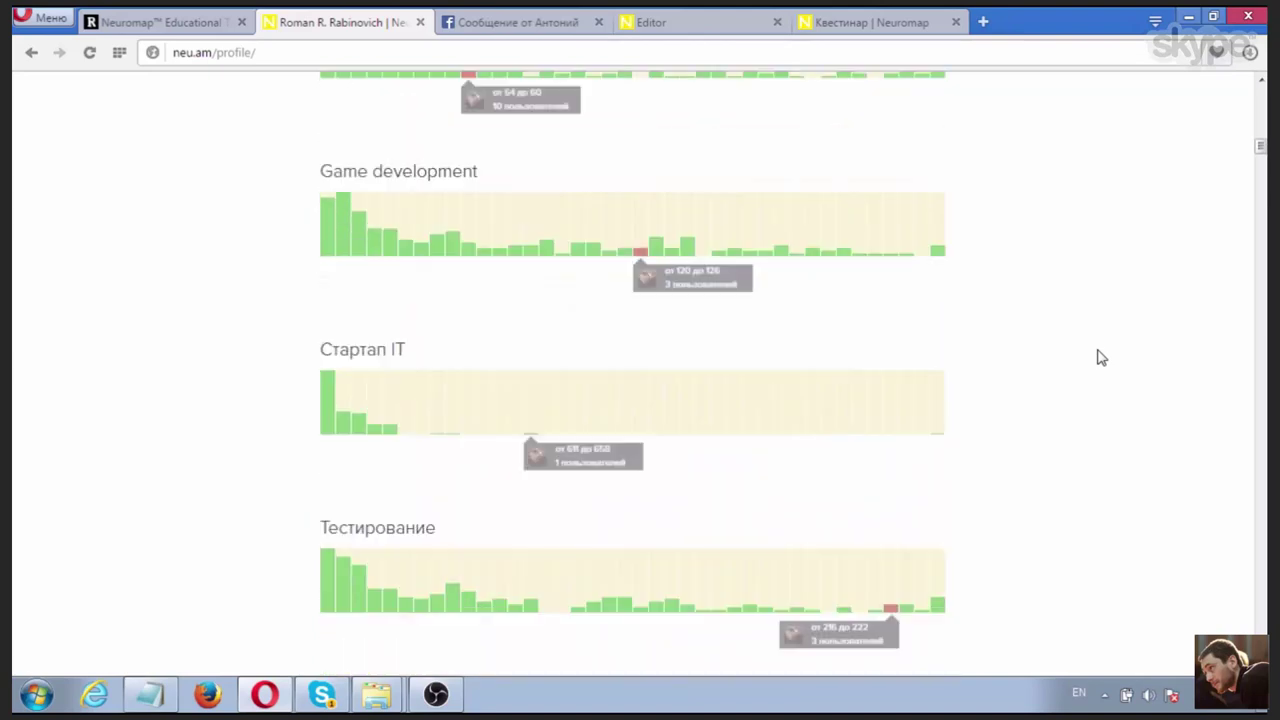
pyautogui.scroll(2, 1090, 367)
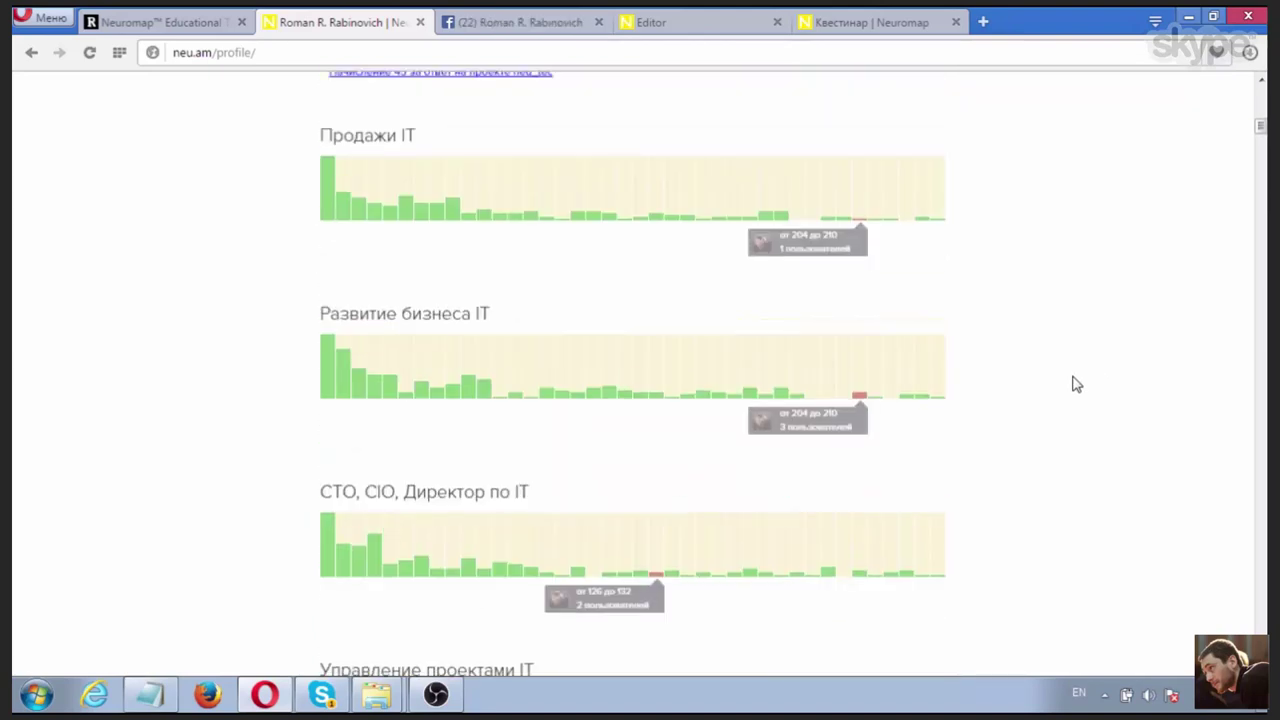
pyautogui.scroll(5, 1076, 384)
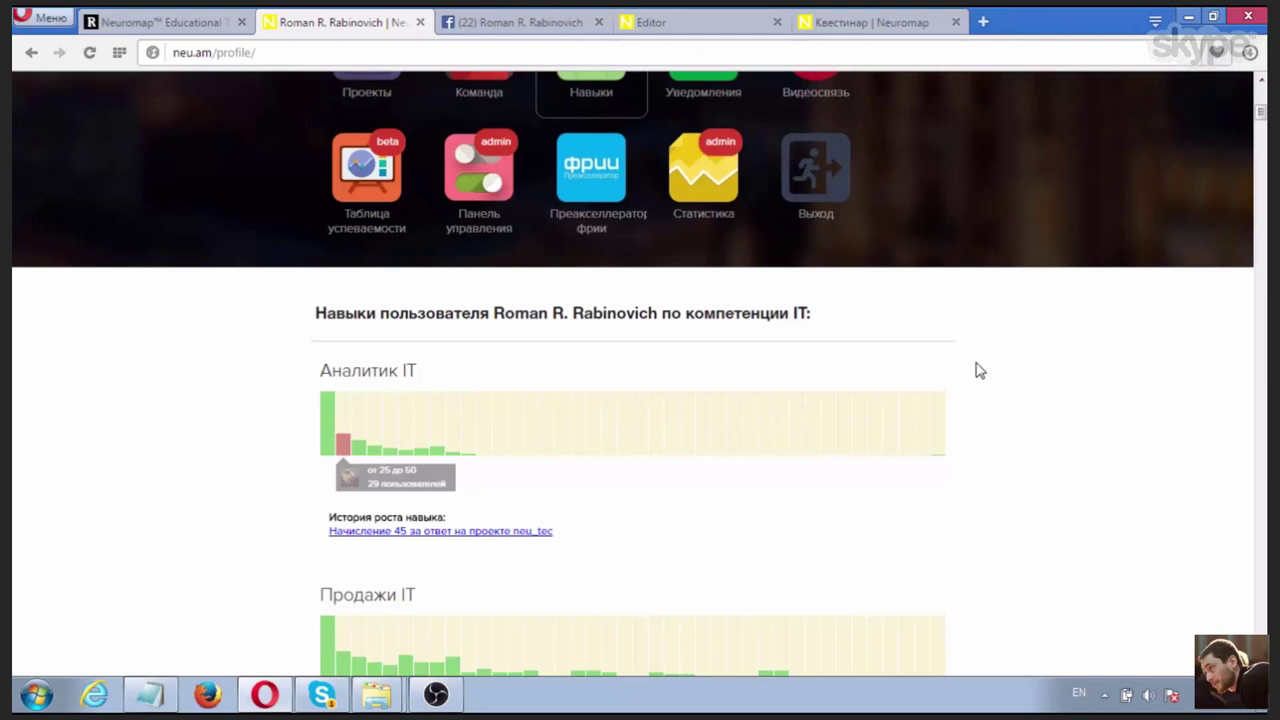
pyautogui.scroll(2, 1008, 369)
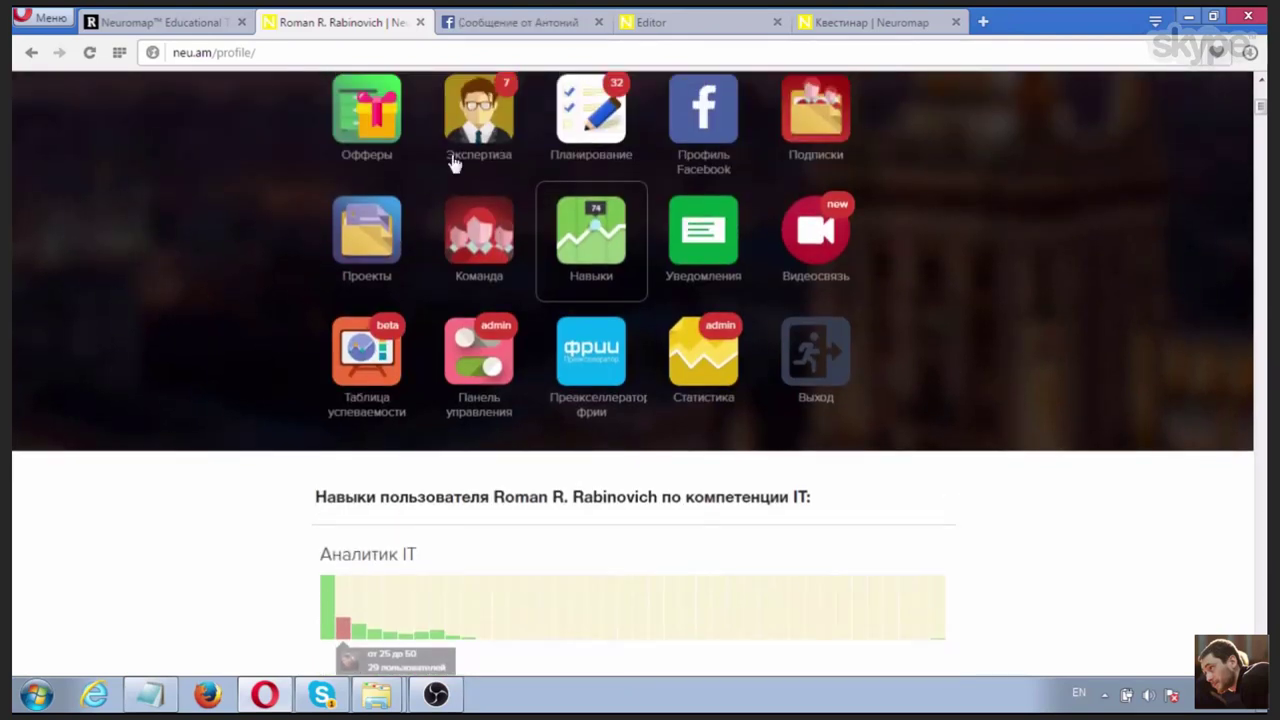
# Step: Open the project editor at neu.am/iidf/edit and show its Компетенции section
pyautogui.moveTo(256, 52); pyautogui.dragTo(215, 52)
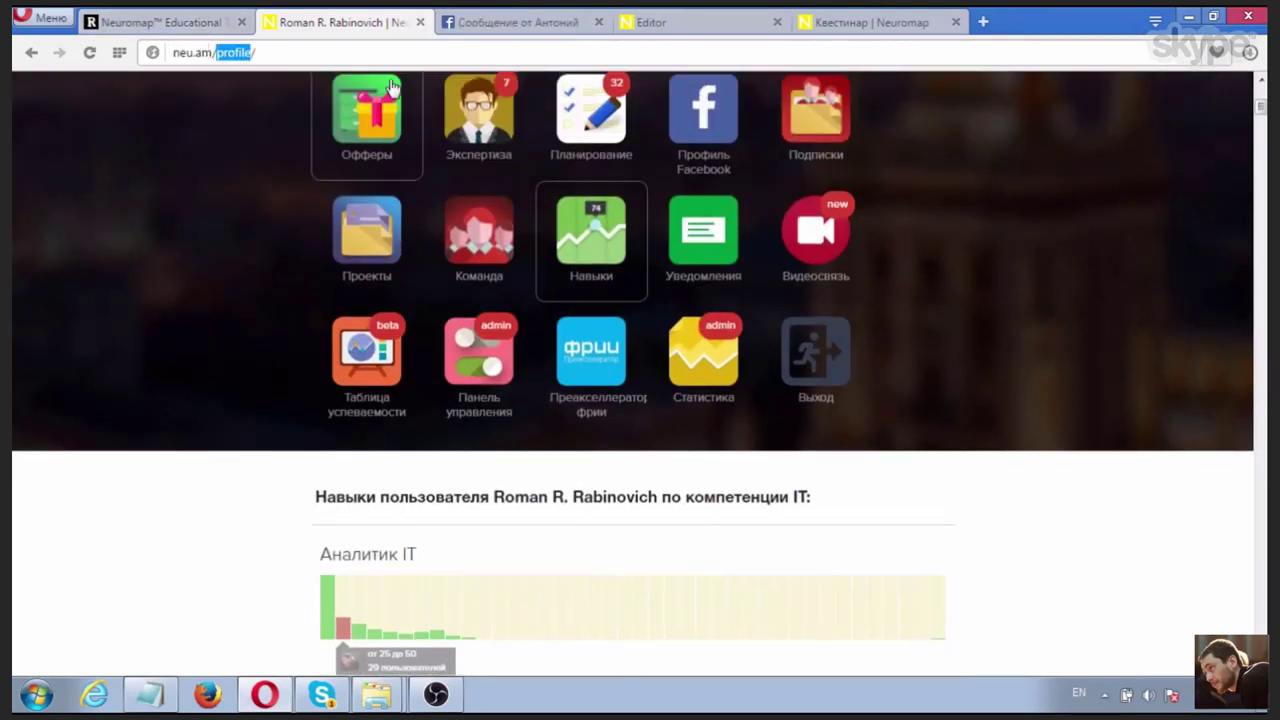
pyautogui.write('iidf/edi')
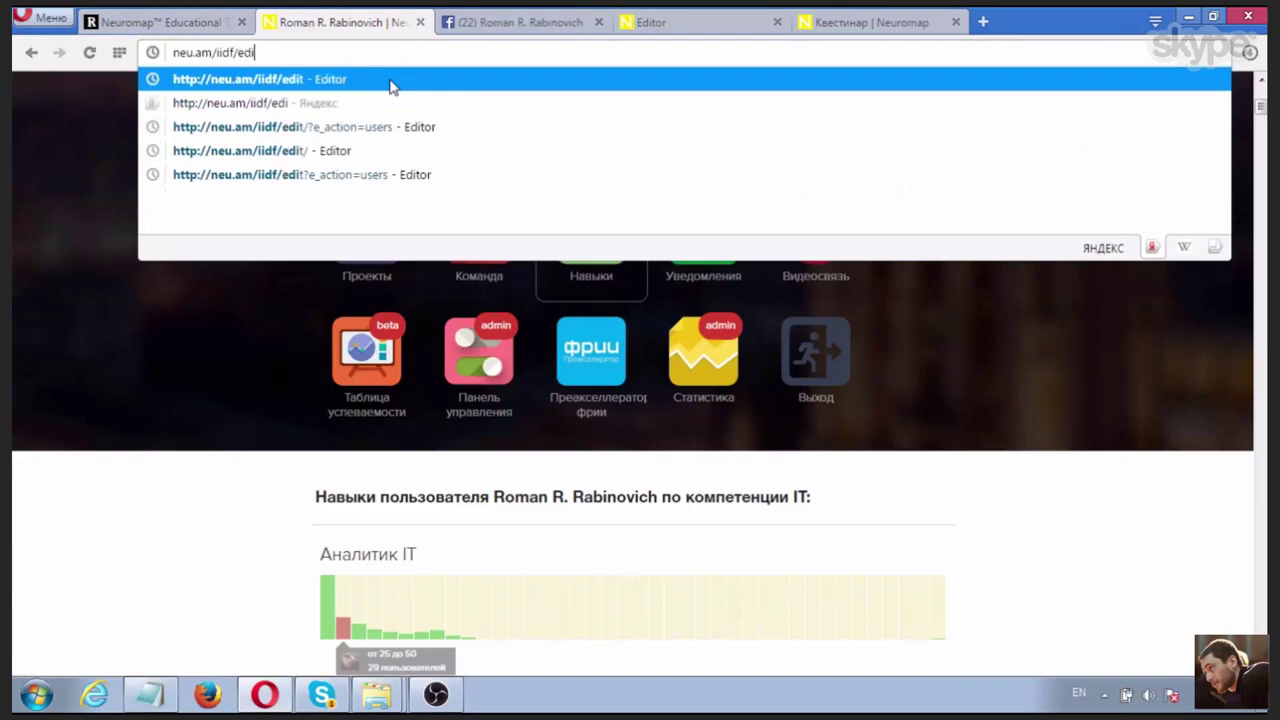
pyautogui.write('t')
pyautogui.press('Return')
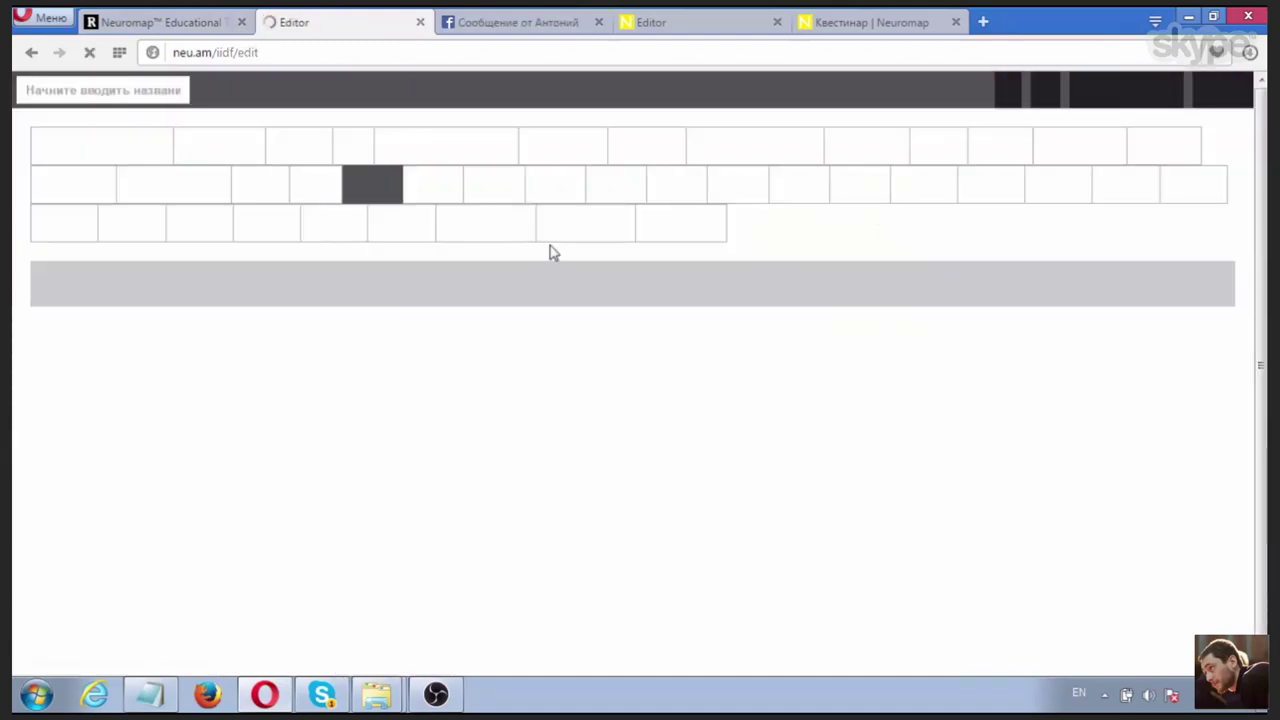
pyautogui.click(615, 148)
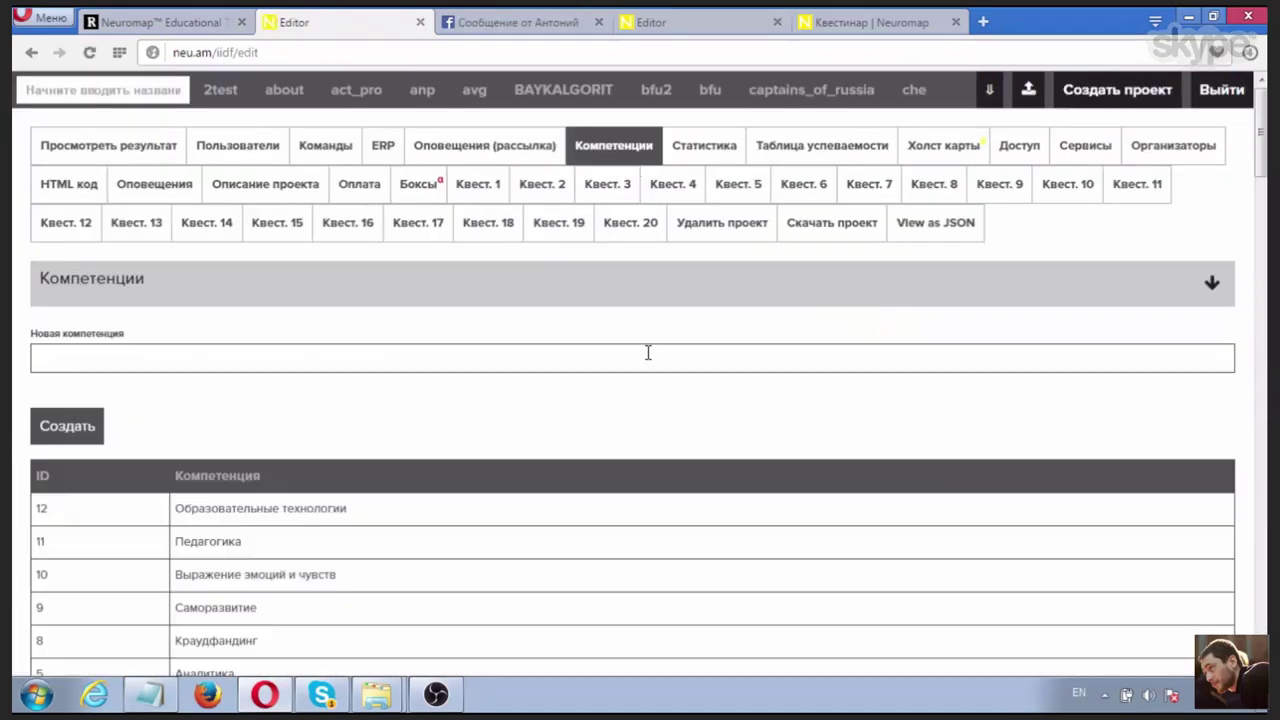
# Step: Review the competency table, highlighting the entries from Образовательные технологии to IT
pyautogui.scroll(-4, 437, 351)
pyautogui.scroll(1, 263, 265)
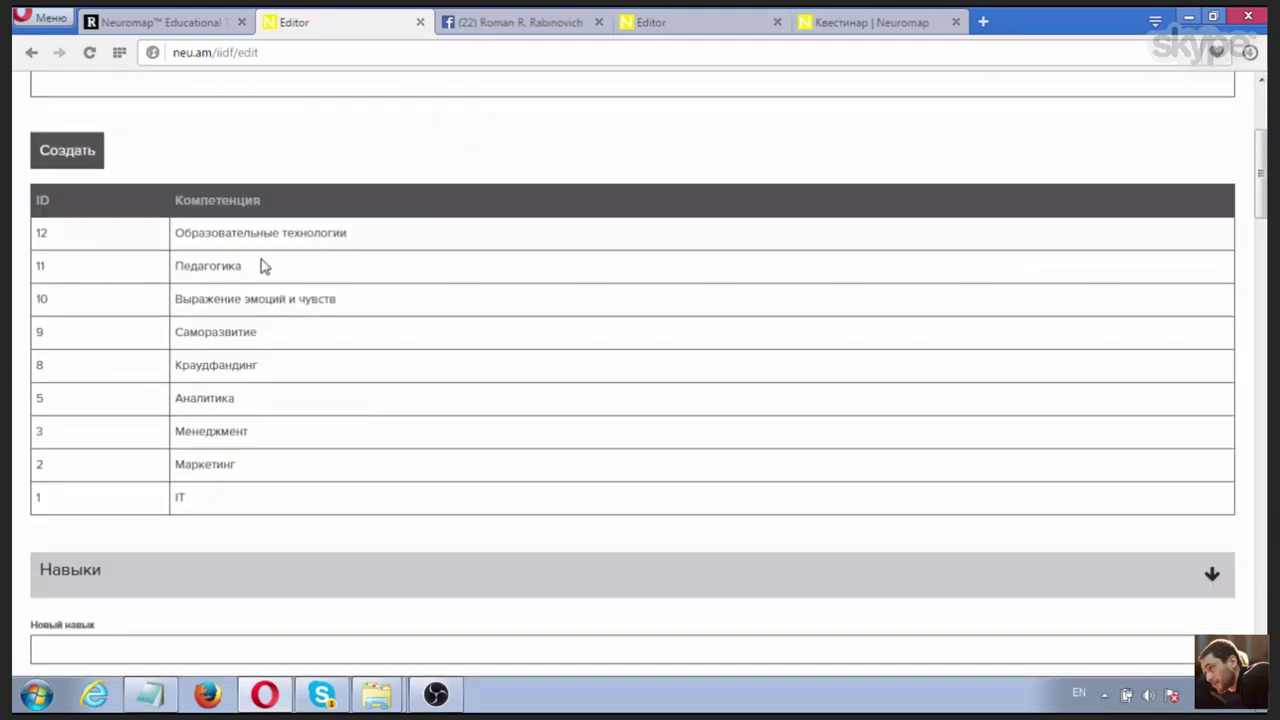
pyautogui.moveTo(178, 232); pyautogui.dragTo(354, 506)
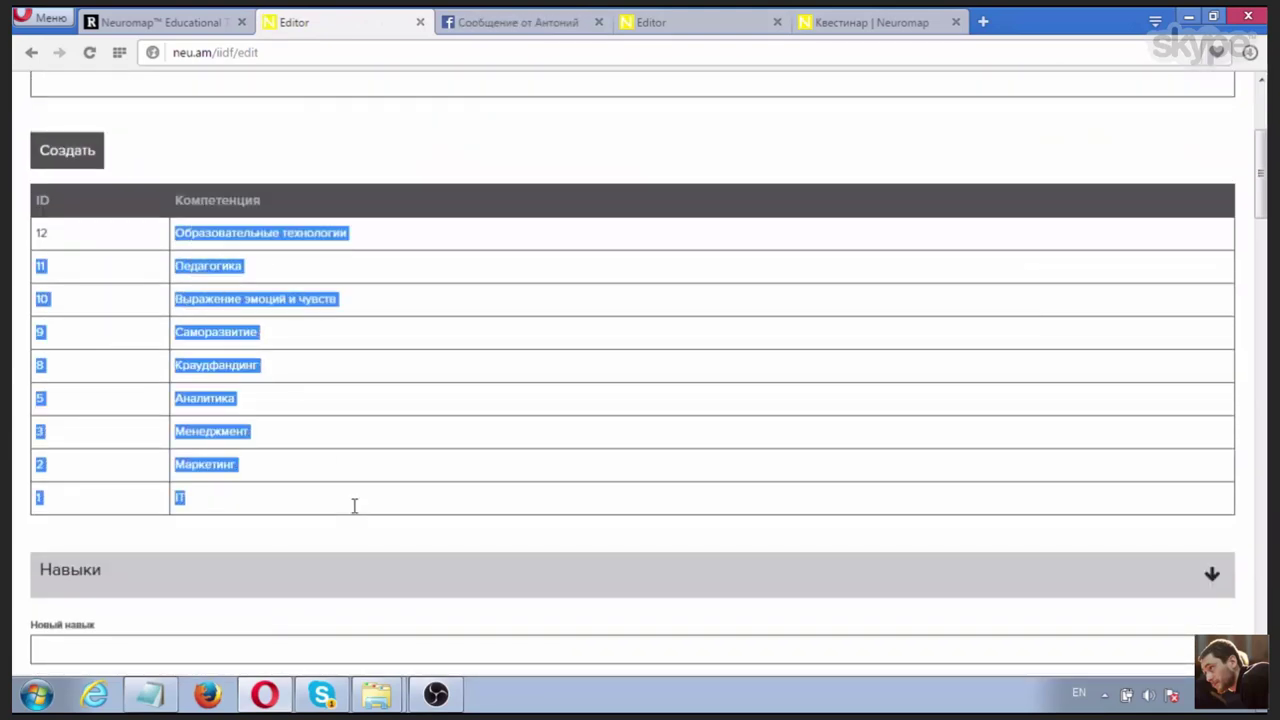
pyautogui.click(354, 512)
pyautogui.moveTo(188, 241); pyautogui.dragTo(289, 534)
# Step: Highlight individual competencies in the table, including IT, Краудфандинг and Педагогика
pyautogui.click(200, 492)
pyautogui.moveTo(200, 492); pyautogui.dragTo(174, 494)
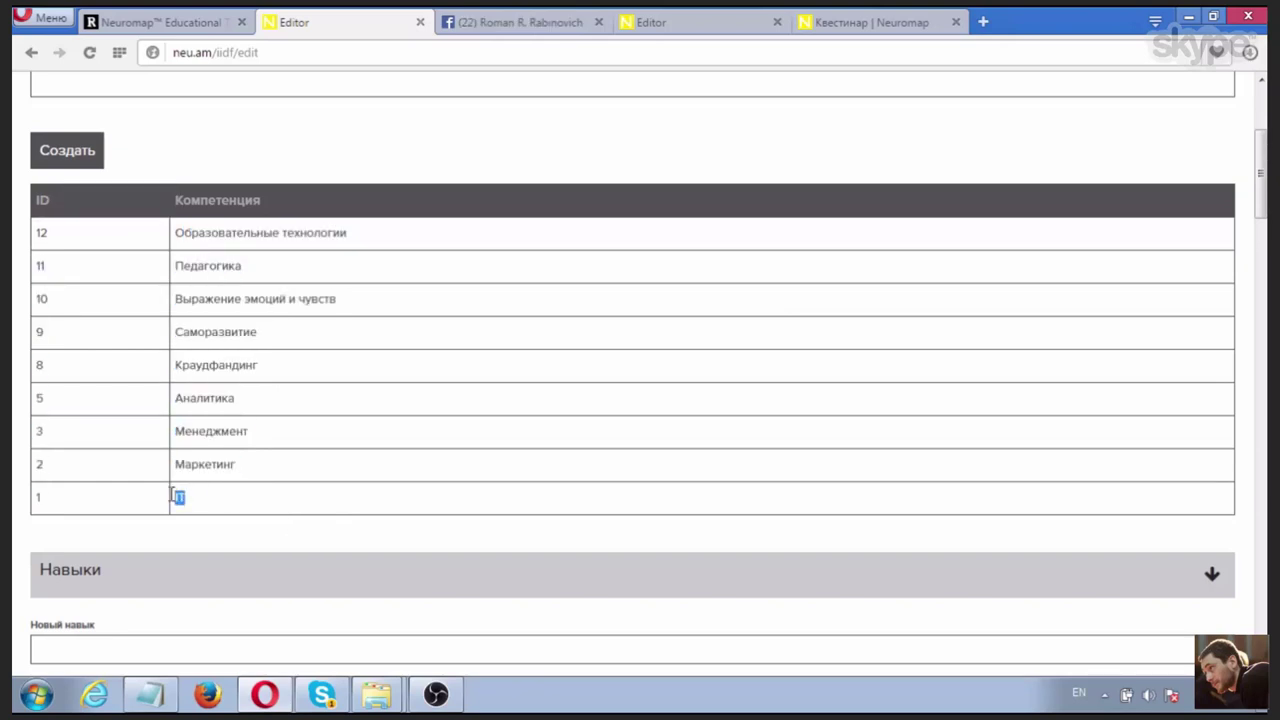
pyautogui.moveTo(291, 466); pyautogui.dragTo(297, 474)
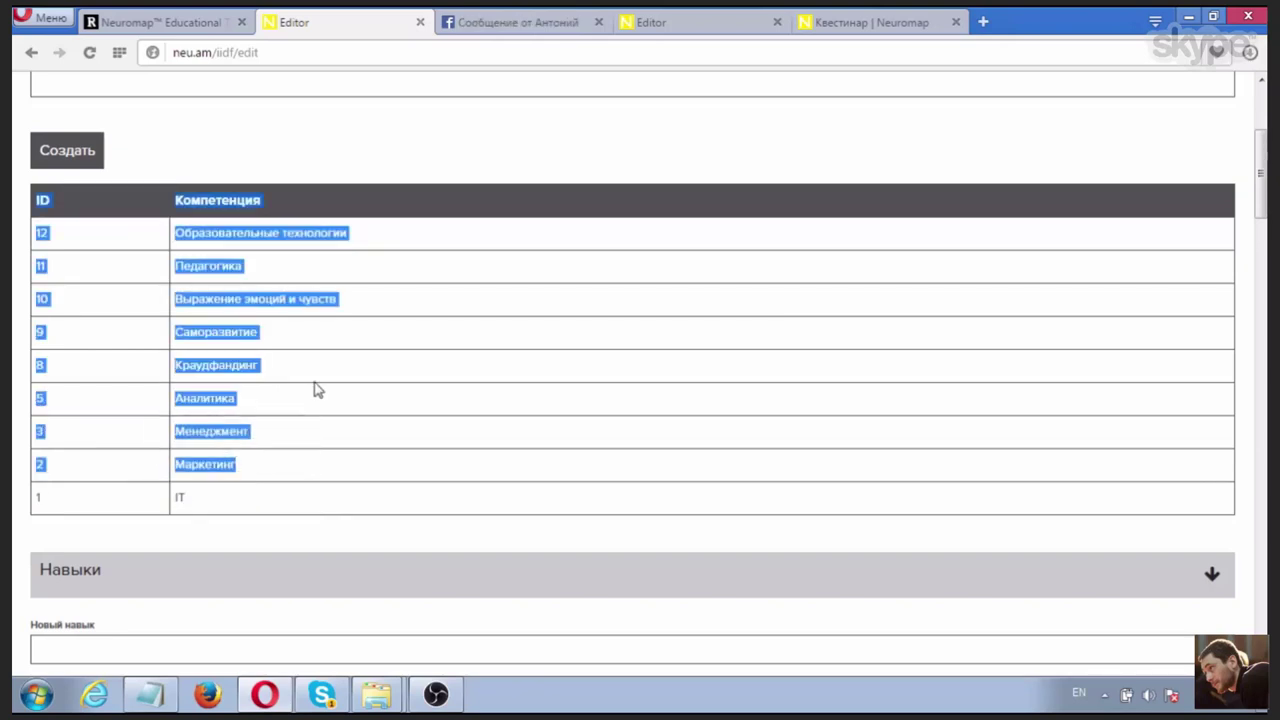
pyautogui.moveTo(314, 374); pyautogui.dragTo(157, 363)
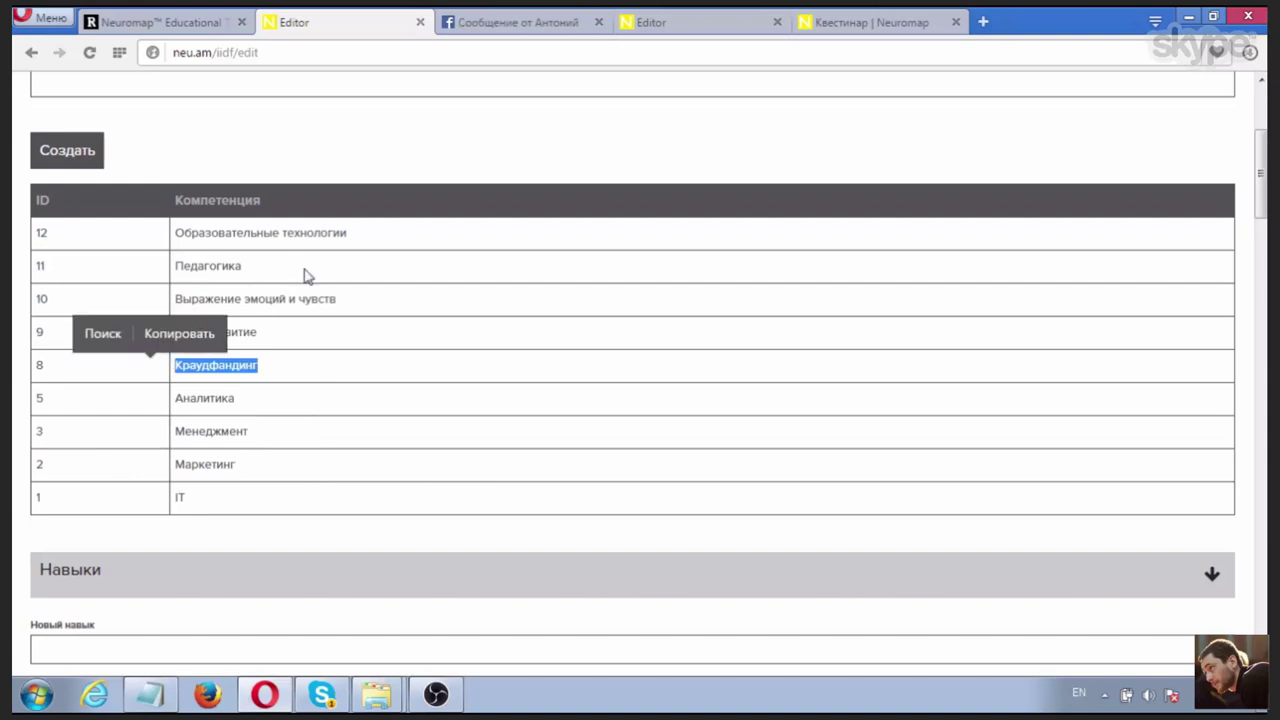
pyautogui.moveTo(307, 276); pyautogui.dragTo(172, 264)
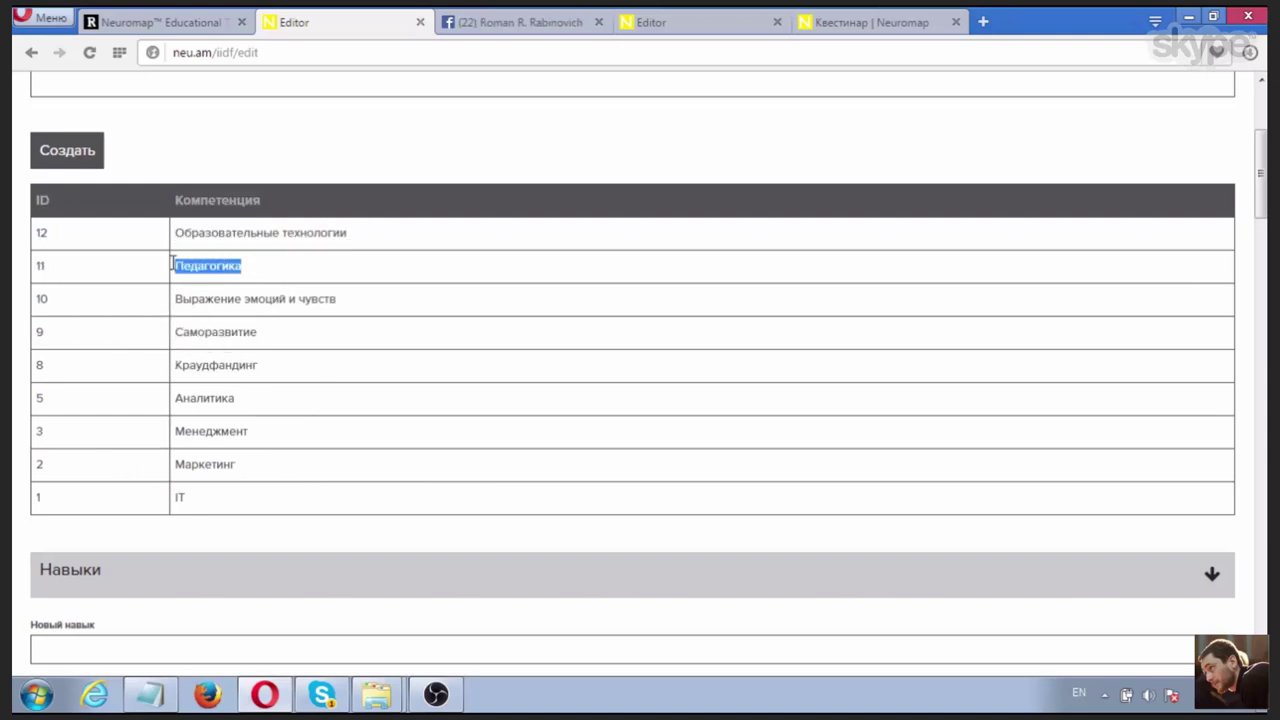
# Step: Set IT as the competency for a new skill in the Навыки section
pyautogui.scroll(-2, 400, 377)
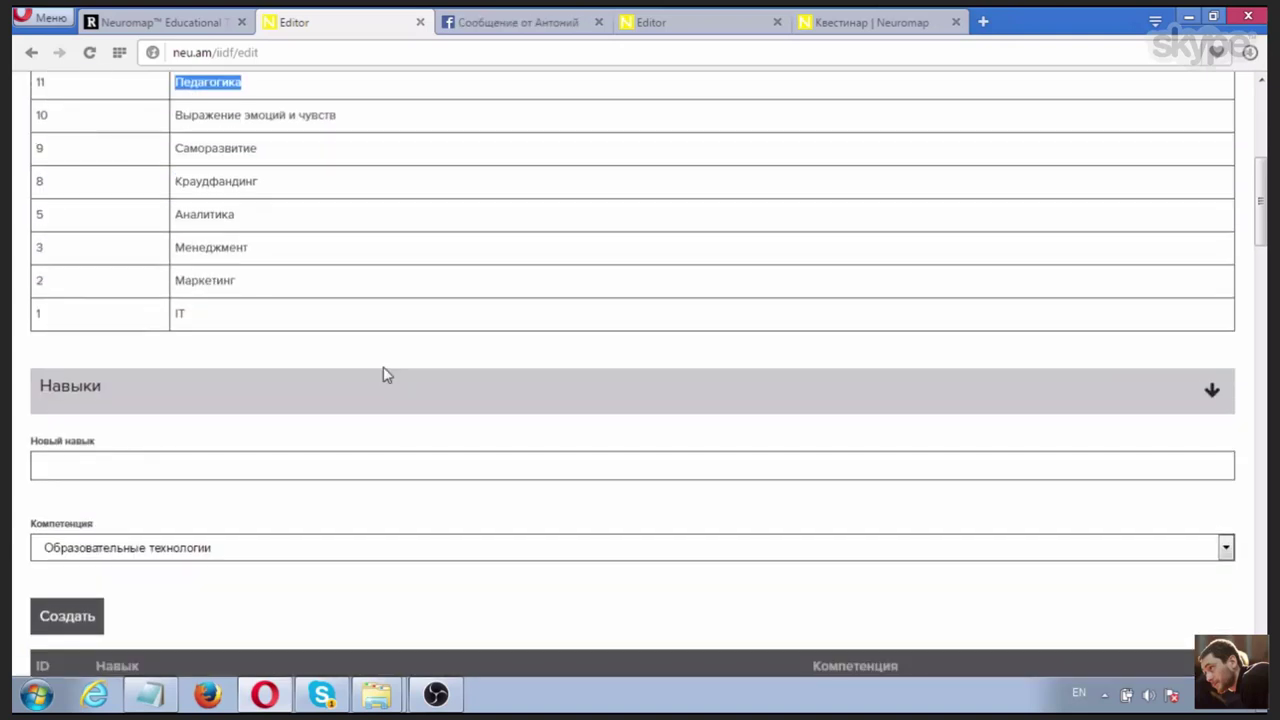
pyautogui.scroll(1, 323, 331)
pyautogui.scroll(-3, 274, 268)
pyautogui.click(131, 282)
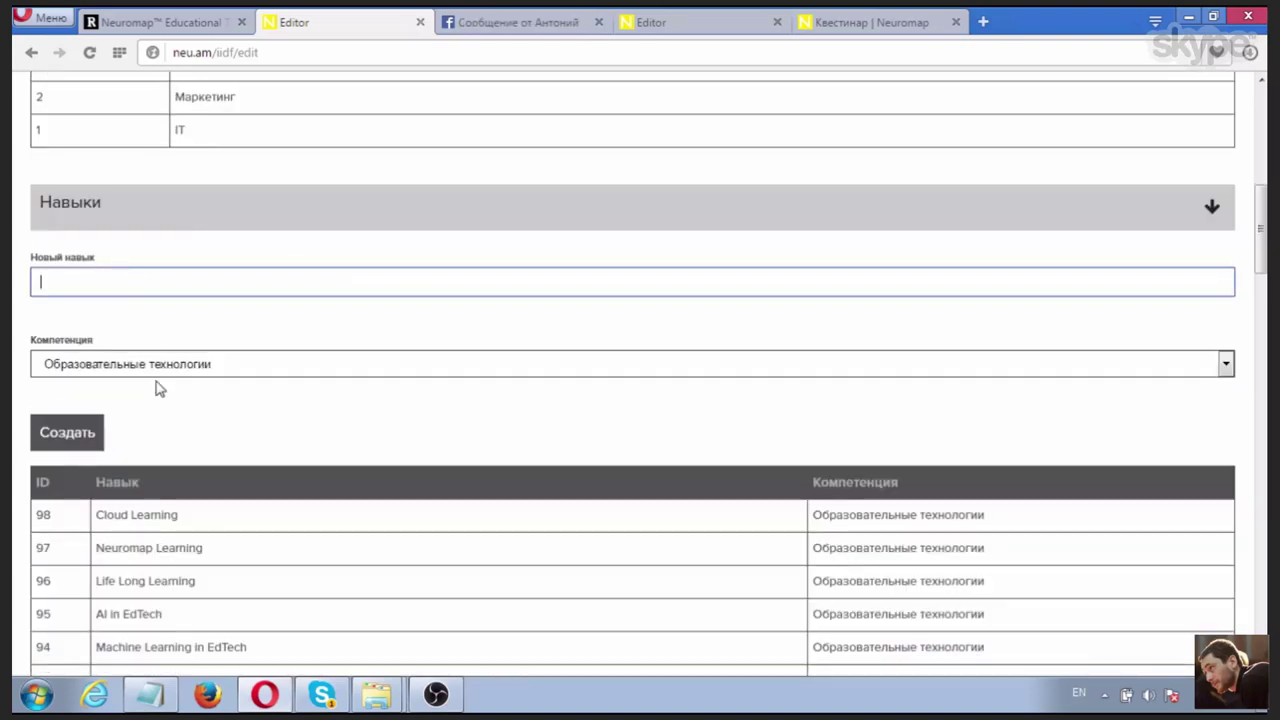
pyautogui.click(169, 374)
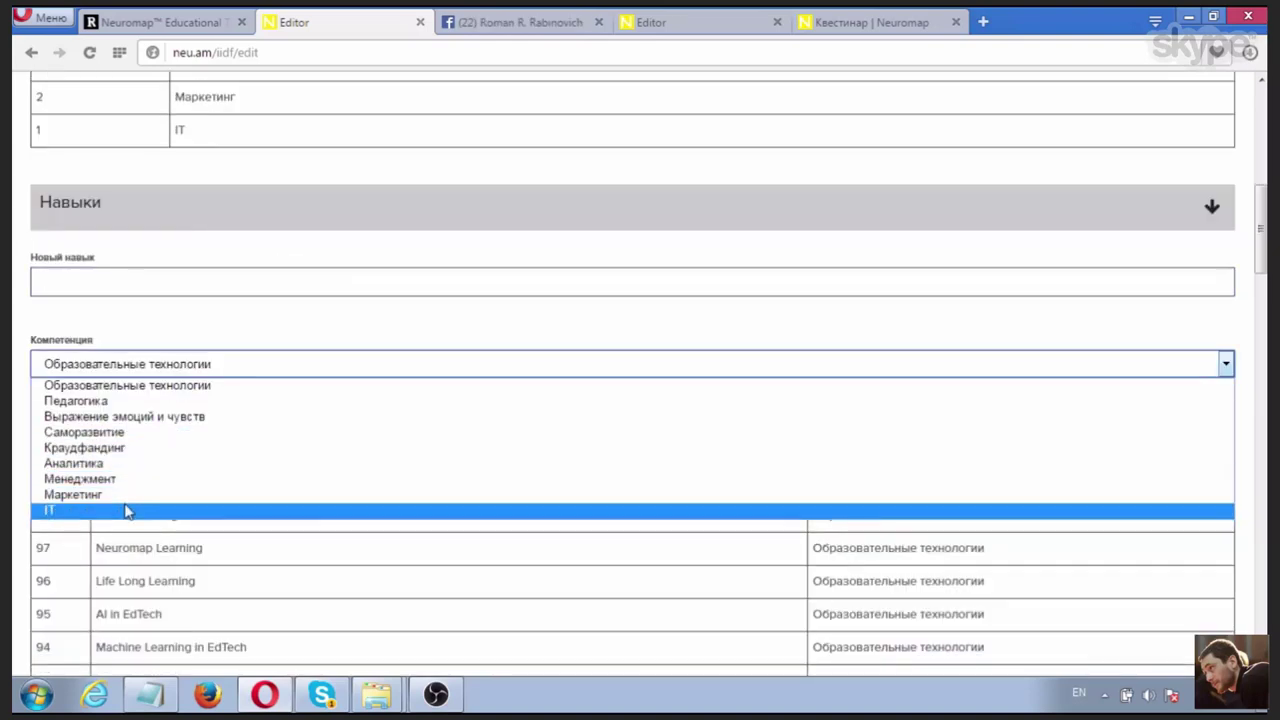
pyautogui.click(125, 511)
pyautogui.click(128, 281)
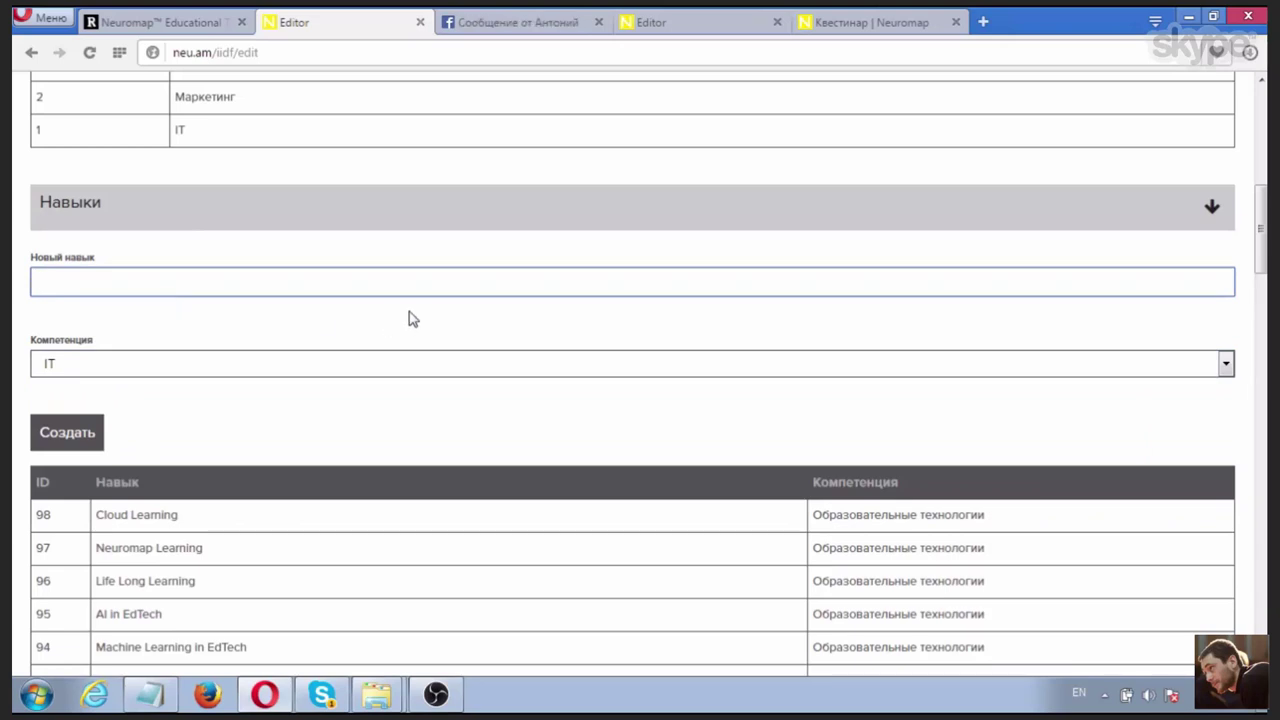
# Step: Enter "награзочное тестирование" as the name of the new skill
pyautogui.write('rhbpbc')
pyautogui.press('BackSpace')
pyautogui.press('BackSpace')
pyautogui.press('BackSpace')
pyautogui.write('тестиг')
pyautogui.press('BackSpace')
pyautogui.press('BackSpace')
pyautogui.press('BackSpace')
pyautogui.press('BackSpace')
pyautogui.write('награзочная')
pyautogui.press('BackSpace')
pyautogui.press('BackSpace')
pyautogui.press('BackSpace')
pyautogui.write('ое тестиров')
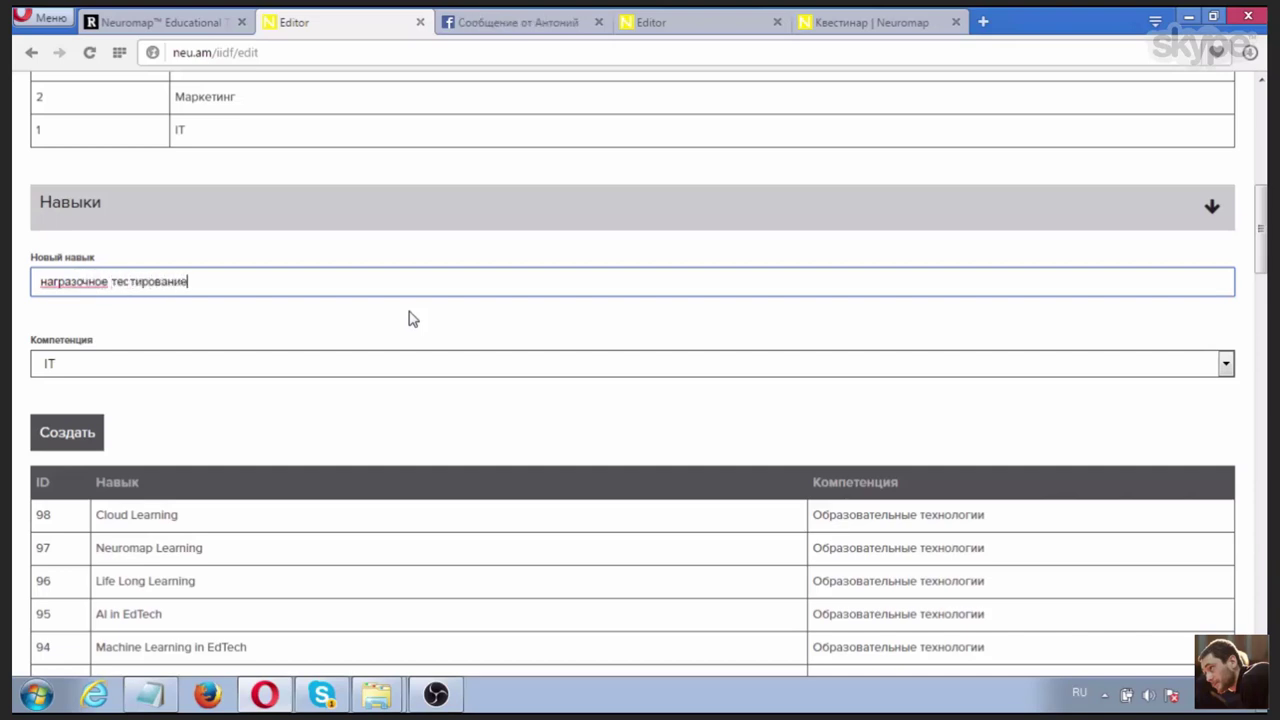
# Step: Capitalise both words of the new skill's name to read "Награзочное Тестирование" and create the skill
pyautogui.moveTo(47, 281); pyautogui.dragTo(28, 278)
pyautogui.write('Н')
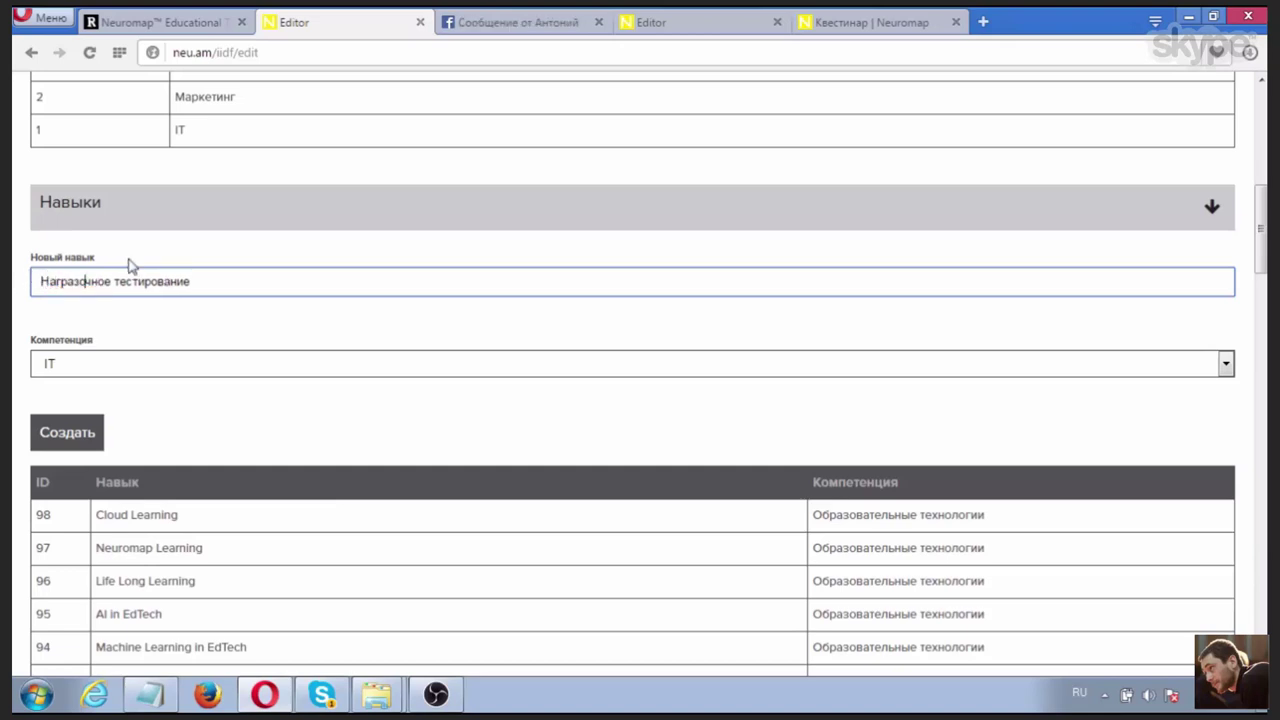
pyautogui.press('Right')
pyautogui.press('Right')
pyautogui.press('Right')
pyautogui.press('Right')
pyautogui.press('Right')
pyautogui.press('Right')
pyautogui.write('Т')
pyautogui.click(62, 433)
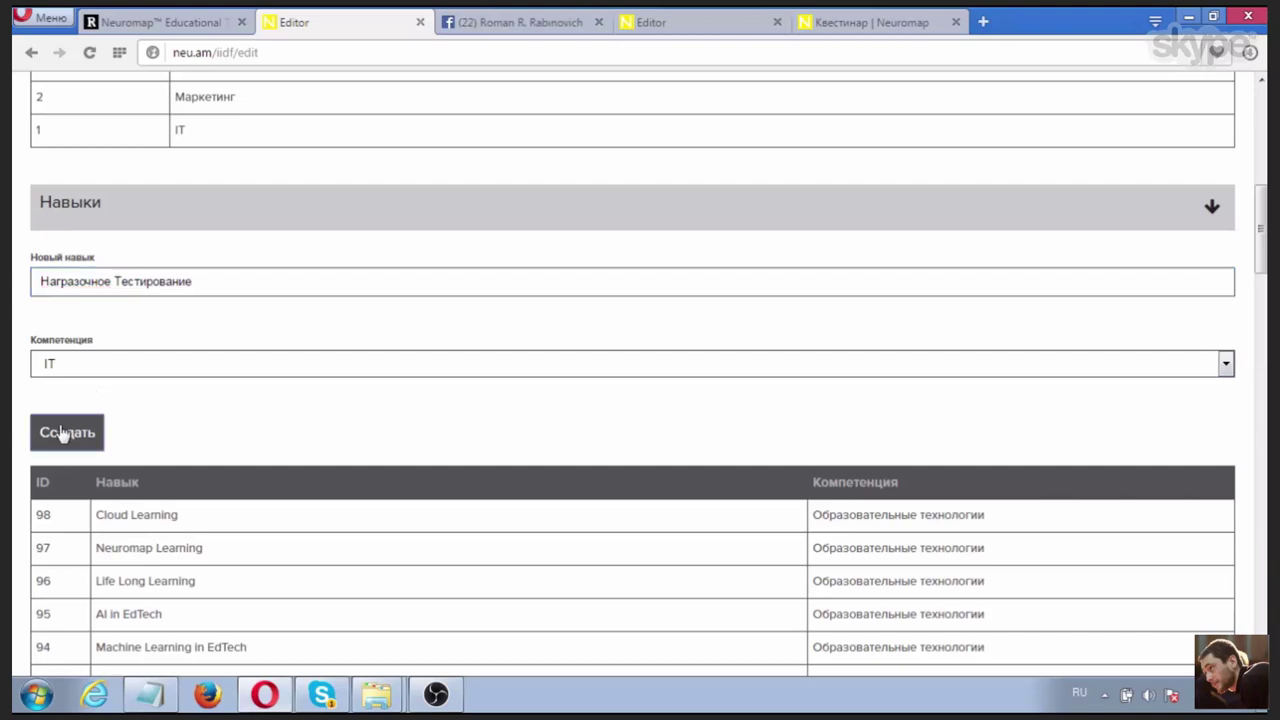
# Step: Highlight the new "Награзочное Тестирование" skill and its IT competency in the skills table
pyautogui.scroll(-12, 374, 451)
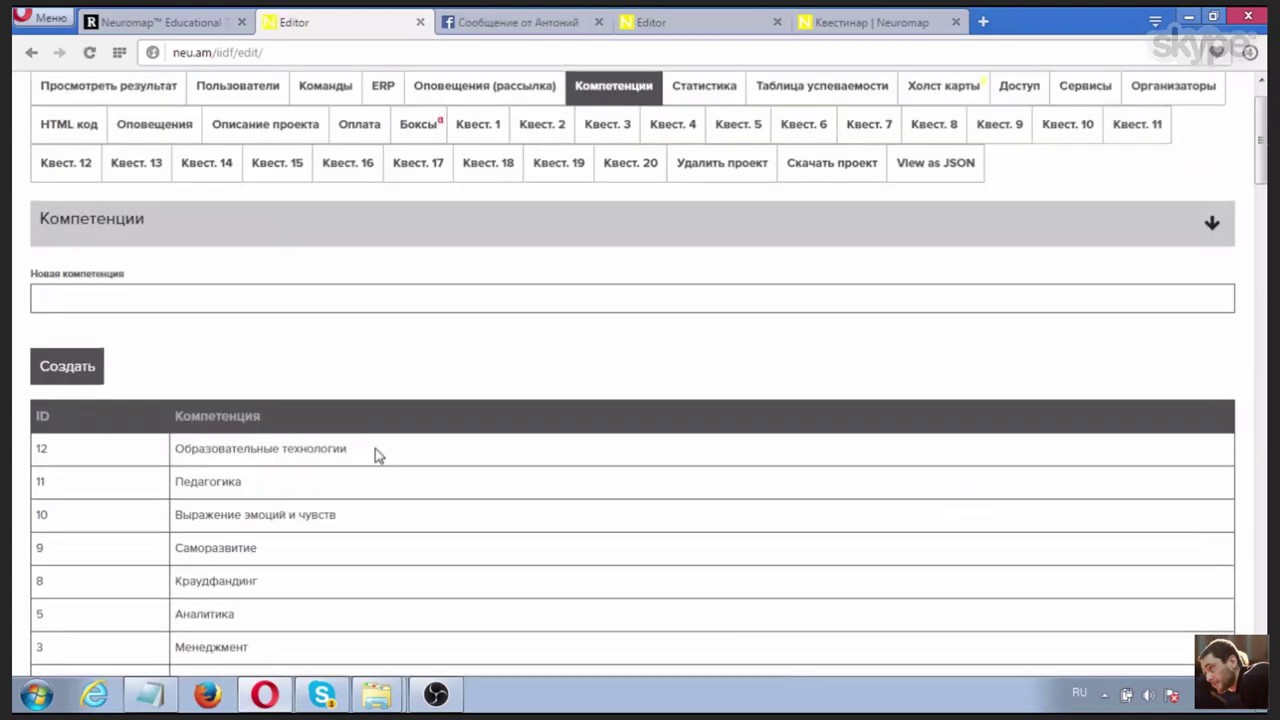
pyautogui.scroll(2, 163, 258)
pyautogui.moveTo(115, 240); pyautogui.dragTo(923, 226)
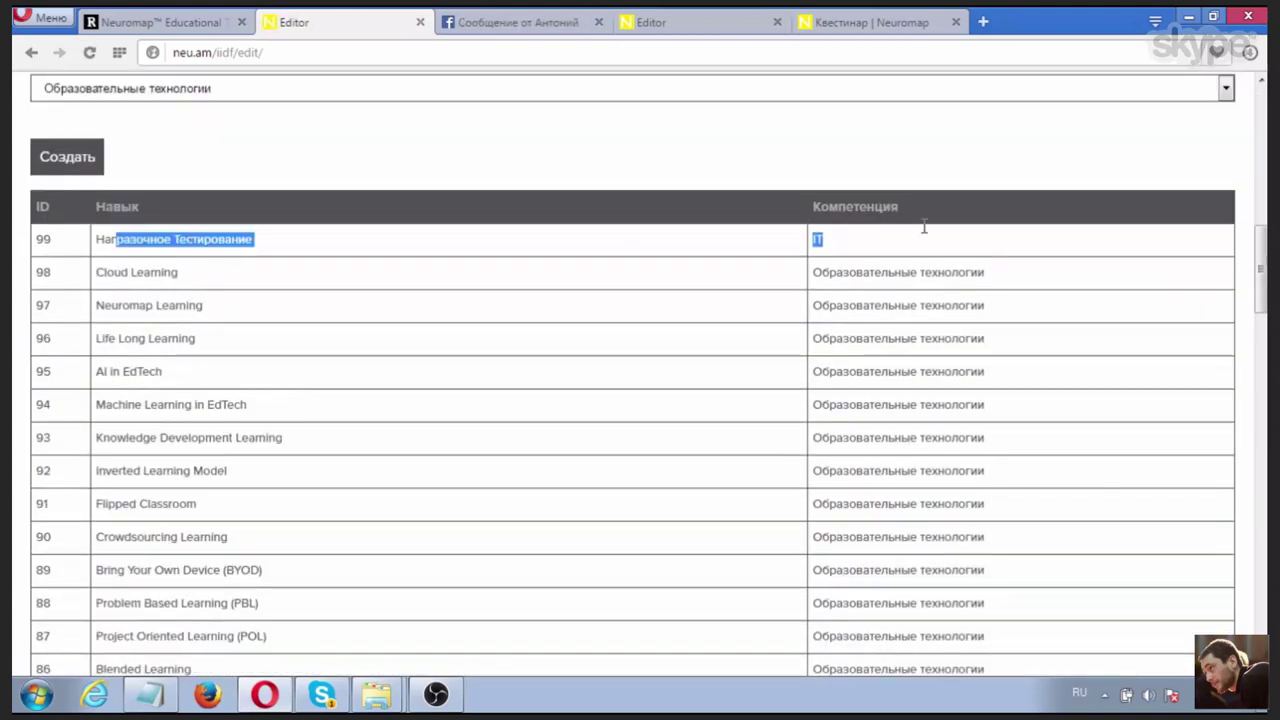
pyautogui.click(924, 234)
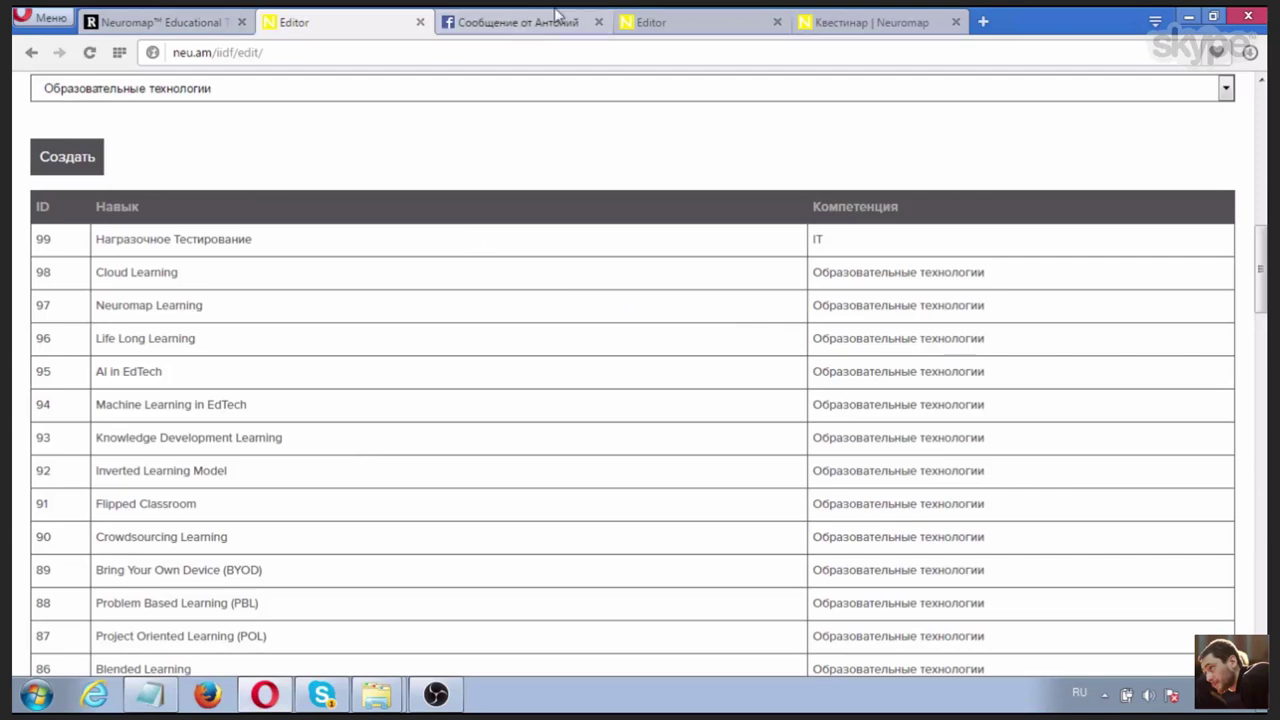
# Step: Go to neu.am and open the Навыки section of the user profile
pyautogui.click(215, 55)
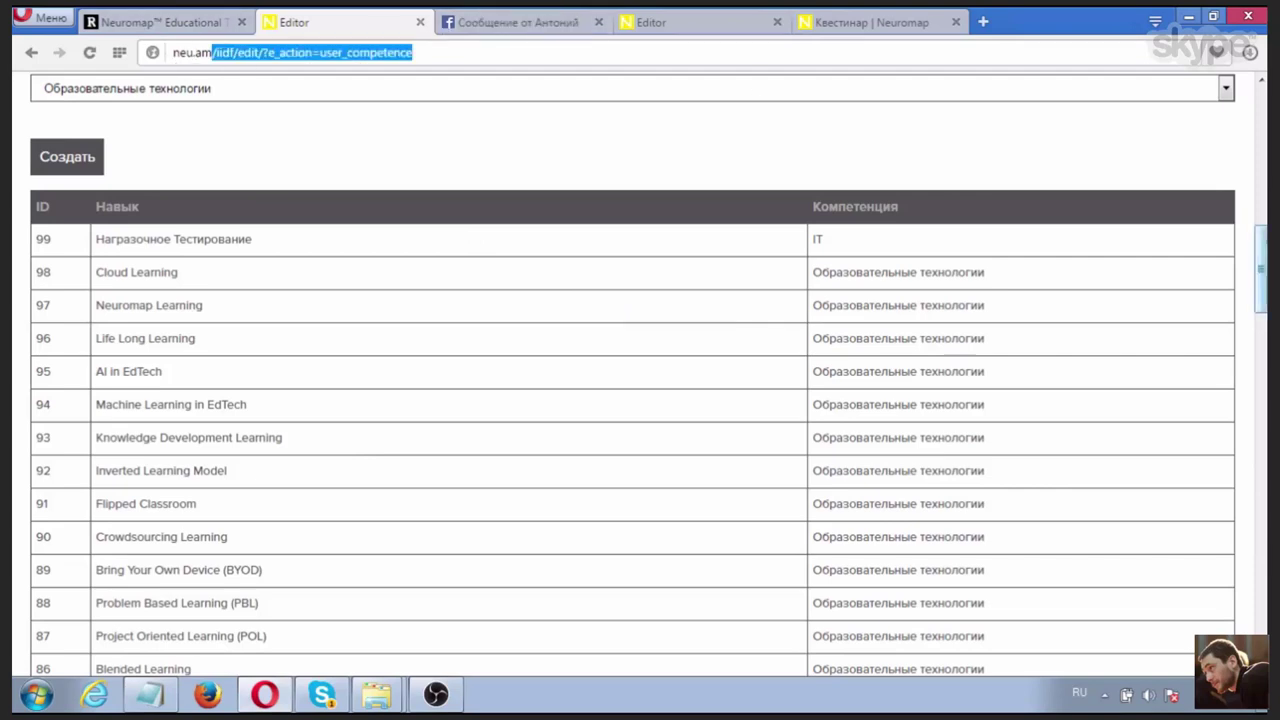
pyautogui.write('neu.am')
pyautogui.press('Return')
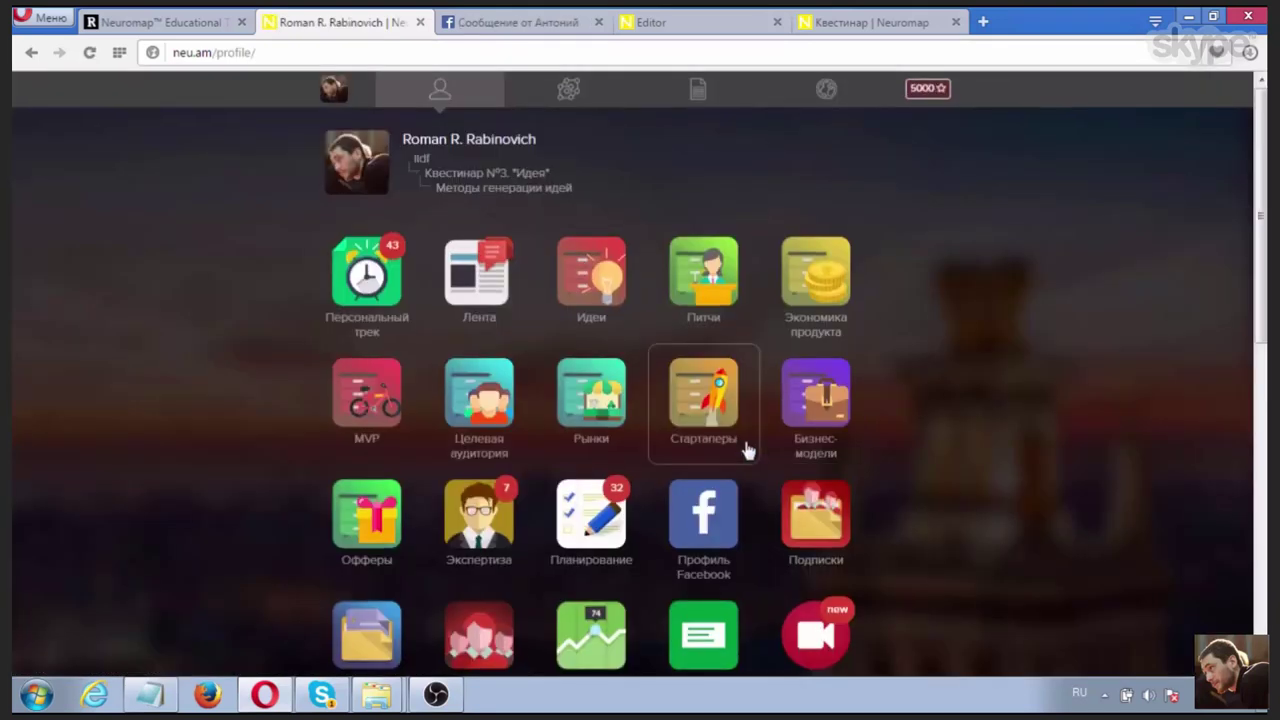
pyautogui.scroll(-3, 748, 450)
pyautogui.click(598, 470)
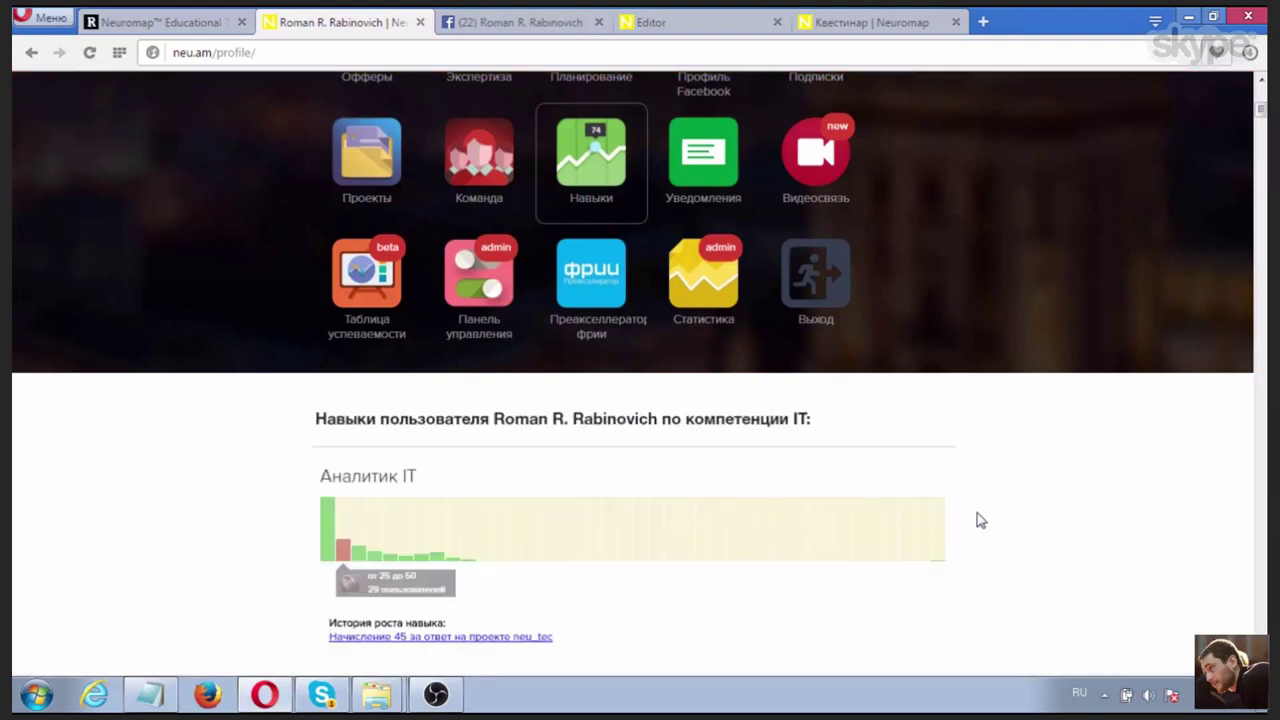
# Step: Examine the user's skill charts under the IT competency, from Аналитик IT through Тестирование and Дизайн
pyautogui.scroll(-2, 979, 520)
pyautogui.scroll(-1, 979, 520)
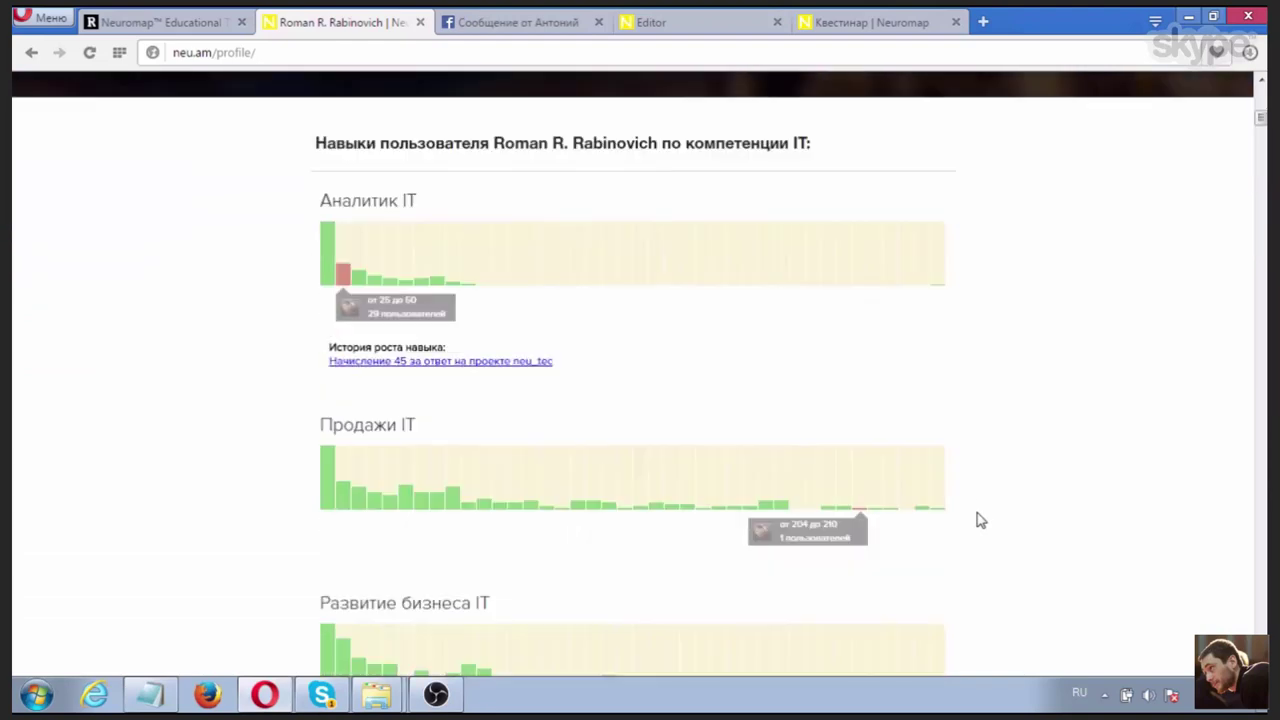
pyautogui.scroll(-10, 979, 520)
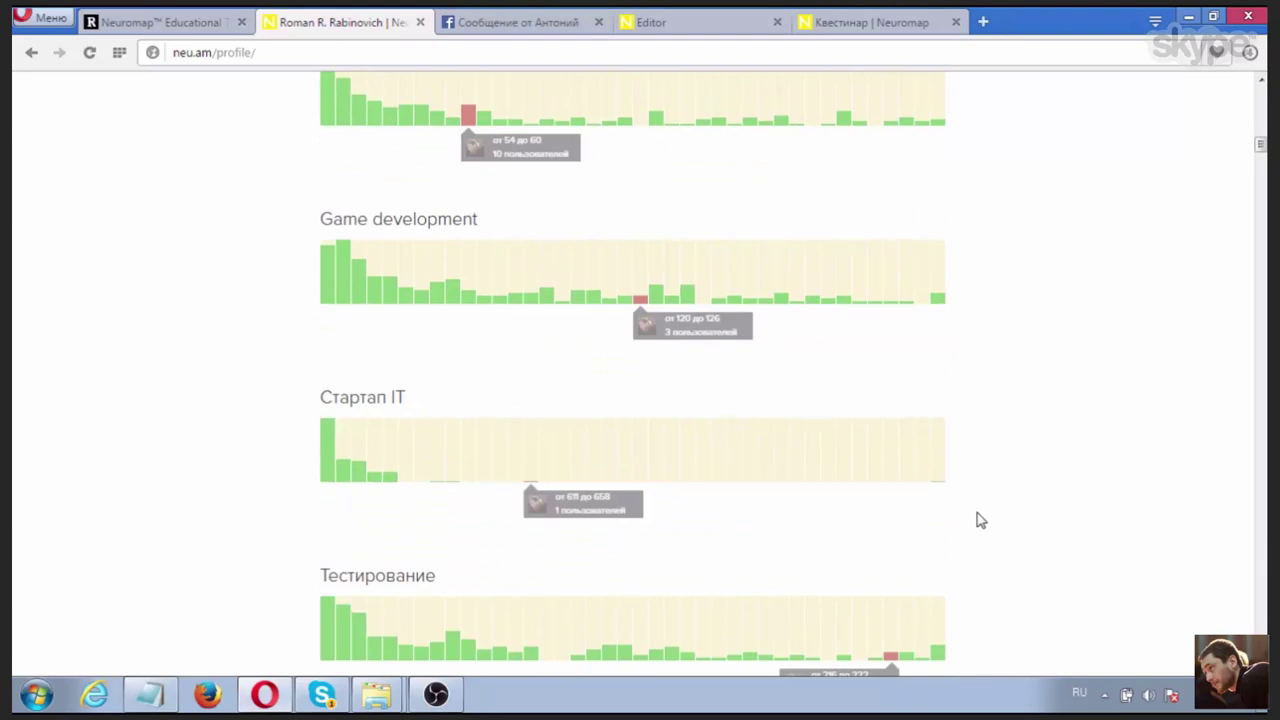
pyautogui.scroll(-2, 937, 460)
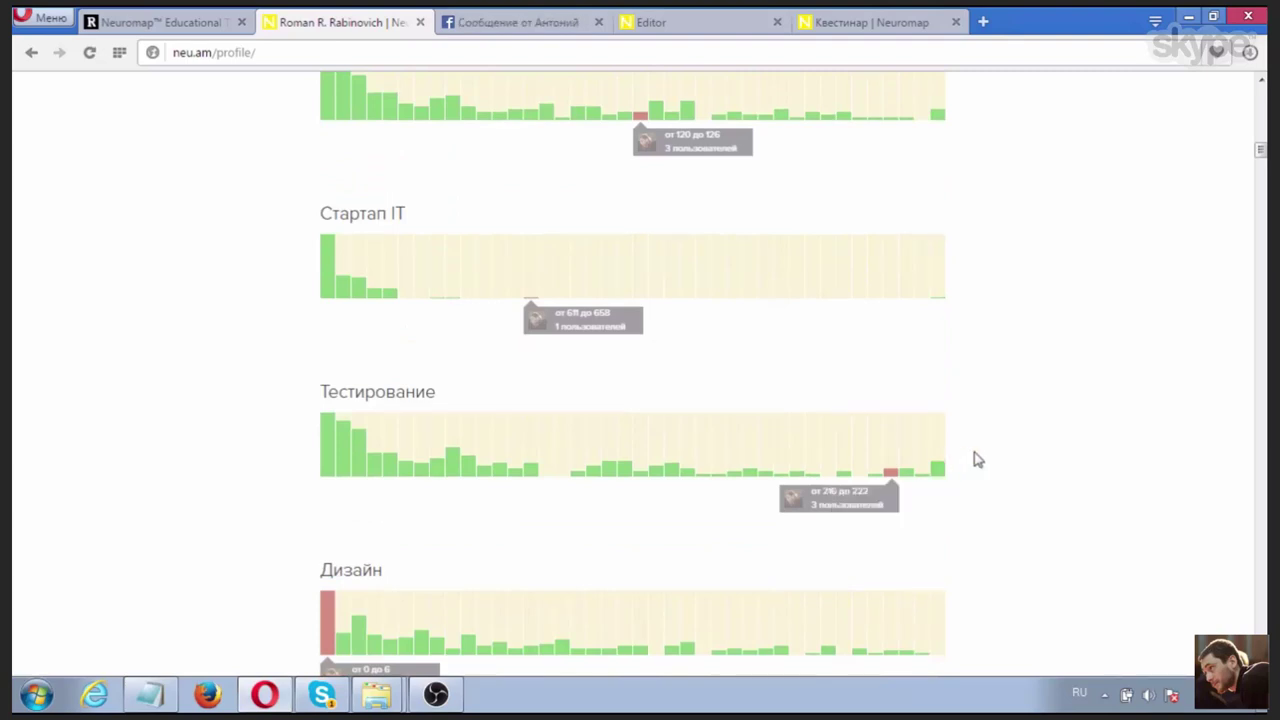
pyautogui.scroll(12, 978, 460)
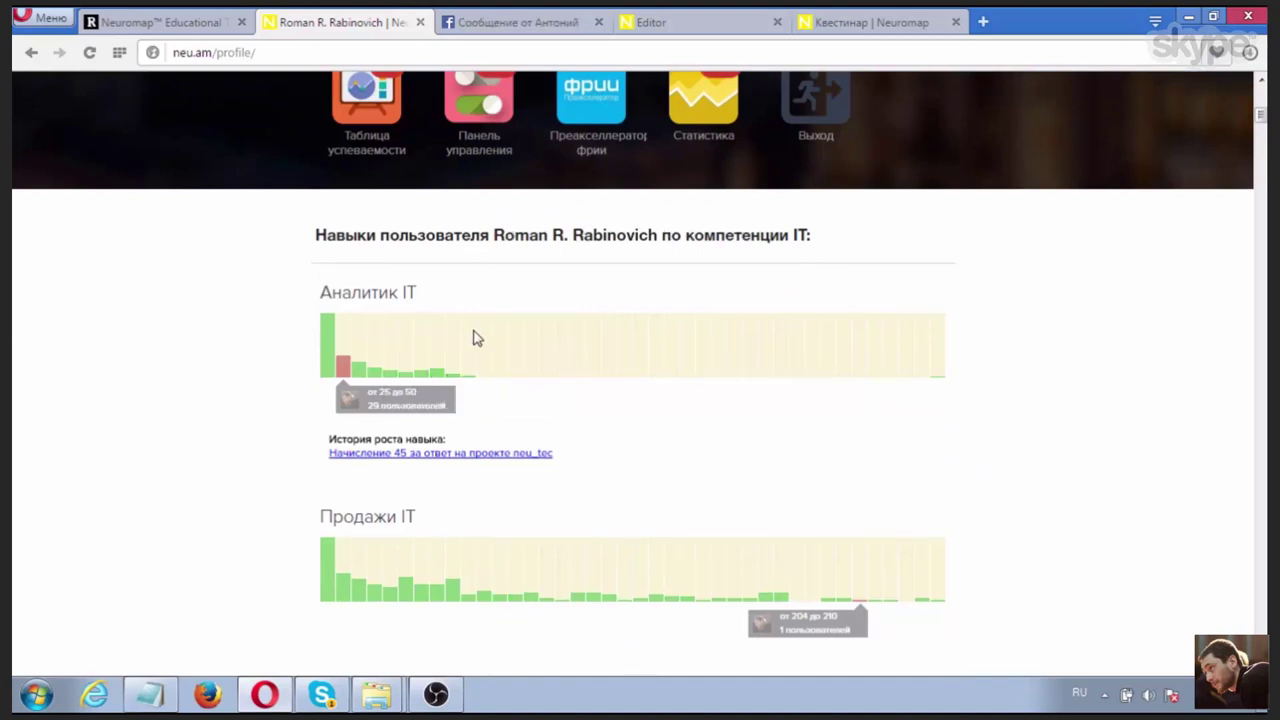
pyautogui.scroll(2, 1055, 446)
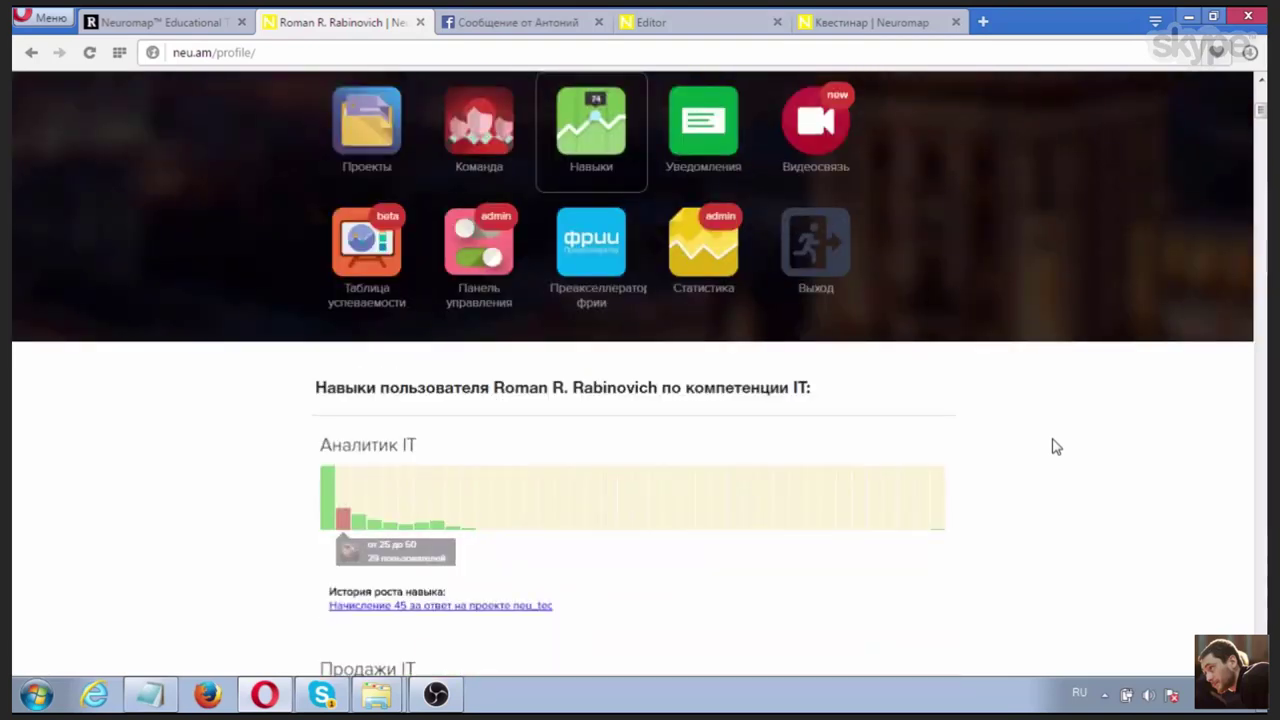
pyautogui.scroll(-3, 977, 449)
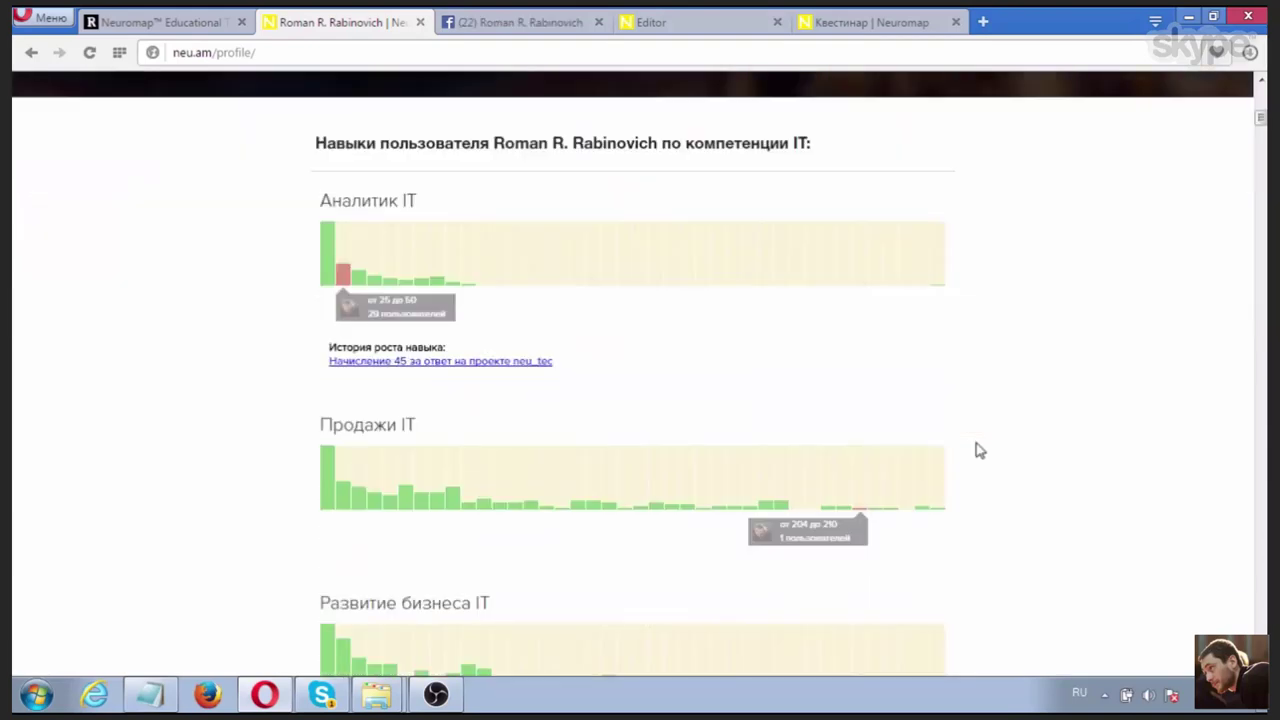